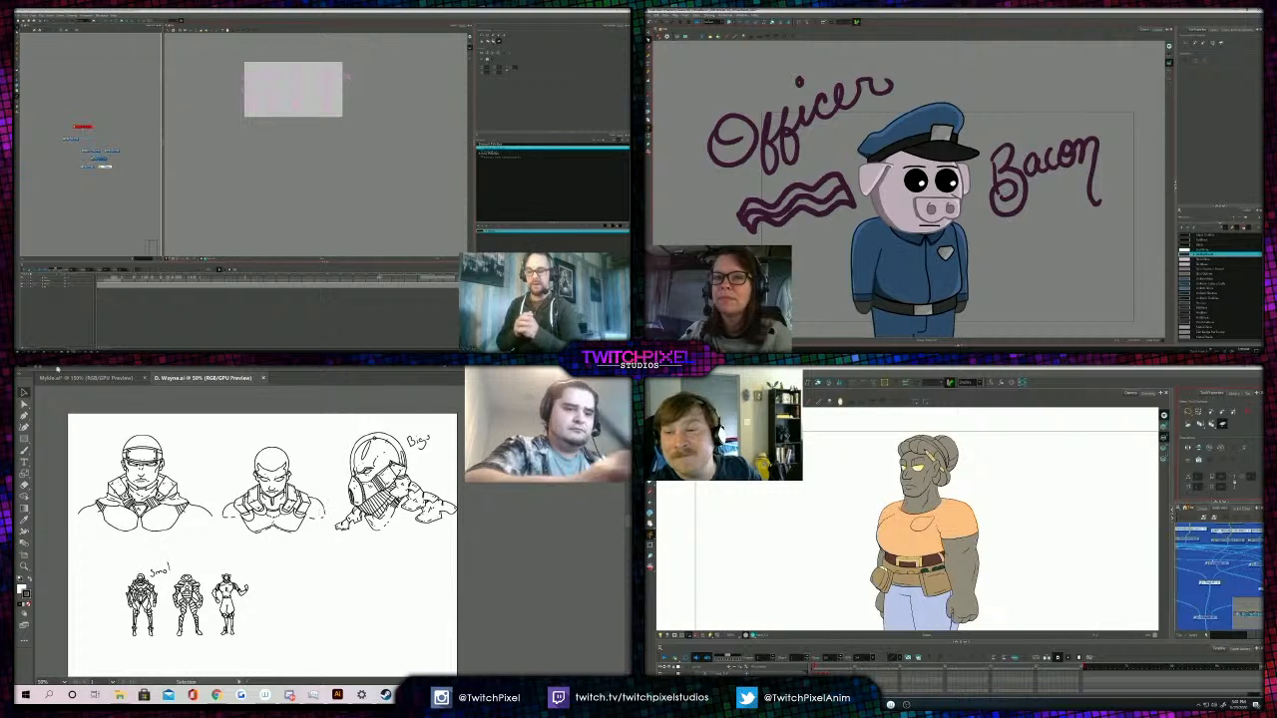
Create a 1080 × 1920 pt portrait document in RGB Color with High (300 ppi) raster effects, and set the fill to none.
key("alt+f")
key("Escape")
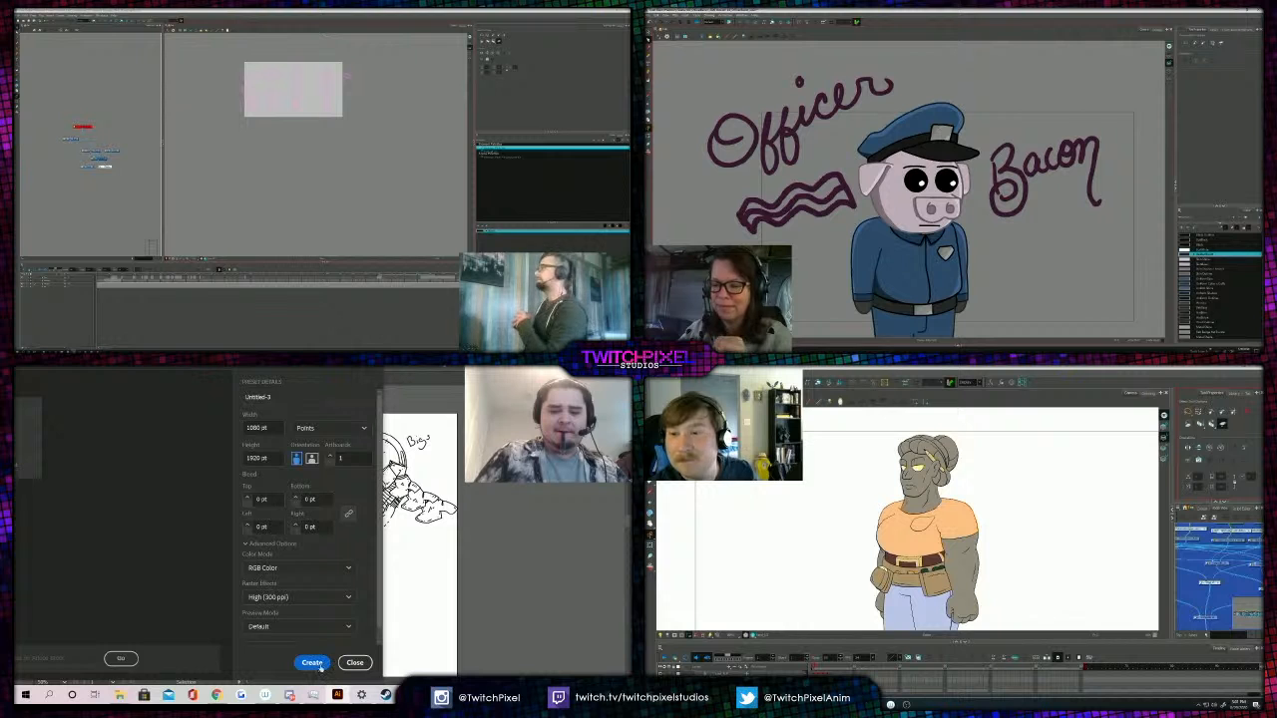
left_click(313, 663)
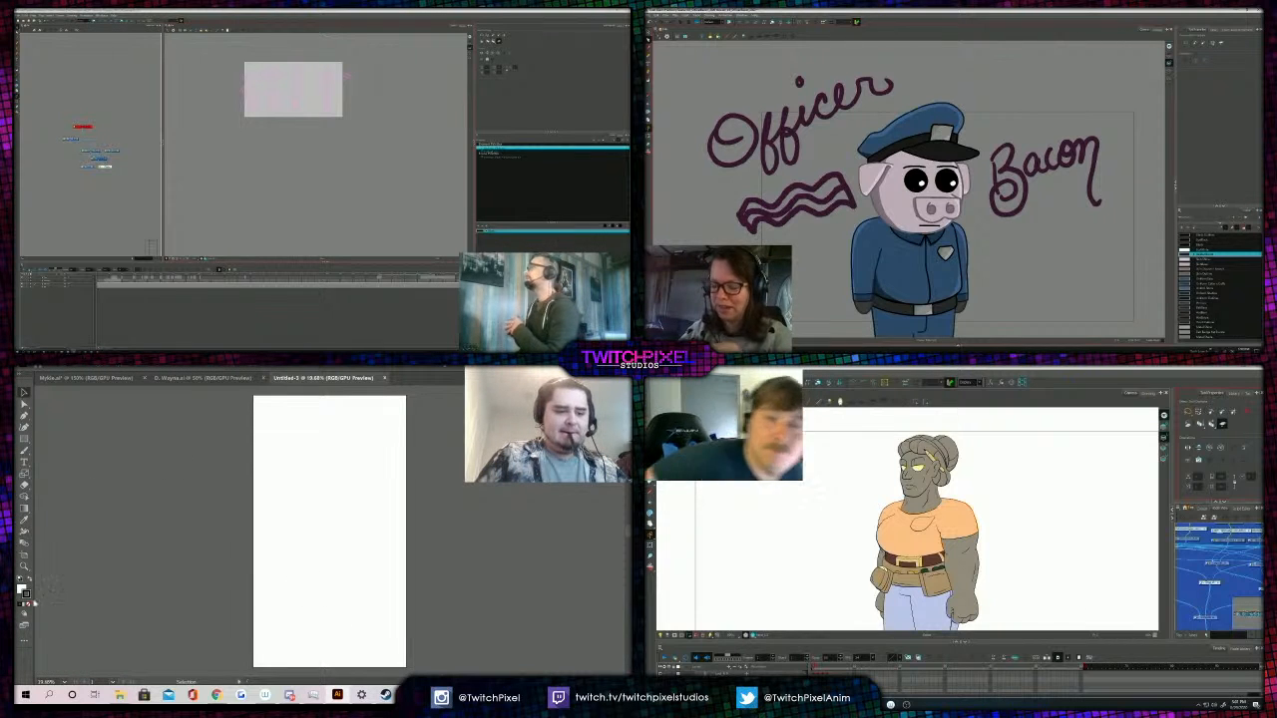
left_click(29, 605)
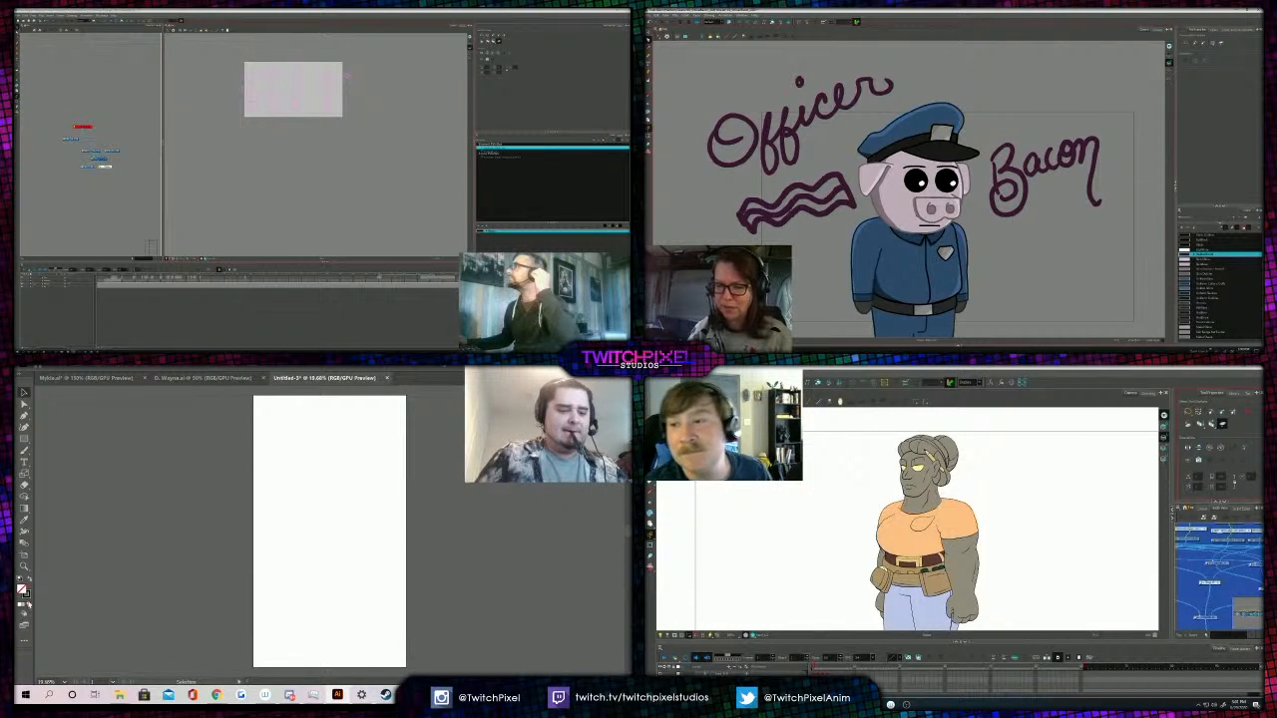
key("b")
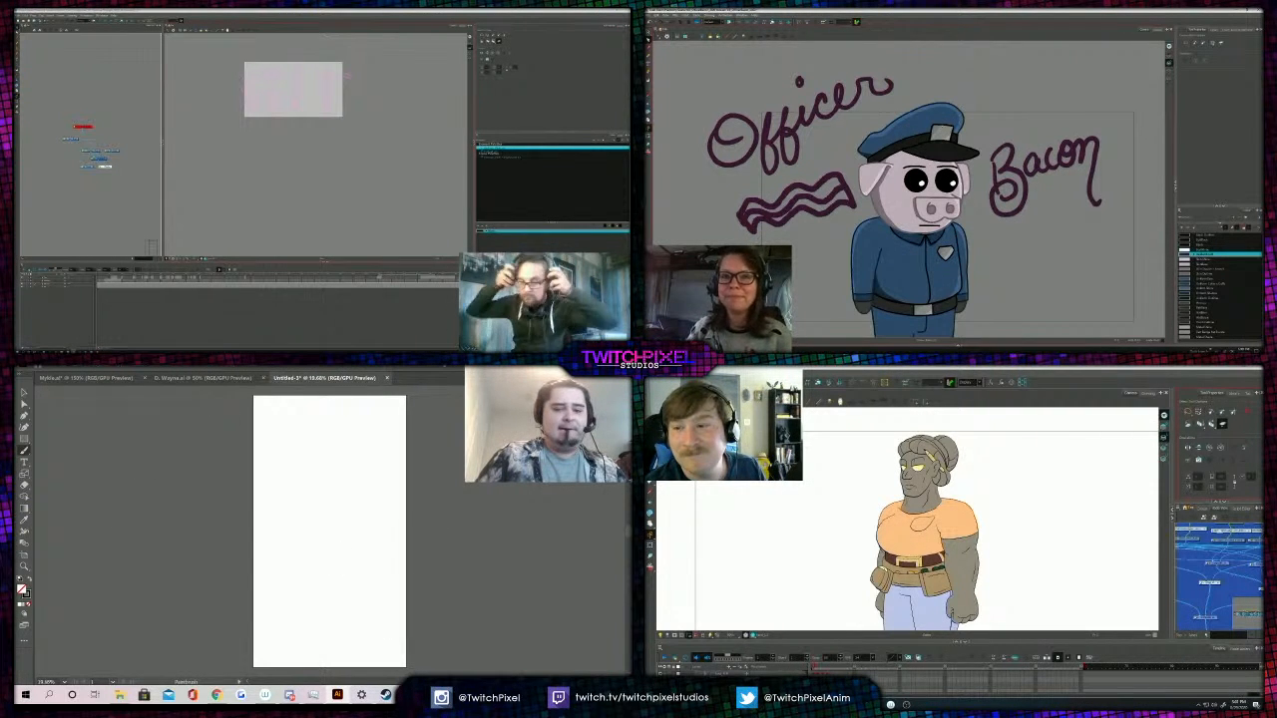
left_click_drag(273, 490, 317, 467)
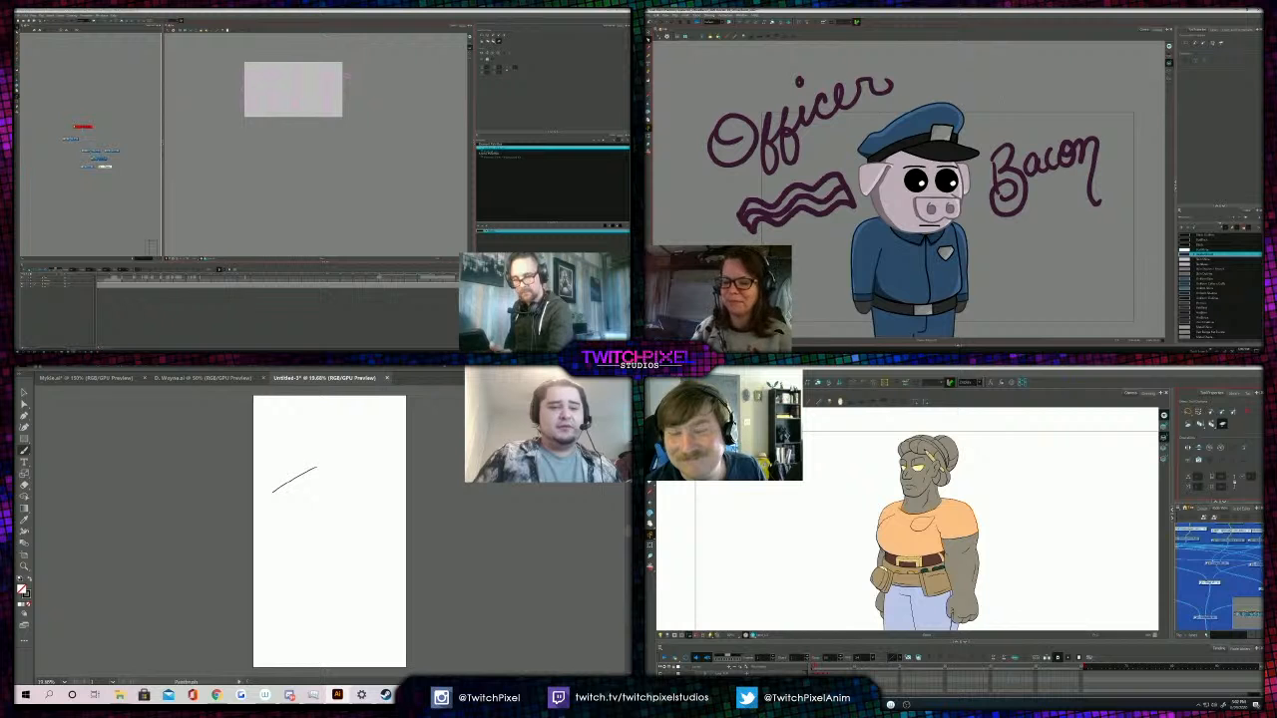
left_click(202, 378)
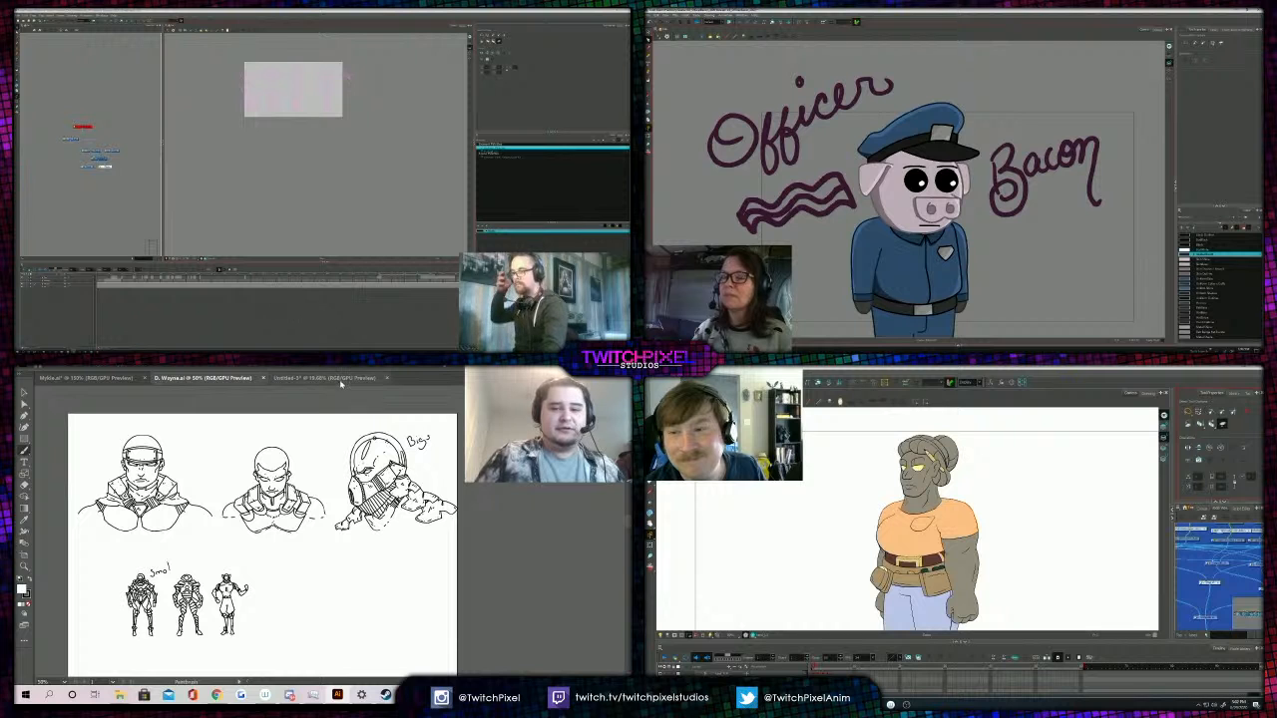
left_click(341, 379)
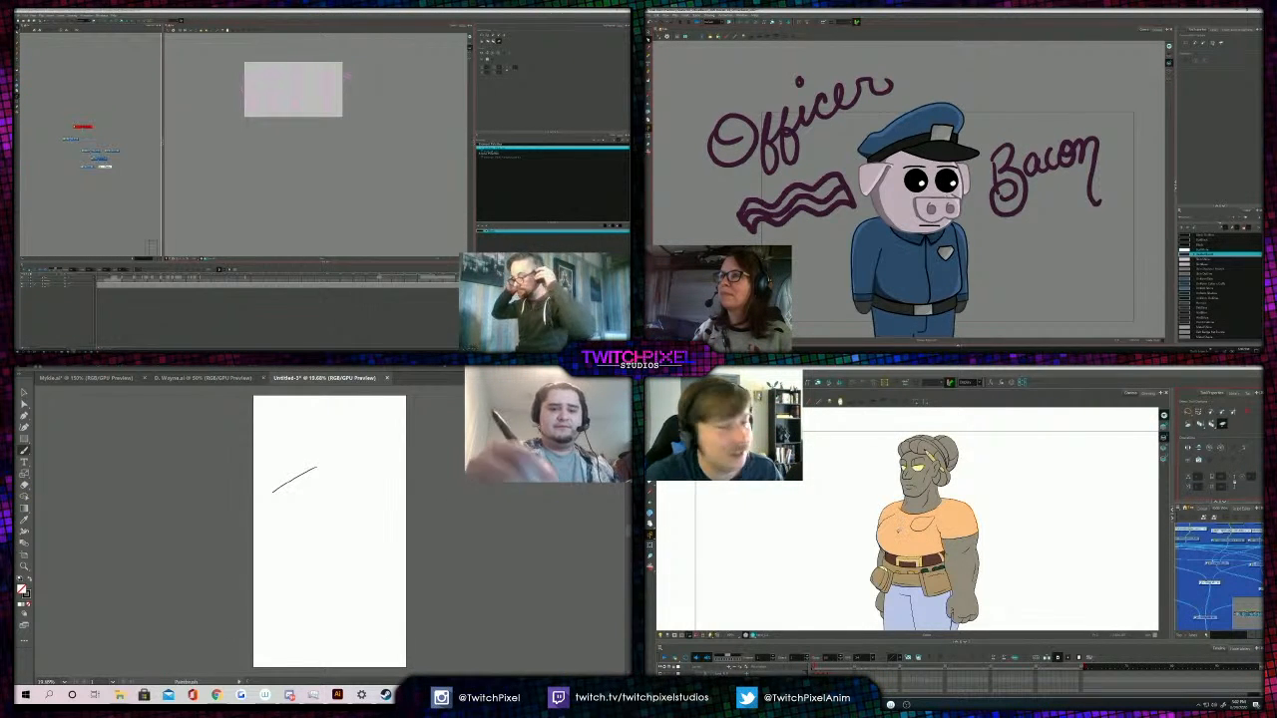
key("v")
left_click(305, 473)
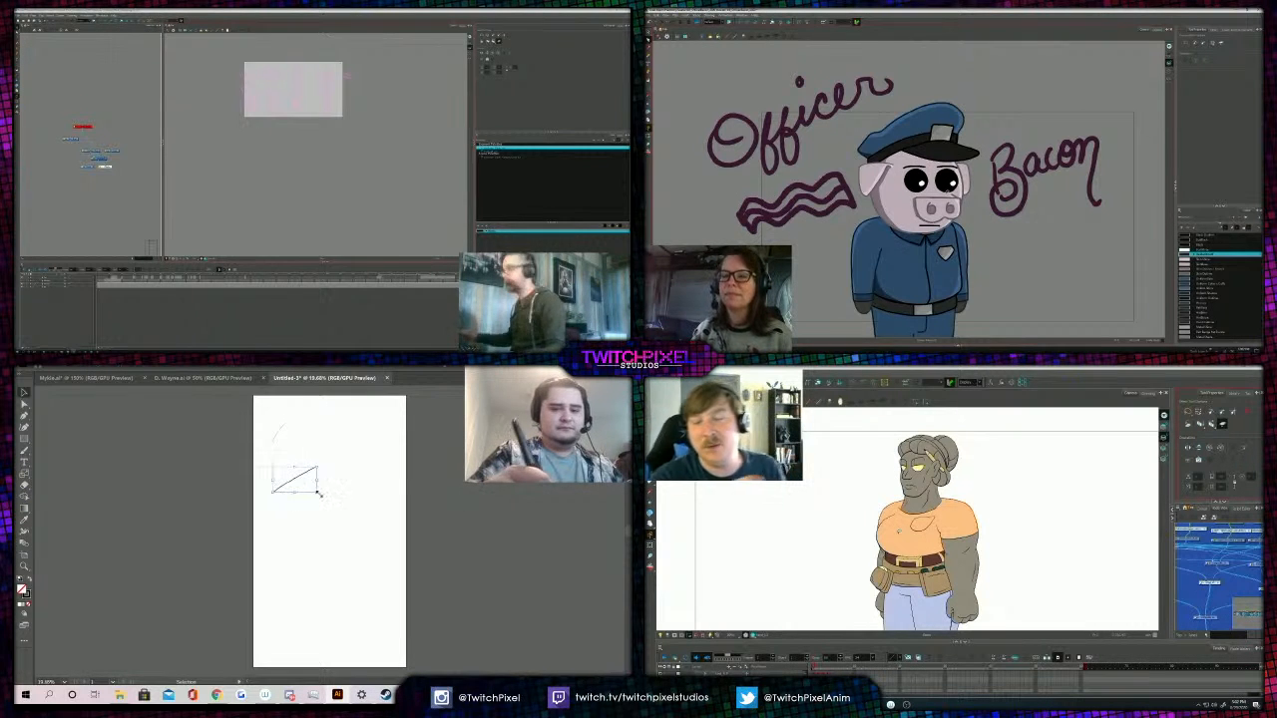
key("Delete")
key("b")
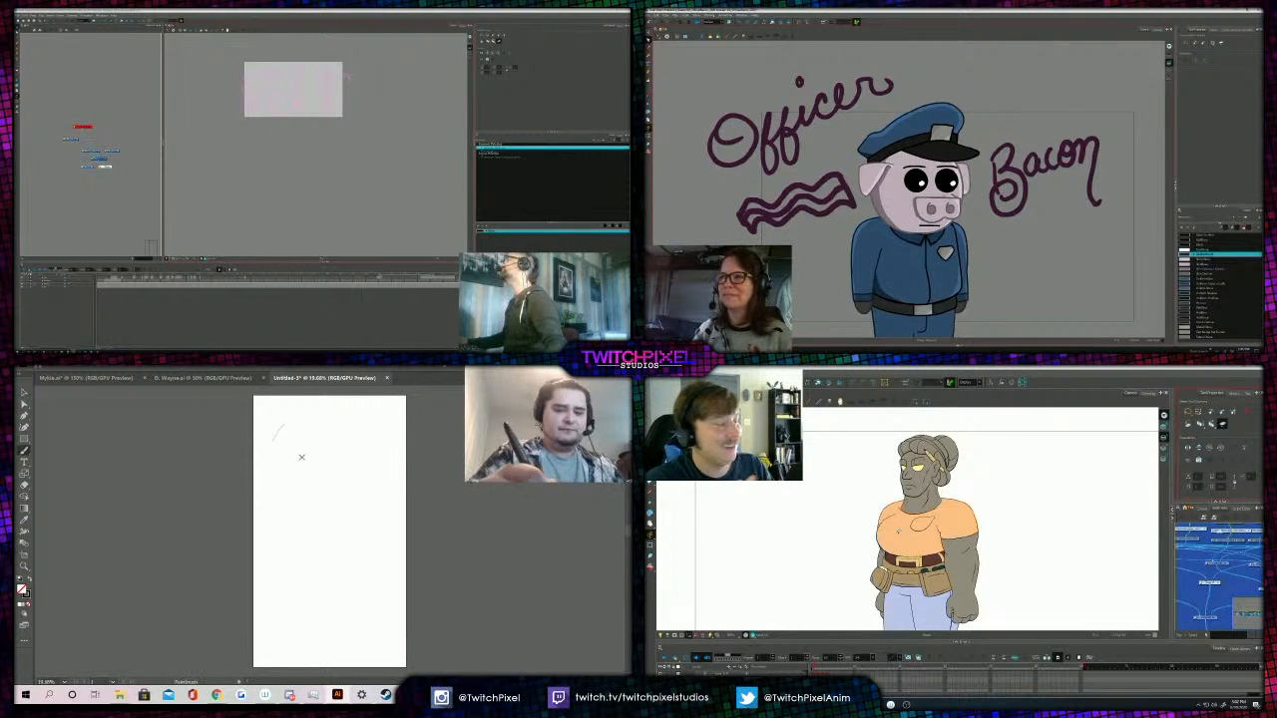
left_click_drag(293, 461, 309, 438)
key("ctrl+z")
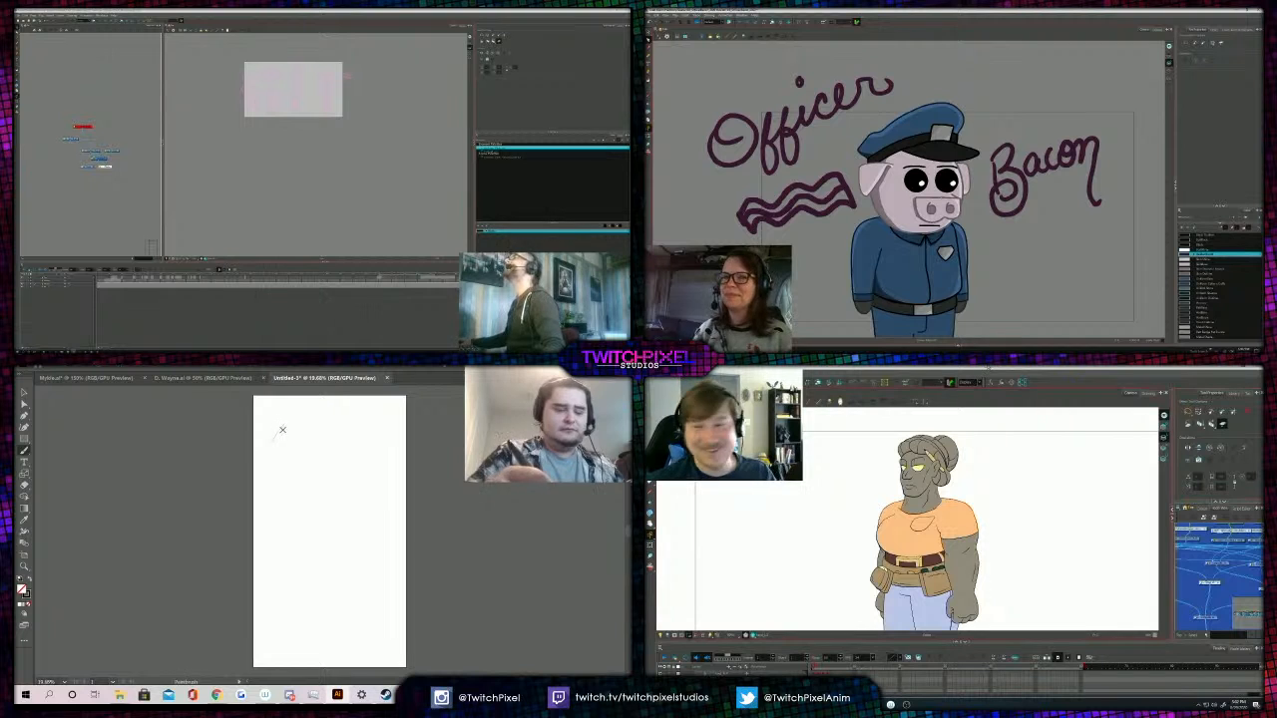
key("v")
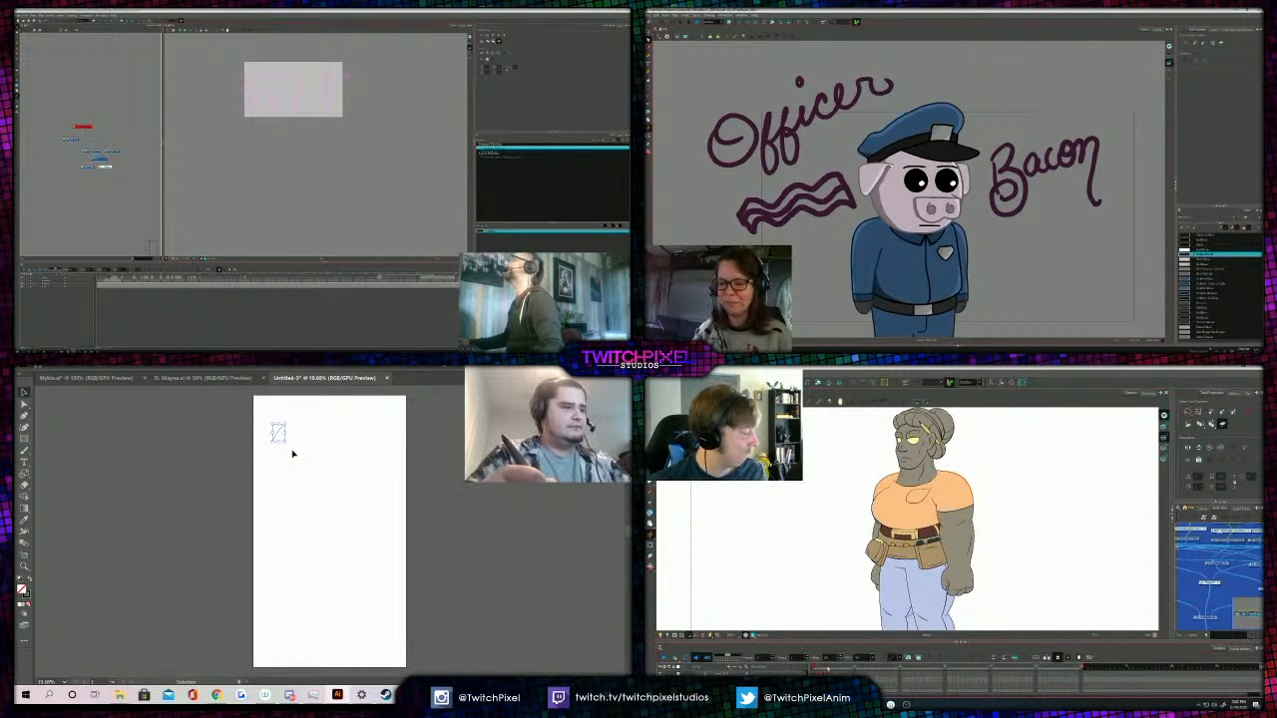
key("Delete")
key("b")
left_click_drag(276, 468, 327, 430)
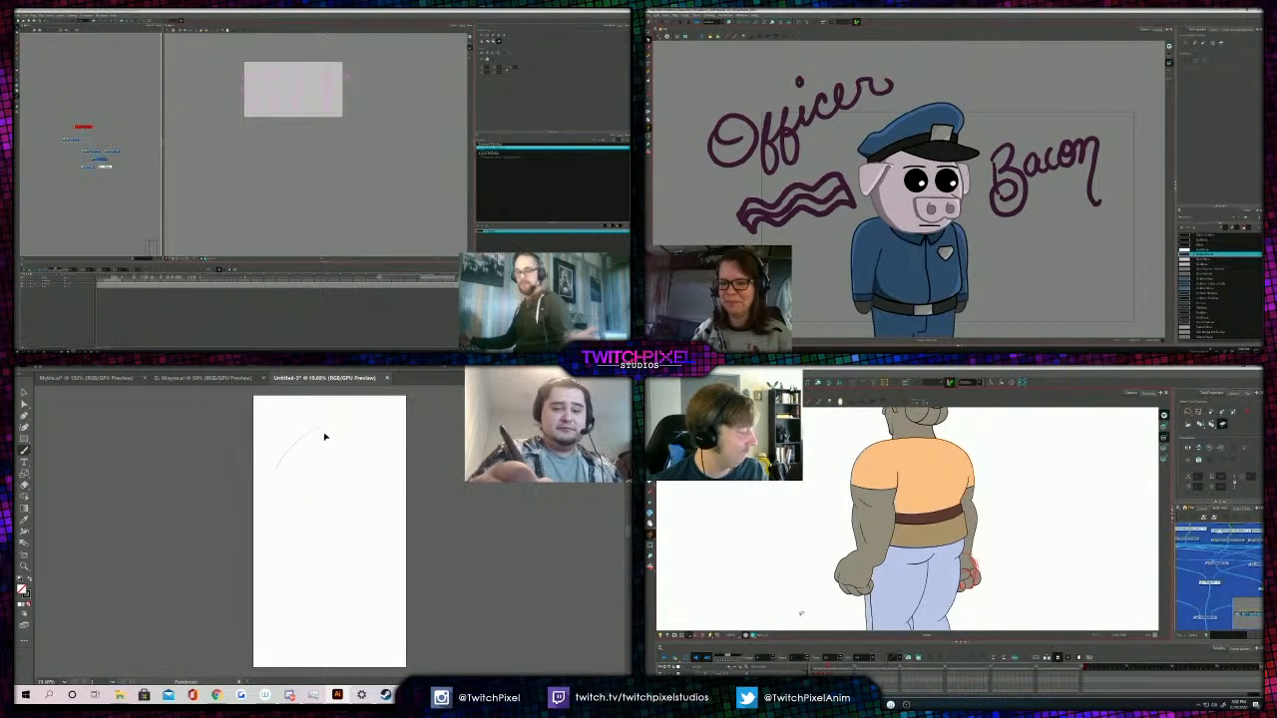
key("ctrl+z")
Select the fist drawing on the near arm of the character shown from behind.
key("z")
left_click(331, 447)
left_click(344, 532)
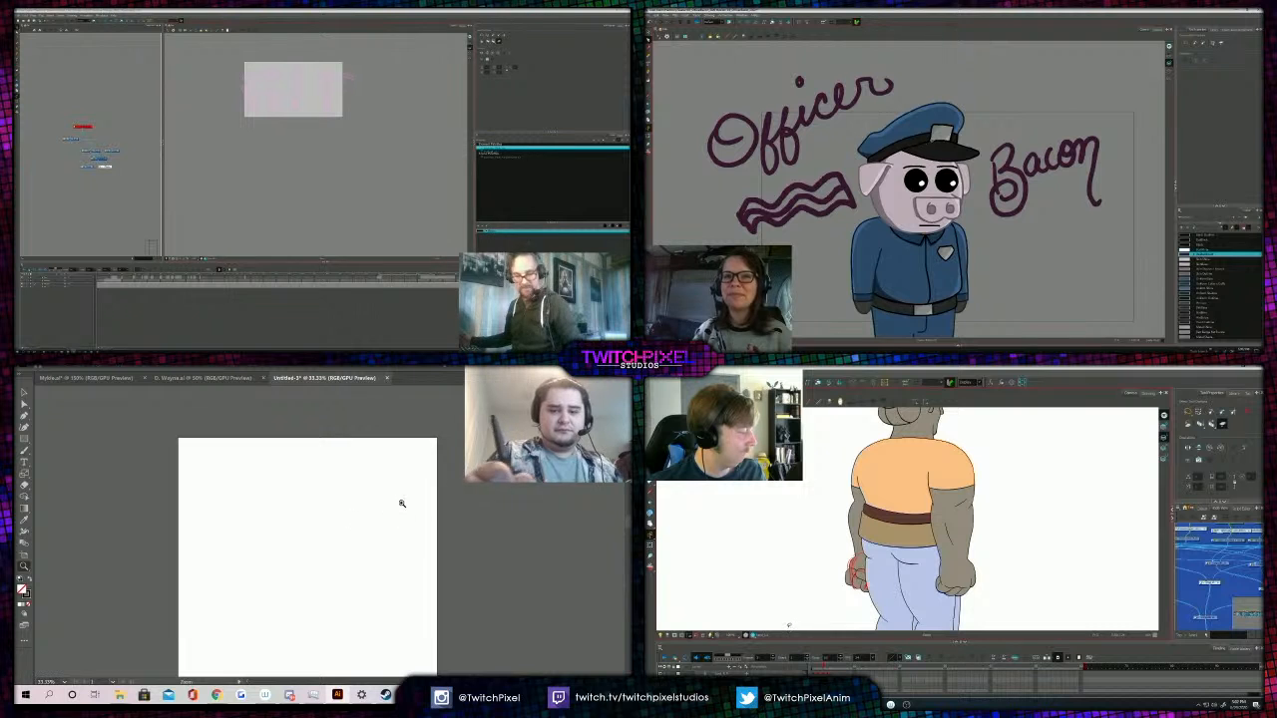
left_click(332, 529)
left_click(344, 515, "alt")
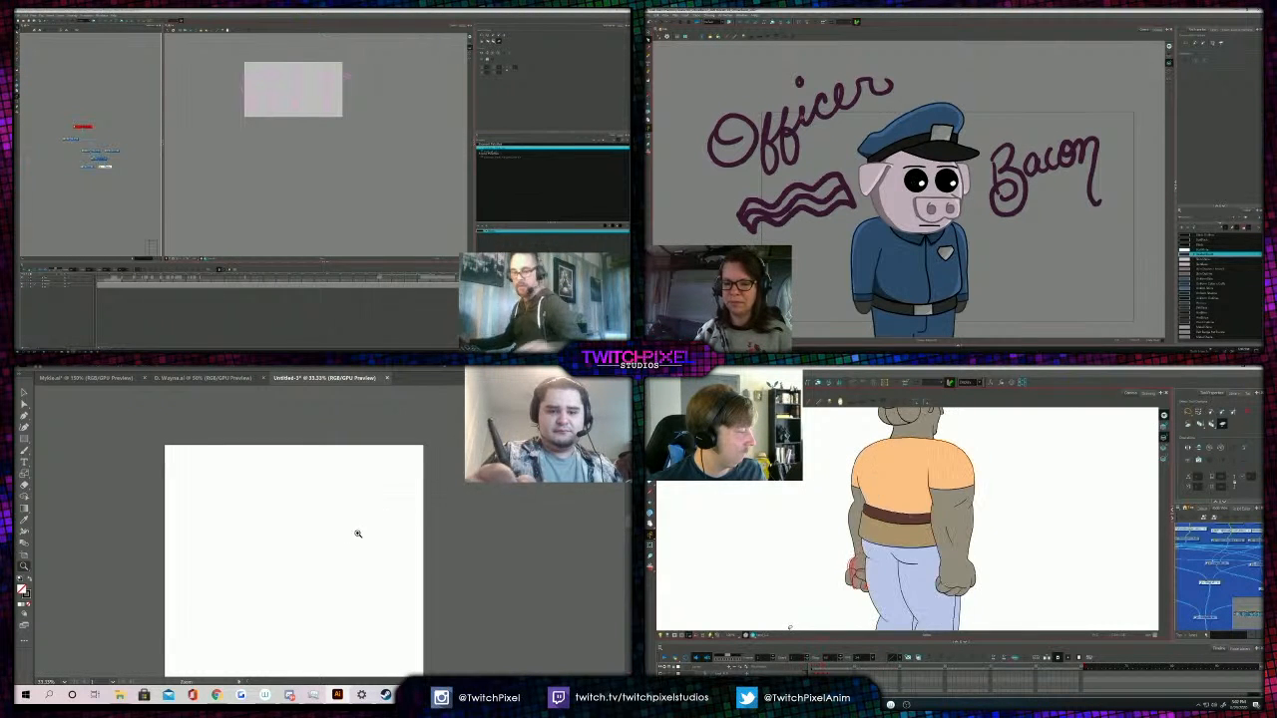
left_click_drag(628, 527, 627, 531)
left_click(969, 573)
left_click(860, 568)
Remove the Officer Bacon lettering and the bacon doodle from around the pig officer.
key("b")
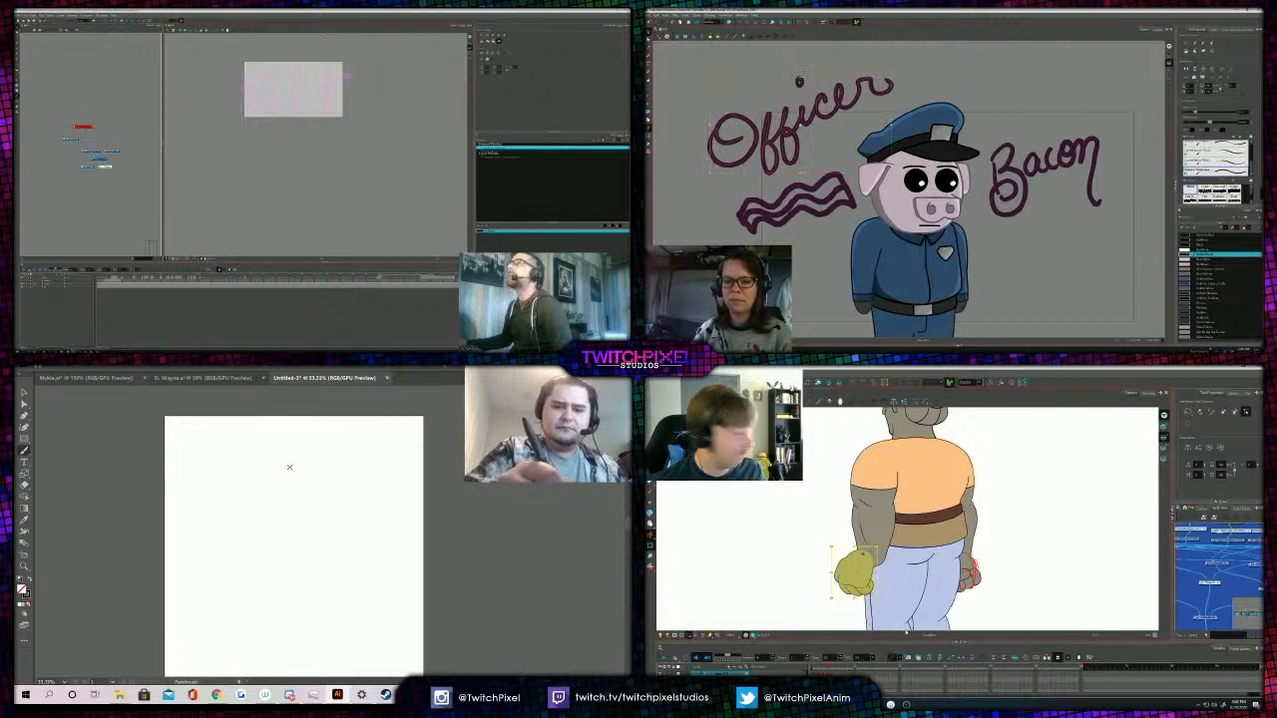
left_click_drag(291, 466, 313, 469)
key("Delete")
left_click(796, 203)
key("ctrl+z")
key("Delete")
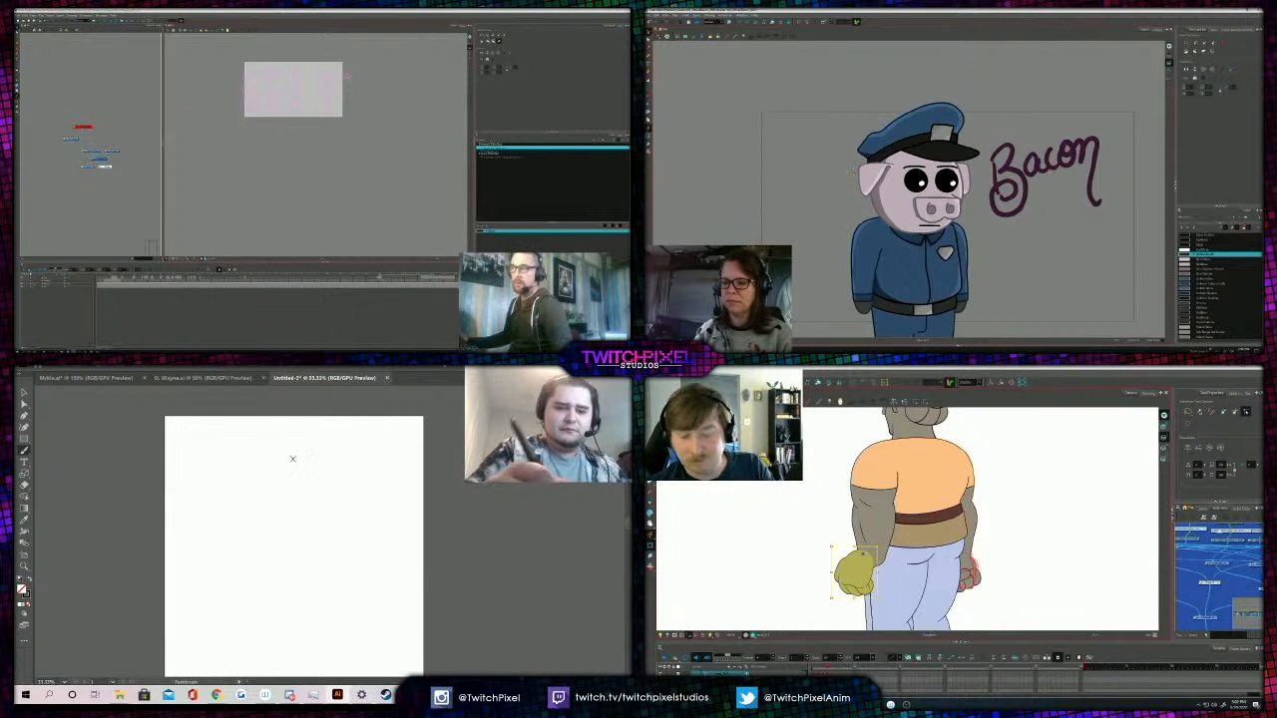
key("ctrl+z")
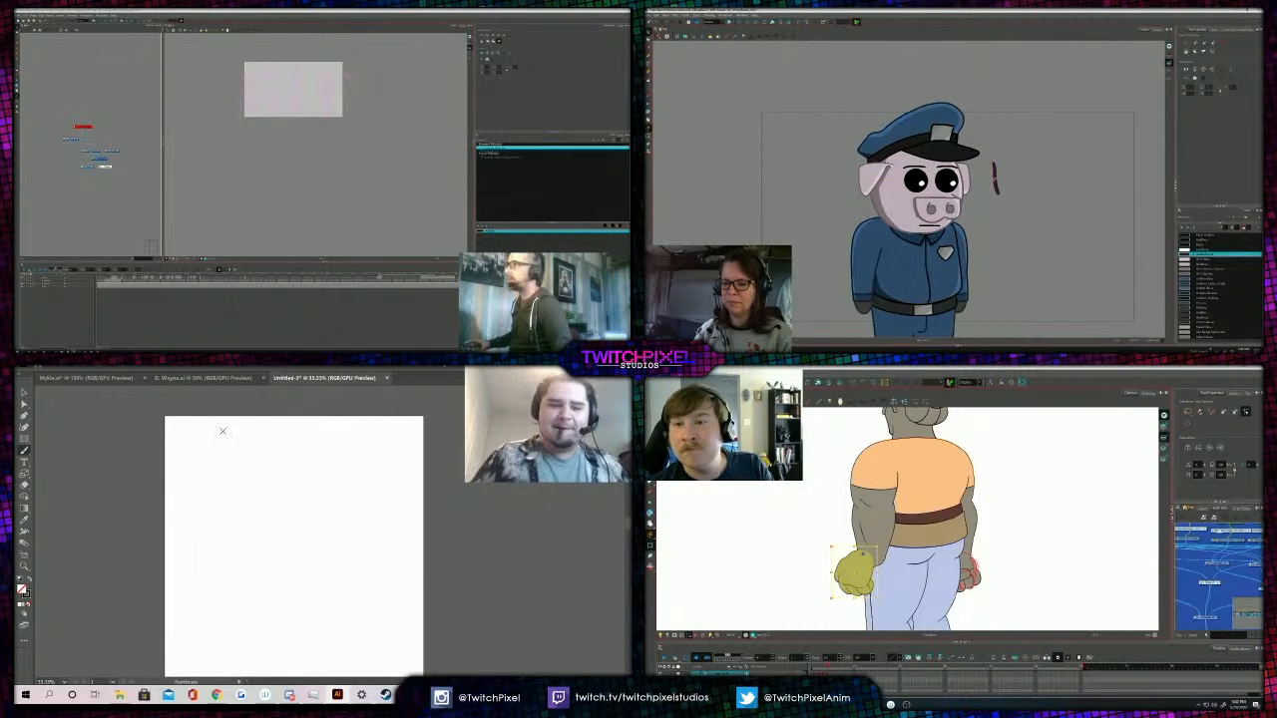
key("ctrl+z")
Check the D. Wayne.ai reference sketches and start a small freehand head sketch near the top of the blank Untitled-3 artboard.
left_click(201, 378)
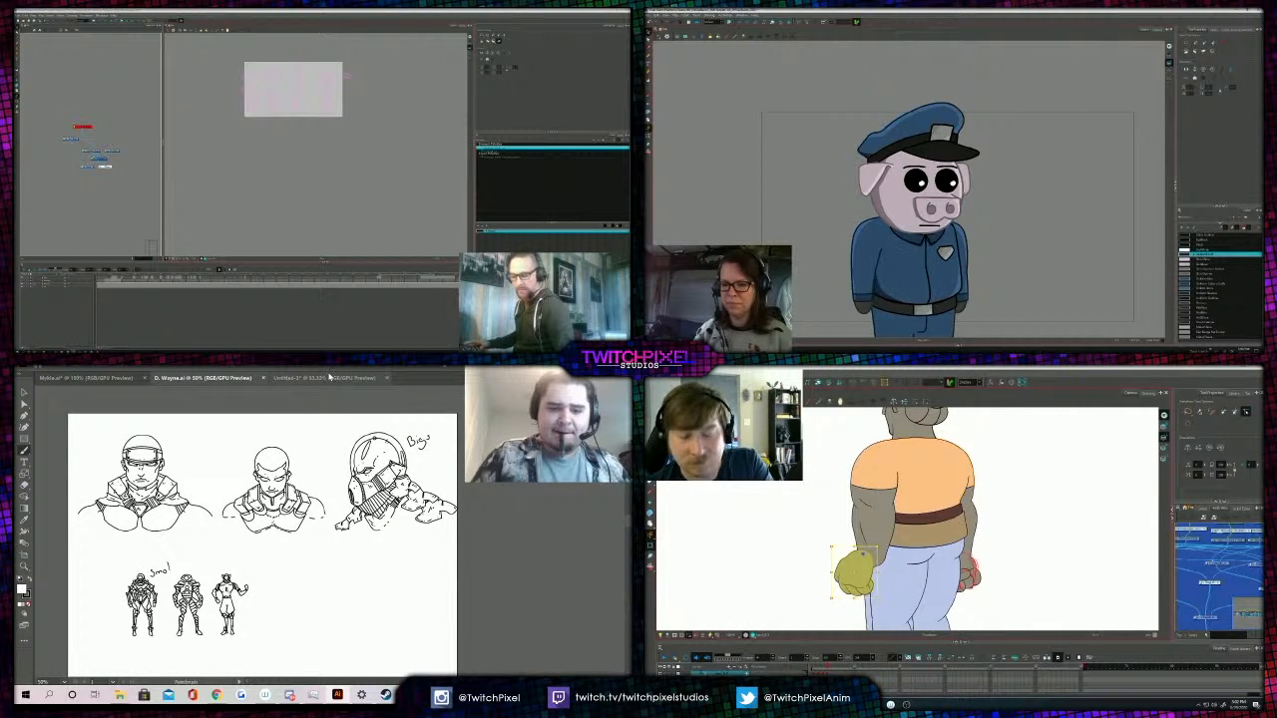
left_click(324, 377)
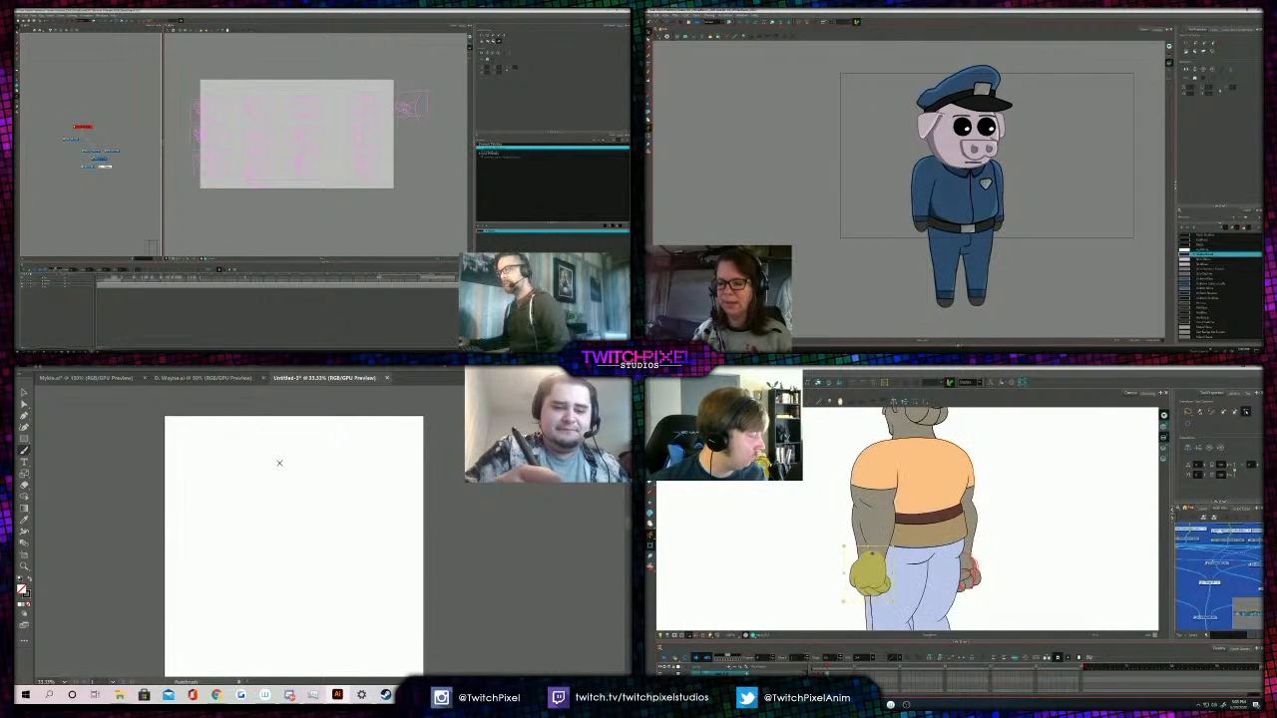
key("z")
left_click(303, 476)
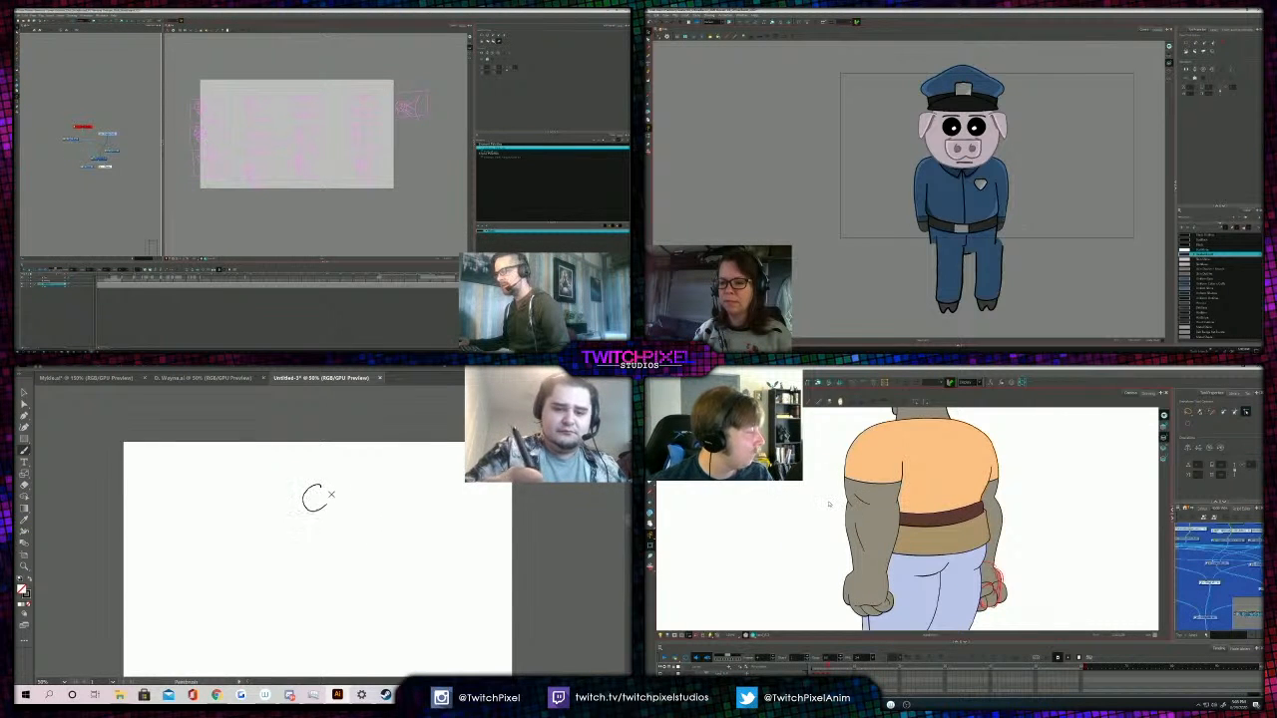
mouse_move(323, 490)
left_mouse_down()
mouse_move(305, 493)
mouse_move(326, 491)
left_mouse_up()
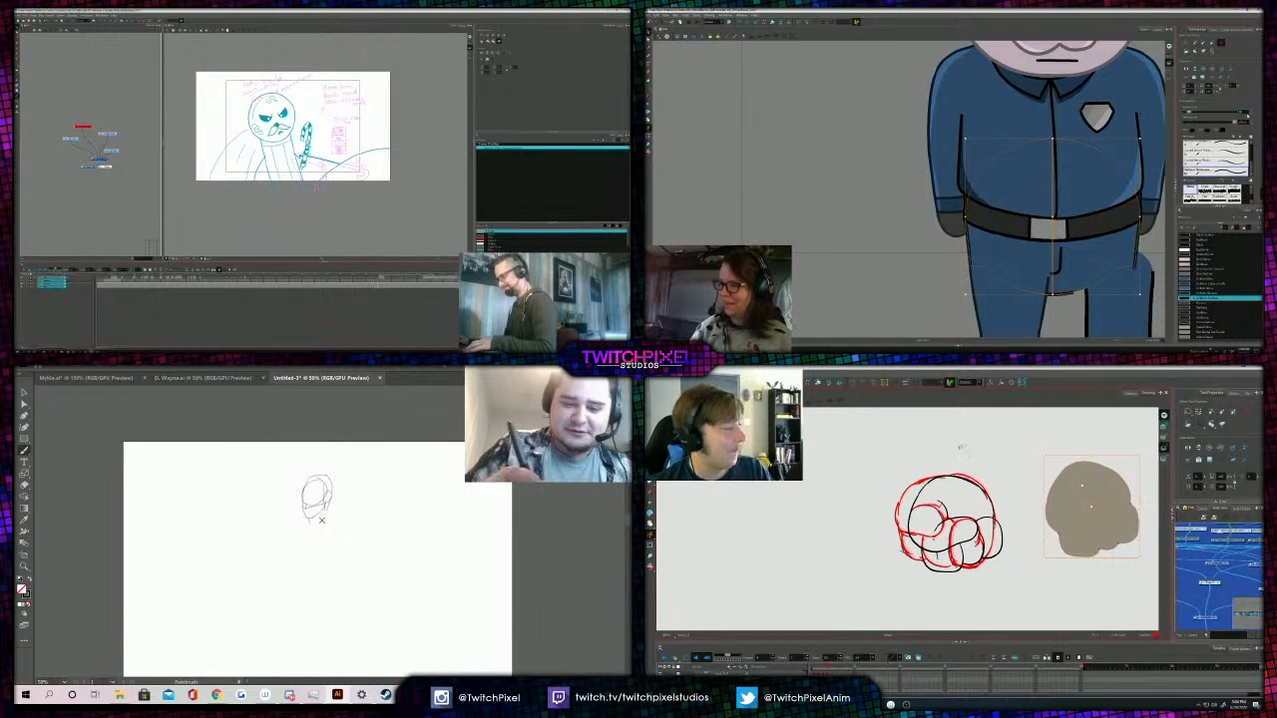
Separate the black fist line art from the red rough by moving it to the rough's left side.
mouse_move(964, 448)
left_mouse_down()
mouse_move(1005, 490)
mouse_move(978, 454)
left_mouse_up()
left_click(1049, 225)
left_click_drag(896, 481, 898, 448)
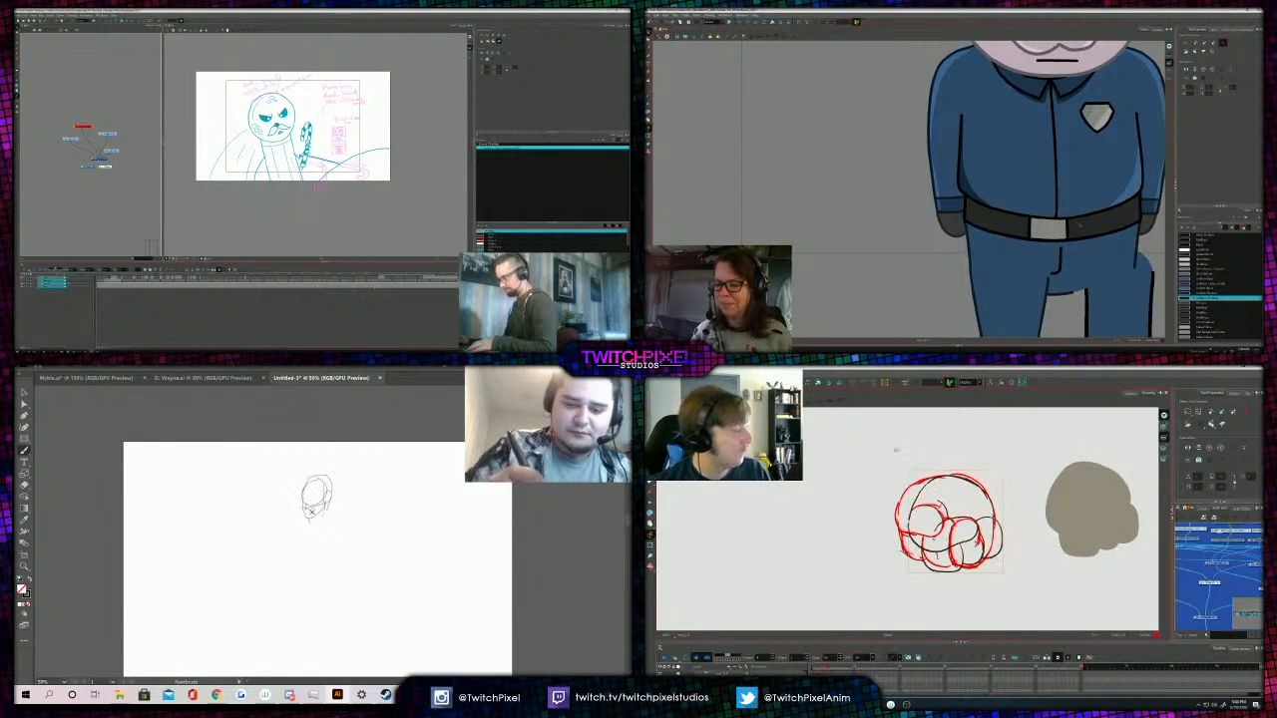
left_click_drag(1011, 183, 974, 200)
left_click_drag(1002, 540, 876, 536)
left_click(876, 536)
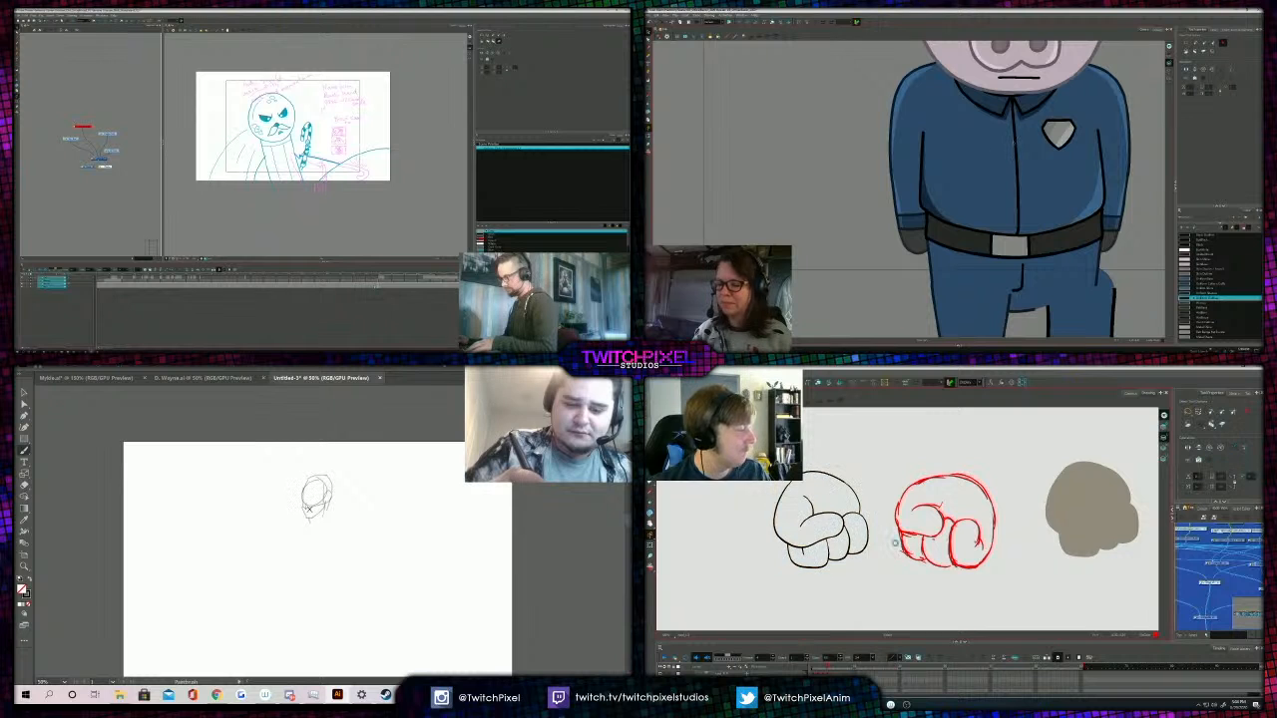
Select the seam lines of the pig officer's shirt and recolour them with the dark outline swatch.
scroll(895, 544, "up", 3)
scroll(923, 128, "up", 4)
key("alt+b")
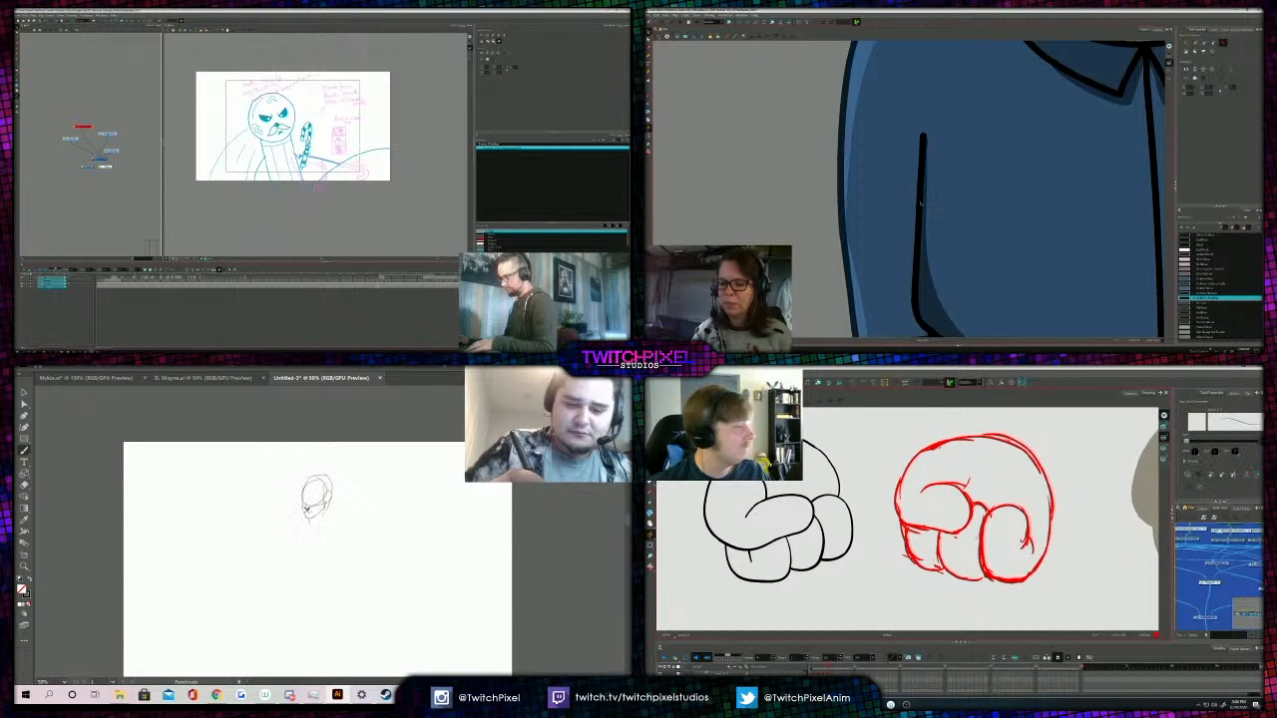
left_click(921, 204)
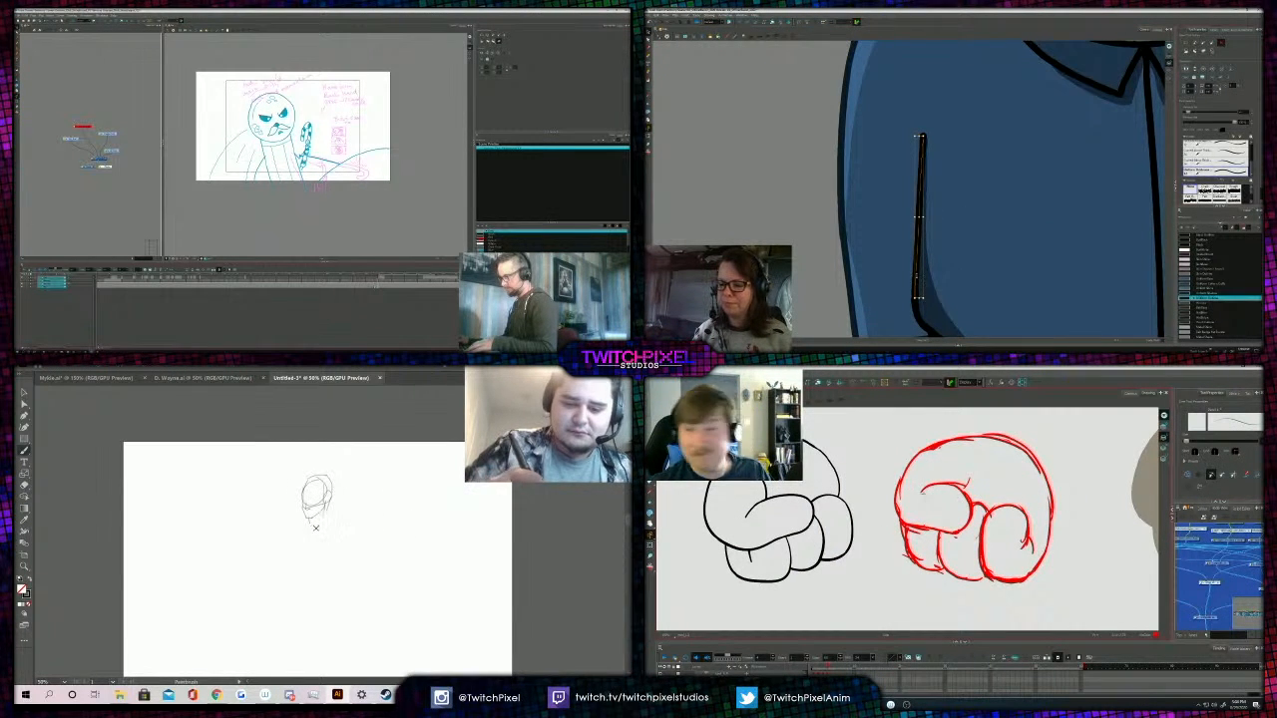
key("ctrl+a")
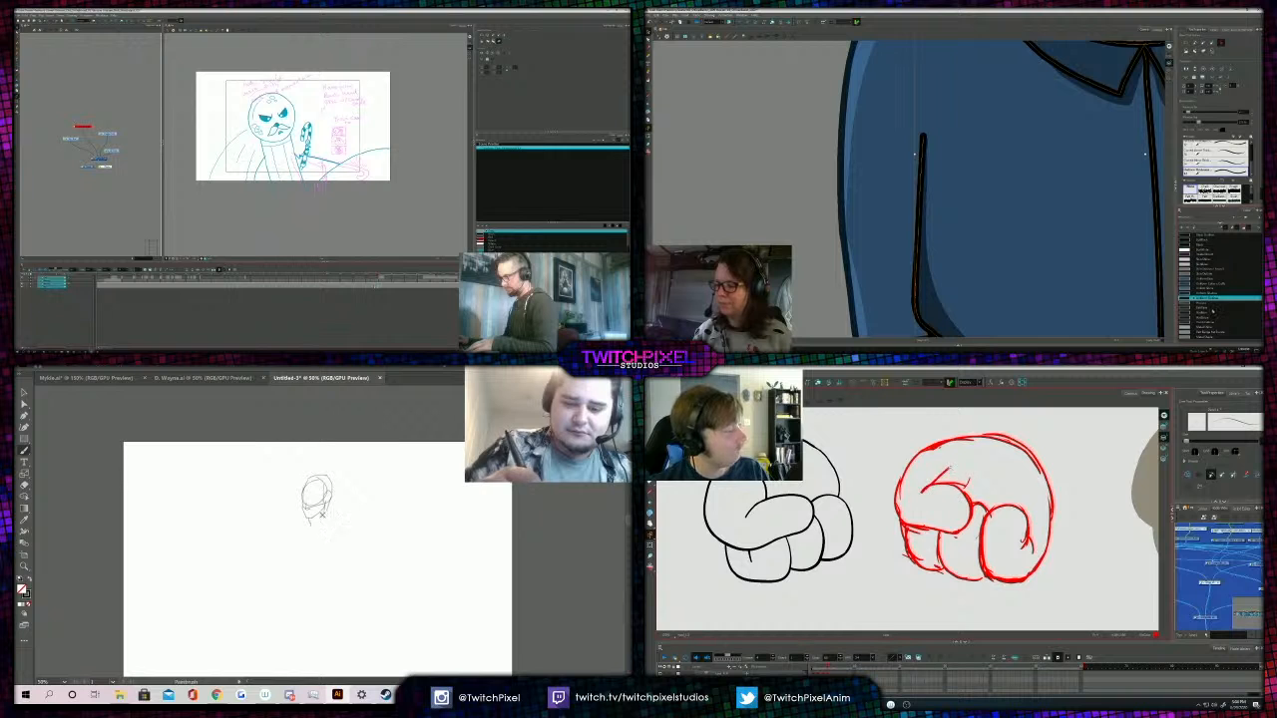
key("ctrl+z")
left_click(1211, 298)
scroll(1112, 299, "down", 4)
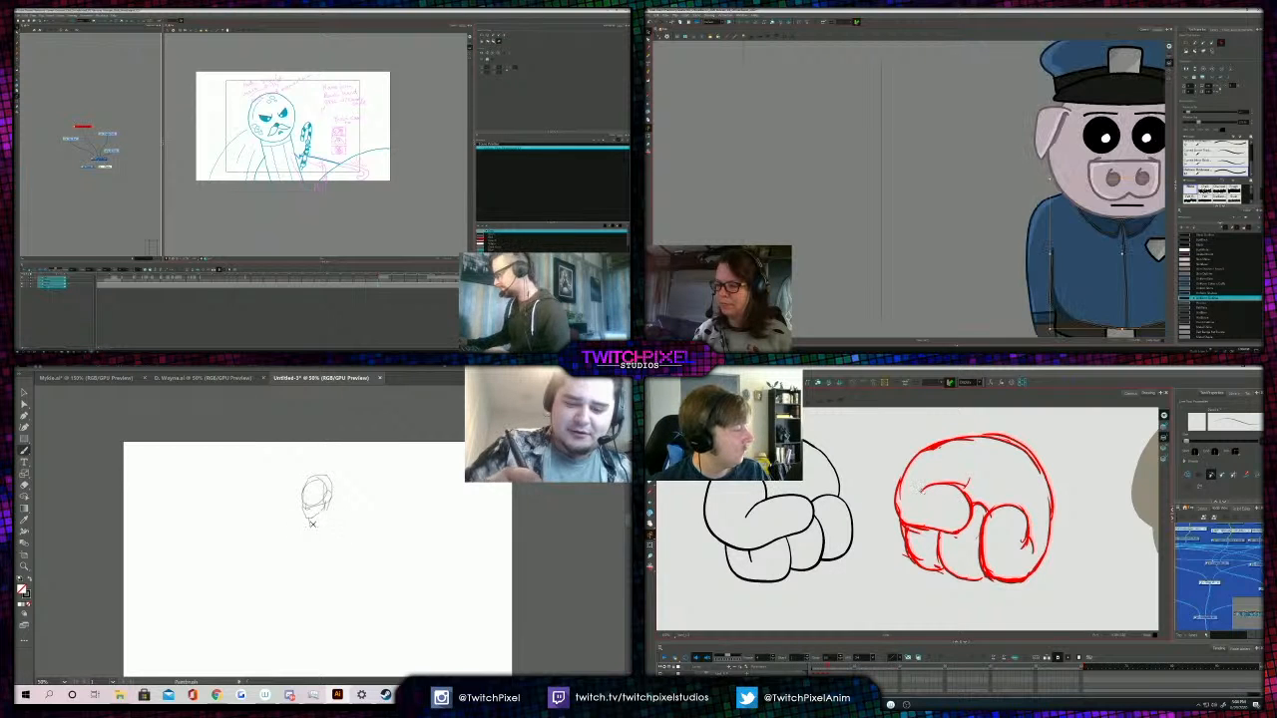
key("Escape")
Ink the thumb curve and the upper outer contour of the fist in black over the red rough.
mouse_move(922, 491)
left_mouse_down()
mouse_move(970, 499)
mouse_move(939, 532)
left_mouse_up()
key("ctrl+z")
scroll(1108, 204, "up", 3)
scroll(1098, 204, "up", 4)
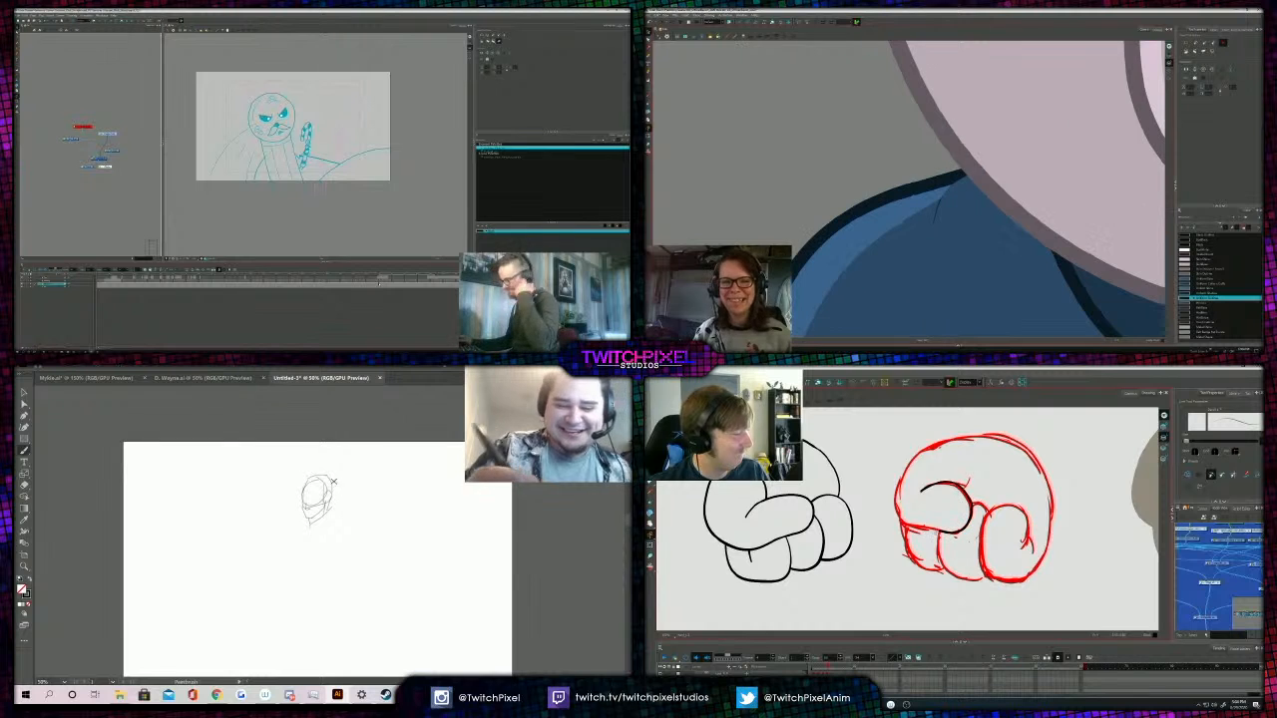
left_click(939, 207)
mouse_move(904, 527)
left_mouse_down()
mouse_move(909, 476)
mouse_move(991, 437)
mouse_move(944, 443)
mouse_move(1051, 517)
left_mouse_up()
key("ctrl+z")
Reshape the shirt contour beneath the pig officer's chin and ink the top of the fist's curled finger in black.
left_click(649, 40)
left_click_drag(944, 197, 934, 200)
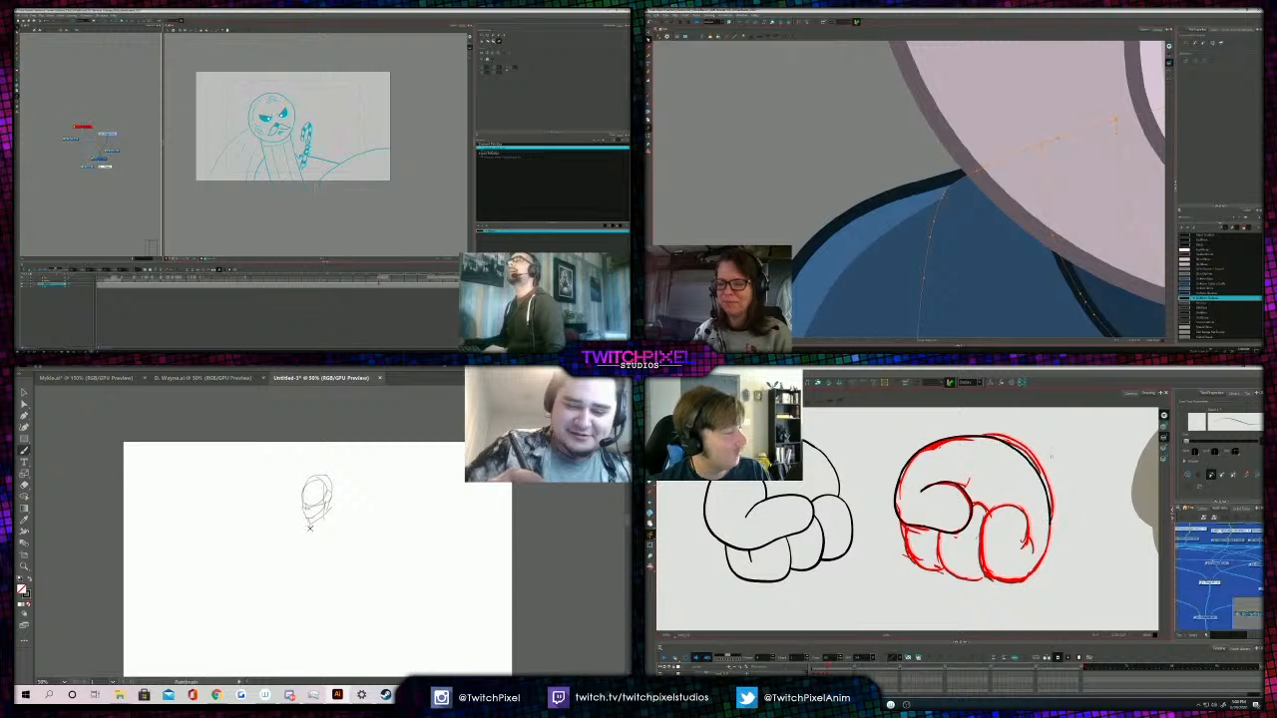
left_click_drag(1024, 549, 1010, 506)
key("v")
key("b")
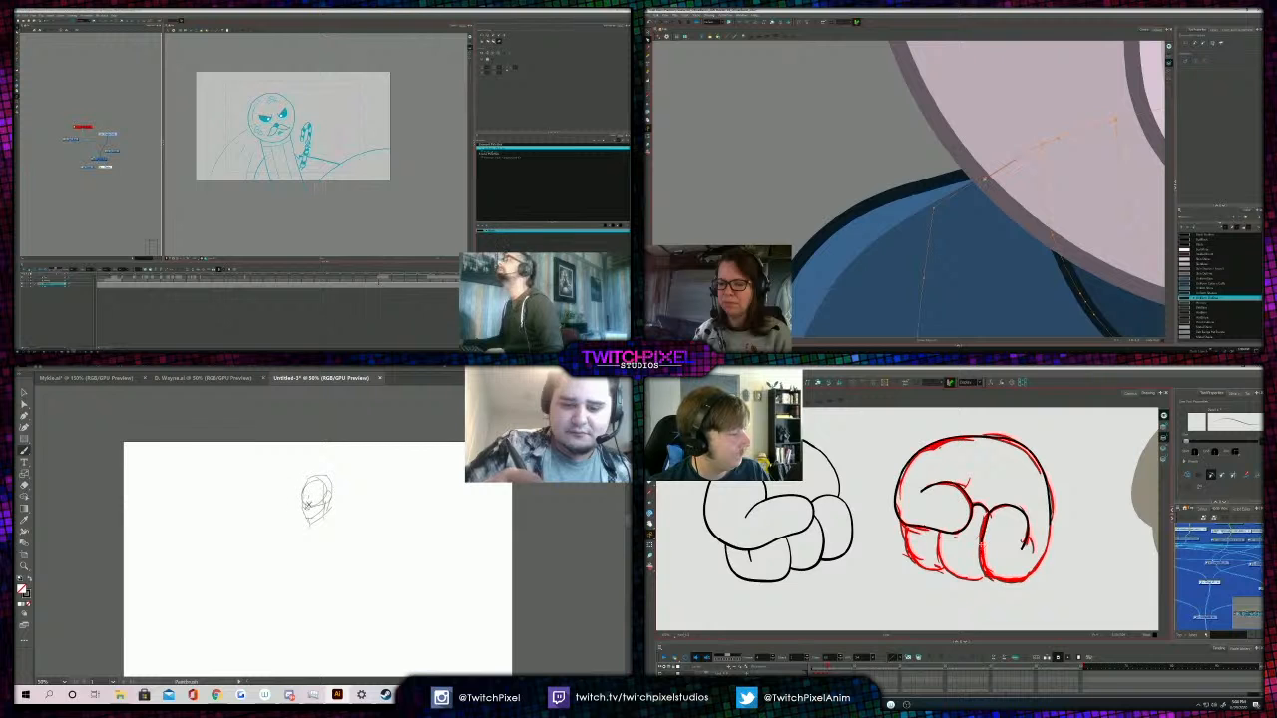
key("1")
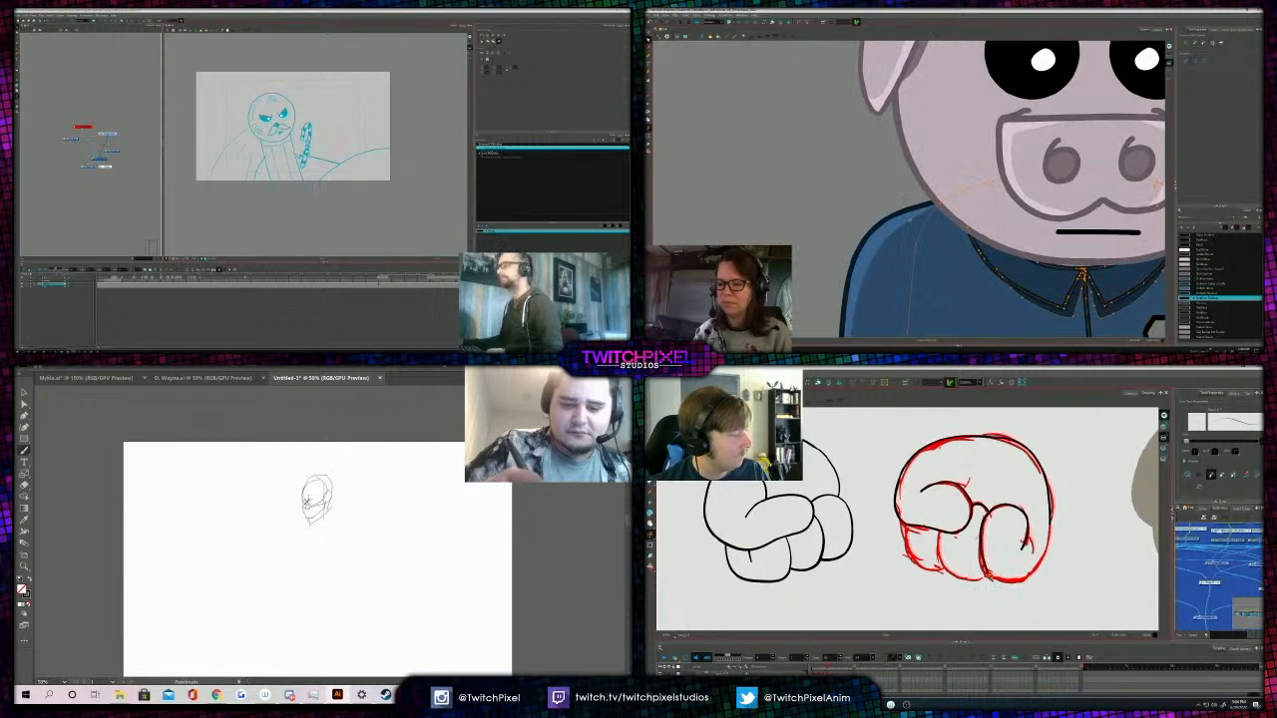
Ink the curled finger's lower edge, the fist's outer side contour and a short crease on the finger in black.
mouse_move(984, 551)
left_mouse_down()
mouse_move(988, 575)
mouse_move(1011, 582)
left_mouse_up()
left_click_drag(1047, 189, 733, 189)
scroll(1037, 224, "down", 4)
left_click_drag(1011, 581, 1049, 521)
left_click_drag(1001, 333, 1025, 183)
left_click_drag(1033, 553, 1020, 531)
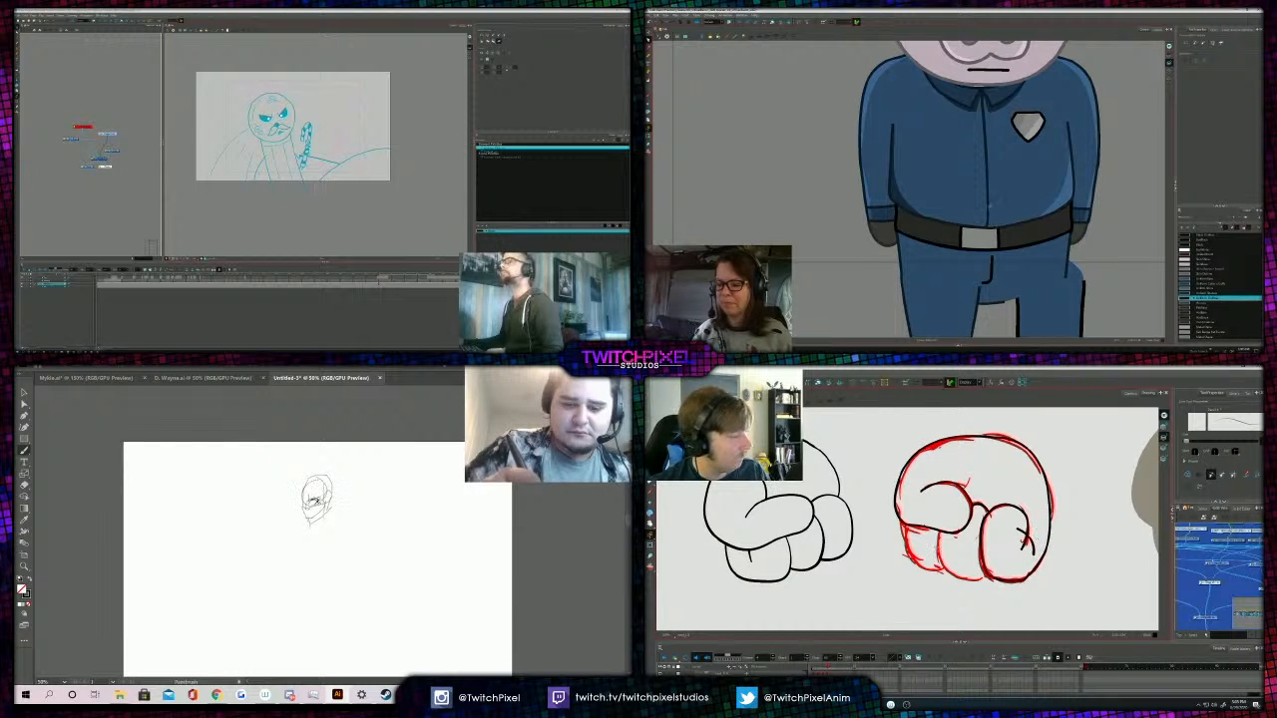
Add a short facial detail stroke at the eye line of the small head sketch.
left_click_drag(991, 207, 977, 146)
scroll(986, 205, "up", 4)
left_click_drag(310, 501, 318, 498)
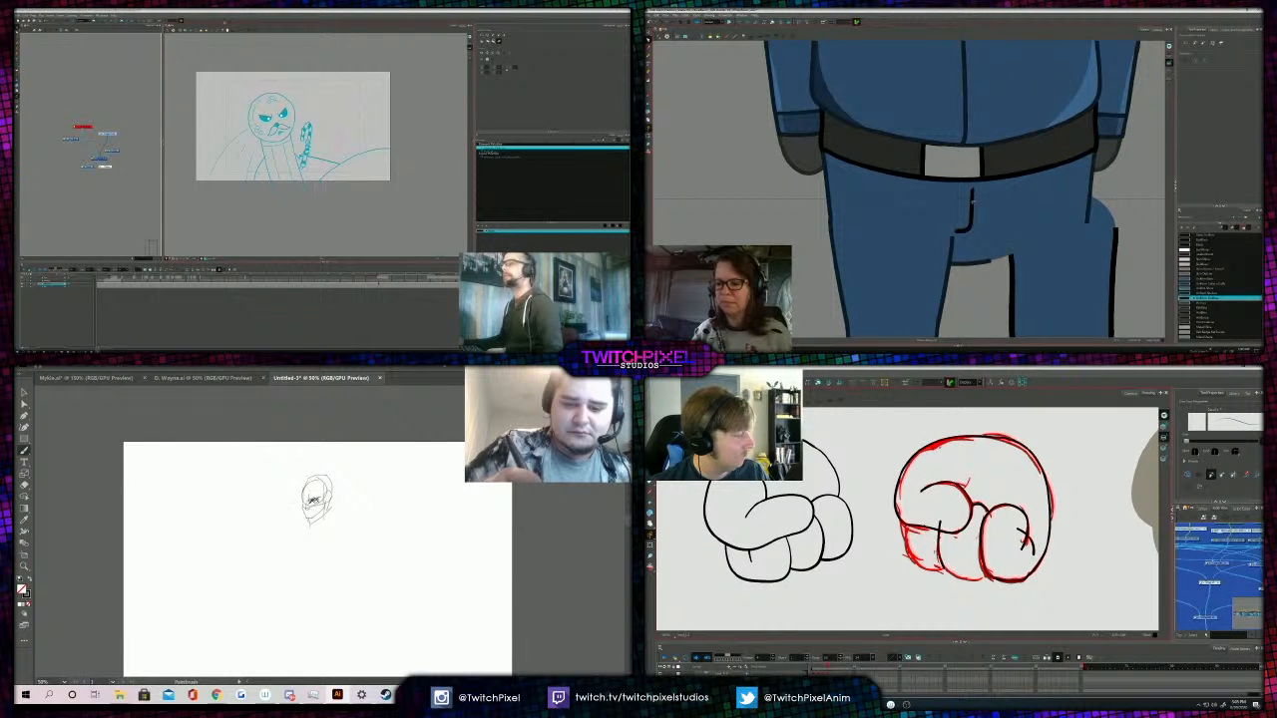
Recolour the pig officer's trouser fly line dark blue and ink the bottom edge of the fist's middle finger in black.
left_click(972, 206)
left_click_drag(941, 565, 991, 577)
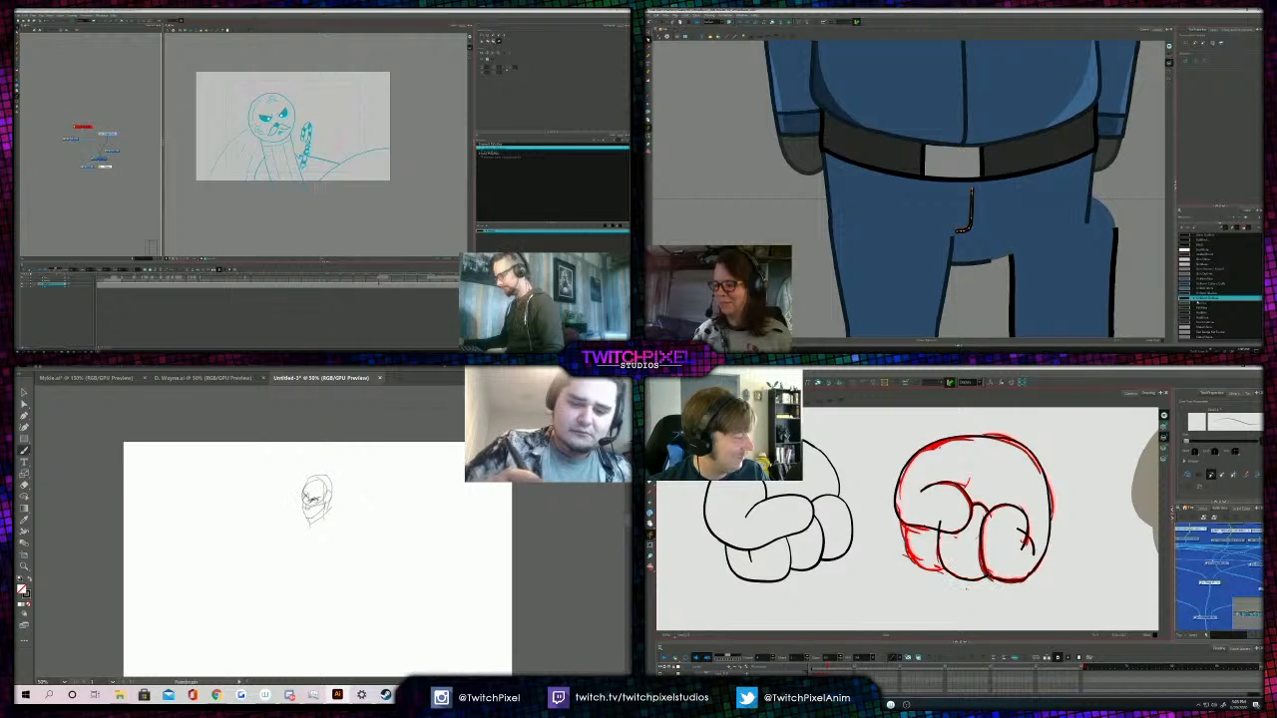
left_click(647, 31)
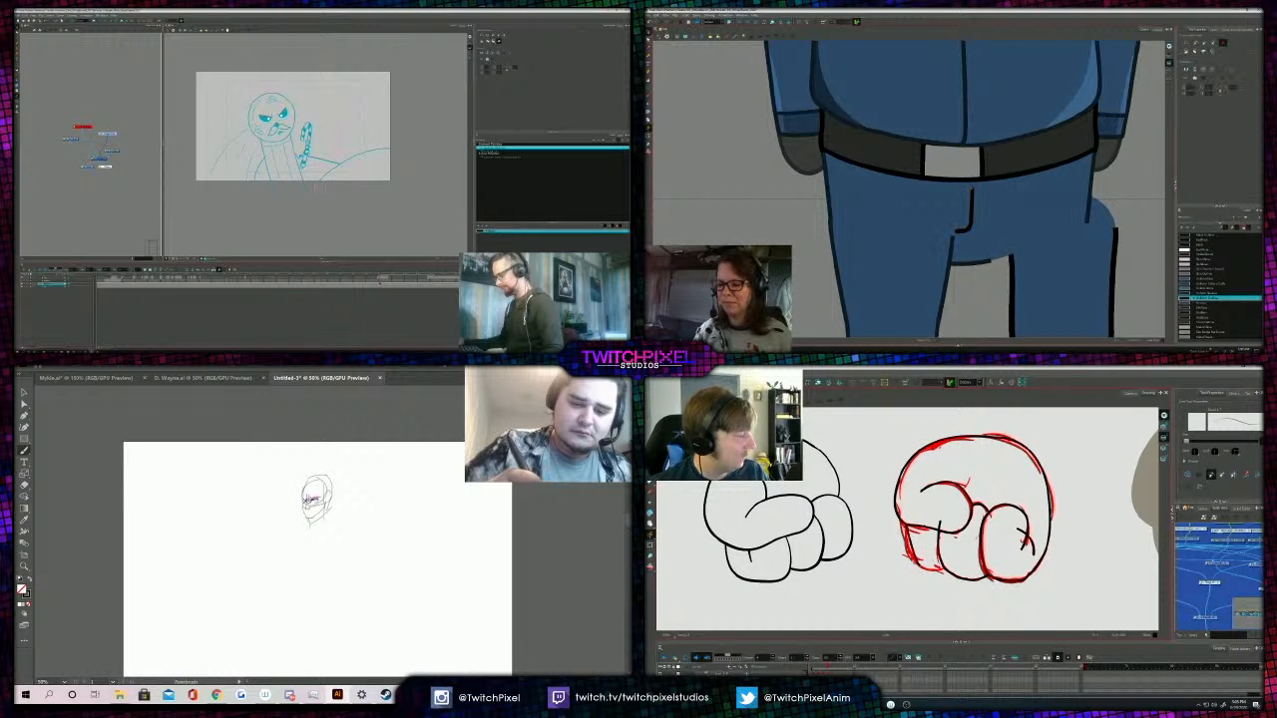
left_click(969, 211)
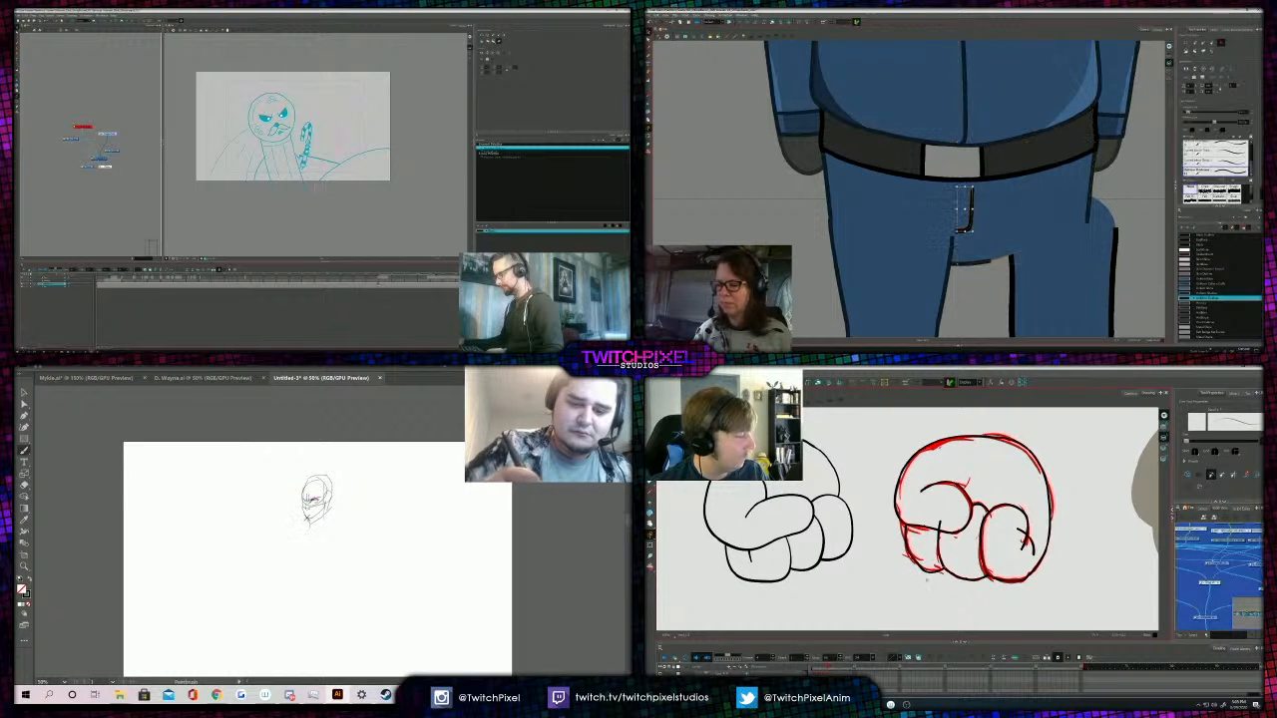
left_click(1220, 300)
left_click(980, 304)
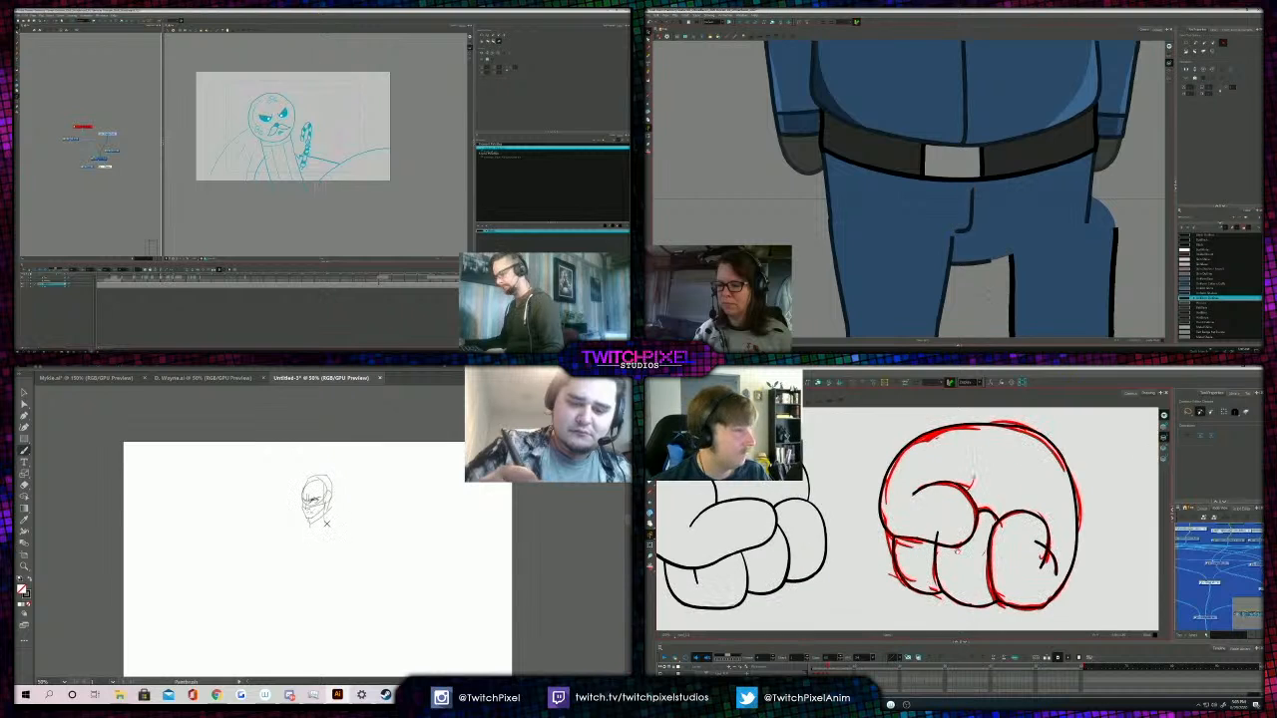
scroll(982, 300, "down", 2)
scroll(963, 200, "down", 1)
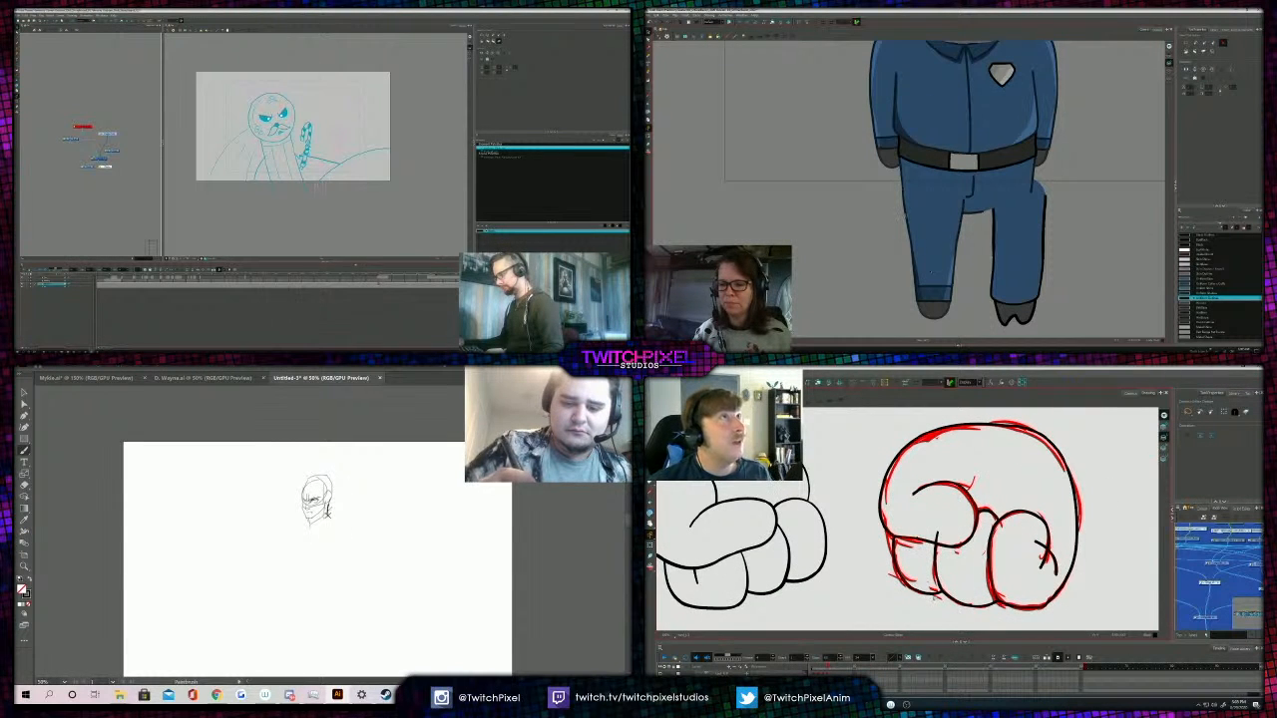
Sketch the neck and shoulder lines beneath the small head and select the pig officer's lower trouser leg lines.
left_click(938, 220)
left_click_drag(328, 514, 309, 528)
left_click(52, 278)
left_click(651, 32)
scroll(989, 530, "up", 1)
left_click(666, 36)
left_click(983, 507)
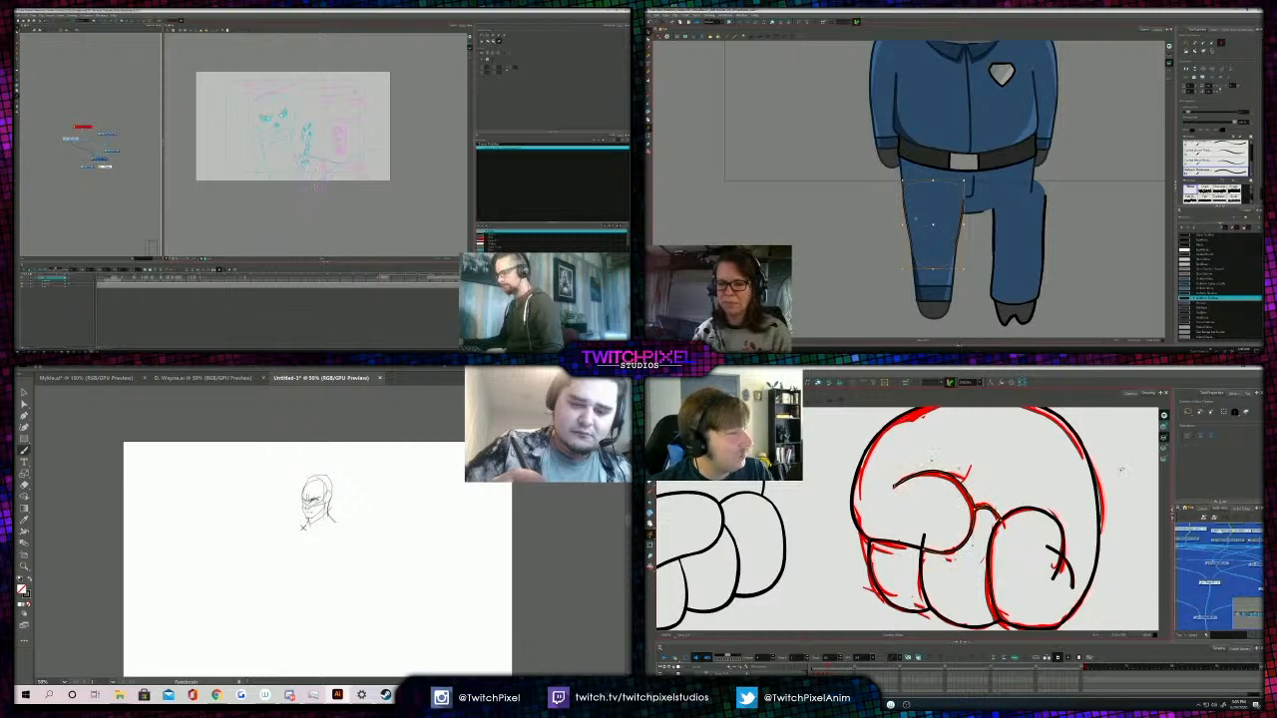
left_click(948, 261)
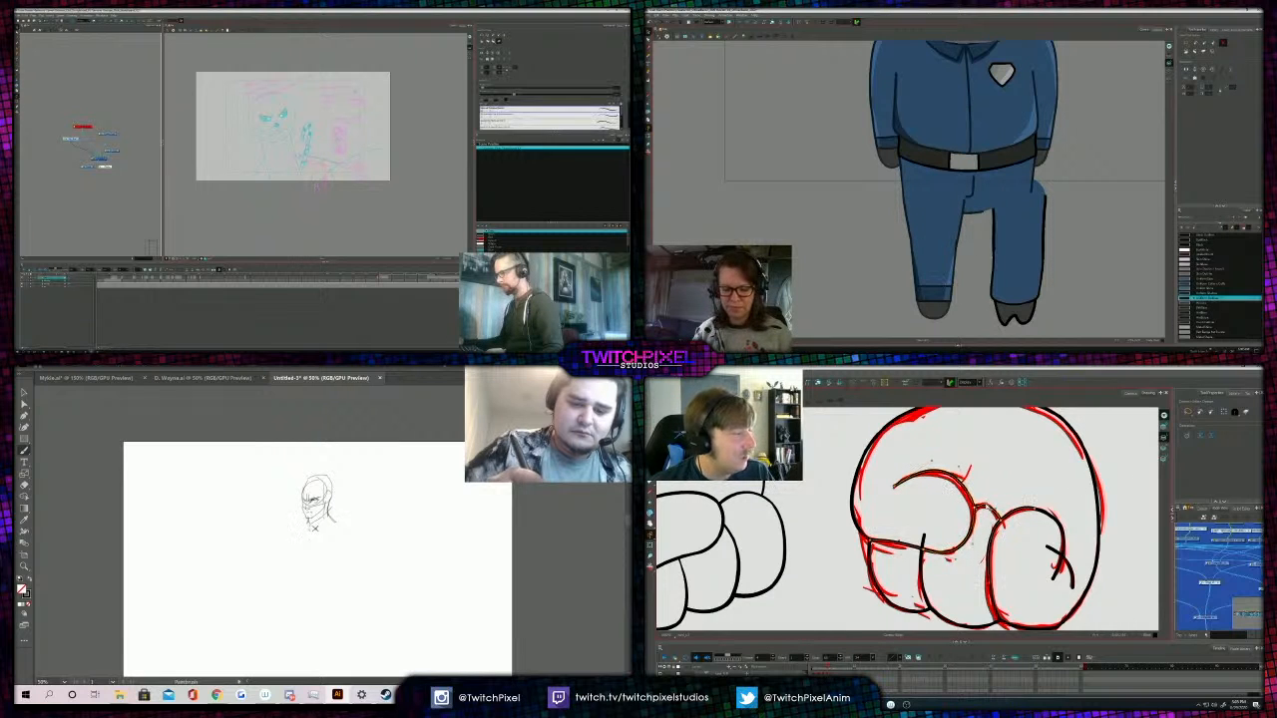
left_click_drag(310, 529, 333, 528)
left_click(951, 284)
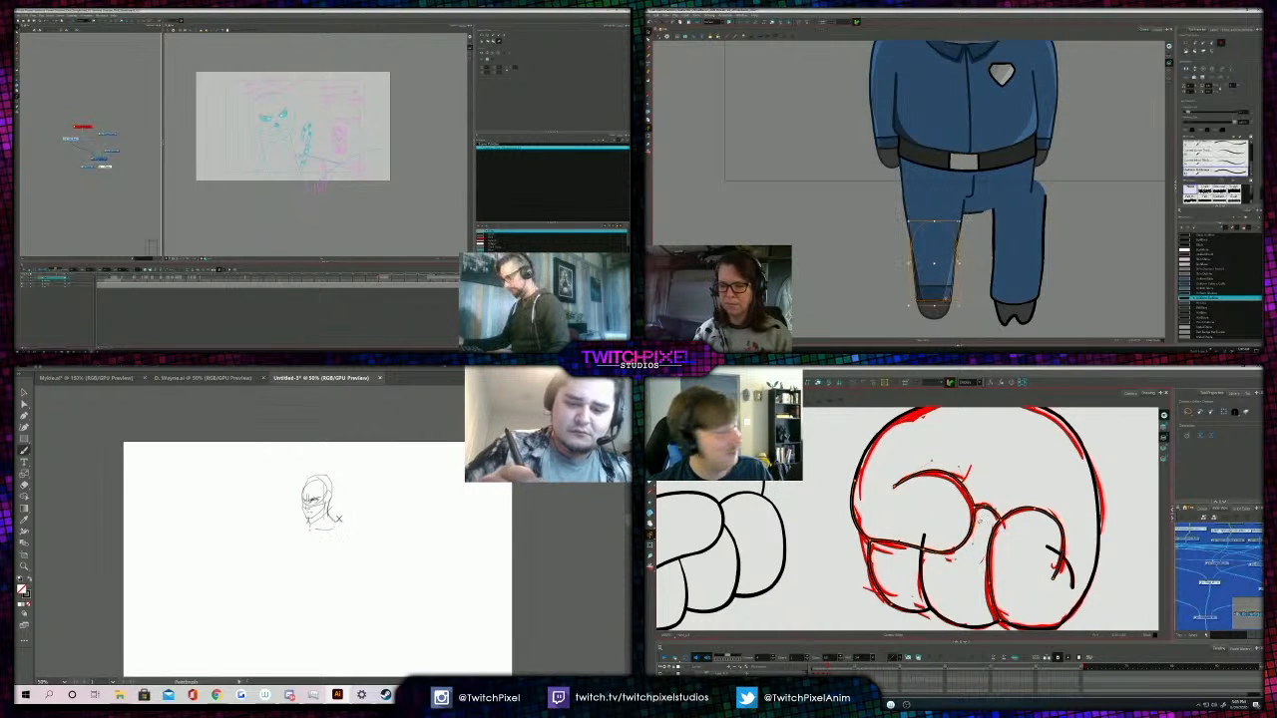
left_click(1035, 509)
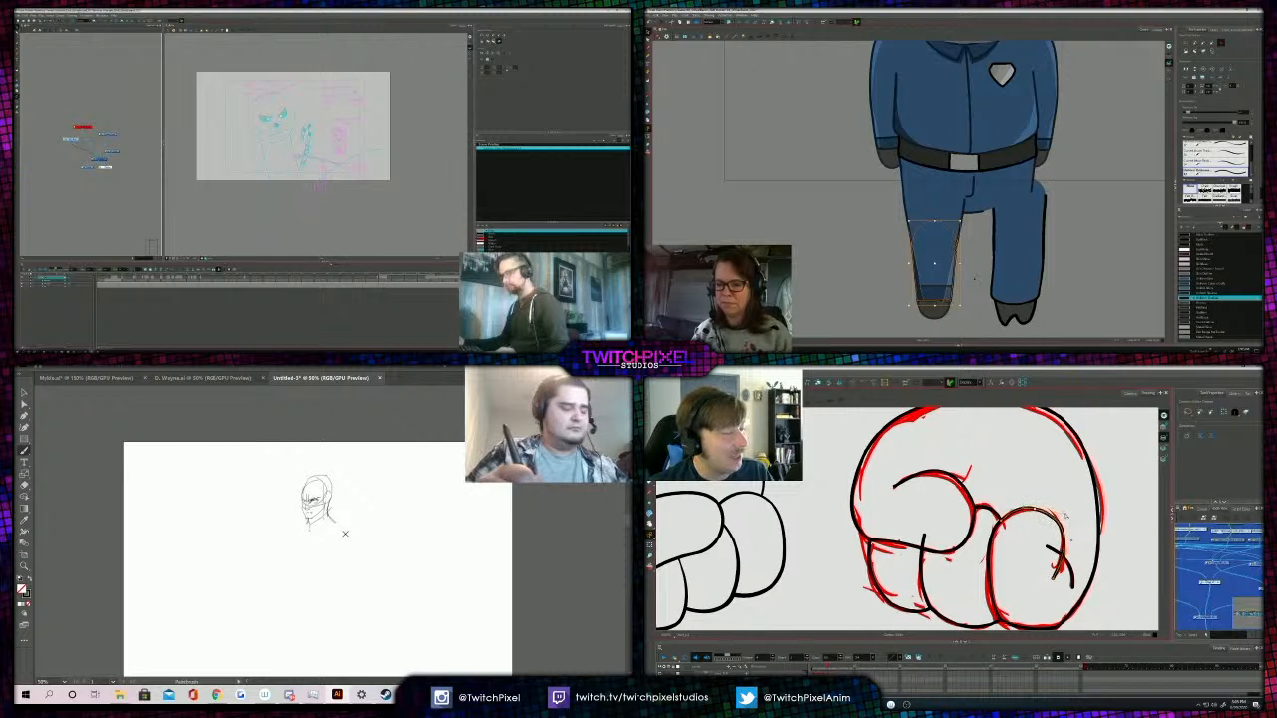
Delete the small head and neck sketch from the artboard.
key("v")
mouse_move(302, 556)
left_mouse_down()
mouse_move(353, 529)
mouse_move(353, 468)
mouse_move(320, 584)
mouse_move(333, 549)
left_mouse_up()
left_click(973, 279)
key("Delete")
key("Delete")
Open the D. Wayne.ai artwork and select the bald bust drawing in the middle of its upper row.
left_click(212, 378)
left_click(108, 134)
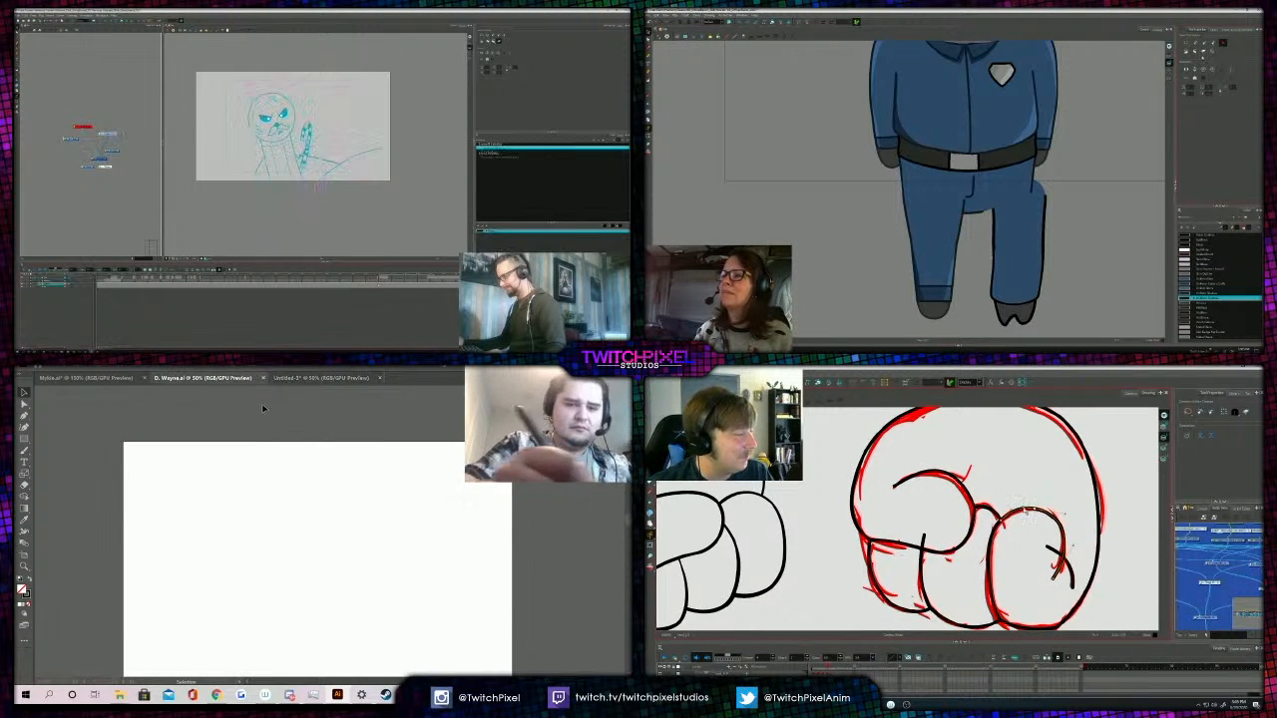
left_click(985, 534)
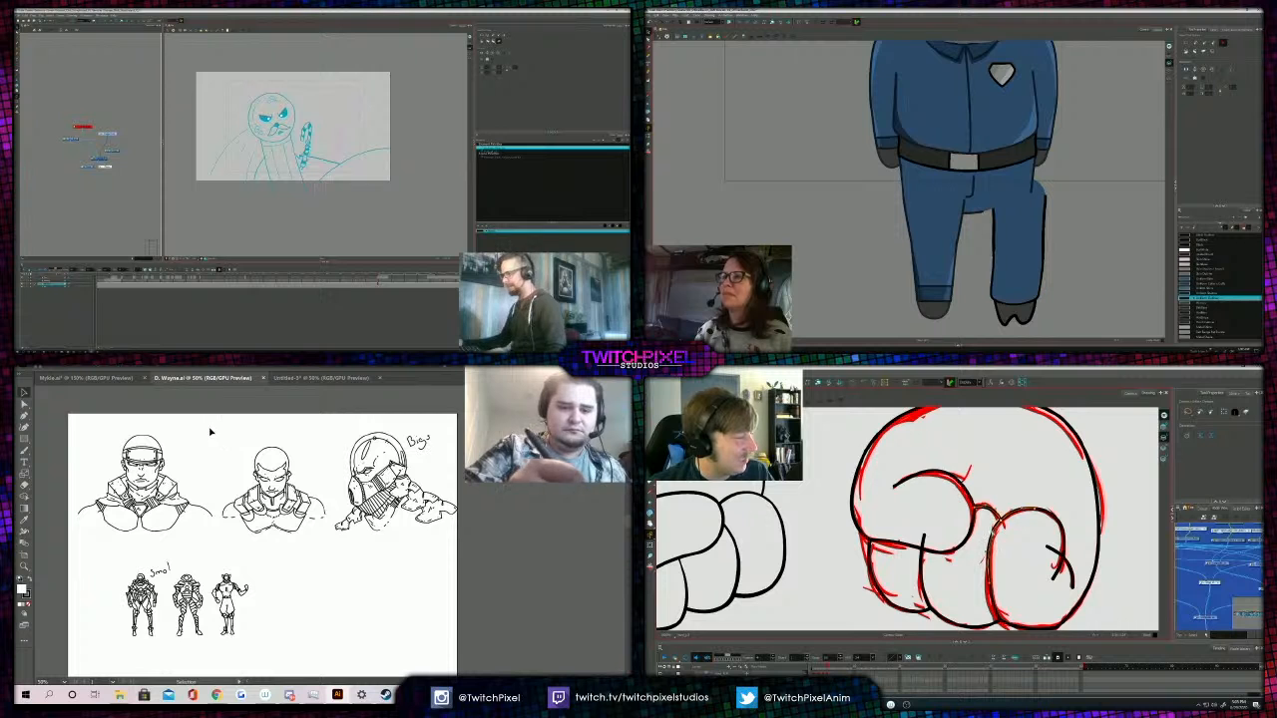
mouse_move(210, 431)
left_mouse_down()
mouse_move(317, 554)
mouse_move(330, 551)
mouse_move(310, 534)
left_mouse_up()
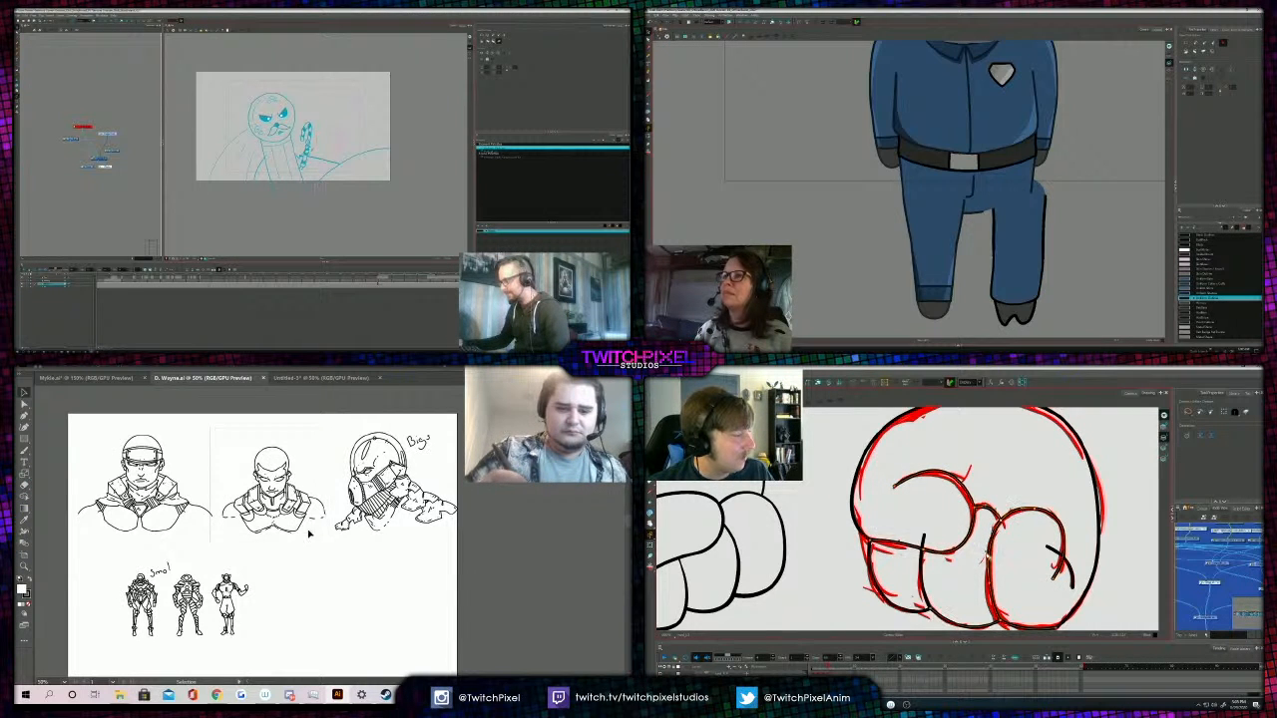
left_click_drag(995, 617, 978, 565)
mouse_move(221, 436)
left_mouse_down()
mouse_move(236, 550)
mouse_move(337, 559)
left_mouse_up()
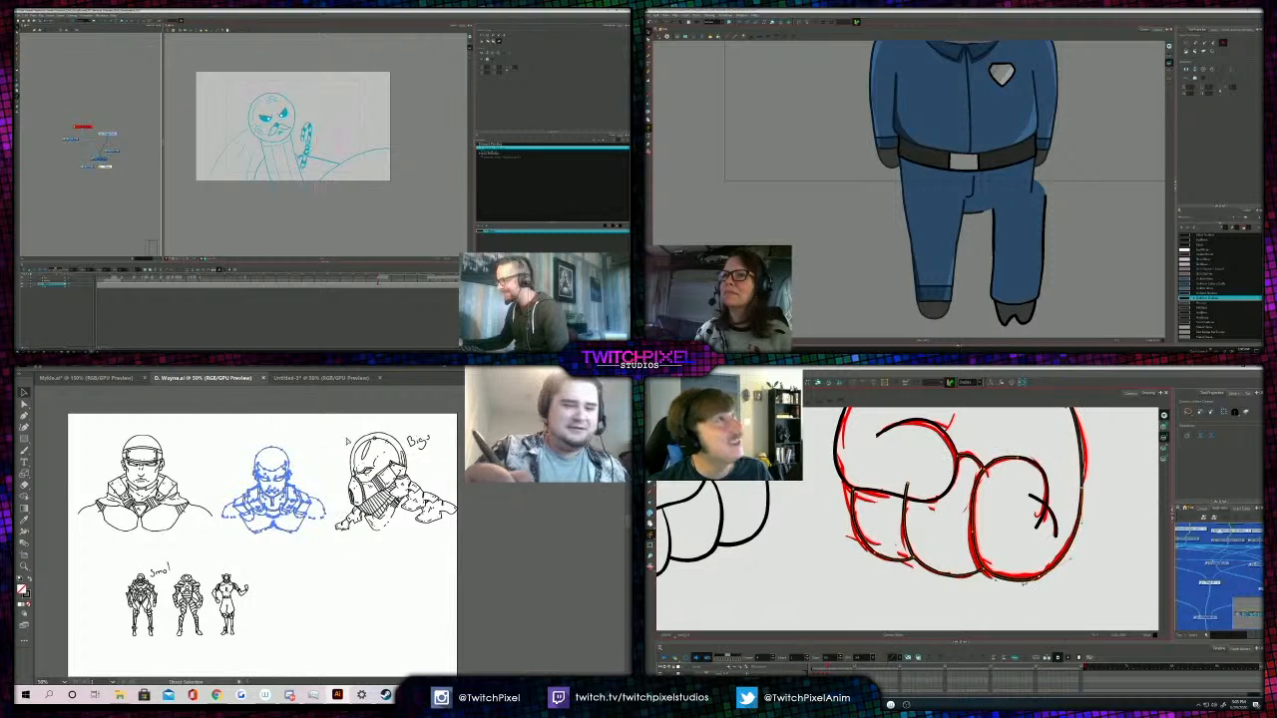
Paste the bust drawing into the Untitled-3 artboard and place it near the artboard's upper left corner.
left_click(313, 381)
key("ctrl+v")
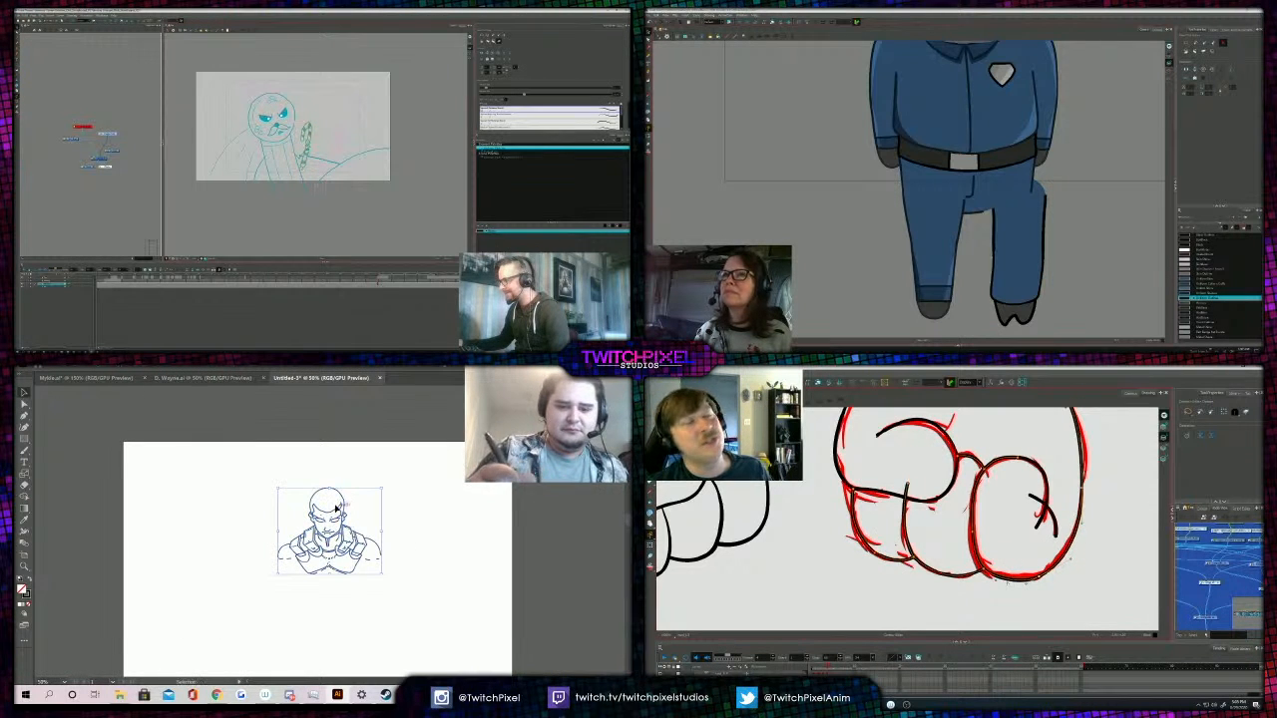
left_click_drag(344, 510, 229, 495)
left_click(344, 493)
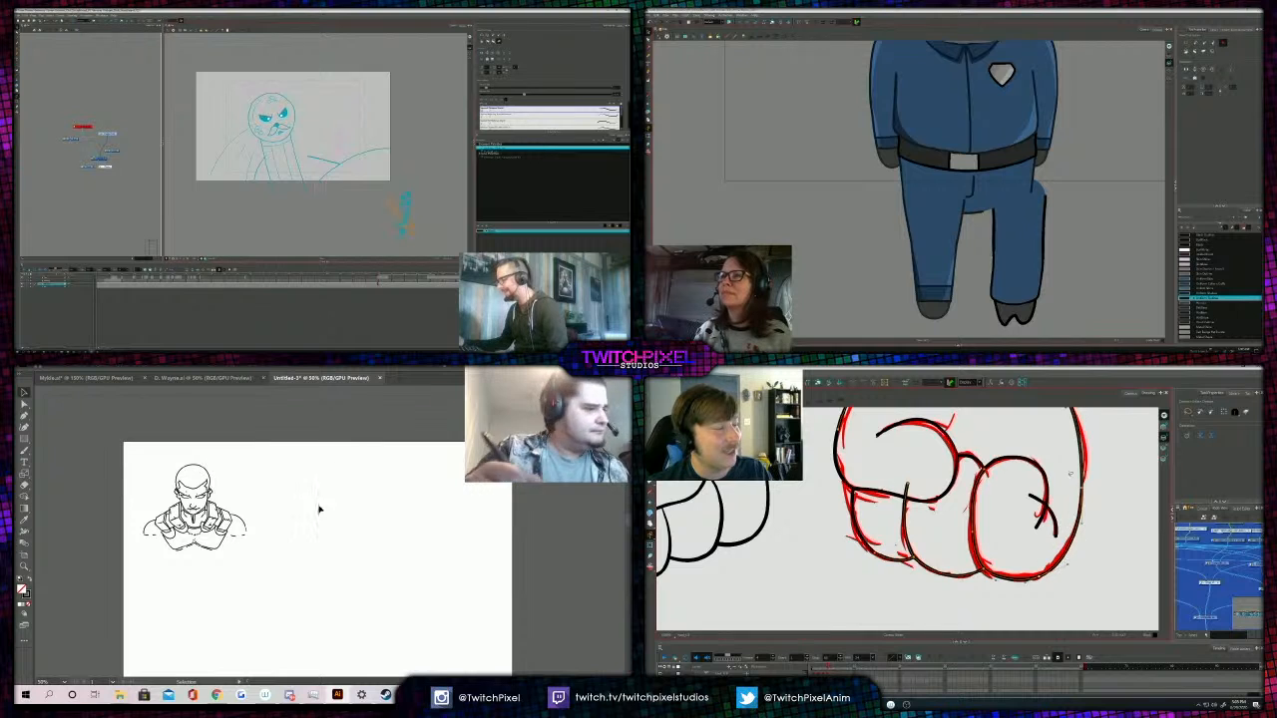
Sketch the first angled brow strokes of a new face beside the pasted bust, redoing the initial stroke.
key("b")
left_click_drag(313, 479, 324, 473)
key("ctrl+z")
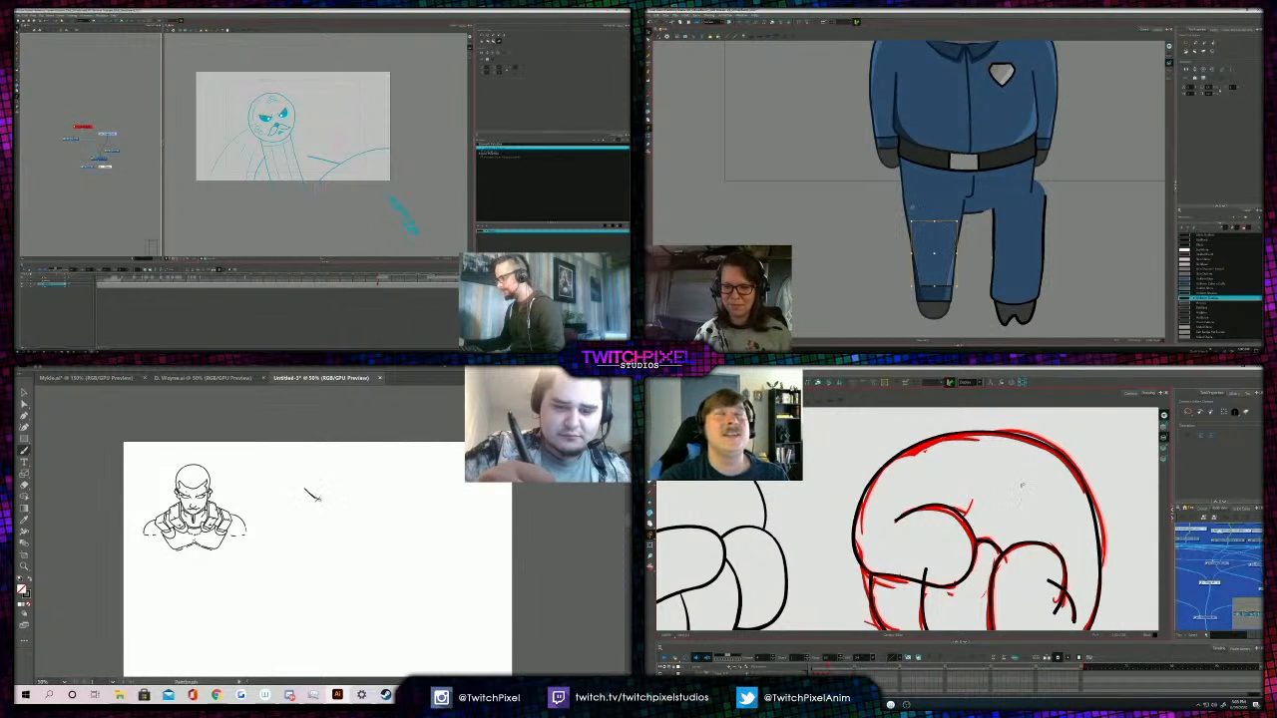
left_click_drag(320, 497, 320, 489)
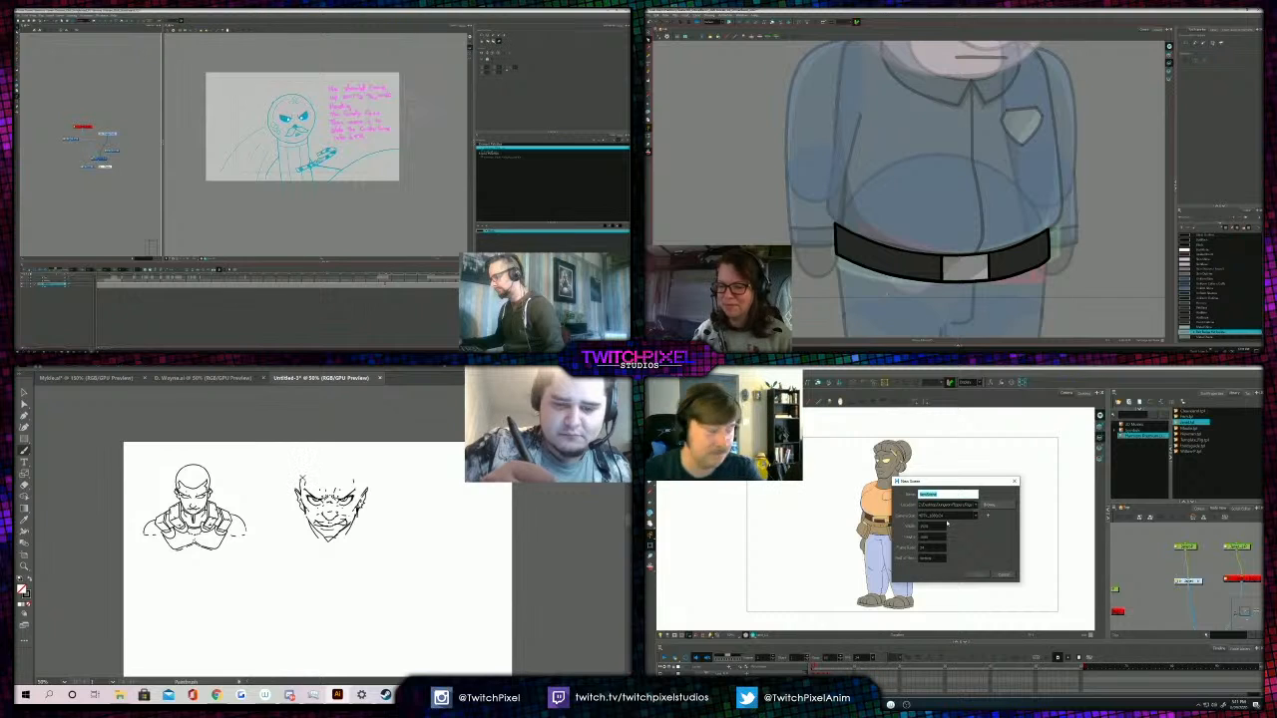
Create a new named scene, enlarge its node view and move the composite node lower.
type("et")
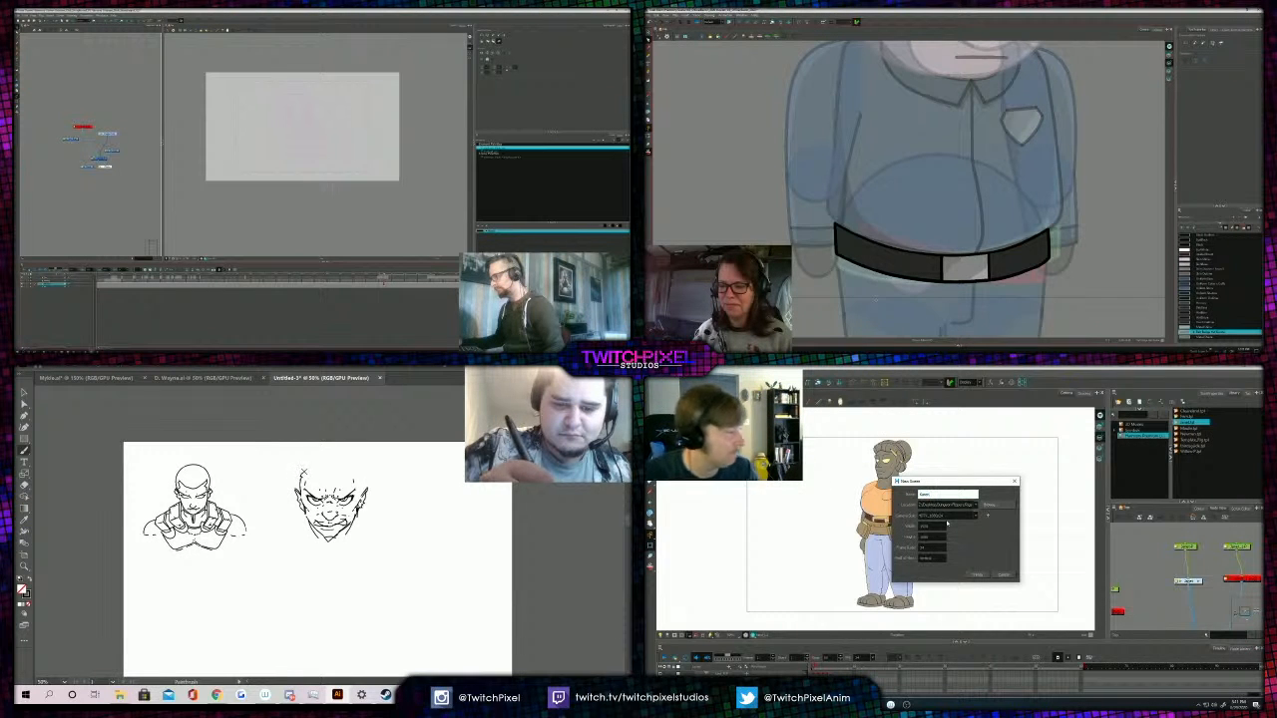
left_click(975, 573)
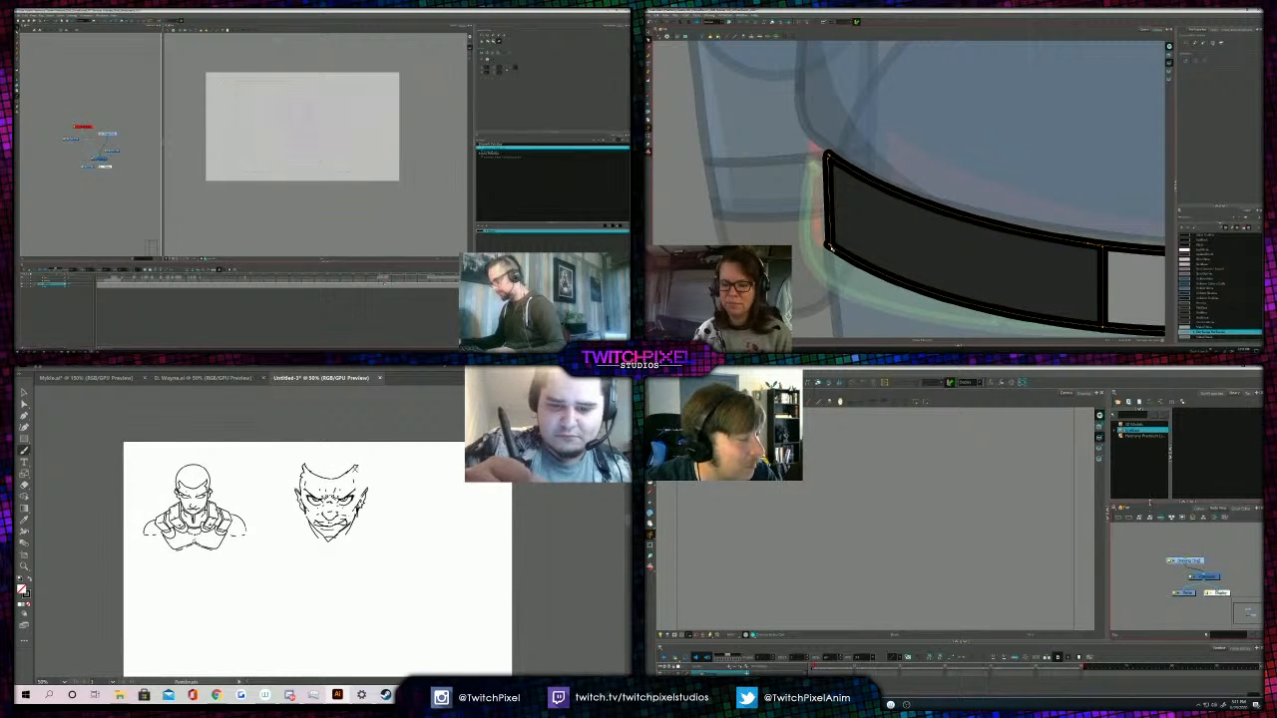
left_click_drag(1147, 502, 1147, 473)
left_click_drag(1156, 547, 1088, 569)
scroll(1143, 583, "down", 2)
scroll(1144, 587, "down", 1)
scroll(824, 278, "down", 3)
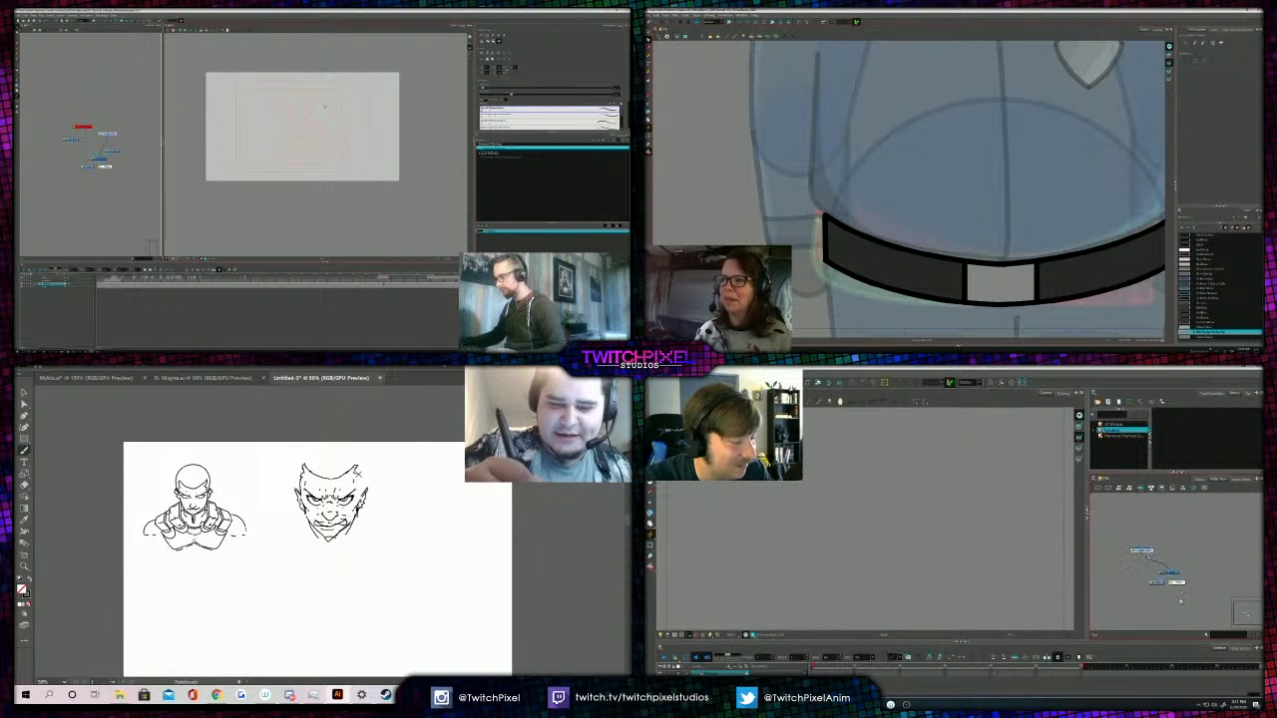
left_click_drag(1169, 572, 1169, 592)
Import the suited goat character template from the library into the new scene's node view.
left_click_drag(918, 163, 840, 132)
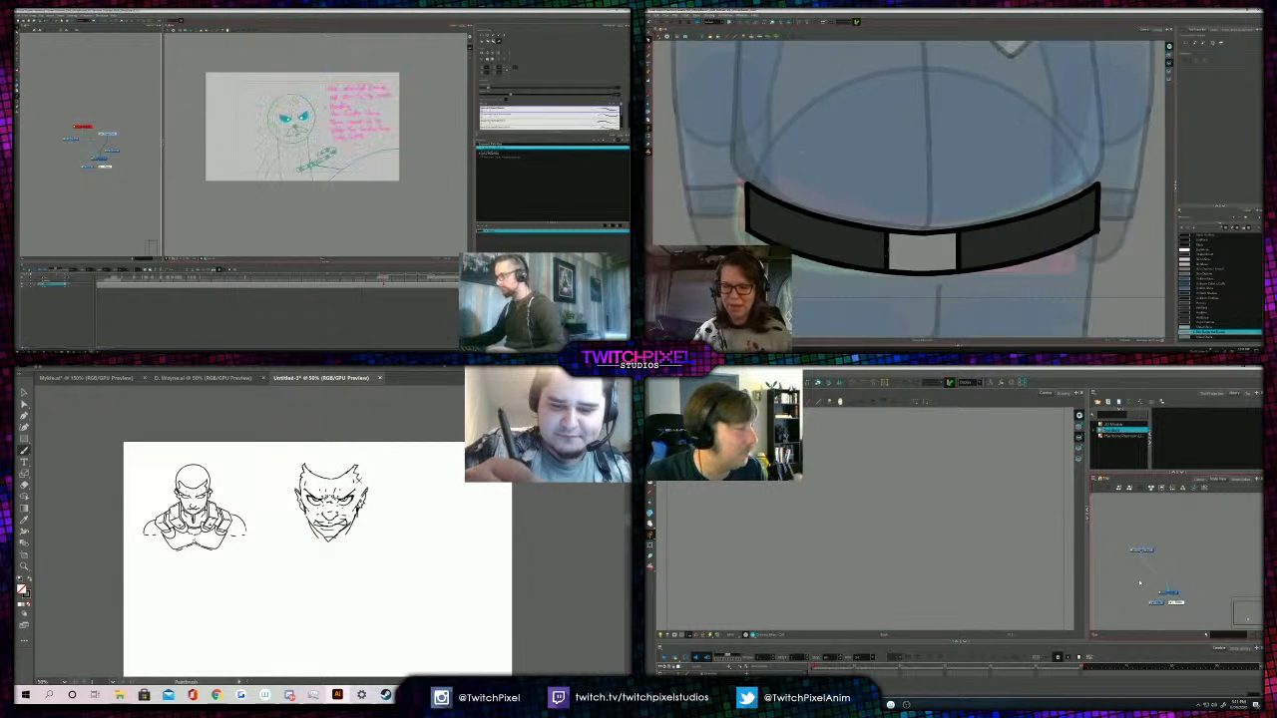
key("alt+s")
key("alt+q")
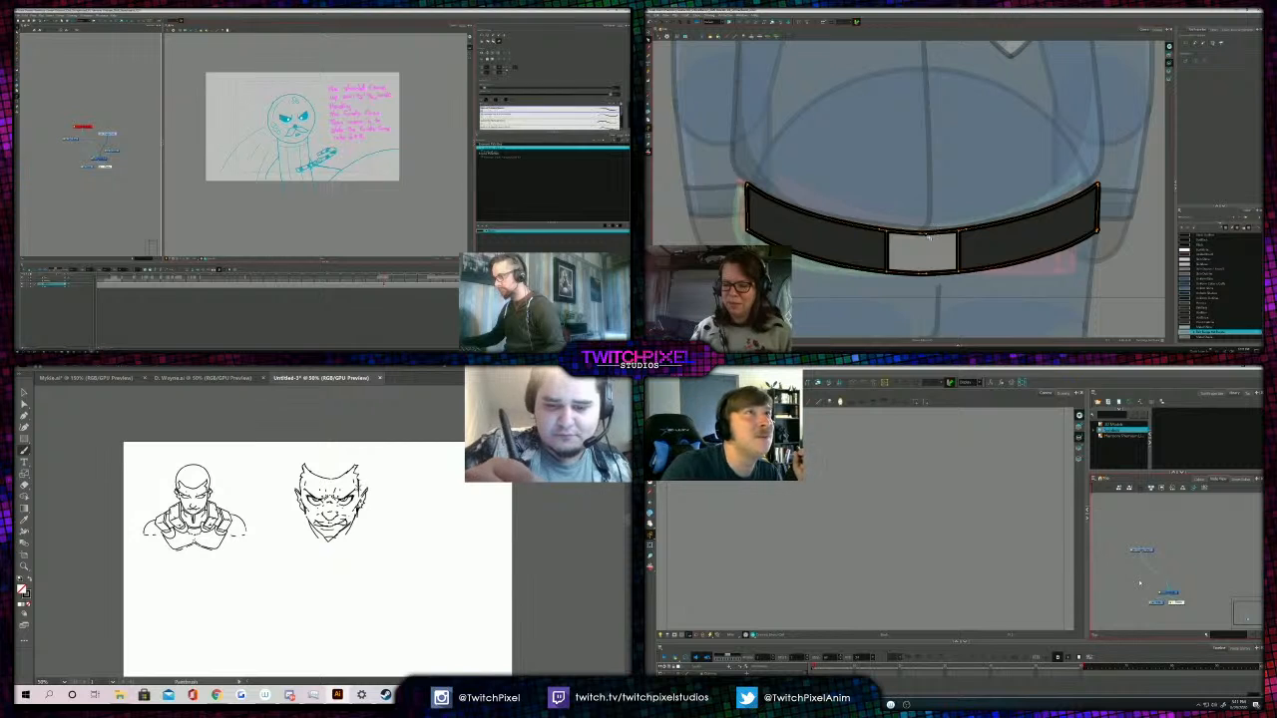
scroll(928, 234, "up", 5)
left_click(1119, 436)
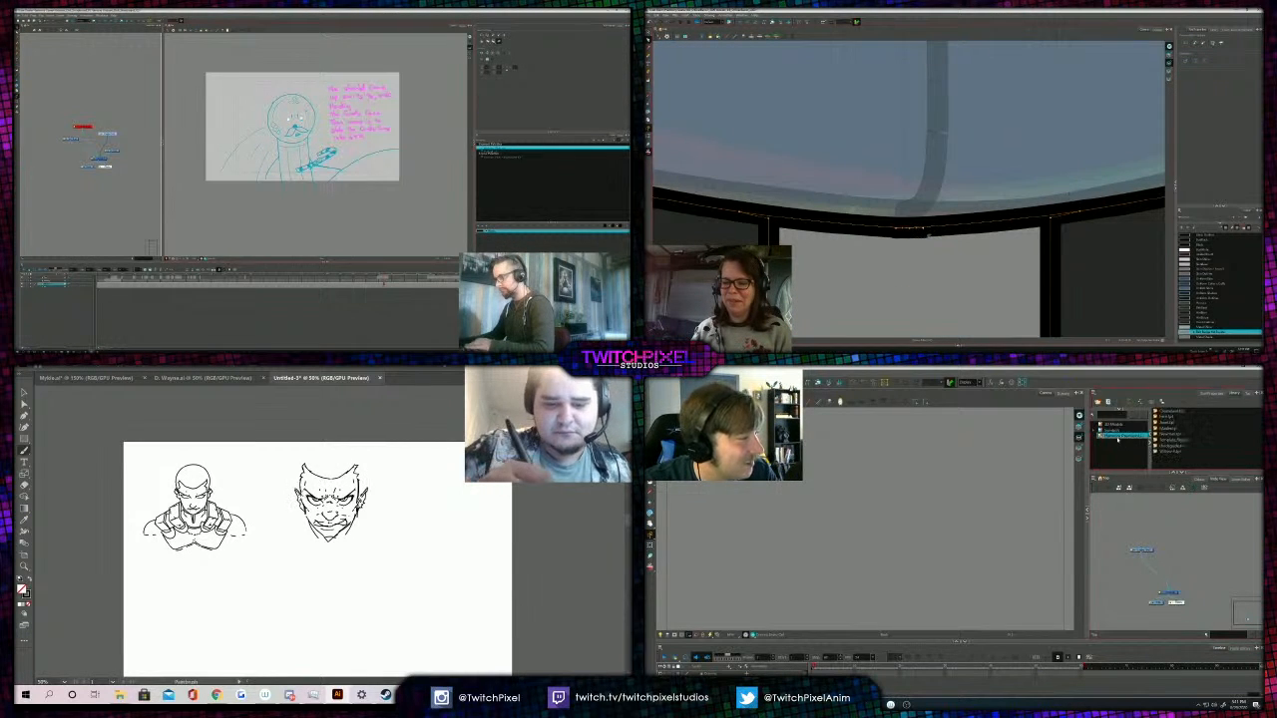
scroll(907, 241, "down", 5)
left_click_drag(1162, 430, 1171, 591)
Adjust the lower end of the stroke on the belt's outer edge and draw the crown line of the new head.
key("alt+b")
left_click(488, 159)
scroll(1138, 235, "up", 4)
key("ctrl+alt")
scroll(295, 110, "up", 3)
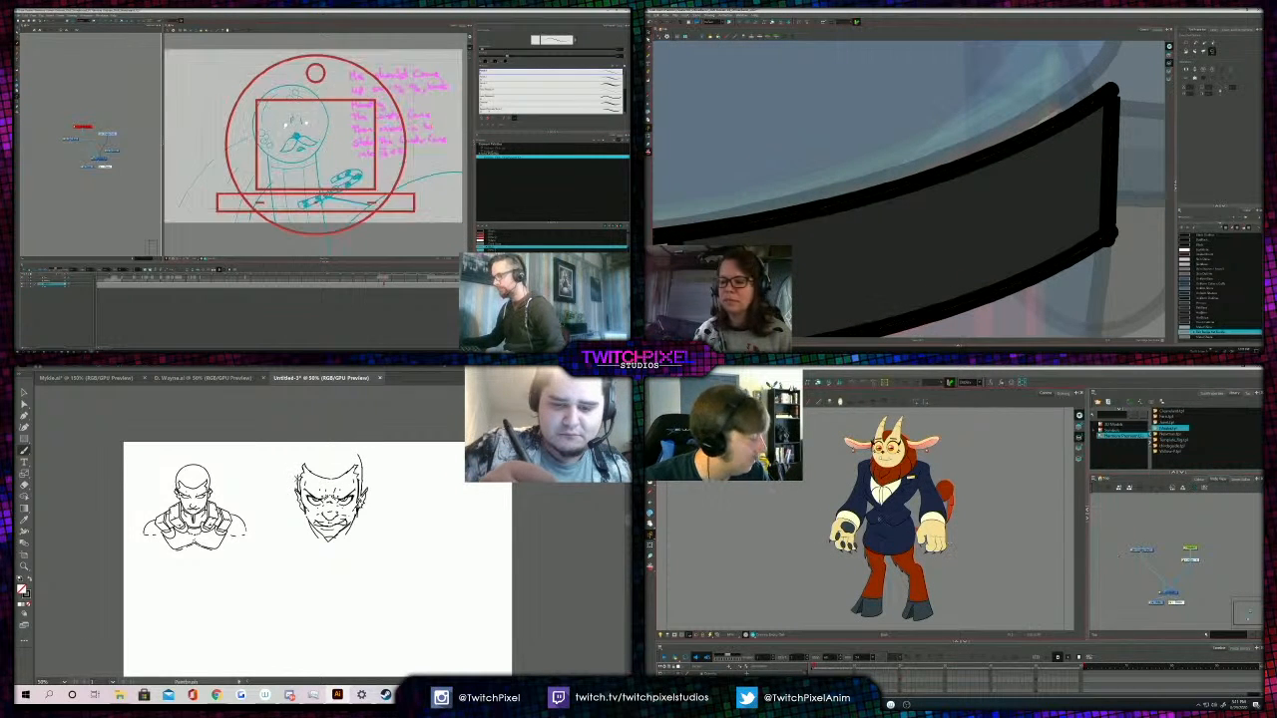
left_click(1110, 165)
left_click(1166, 423)
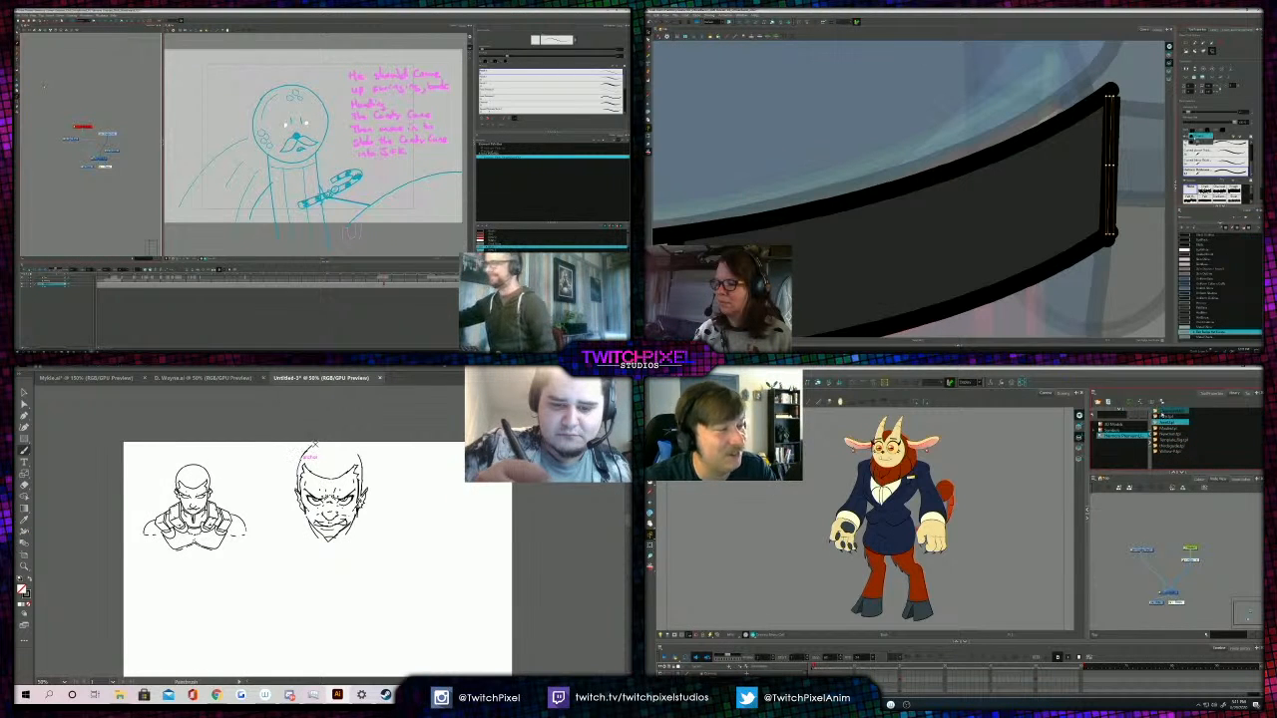
left_click(1196, 137)
left_click_drag(316, 445, 333, 442)
left_click_drag(1109, 241, 1109, 237)
Move the entire new head sketch slightly lower on the artboard.
key("v")
mouse_move(297, 429)
left_mouse_down()
mouse_move(396, 585)
mouse_move(383, 617)
left_mouse_up()
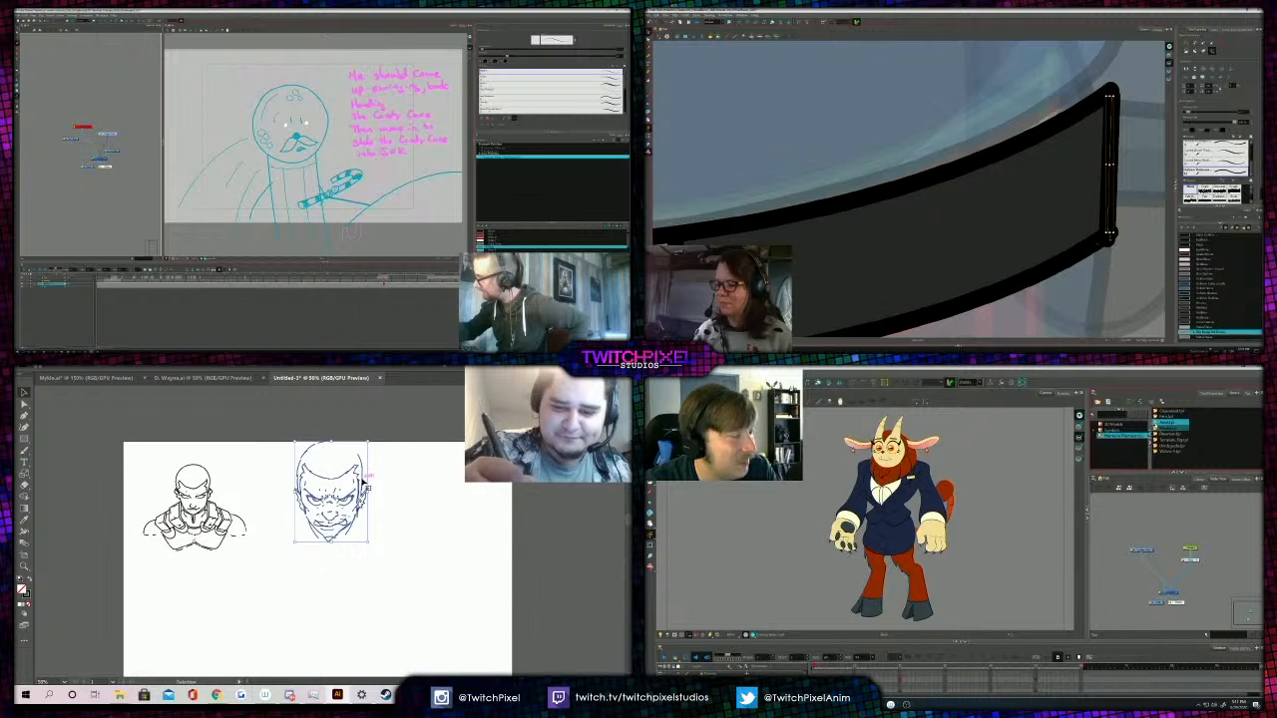
left_click(1106, 238)
left_click_drag(357, 498, 357, 518)
left_click(404, 477)
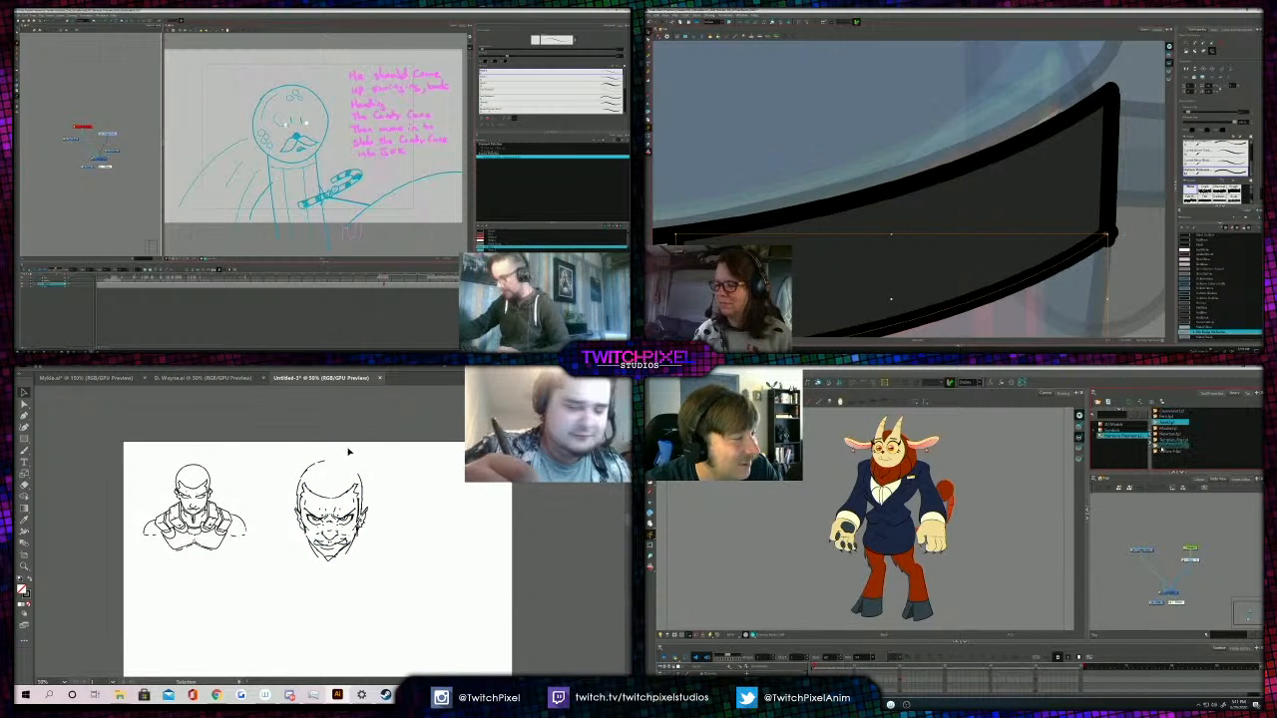
Complete the new head's skull outline and draw a small blue circle beside the moustached character's head.
key("b")
key("ctrl+a")
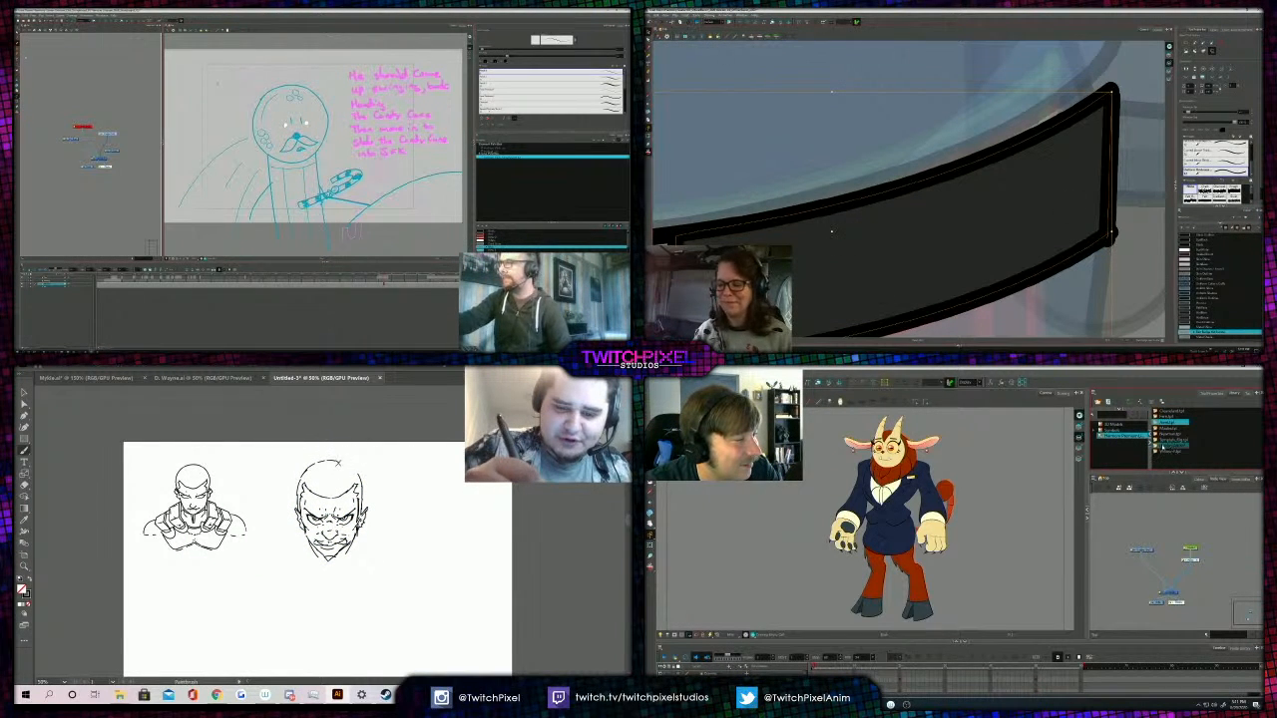
left_click(1108, 238)
left_click_drag(324, 461, 359, 475)
left_click(1164, 441)
left_click_drag(228, 103, 236, 105)
key("alt+q")
Add another library template to the node view, wired into the composite, and clean up the belt's lower outer corner.
left_click_drag(1165, 447, 1157, 529)
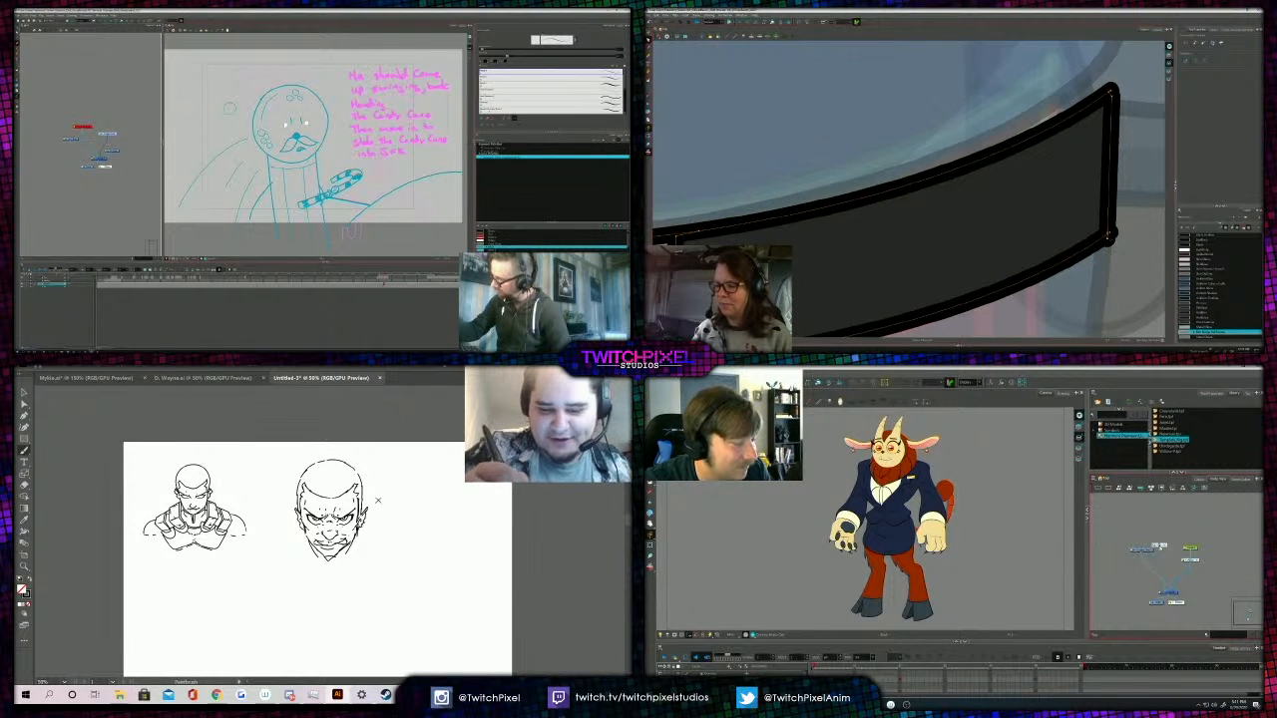
left_click(1110, 235)
left_click_drag(349, 550, 337, 564)
mouse_move(1142, 550)
left_mouse_down()
mouse_move(1107, 547)
mouse_move(1166, 575)
left_mouse_up()
key("alt+s")
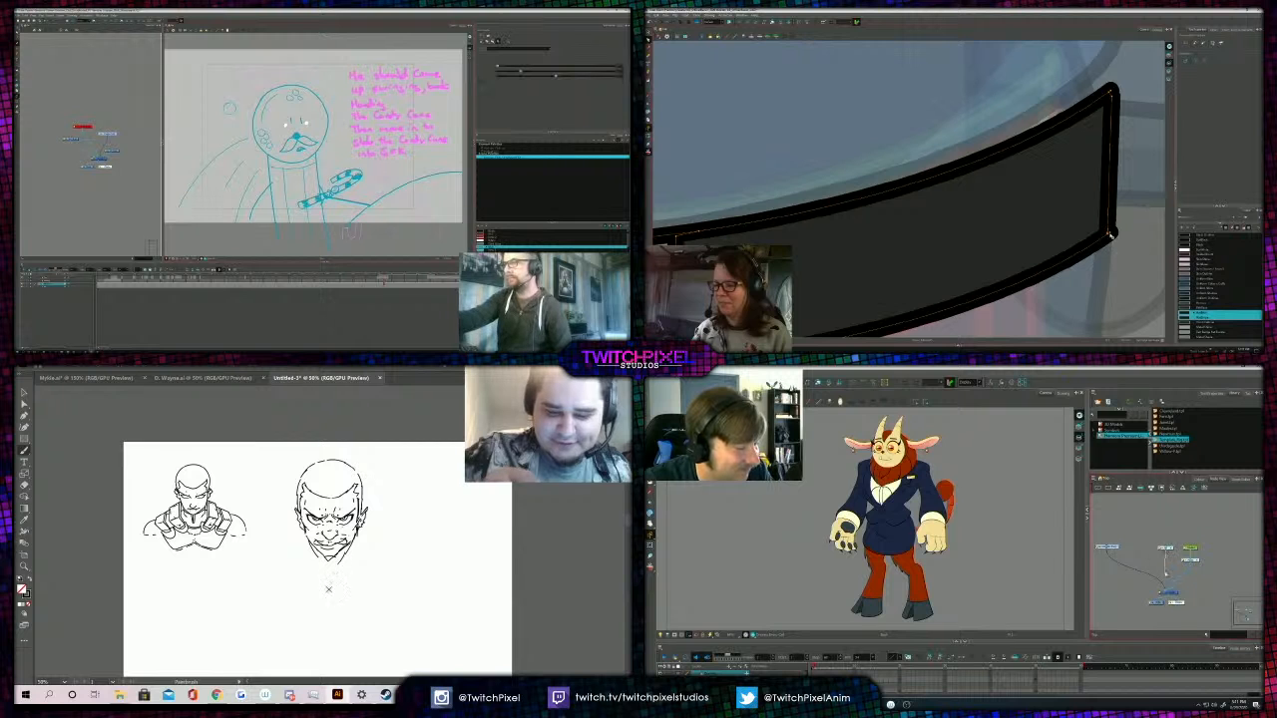
key("Escape")
Insert an additional composite node above the existing one and add a second blue dot beside the moustached character's head.
key("a")
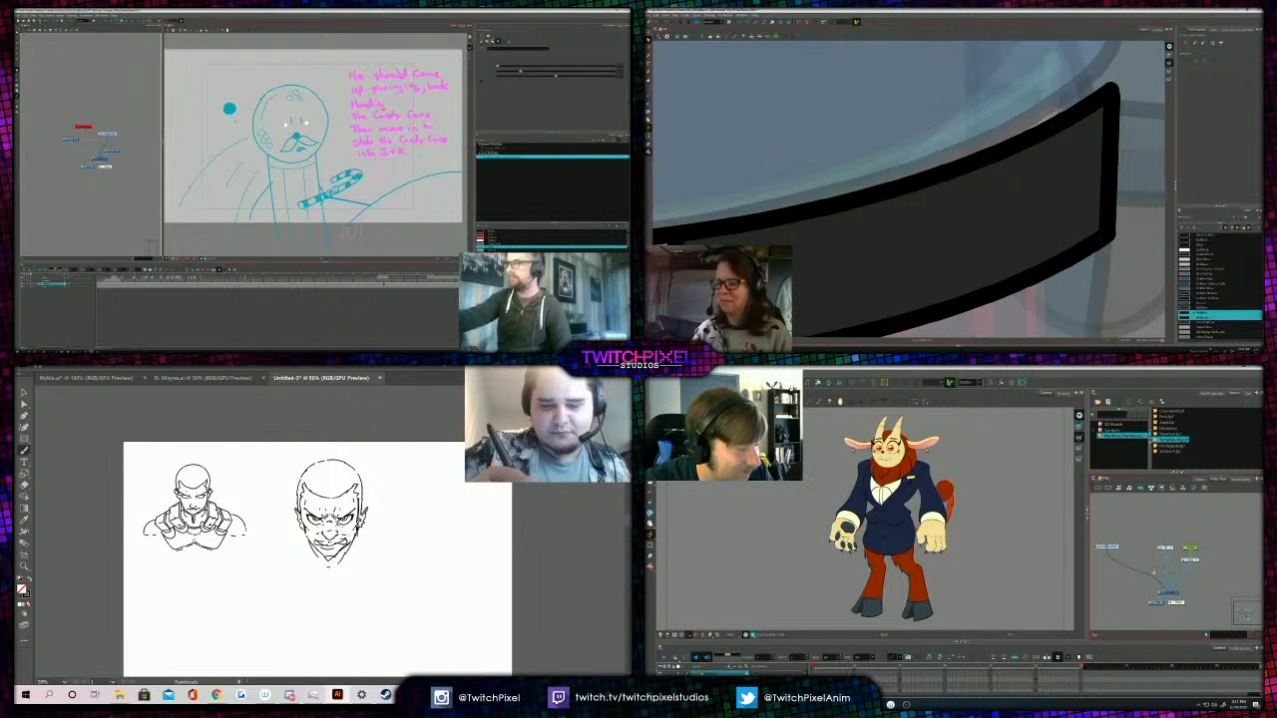
key("alt+b")
key("1")
key("1")
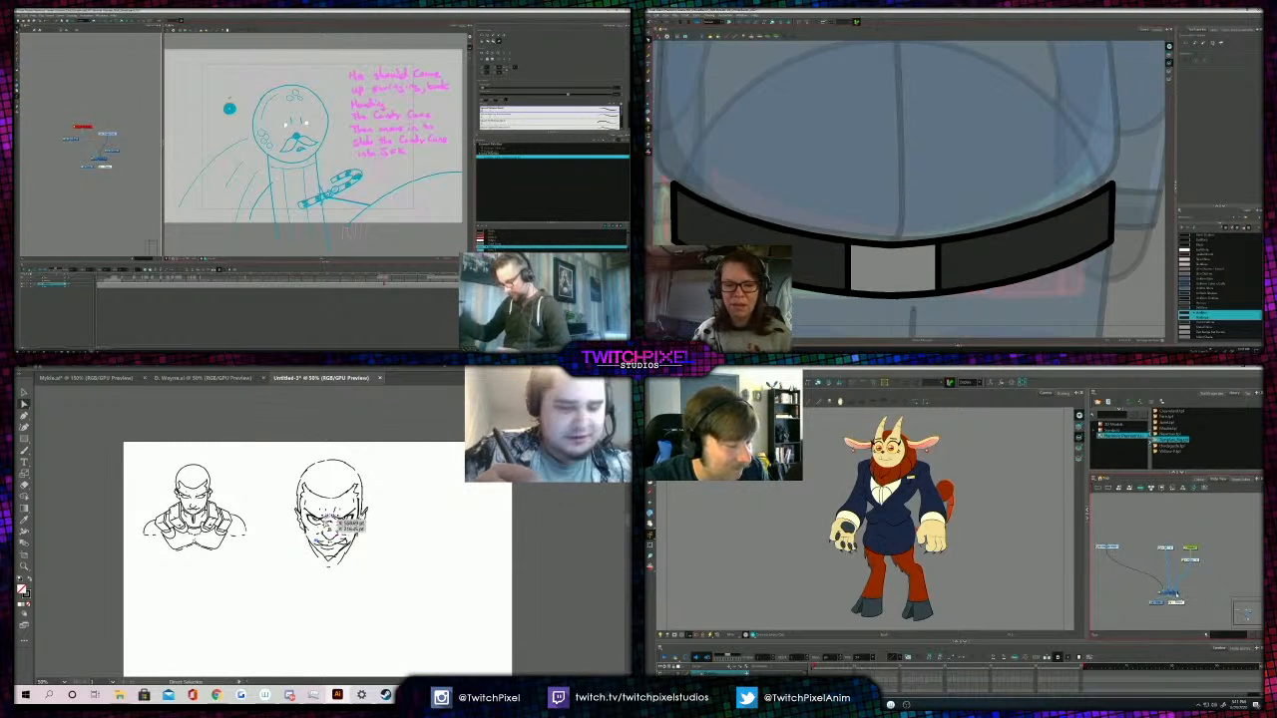
left_click(1173, 595)
key("1")
key("1")
mouse_move(1175, 598)
left_mouse_down()
mouse_move(1190, 601)
mouse_move(1166, 591)
left_mouse_up()
left_click(248, 107)
key("1")
key("1")
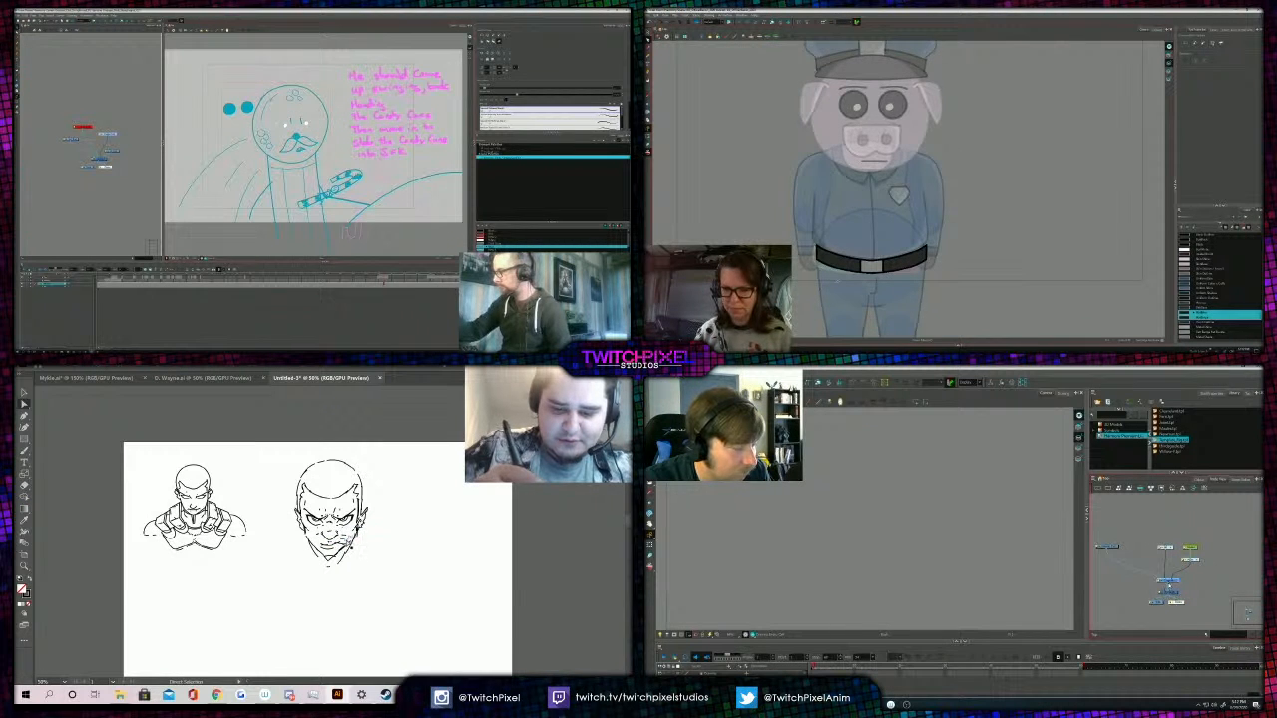
Connect the added composite node and open its layer properties, and move the two blue dots onto the moustached character's face as eyes.
key("g")
key("f")
key("g")
key("f")
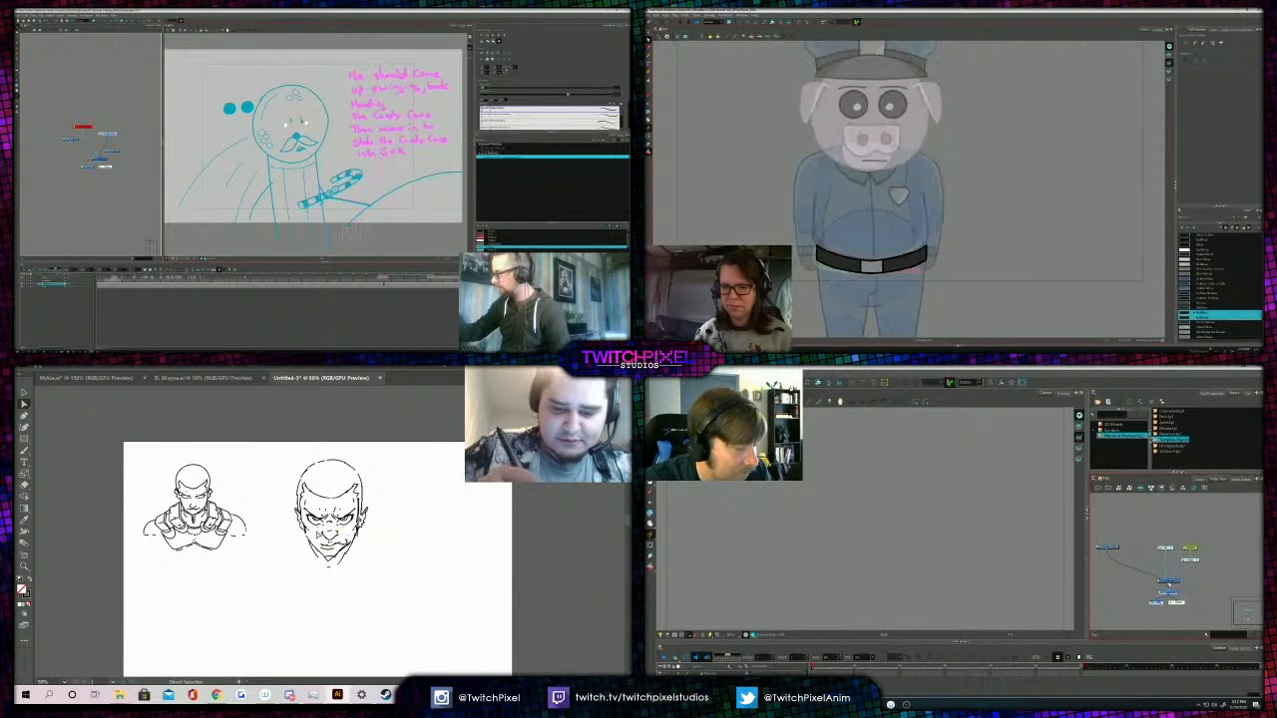
key("g")
left_click_drag(1169, 585, 1177, 603)
left_click(1160, 595)
key("g")
left_click_drag(238, 107, 292, 119)
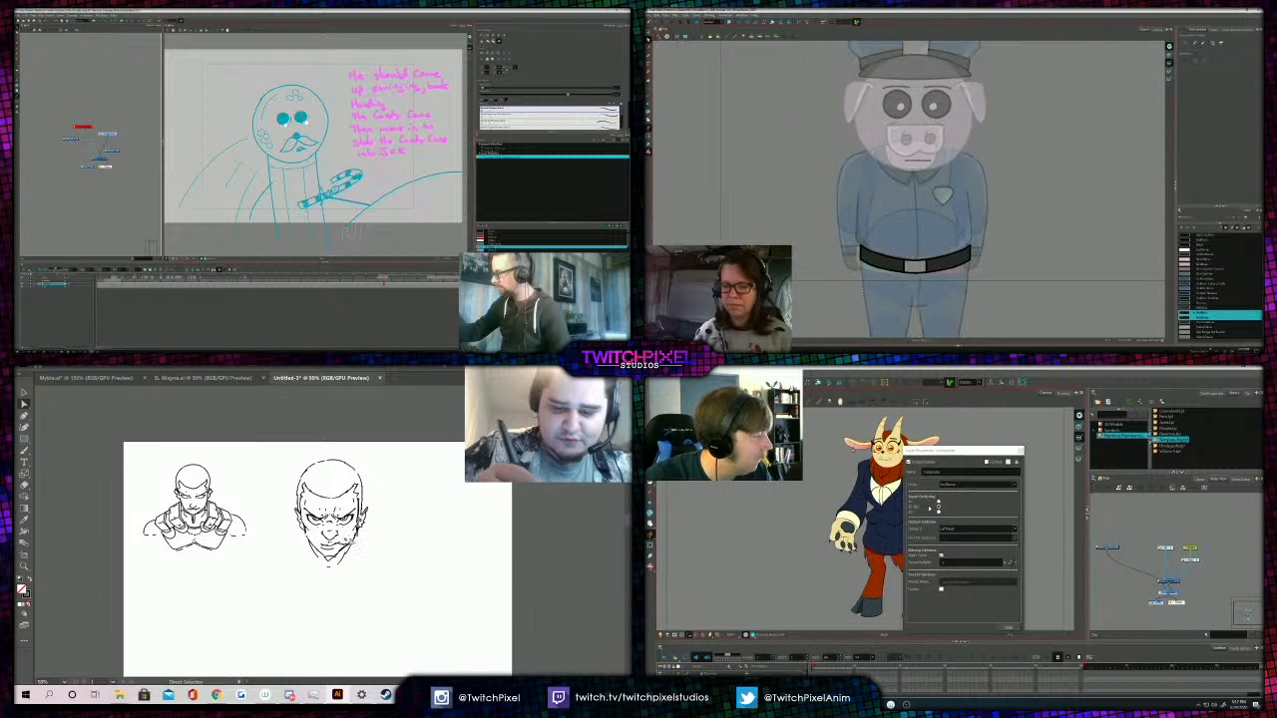
Close the composite's layer properties and reposition the lower composite in the goat scene's node view.
key("f")
key("2")
key("2")
key("Escape")
key("2")
key("2")
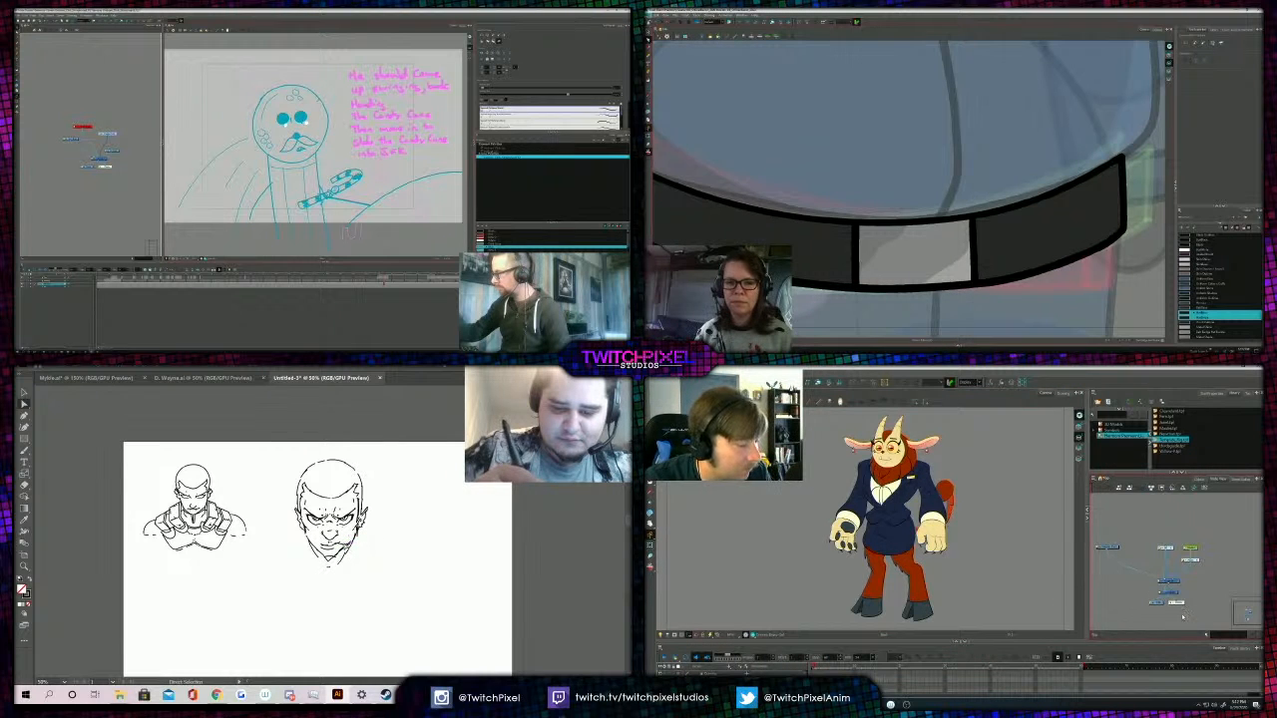
key("alt+s")
key("g")
left_click_drag(1167, 593, 1164, 613)
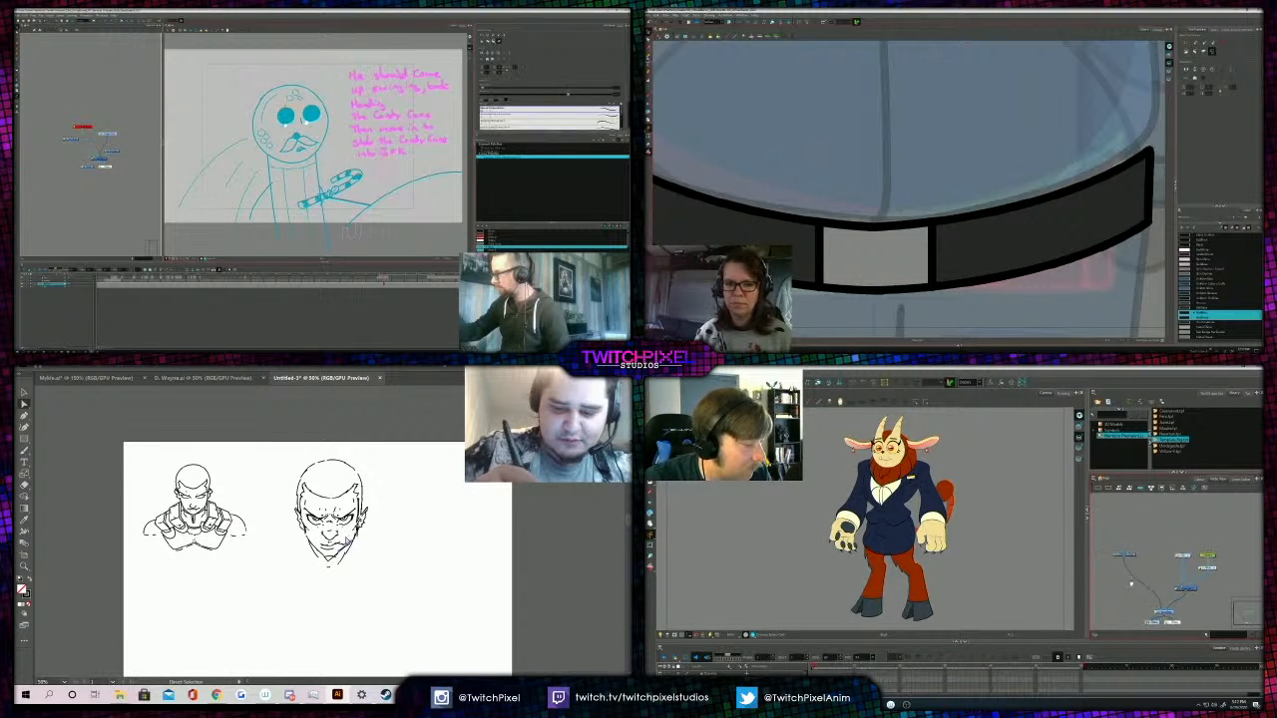
key("alt+slash")
scroll(1188, 569, "up", 2)
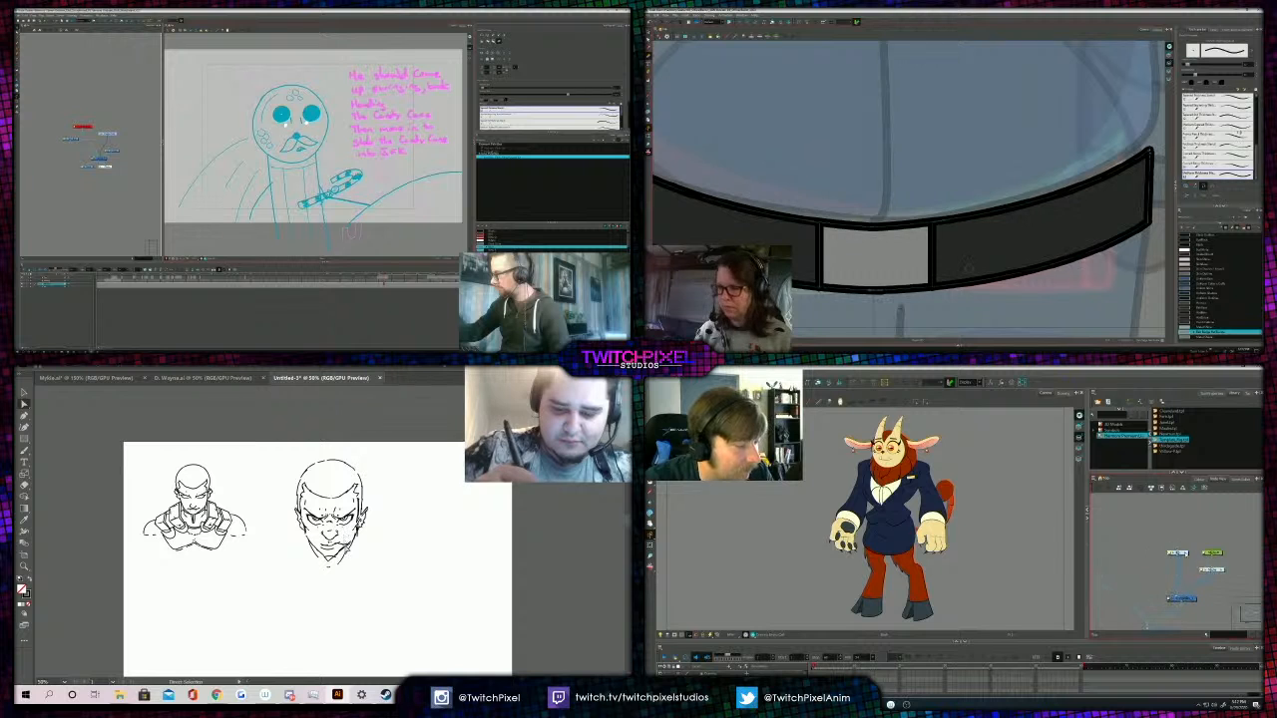
Move the whole goat character toward the right edge of the camera frame.
key("alt+s")
left_click(649, 82)
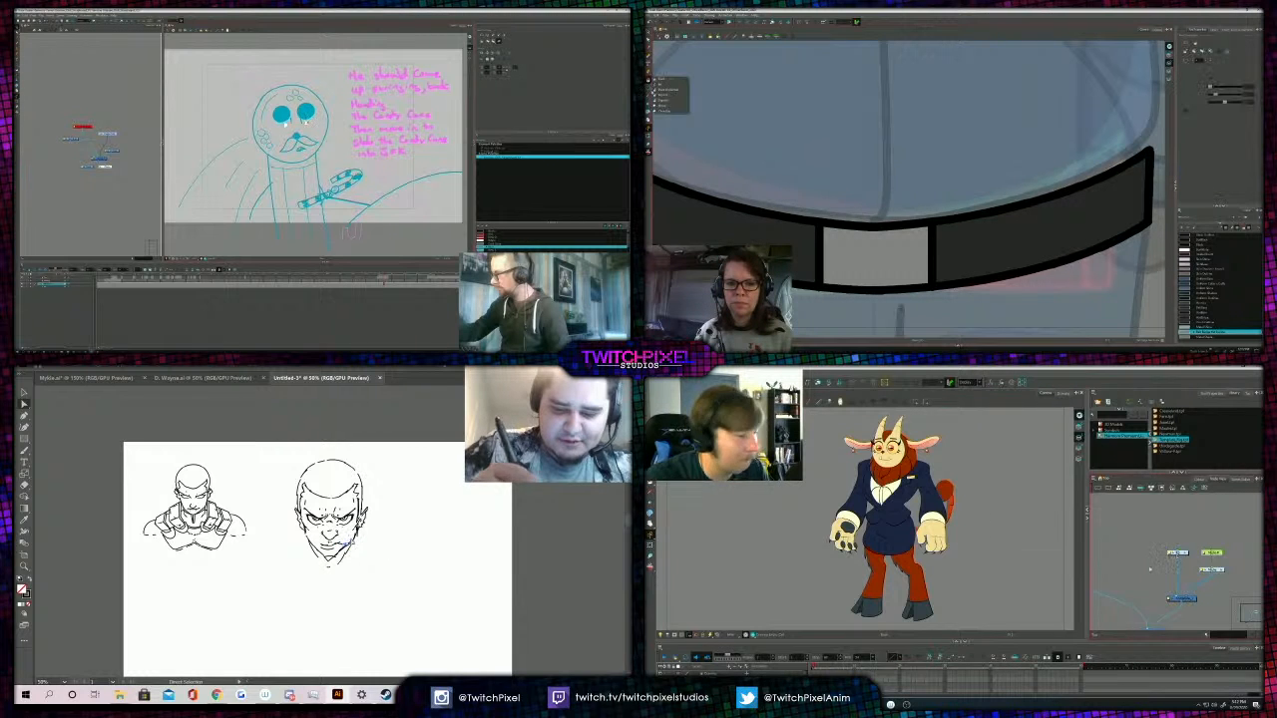
scroll(1157, 552, "down", 1)
left_click(651, 545)
left_click(671, 106)
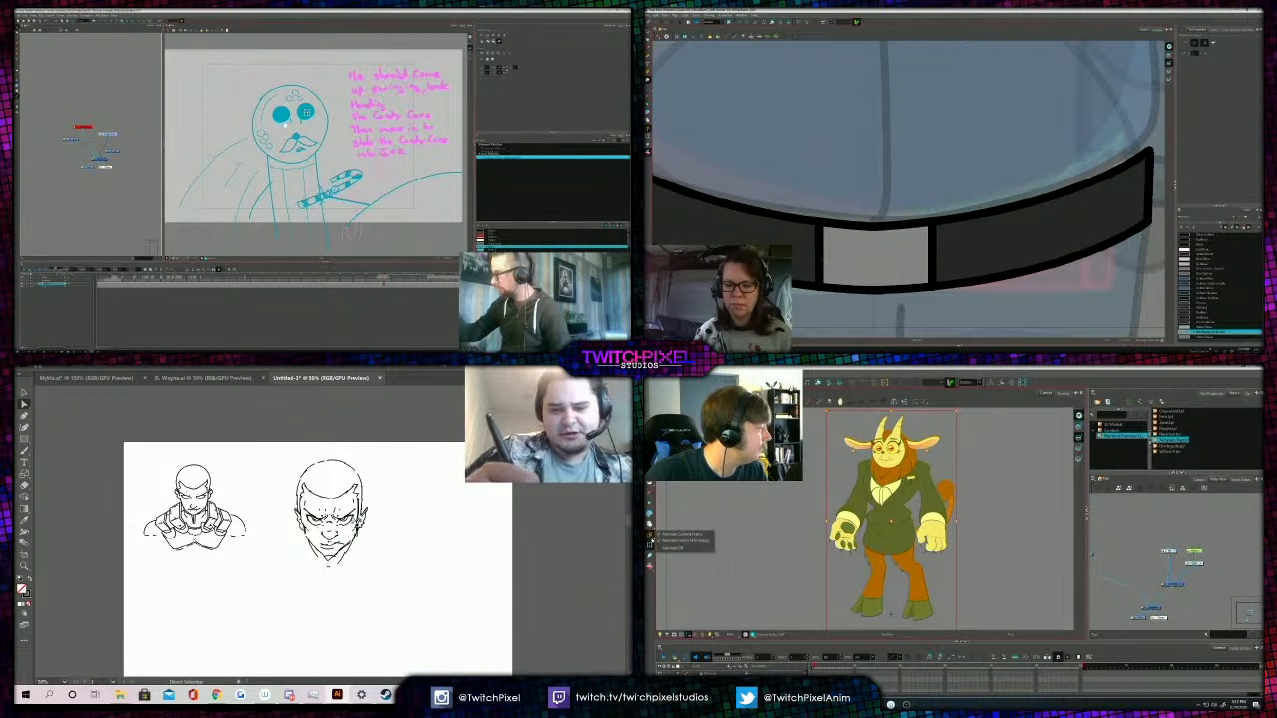
key("Escape")
scroll(869, 533, "down", 2)
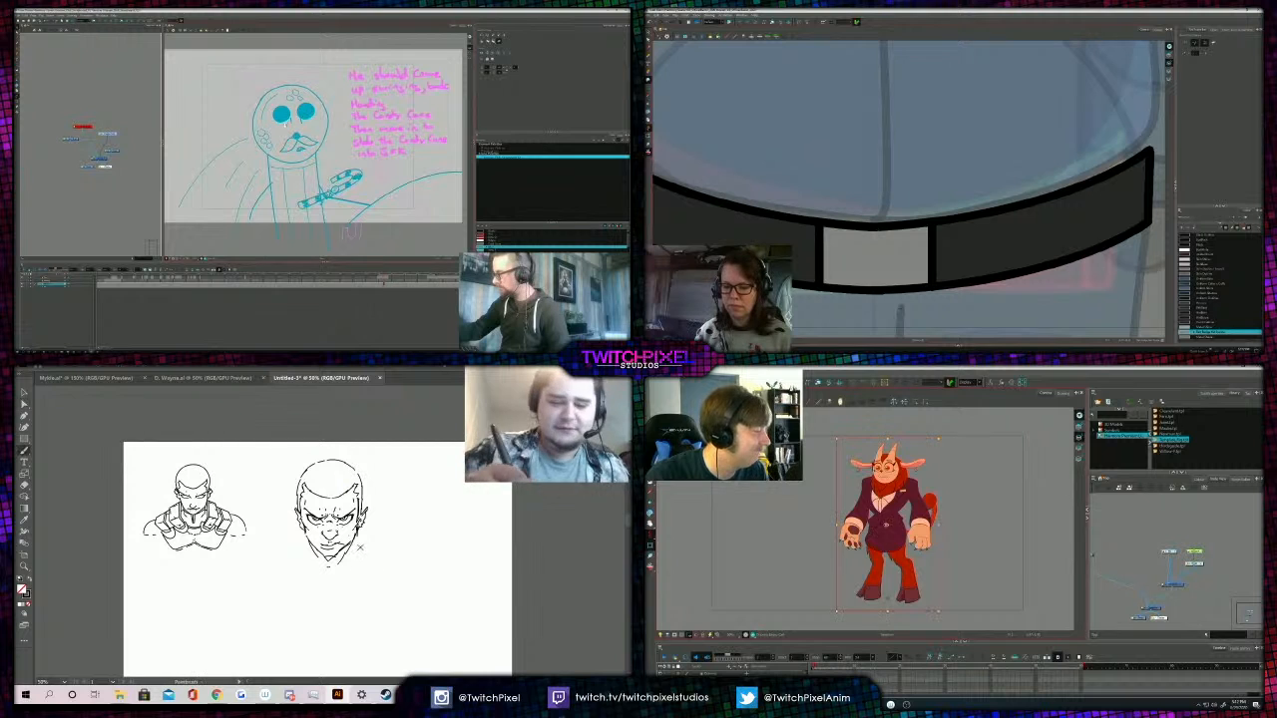
left_click_drag(886, 525, 970, 526)
left_click(1152, 556)
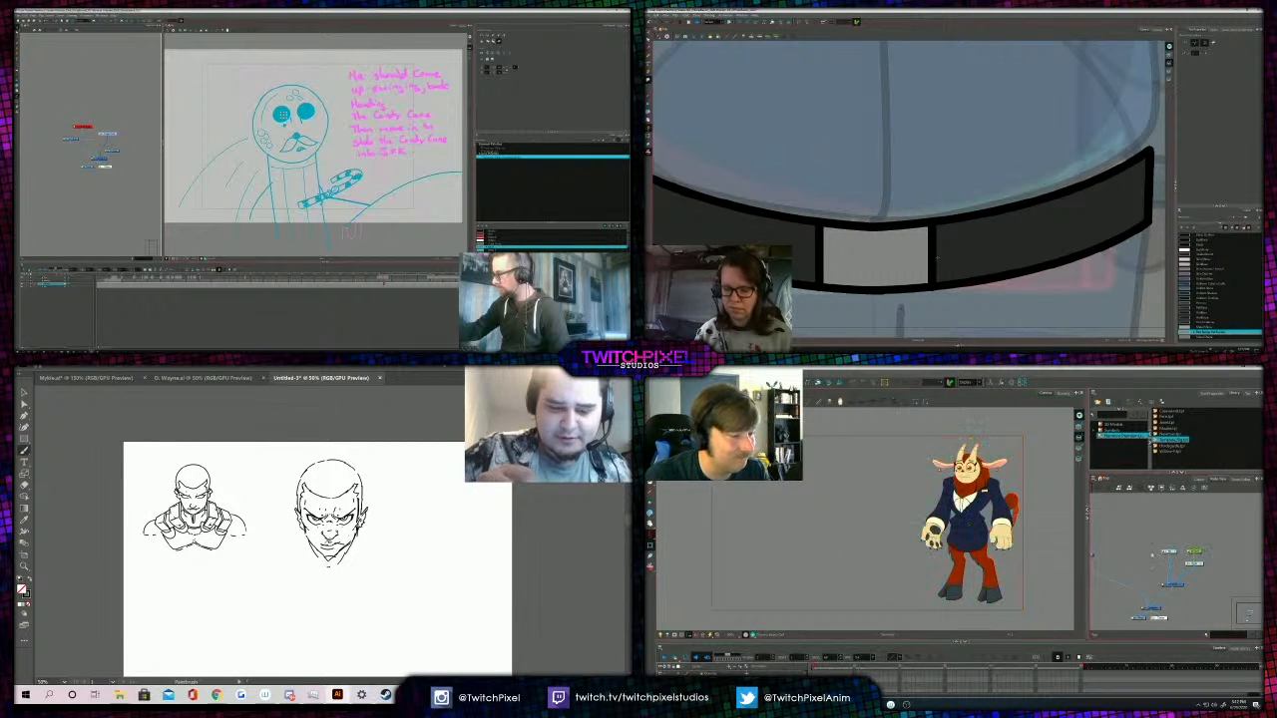
Add a group node beside the goat's nodes and cut small pupils out of the moustached character's eyes.
scroll(1152, 556, "up", 5)
scroll(1151, 563, "down", 5)
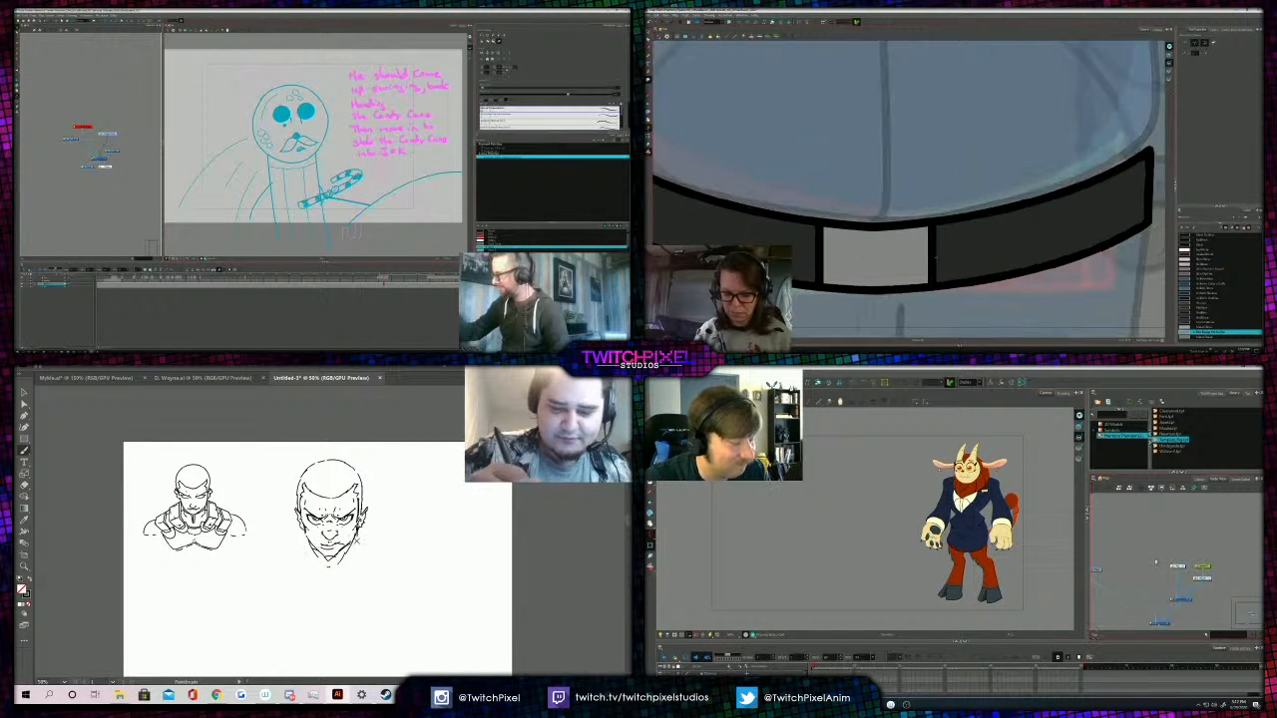
right_click(305, 109)
left_click(1155, 576)
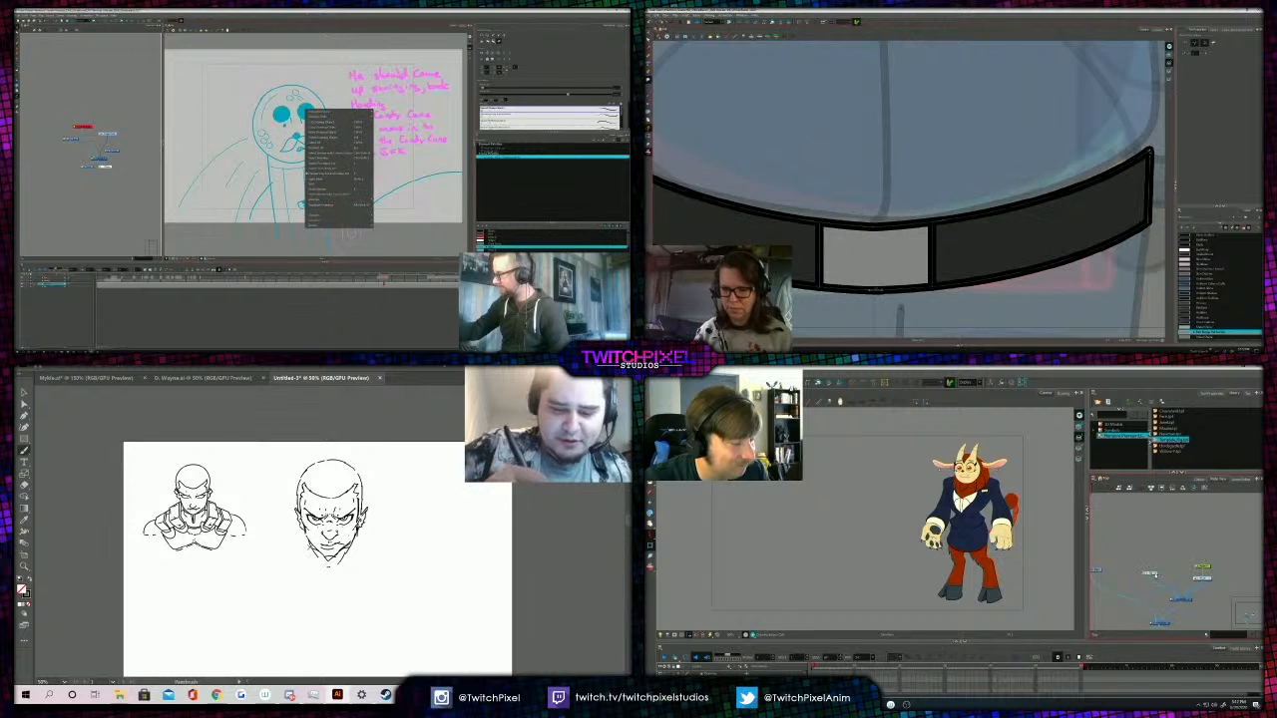
mouse_move(339, 200)
left_click(397, 216)
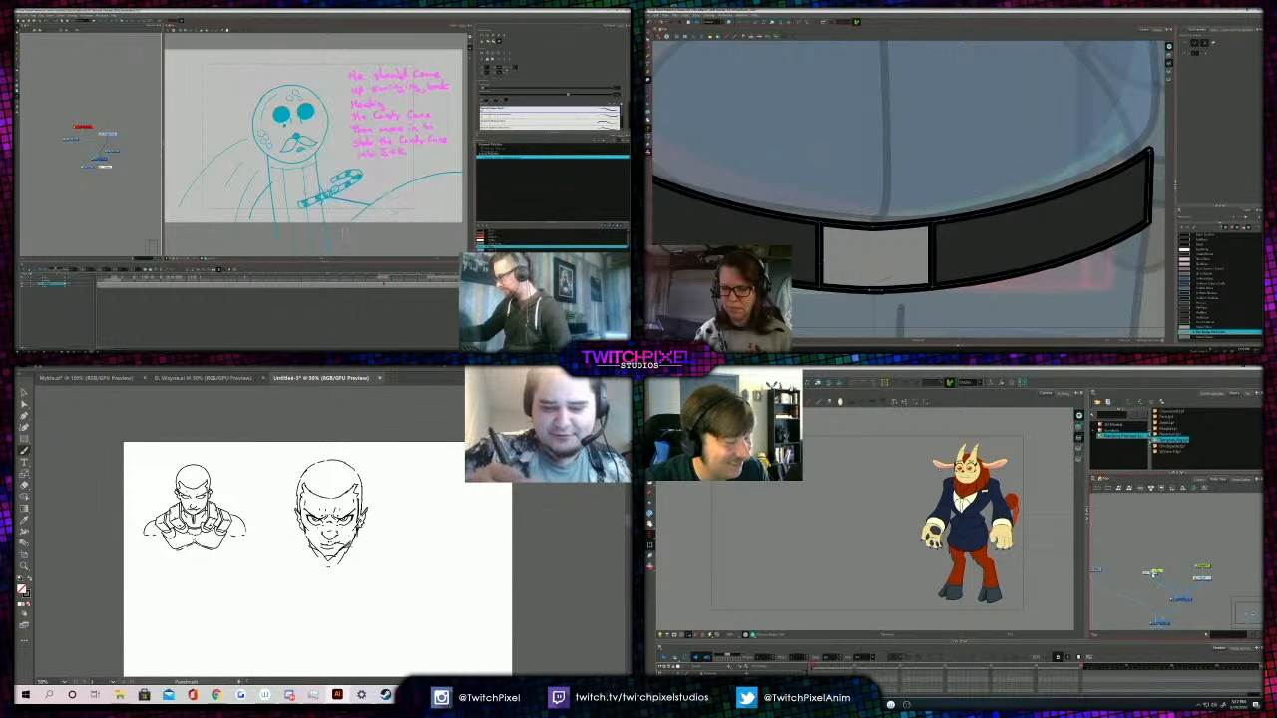
key("Escape")
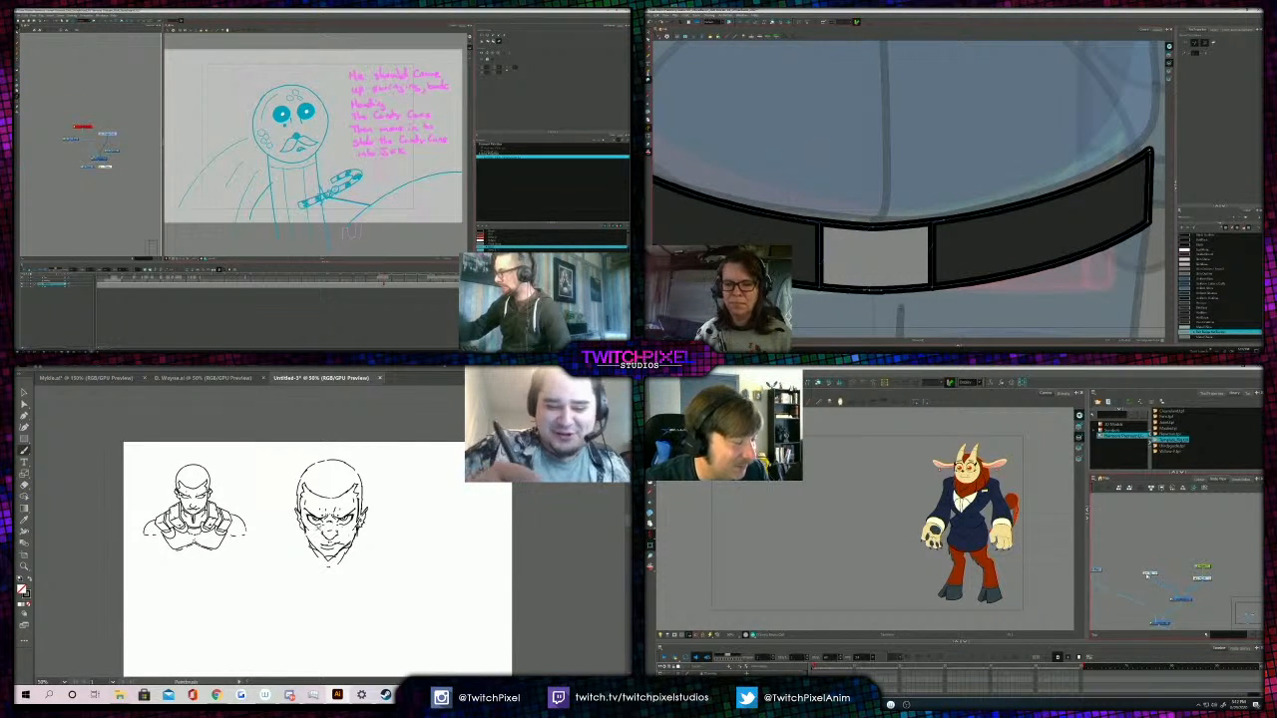
Open the new group's layer properties and set its name to mouth.
left_click(1147, 576)
left_click_drag(938, 472, 898, 476)
left_click(649, 80)
left_click(666, 98)
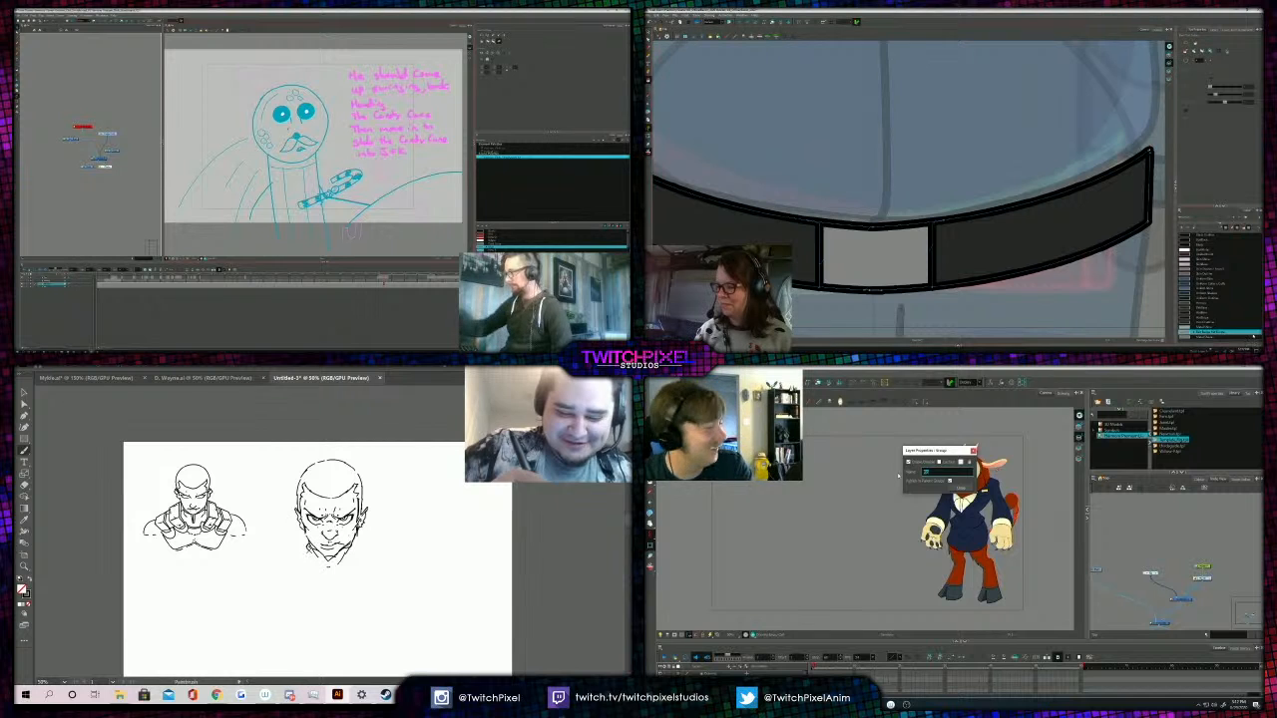
type("mouth")
Fill the belt buckle's lower shadow area with its shade colour and add a parent peg above the mouth group.
left_click(1236, 329)
key("alt+b")
left_click(961, 488)
left_click(903, 271)
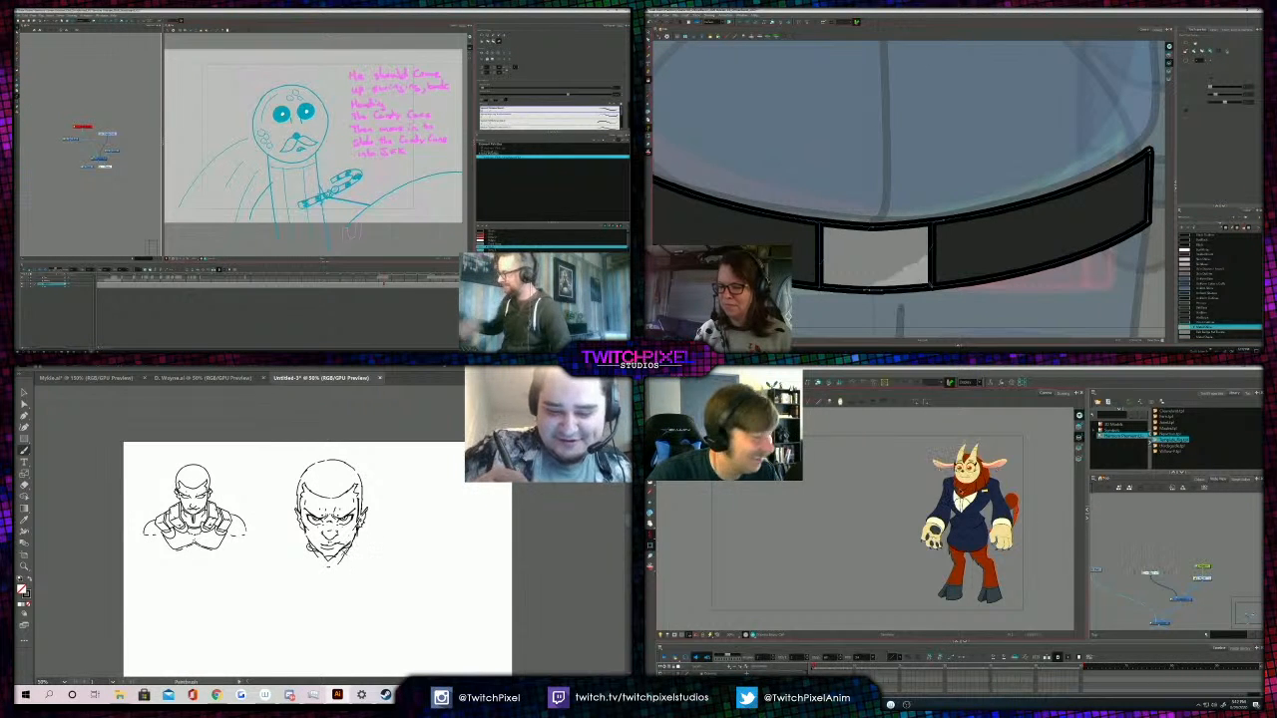
left_click(1190, 337)
key("ctrl+p")
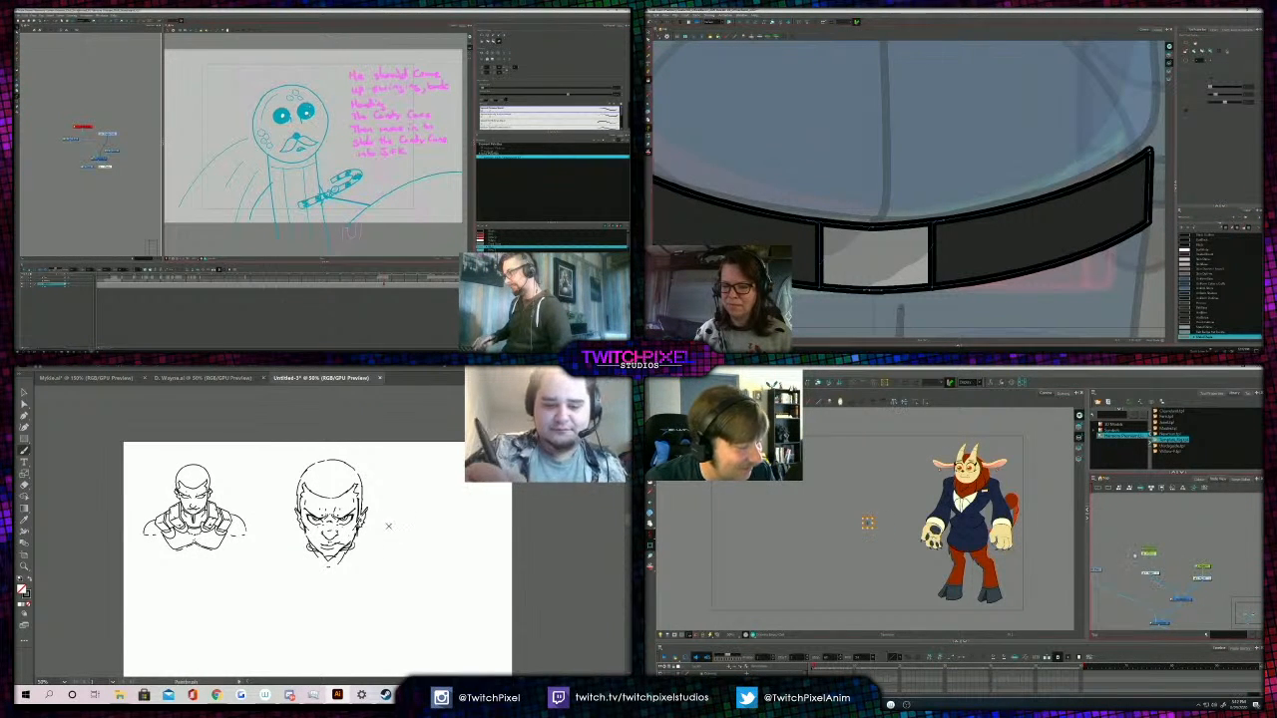
Open the goat's rig group in the node view and widen the node view to fit its coloured sections.
scroll(824, 249, "down", 3)
scroll(824, 249, "down", 2)
left_click(1158, 575)
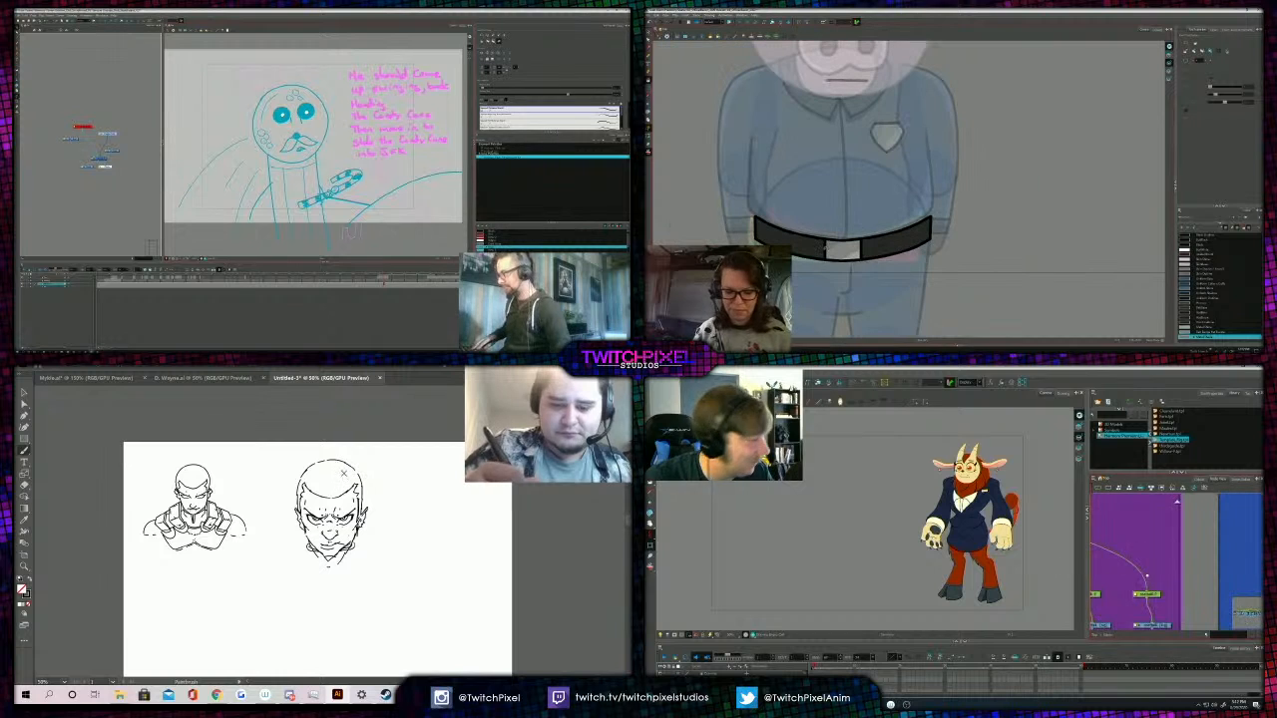
scroll(1138, 597, "down", 6)
key(".")
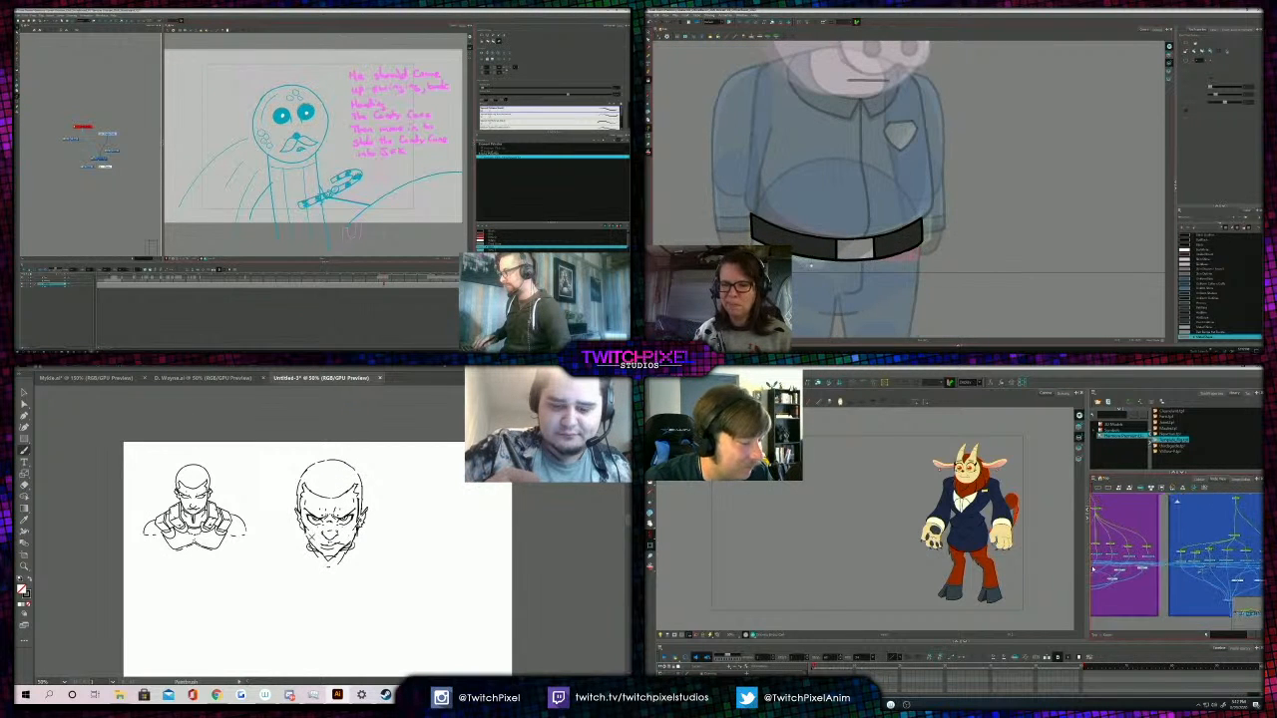
left_click_drag(1088, 514, 1033, 514)
left_click_drag(884, 291, 971, 323)
scroll(1134, 565, "down", 4)
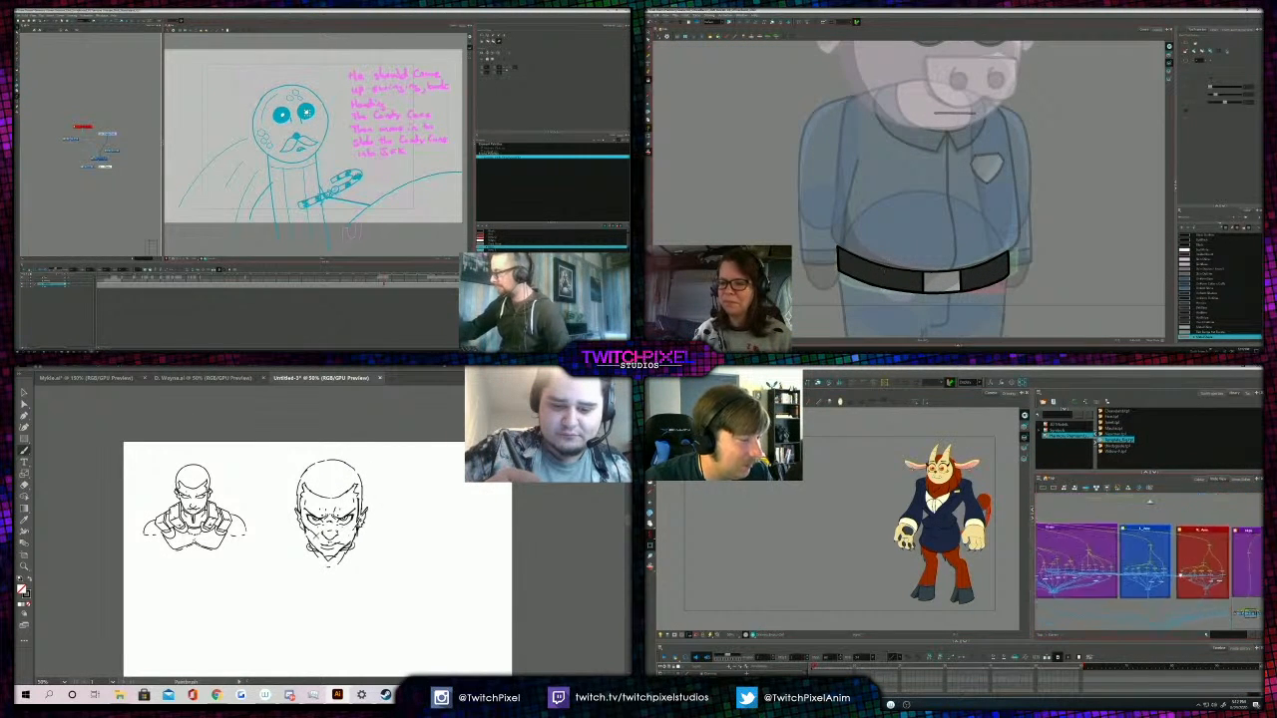
Examine the pig officer's turnaround drawings and the node connections in the goat's coloured limb groups.
scroll(1133, 565, "up", 3)
scroll(1005, 236, "down", 2)
scroll(1148, 567, "down", 3)
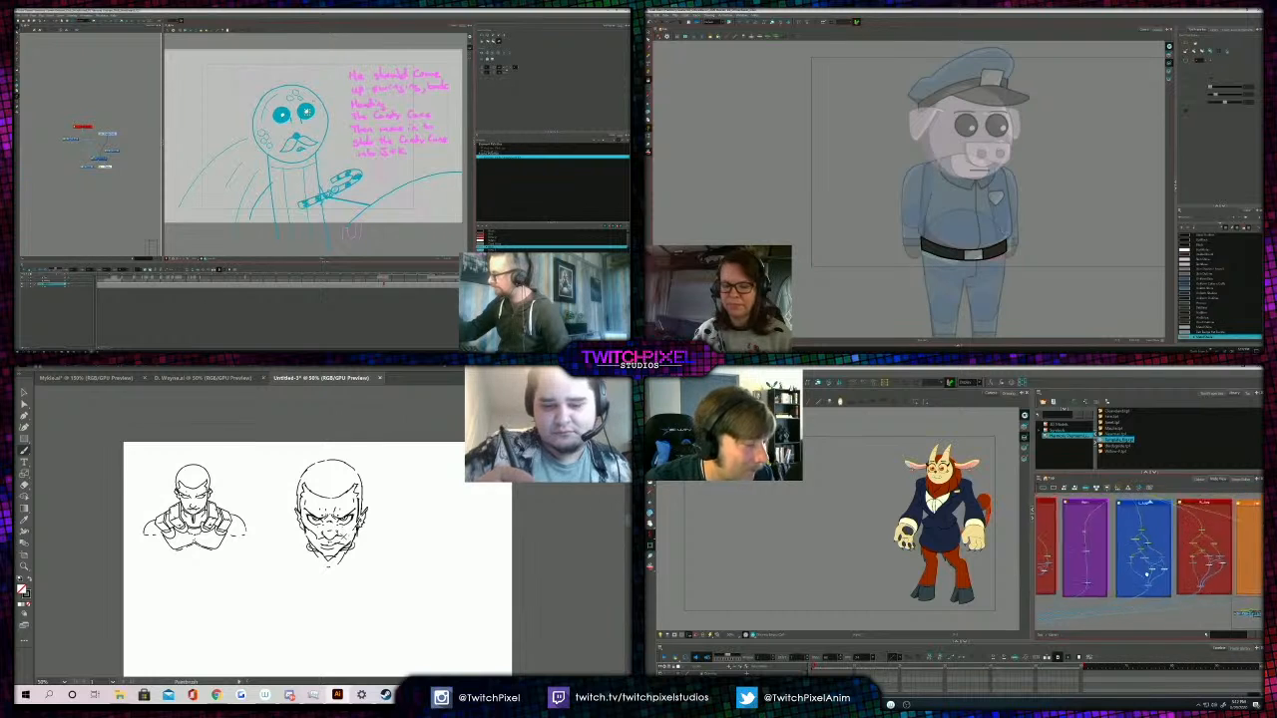
left_click_drag(1123, 566, 1115, 594)
key(".")
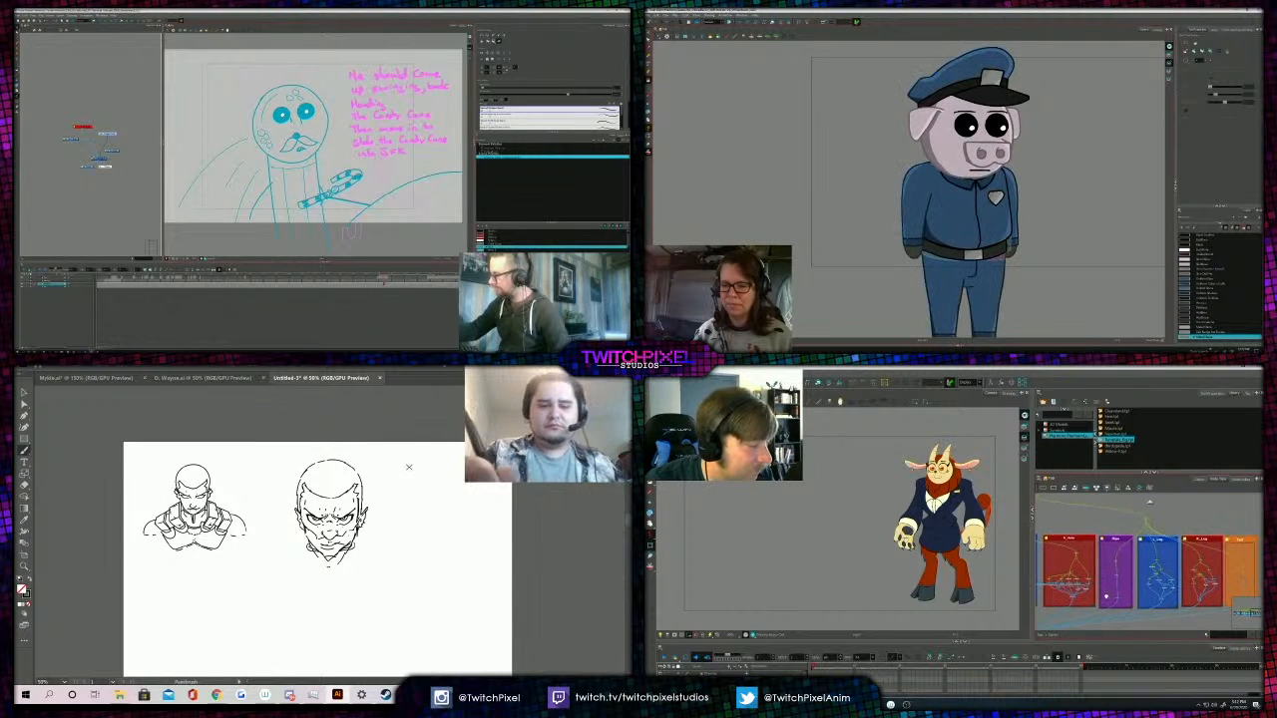
scroll(1137, 583, "up", 5)
key(".")
left_click_drag(1067, 577, 1189, 567)
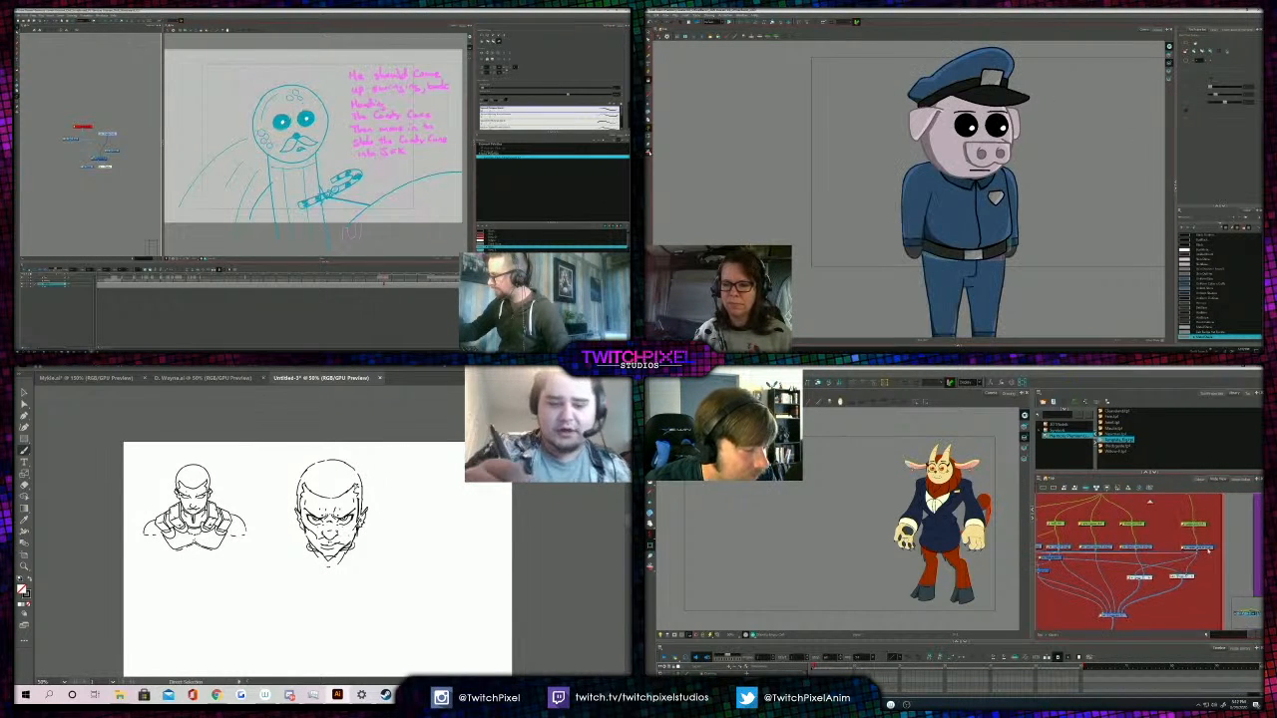
scroll(1137, 564, "up", 1)
key(".")
left_click_drag(1064, 557, 1104, 559)
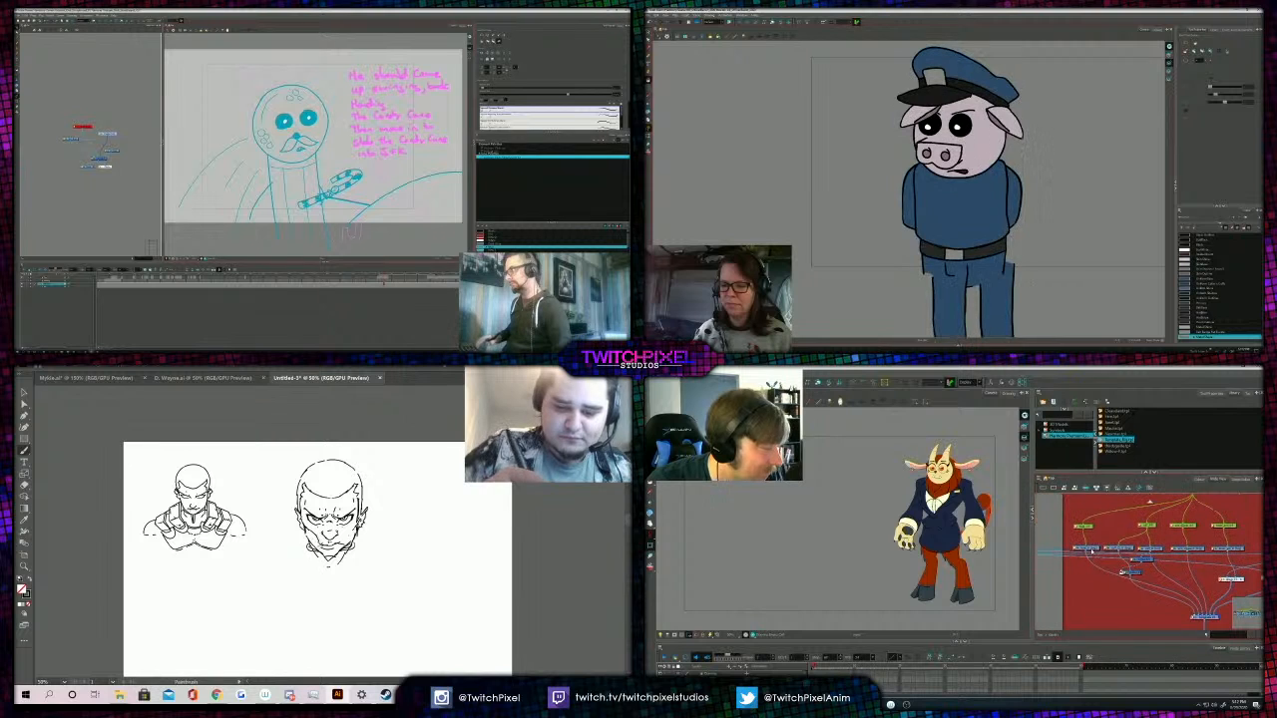
left_click(1085, 548)
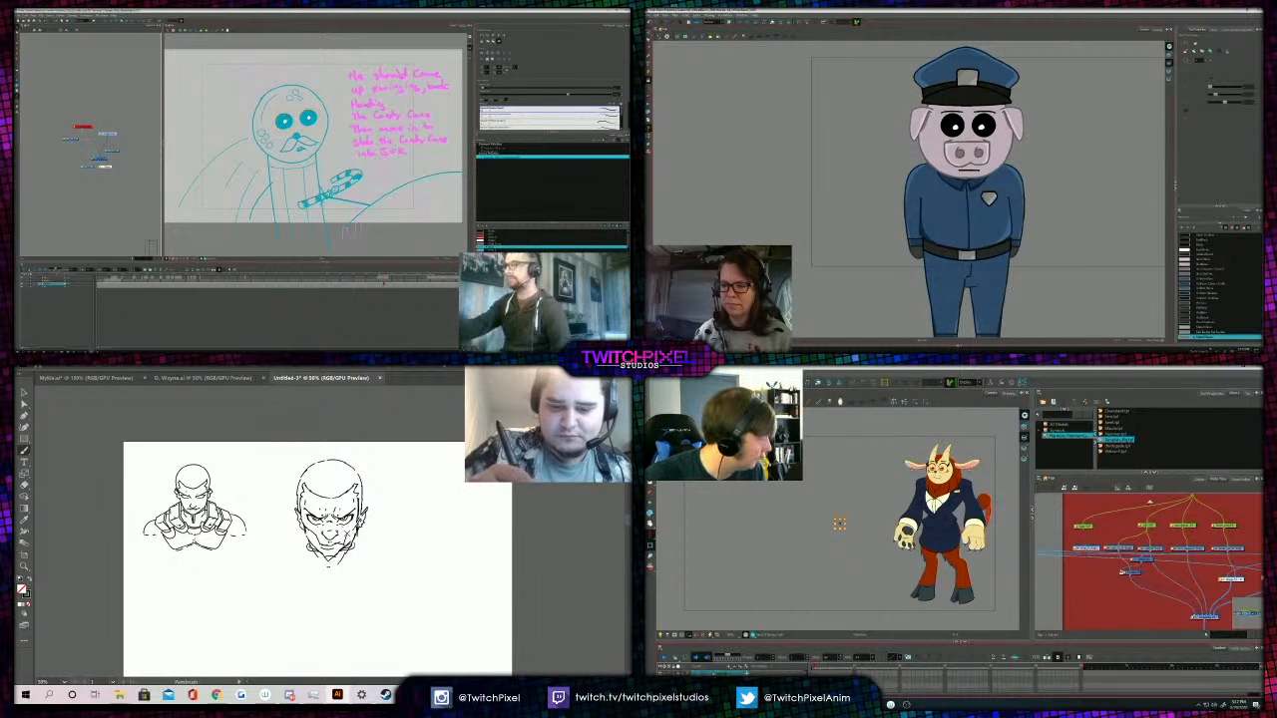
key("alt+s")
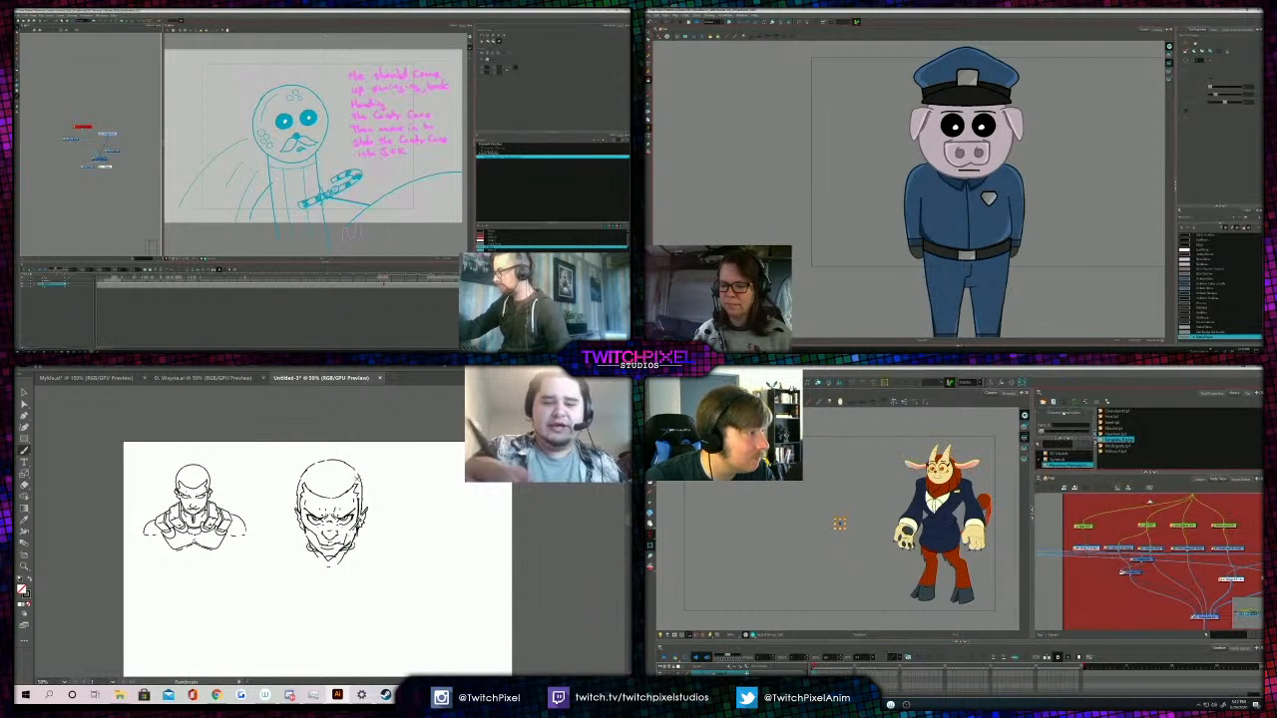
Inspect the goat's large purple node group and view the pig officer's face up close.
scroll(1008, 290, "down", 2)
key("alt+b")
left_click_drag(1046, 598, 1191, 577)
left_click(1096, 543)
key(".")
left_click_drag(1054, 595, 1180, 590)
scroll(979, 200, "up", 3)
key("alt+s")
scroll(1180, 590, "down", 4)
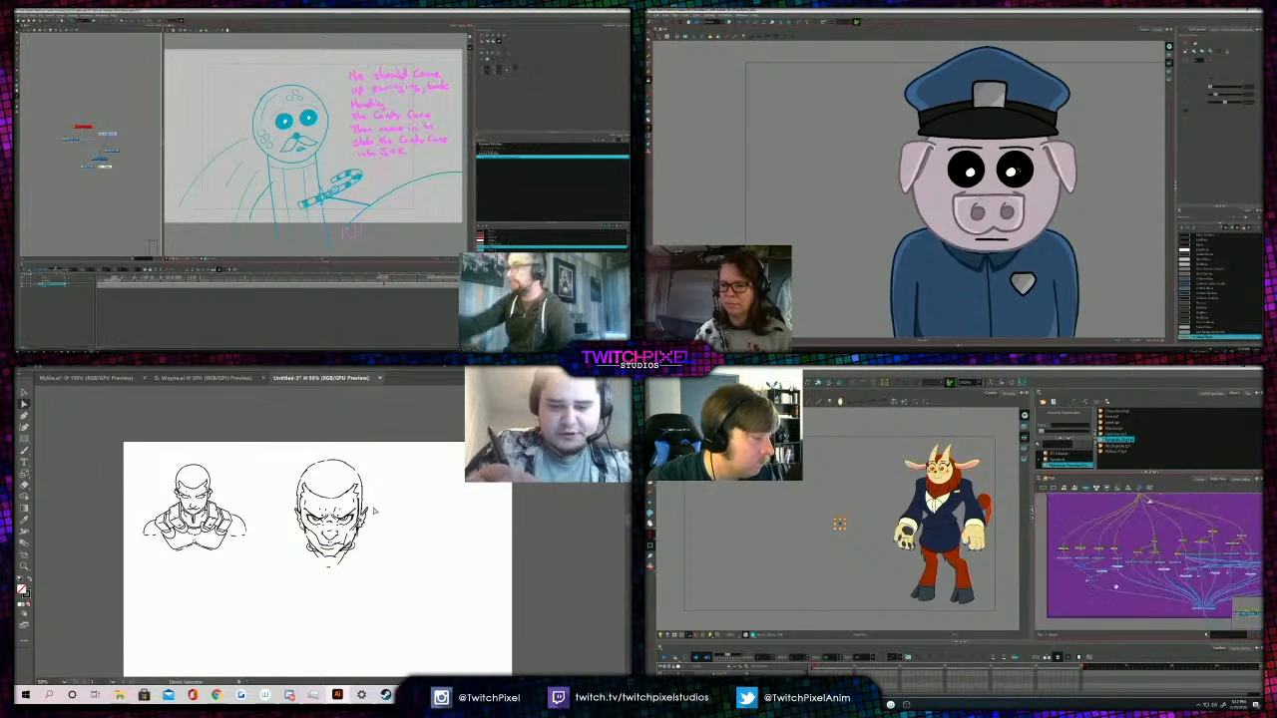
scroll(1018, 171, "up", 2)
key("alt+b")
scroll(1131, 587, "up", 1)
key("alt+s")
scroll(1132, 587, "up", 2)
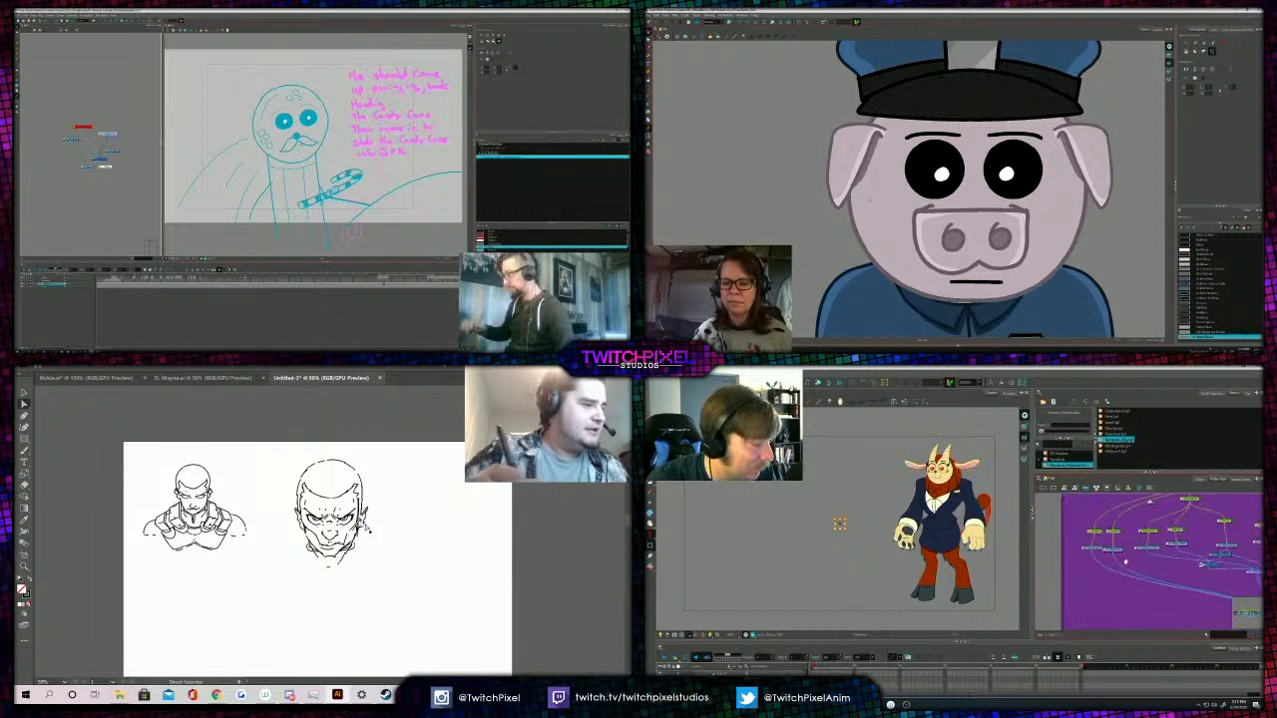
Draw a thin guide curve over the pig's face and cap, and select a drawing node in the goat's purple group.
left_click_drag(1131, 587, 1097, 587)
key("b")
key("ctrl+a")
left_click(1046, 557)
key("alt+b")
left_click_drag(649, 78, 669, 105)
left_click(704, 673)
left_click(1105, 558)
left_click_drag(1105, 558, 1102, 560)
left_click_drag(669, 105, 669, 105)
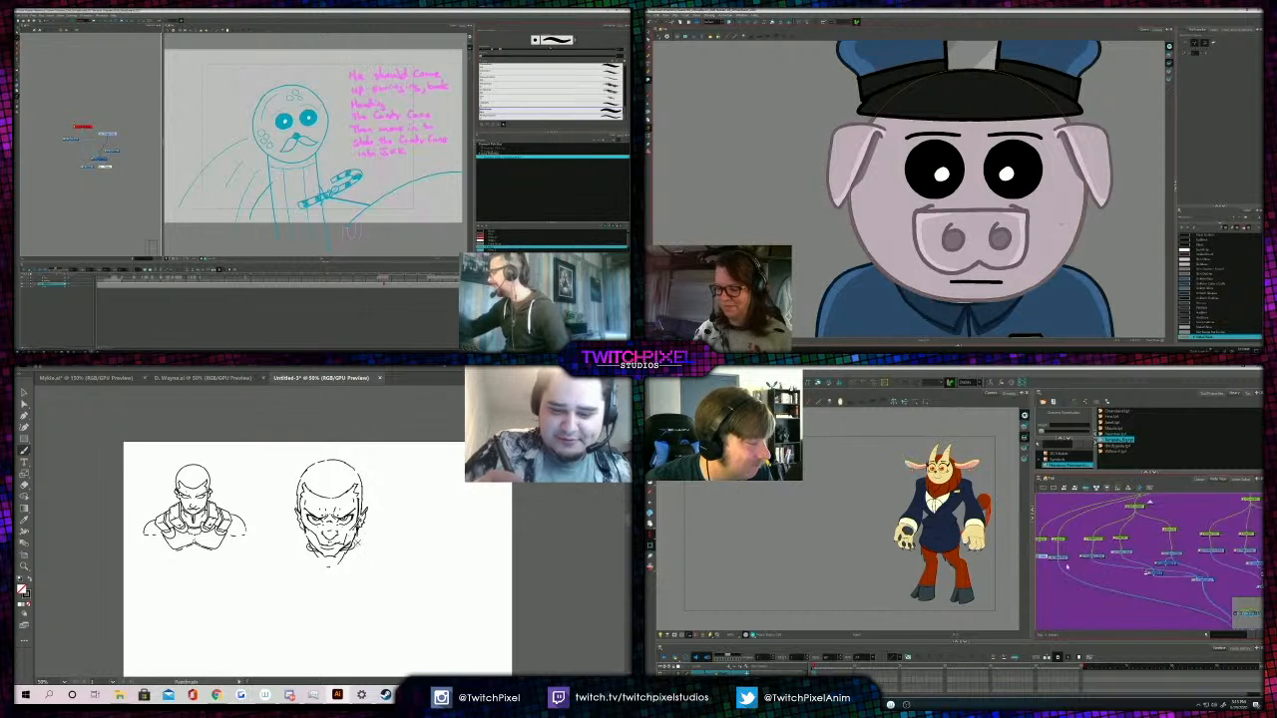
Select the small facial drawing node in the goat's purple group and step through its poses frame by frame.
left_click(1173, 557)
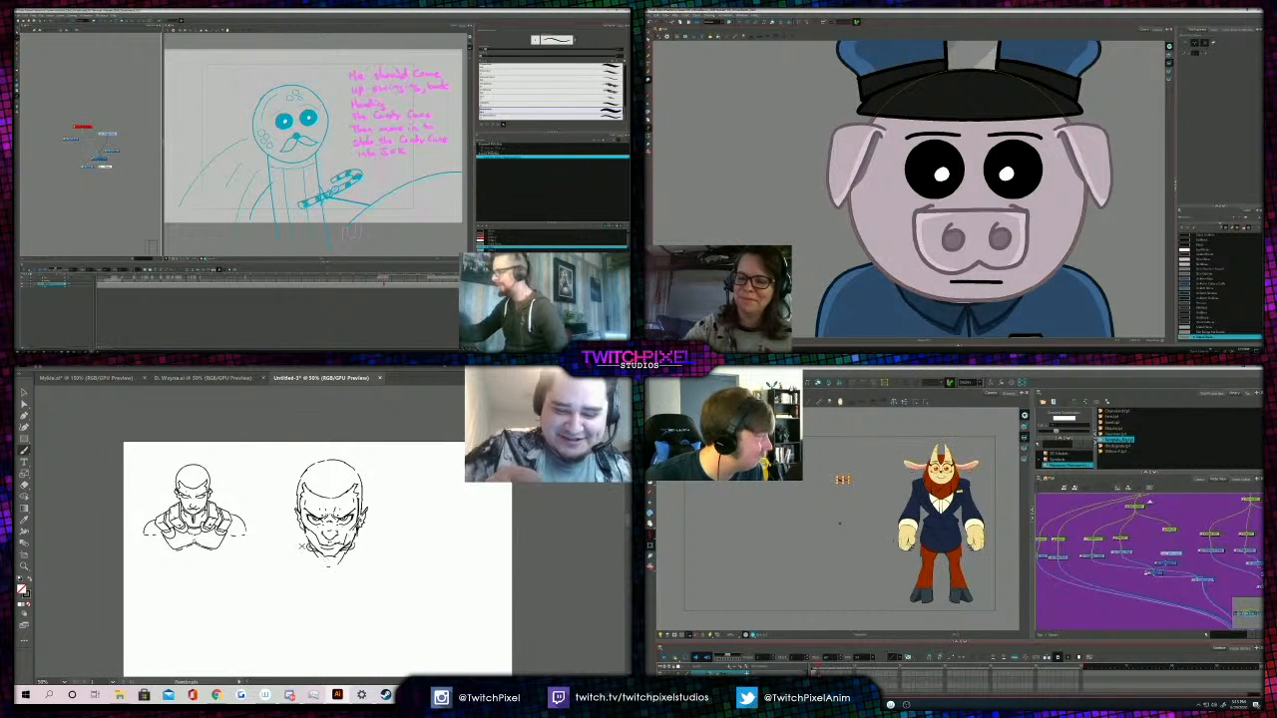
key(".")
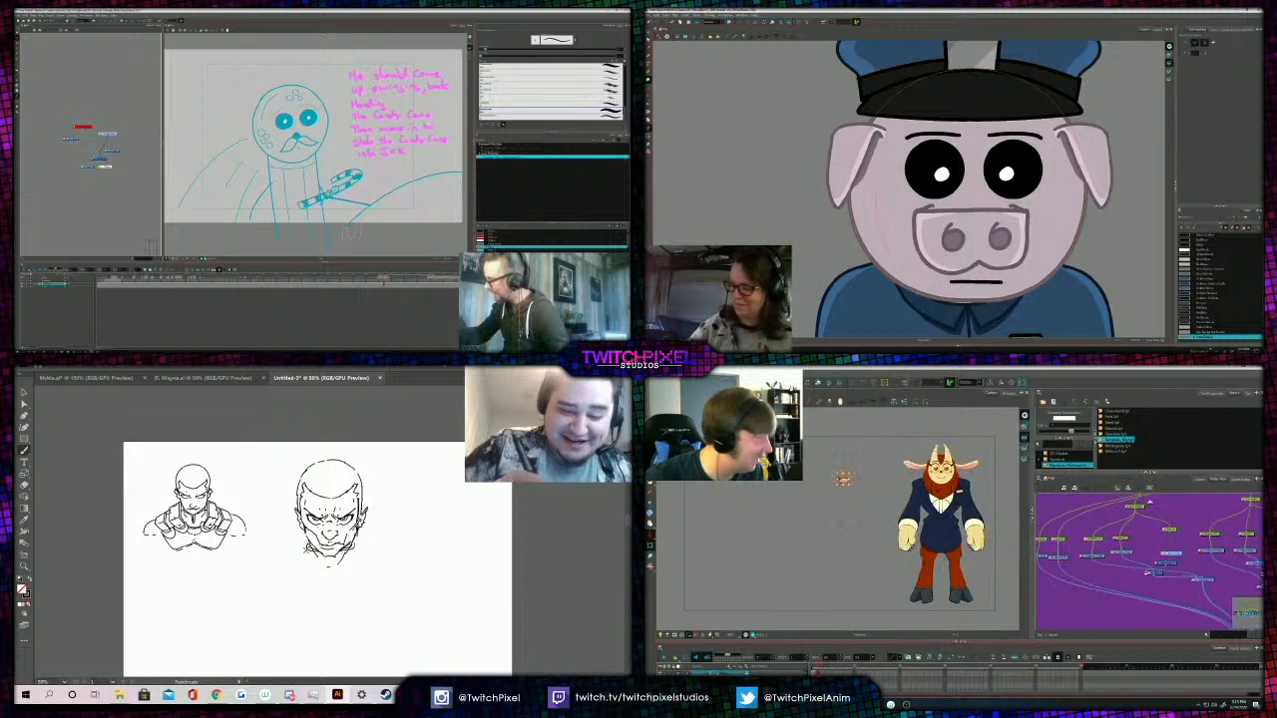
key(".")
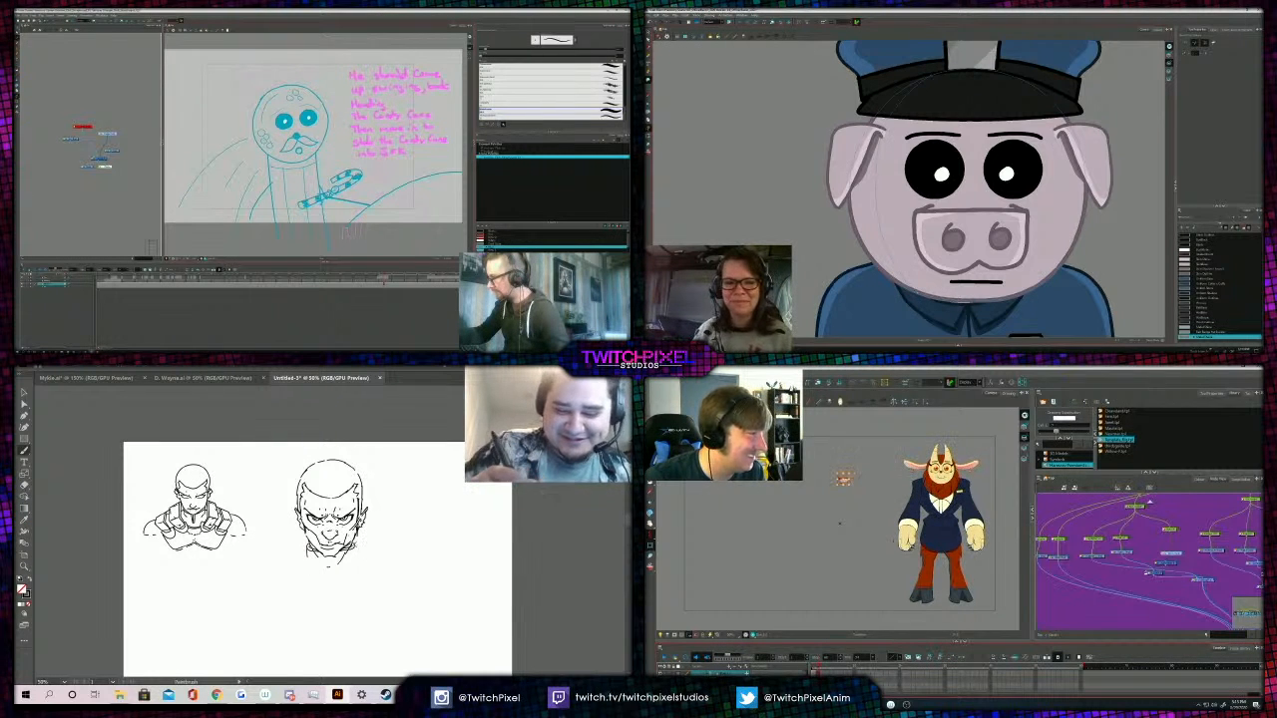
key(".")
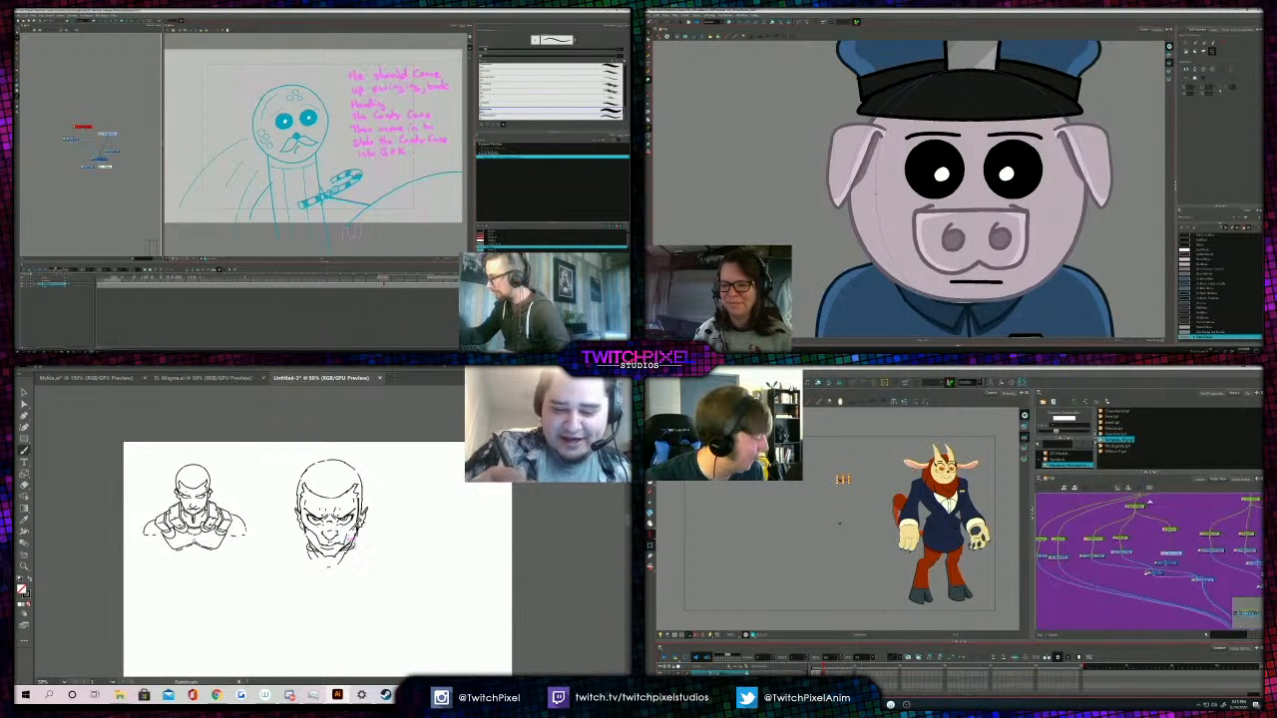
Select the thin guide curve on the pig's face, and delete the goat's selected drawing at the current timeline frame.
left_click(876, 194)
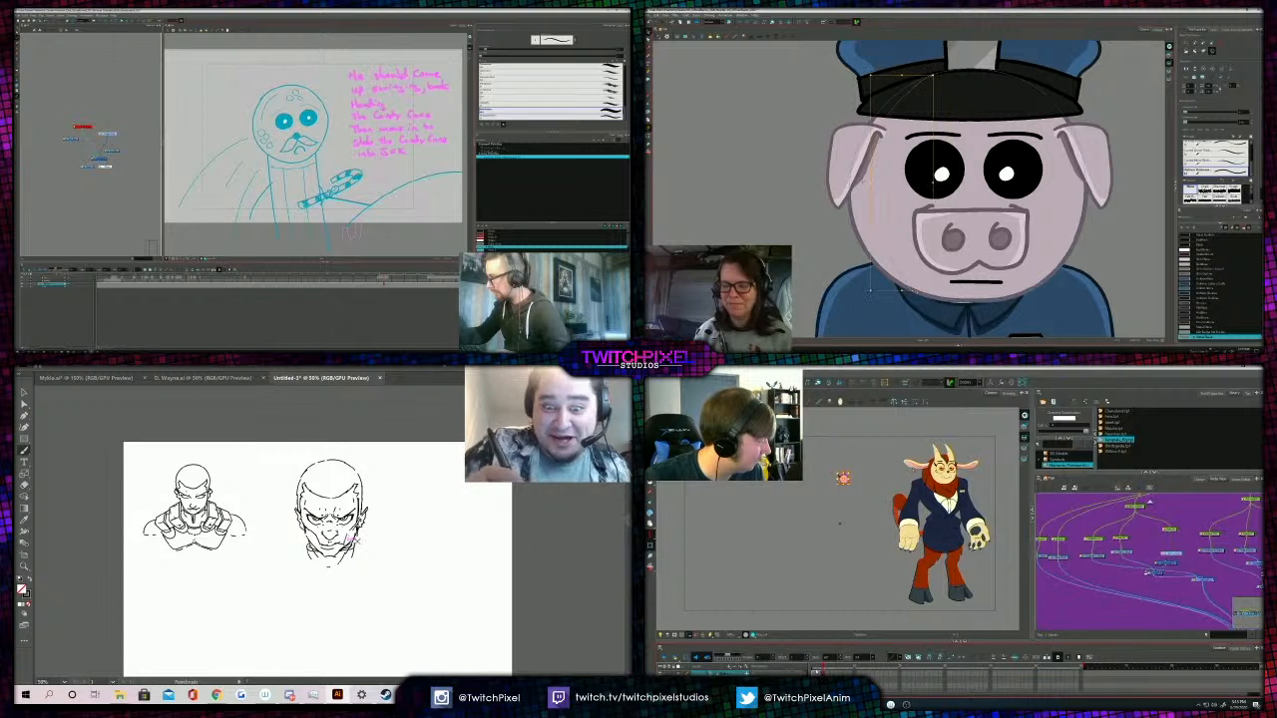
left_click(821, 671)
right_click(821, 672)
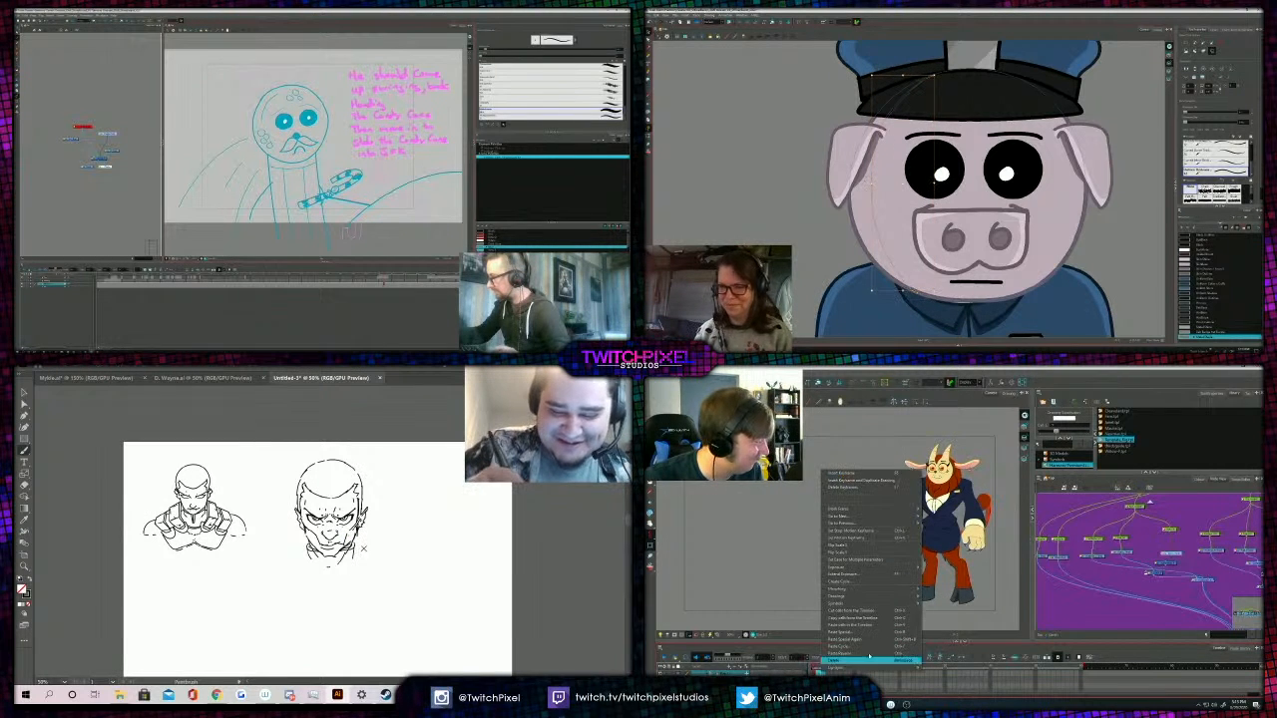
mouse_move(873, 597)
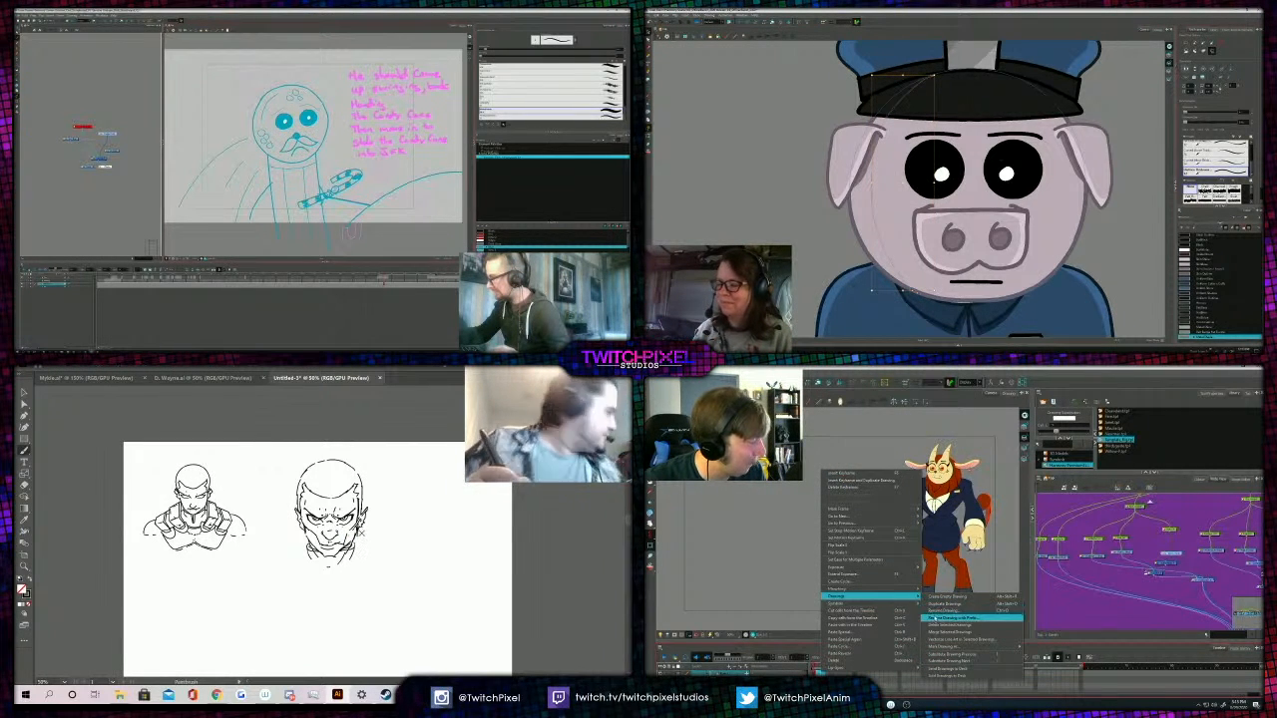
left_click(933, 626)
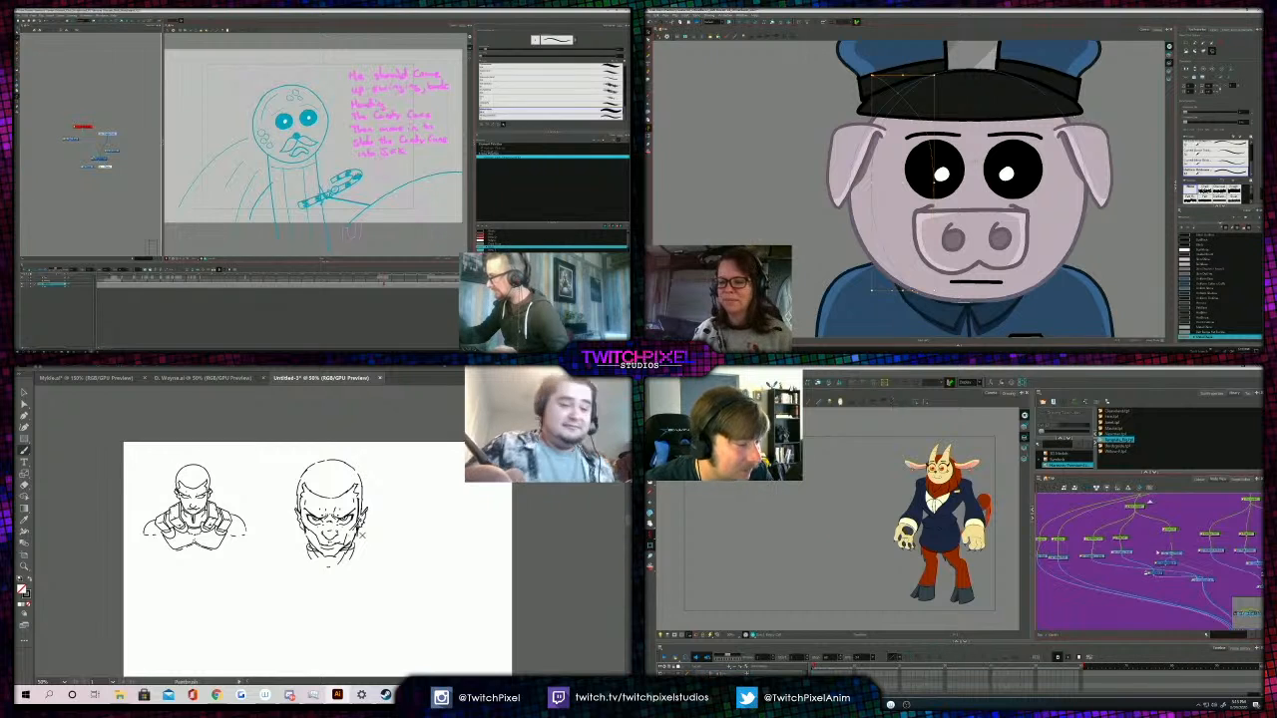
Select another drawing node in the goat's purple group and delete its drawing at the current timeline frame.
left_click_drag(1158, 553, 1101, 555)
left_click(1057, 542)
left_click(1075, 555)
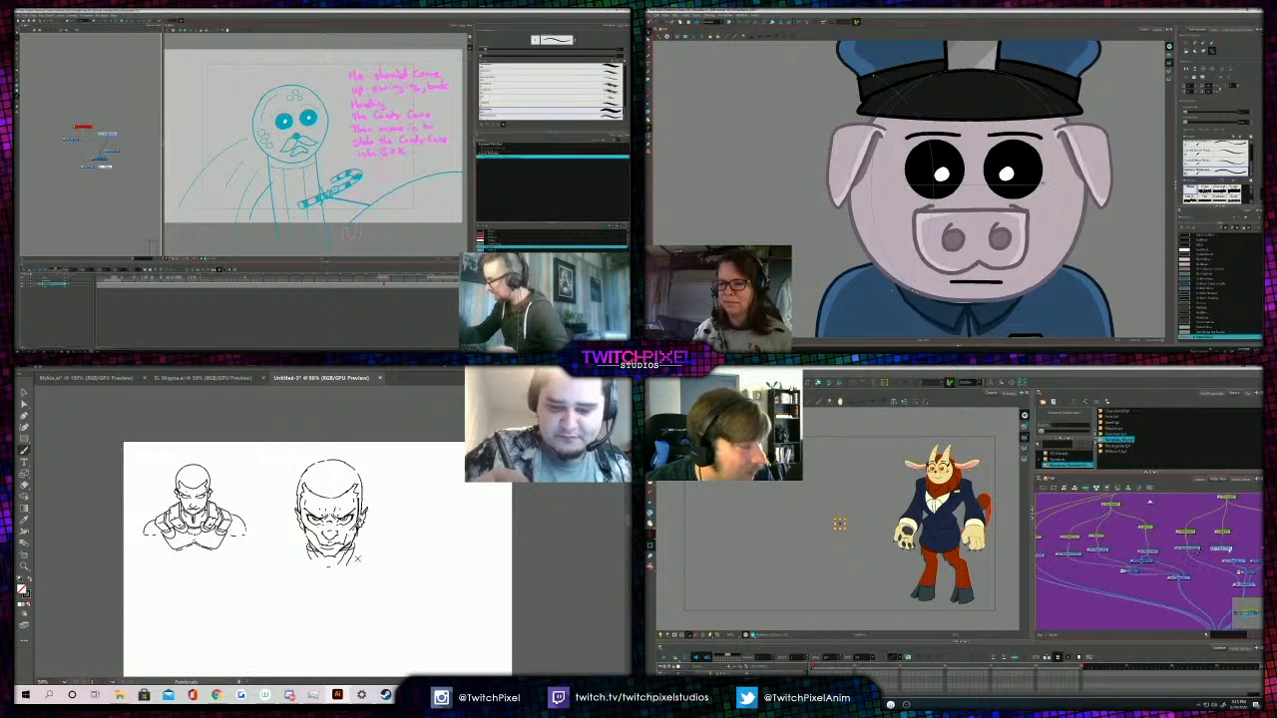
left_click_drag(1229, 551, 1161, 556)
key("Escape")
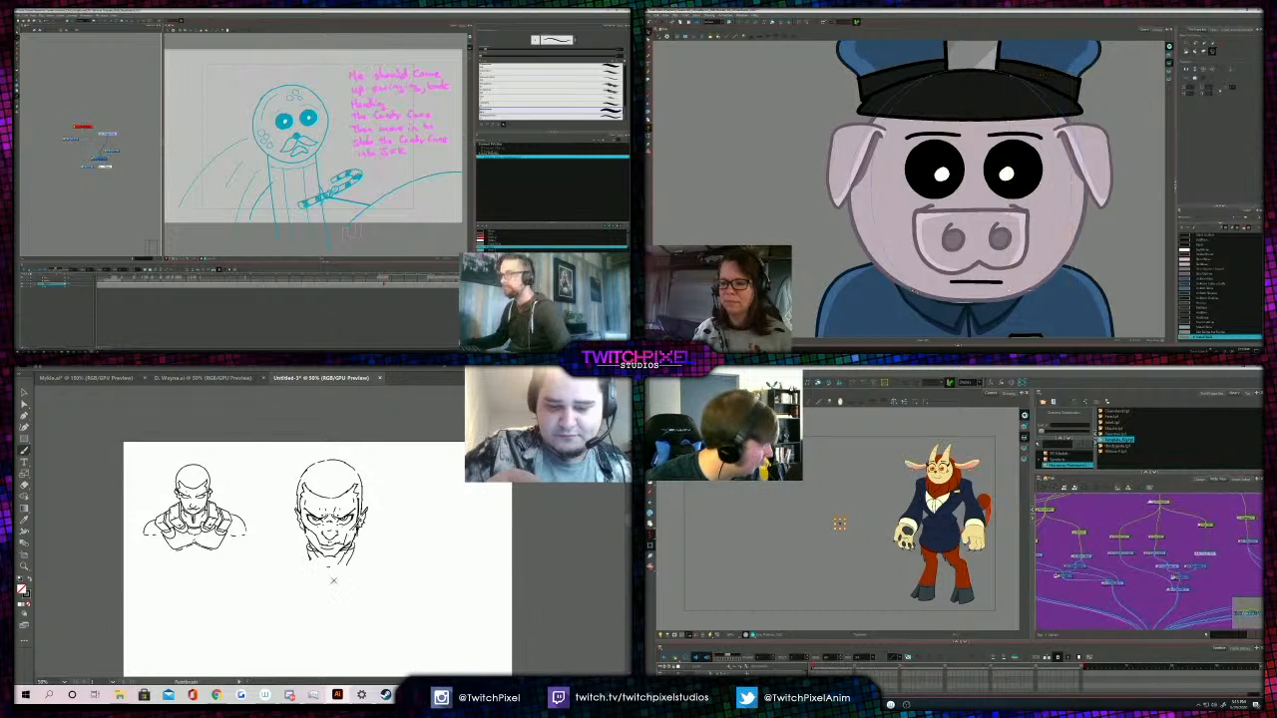
key("o")
key("alt+s")
mouse_move(1055, 431)
left_mouse_down()
mouse_move(1072, 431)
mouse_move(1056, 431)
left_mouse_up()
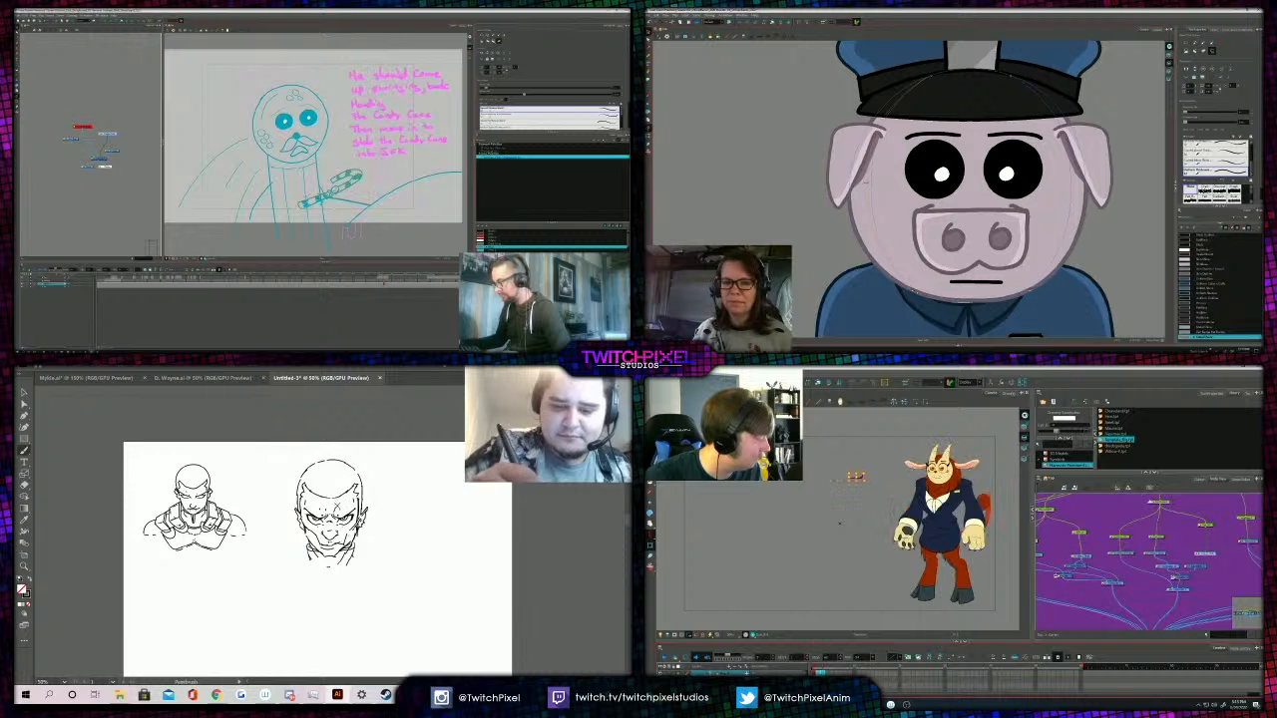
right_click(820, 672)
mouse_move(907, 598)
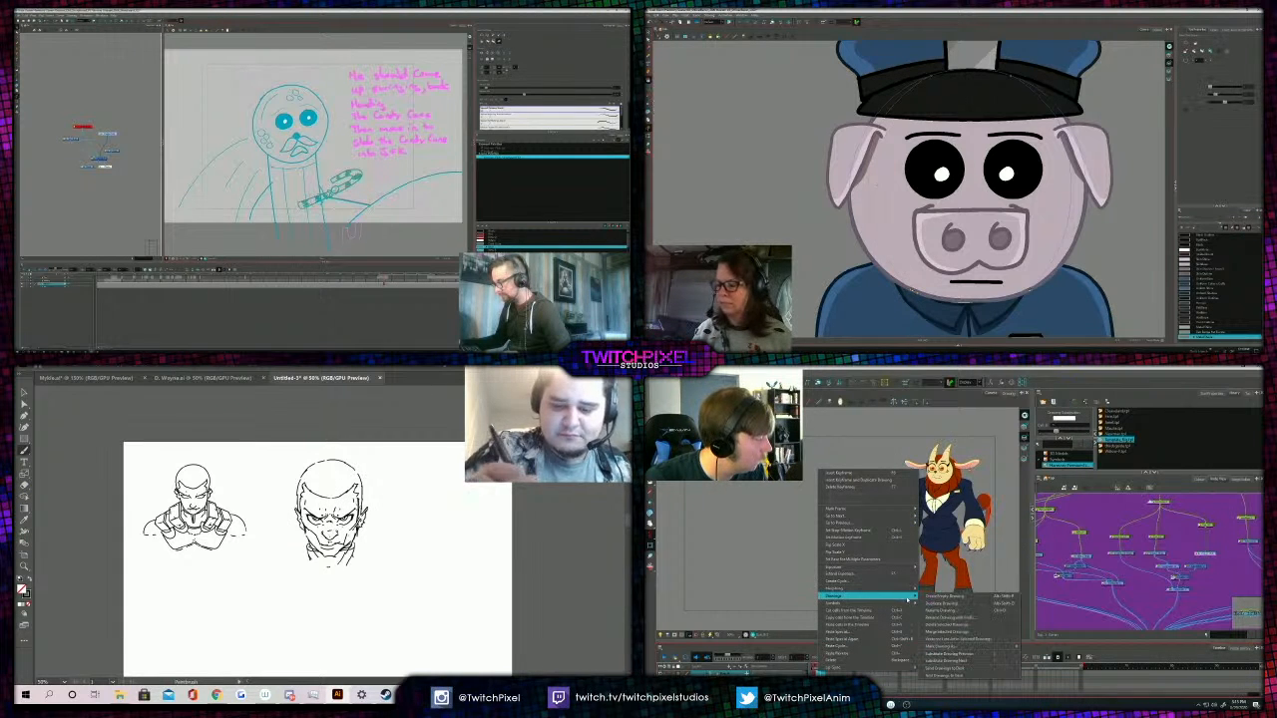
left_click(937, 622)
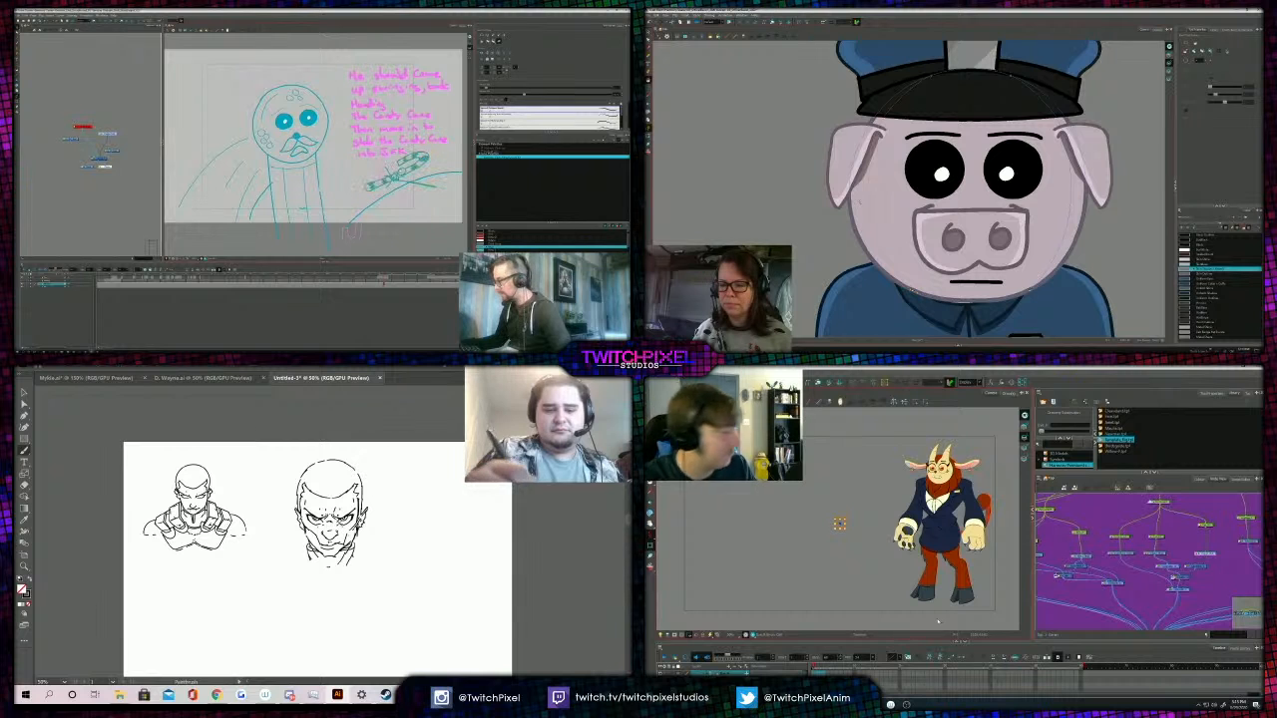
left_click(1061, 598)
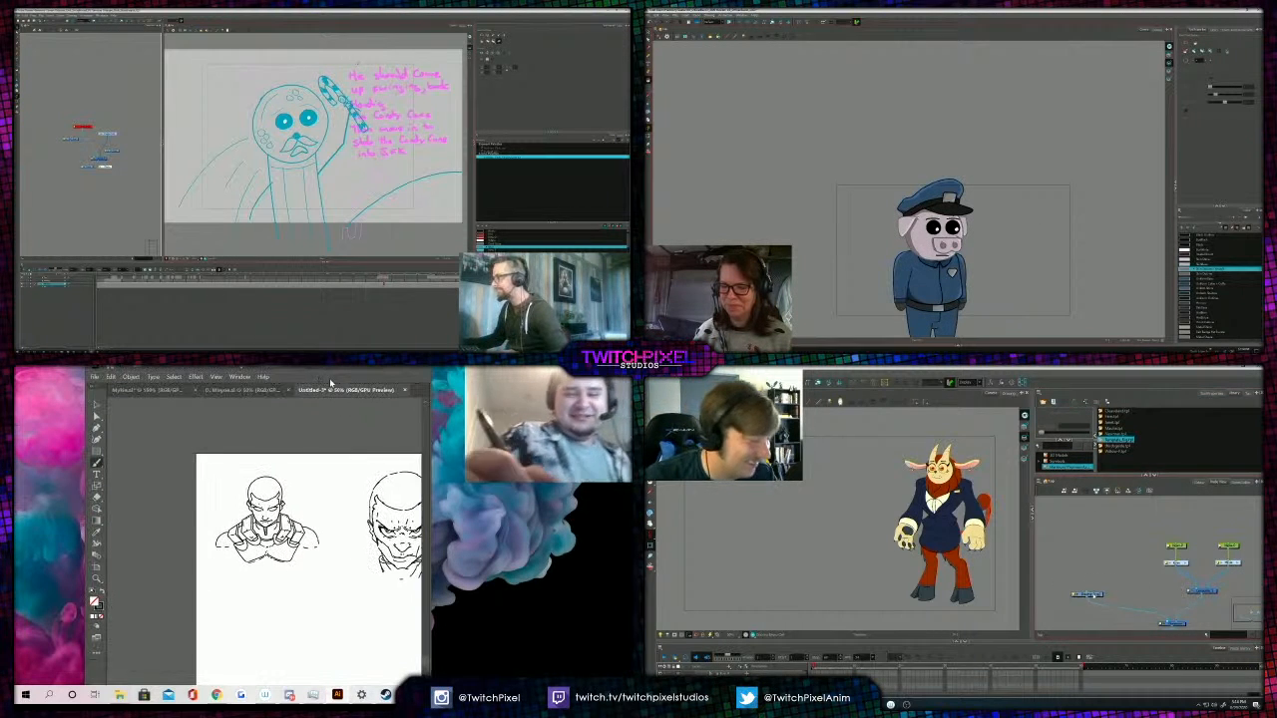
Reposition the Illustrator sketch window and frame both head sketches in view.
left_click_drag(219, 370, 208, 371)
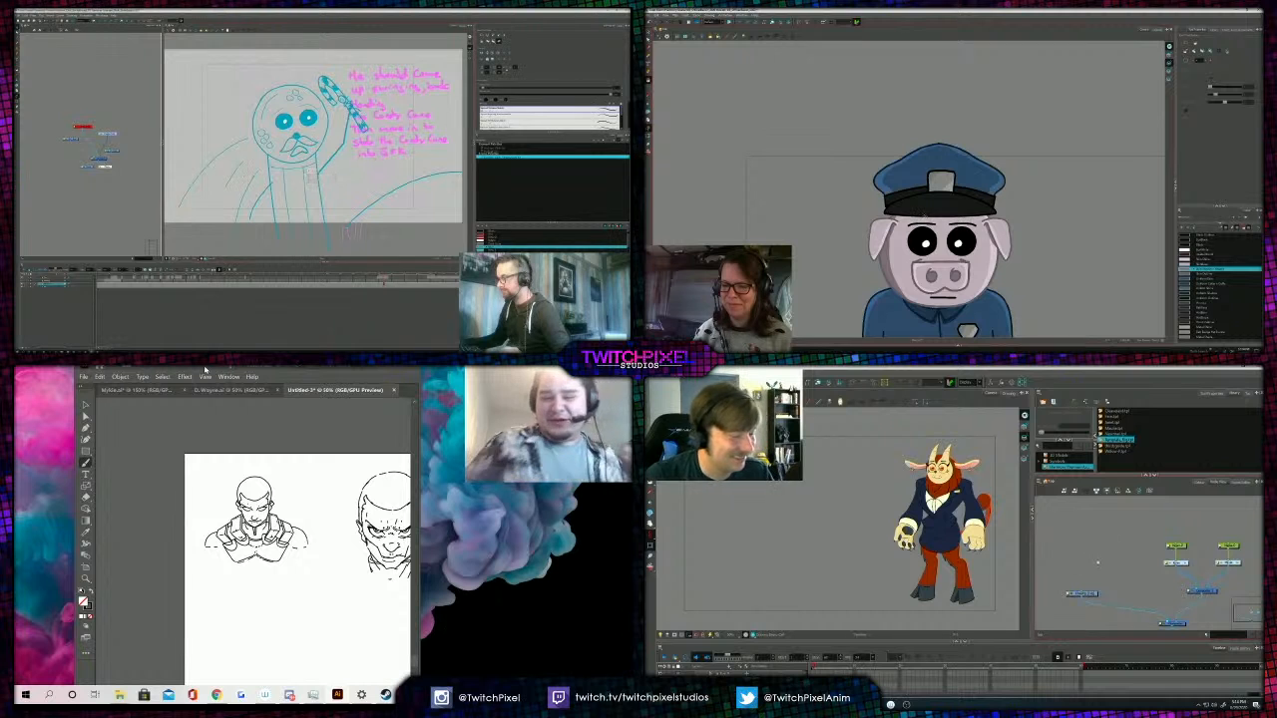
left_click_drag(190, 367, 234, 367)
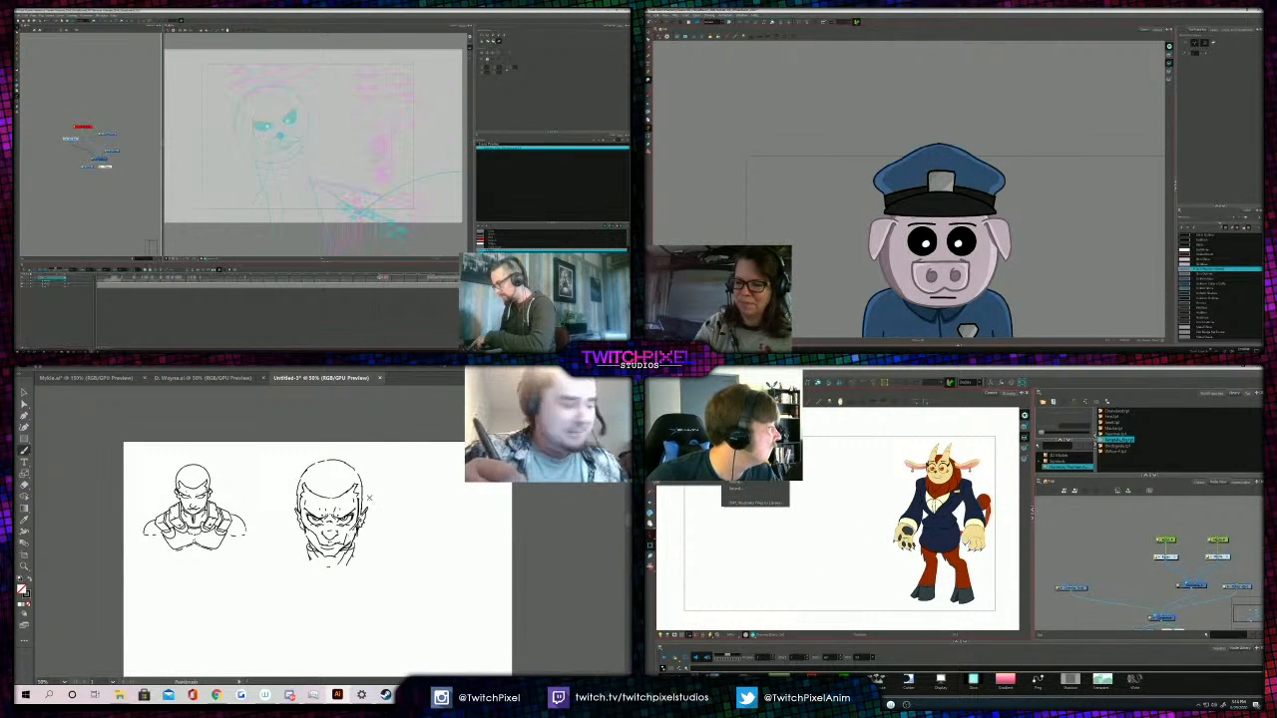
left_click(362, 563, "alt")
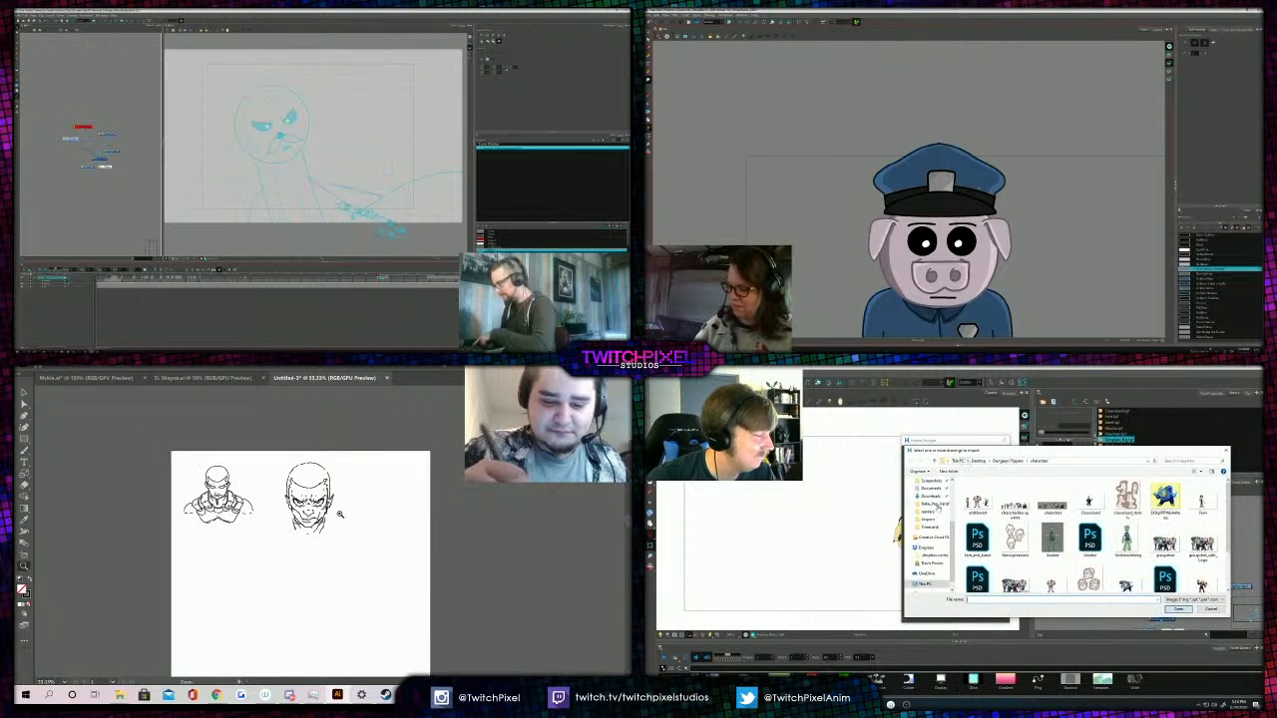
left_click(329, 518)
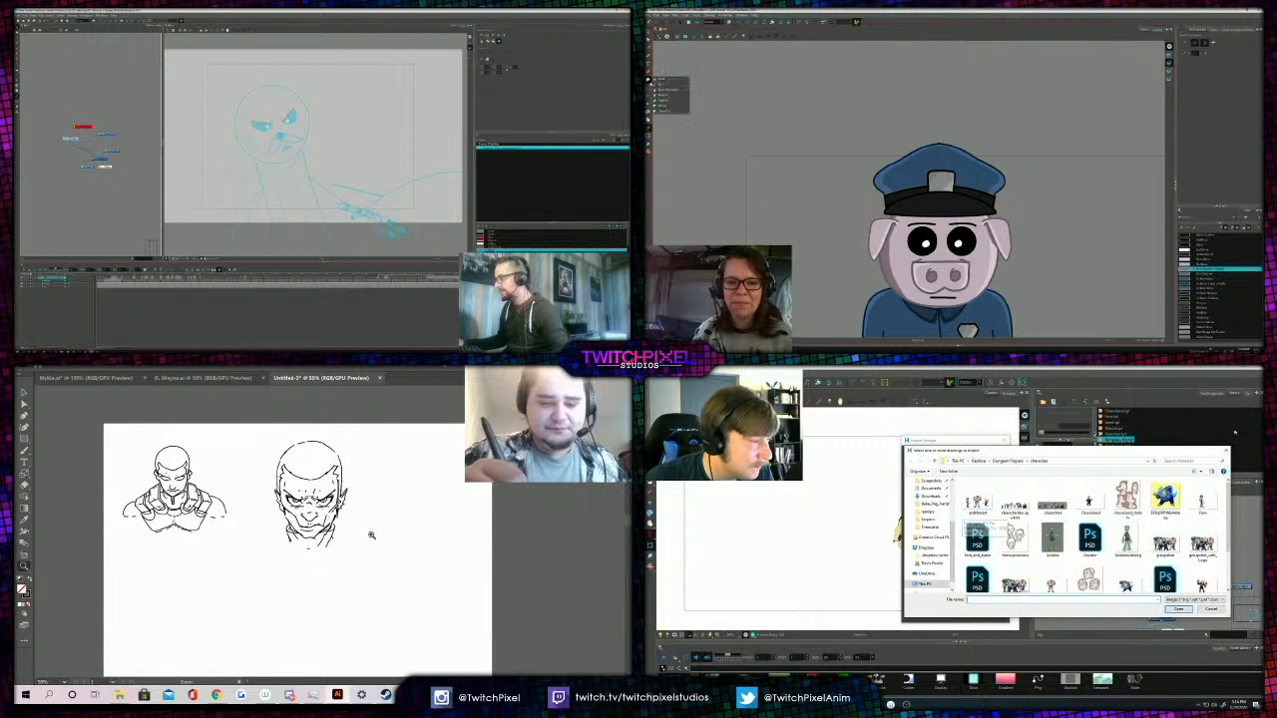
left_click(344, 551, "alt")
left_click(306, 518)
Import the blue crocodile character image from the character folder into the goat scene.
left_click(1127, 569)
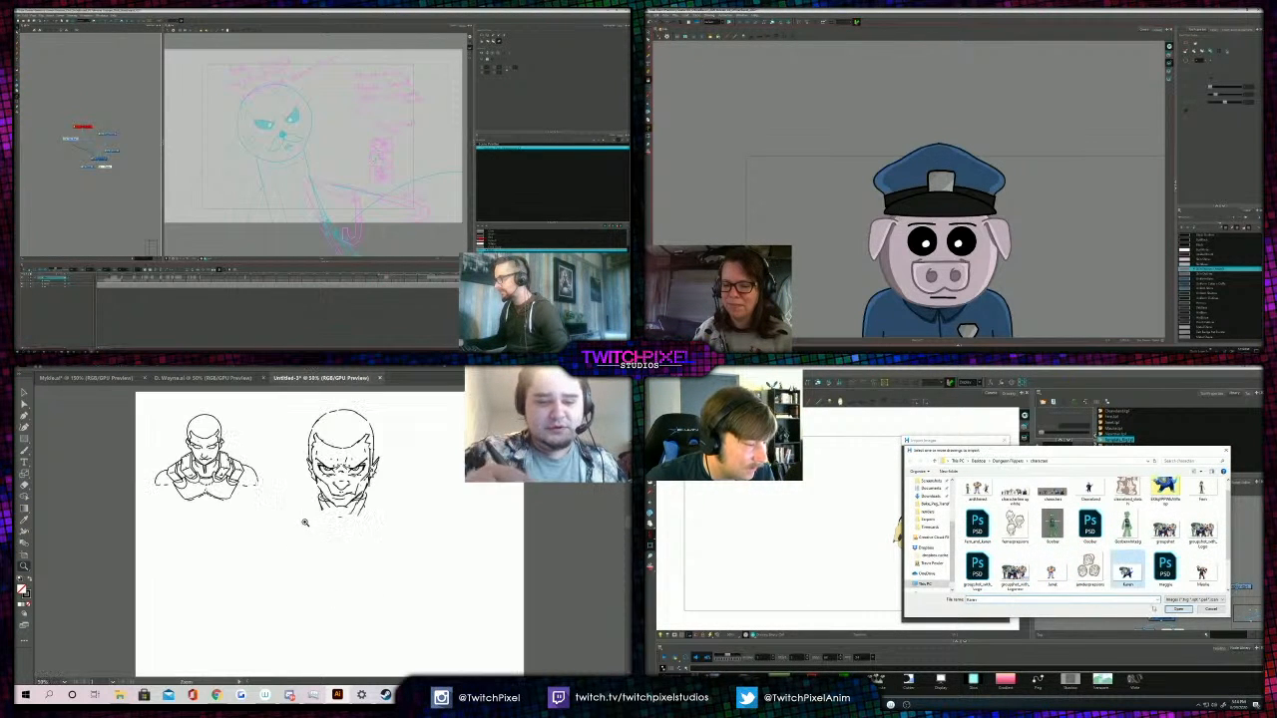
left_click(1178, 608)
key("b")
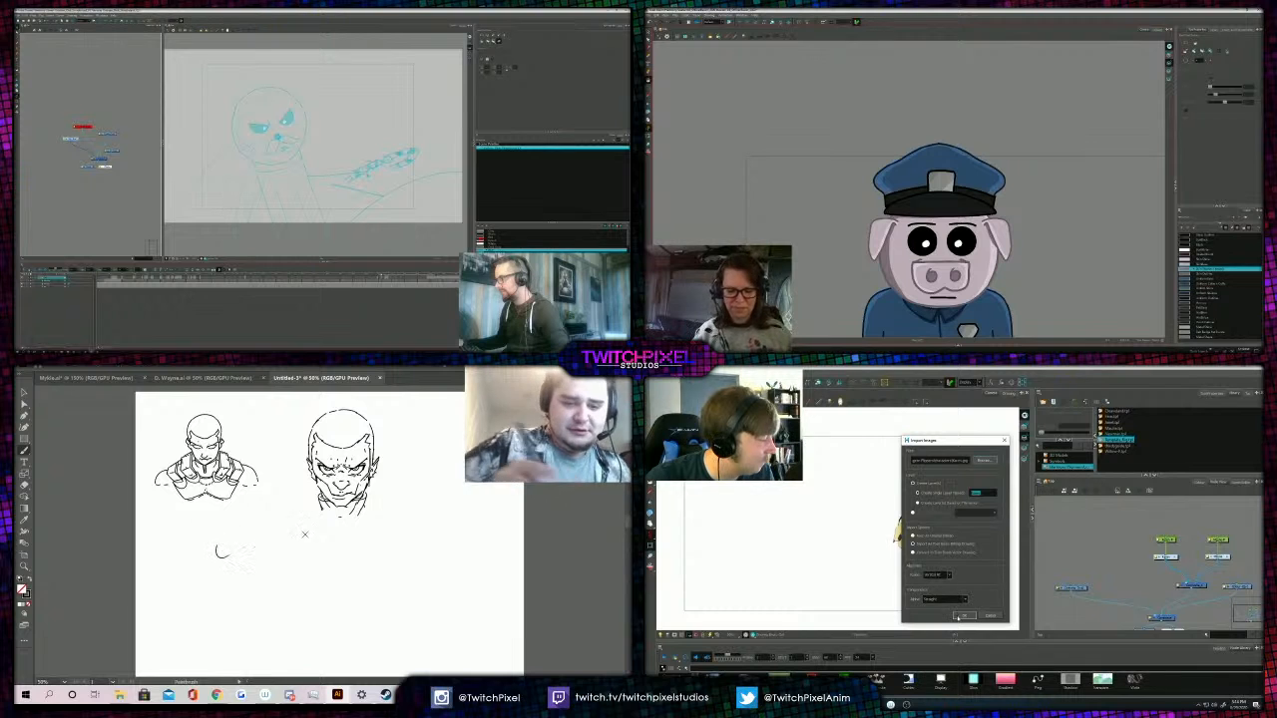
left_click(961, 615)
scroll(1004, 271, "down", 3)
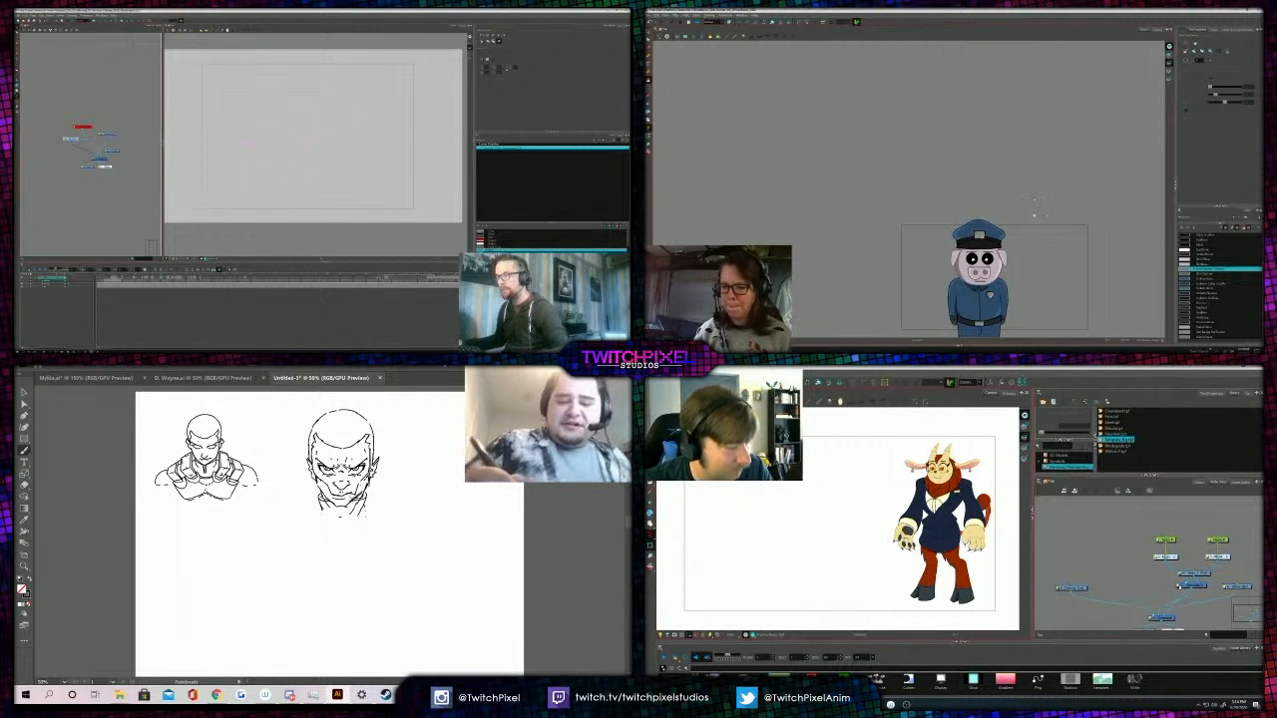
Move the imported crocodile image's node clear of the neighbouring nodes above the composite and select it.
left_click_drag(1248, 591, 1214, 571)
left_click_drag(1033, 216, 1016, 165)
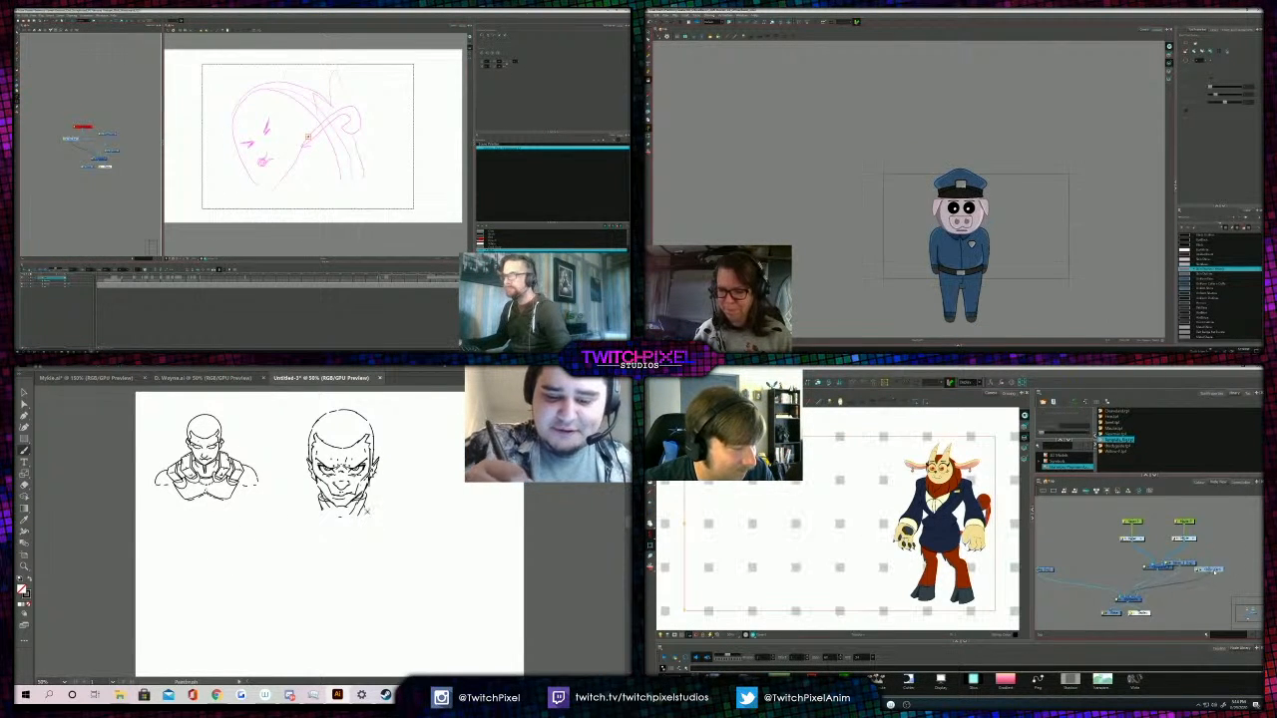
left_click_drag(1133, 599, 1120, 599)
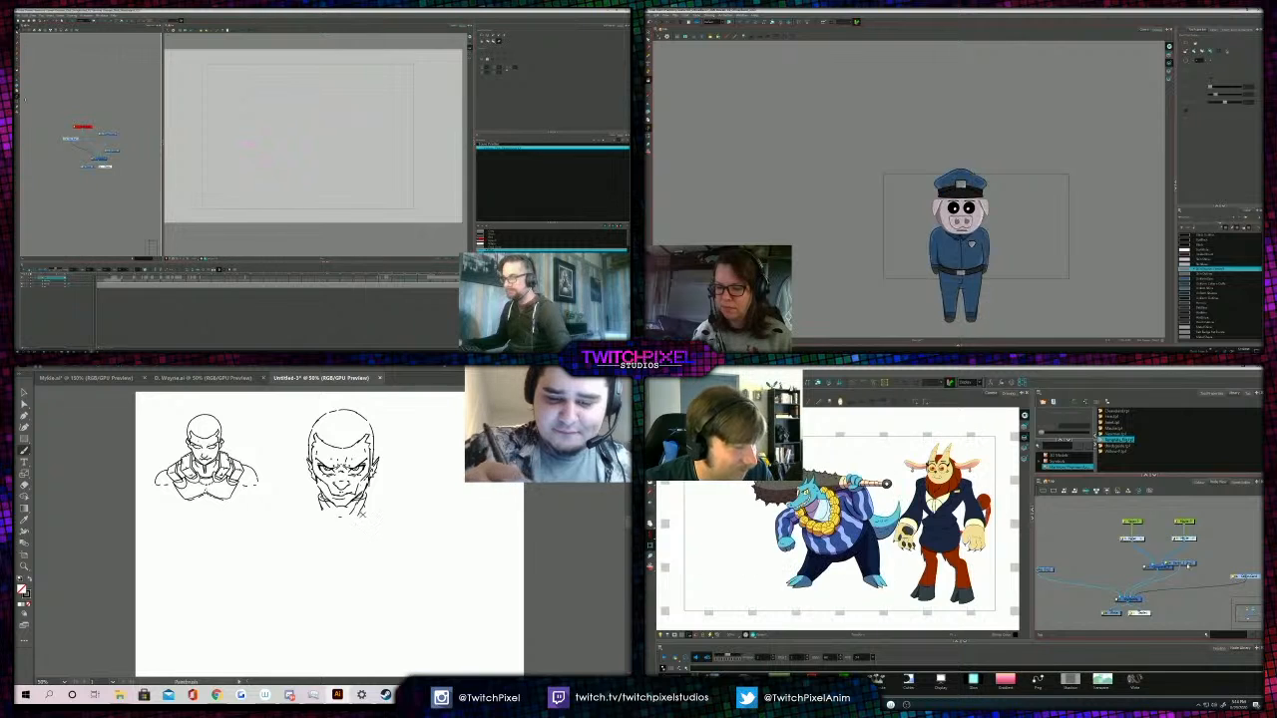
left_click_drag(1180, 564, 1205, 567)
left_click(1143, 585)
scroll(966, 293, "up", 3)
left_click(1205, 567)
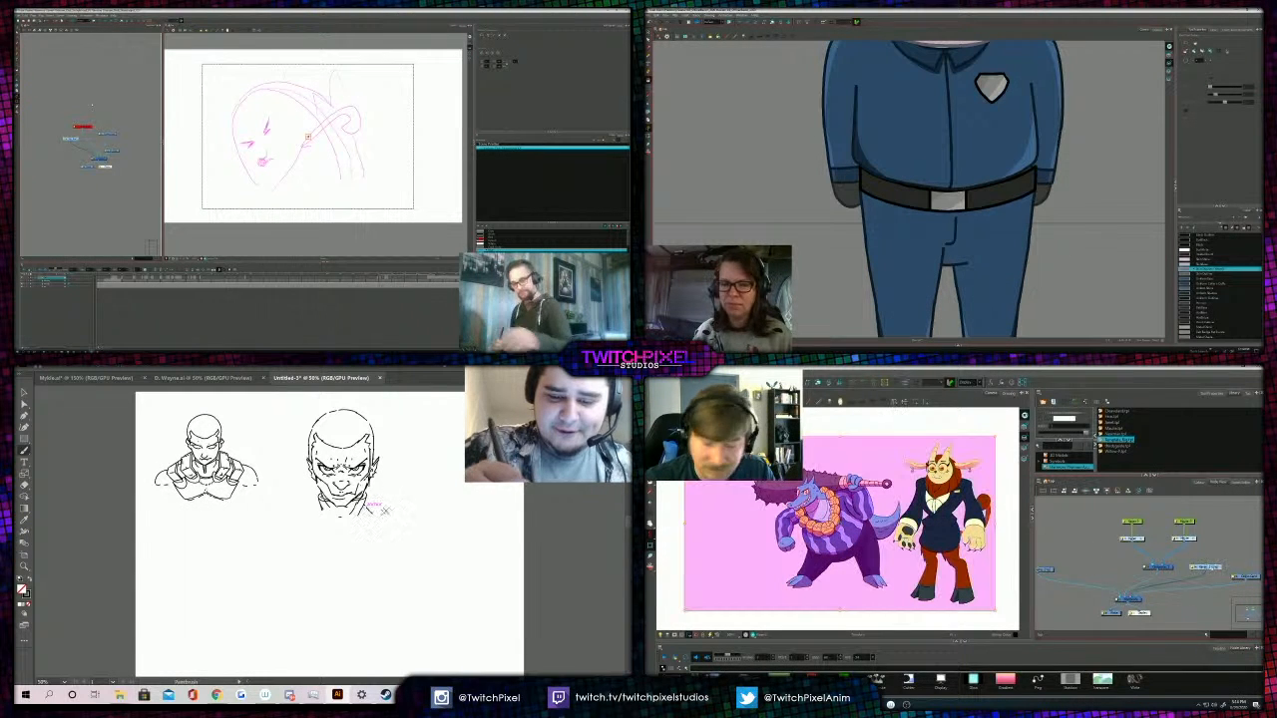
Draw the neck-to-shoulder line on the large head sketch, and enlarge and shift the imported crocodile image beside the goat.
left_click_drag(371, 512, 396, 520)
key("alt+s")
left_click(1143, 586)
scroll(946, 493, "down", 3)
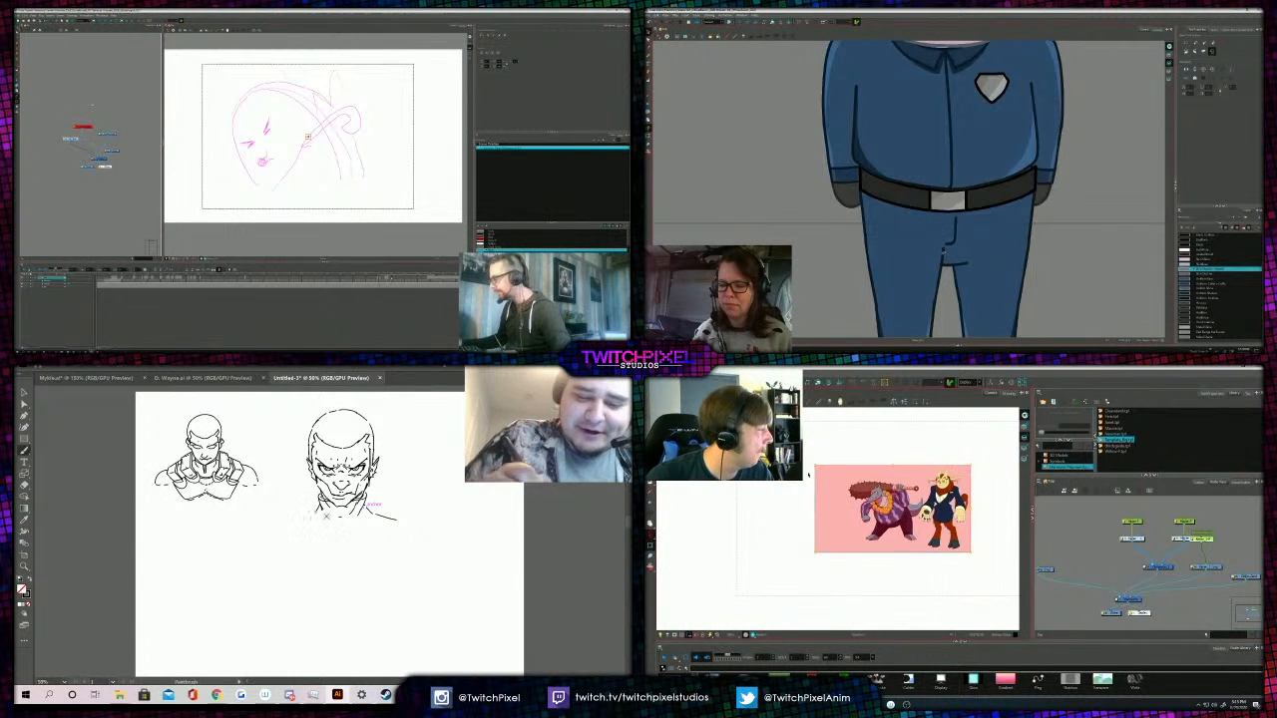
mouse_move(815, 465)
left_mouse_down()
mouse_move(769, 442)
mouse_move(783, 447)
left_mouse_up()
left_click(942, 254)
left_click_drag(893, 509, 899, 501)
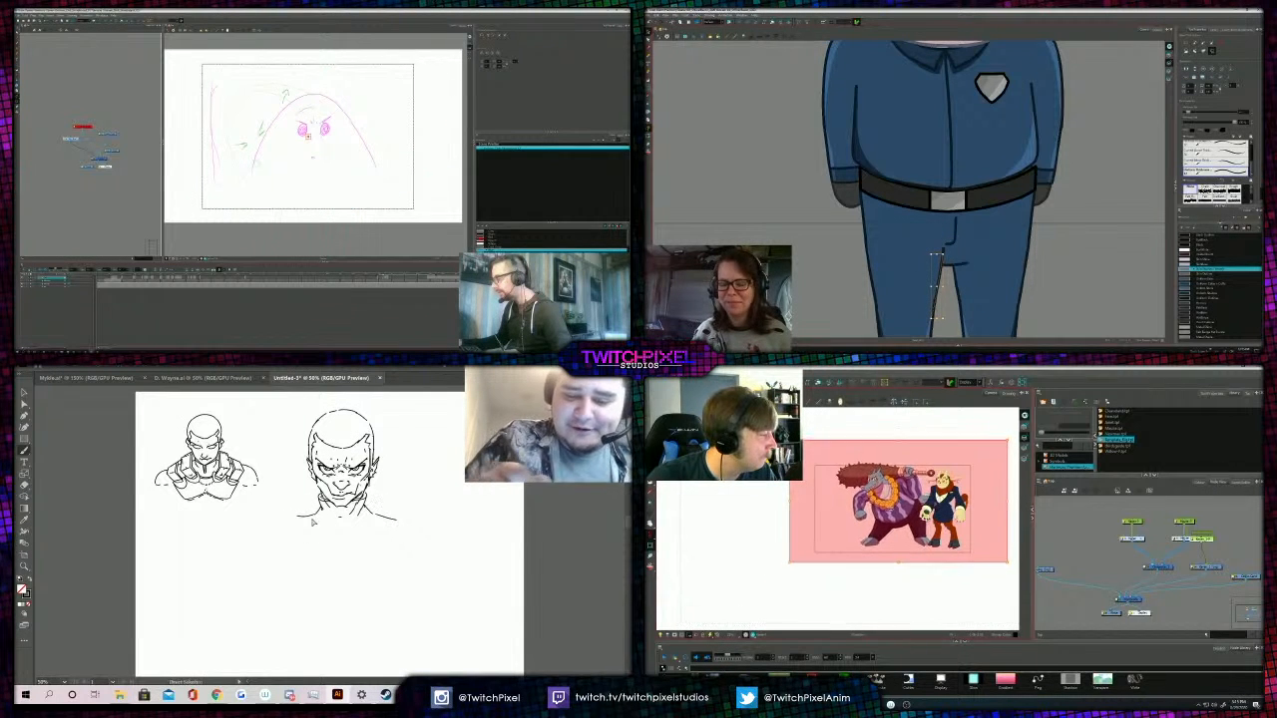
Draw the outer shoulder lines of the large sketch, and delete the small line piece atop the pig officer's inner leg.
left_click(942, 250)
left_click_drag(390, 518, 414, 525)
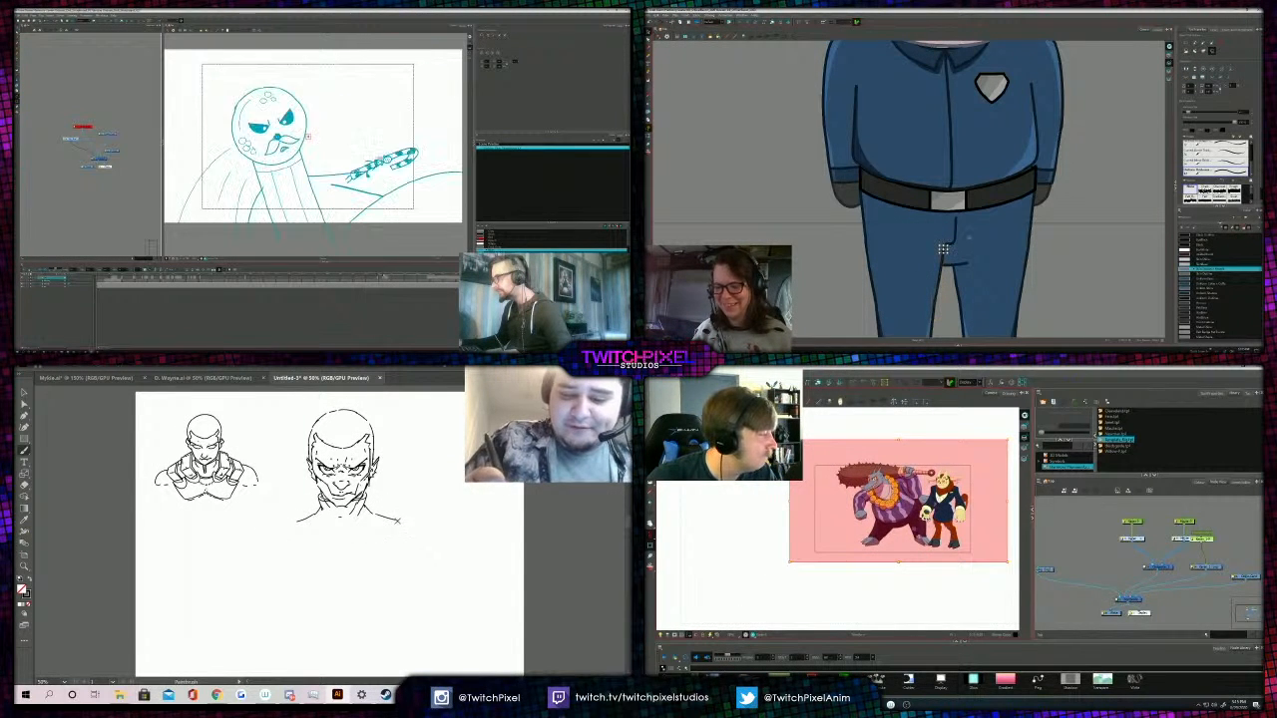
key("Delete")
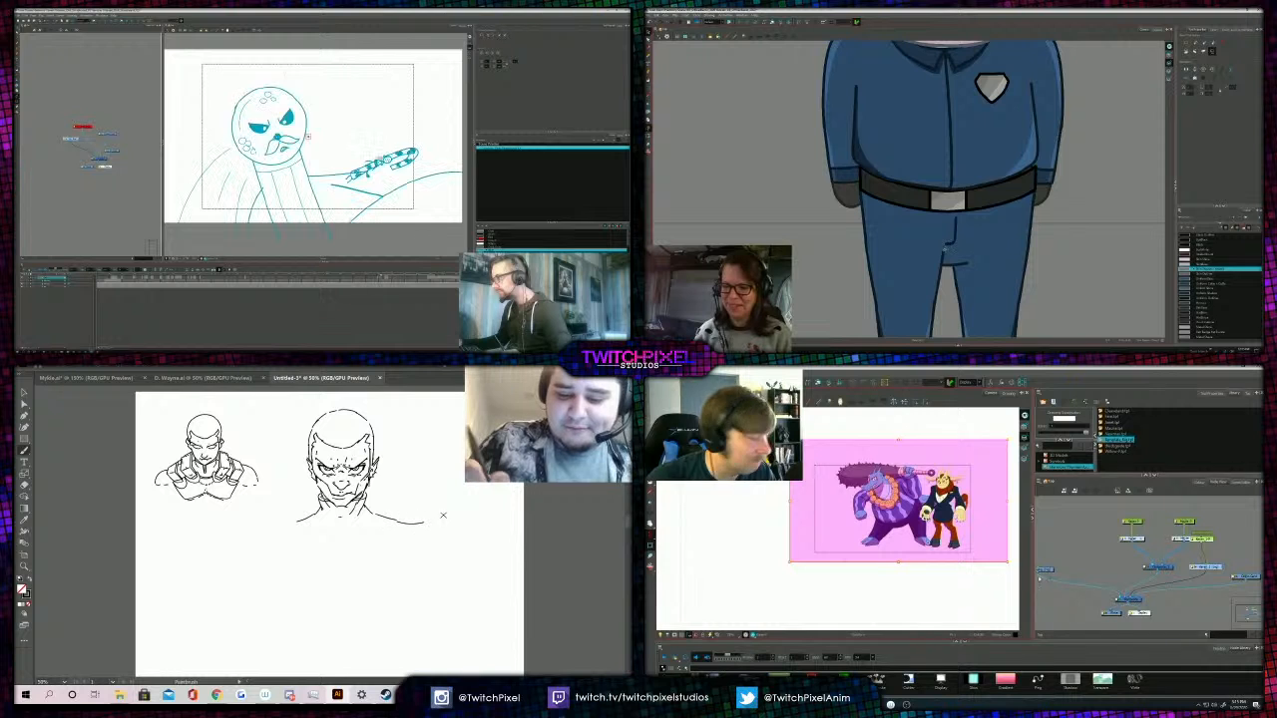
left_click_drag(404, 521, 424, 526)
left_click(938, 286)
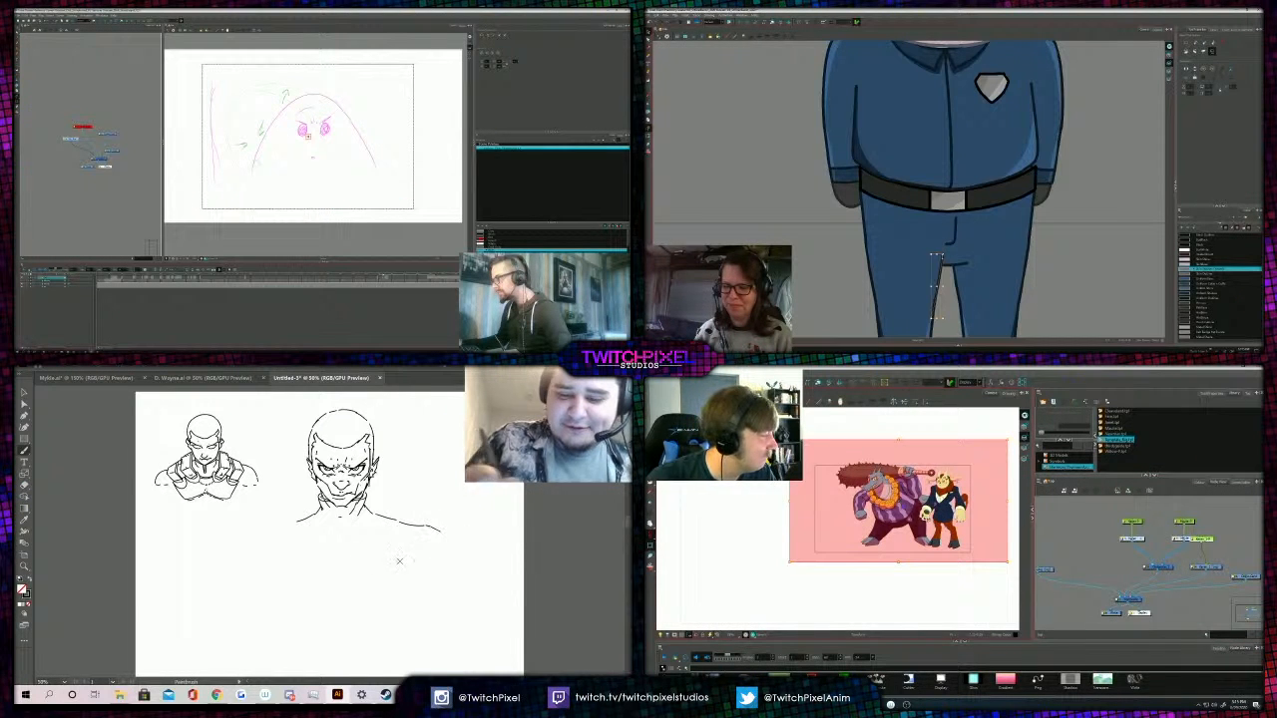
left_click_drag(262, 536, 279, 527)
left_click(938, 286)
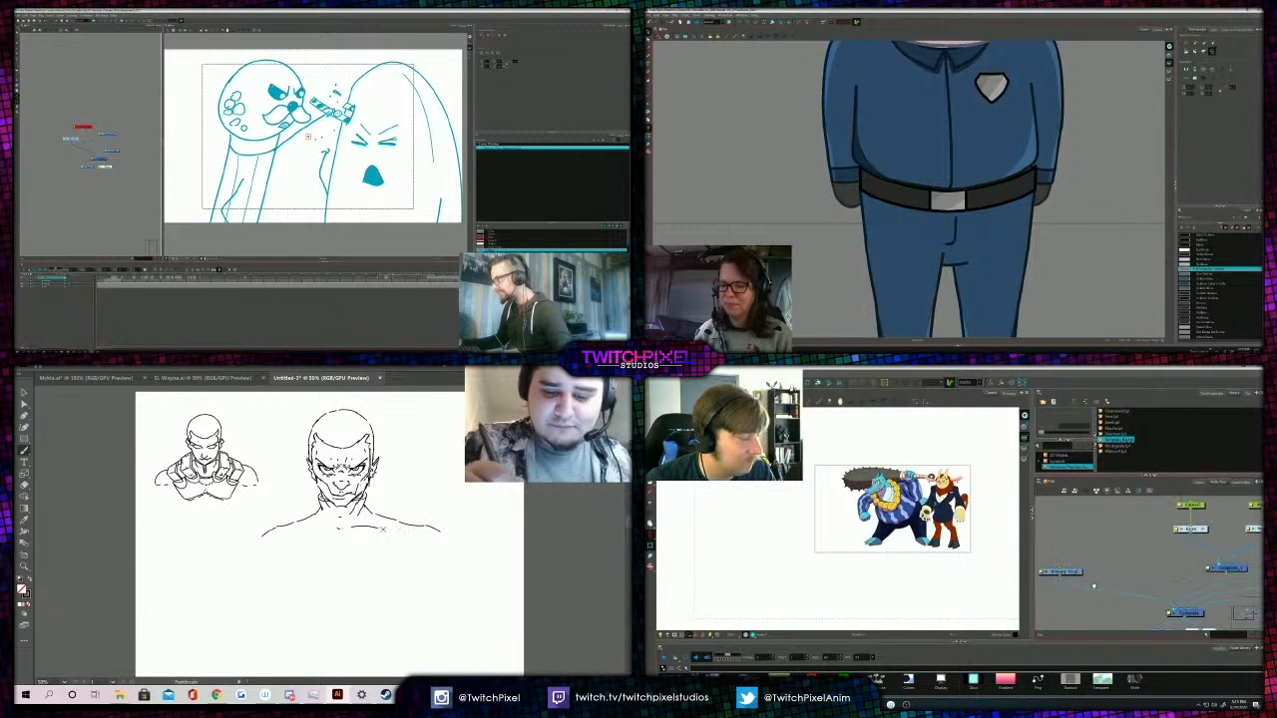
Draw the collarbone line, throat notch, lower chest contour and torso side line below the large head sketch.
left_click_drag(351, 530, 389, 530)
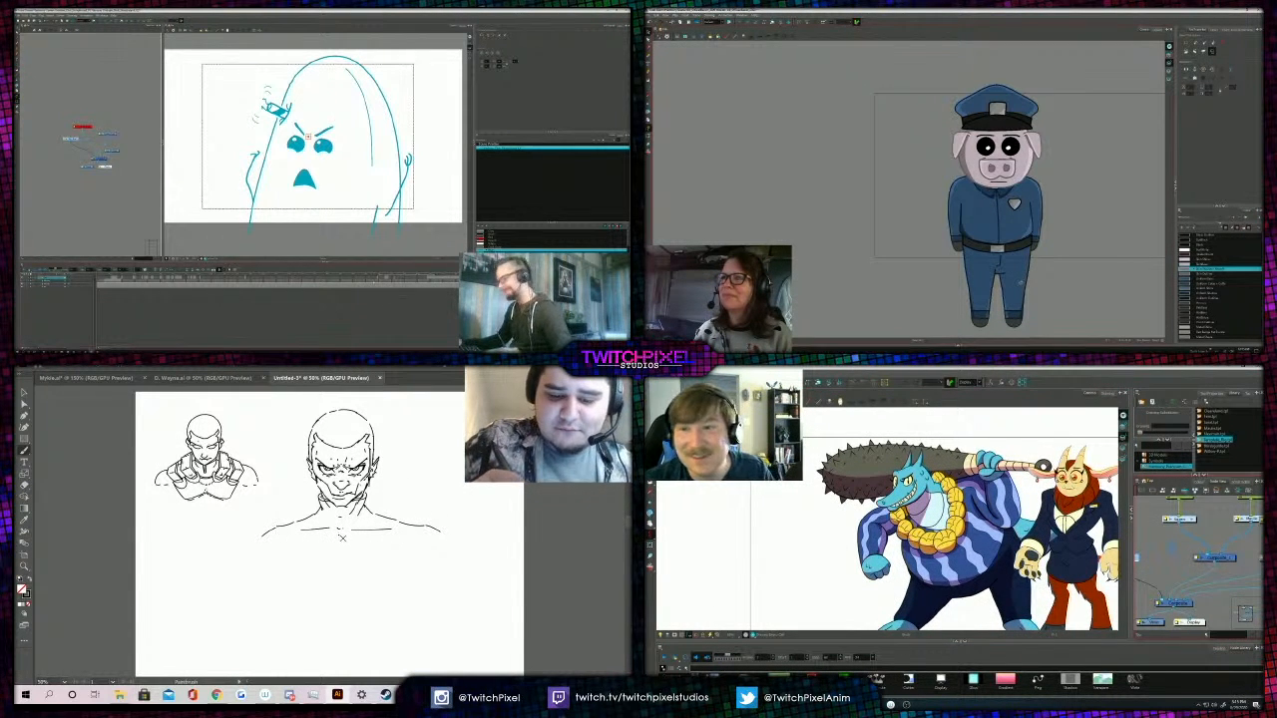
left_click_drag(337, 534, 340, 540)
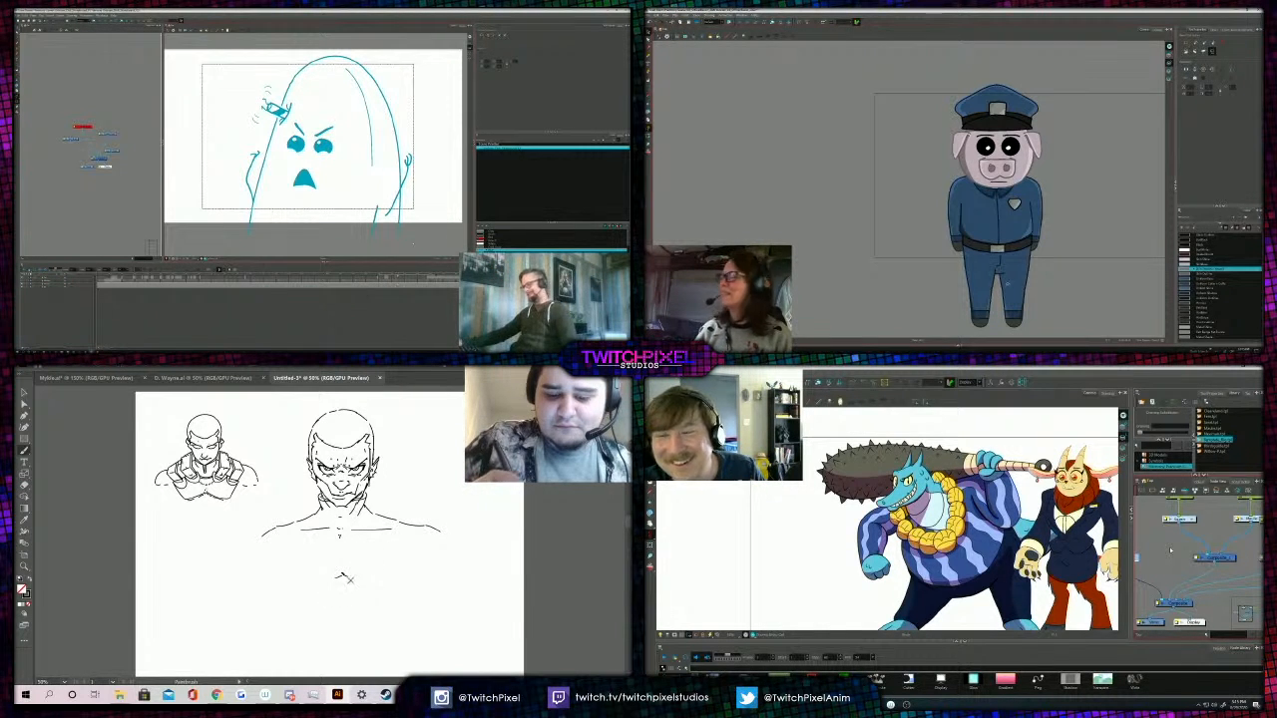
left_click_drag(344, 575, 384, 584)
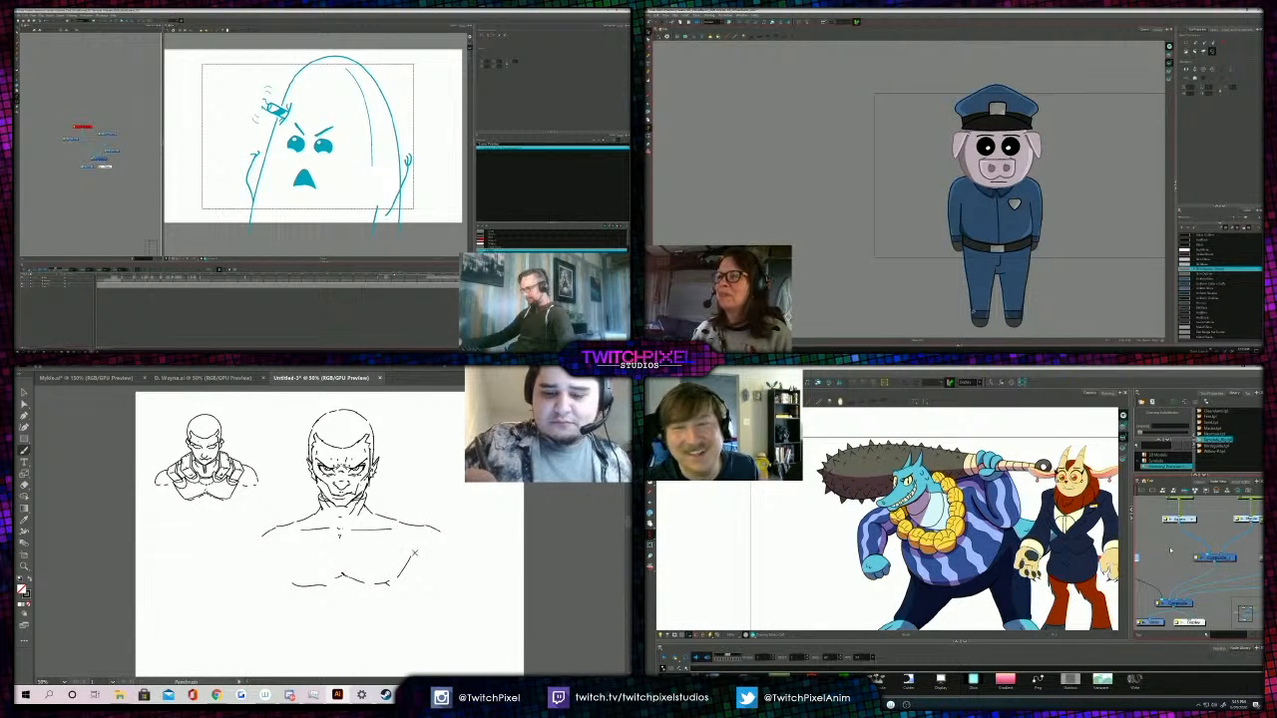
left_click_drag(273, 552, 291, 582)
left_click_drag(424, 524, 454, 534)
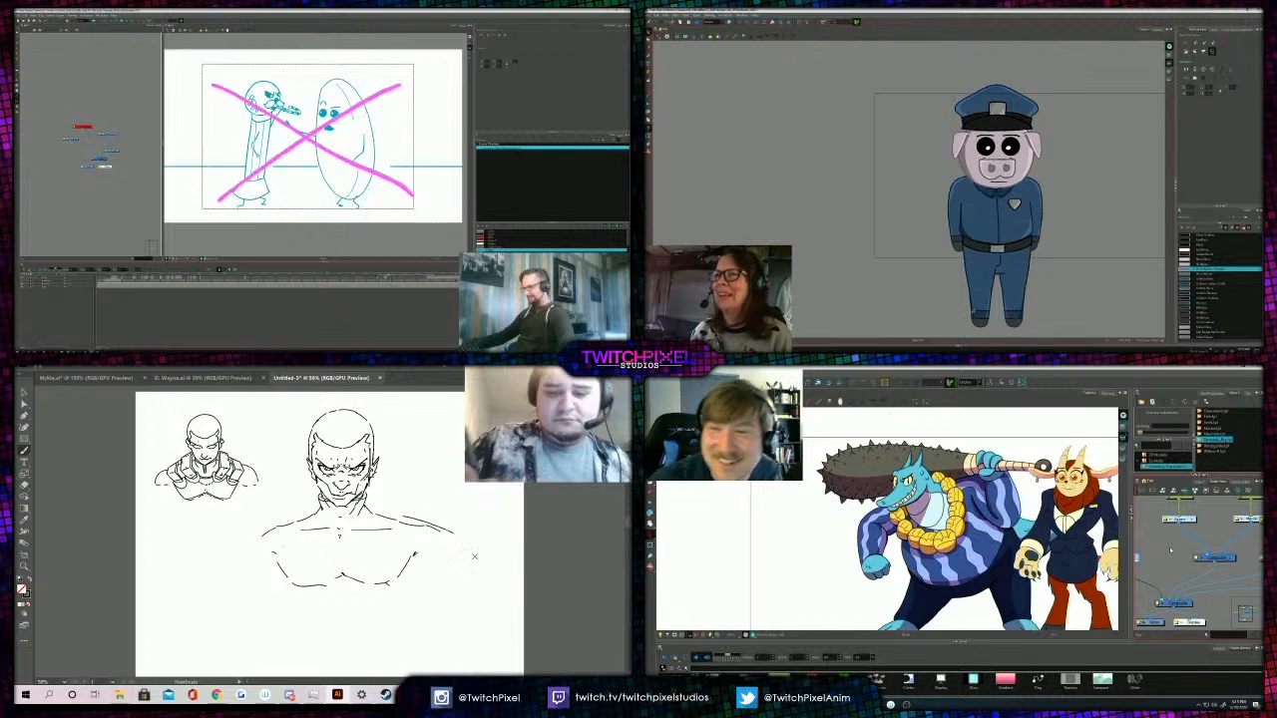
key("ctrl+z")
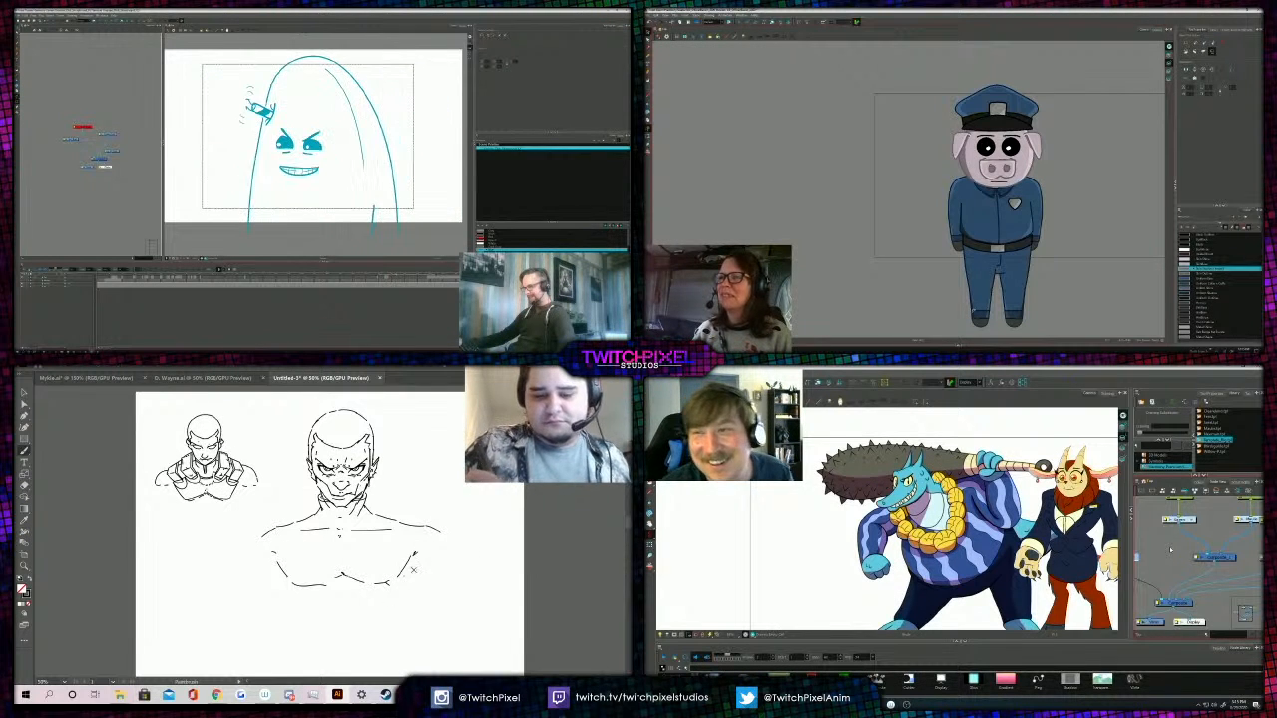
key("ctrl+z")
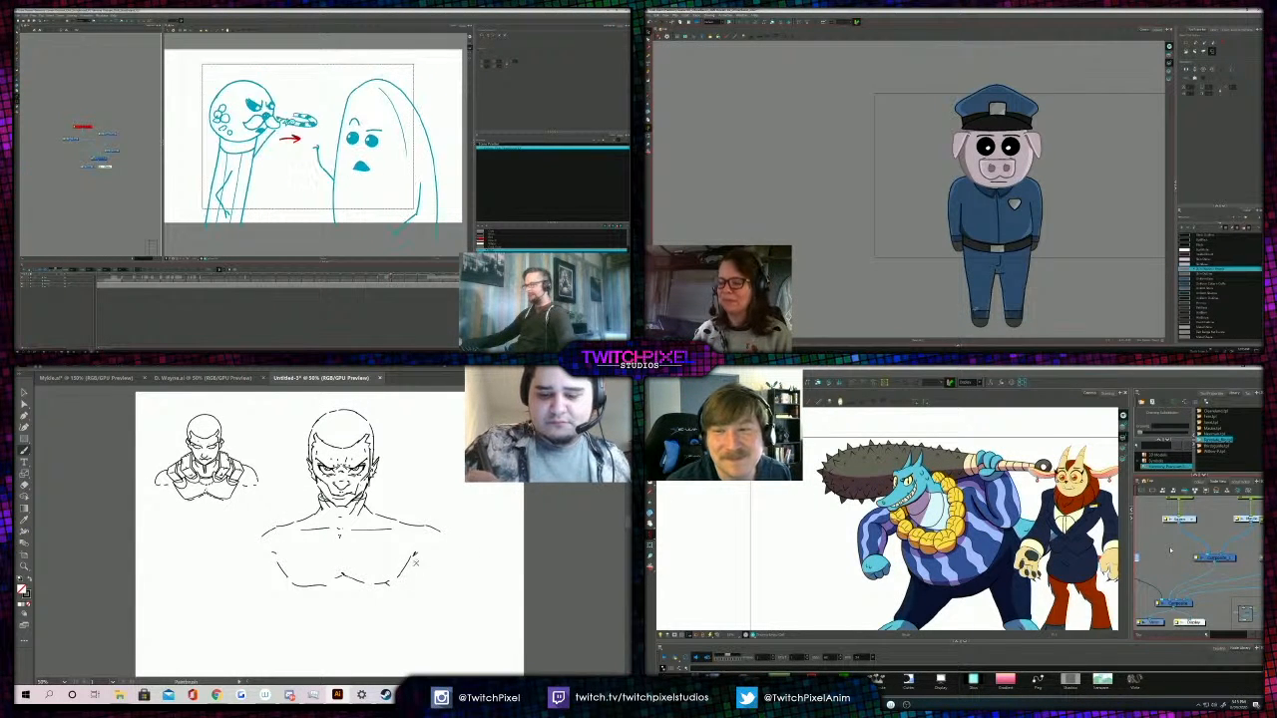
Draw the side contours under both chest muscles and extend one shoulder into a rounded outer curve on the large sketch.
left_click_drag(417, 560, 388, 607)
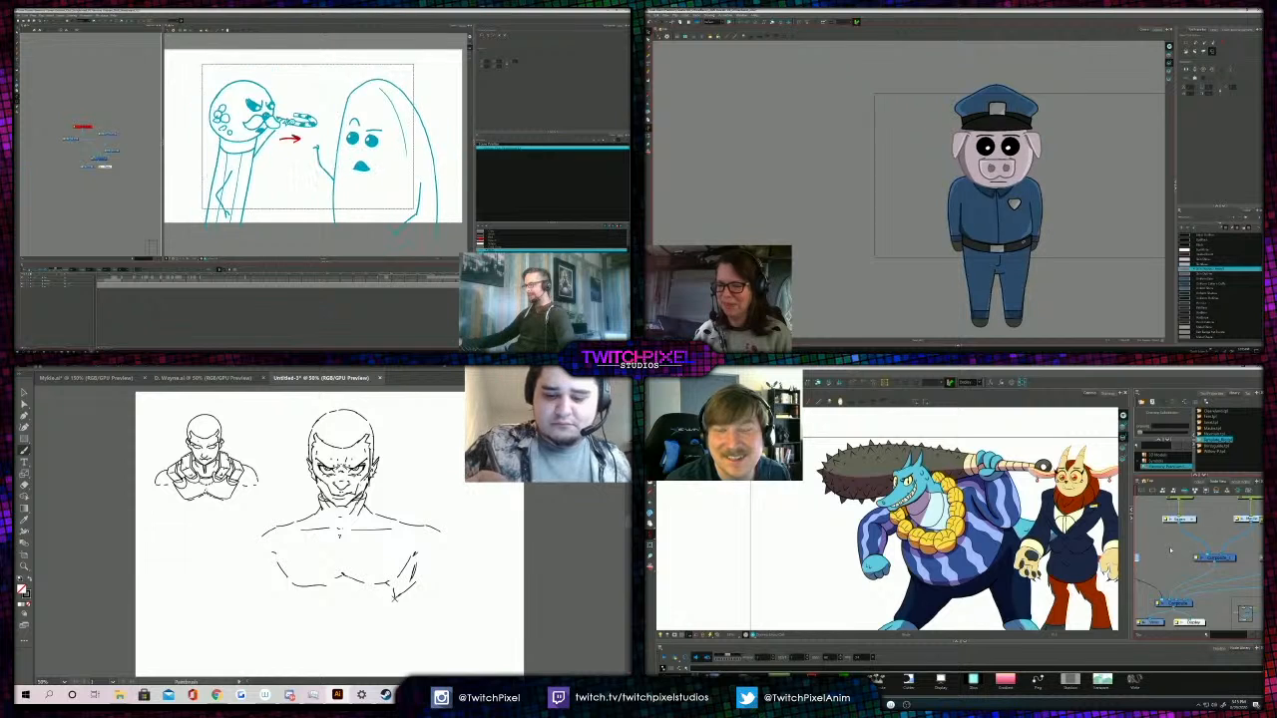
scroll(1030, 238, "up", 5)
mouse_move(269, 567)
left_mouse_down()
mouse_move(276, 597)
mouse_move(292, 601)
left_mouse_up()
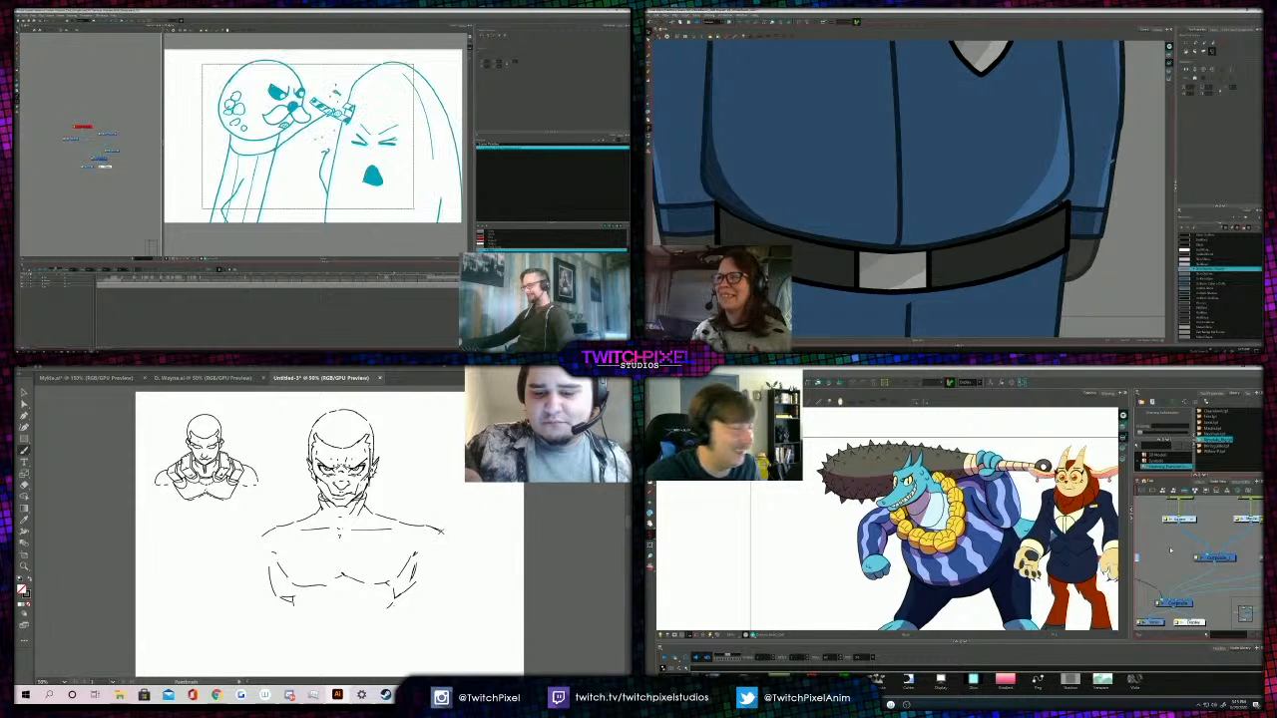
left_click_drag(449, 536, 463, 547)
Remove the last palette from the goat scene's palette list, and round off the remaining shoulder on the large sketch.
left_click_drag(1131, 514, 1102, 514)
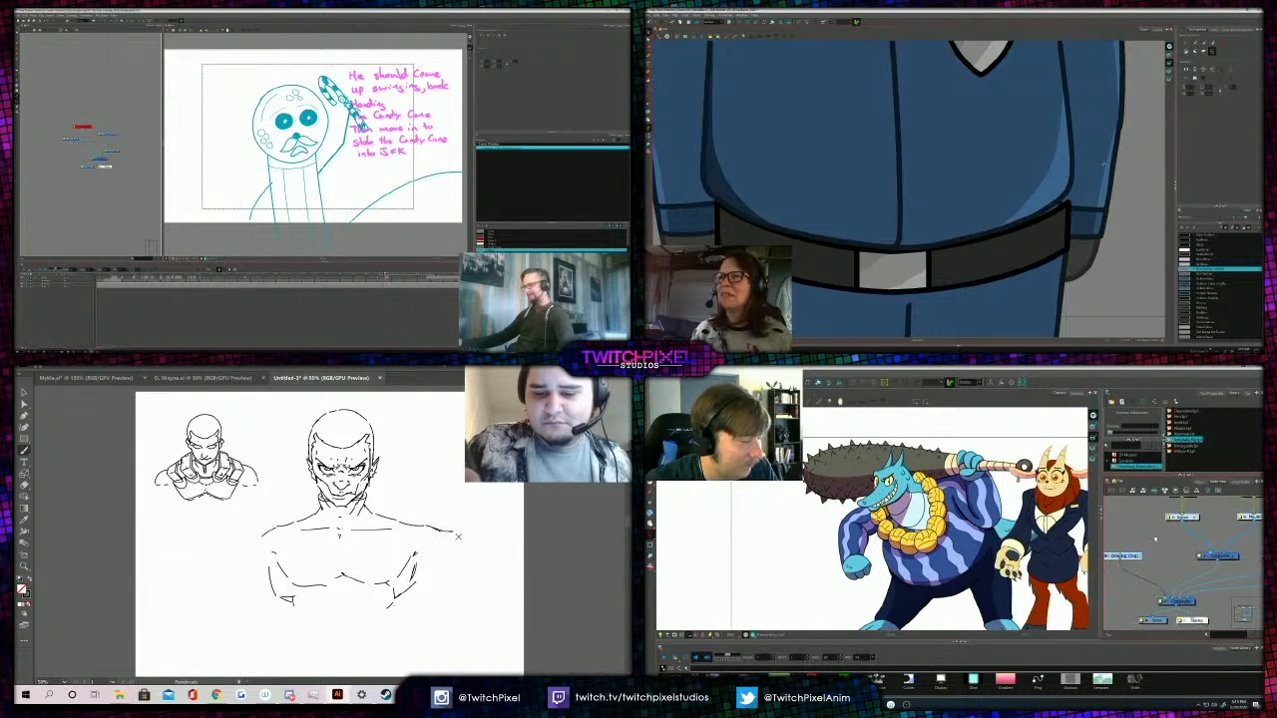
left_click(1199, 482)
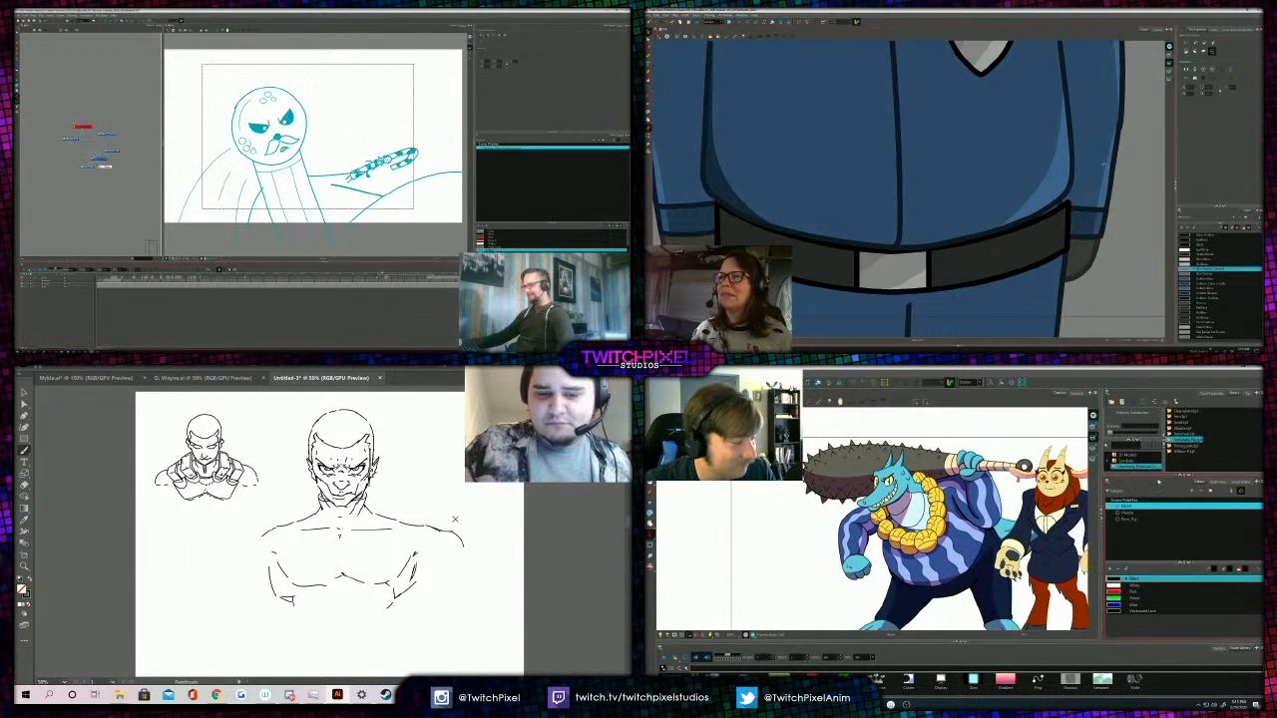
left_click(1133, 605)
left_click_drag(252, 538, 235, 557)
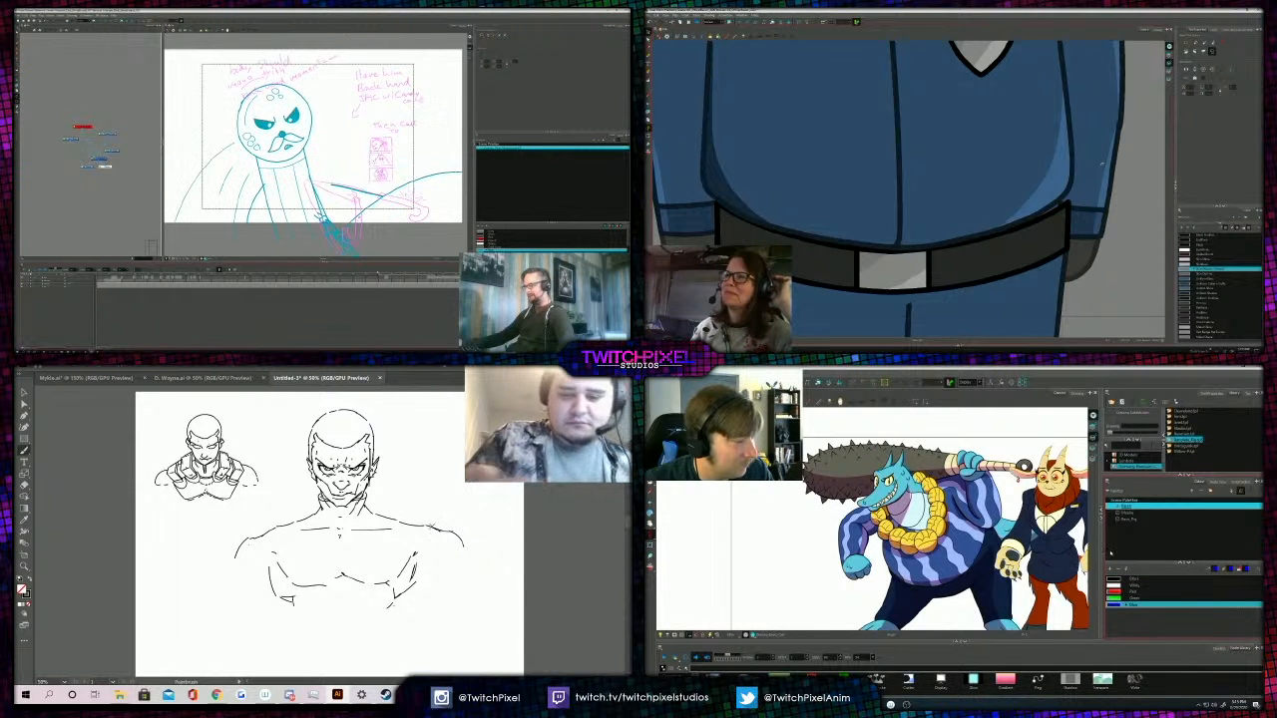
left_click(1124, 519)
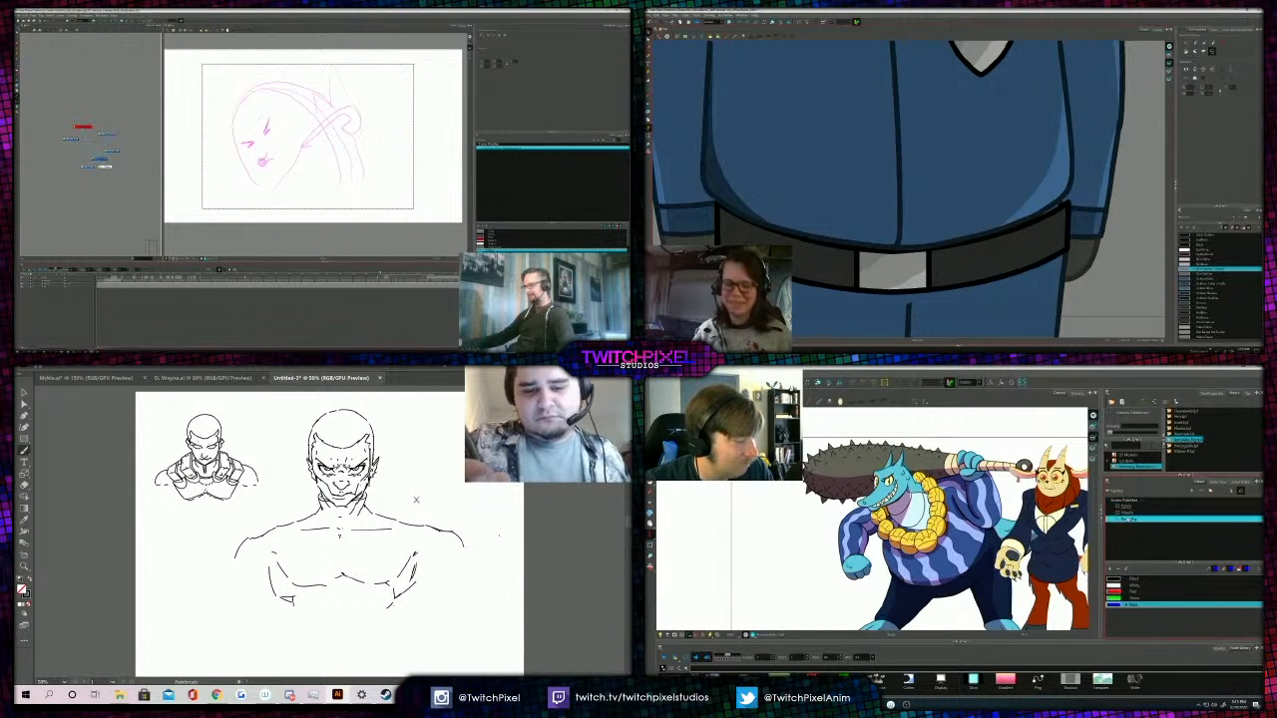
right_click(1124, 520)
left_click(1135, 561)
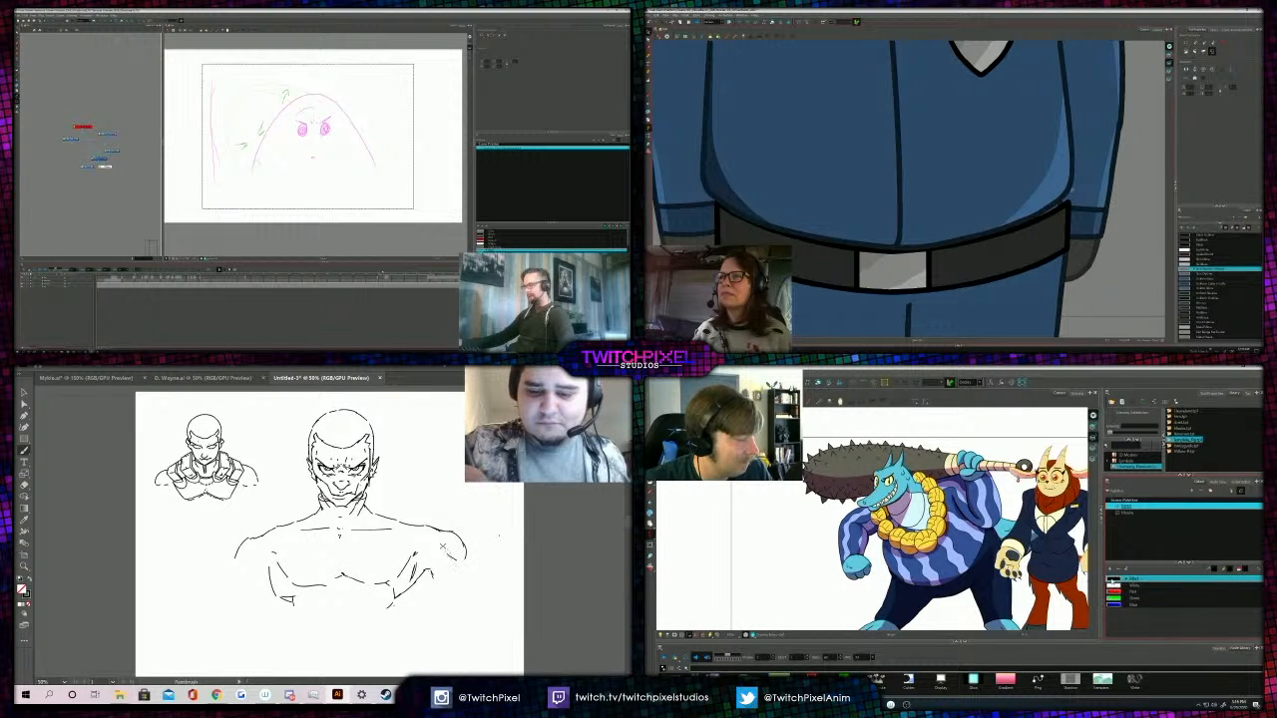
Widen the camera view beside the goat scene's node network, and bring up the brush properties for tracing the crocodile's face.
left_click(1207, 486)
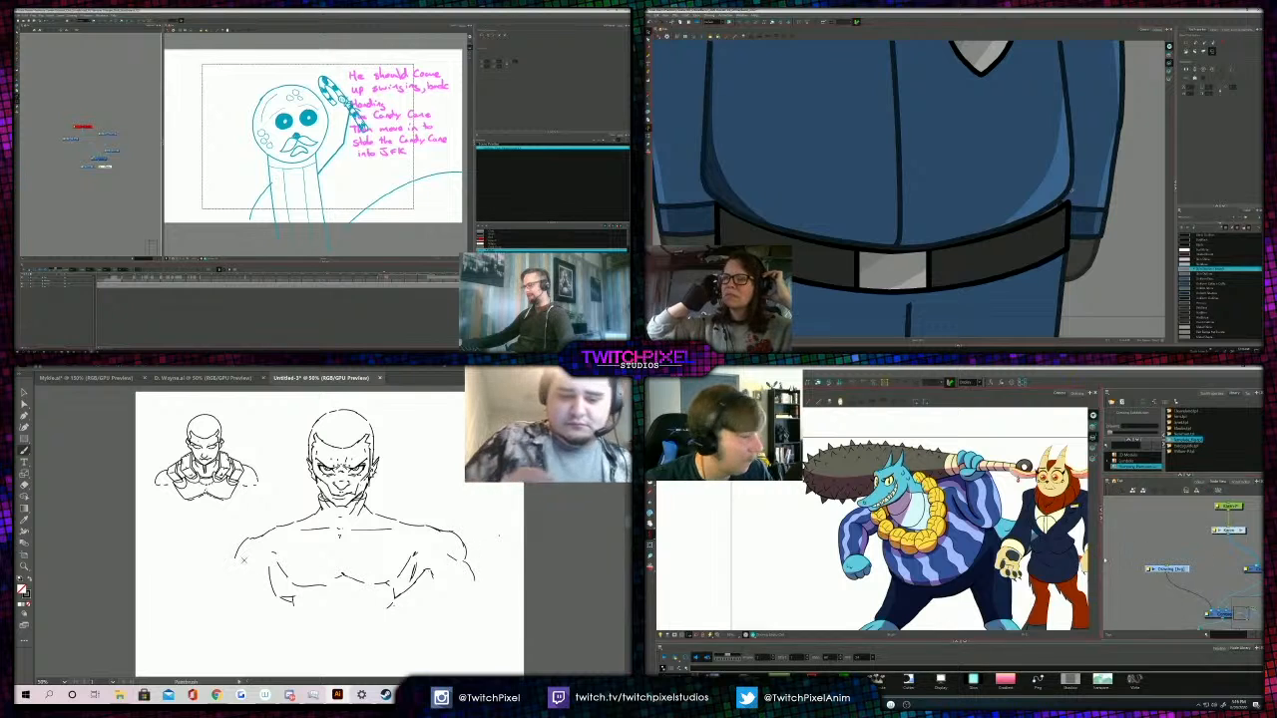
left_click(1202, 484)
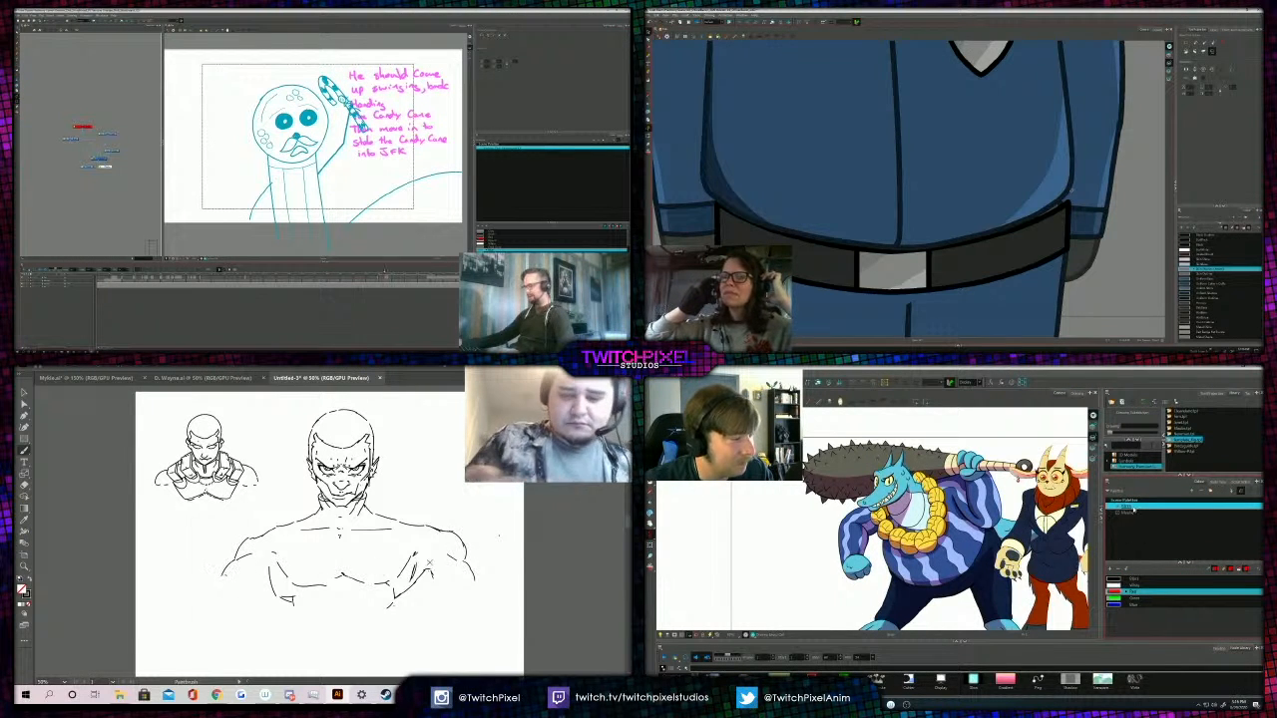
left_click(1217, 482)
scroll(1076, 487, "up", 2)
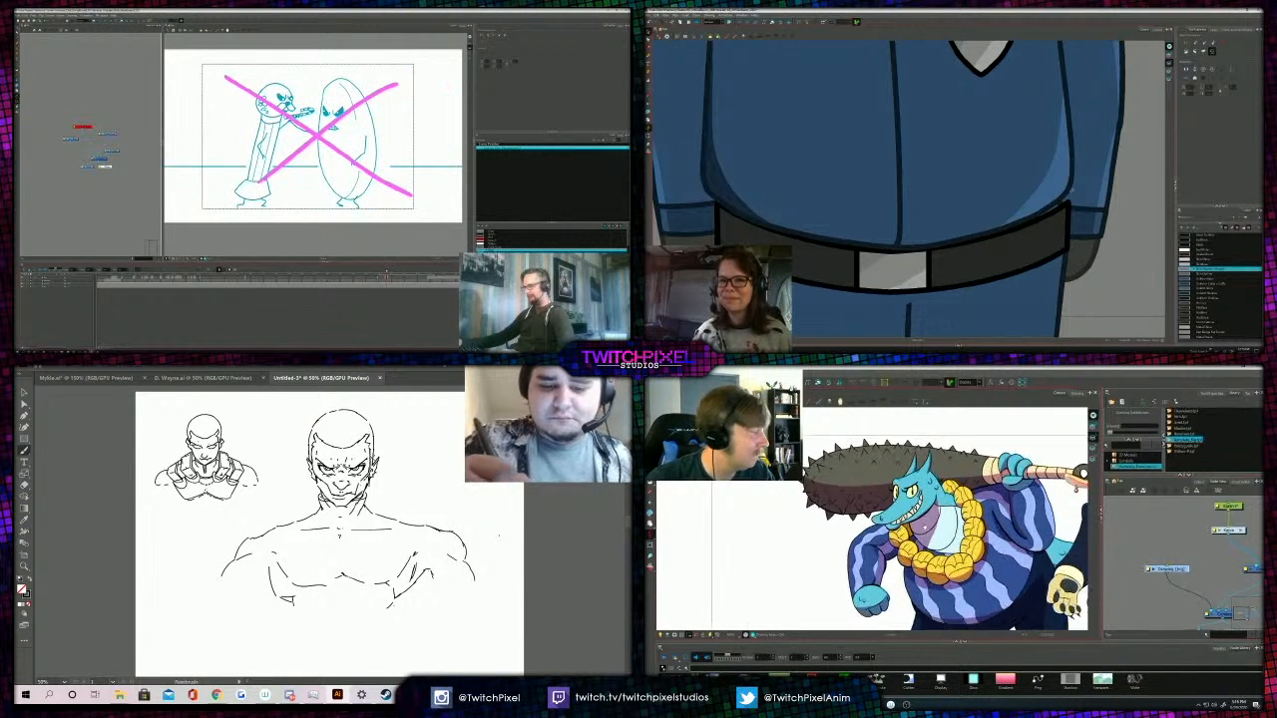
scroll(916, 519, "up", 2)
left_click_drag(1102, 513, 1130, 513)
left_click(1211, 393)
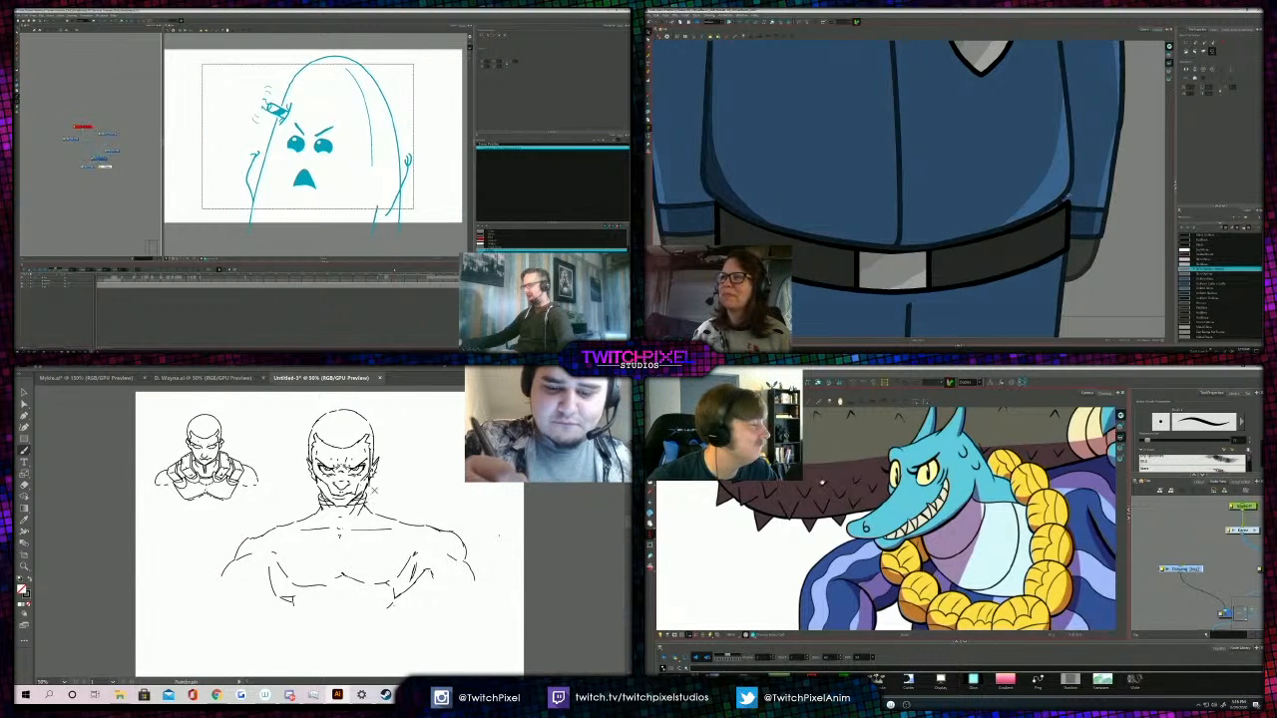
scroll(953, 454, "up", 3)
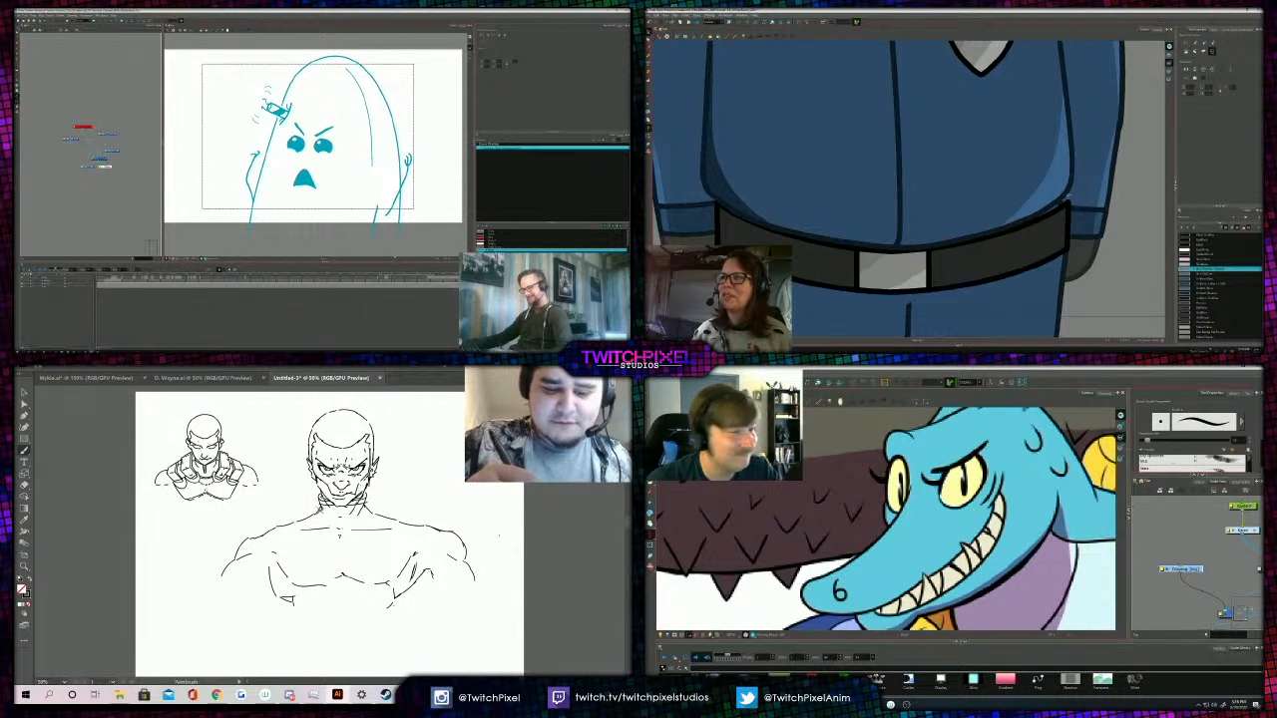
scroll(898, 449, "up", 3)
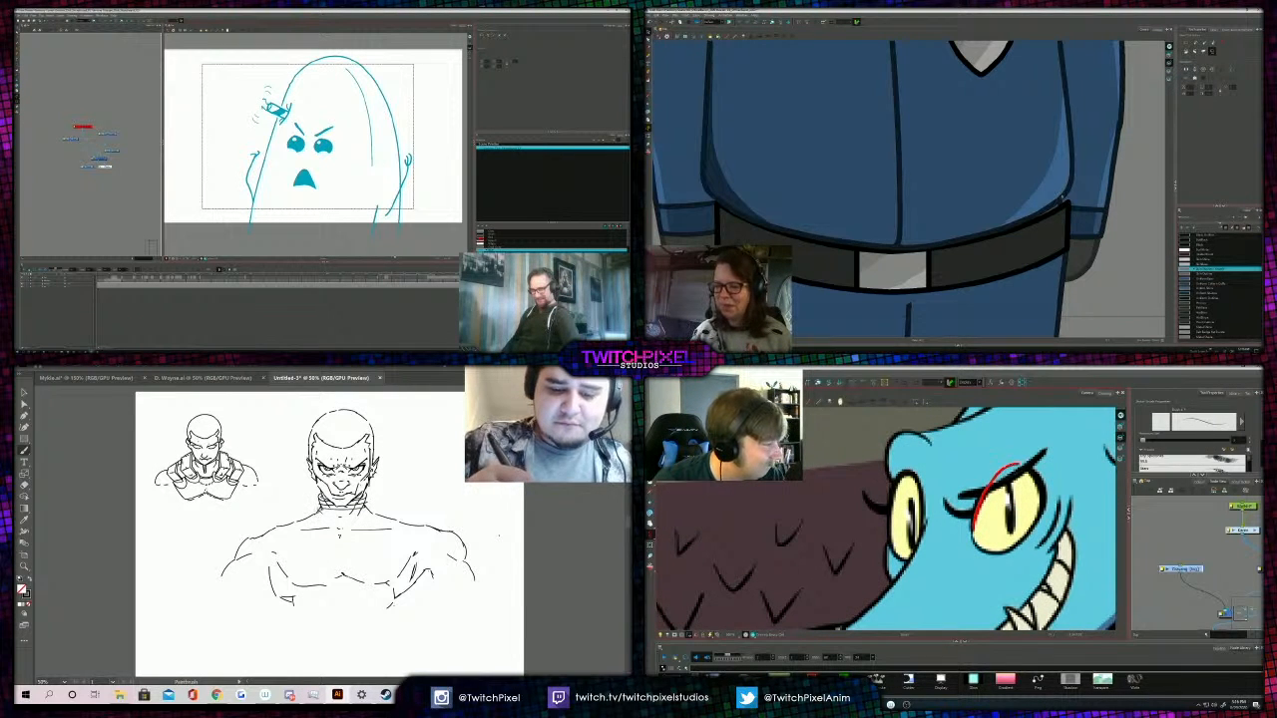
Outline the crocodile's larger eye in red, and delete the line piece at the corner of the pig officer's belly.
left_click(1061, 200)
left_click_drag(1017, 464, 1043, 479)
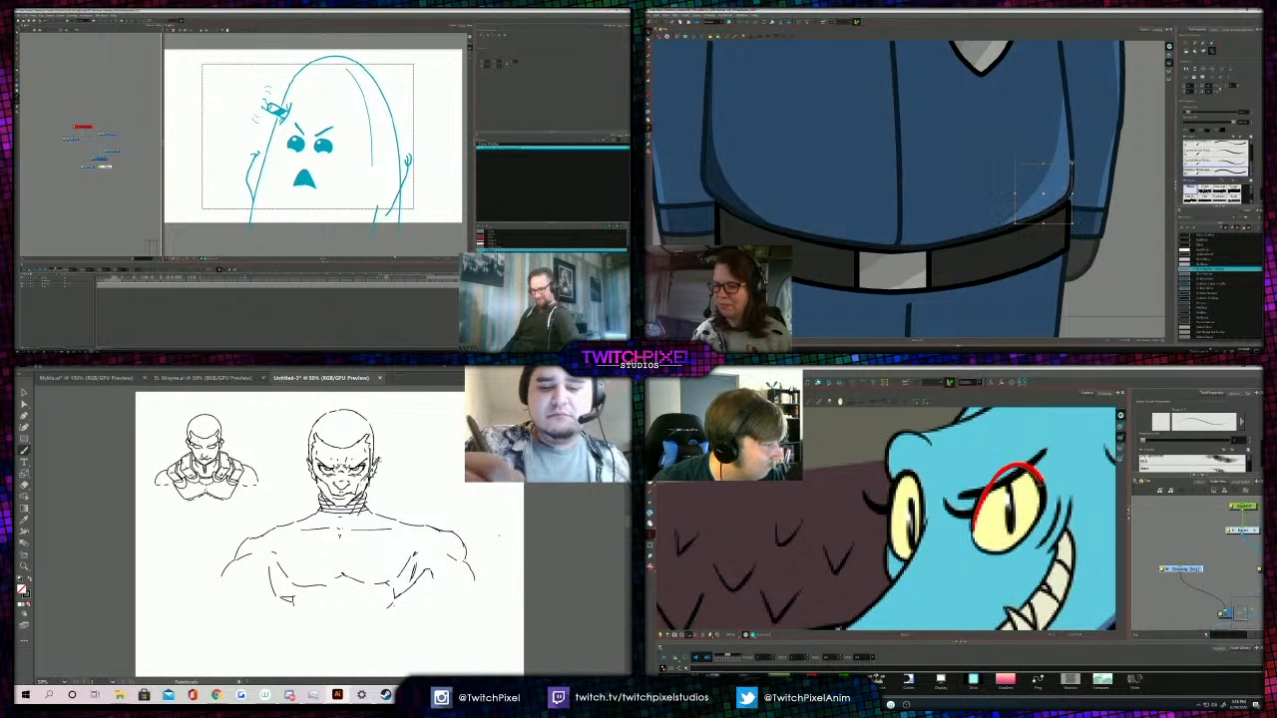
key("Delete")
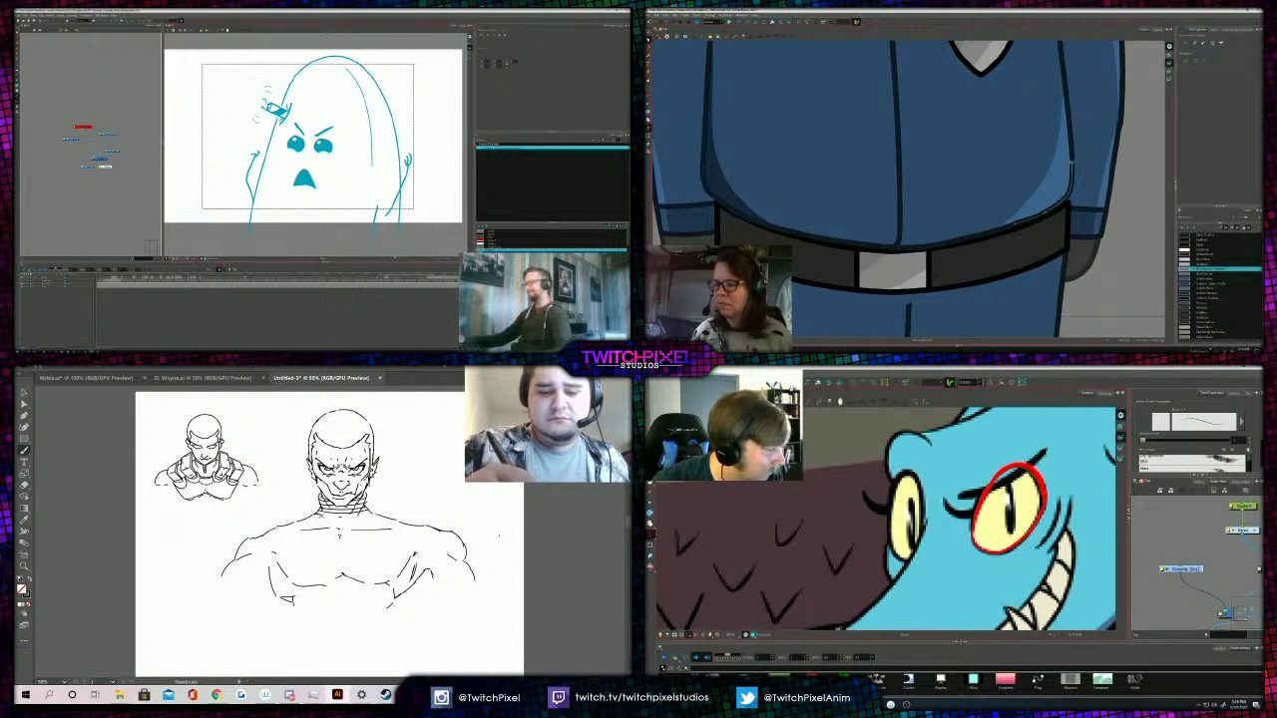
left_click(1045, 211)
Add neck lines below the large head sketch, and trace the crocodile's brow and the creases beside its larger eye in red.
left_click_drag(335, 515, 359, 517)
left_click_drag(1040, 495, 1053, 547)
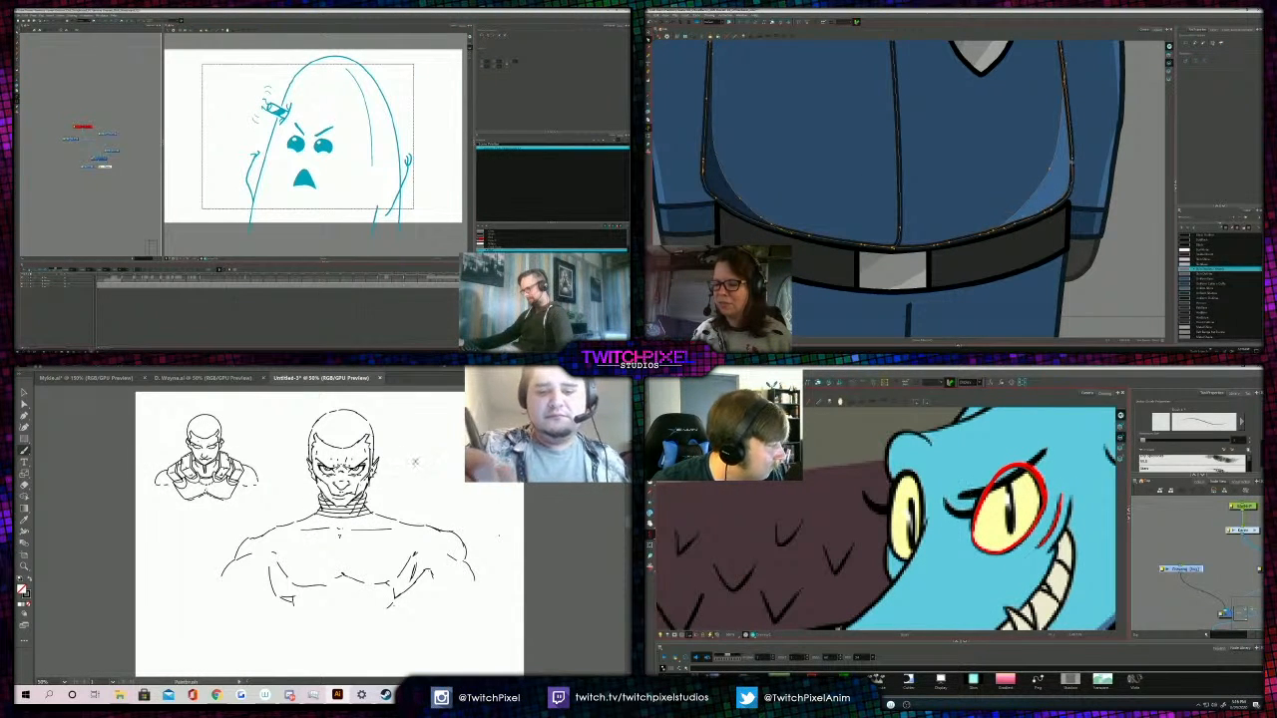
key("alt+s")
mouse_move(948, 504)
left_mouse_down()
mouse_move(974, 515)
mouse_move(983, 550)
left_mouse_up()
left_click(1051, 170)
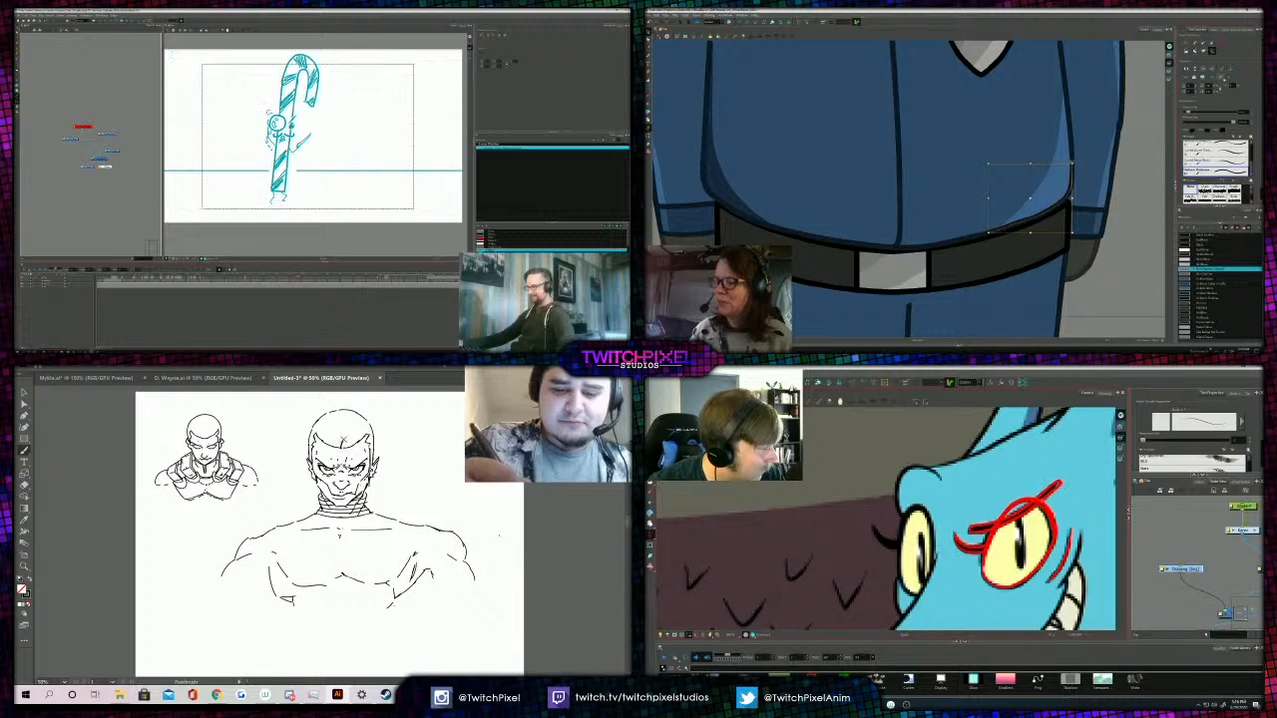
key("ctrl+z")
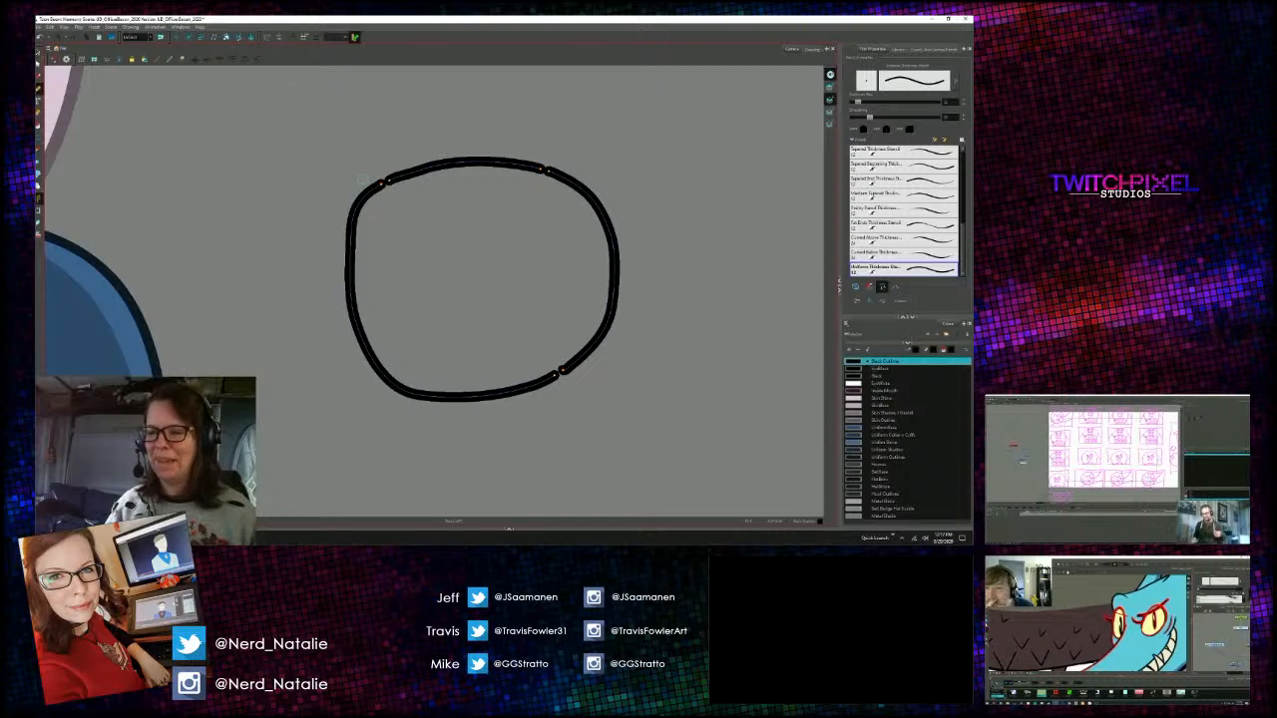
Examine the gaps between the stroke ends of the rounded black outline beside the pig officer.
scroll(361, 177, "up", 2)
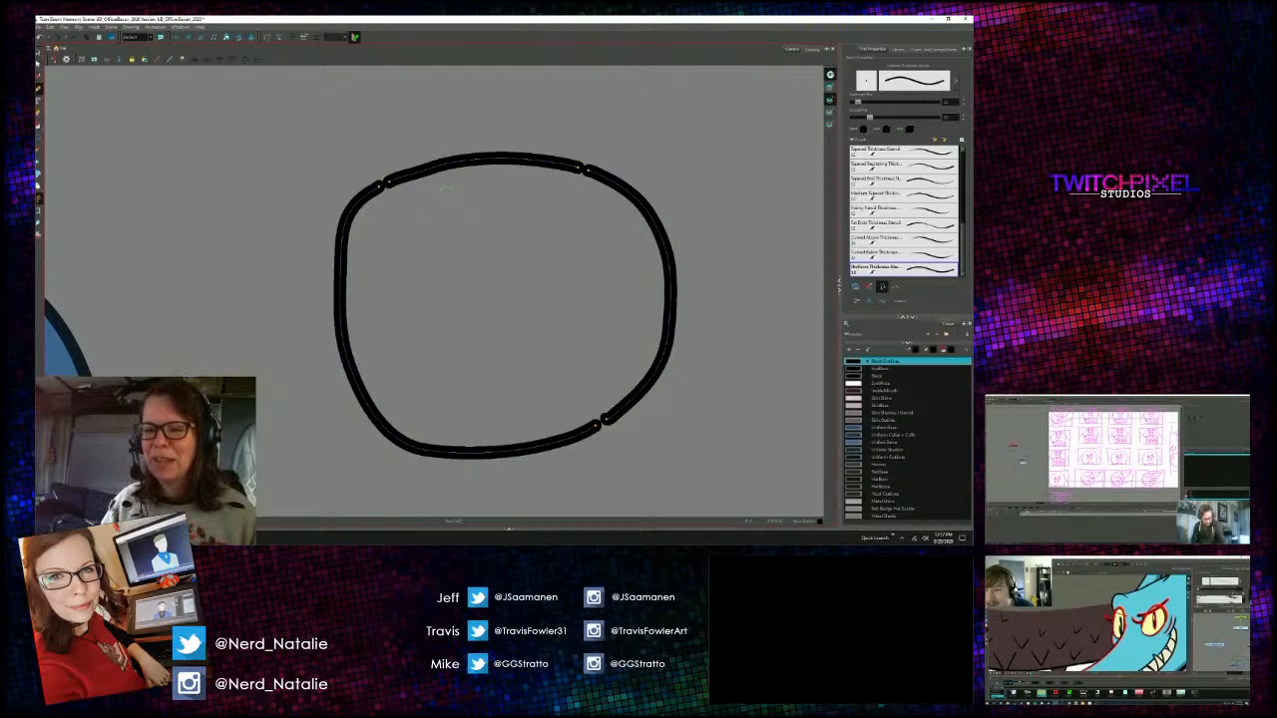
key("2")
key("2")
key("2")
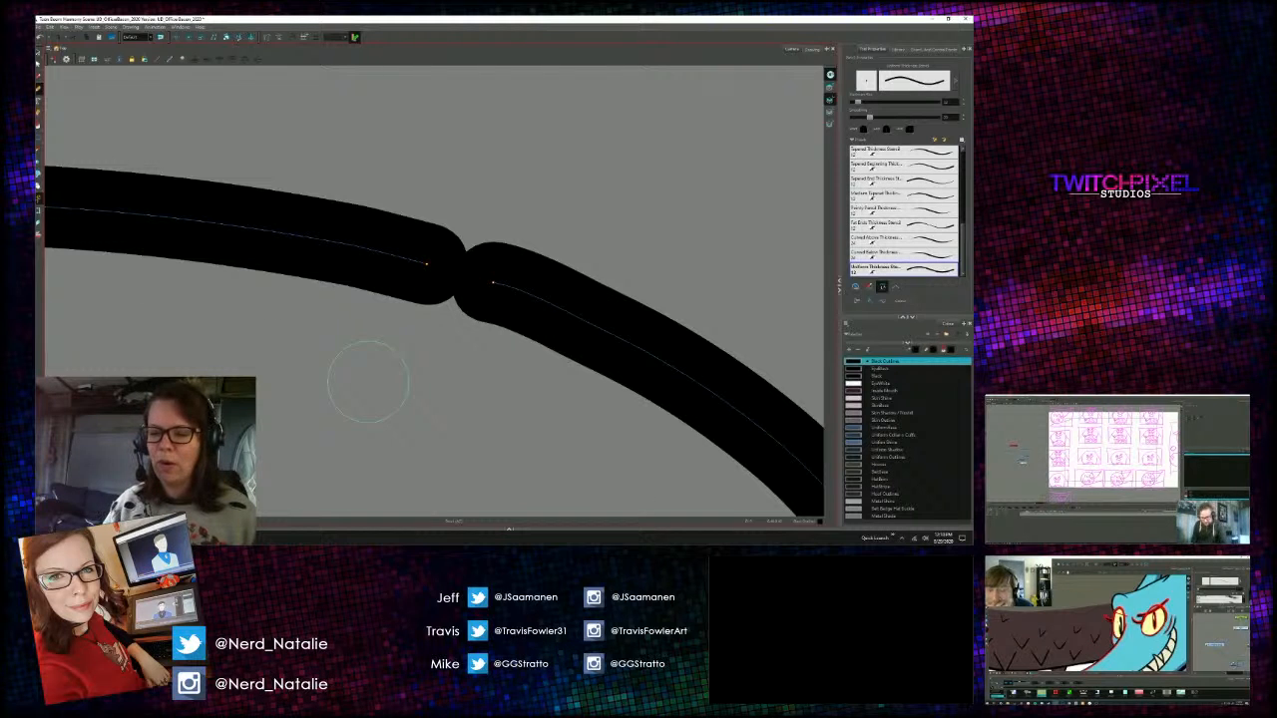
scroll(363, 383, "down", 2)
scroll(365, 380, "down", 1)
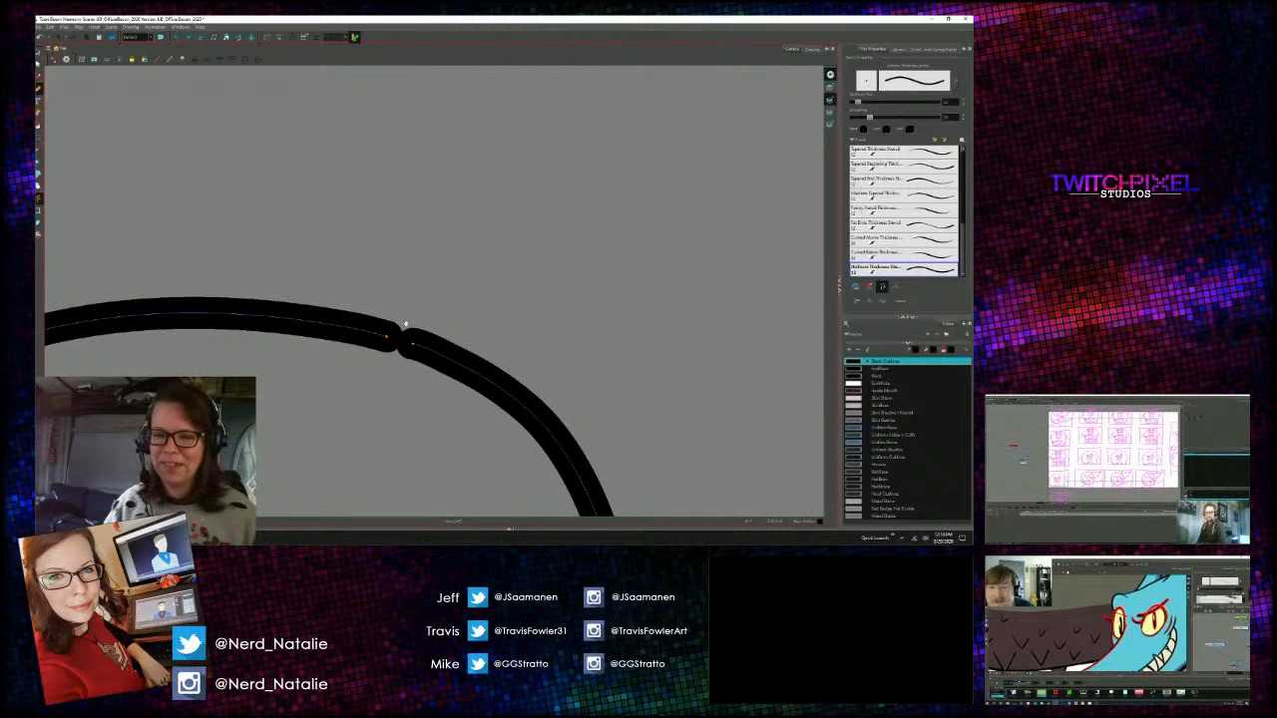
scroll(399, 329, "down", 1)
scroll(451, 261, "down", 2)
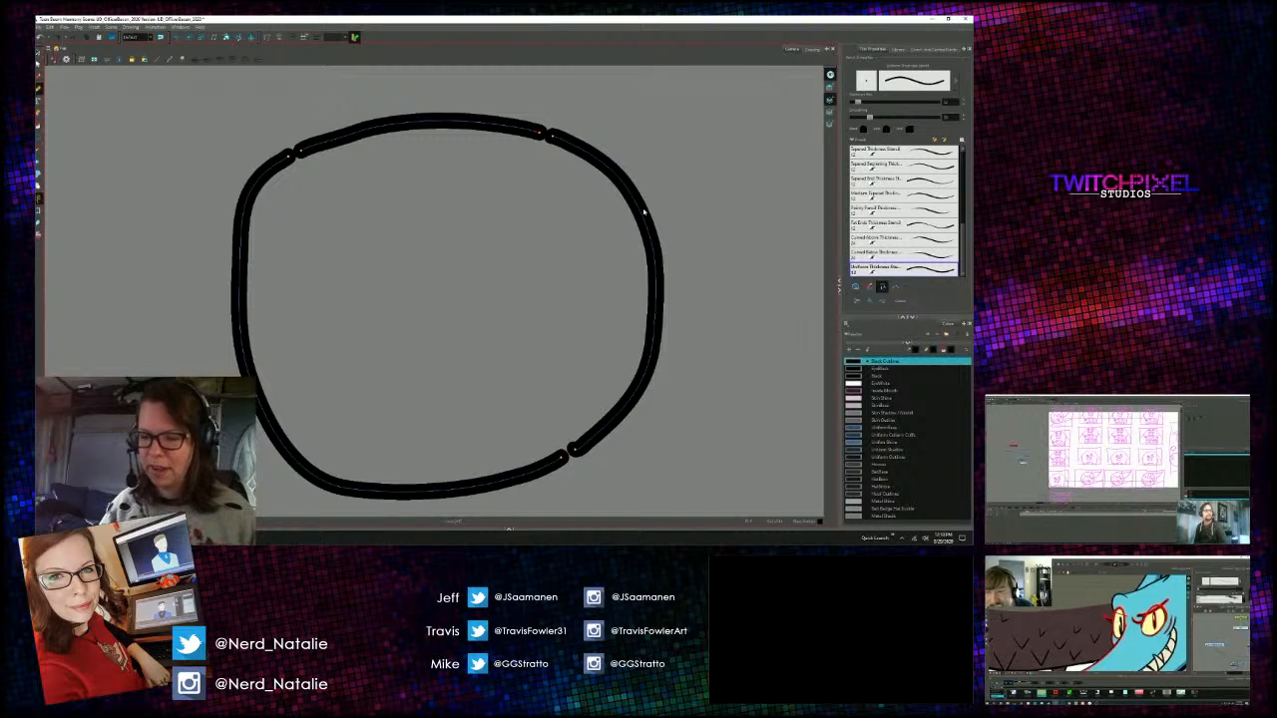
Close the gaps in the rounded black outline with the Close Gap size set to its maximum.
key("alt+c")
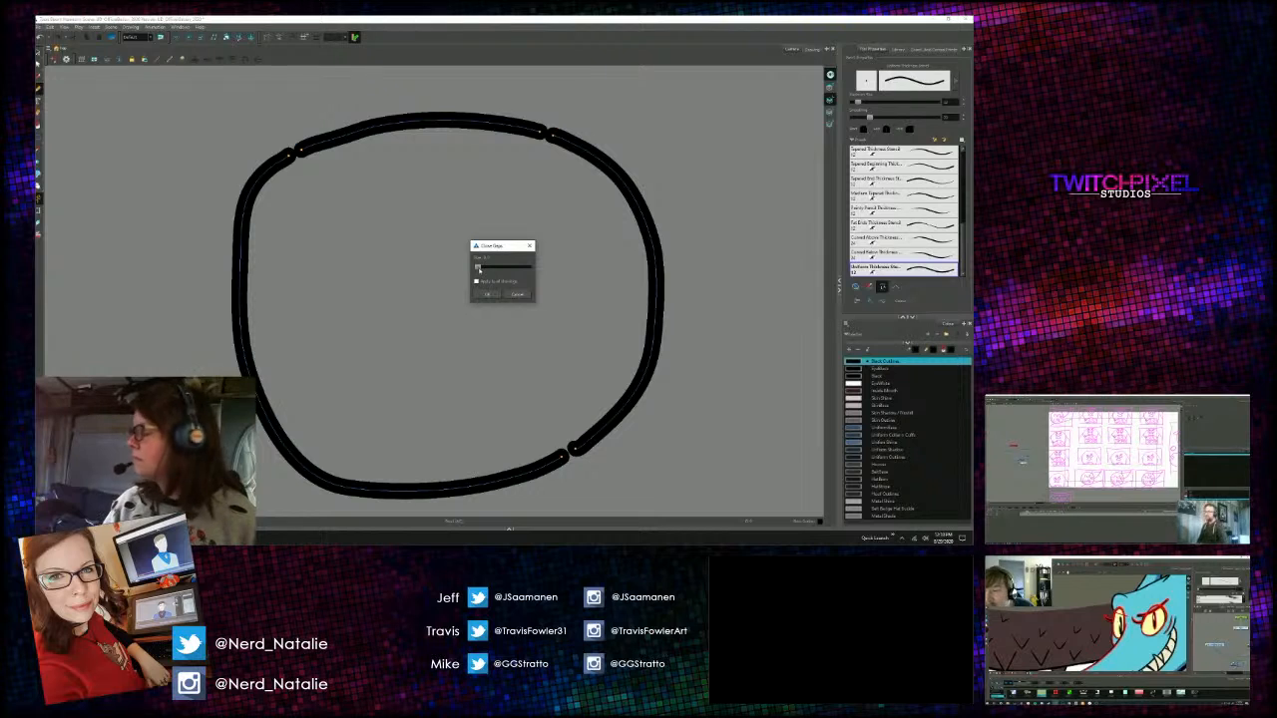
left_click_drag(480, 270, 534, 268)
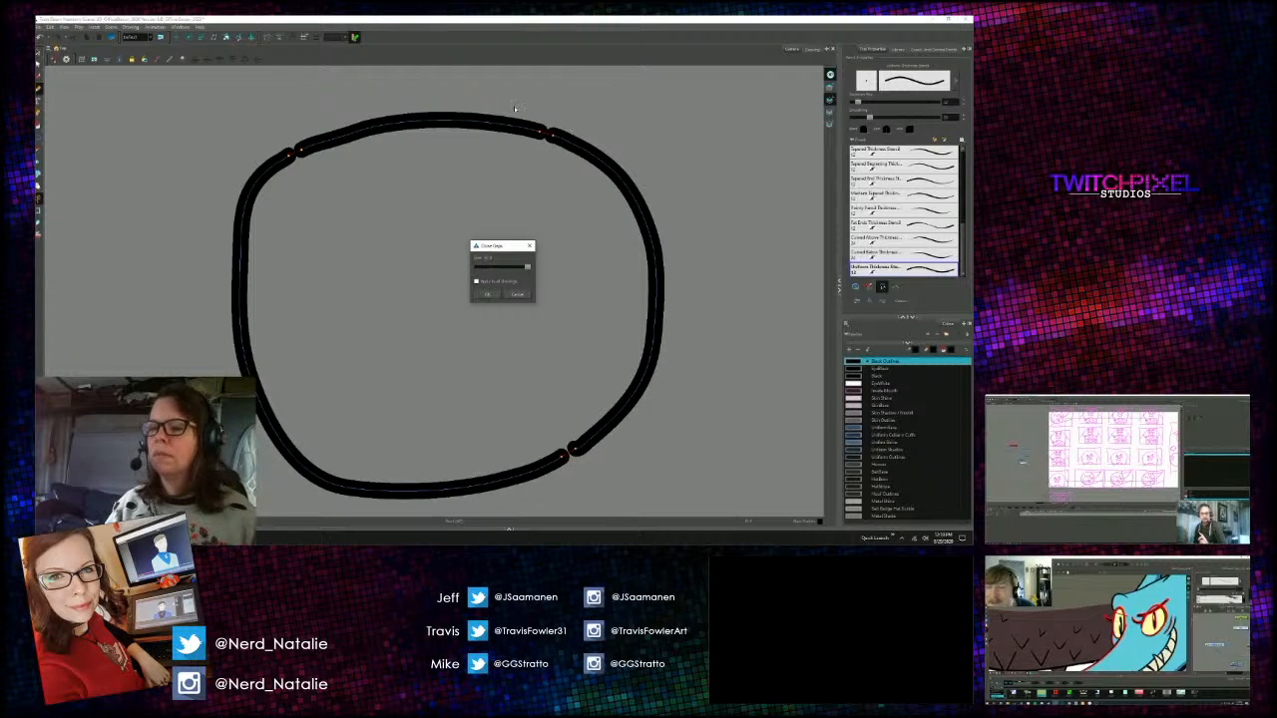
left_click(489, 295)
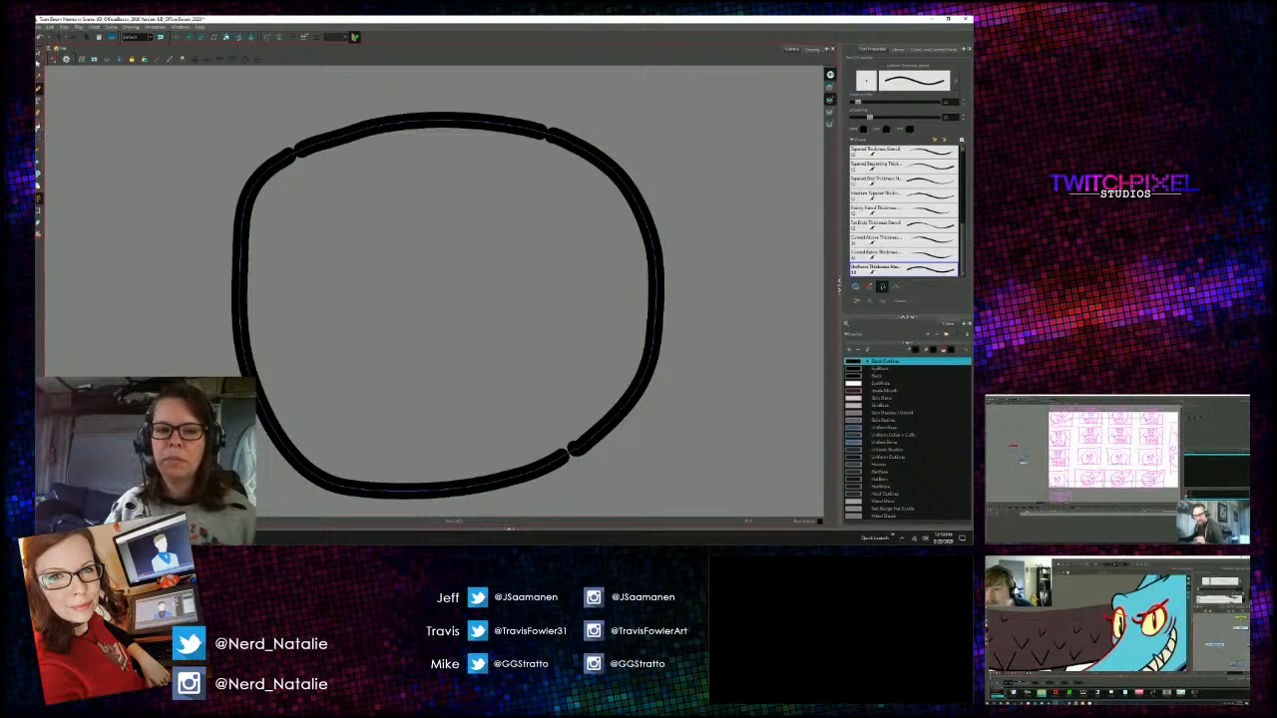
Fill the rounded black outline with the pale pink skin colour.
left_click_drag(39, 165, 60, 174)
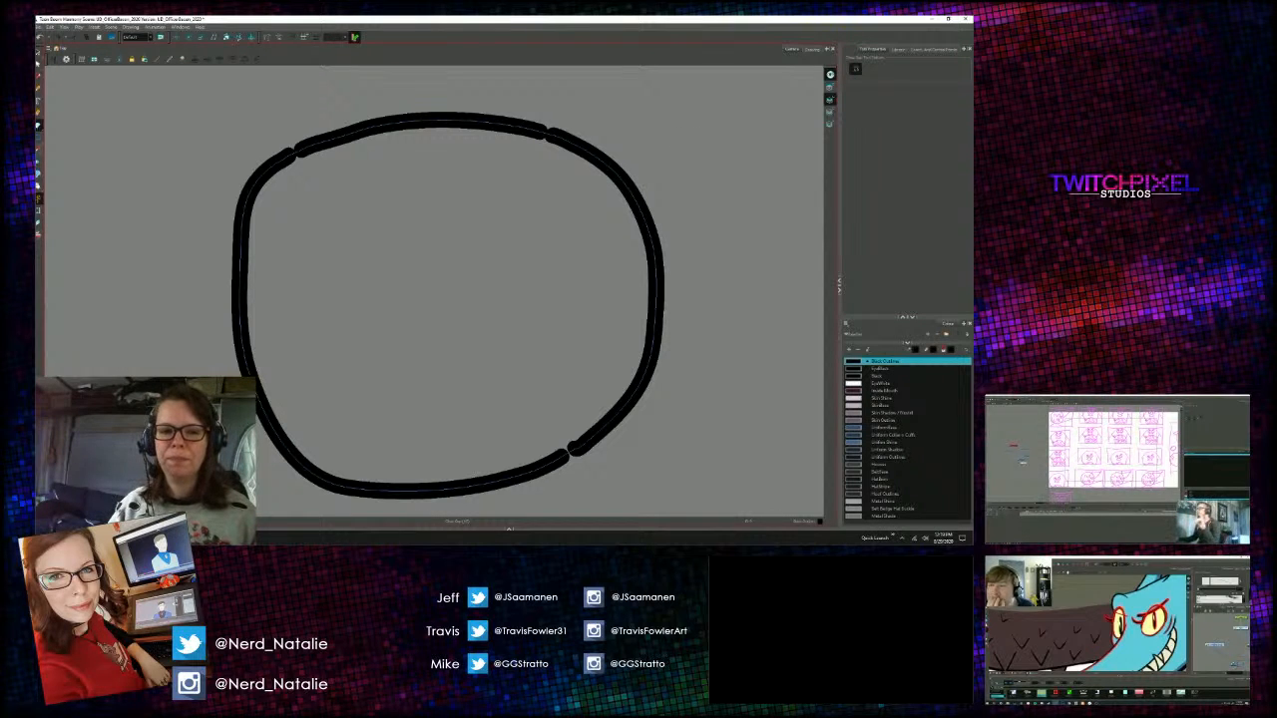
left_click(40, 125)
left_click(58, 123)
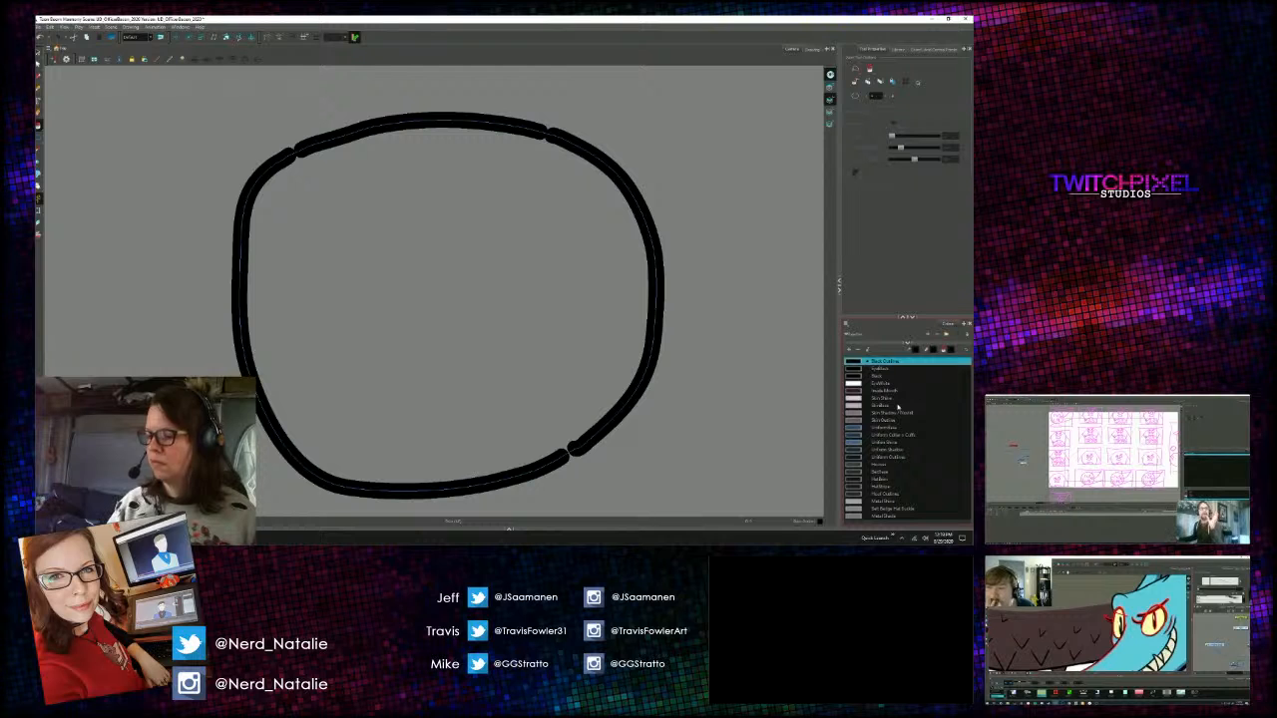
left_click(897, 398)
left_click(318, 300)
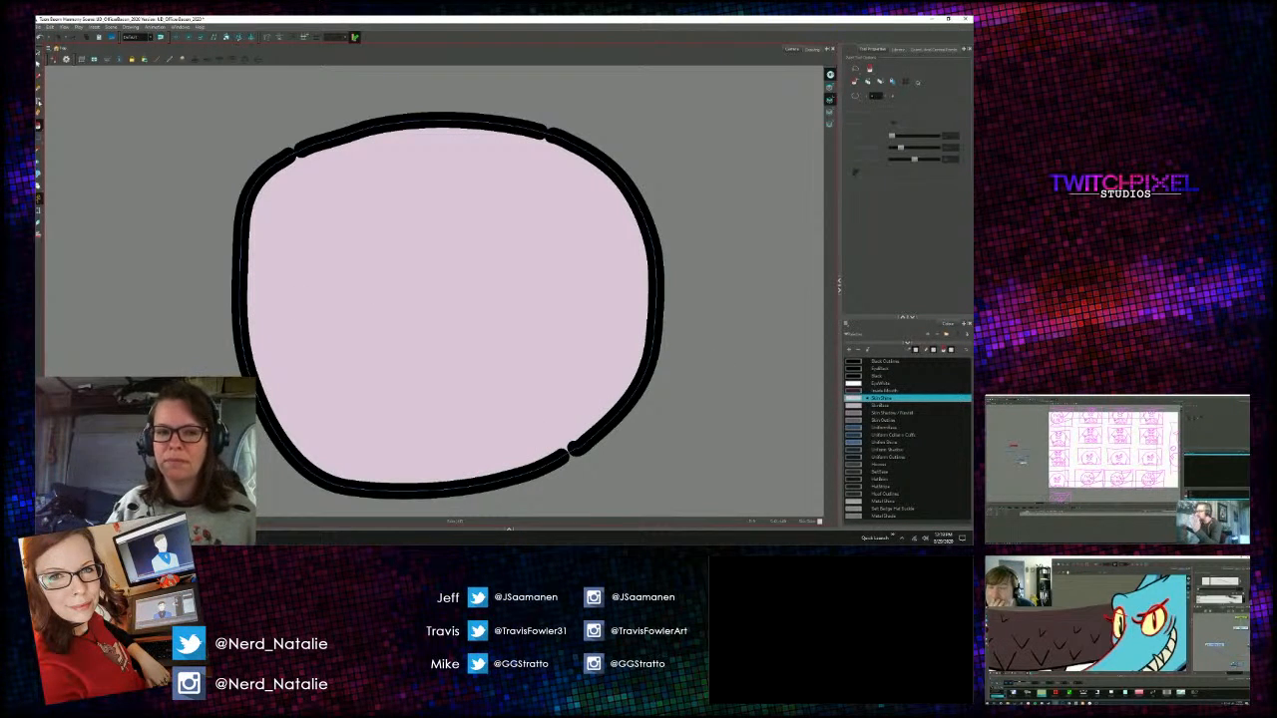
Draw two caret-shaped eyes and a smile in dark purple on the pink face, and add greyish blush marks to both cheeks.
left_click(39, 89)
left_click(888, 390)
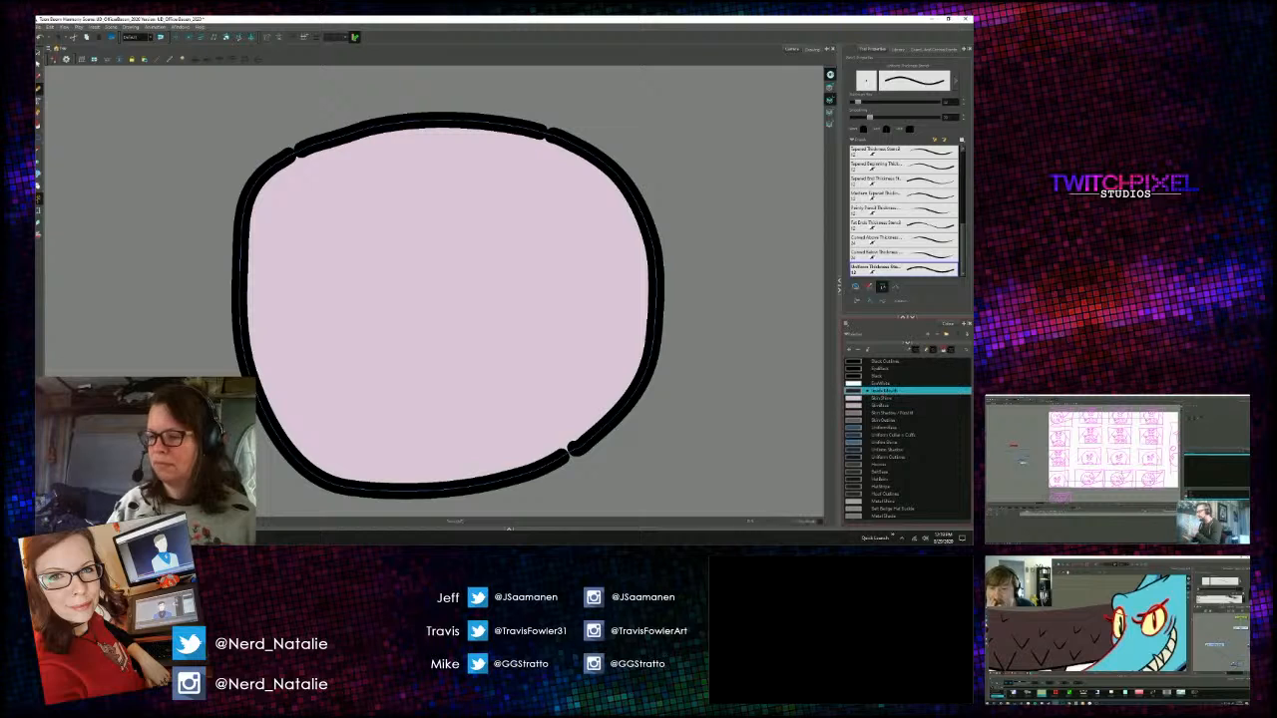
mouse_move(296, 261)
left_mouse_down()
mouse_move(344, 231)
mouse_move(383, 261)
left_mouse_up()
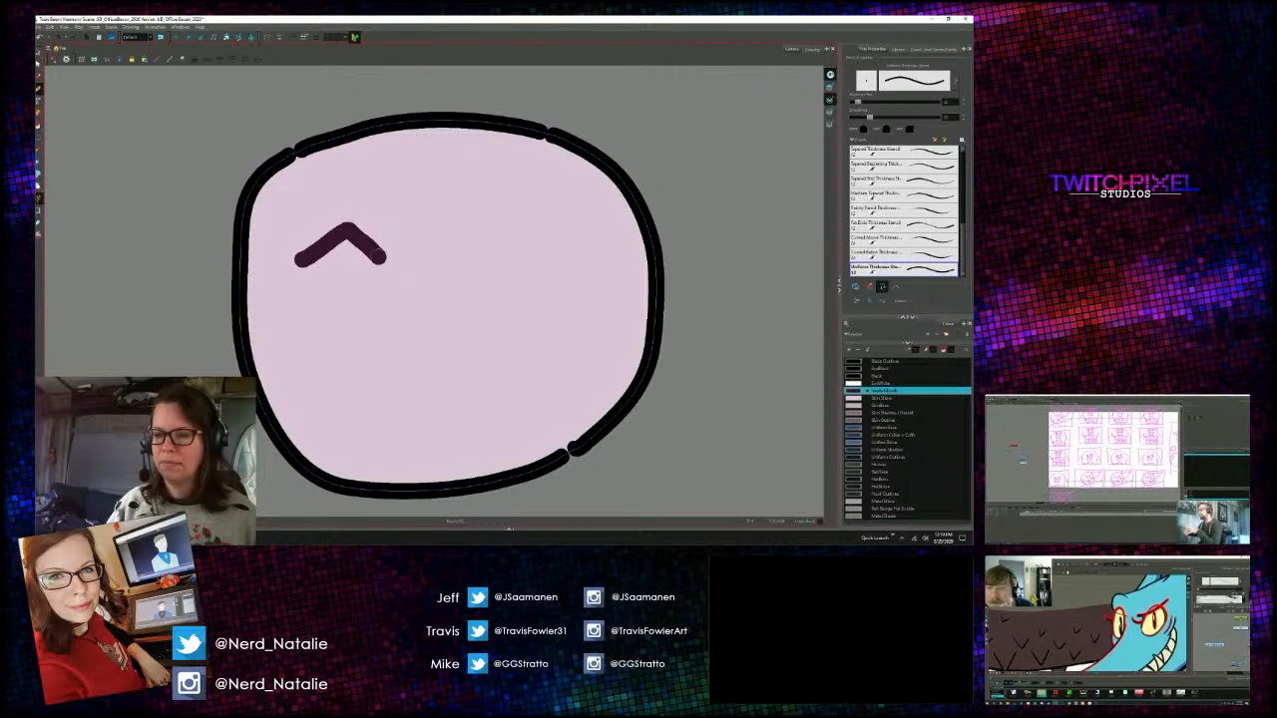
mouse_move(486, 259)
left_mouse_down()
mouse_move(527, 232)
mouse_move(563, 256)
left_mouse_up()
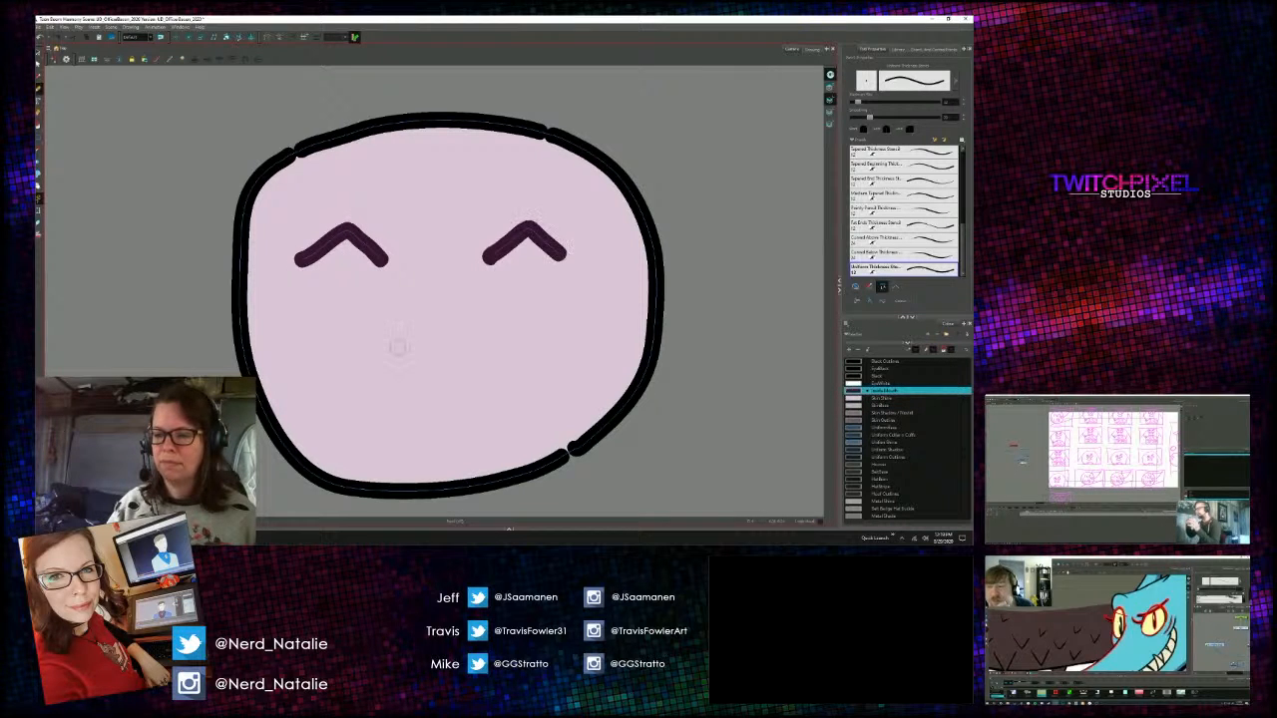
left_click_drag(392, 343, 483, 337)
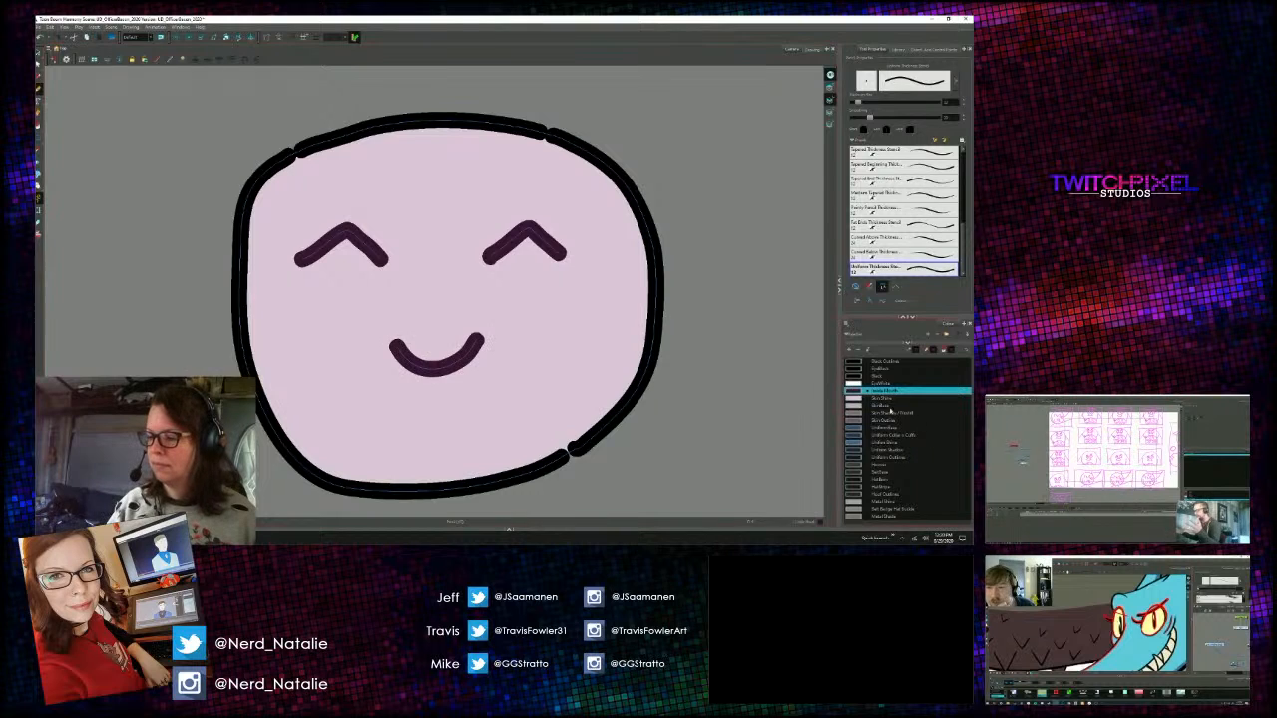
left_click(888, 405)
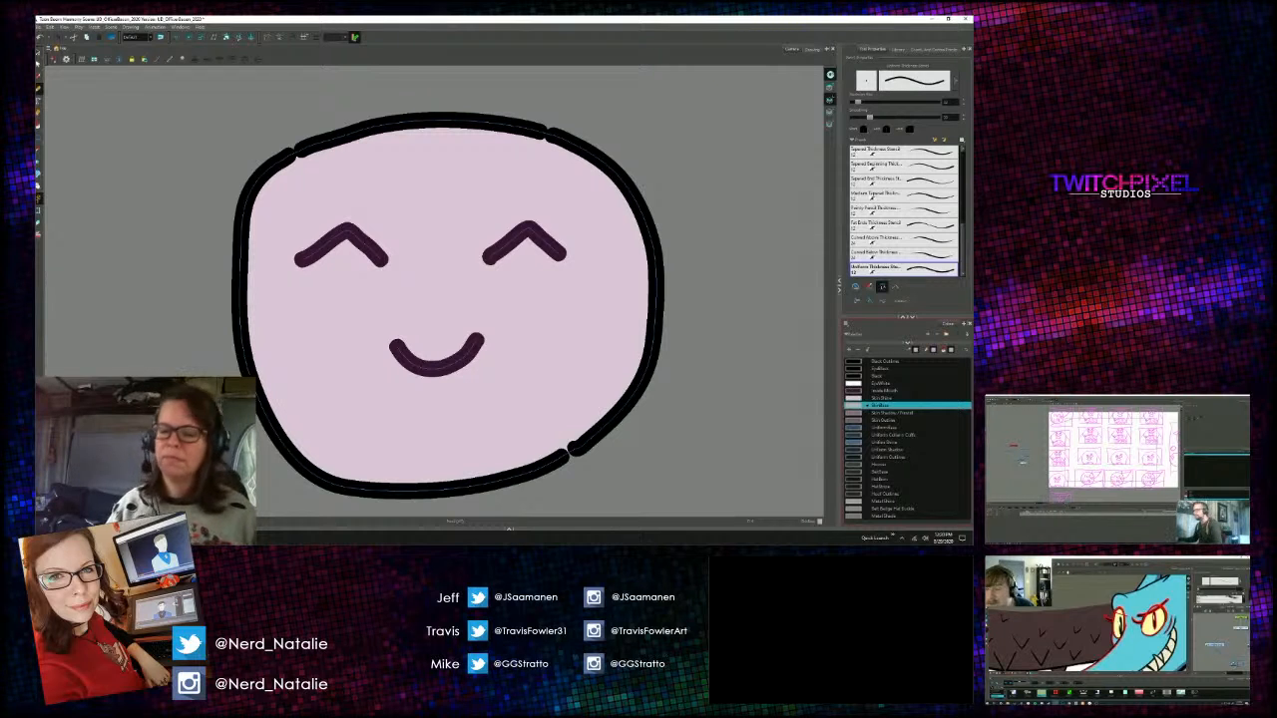
key("ctrl+z")
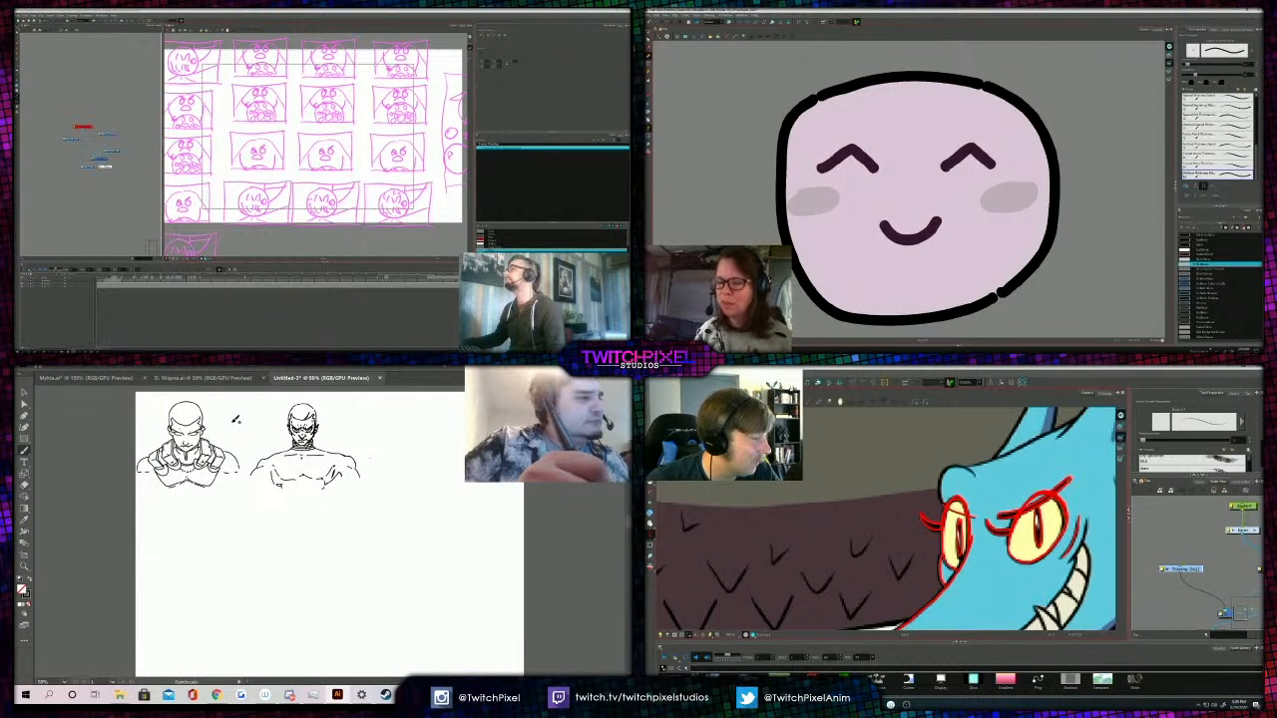
Copy the head and raised hands of the first small figure sketch, and place the copy below the two figures.
key("v")
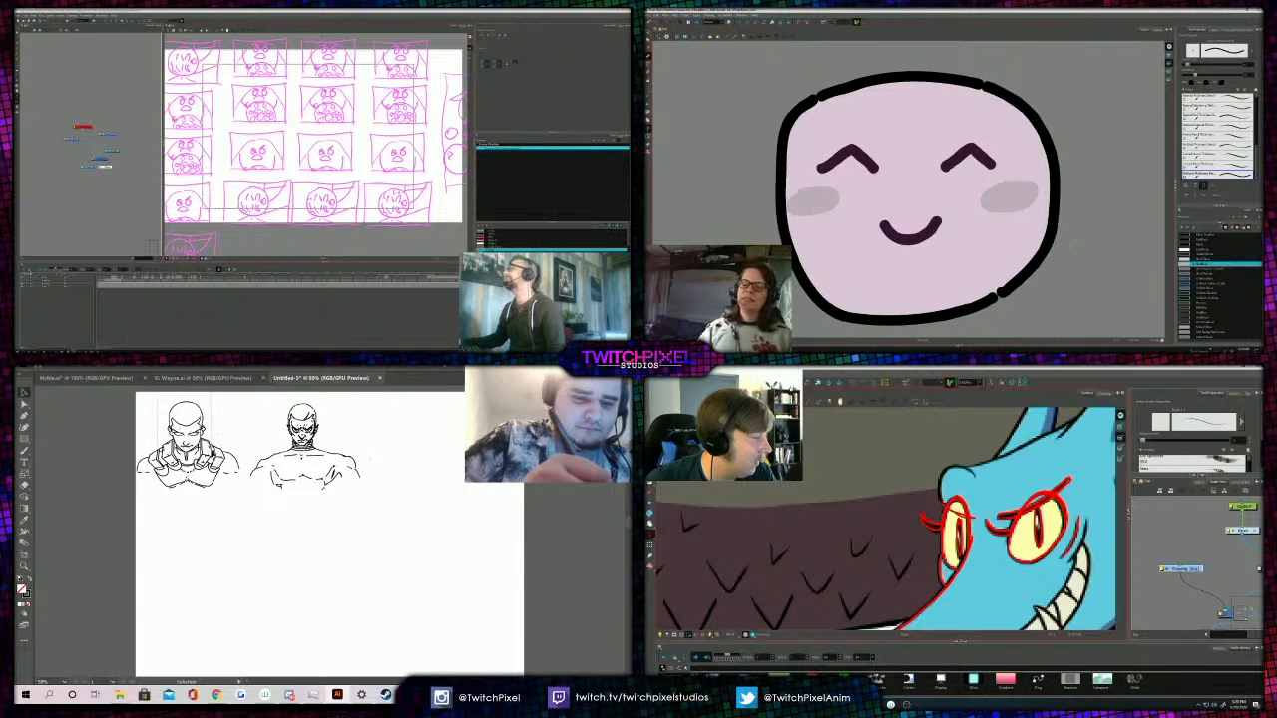
left_click_drag(209, 445, 211, 447)
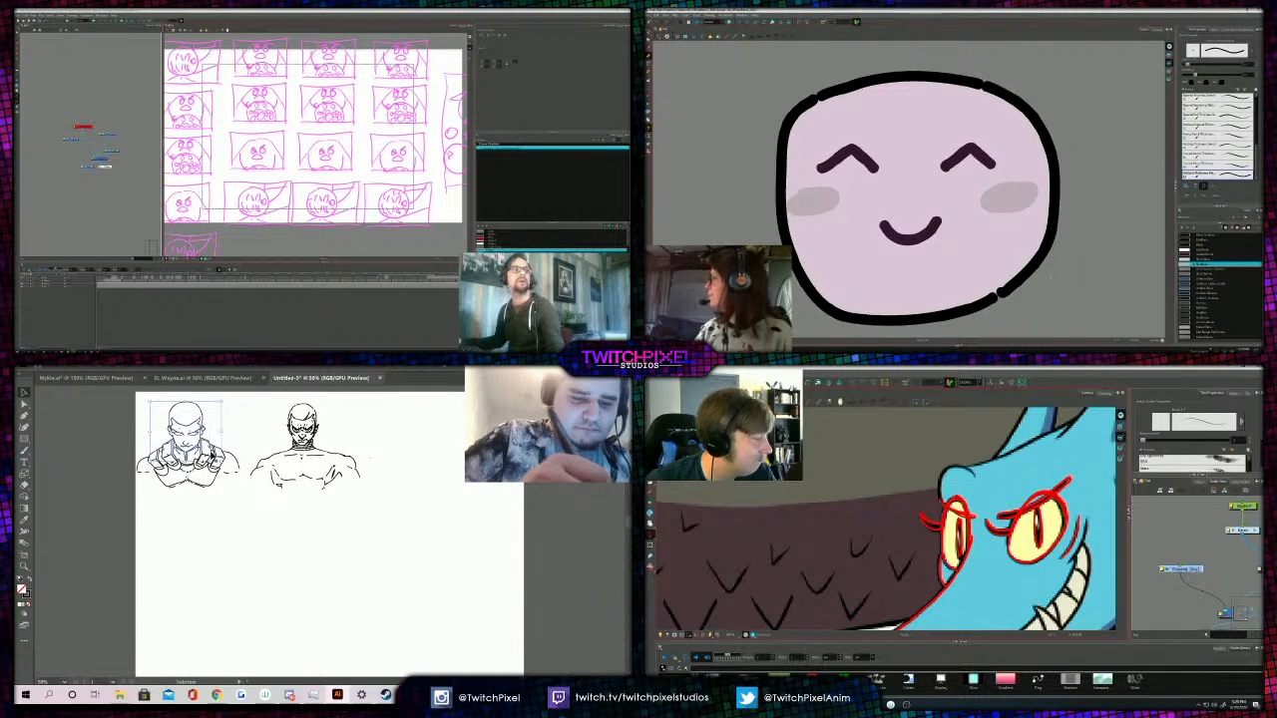
left_click_drag(149, 399, 224, 467)
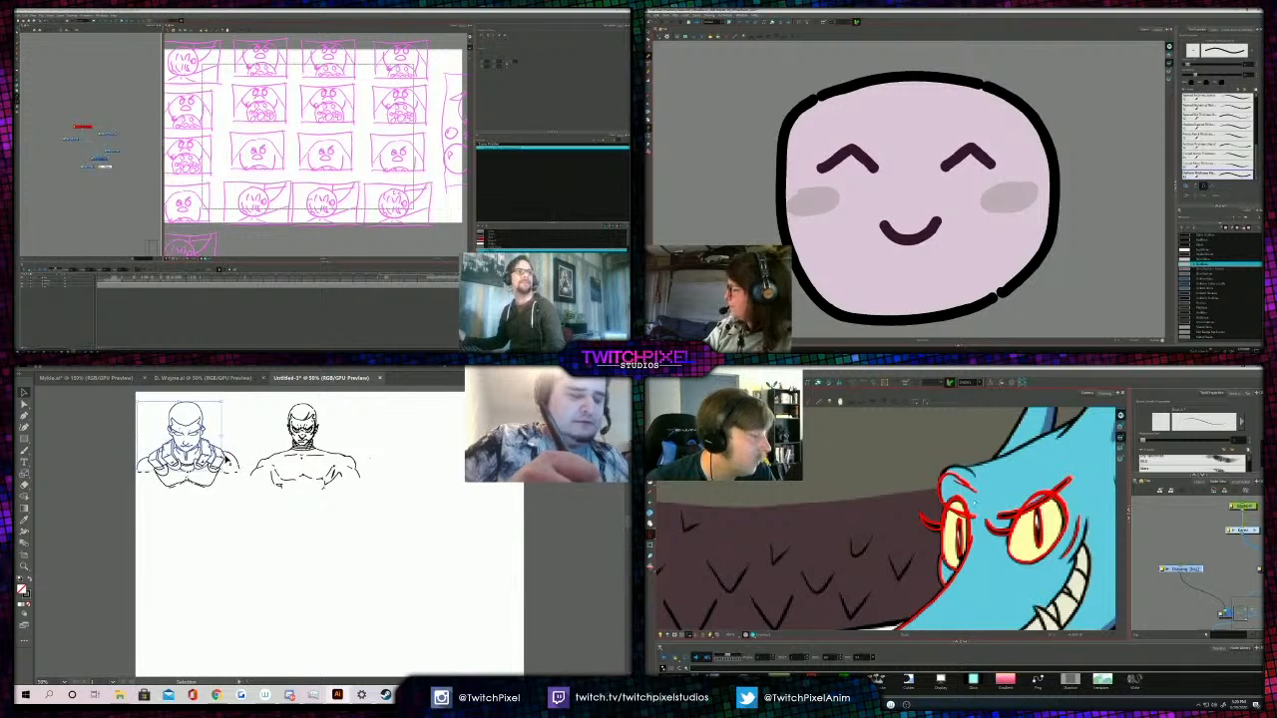
scroll(886, 519, "down", 2)
left_click(310, 570)
key("ctrl+v")
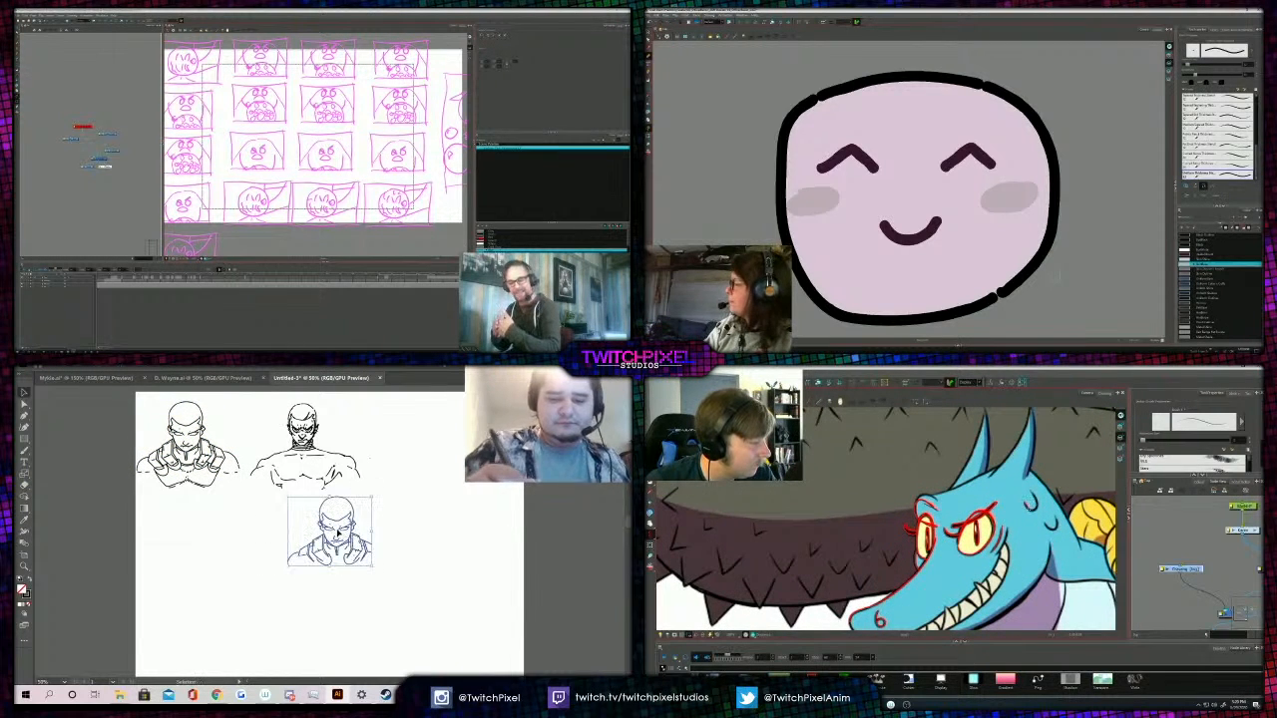
left_click_drag(357, 519, 312, 532)
left_click(371, 524)
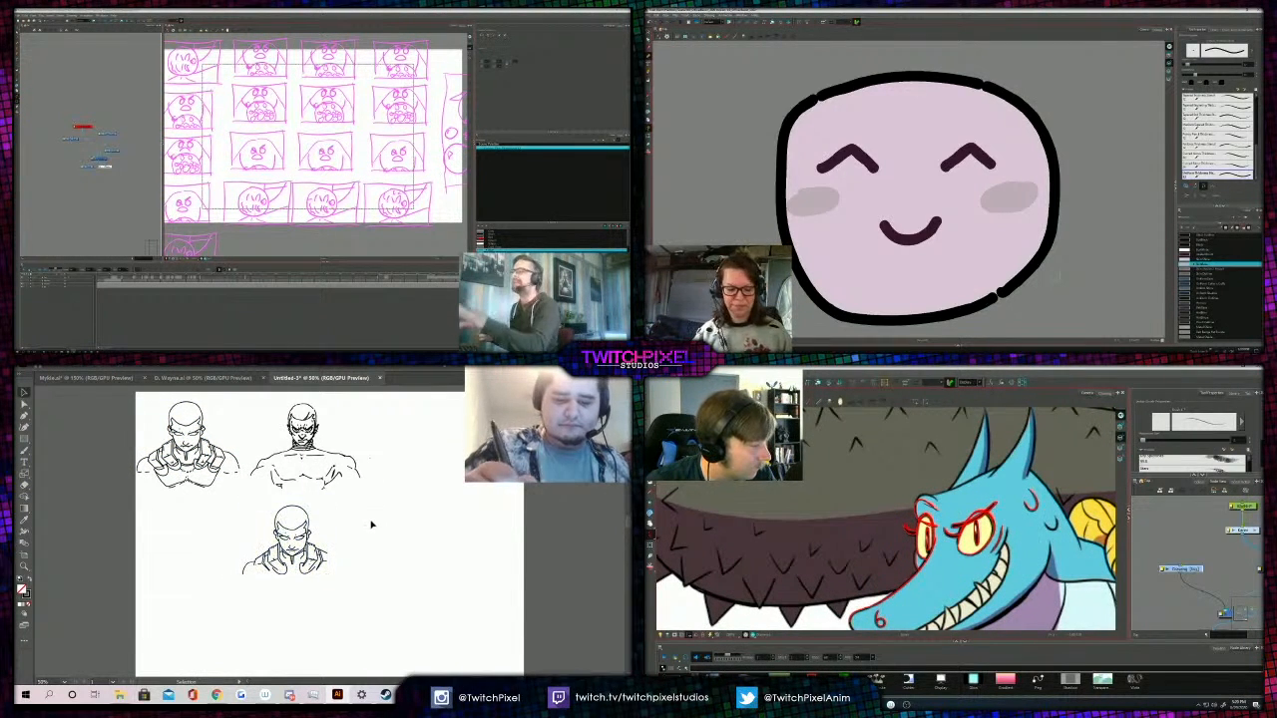
Delete the hand and shoulder lines on one side of the copied head sketch.
scroll(937, 328, "down", 3)
left_click_drag(304, 581, 308, 546)
key("Delete")
scroll(1061, 484, "up", 2)
scroll(1086, 198, "down", 4)
key("Delete")
key("alt+s")
key("Delete")
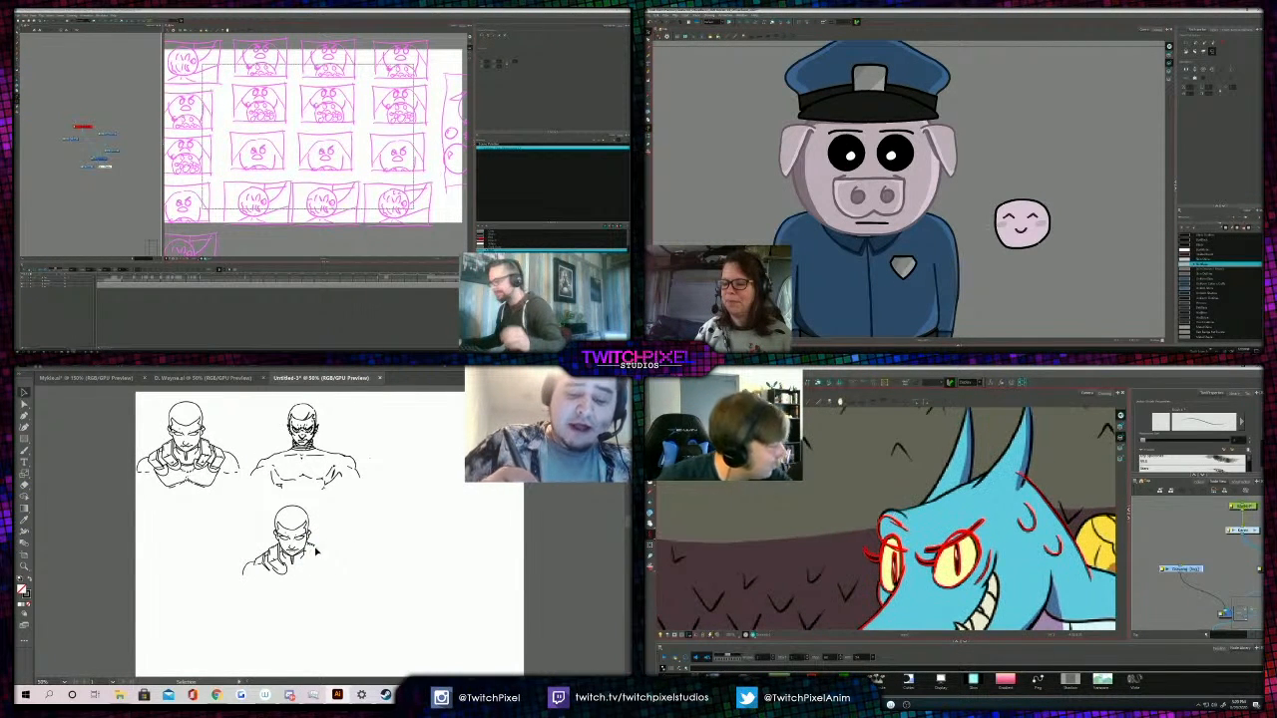
Delete the remaining hand and shoulder lines from the copied head sketch below the two figures.
scroll(300, 148, "down", 2)
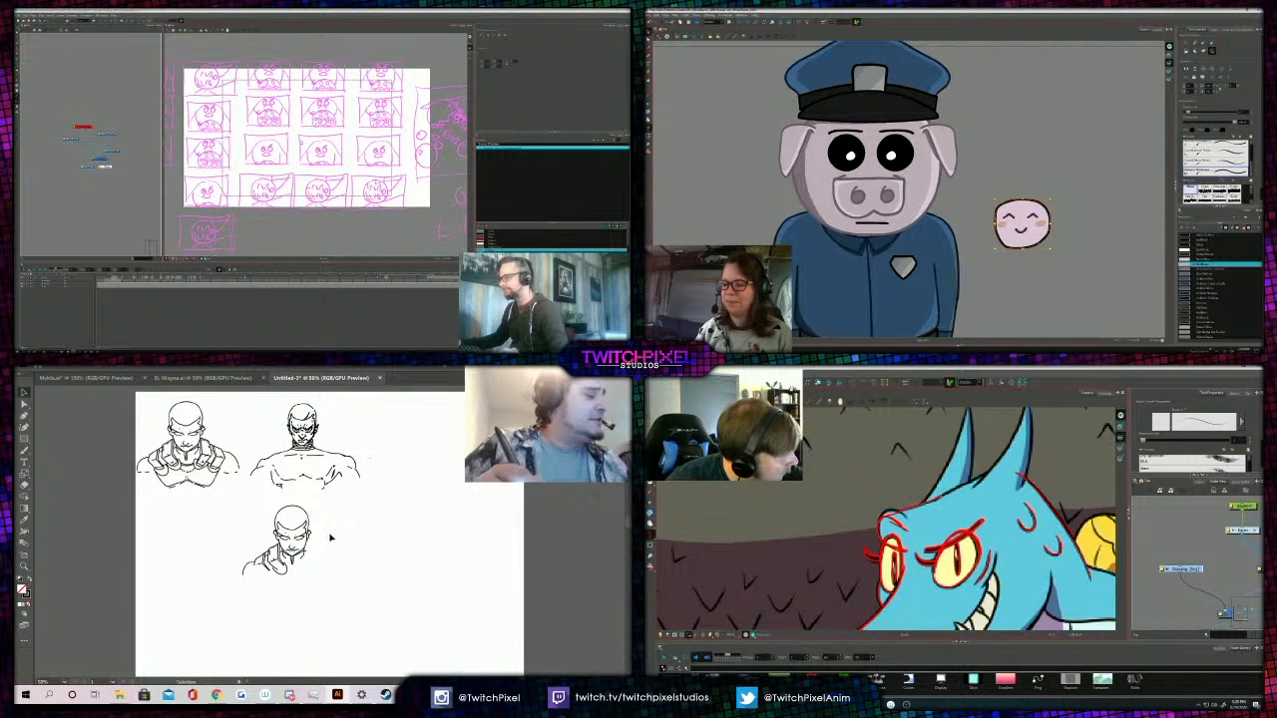
left_click_drag(241, 541, 277, 581)
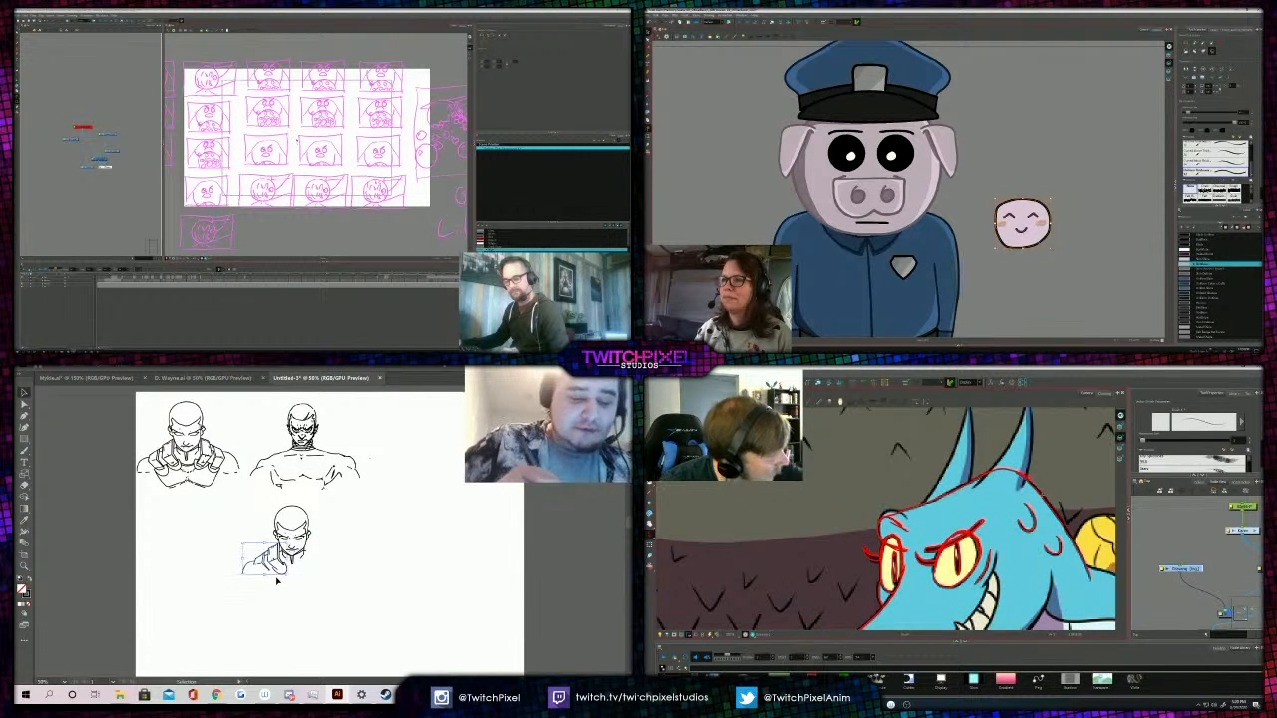
key("Delete")
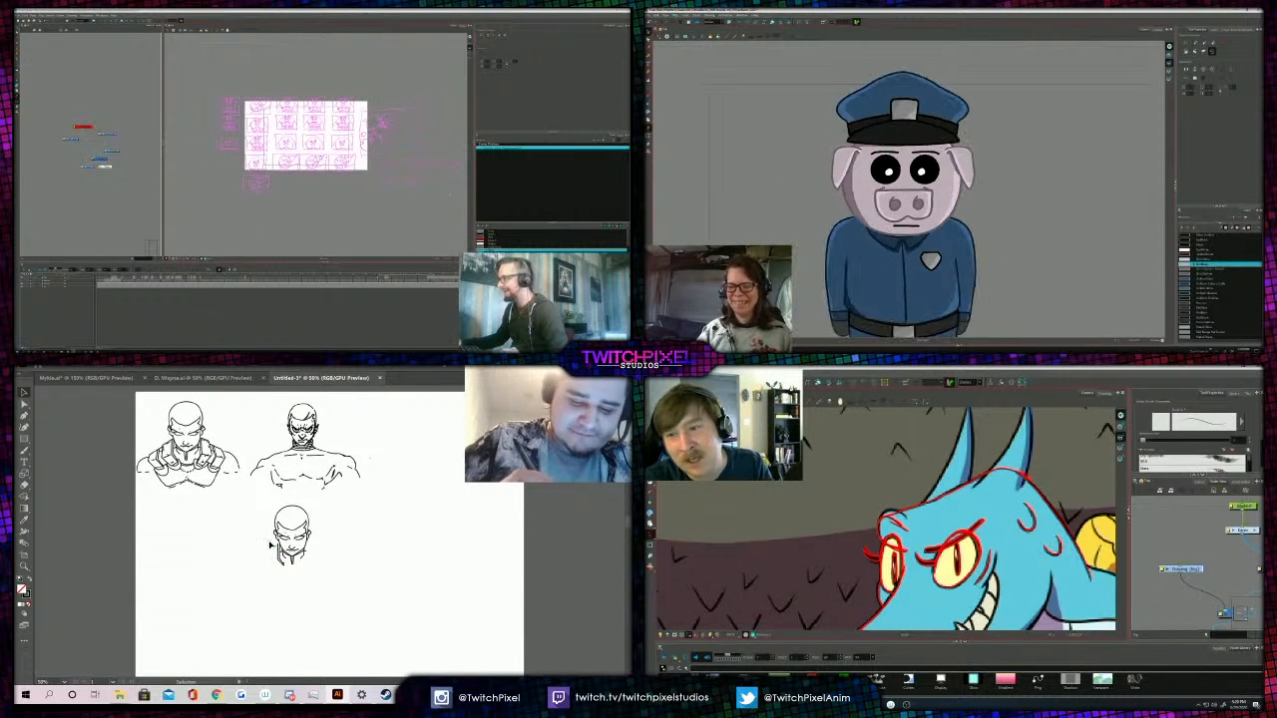
Enlarge the copied bald head sketch beneath the two figures.
left_click_drag(1034, 249, 1027, 195)
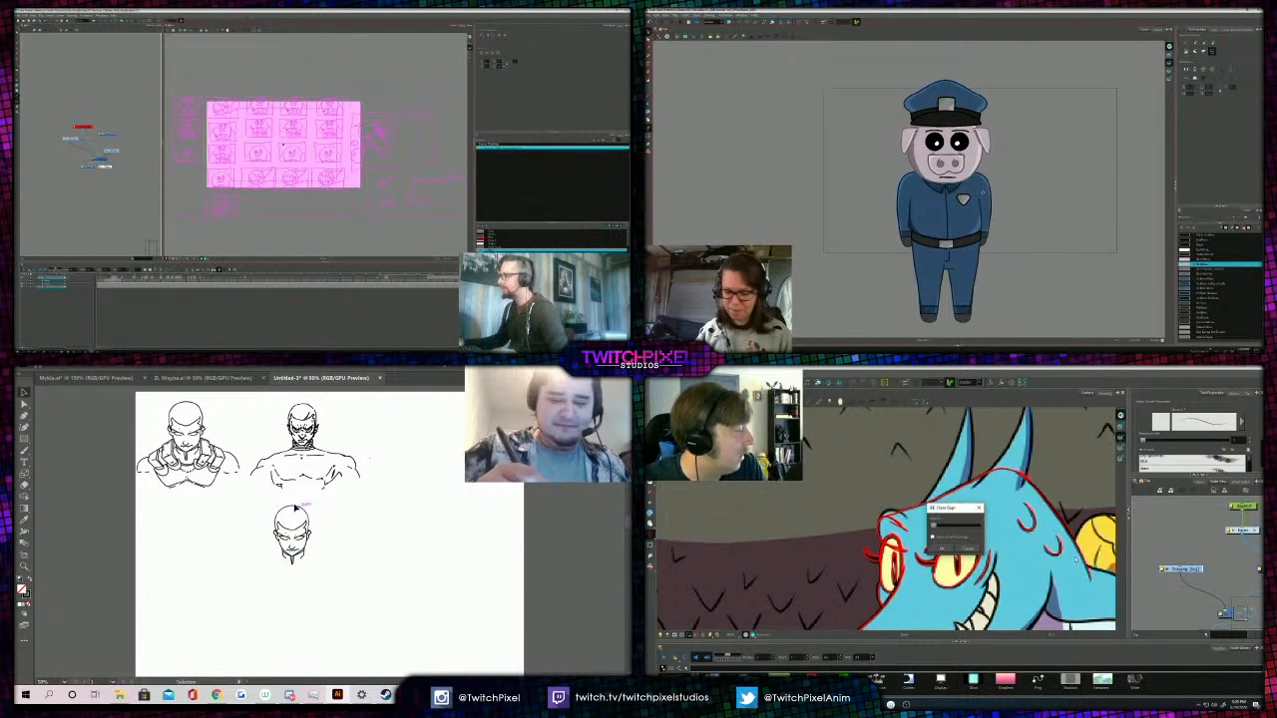
mouse_move(259, 498)
left_mouse_down()
mouse_move(321, 543)
mouse_move(323, 580)
left_mouse_up()
left_click(373, 525)
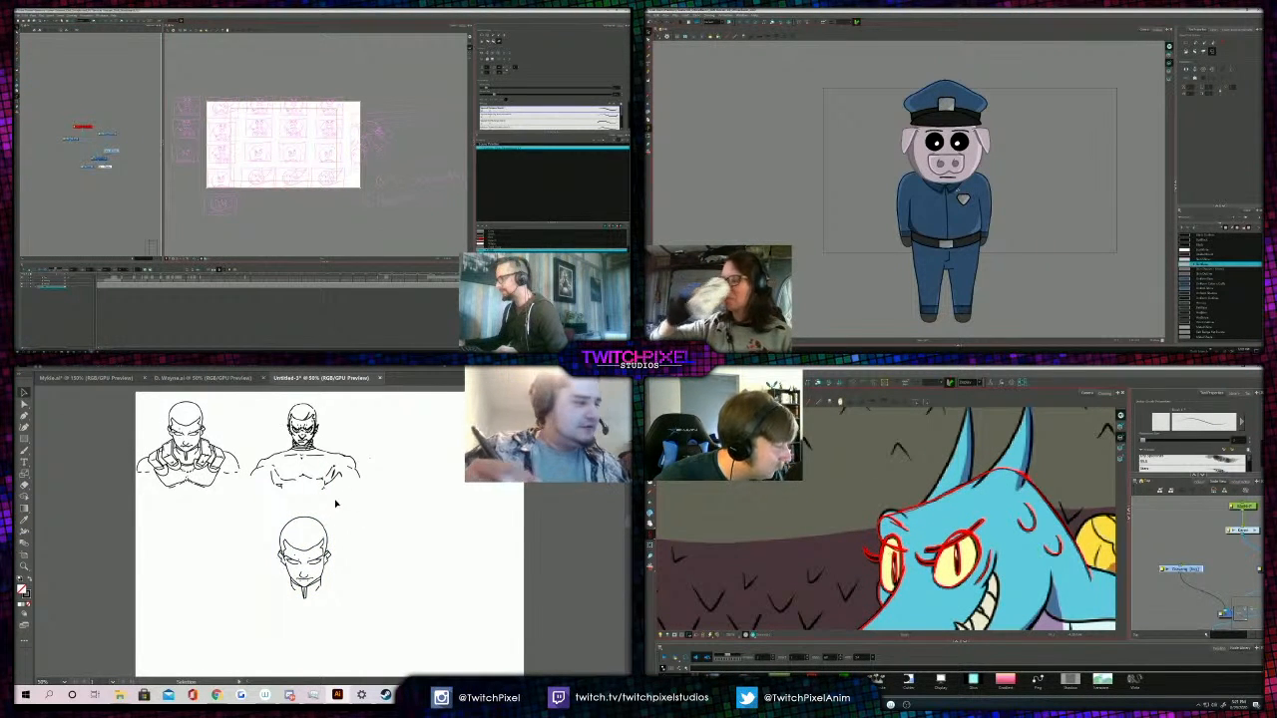
Trace the edge of the blue creature's rear horn with a red line.
key("b")
key("alt+s")
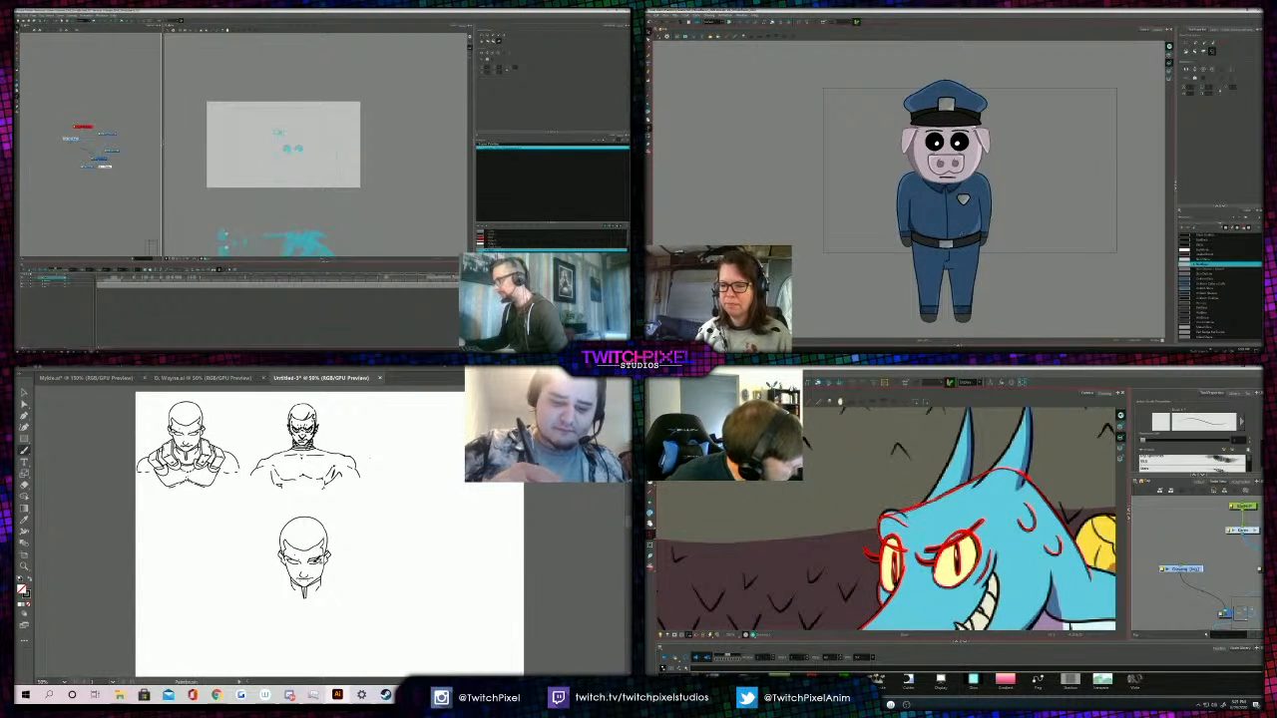
left_click_drag(968, 513, 1002, 439)
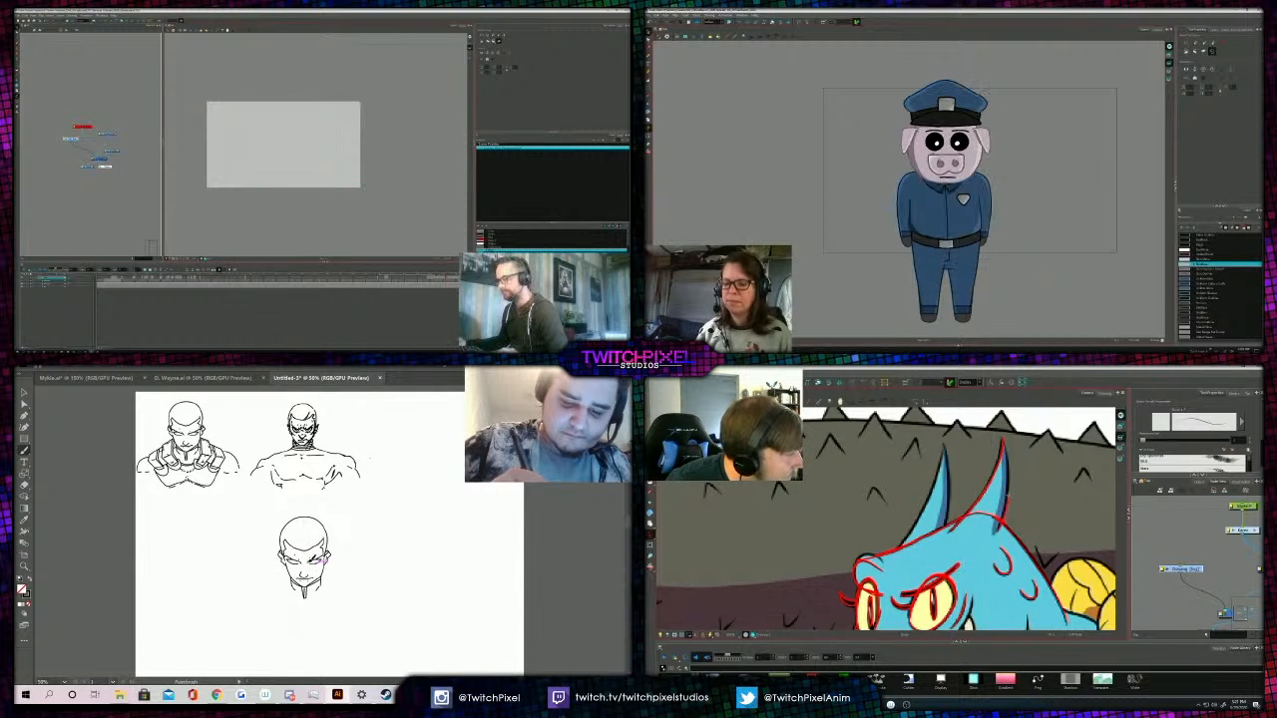
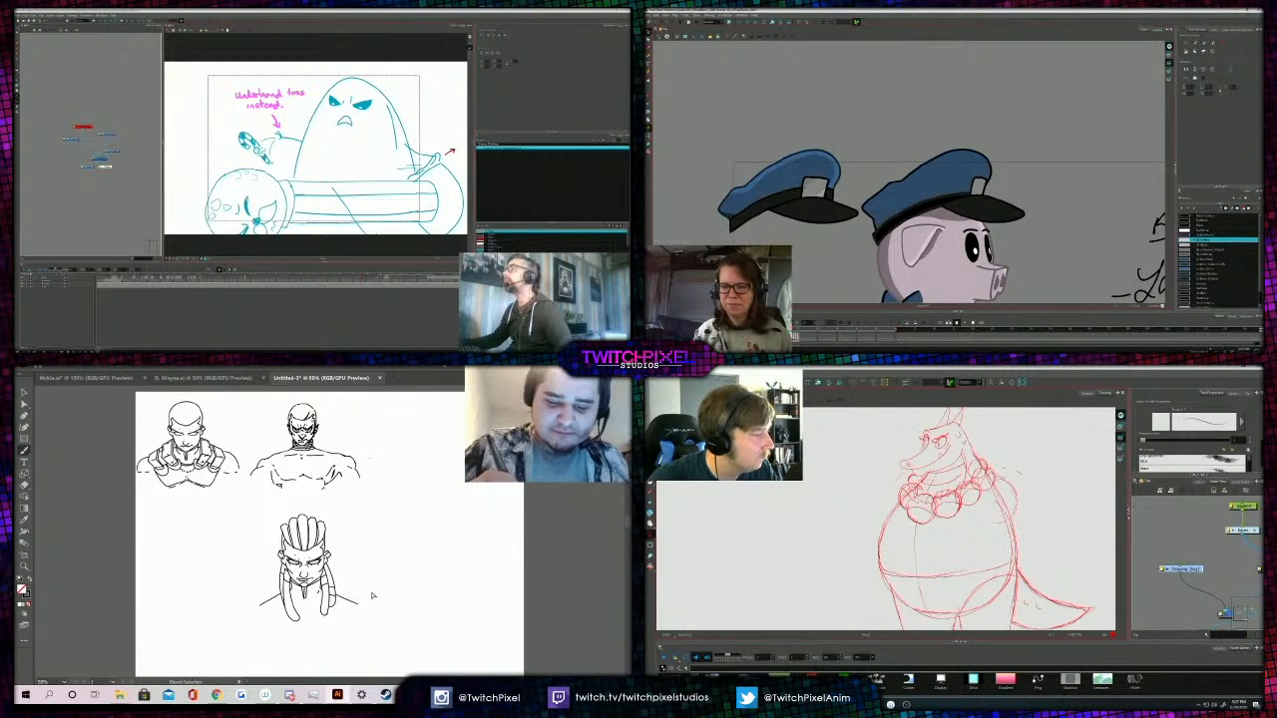
Delete the blue base and shading fills from the crown of the separate police cap.
scroll(913, 215, "up", 2)
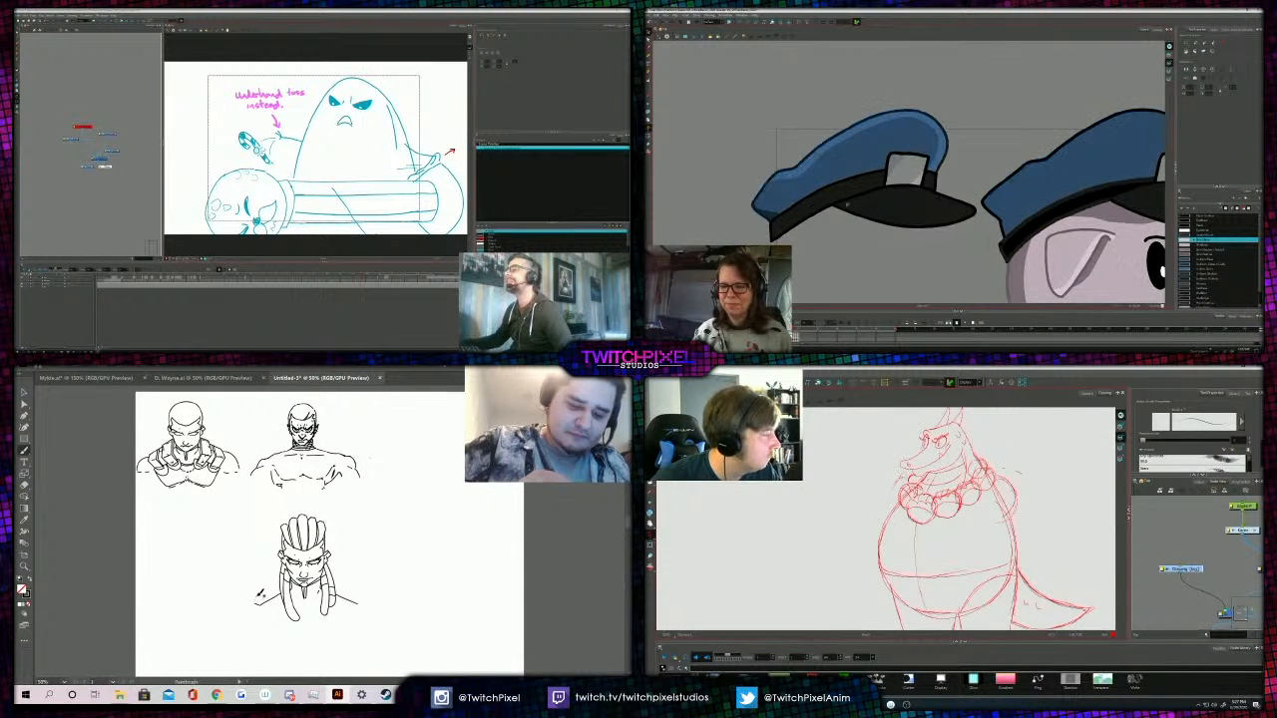
left_click(889, 157)
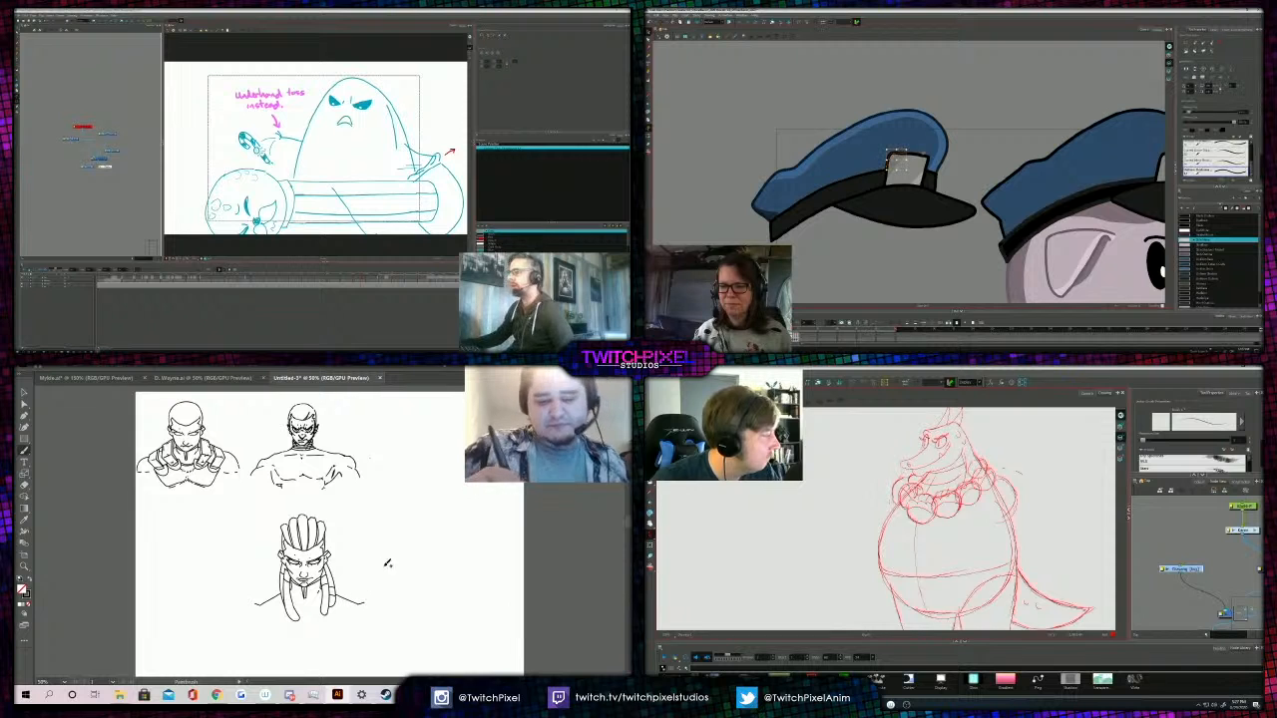
left_click(873, 157)
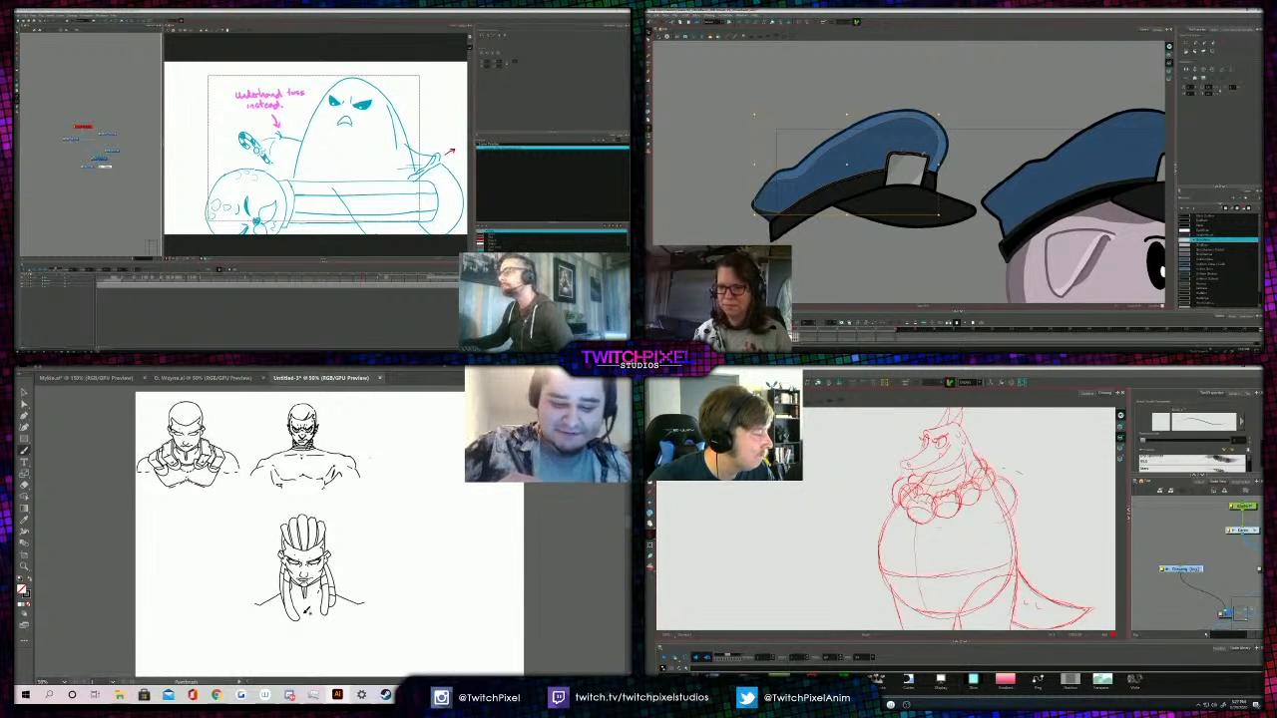
key("Delete")
left_click(868, 123)
key("Delete")
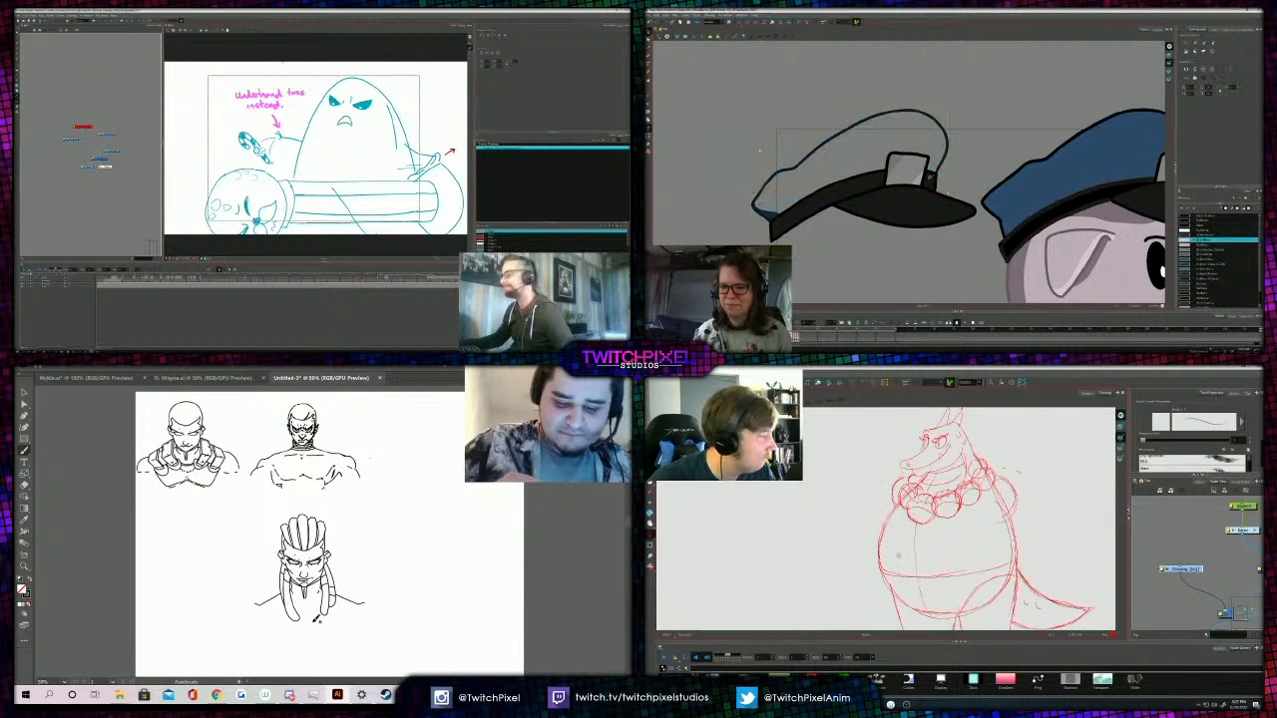
Delete the black band fill and the remaining grey badge fill from the separate police cap.
left_click(873, 185)
key("Delete")
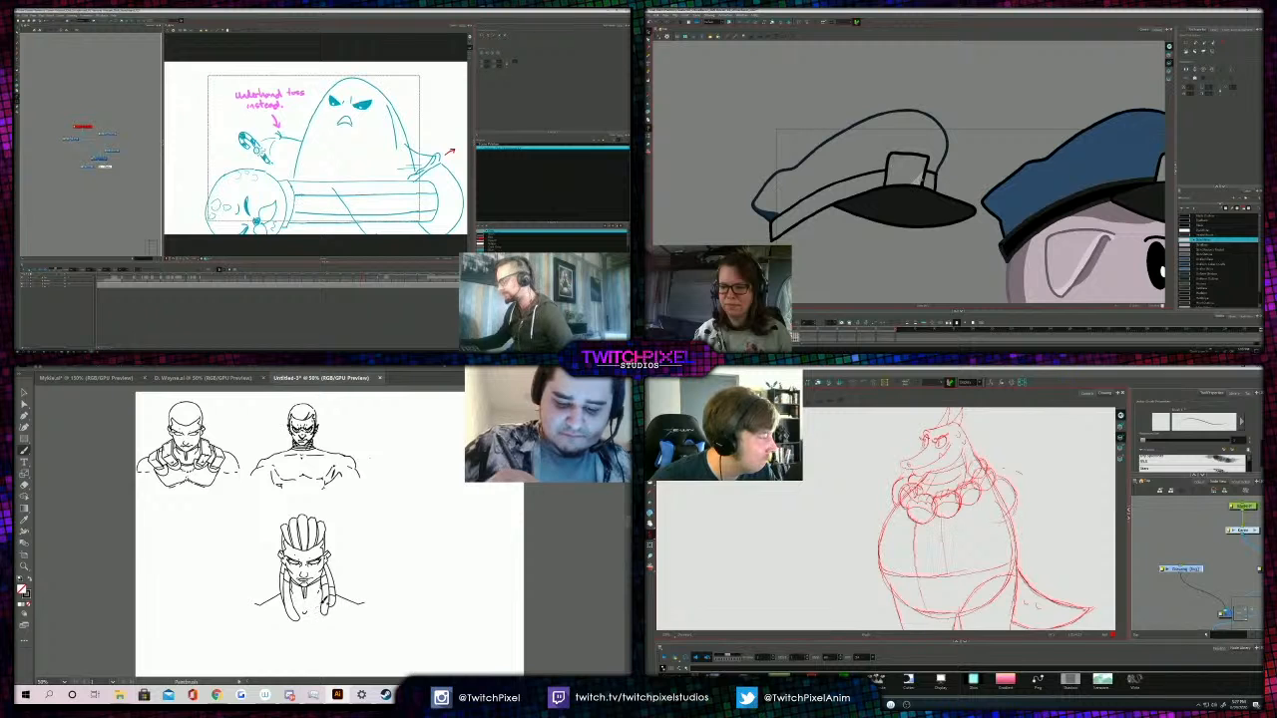
left_click(916, 180)
key("Delete")
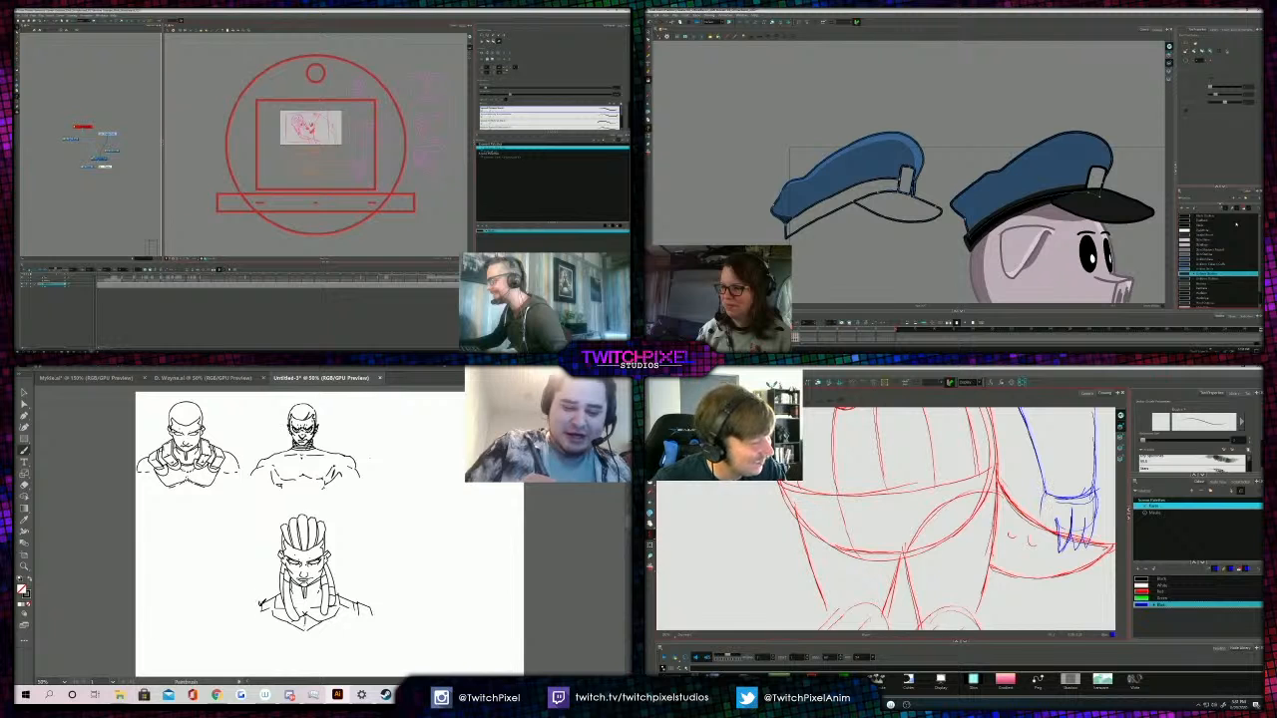
Sketch short sleeve lines on one shoulder of the braided character, and undo the stray stroke.
left_click_drag(262, 605, 260, 612)
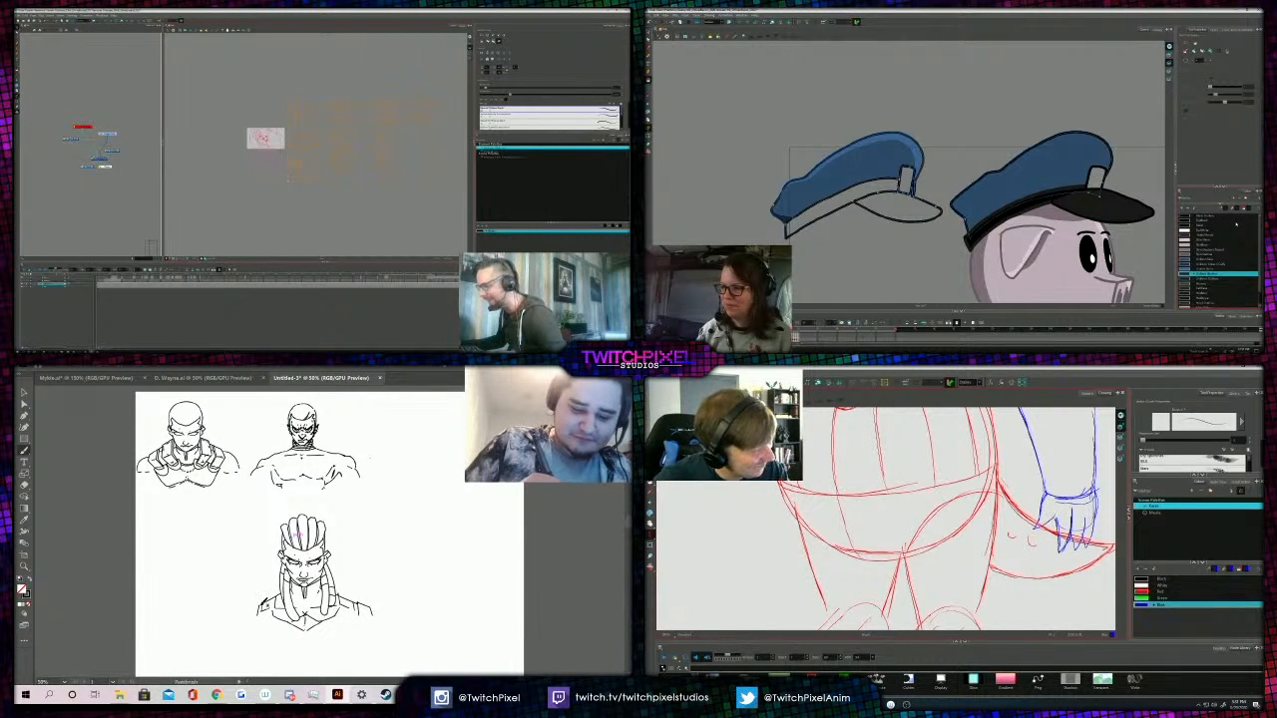
left_click_drag(266, 599, 247, 611)
key("ctrl+z")
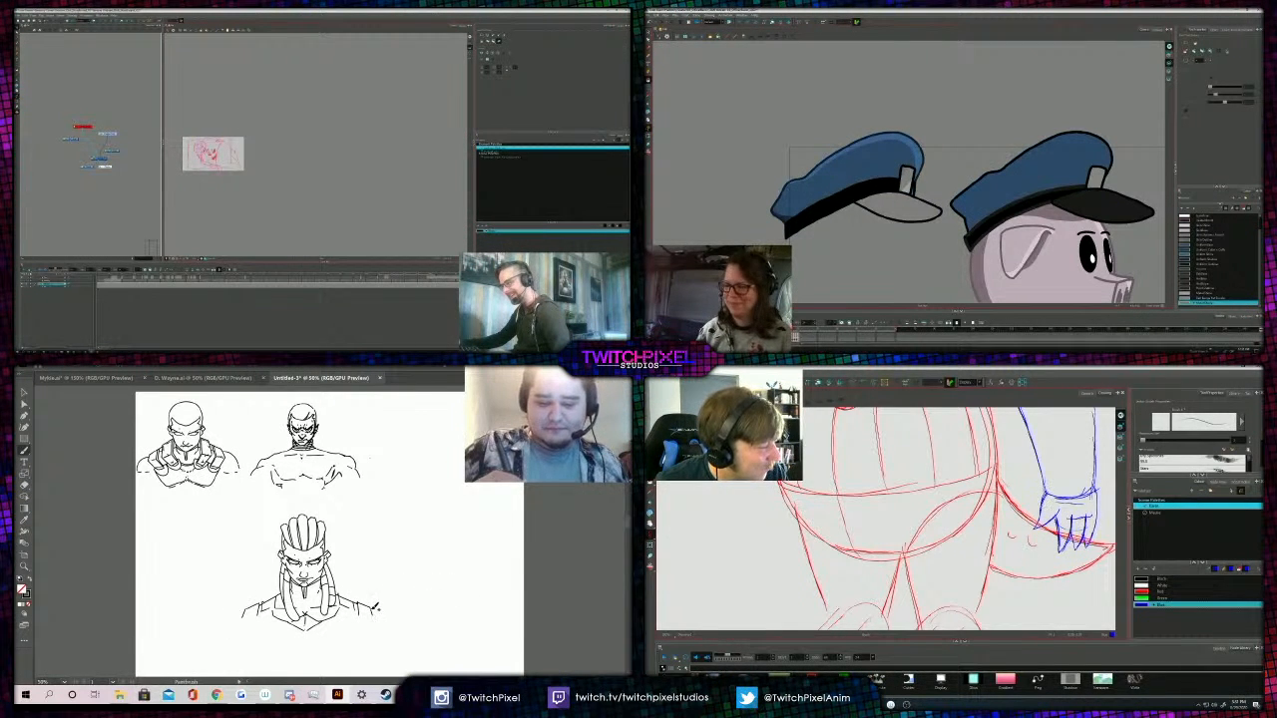
Fill the separate cap's visor with black, and add a sleeve line to the braided character's other shoulder.
left_click(1215, 279)
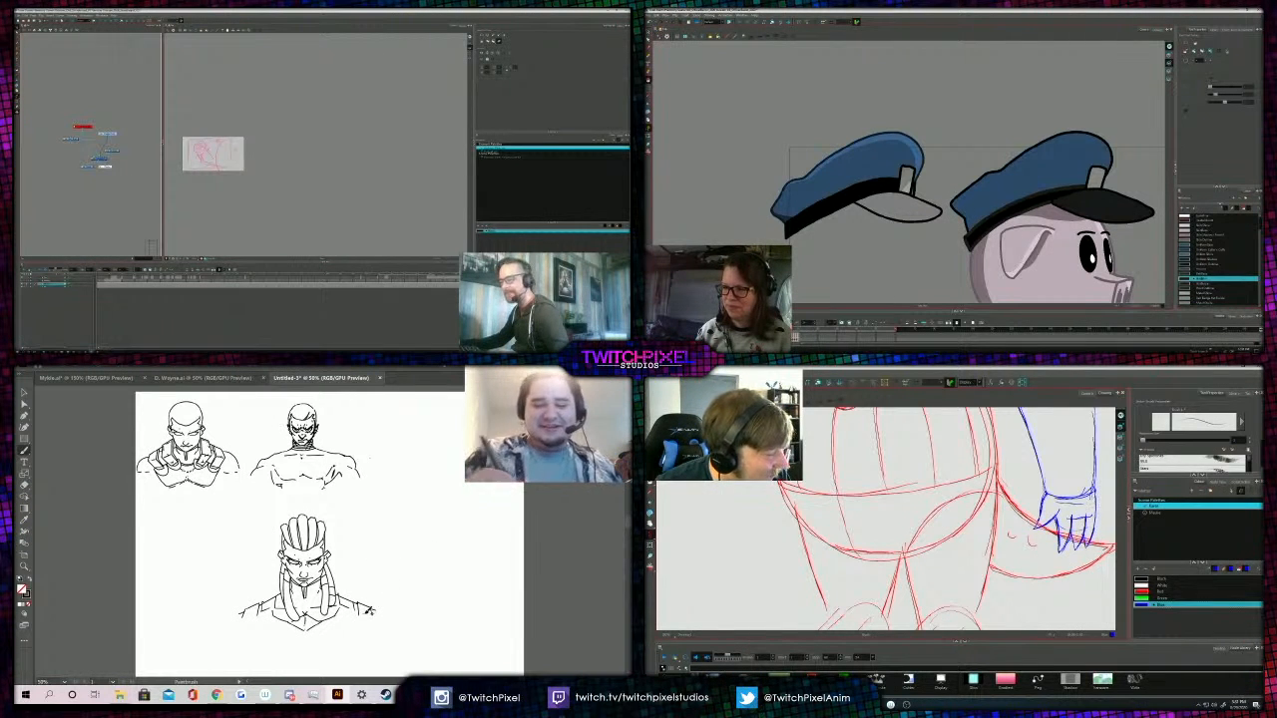
left_click(883, 202)
left_click_drag(359, 610, 370, 603)
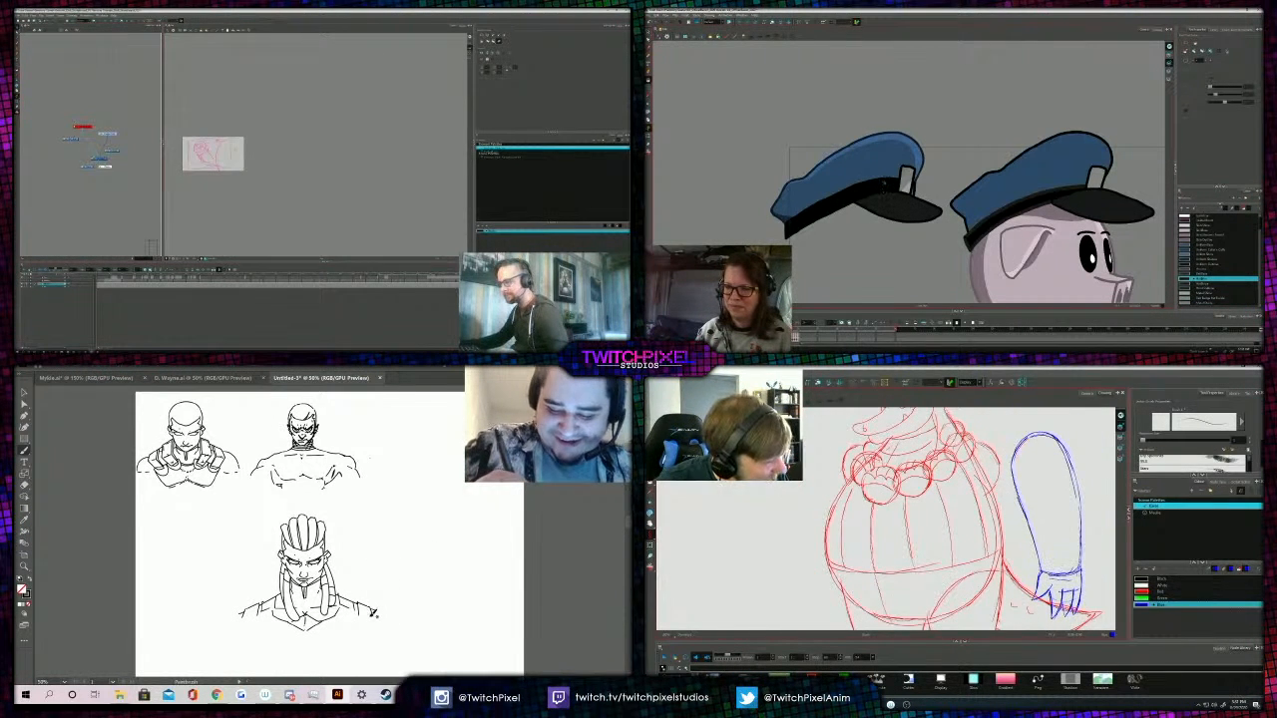
Examine the storyboard's thumbnail panels and the back corner of the cap's band up close.
key("2")
left_click_drag(214, 149, 262, 149)
key("1")
key("1")
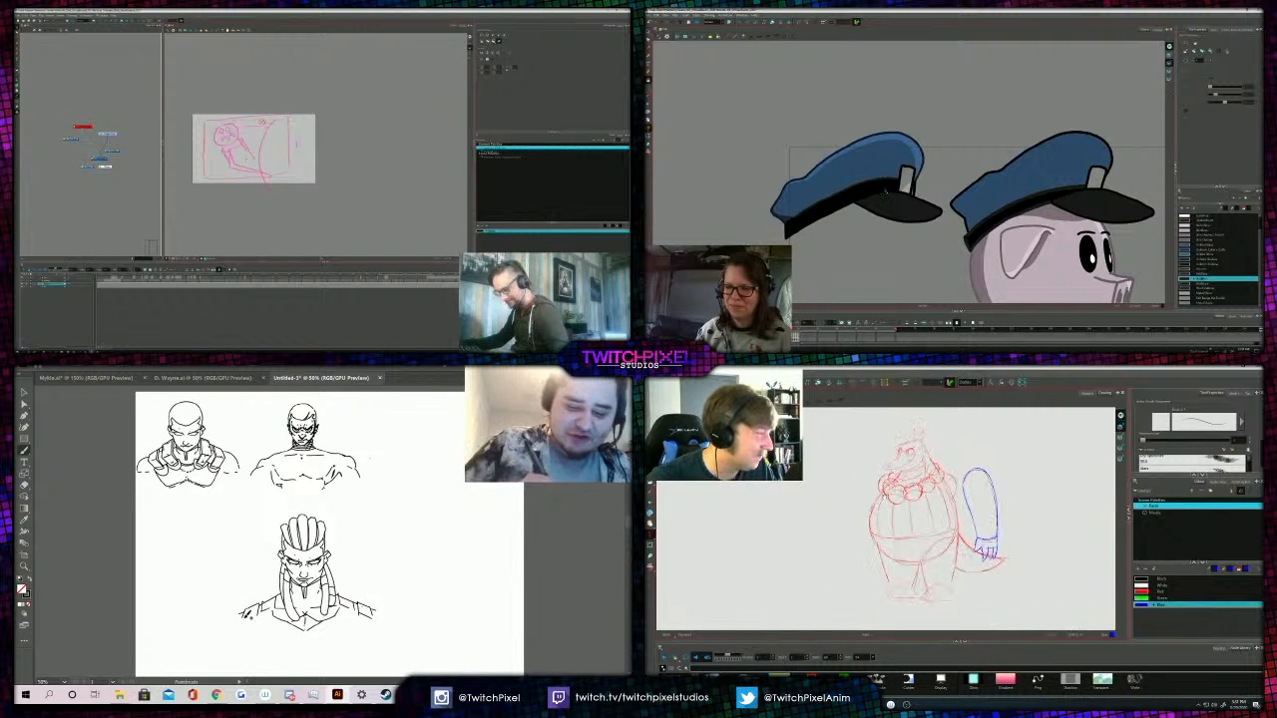
key("alt+b")
key("2")
key("1")
key("2")
key("2")
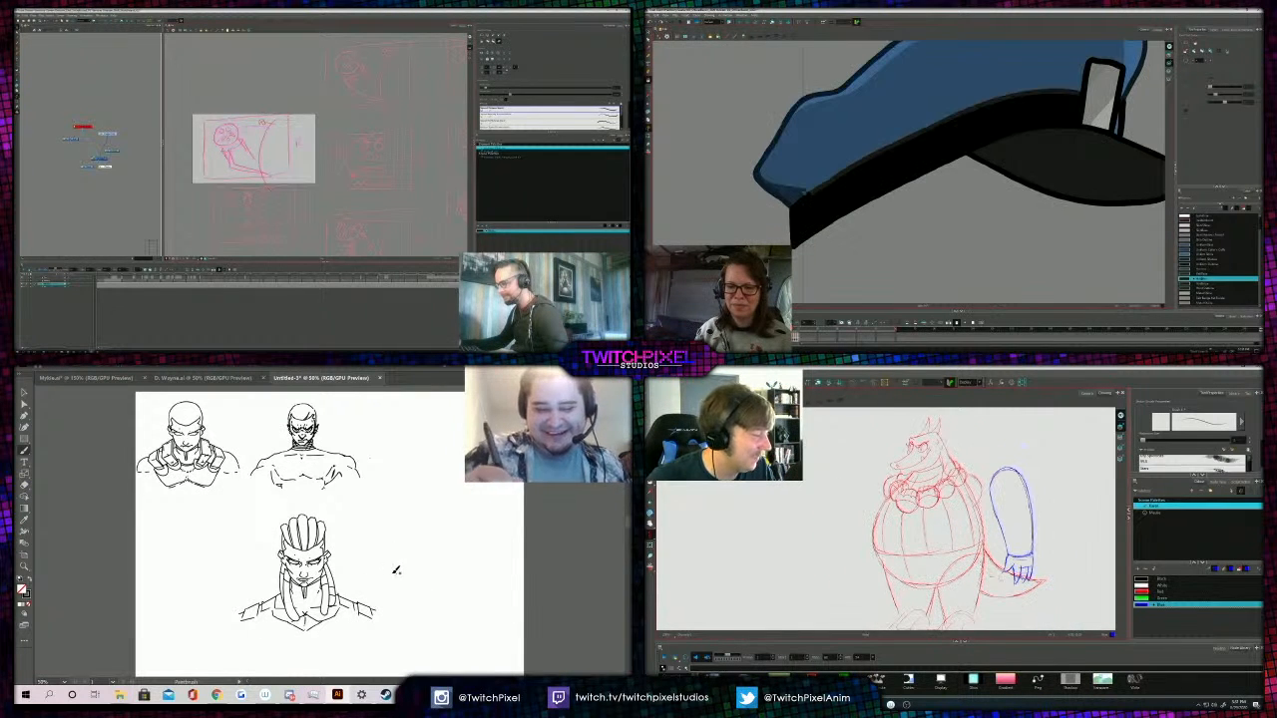
Move the whole blue arm sketch onto the shoulder of the red crocodile body.
key("alt+s")
key("ctrl+a")
left_click_drag(1009, 526, 966, 530)
key("2")
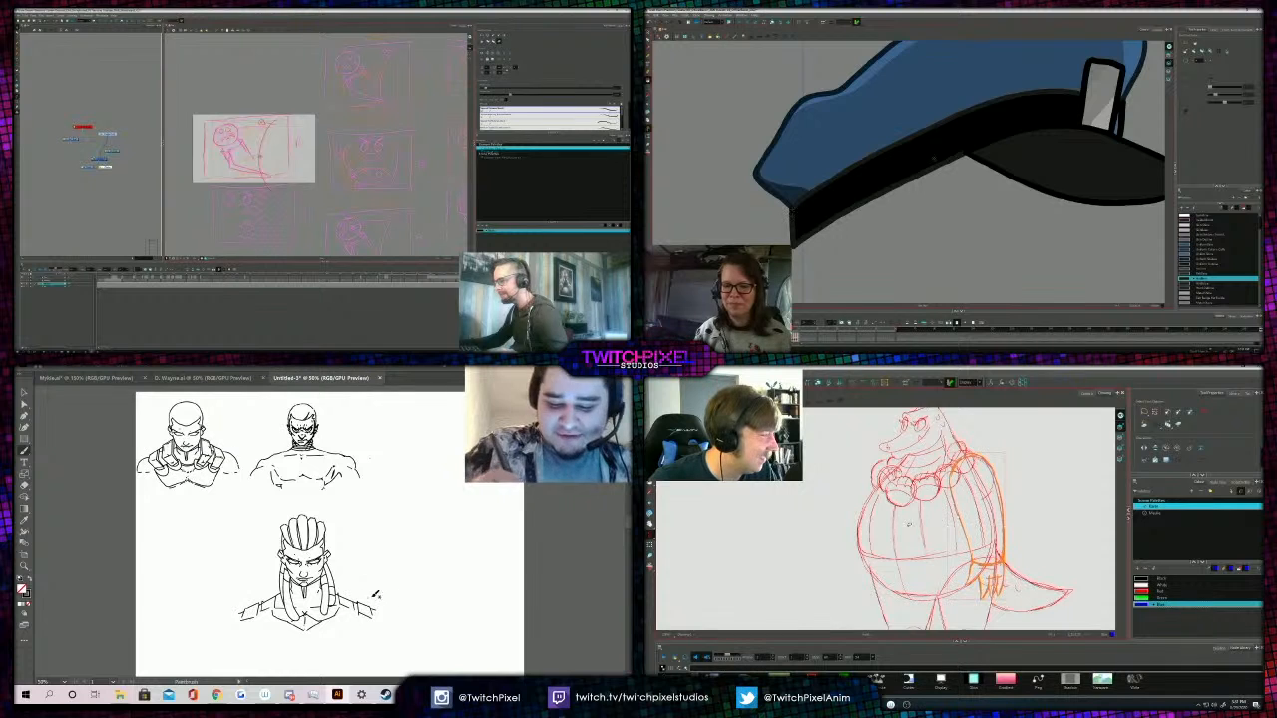
key("2")
key("2")
key("Escape")
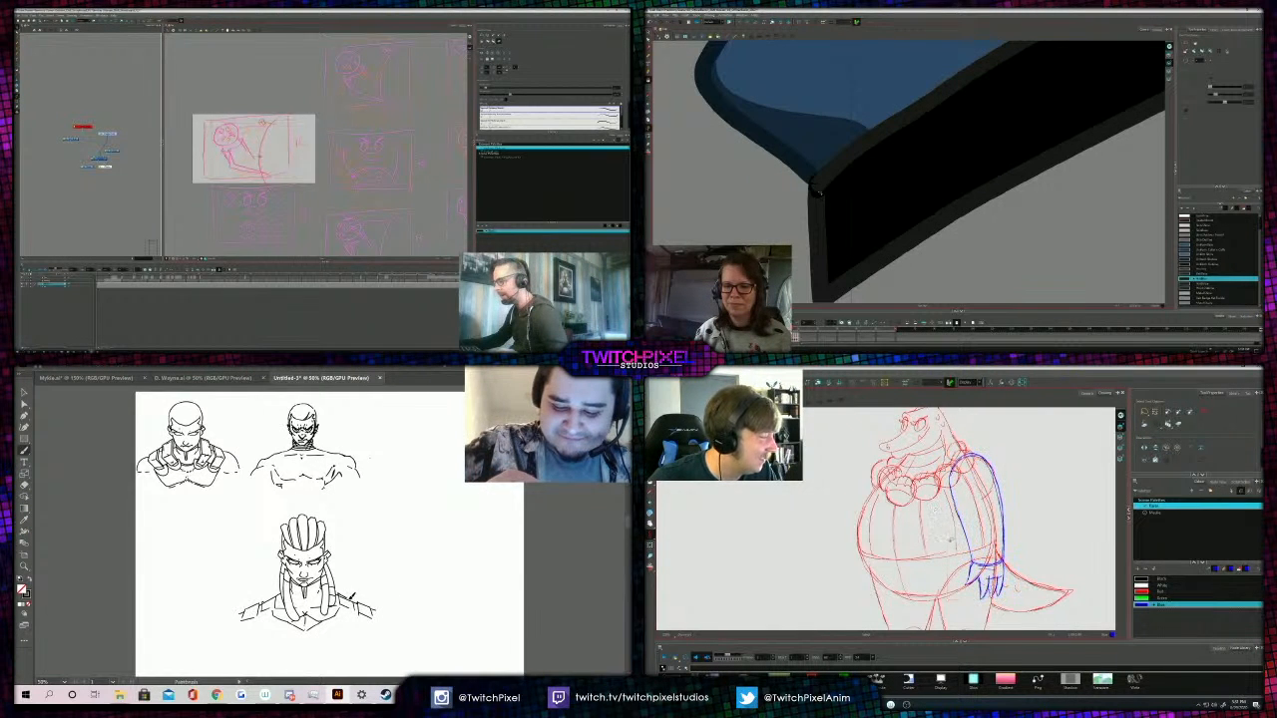
Paint the short outline segment behind the cap's badge in the dark band outline colour.
key("1")
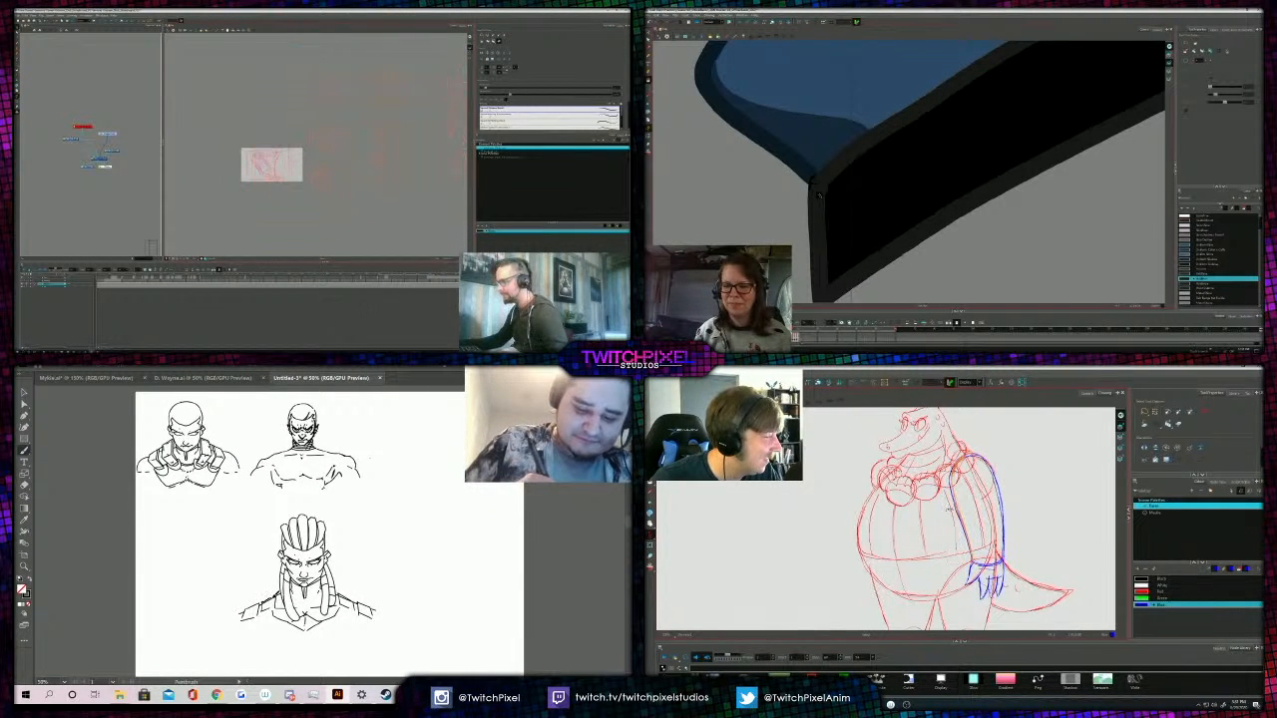
left_click_drag(310, 151, 190, 154)
left_click(1002, 531, "shift")
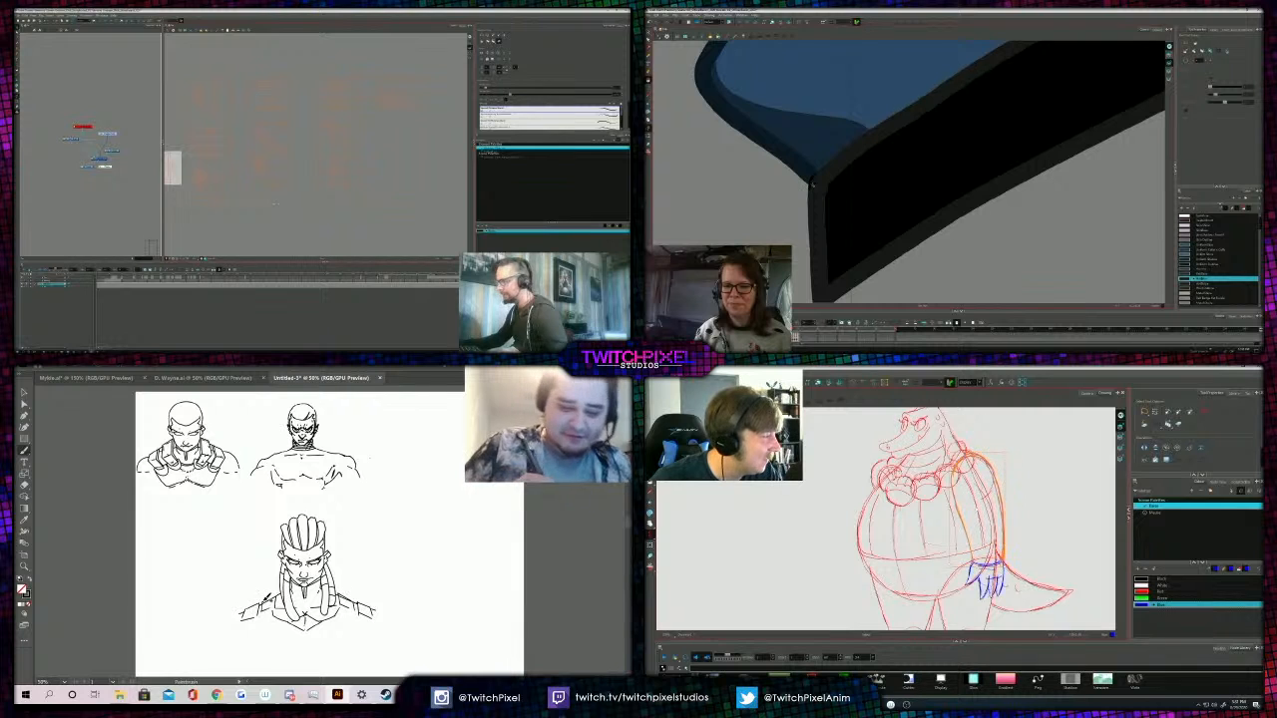
key("1")
key("1")
key("2")
key("2")
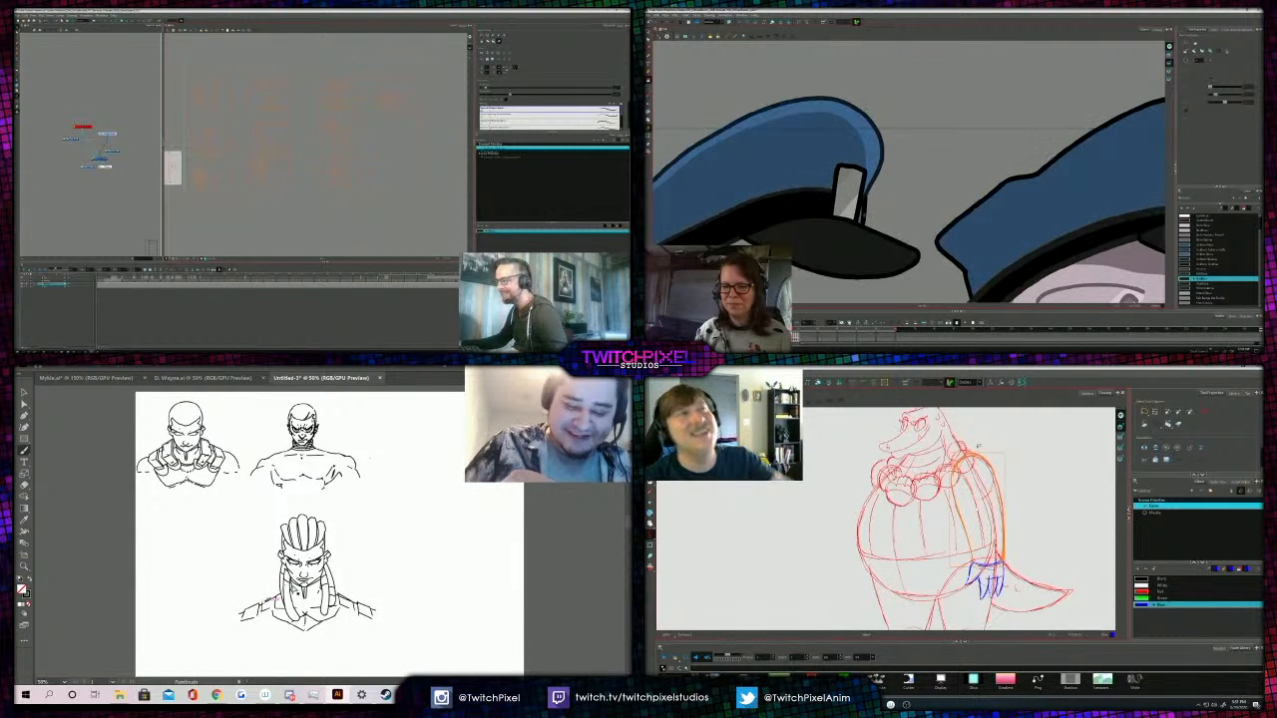
left_click(864, 215)
left_click(392, 271)
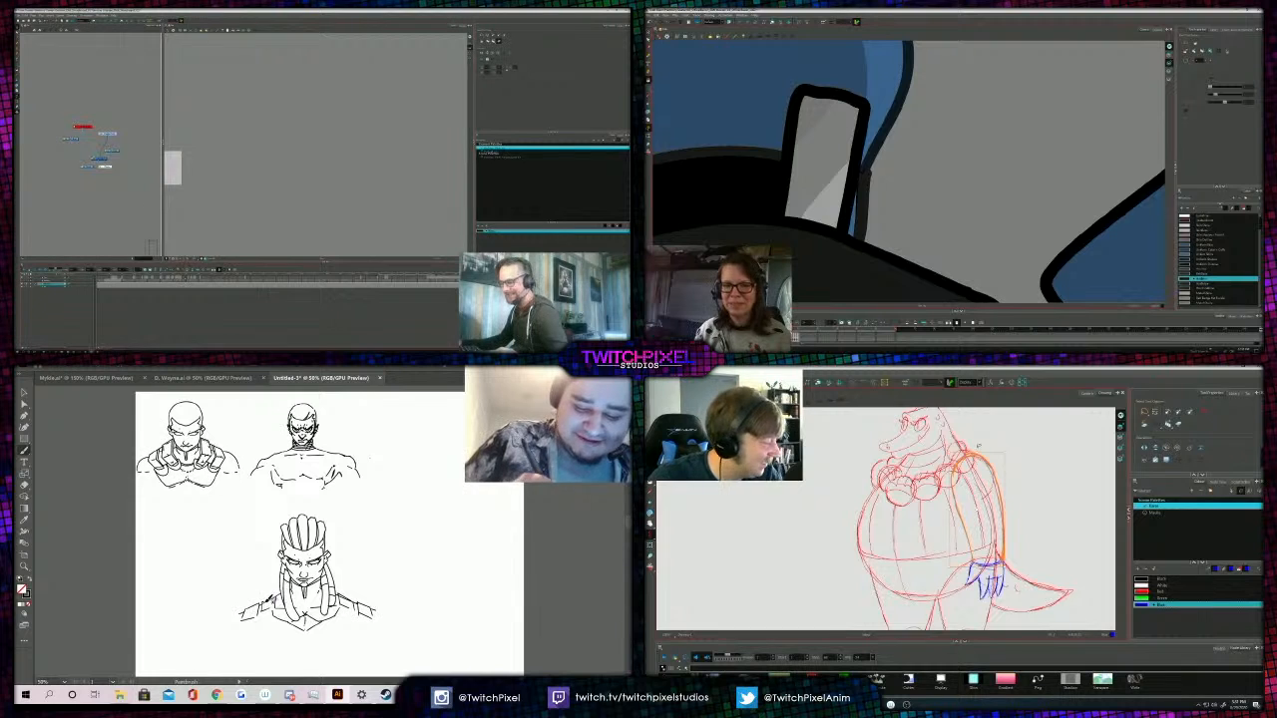
Add a blue brush stroke along the outer edge of the crocodile's upper arm.
left_click(979, 446)
key("alt+s")
left_click_drag(218, 192, 359, 198)
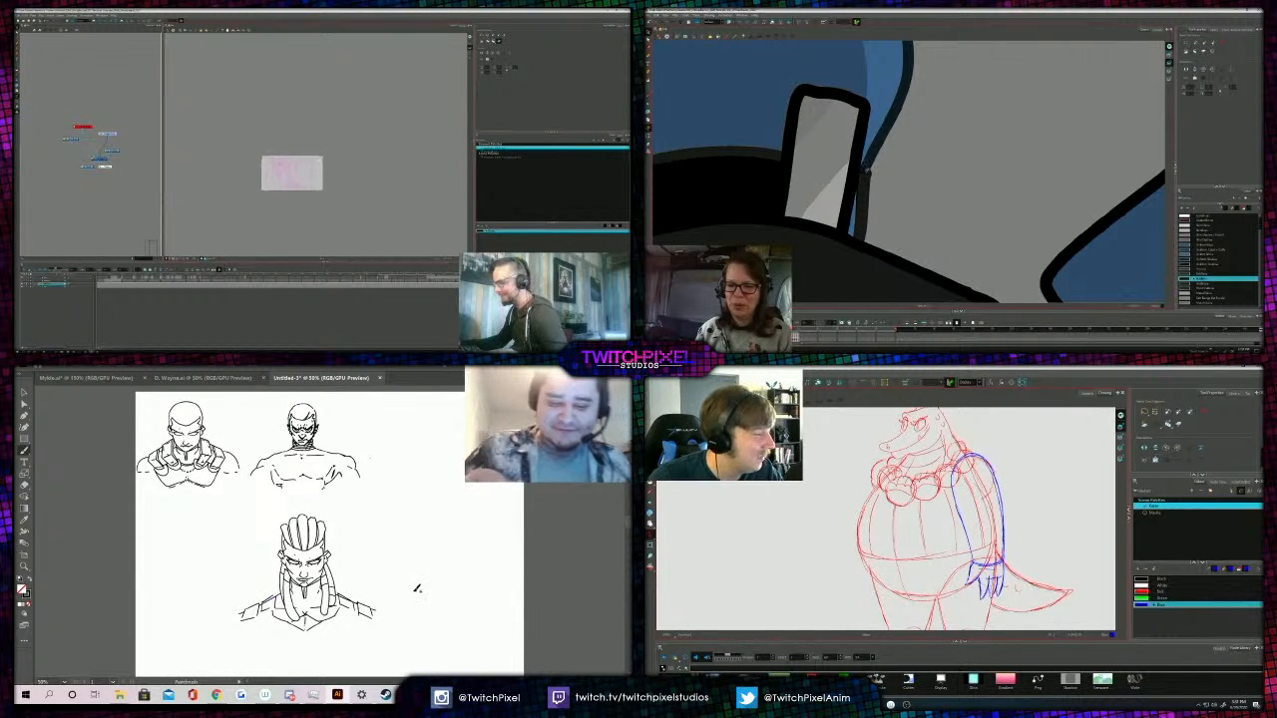
left_click(866, 172)
key("alt+b")
key("2")
key("2")
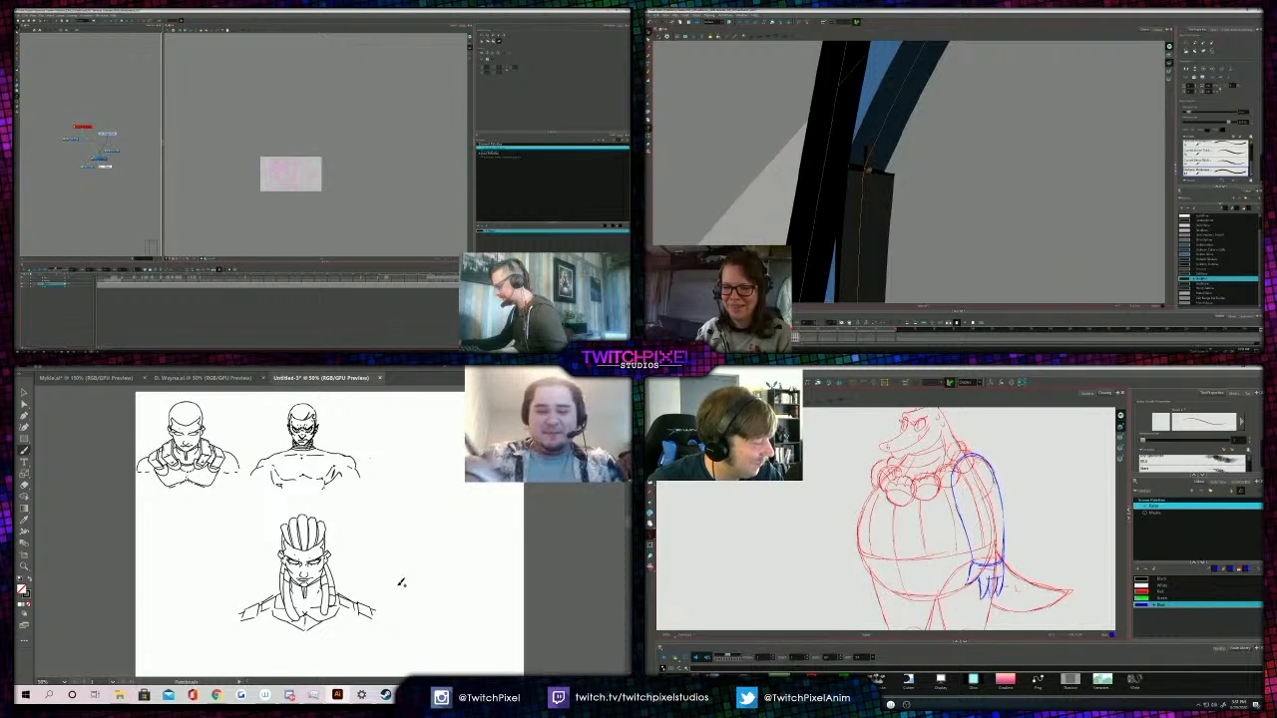
key("Escape")
left_click_drag(990, 467, 998, 487)
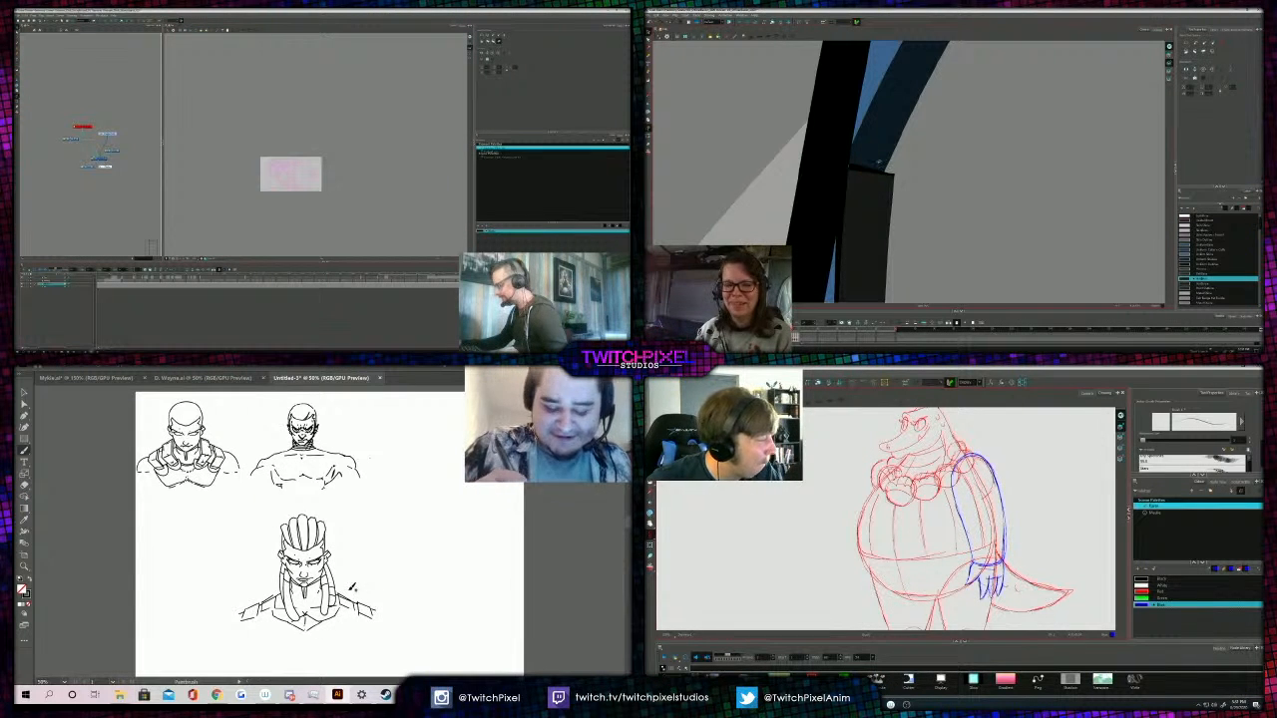
Give the cap's short outline stroke beside the badge a rounded end, and redraw the blue arm's shoulder line.
left_click(52, 278)
left_click(856, 173)
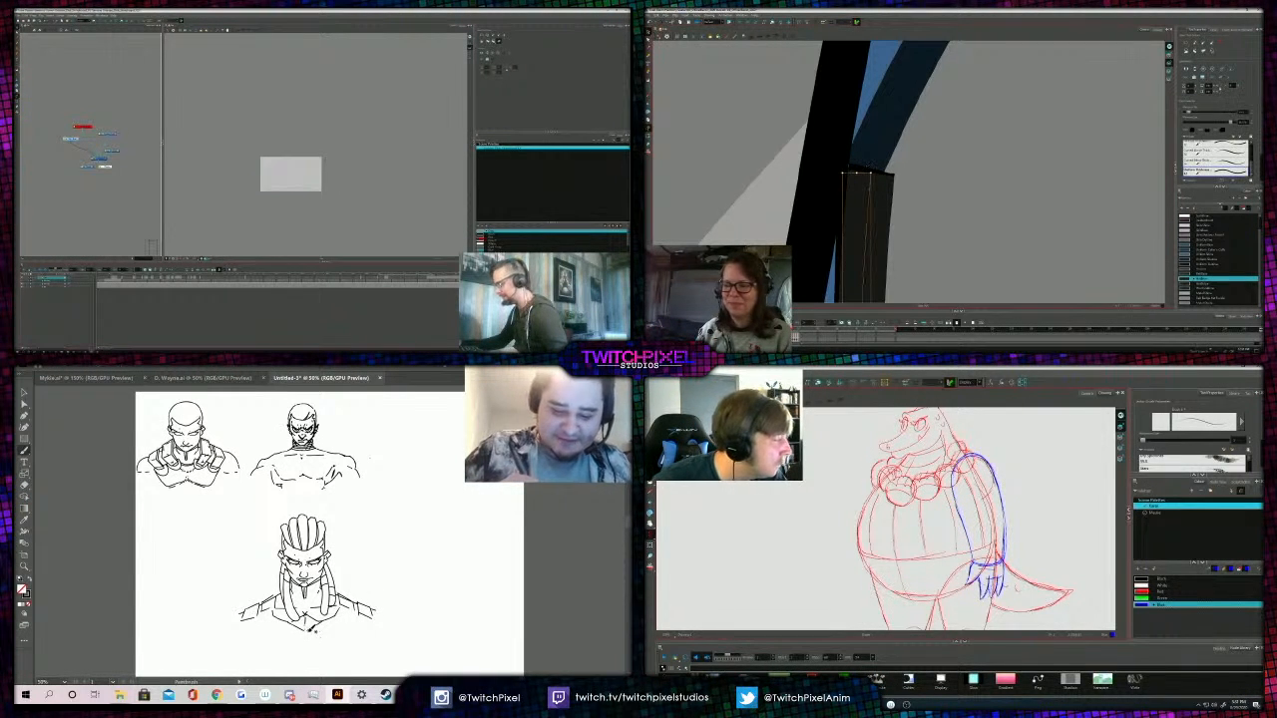
left_click(1213, 129)
left_click(1213, 141)
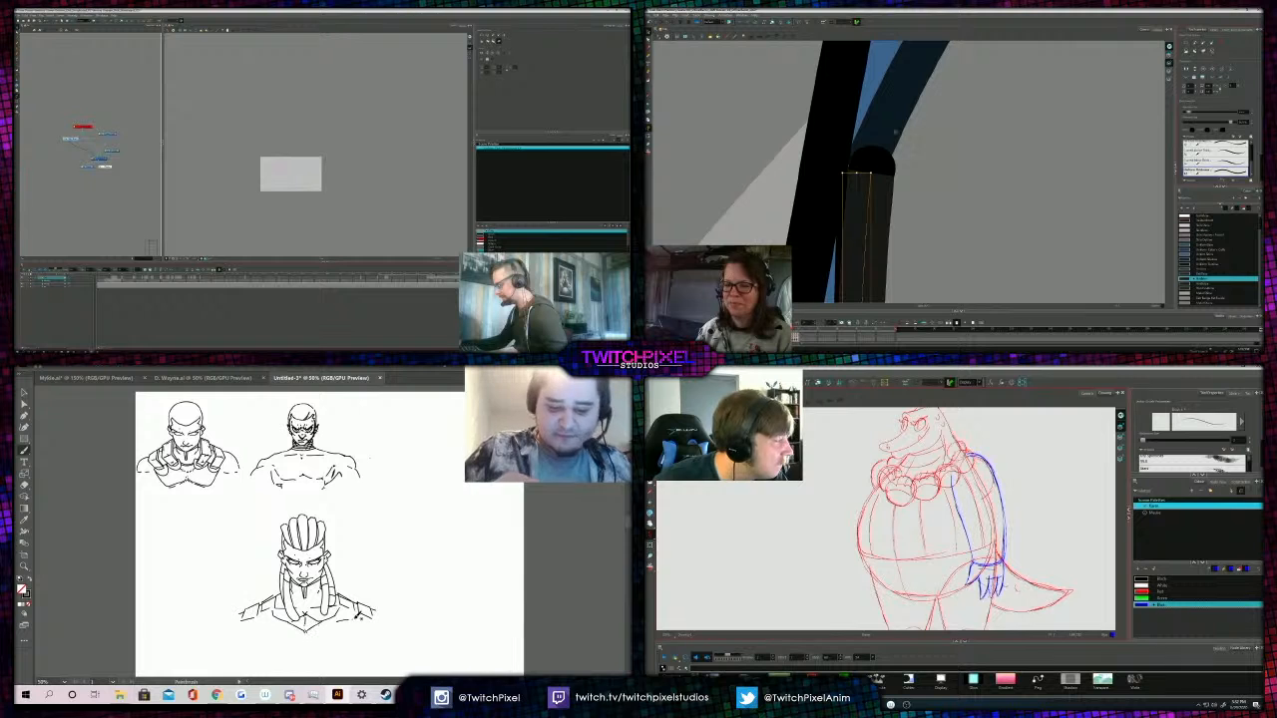
left_click_drag(952, 464, 970, 455)
key("Escape")
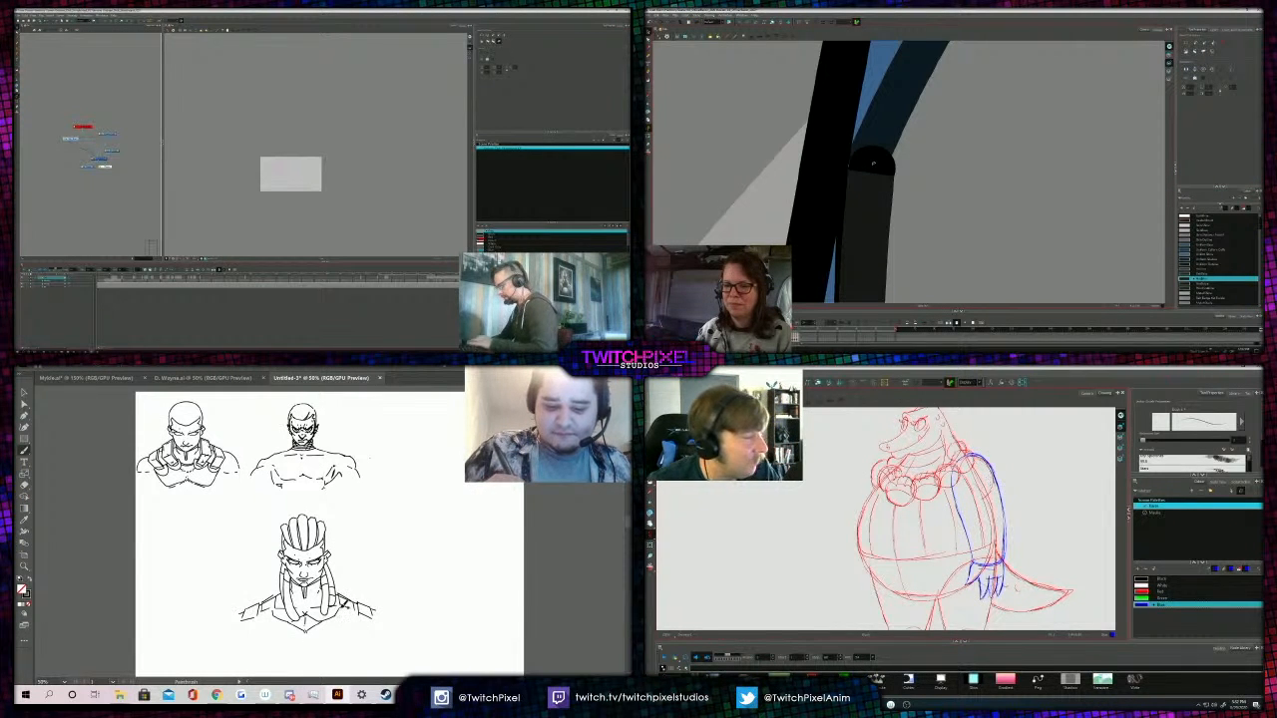
left_click(873, 163)
left_click(868, 180)
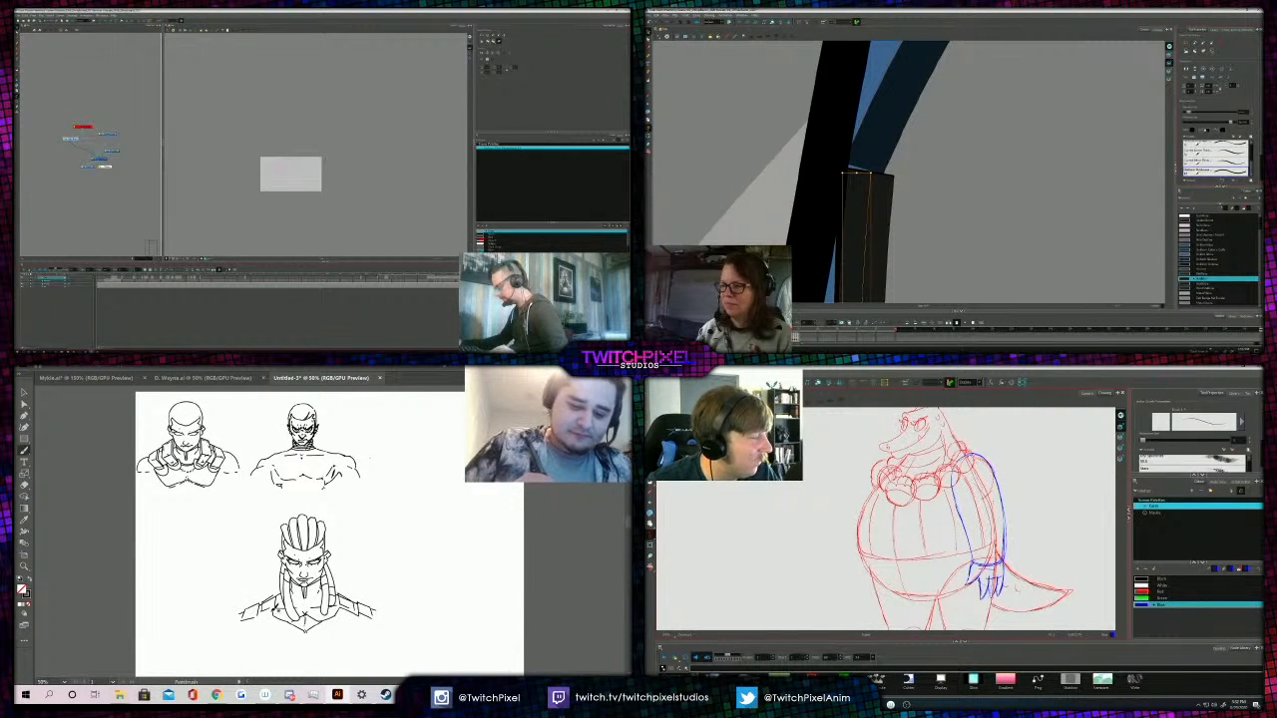
left_click(1205, 131)
left_click(1211, 138)
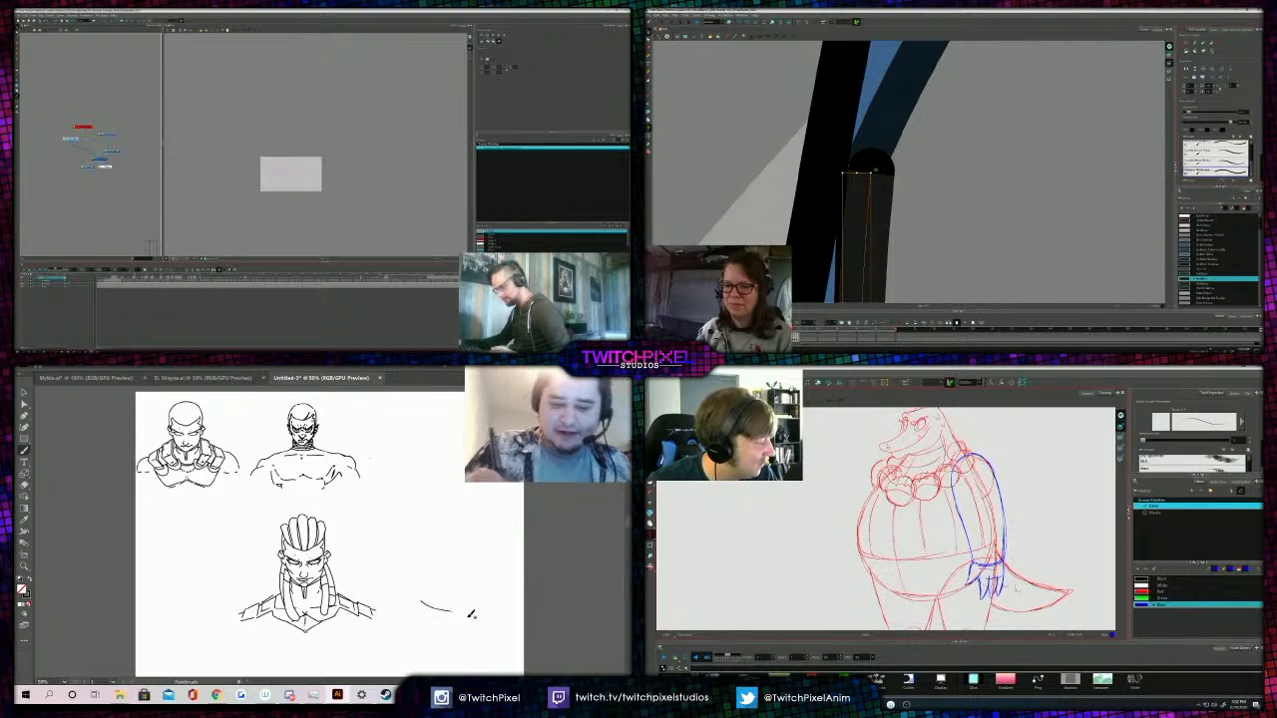
Delete the surplus outline stroke beside the cap's badge and shift its rounded end over the remaining outline.
left_click(876, 170)
key("ctrl+z")
left_click(818, 199)
left_click(866, 229)
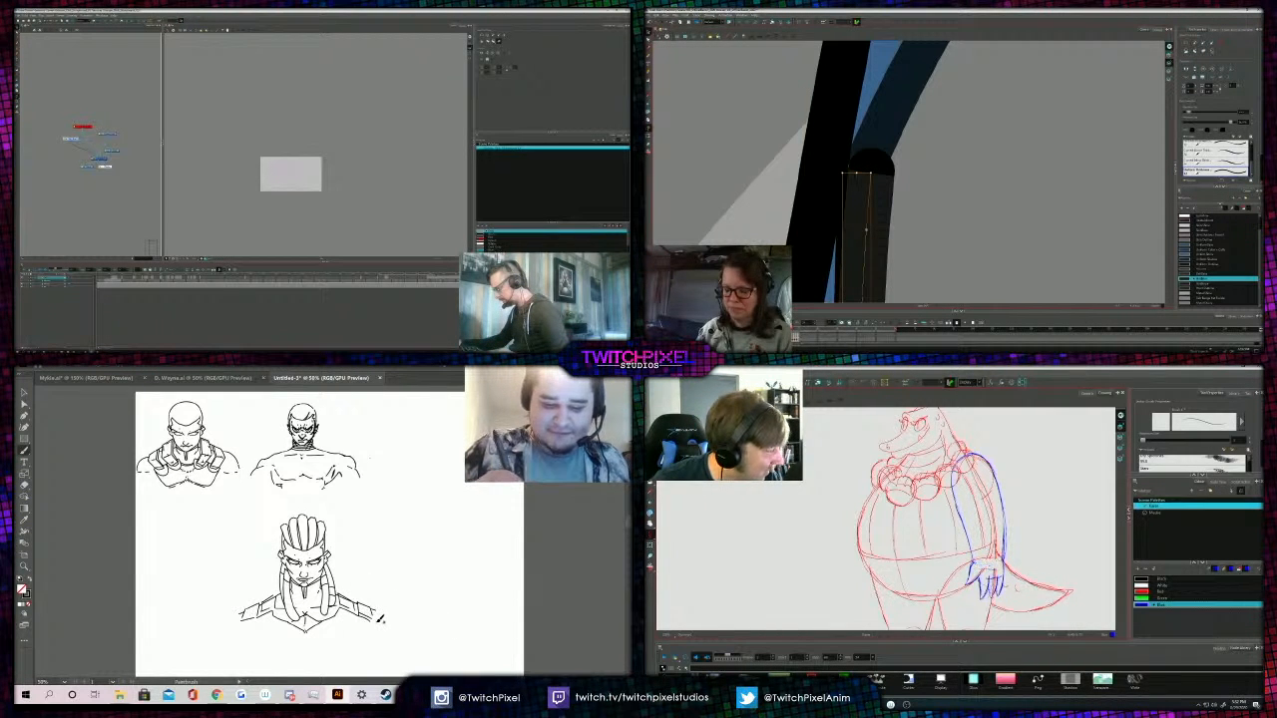
key("Delete")
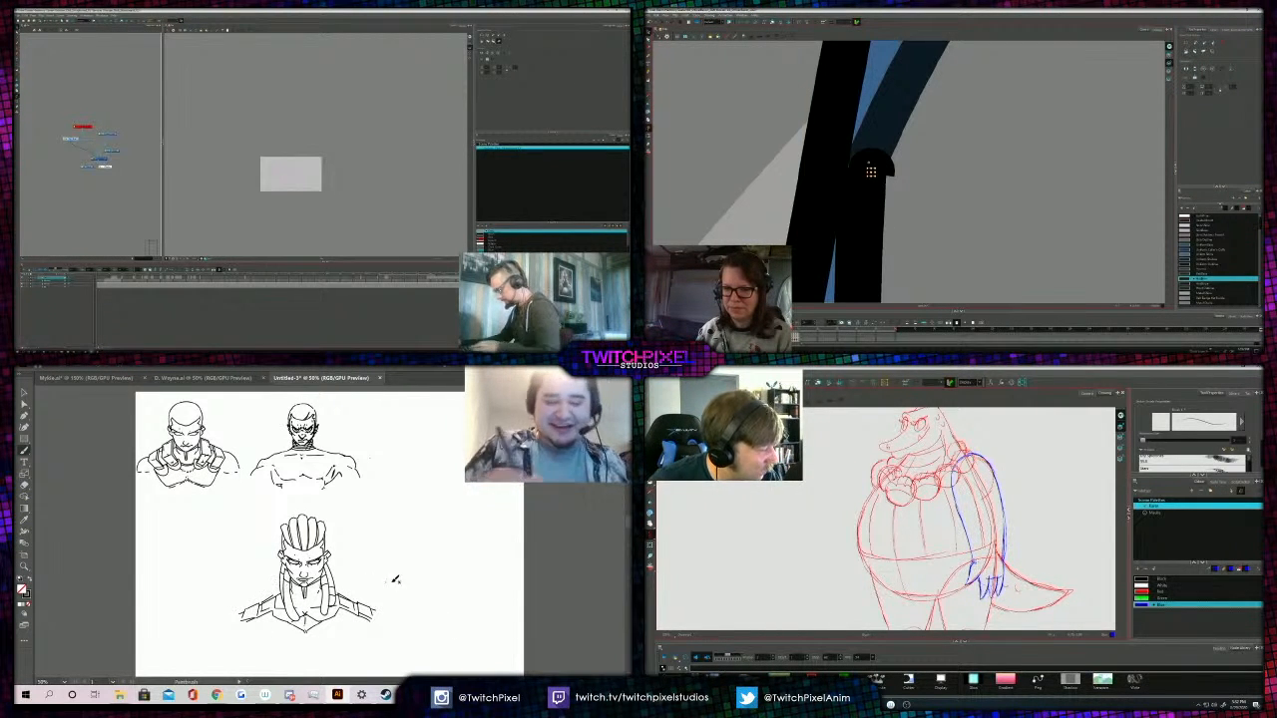
left_click_drag(871, 171, 863, 171)
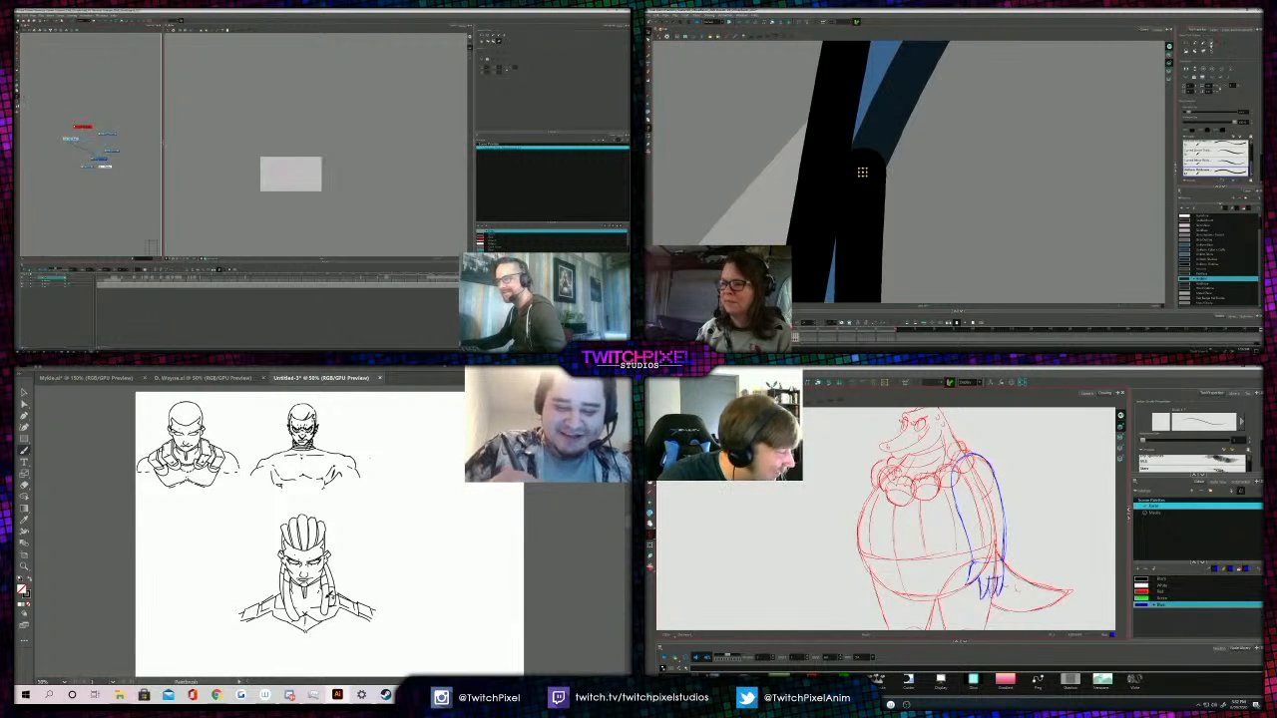
Recolour the cap's short outline segment behind the badge in a dark grey shade, and add a stroke under the braided figure's shoulder.
scroll(298, 162, "up", 3)
left_click(864, 171)
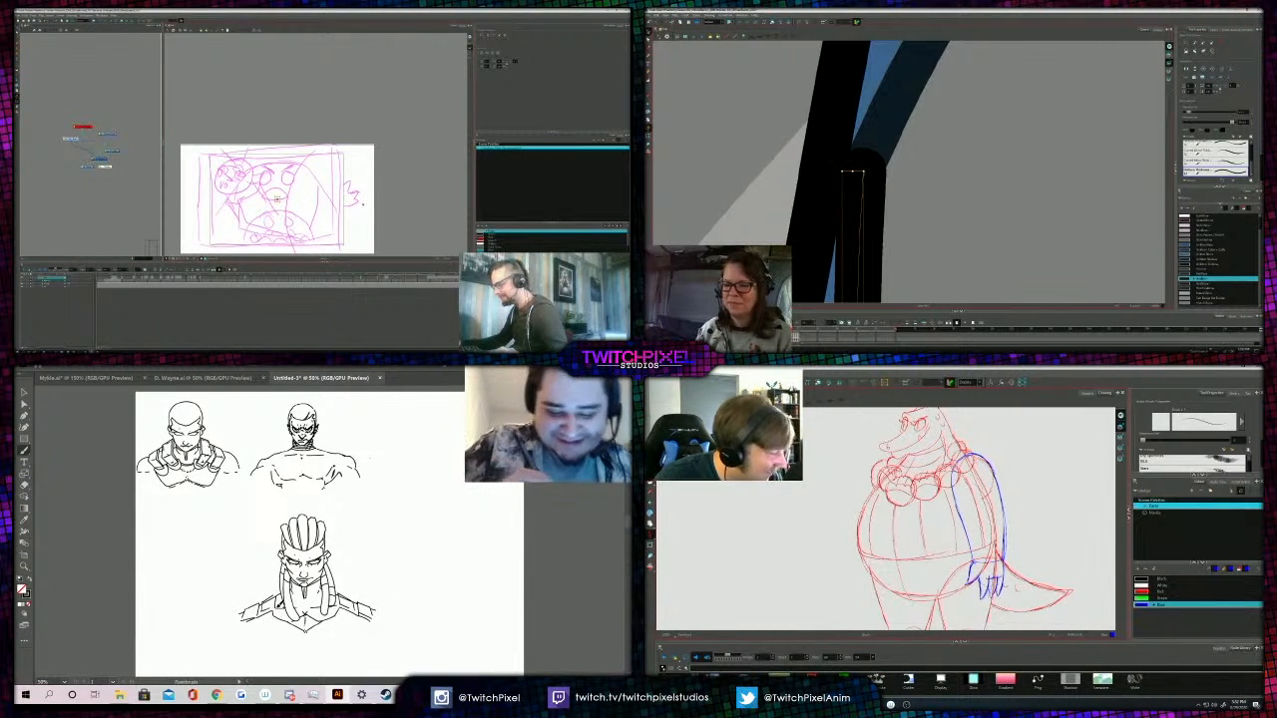
key("period")
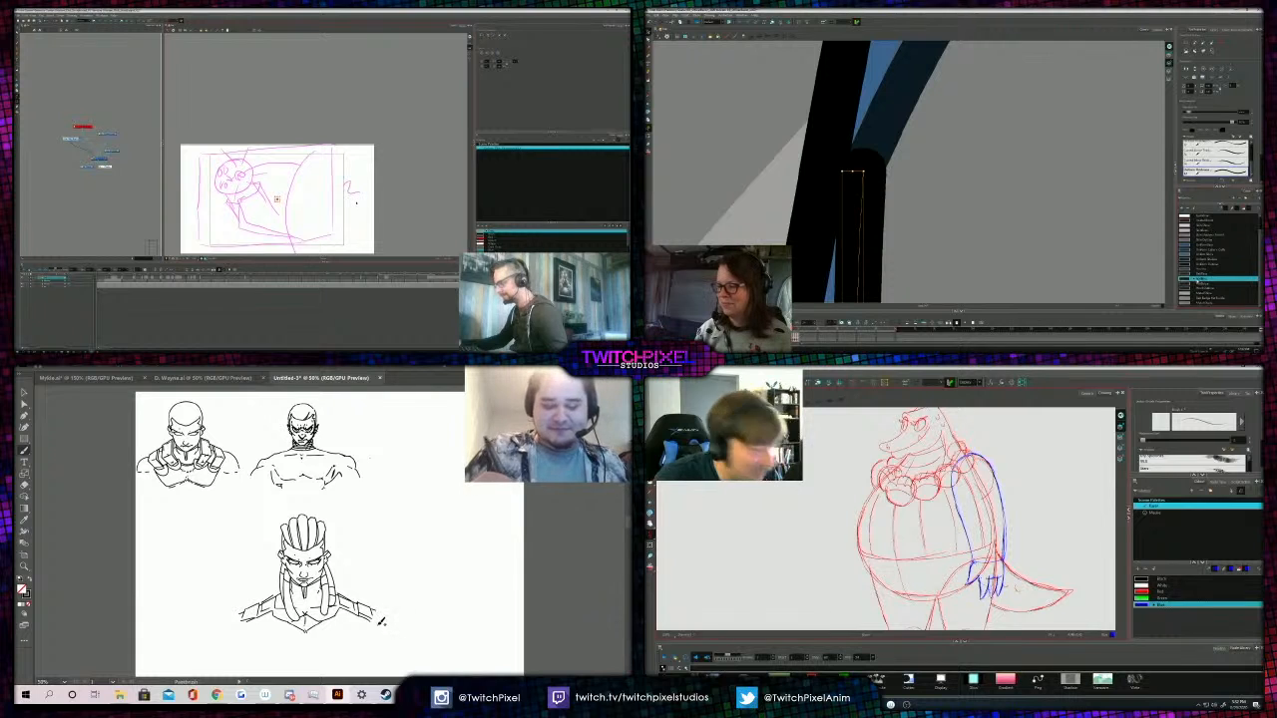
left_click(1203, 285)
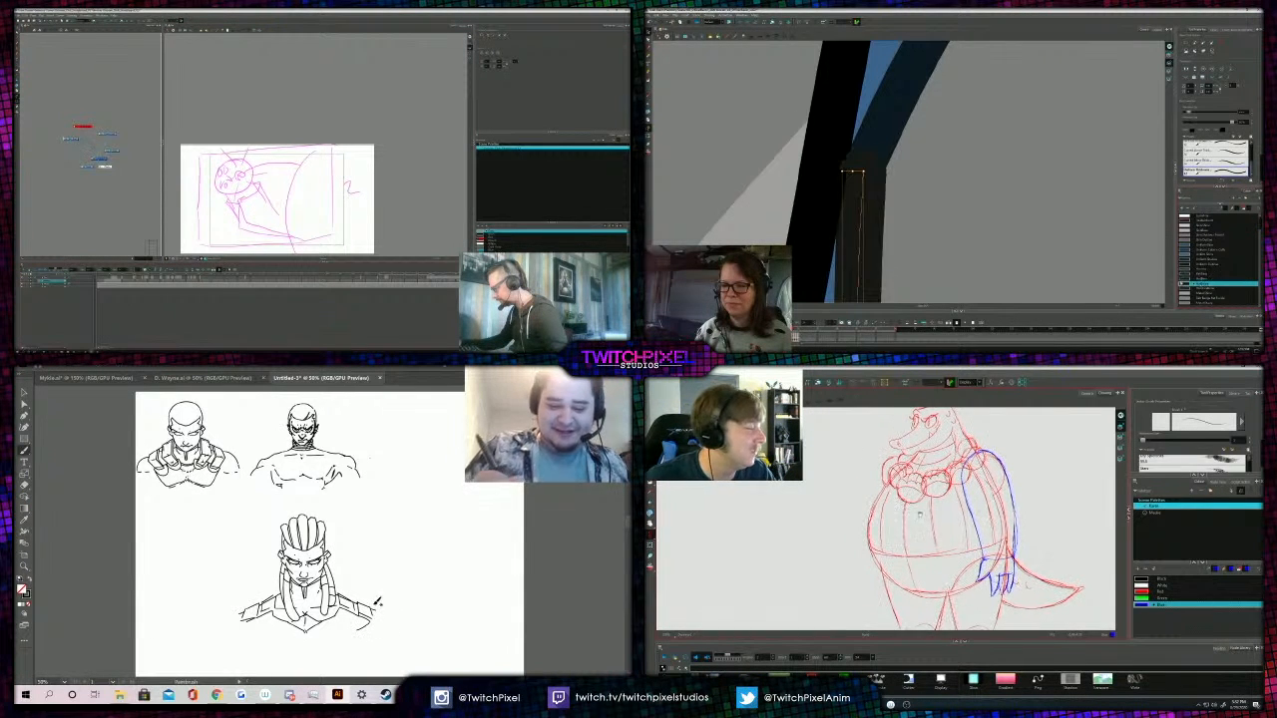
scroll(954, 300, "down", 3)
left_click_drag(245, 620, 272, 633)
scroll(945, 288, "down", 5)
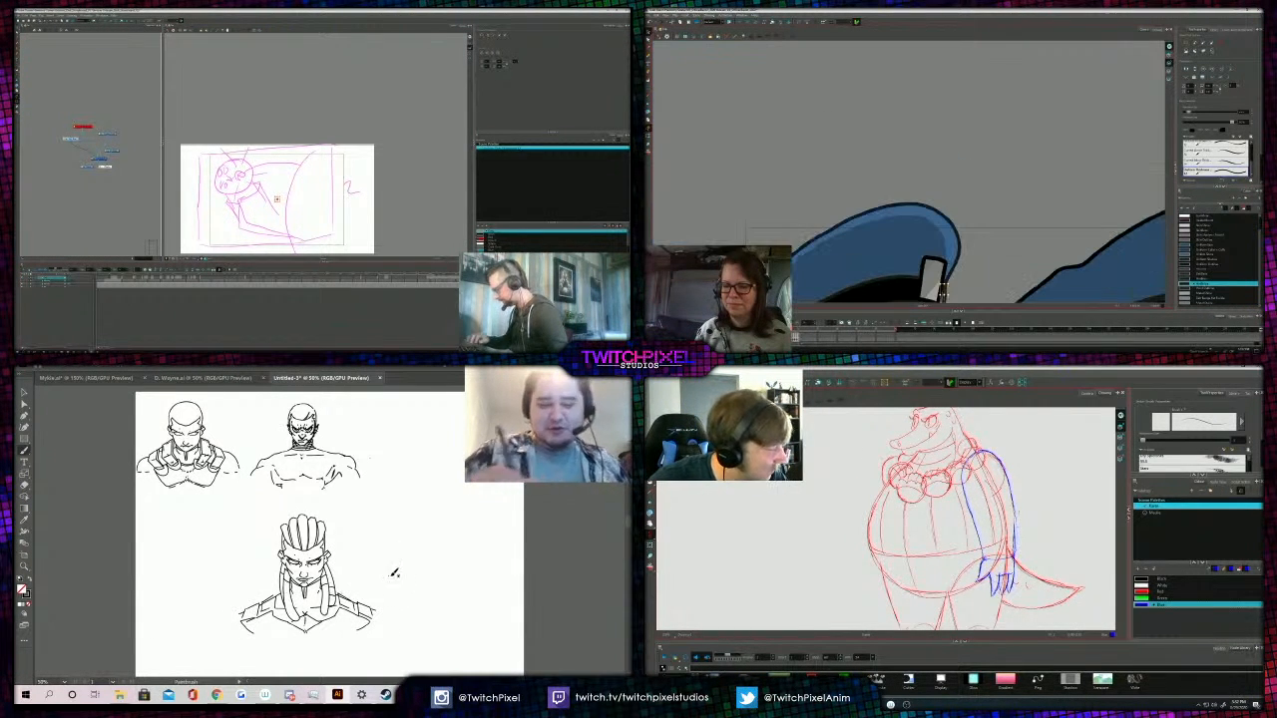
left_click_drag(1016, 192, 1052, 108)
Page back and forth through the rough storyboard panels to compare the sketched shots.
key("period")
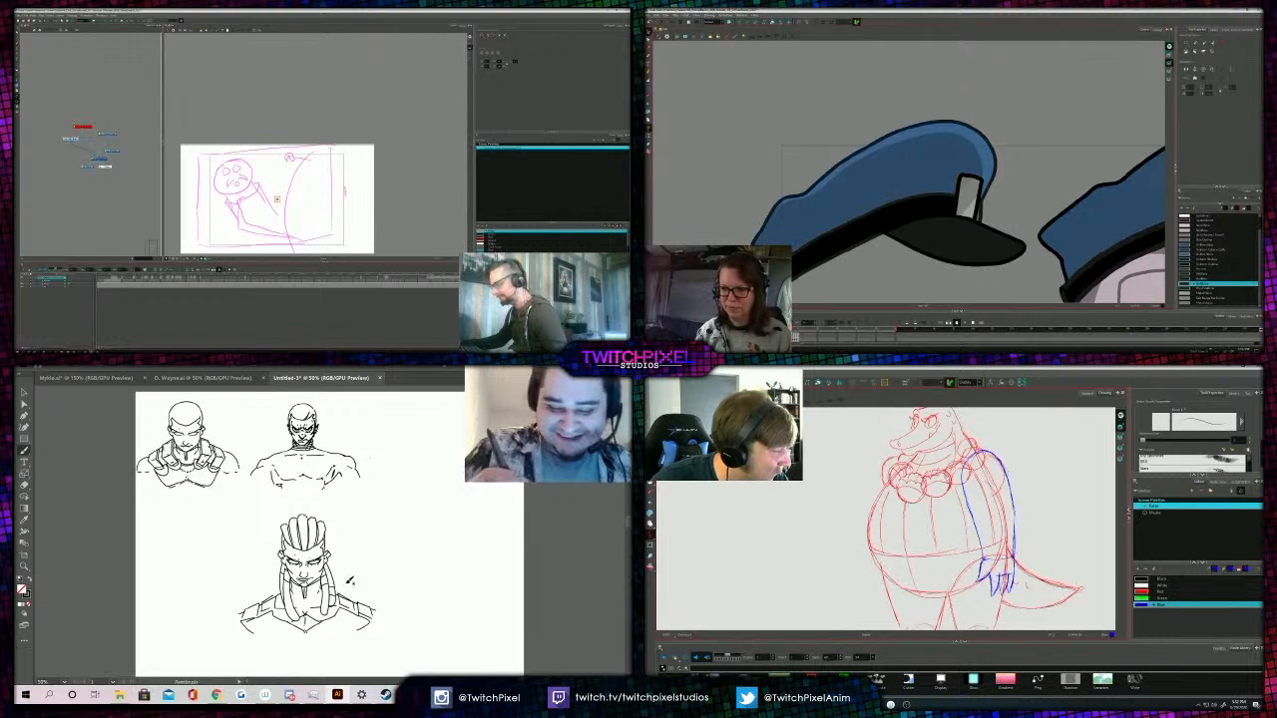
key("period")
key("period")
scroll(965, 516, "down", 2)
key("comma")
key("alt+s")
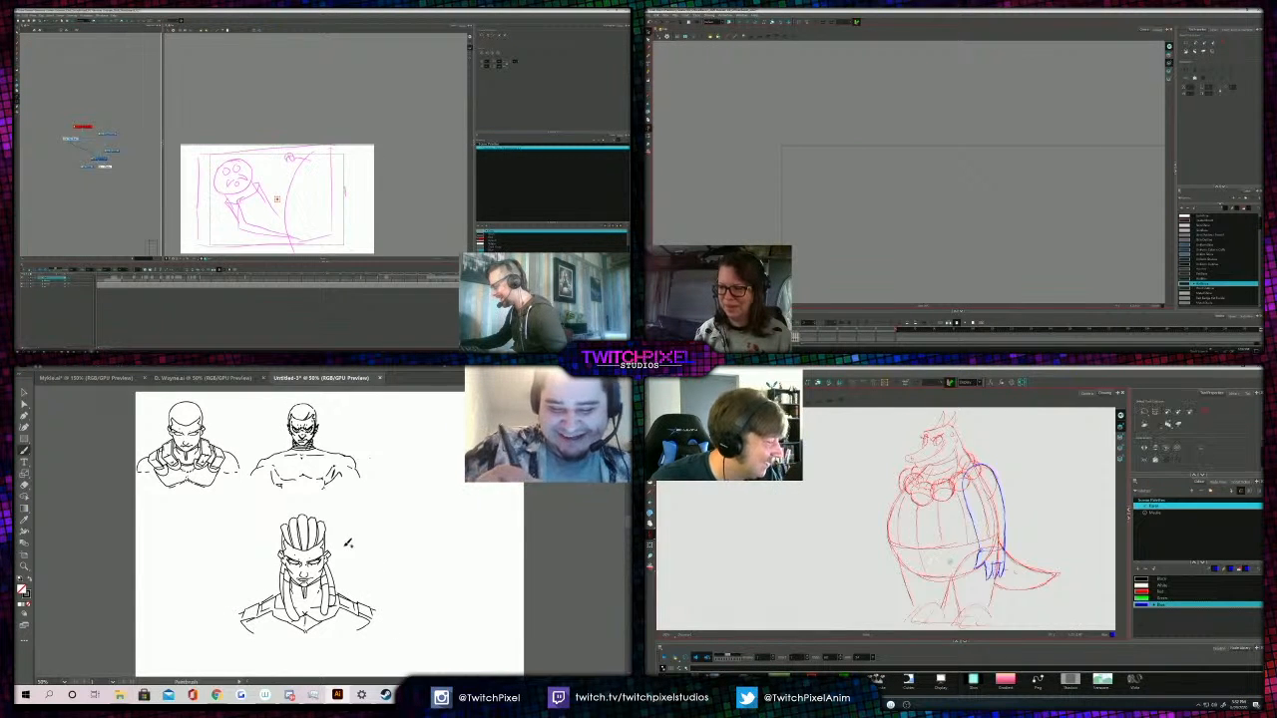
left_click_drag(362, 546, 386, 567)
key("comma")
Select the crocodile's whole blue arm sketch, and paint the turned cap's black band dark grey.
key("ctrl+a")
key("ctrl+z")
key("period")
key("comma")
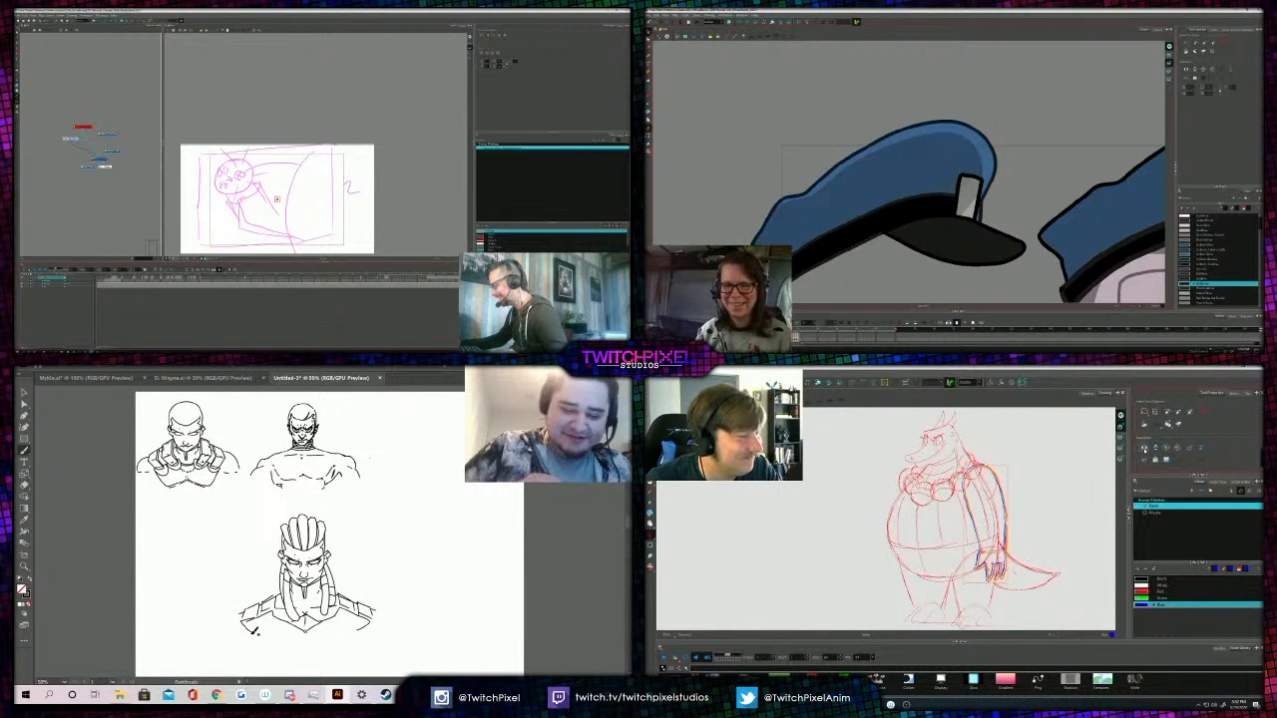
key("alt+b")
left_click(50, 284)
left_click(1121, 459)
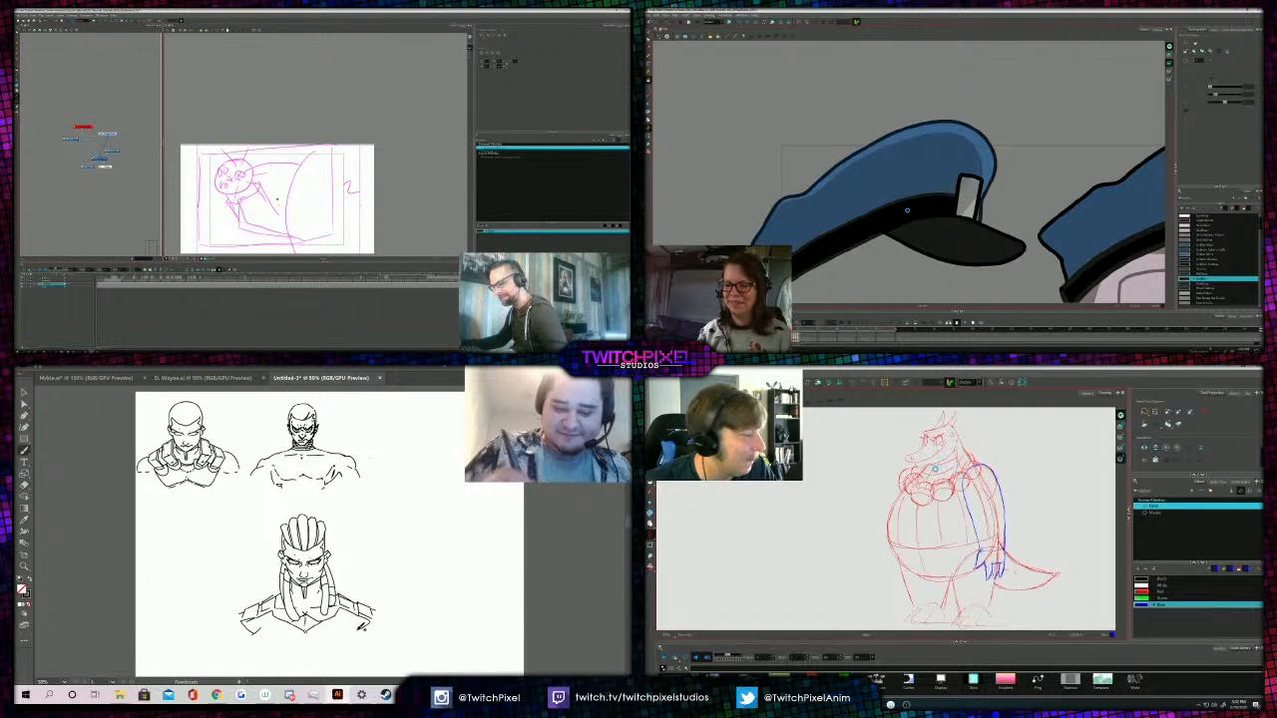
left_click(908, 211)
Flip the arm copy horizontally and move it to the opposite side of the crocodile's body.
key("period")
left_click(1144, 448)
key("period")
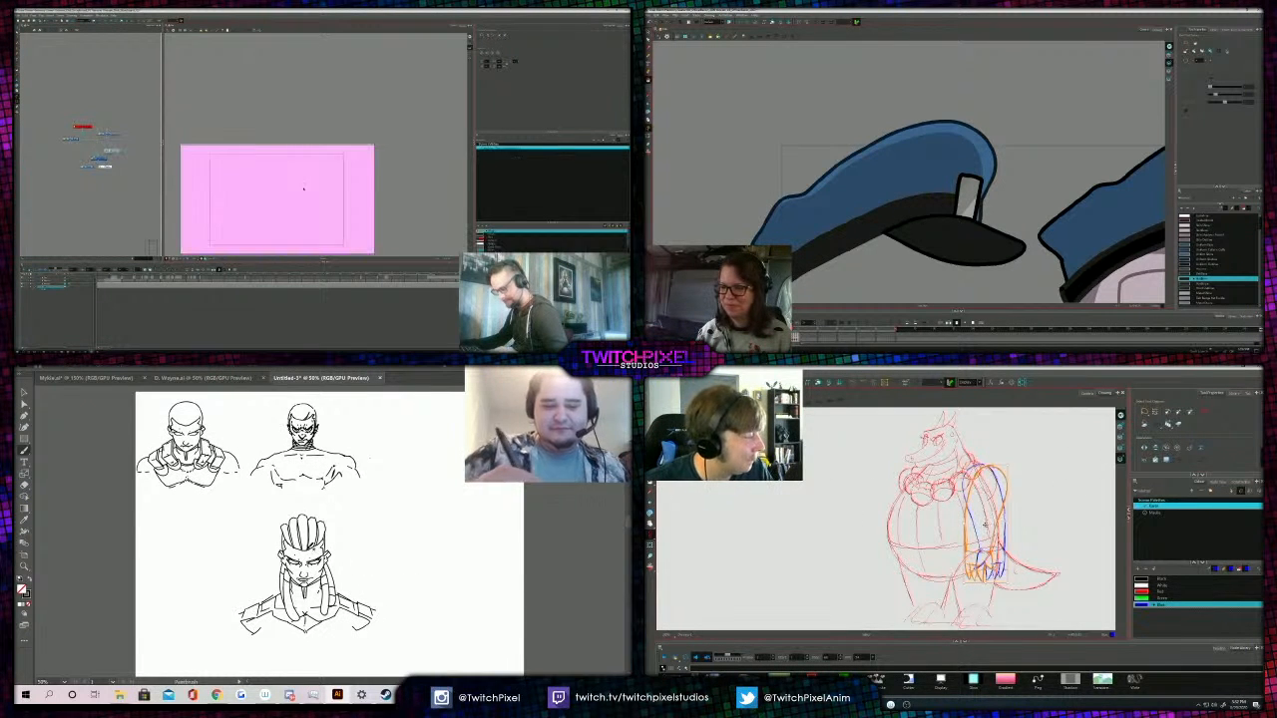
left_click_drag(976, 522, 907, 524)
scroll(1240, 264, "up", 1)
Paint the turned cap's band with the first dark colour in the palette.
left_click(1212, 215)
left_click(108, 134)
left_click(869, 216)
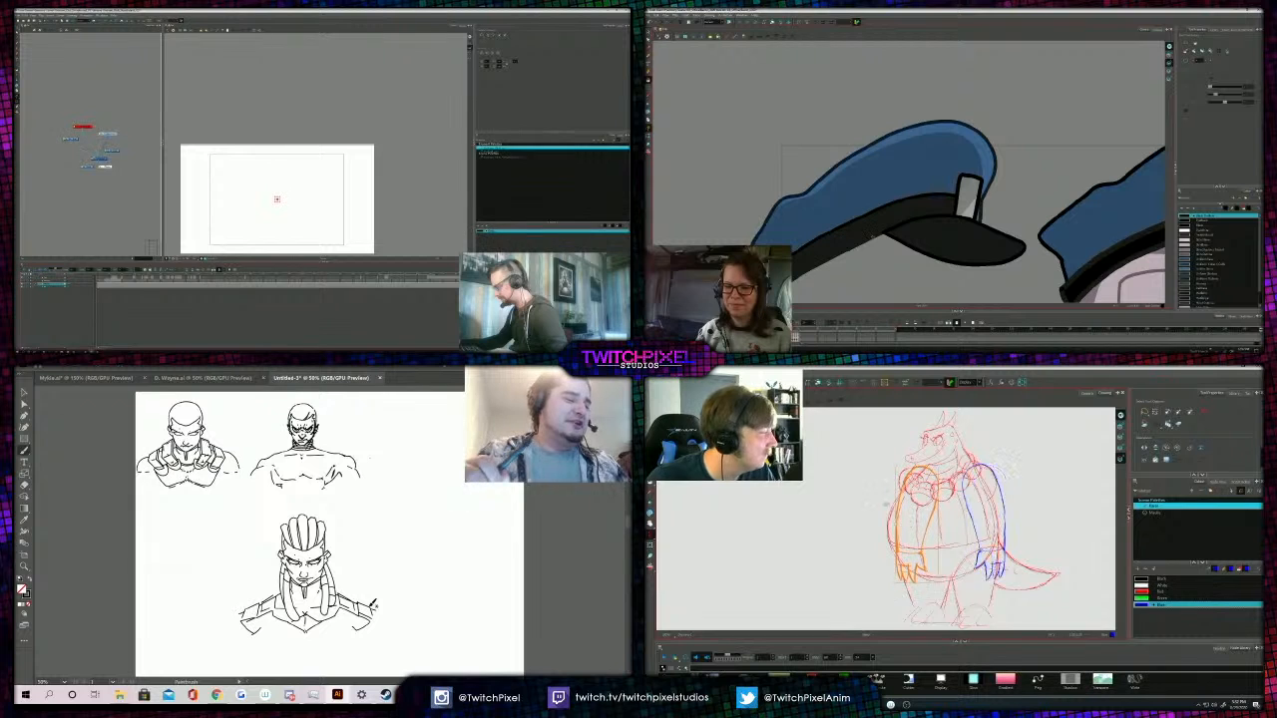
scroll(878, 471, "up", 1)
scroll(760, 282, "up", 3)
key("alt+b")
left_click(838, 261)
key("comma")
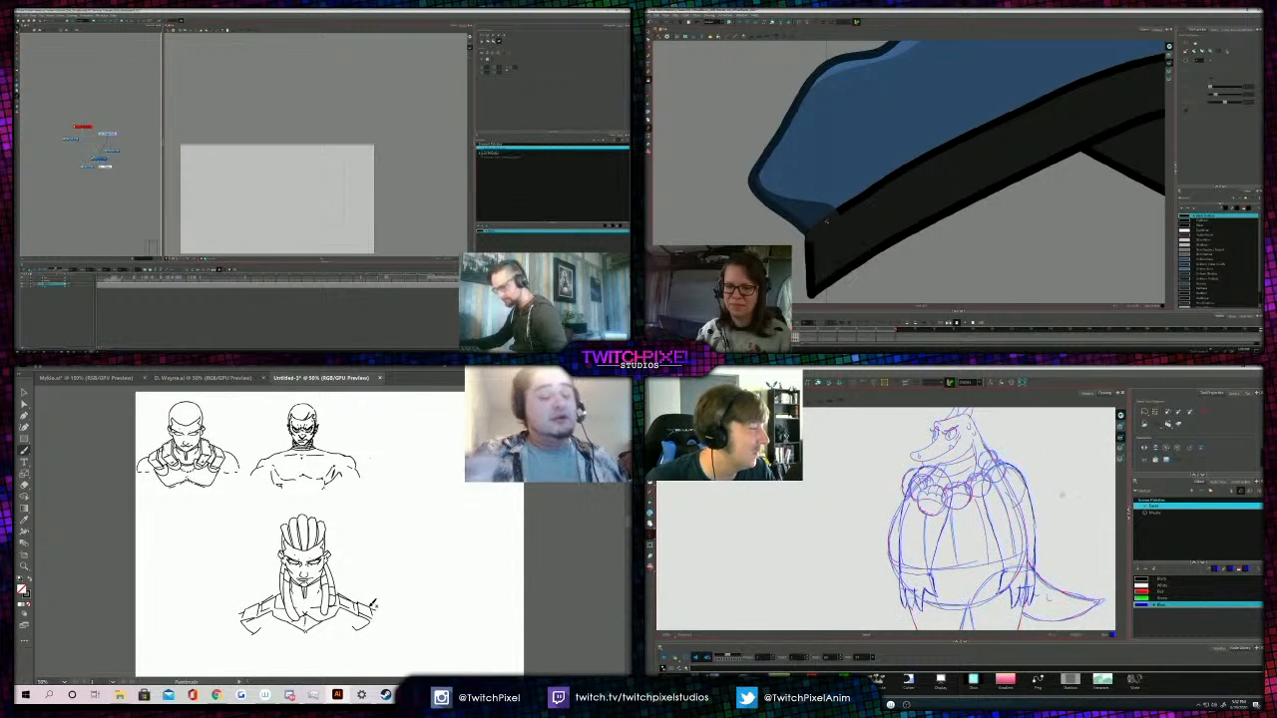
Fill the small gap at the back corner of the cap band's outline.
scroll(393, 164, "down", 3)
left_click_drag(421, 148, 324, 144)
scroll(807, 251, "up", 2)
scroll(804, 251, "up", 2)
left_click(1120, 458)
scroll(878, 531, "down", 2)
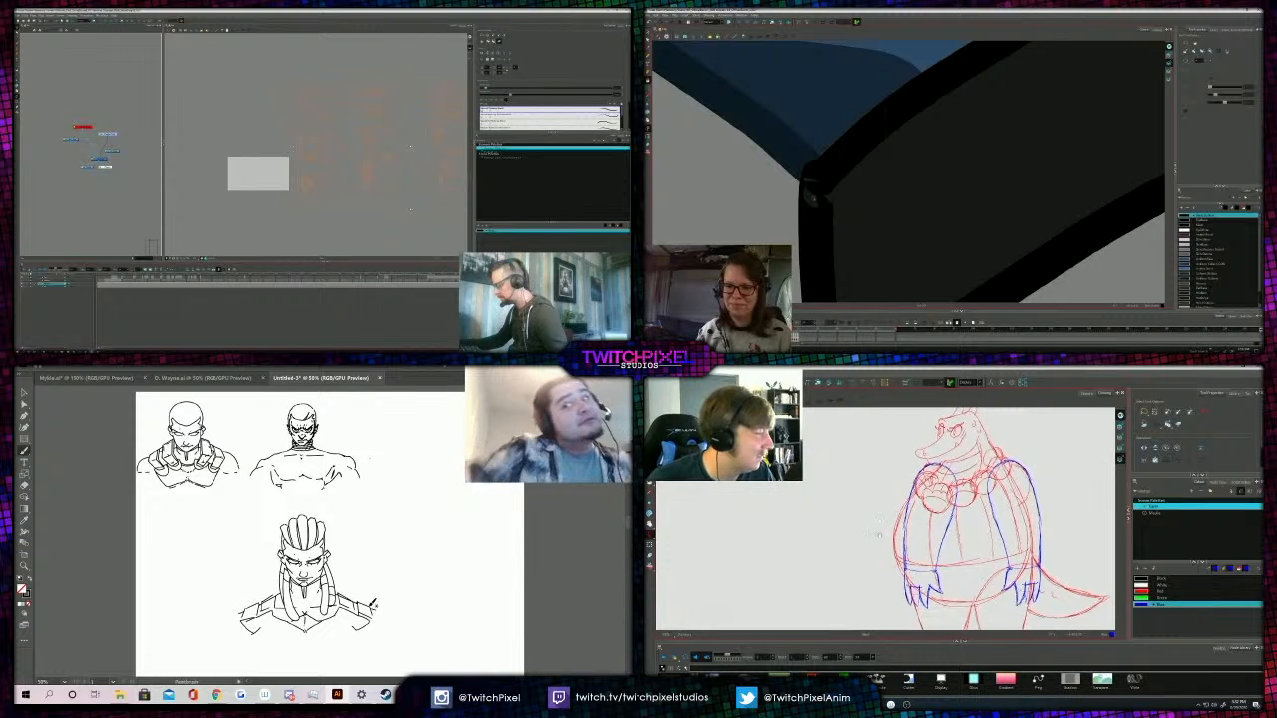
left_click(811, 199)
Select the crocodile's mirrored arm and adjust its position to sit on the shoulder and body edge.
key("alt+s")
left_click_drag(872, 577, 876, 487)
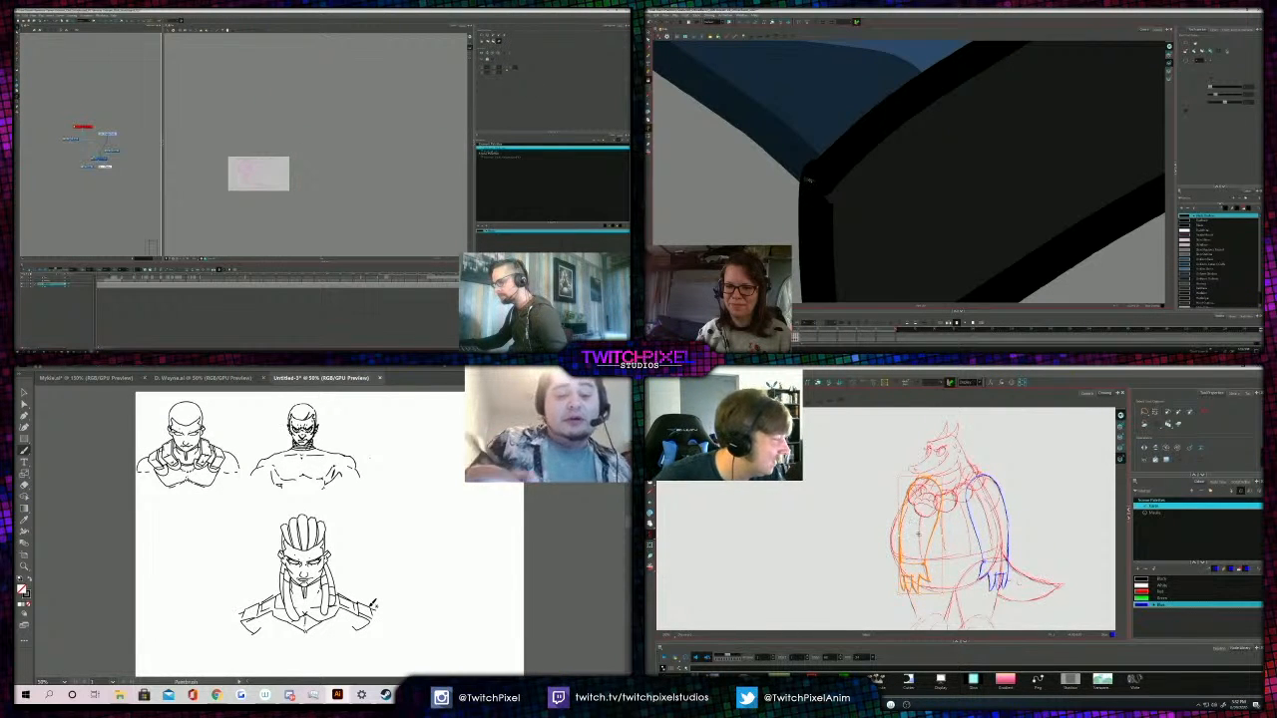
left_click_drag(919, 534, 910, 548)
scroll(828, 199, "down", 2)
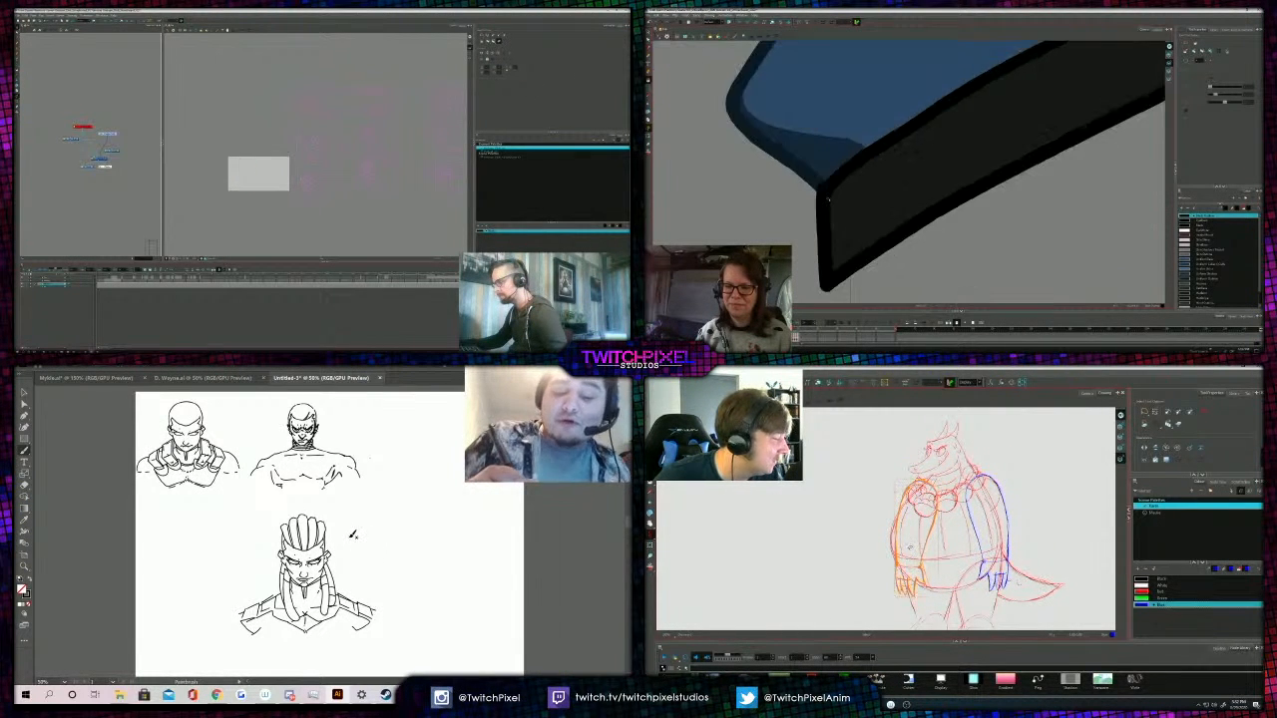
scroll(828, 200, "down", 3)
left_click_drag(911, 597, 911, 585)
scroll(883, 105, "up", 3)
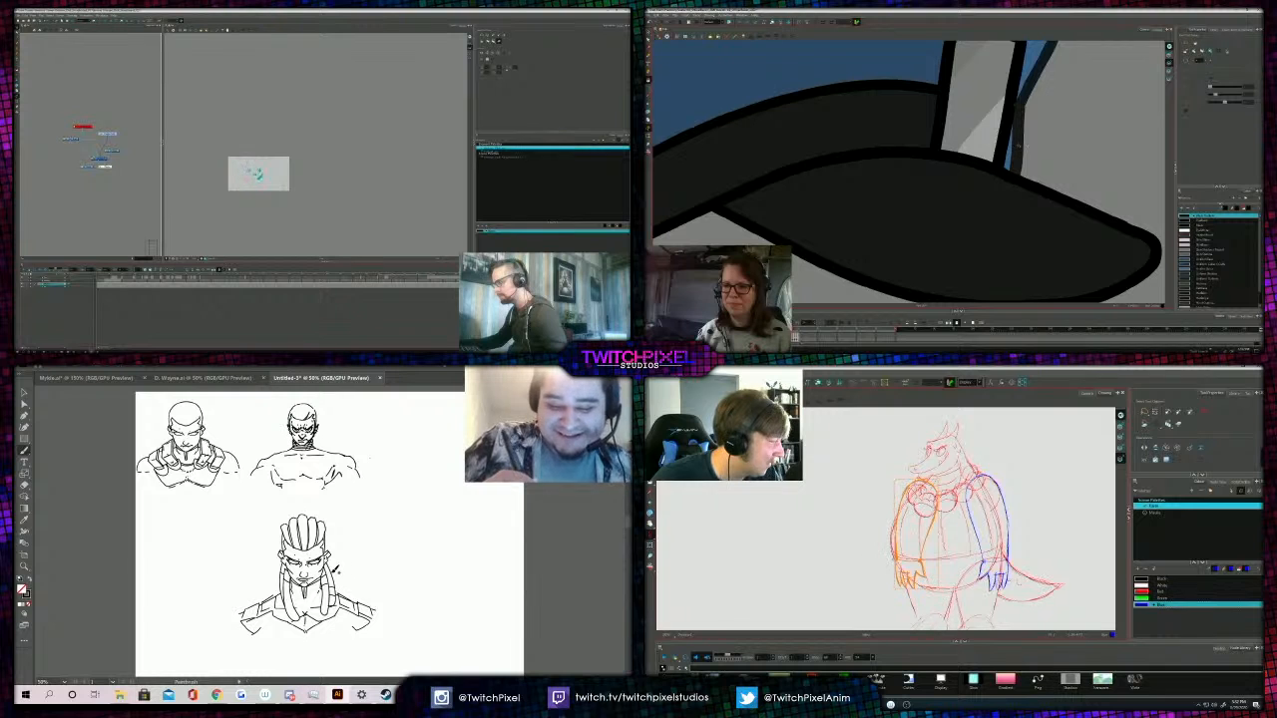
Paint the short outline segment beside the cap's badge and the narrow blue gap behind the badge in dark colours.
left_click(1019, 146)
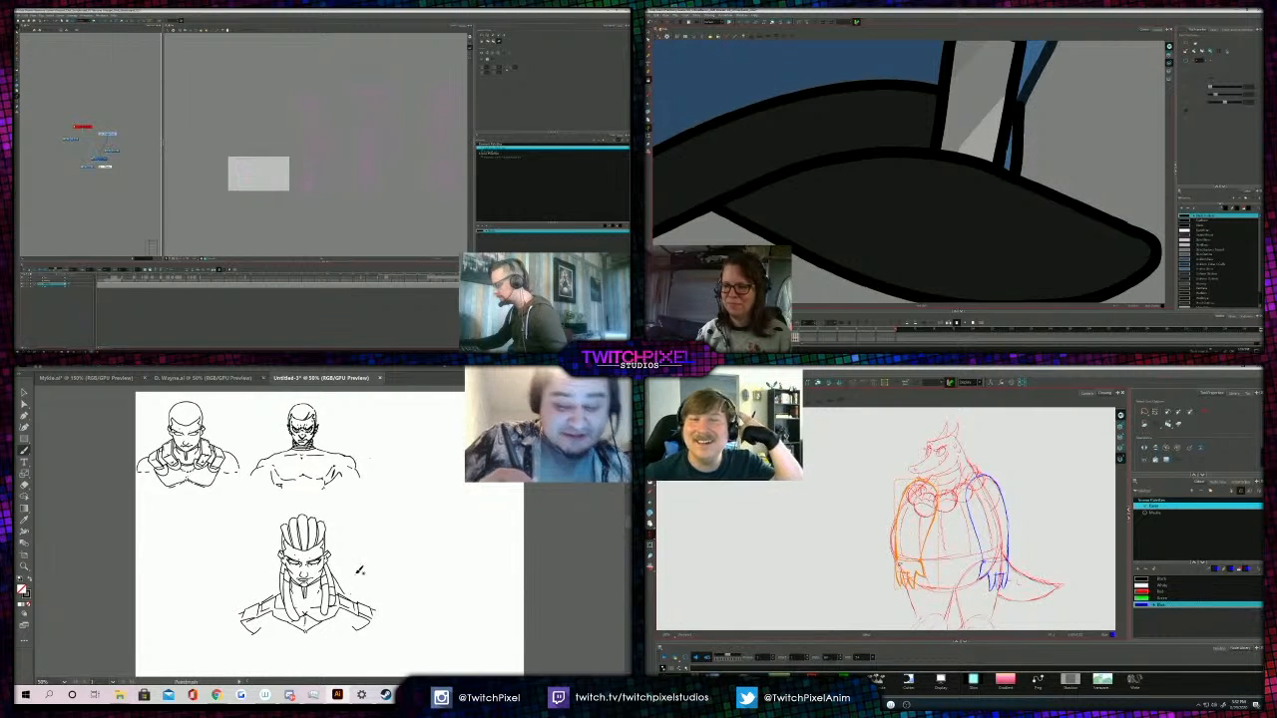
scroll(1019, 103, "down", 5)
scroll(1020, 146, "up", 3)
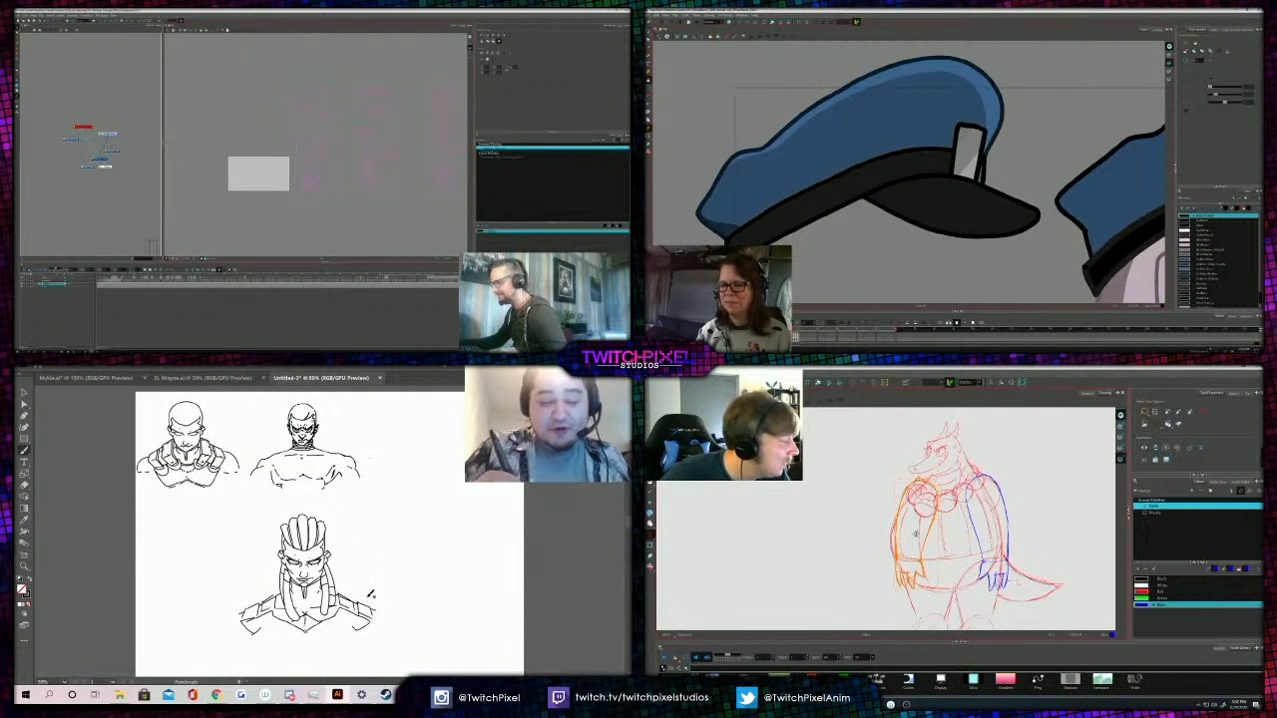
scroll(1019, 149, "up", 2)
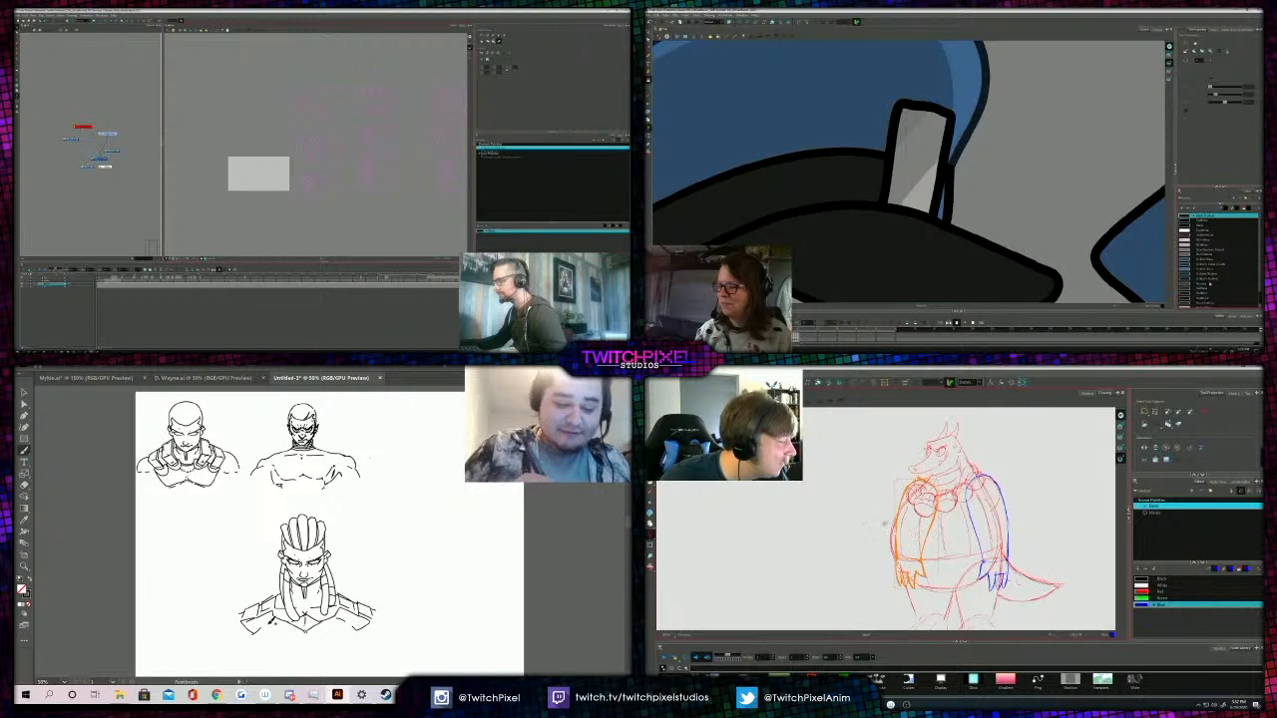
left_click(1205, 290)
left_click(1203, 284)
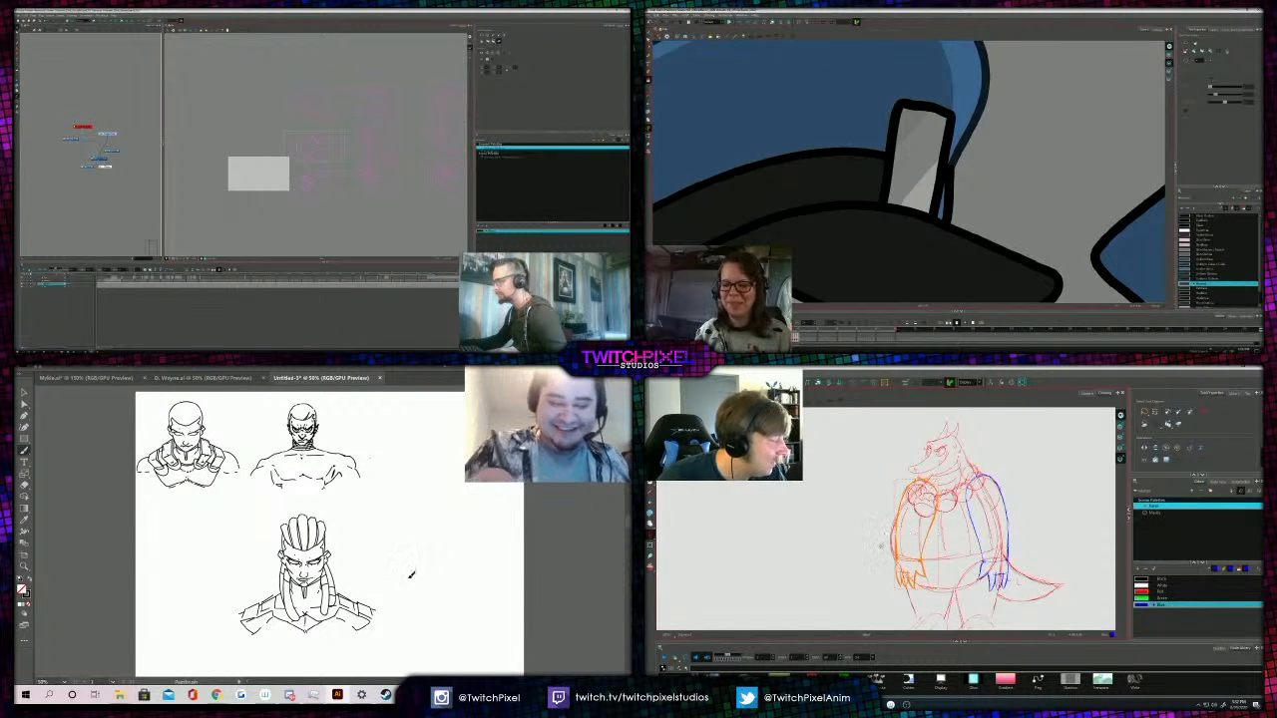
left_click(941, 205)
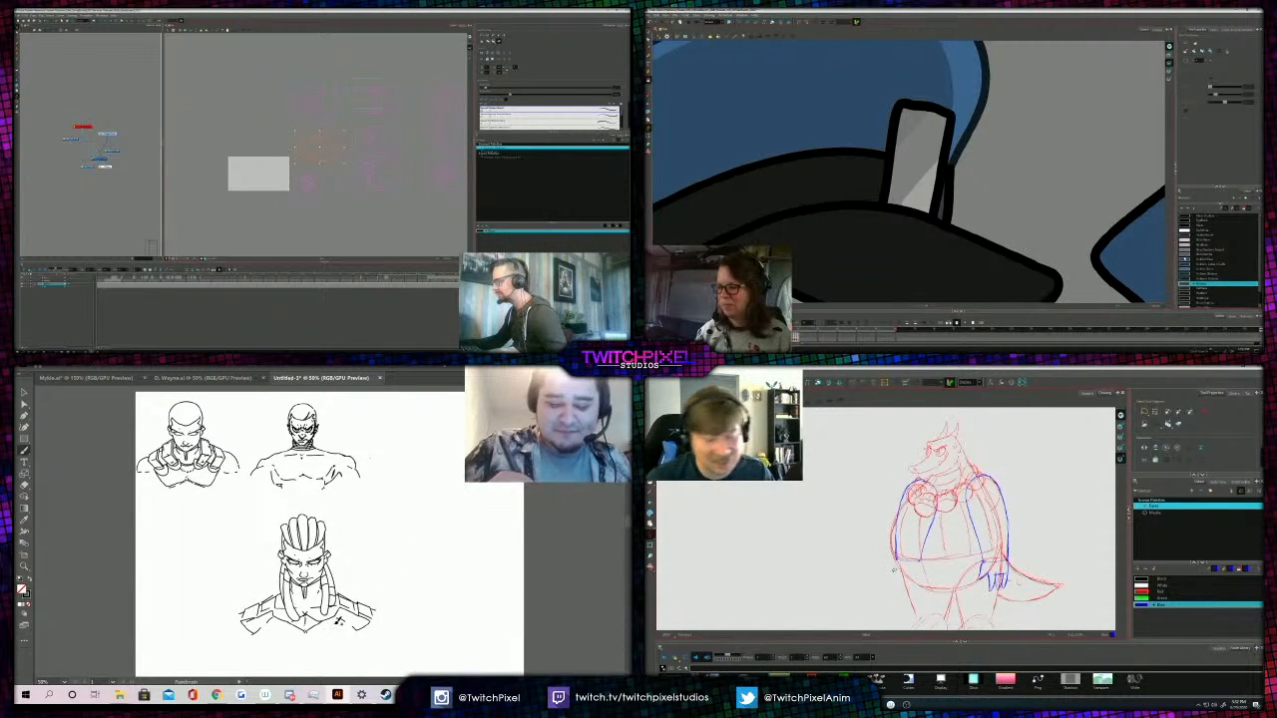
Check the vector strokes around the cap's badge with stroke display switched on, and hide the strokes again.
left_click(1204, 292)
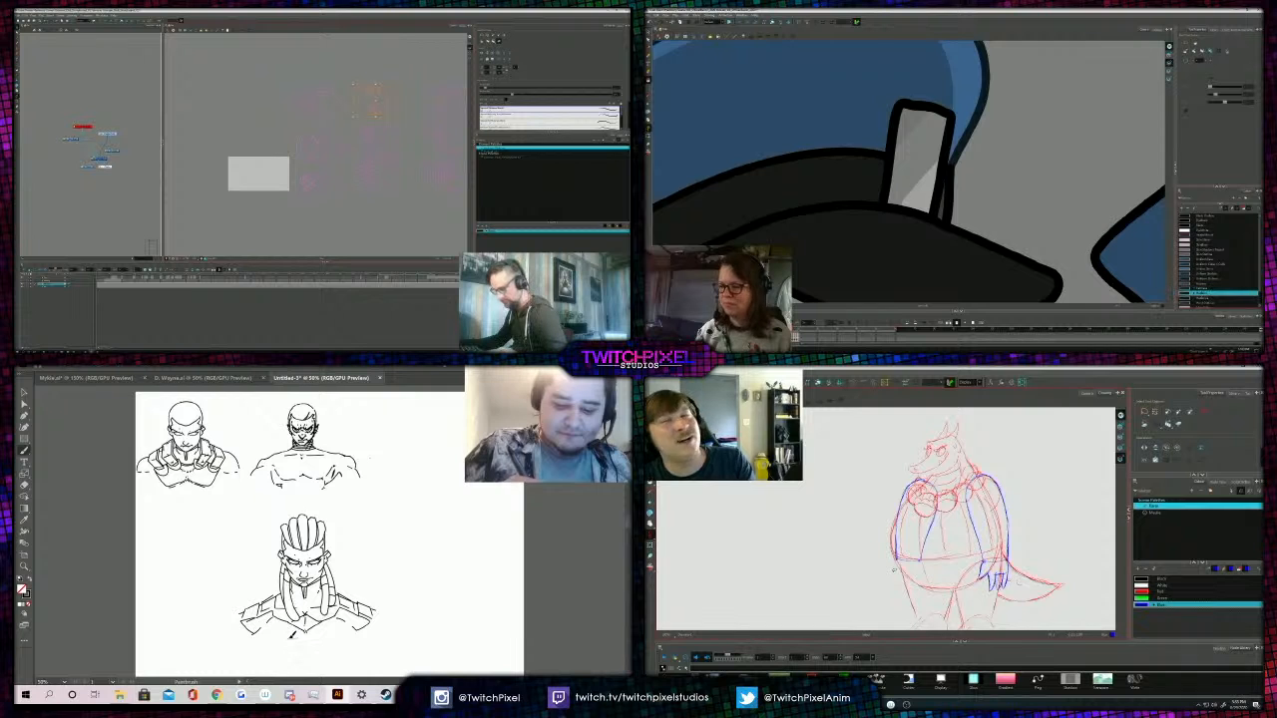
key("2")
key("2")
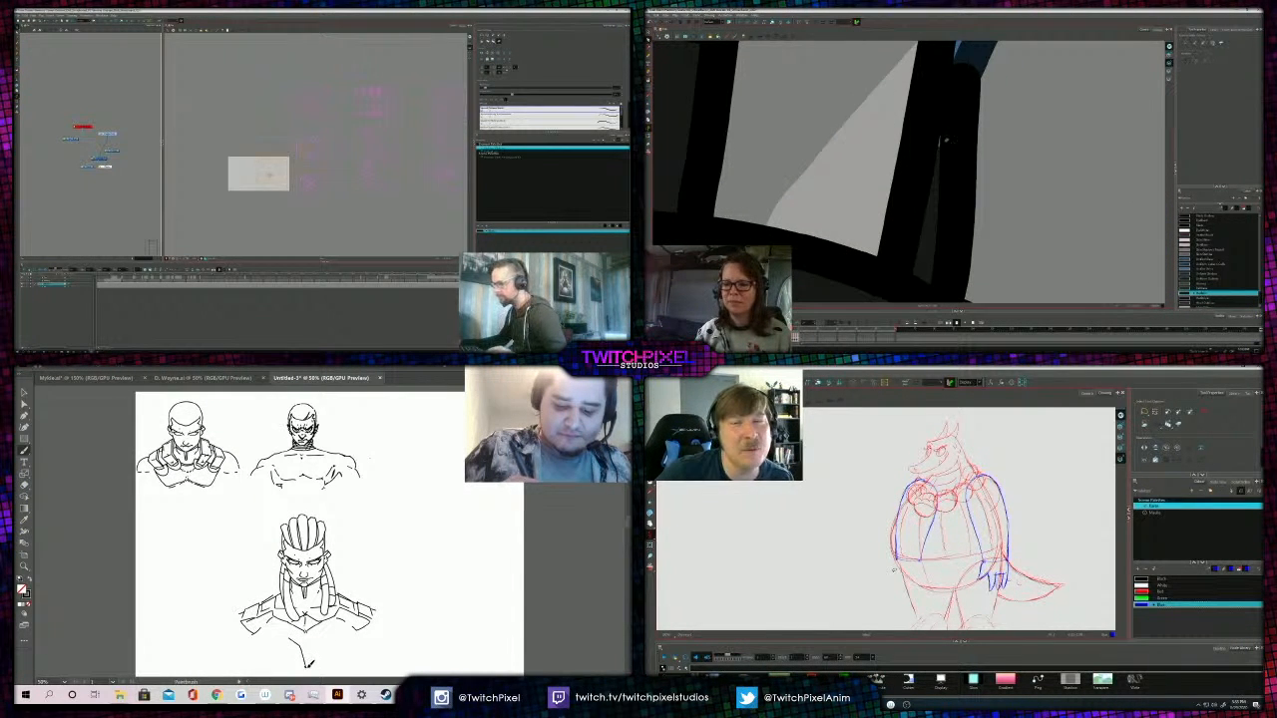
key("k")
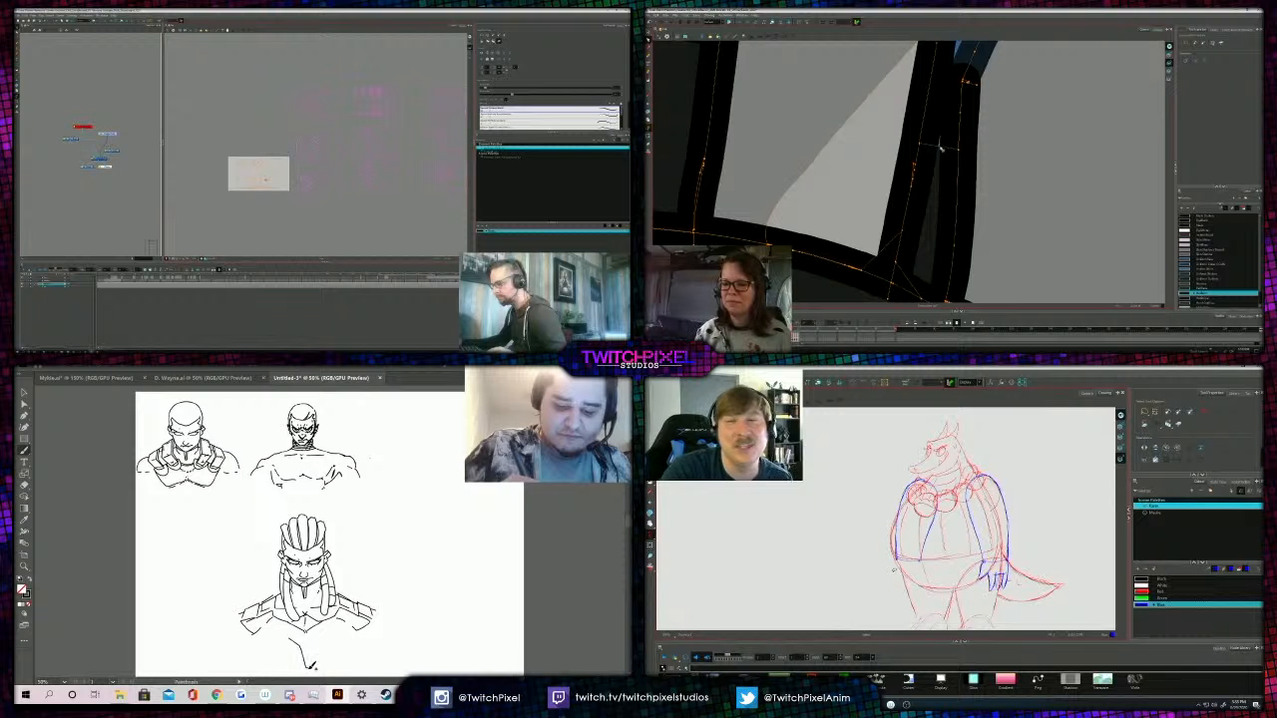
key("1")
key("1")
key("1")
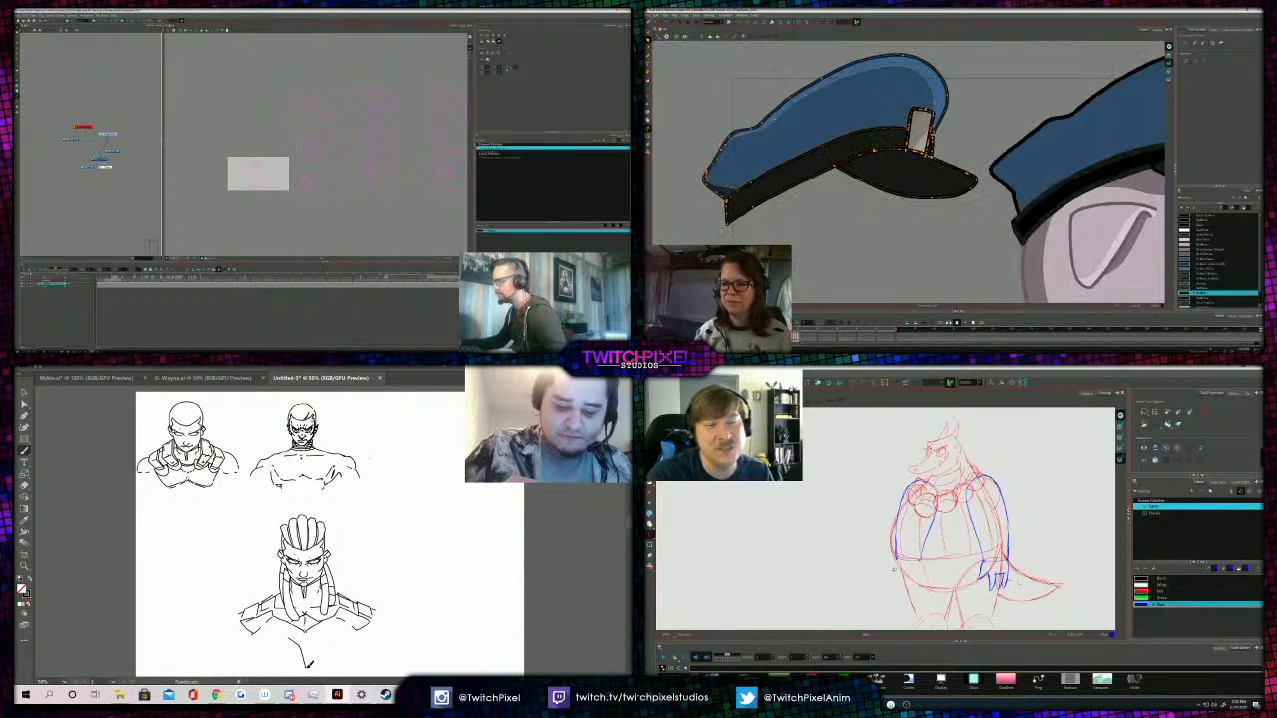
key("k")
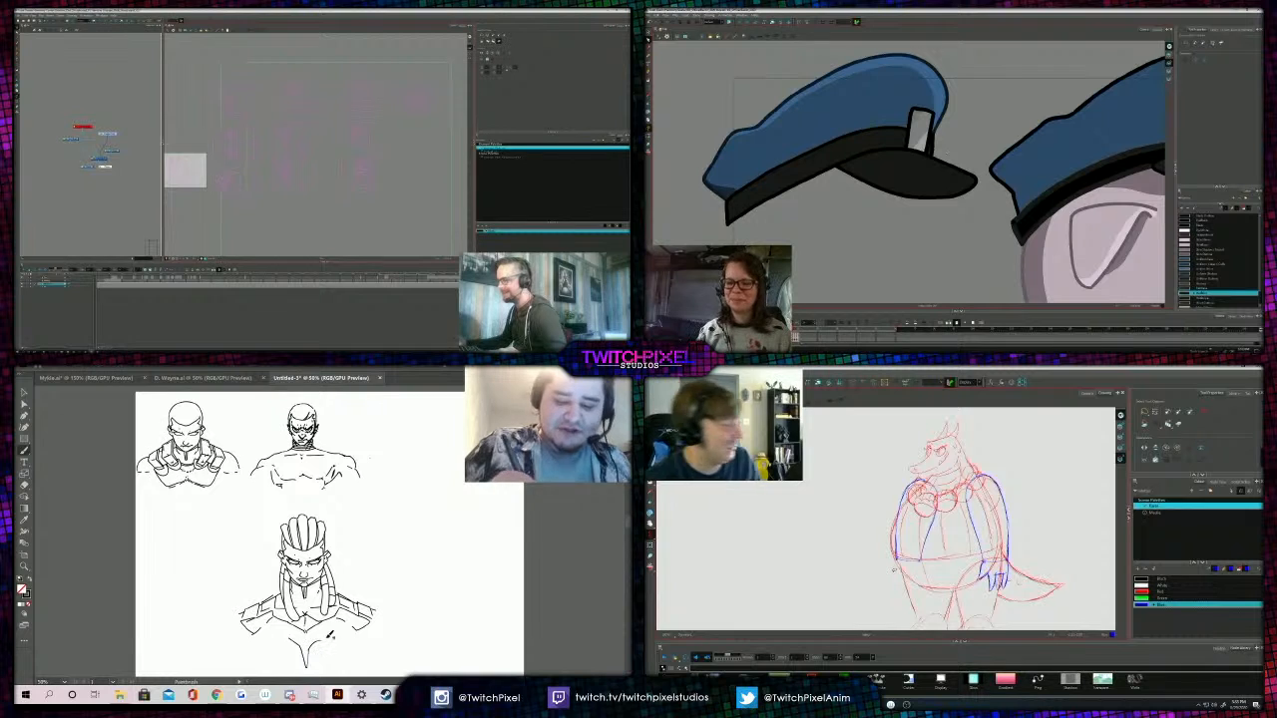
Adjust the end anchor of the pointed stroke beneath the braided figure's chest and return to the brush.
scroll(957, 177, "down", 3)
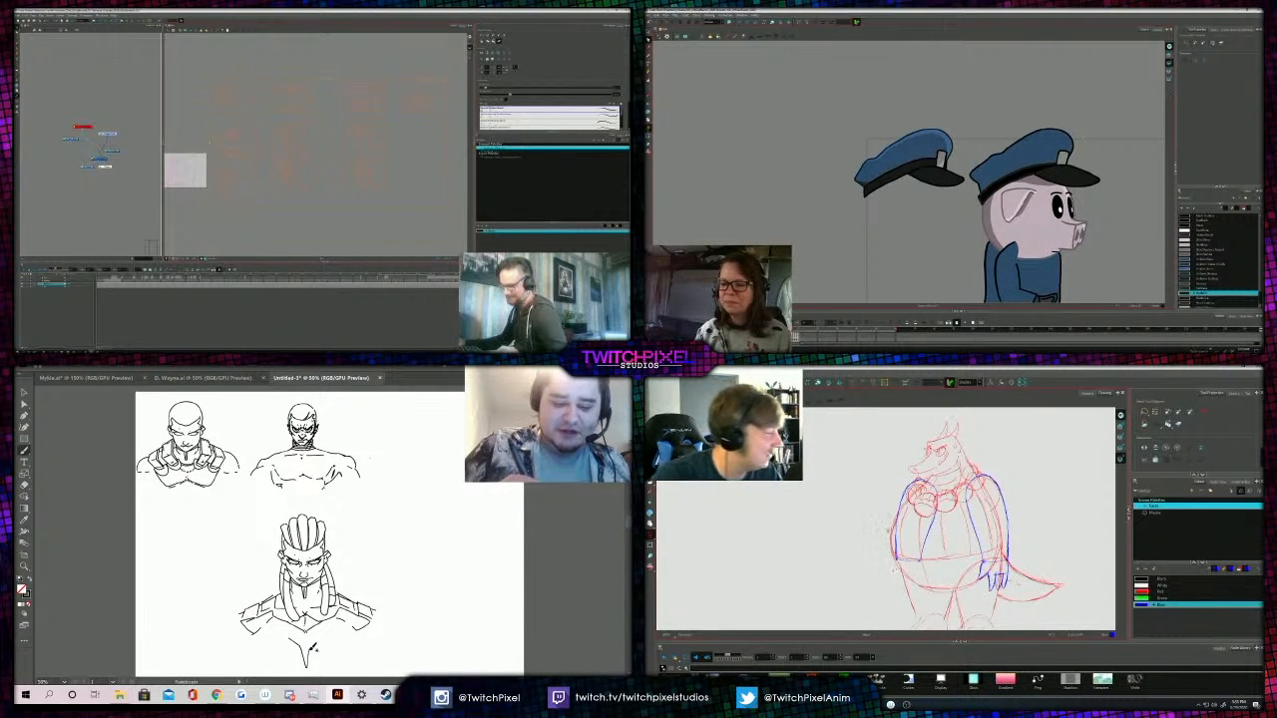
key("a")
left_click_drag(957, 177, 907, 187)
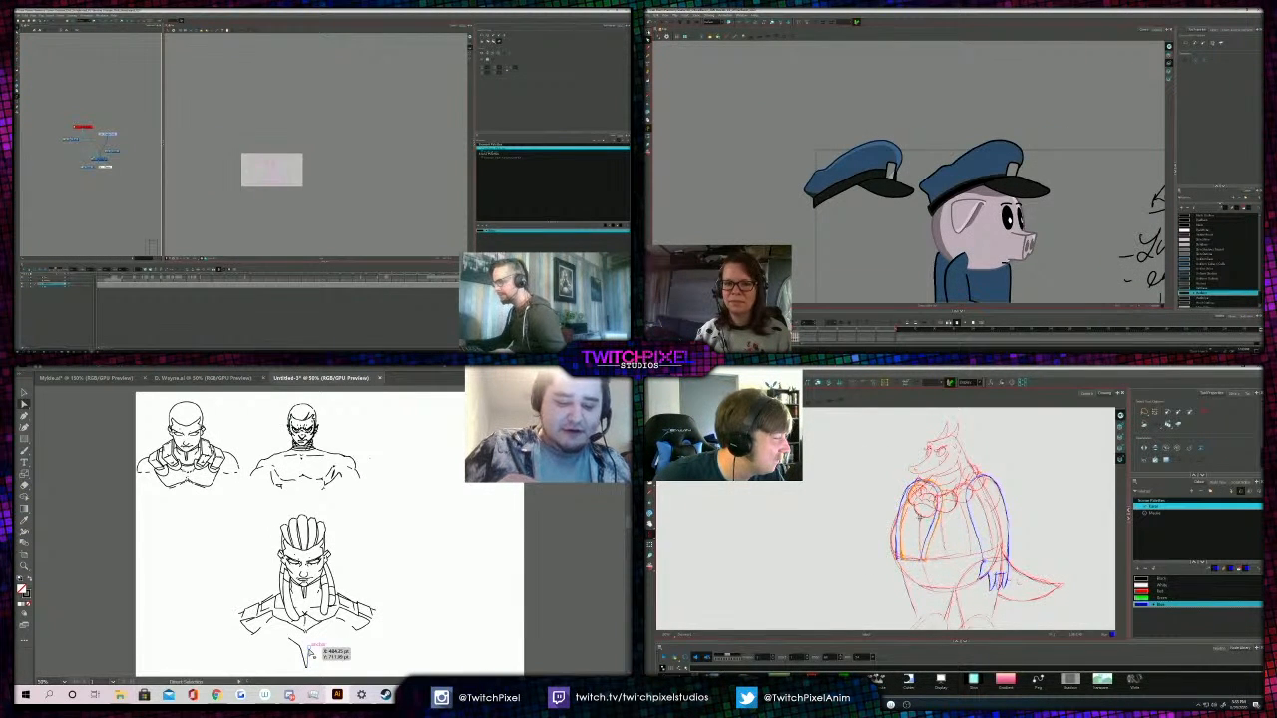
left_click(970, 172)
left_click_drag(309, 649, 311, 649)
key("b")
key("alt+/")
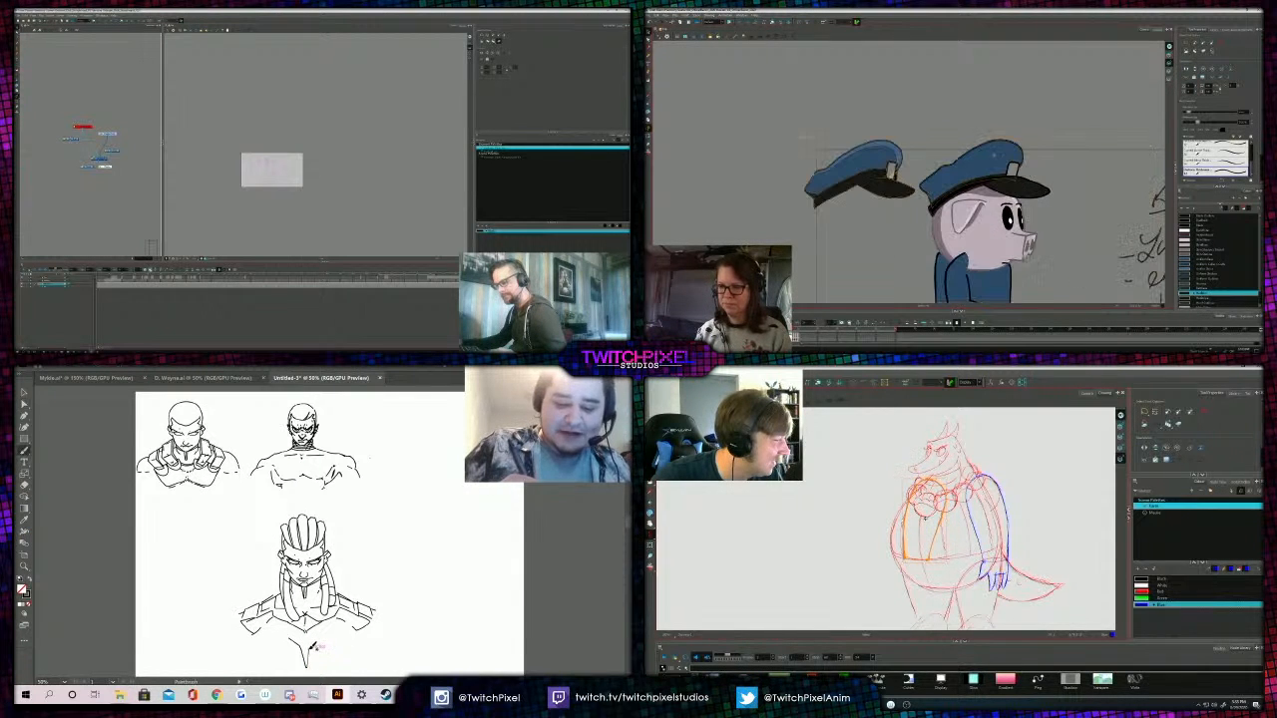
key("ctrl+a")
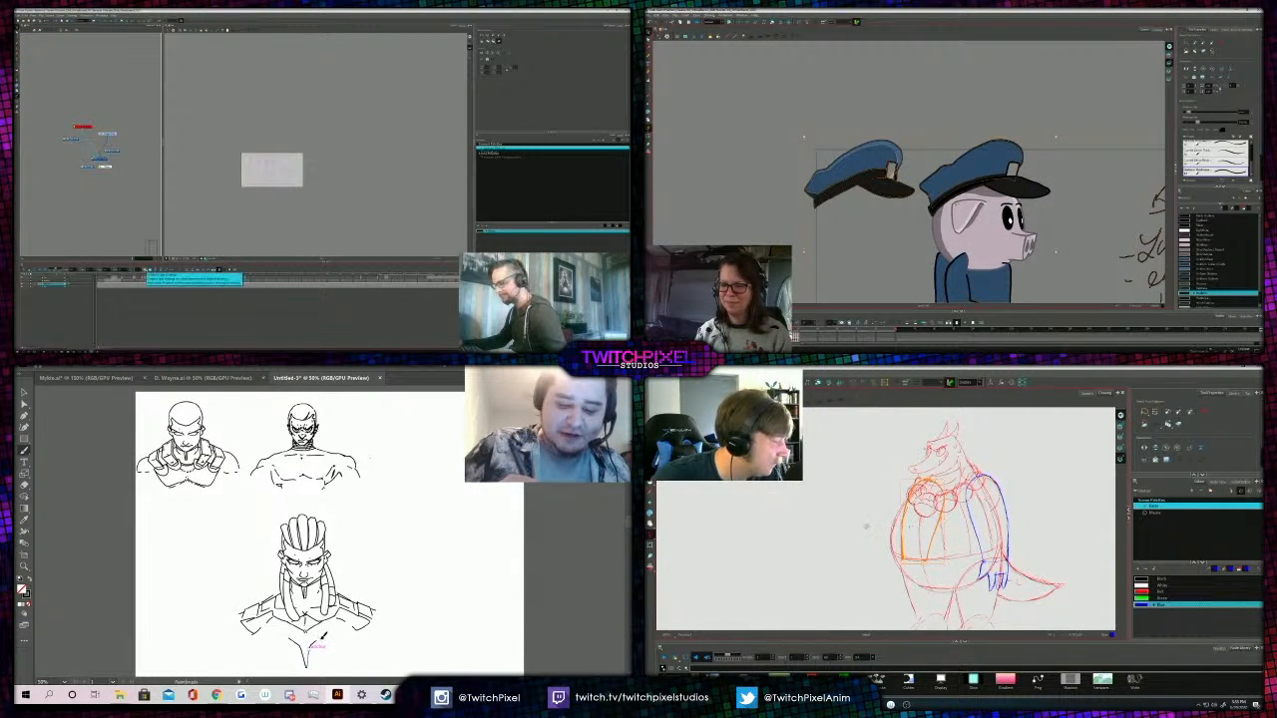
left_click(902, 561)
scroll(898, 565, "up", 2)
key("Escape")
Delete the blue fill, crown outline and black band of the old cap on the pig officer's head.
key("alt+b")
left_click(1004, 154)
key("Delete")
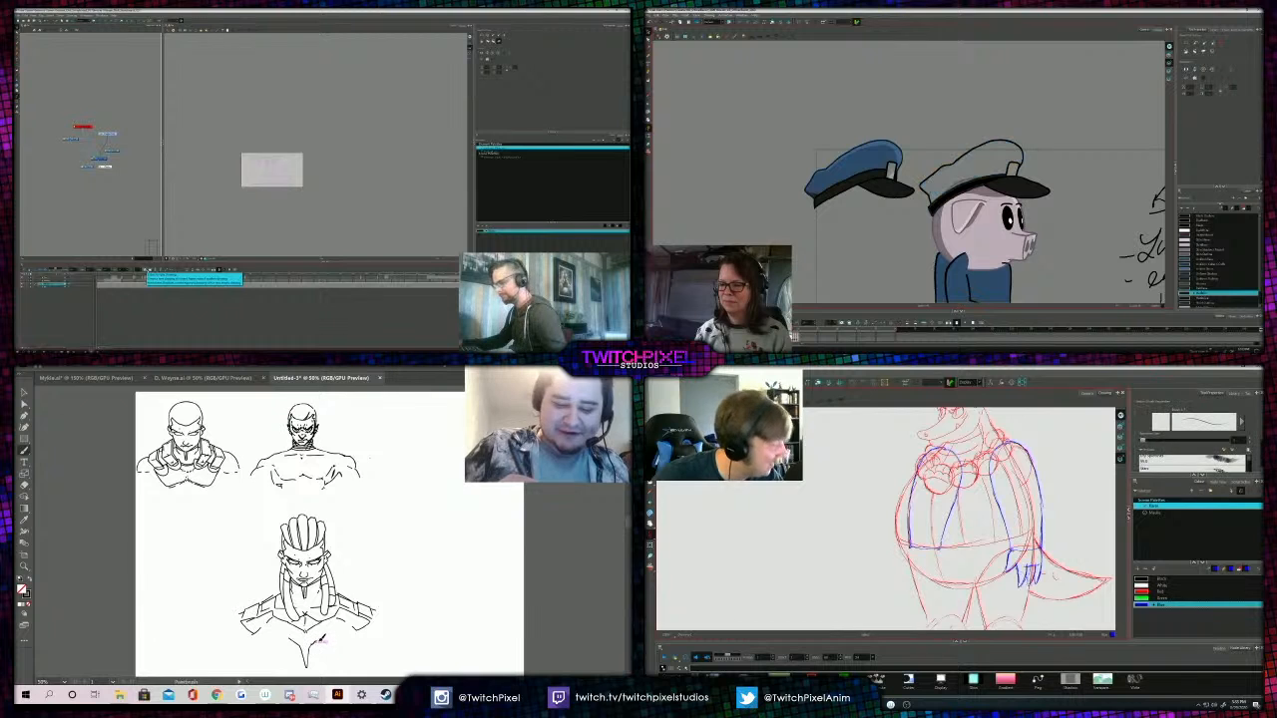
key("Delete")
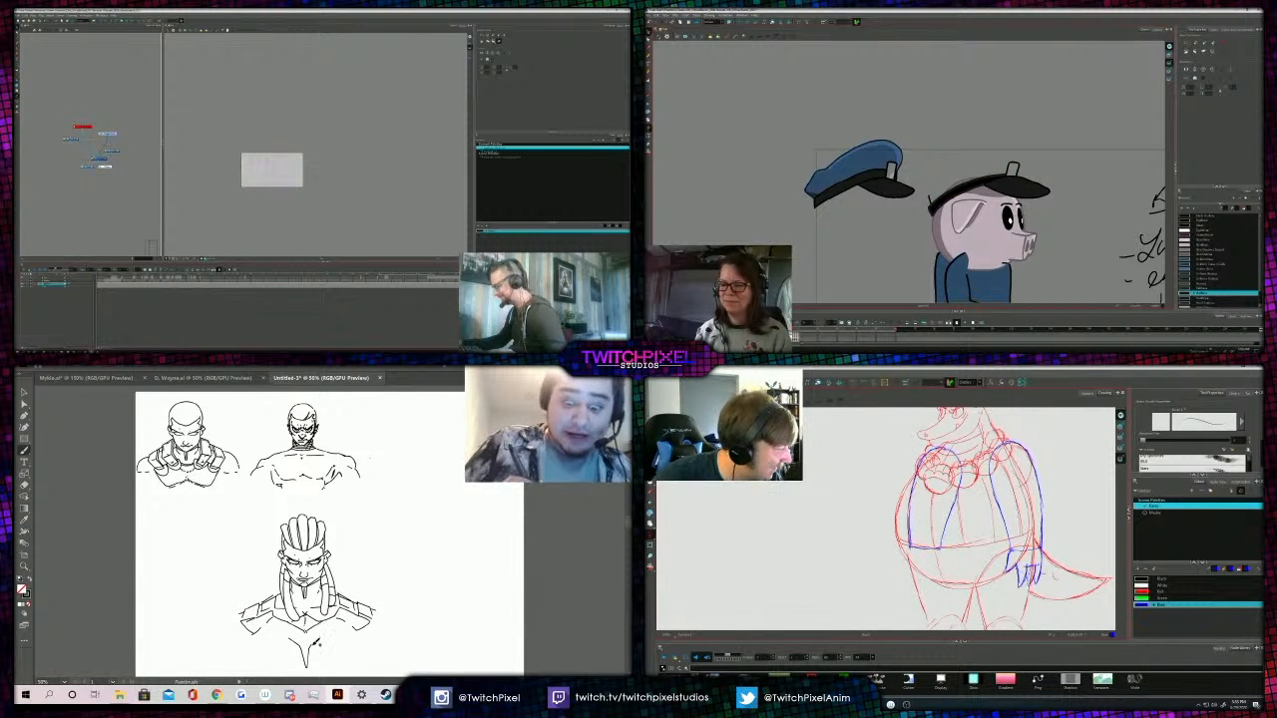
left_click(932, 208)
key("Delete")
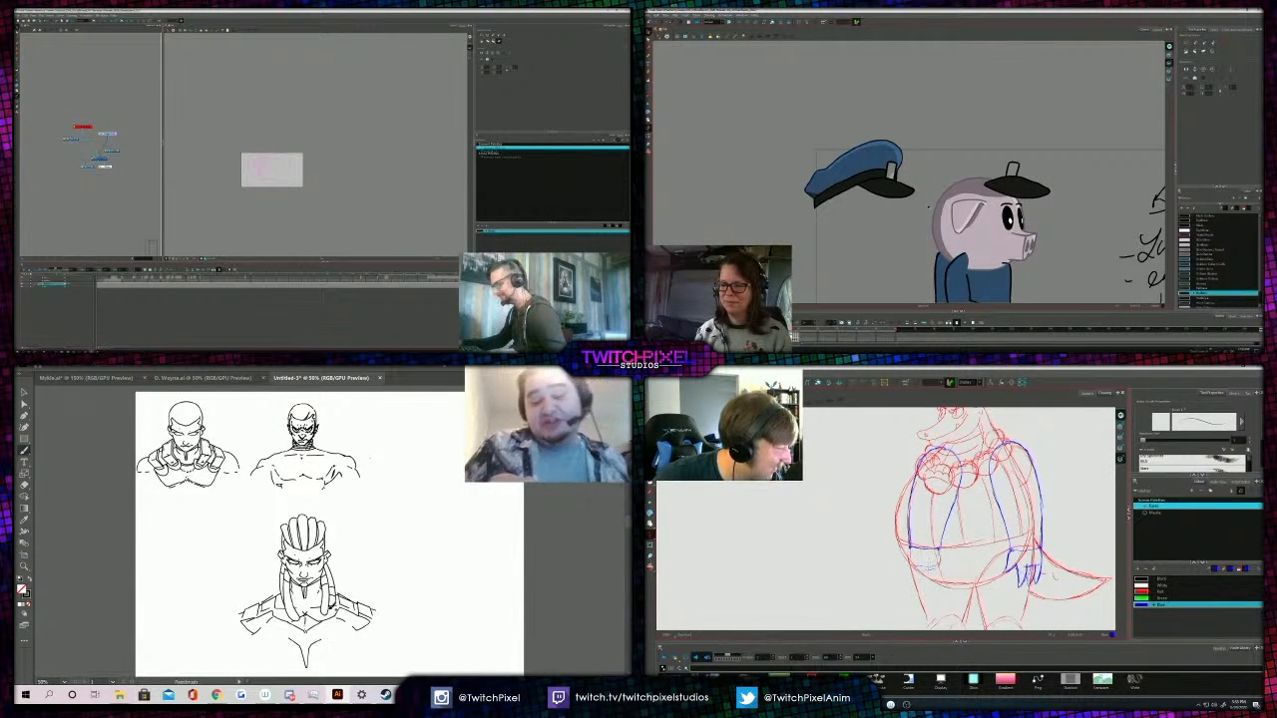
Delete the old cap's remaining visor and badge, and clear the stray black specks above the pig's head.
key("alt+s")
left_click_drag(907, 576, 879, 463)
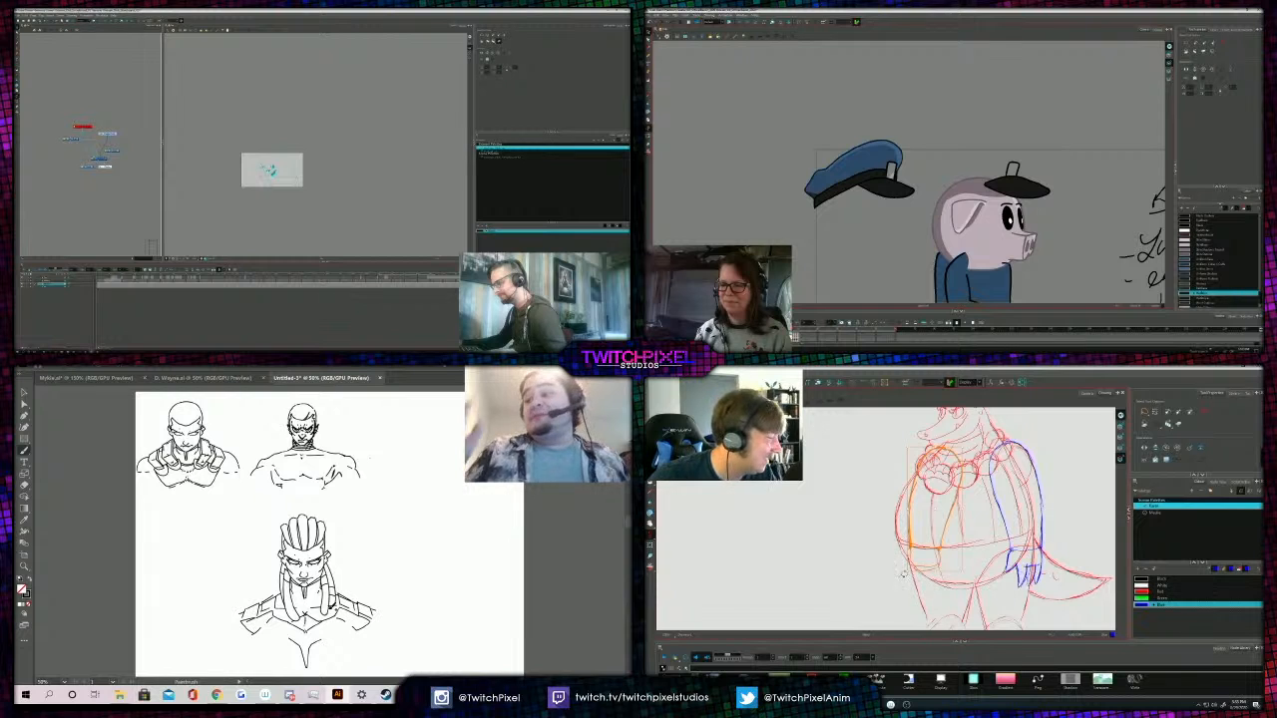
key("Delete")
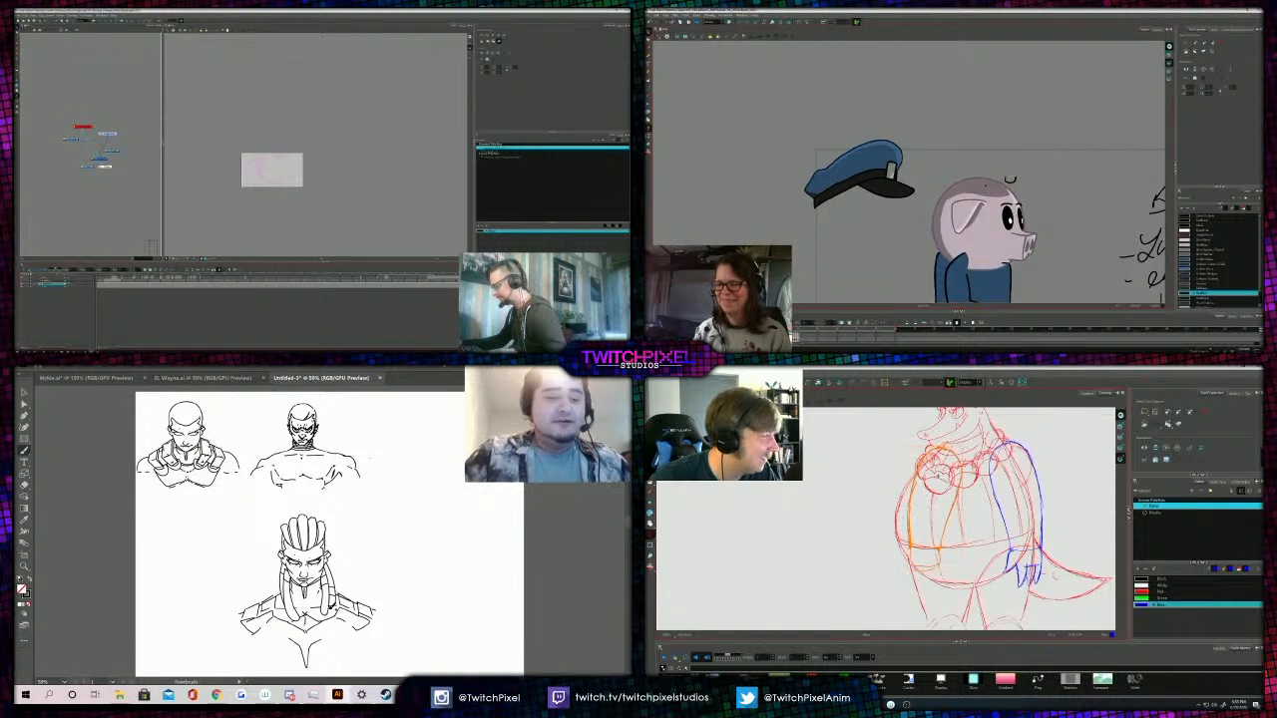
scroll(988, 186, "up", 3)
left_click(864, 523)
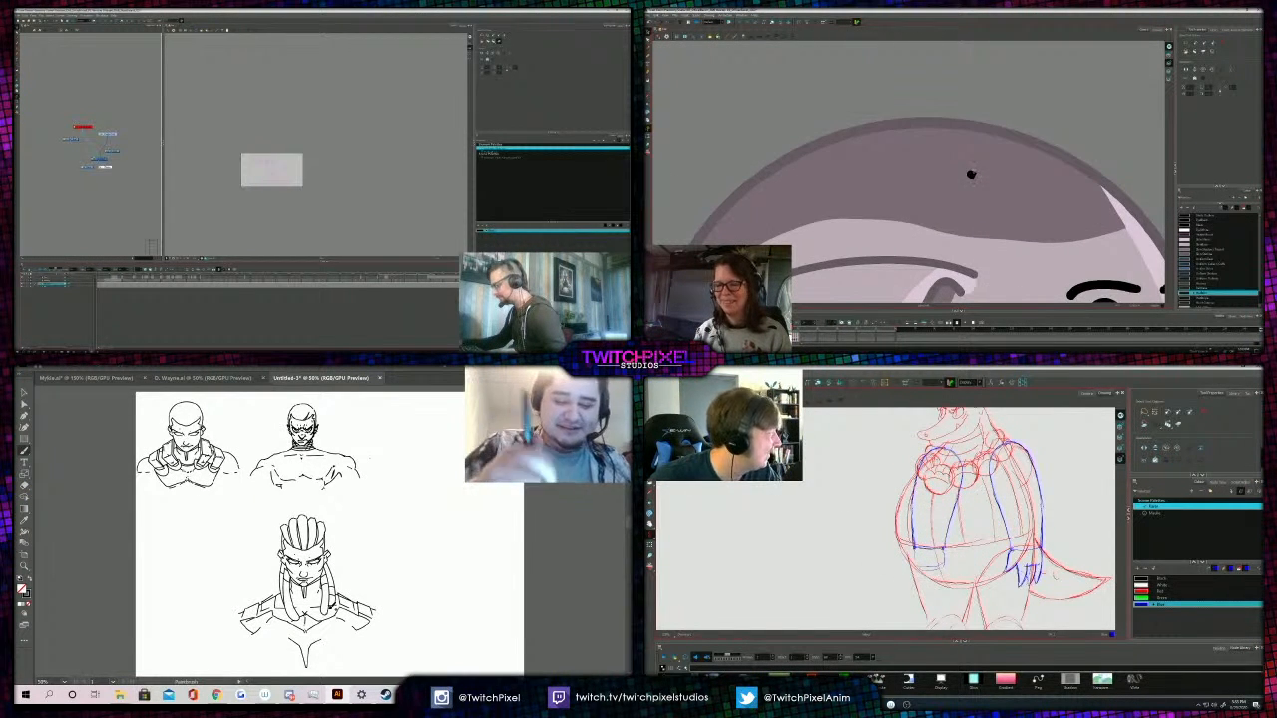
key("alt+b")
scroll(971, 175, "down", 4)
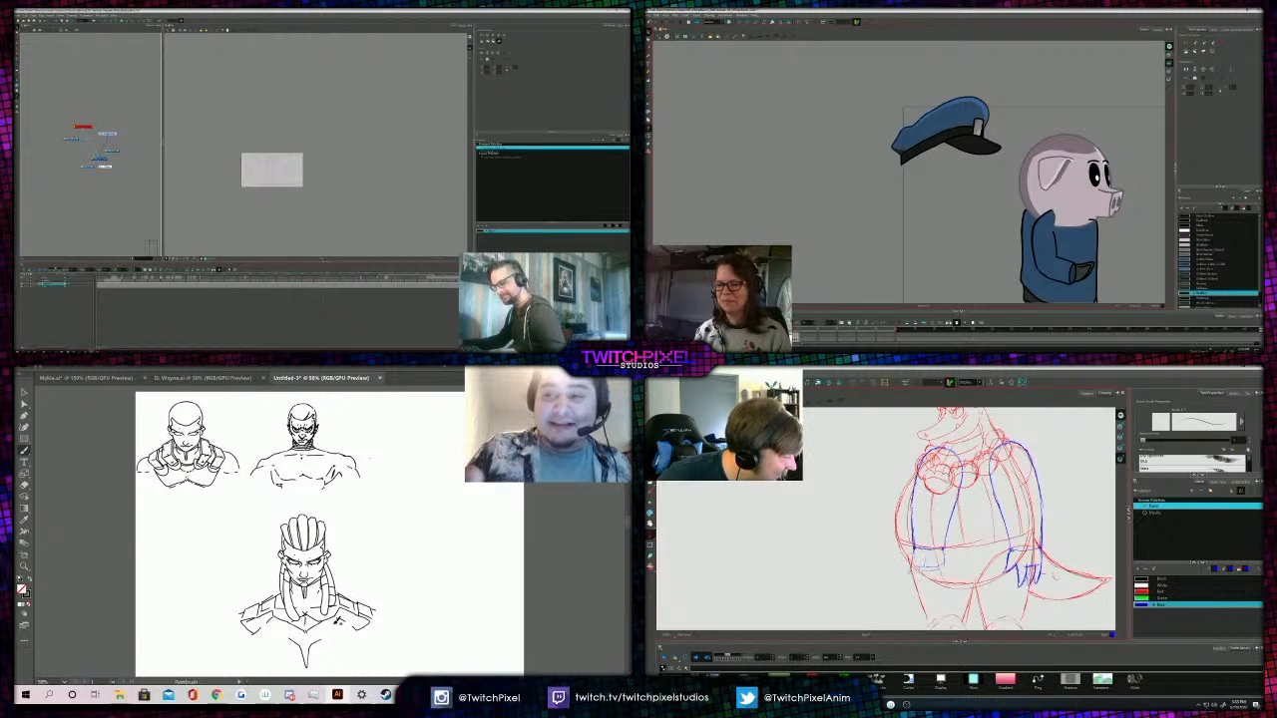
Select the whole cleaned cap and move it right onto the turned pig's head.
key("ctrl+a")
key("Right")
key("Right")
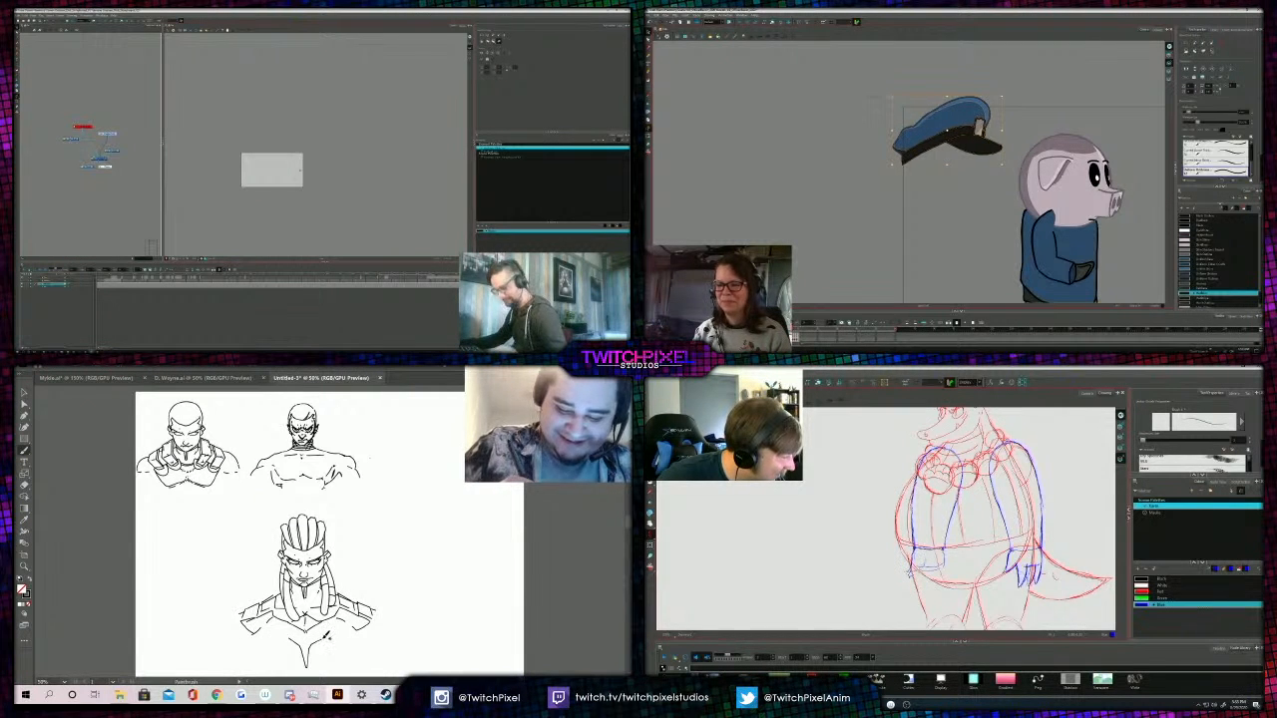
left_click_drag(322, 639, 346, 633)
key("Right")
key("Right")
scroll(962, 113, "down", 2)
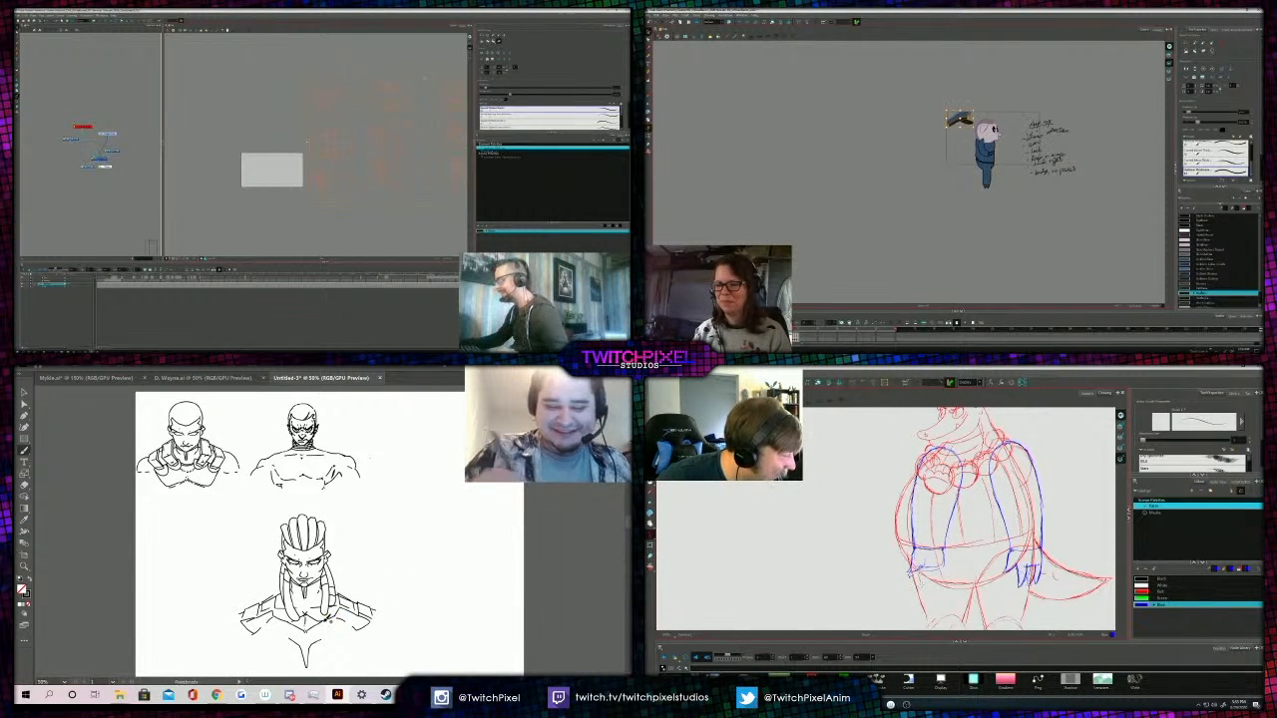
key("Right")
key("Right")
key("Right")
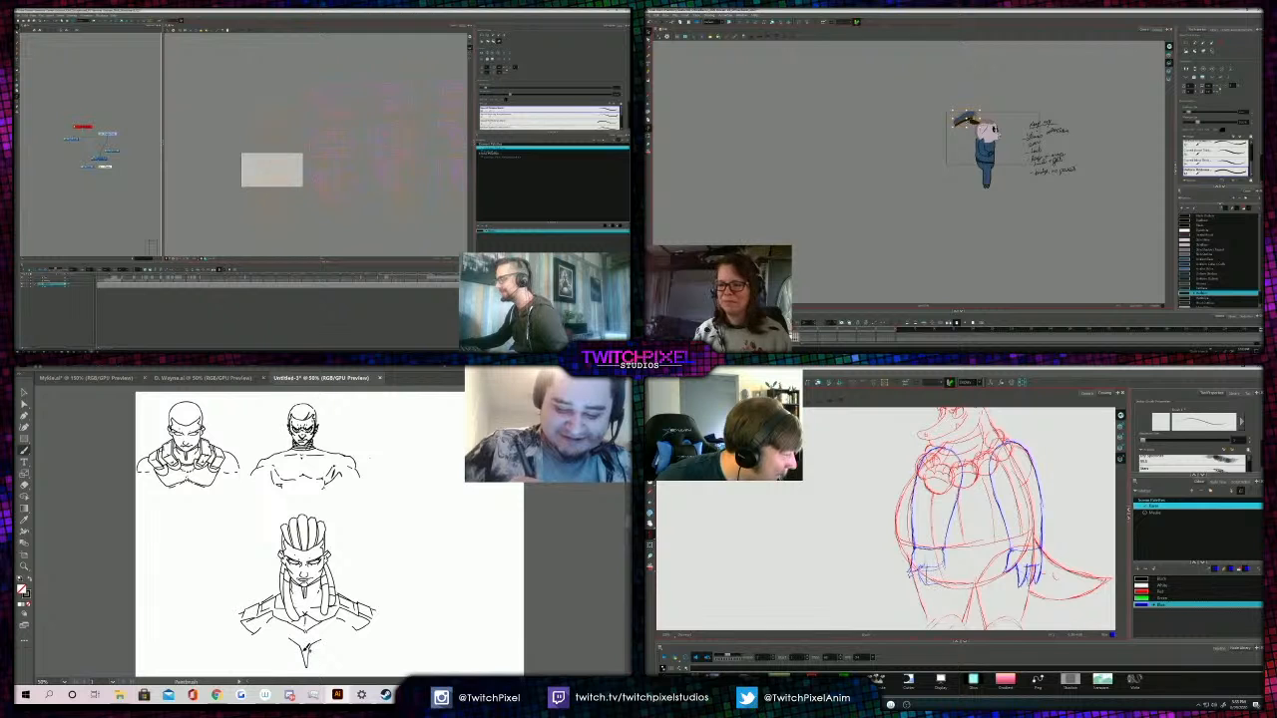
scroll(986, 119, "up", 2)
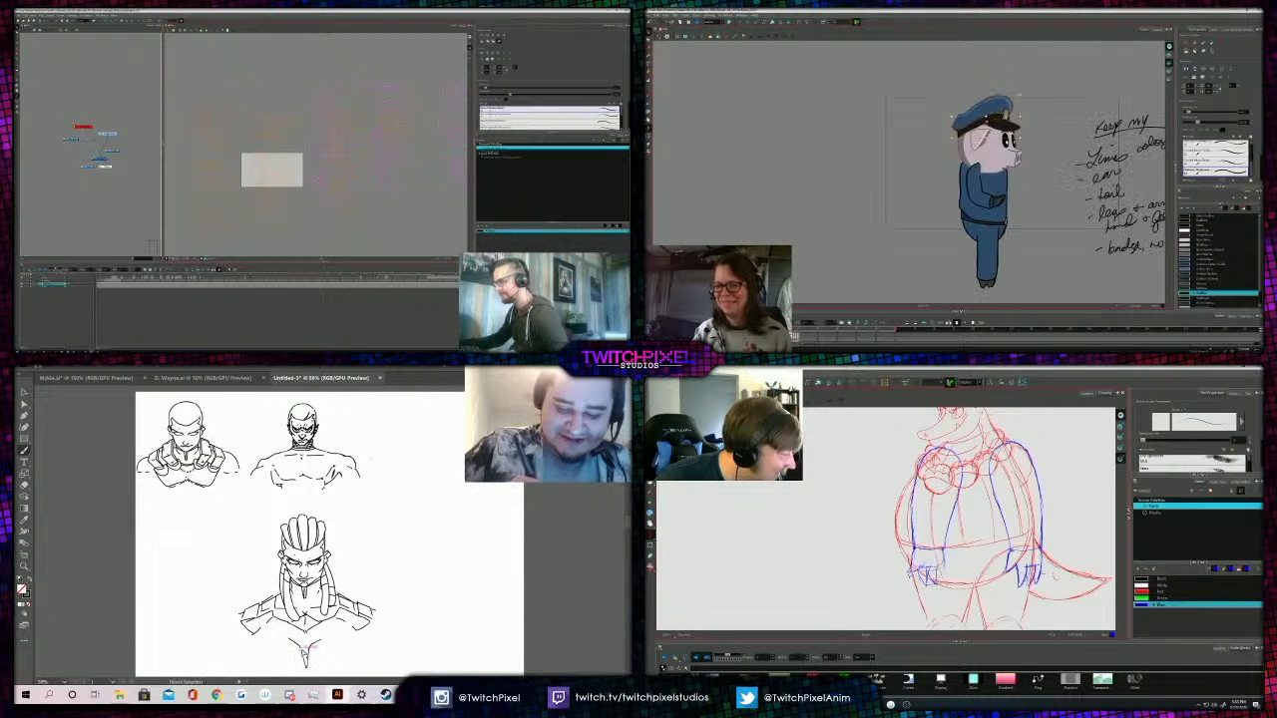
left_click_drag(986, 116, 935, 114)
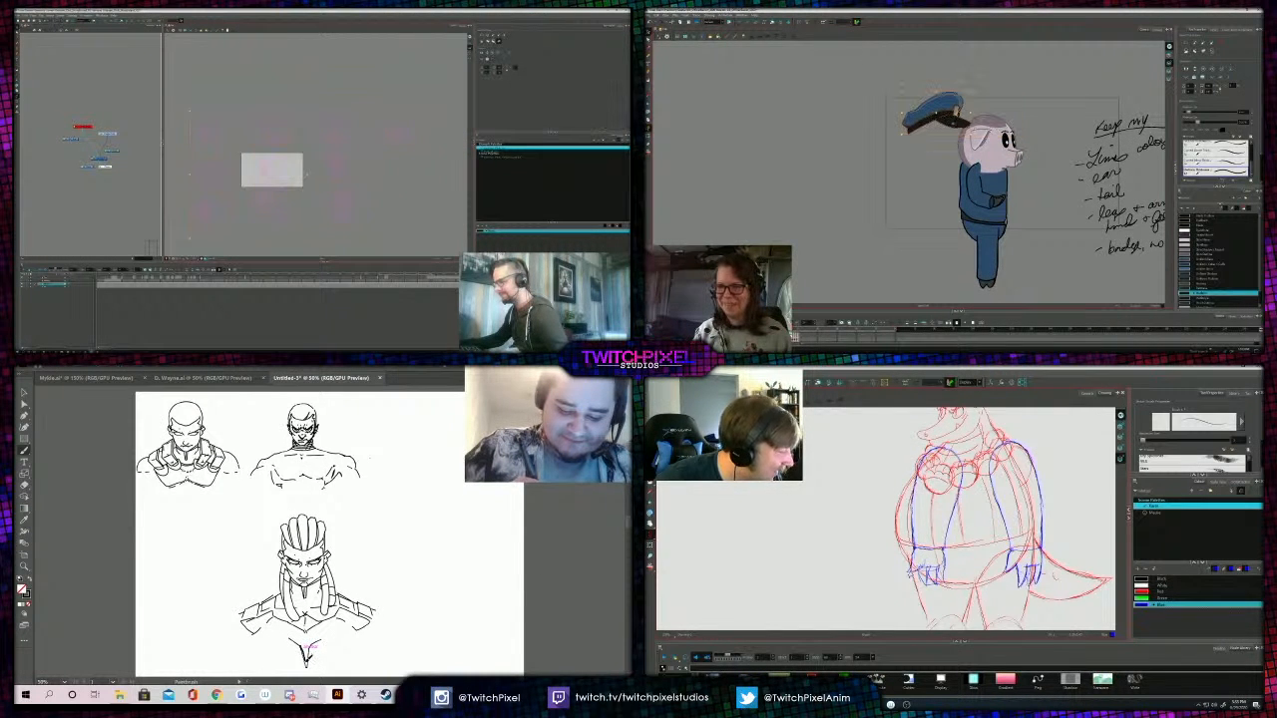
key("ctrl+z")
key("ctrl+z")
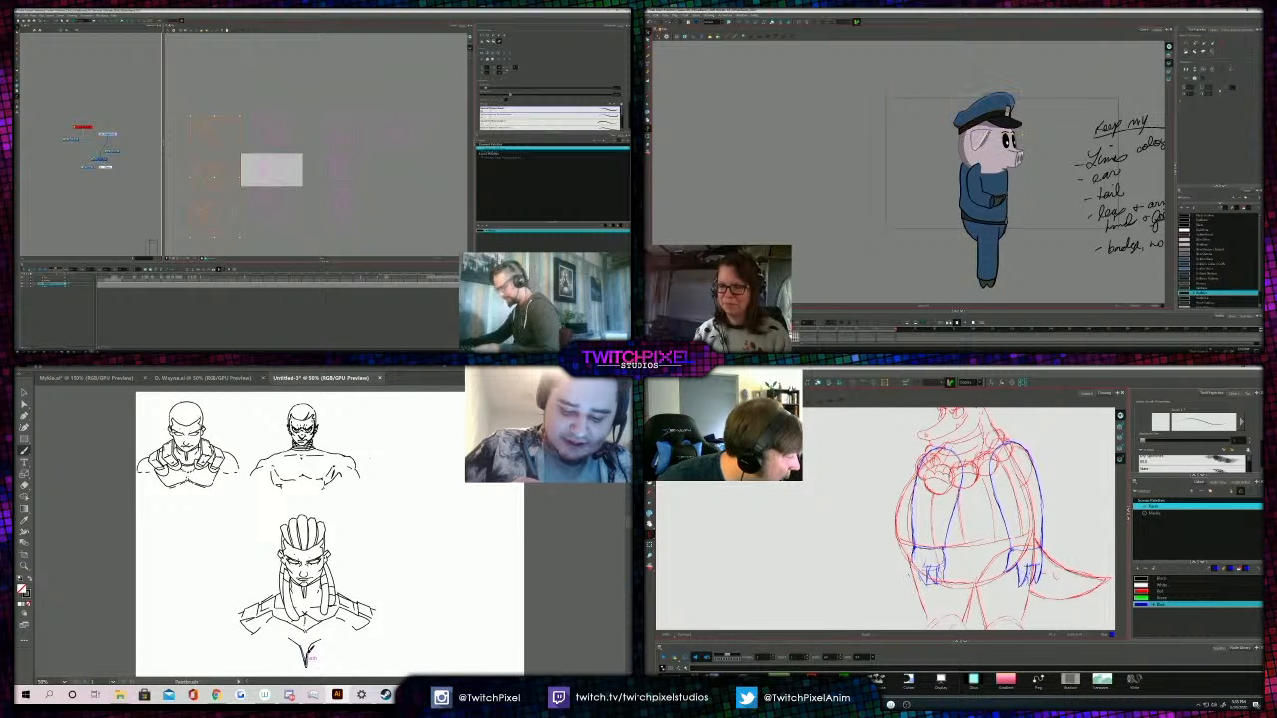
Compare the cap's fit on the pig's head between the front-facing and turned drawings.
scroll(998, 99, "up", 2)
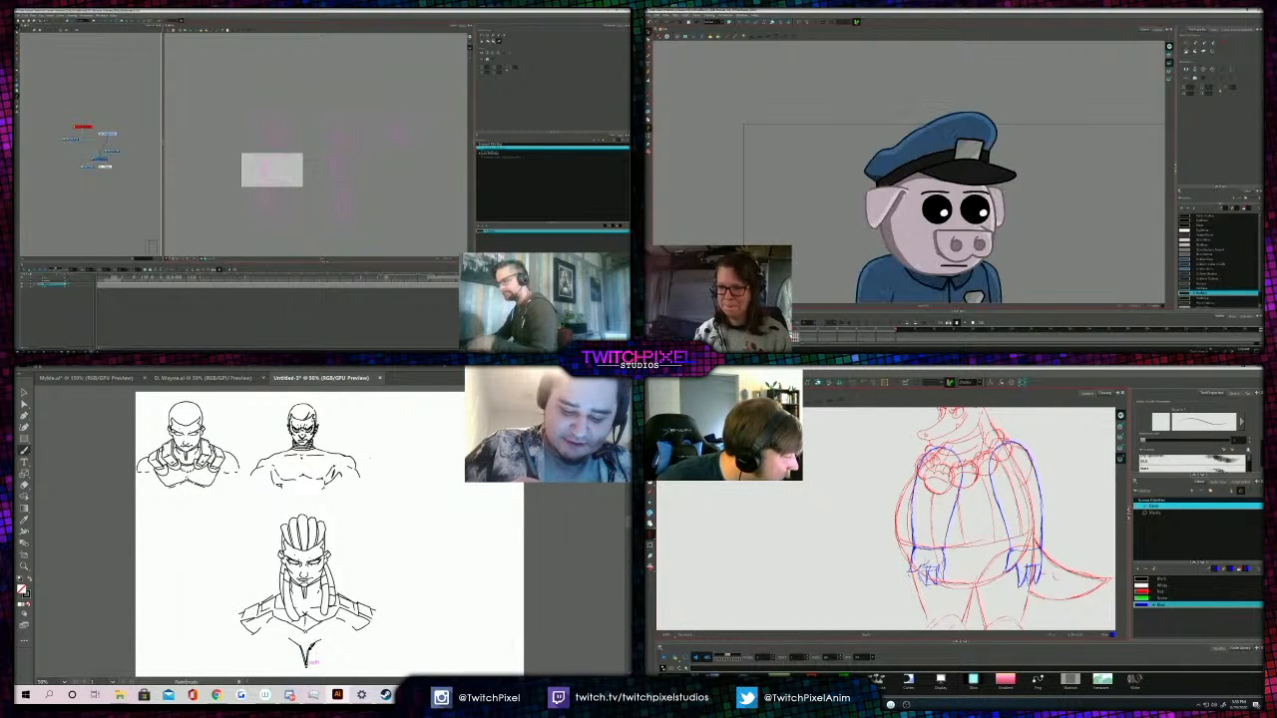
key(".")
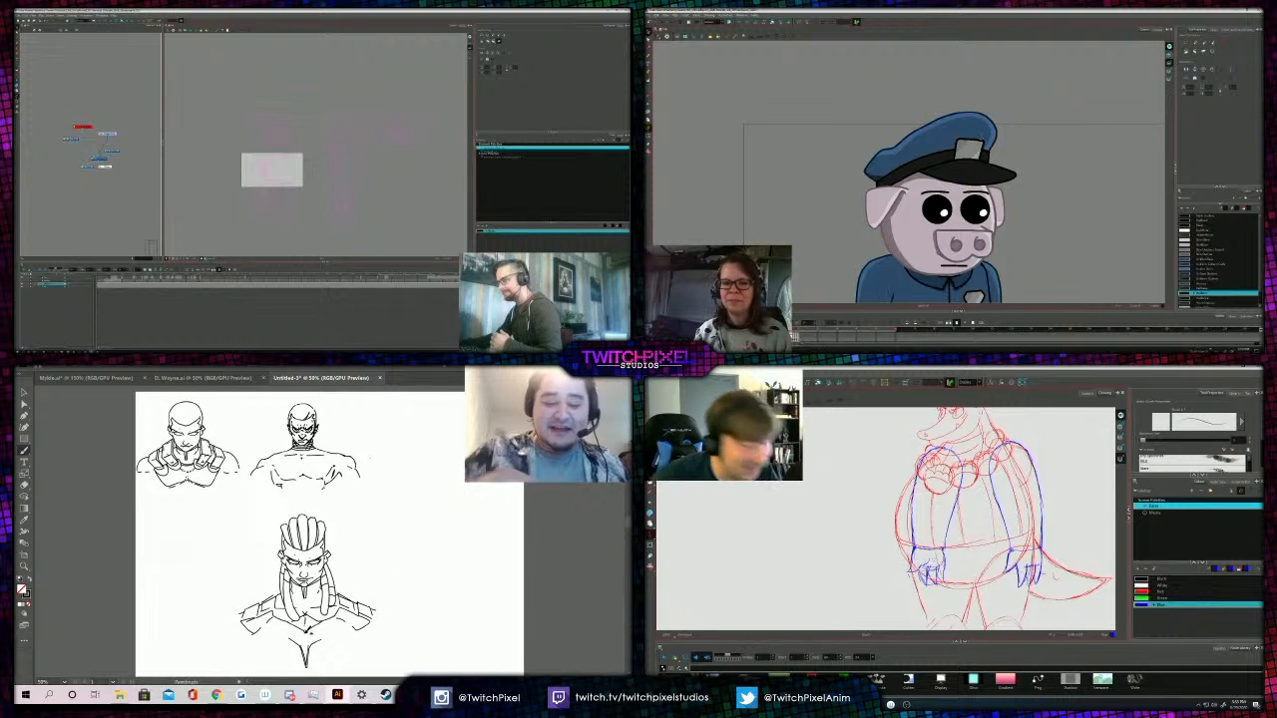
key(".")
left_click(648, 40)
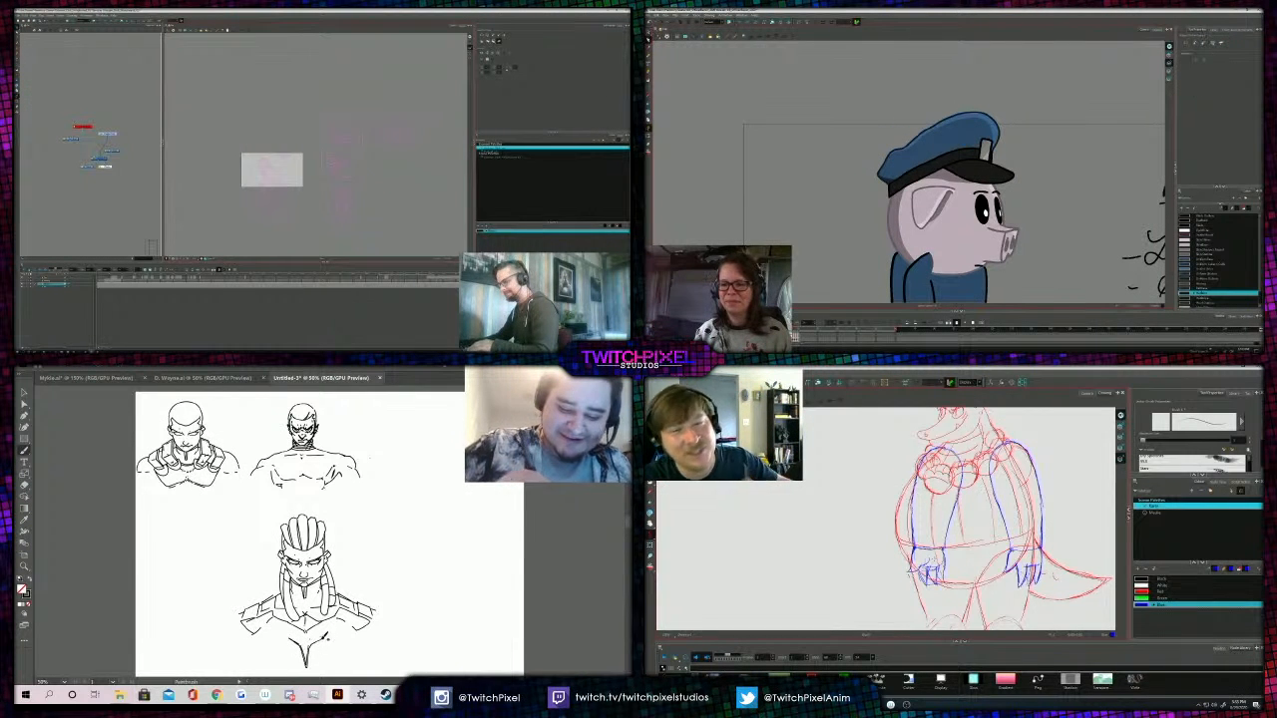
Reshape the shading edge at the back of the side-view pig's cap, and undo the trial chest strokes on the braided character.
left_click(910, 152)
left_click_drag(379, 615, 451, 604)
key("ctrl+z")
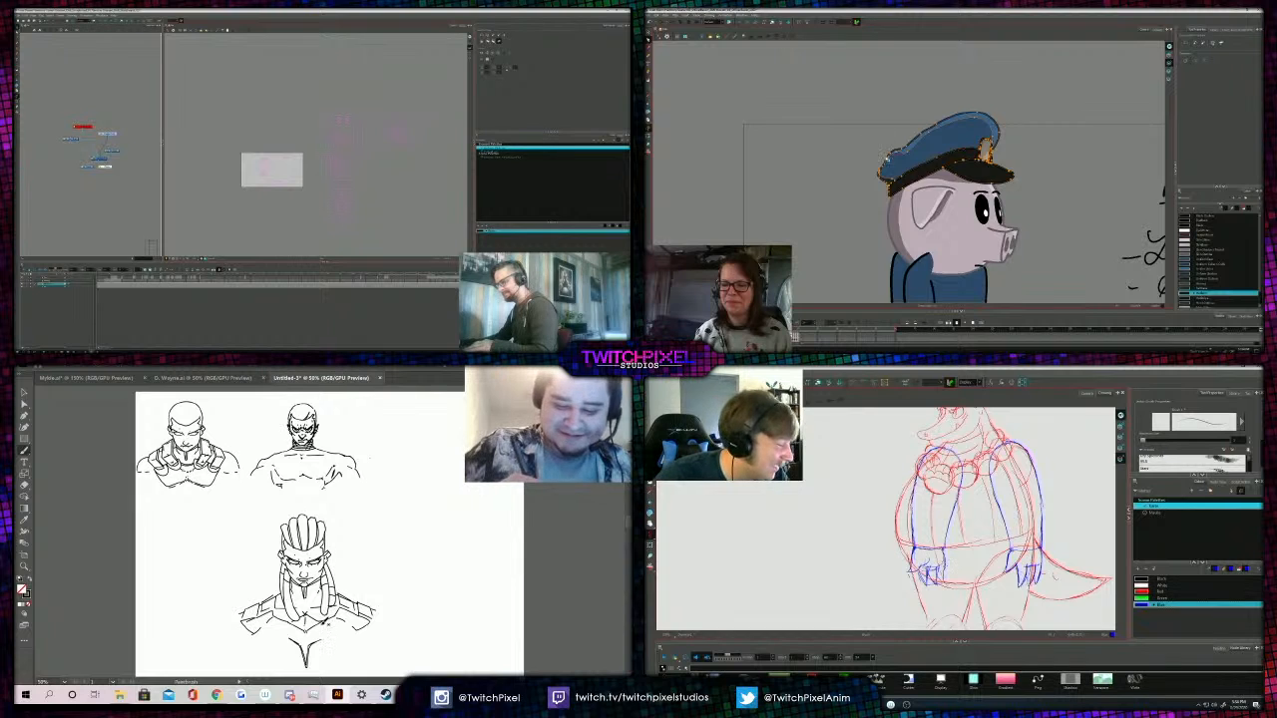
scroll(887, 159, "up", 5)
left_click_drag(322, 623, 322, 637)
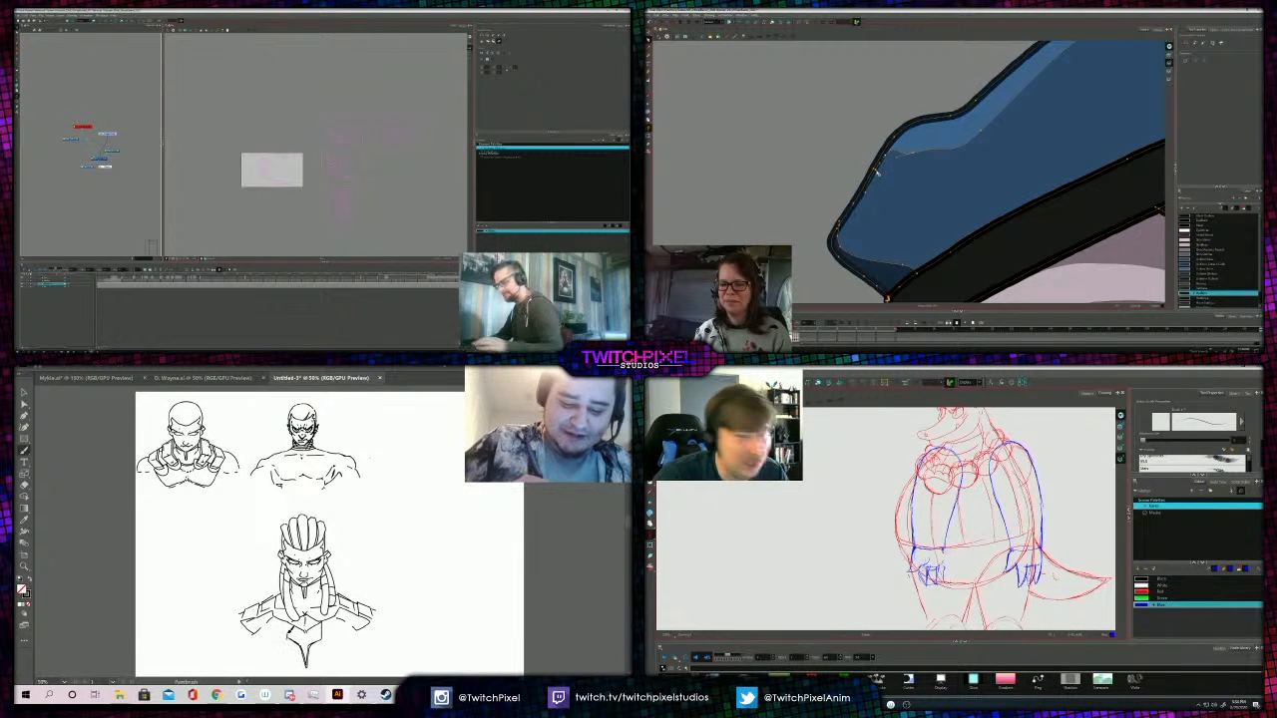
left_click_drag(884, 158, 868, 190)
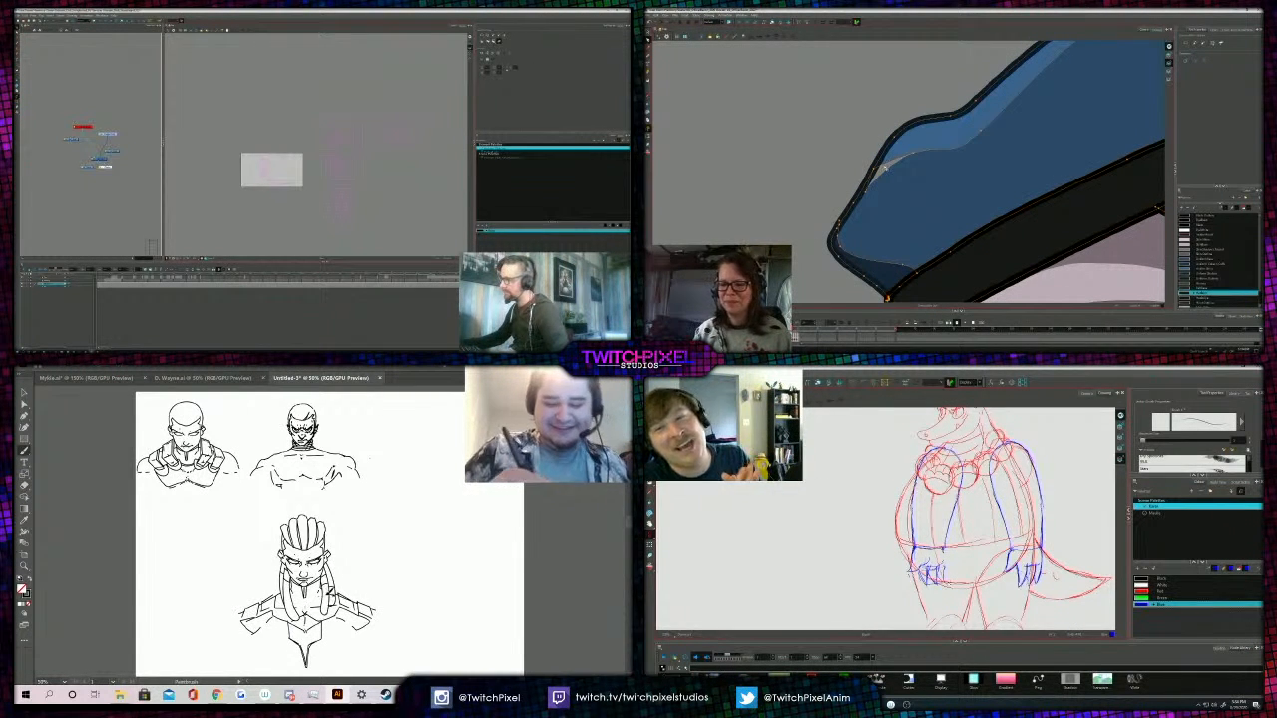
key("ctrl+z")
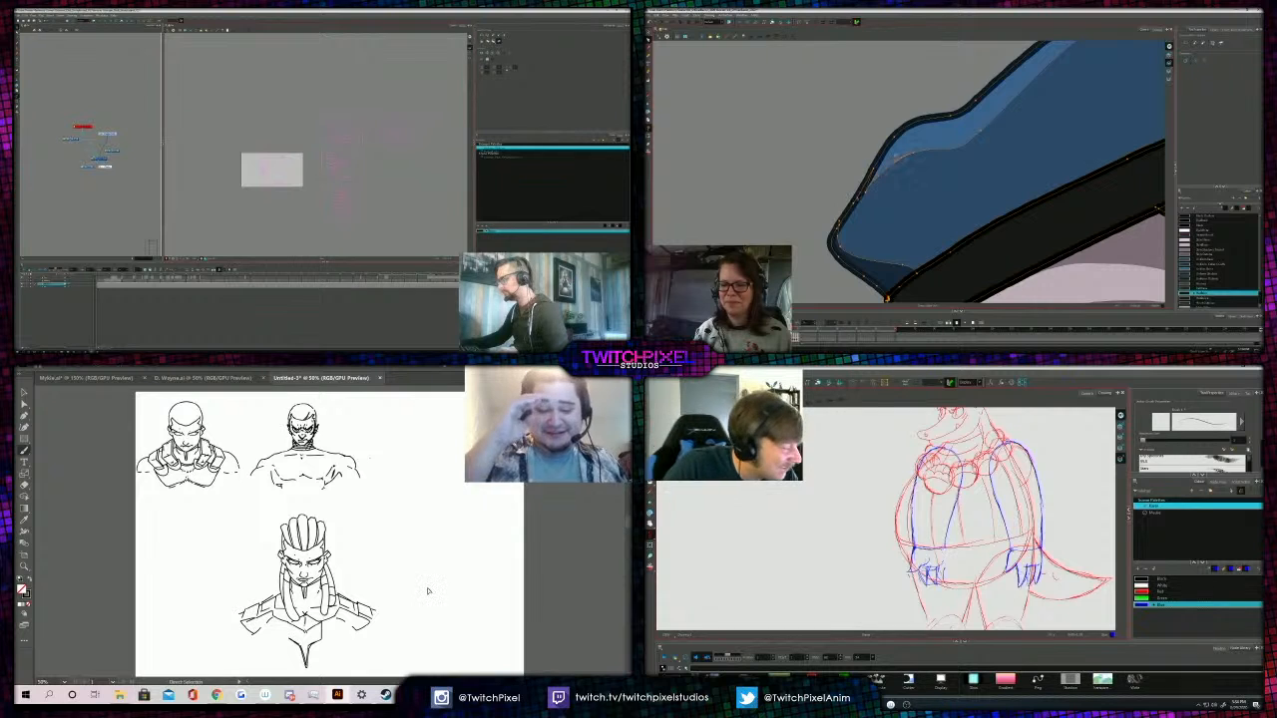
key("ctrl+z")
scroll(889, 158, "down", 5)
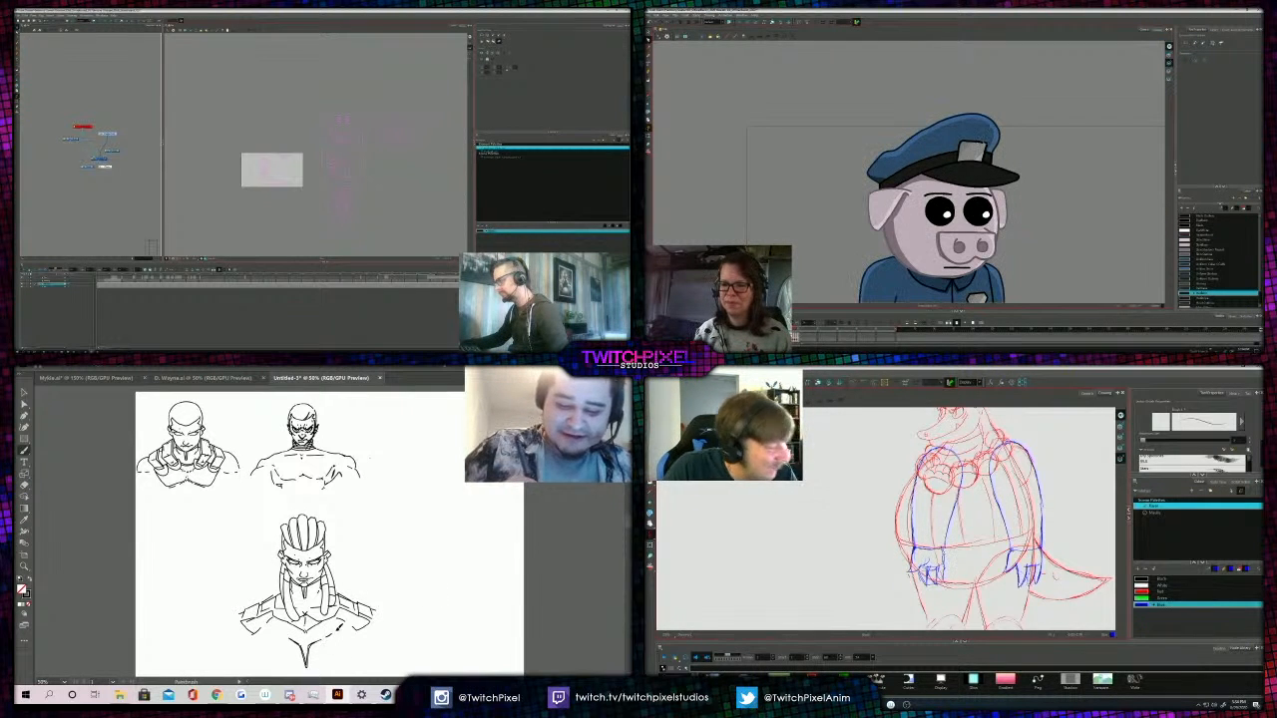
Step through the pig officer's turnaround drawings and examine the cap's contours in each view.
key(".")
key(".")
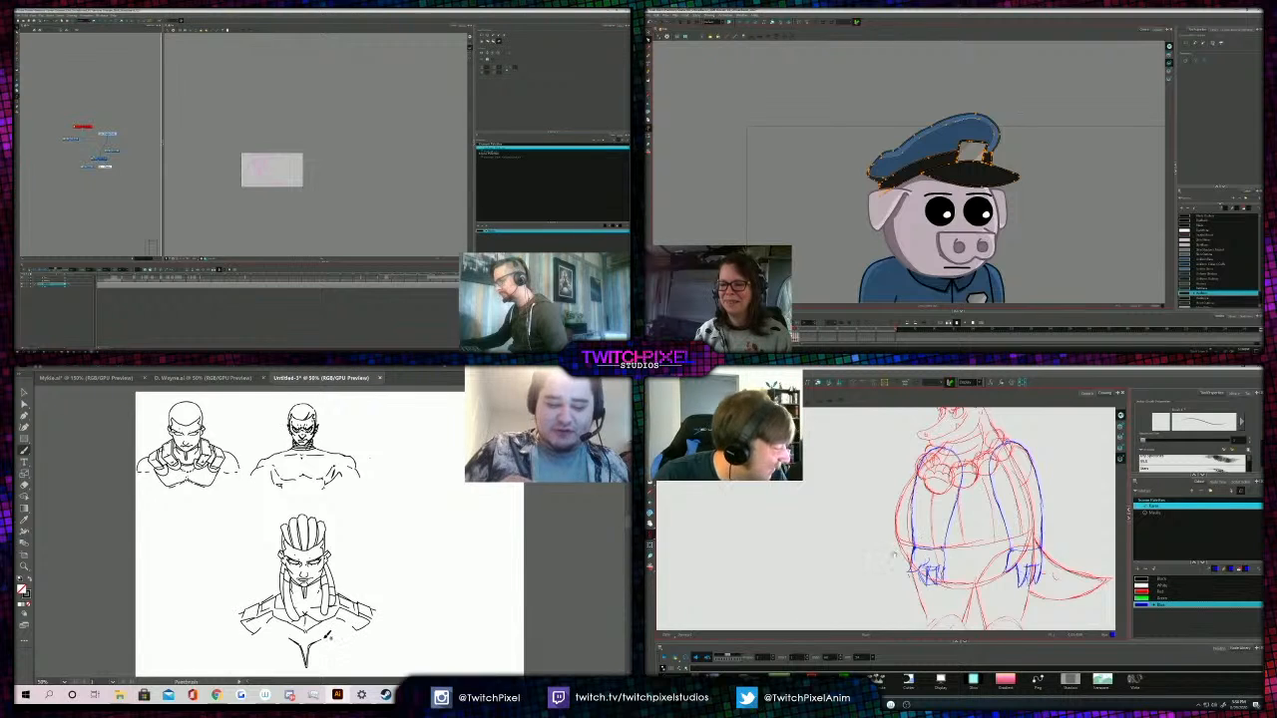
key(".")
left_click_drag(368, 575, 391, 567)
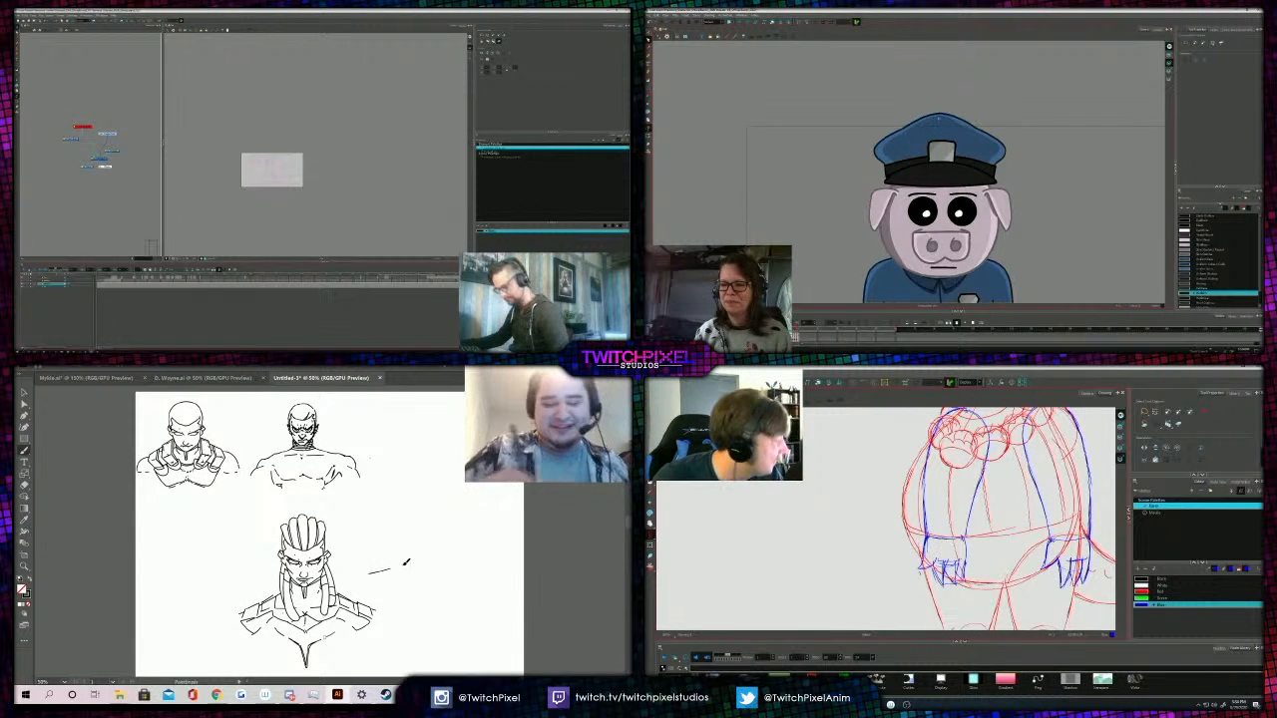
key(".")
key("alt+b")
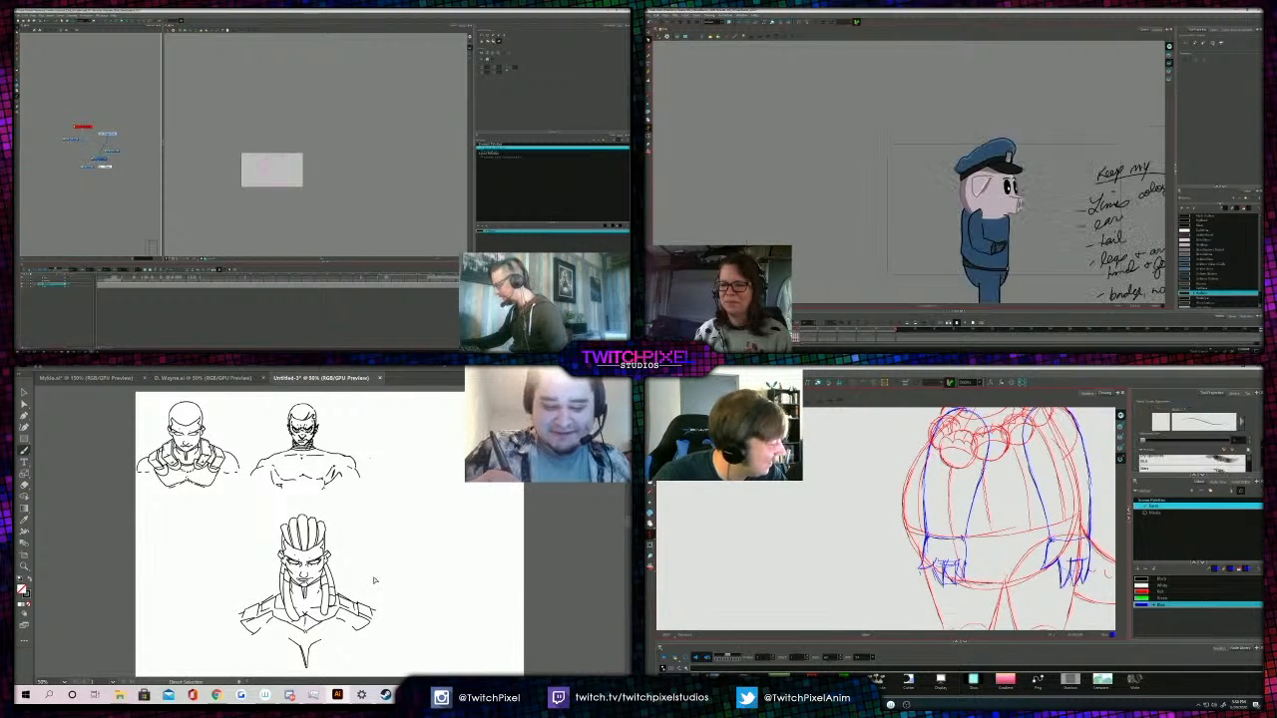
key("ctrl+z")
key(".")
left_click(968, 144)
Select the blue lines of the crocodile's front arm and shift them slightly inward toward the body.
key("z")
left_click(374, 581, "alt")
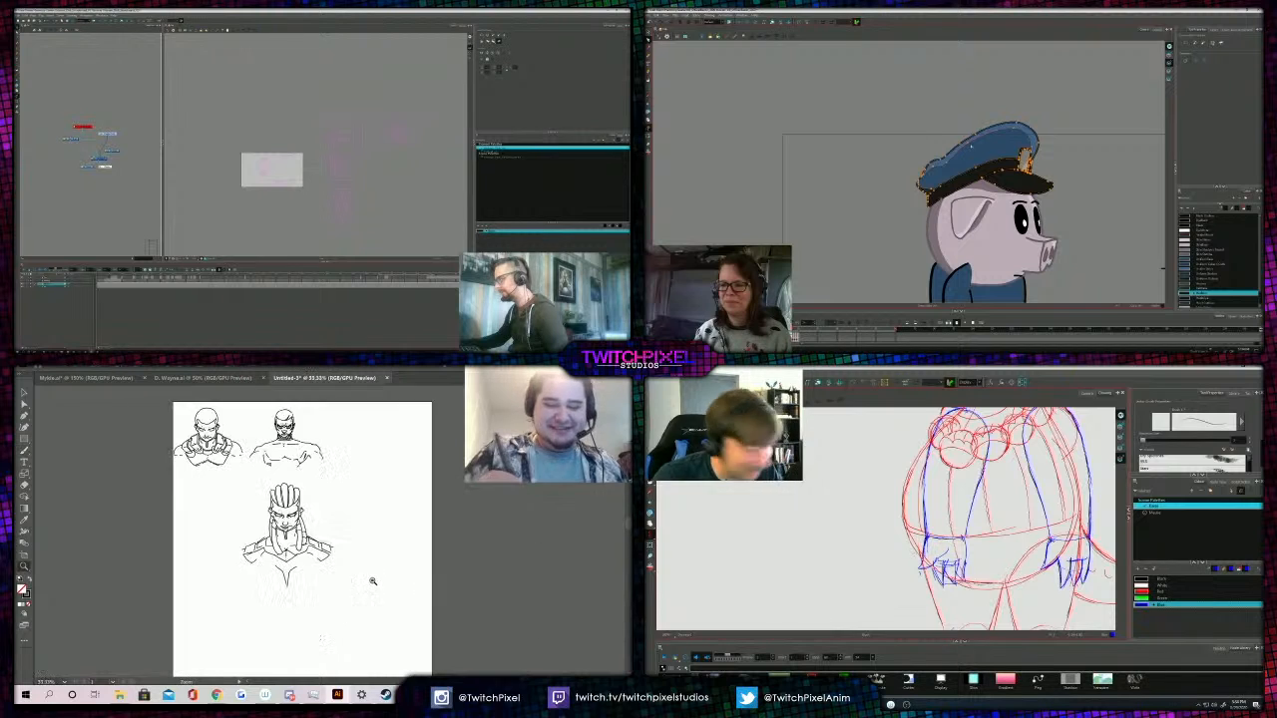
left_click(315, 525)
key("alt+s")
key("1")
left_click_drag(916, 599, 956, 539)
key("Escape")
key("b")
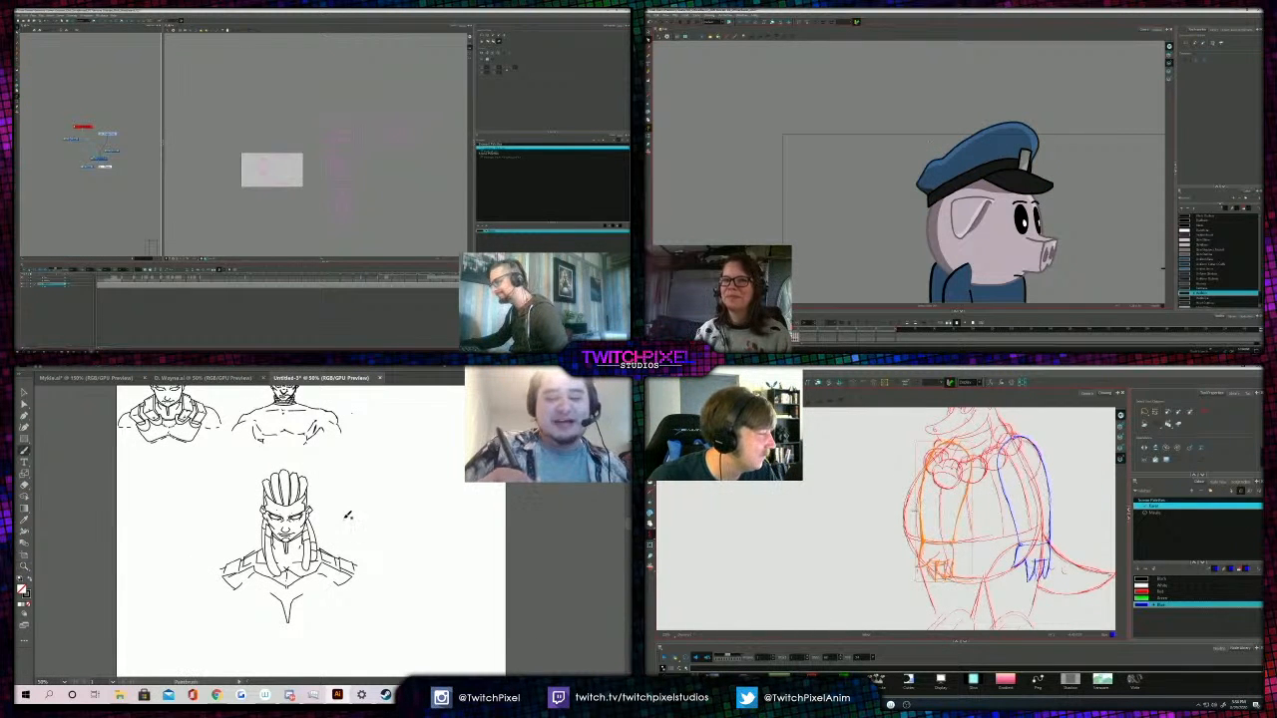
left_click_drag(349, 514, 377, 536)
key("ctrl+z")
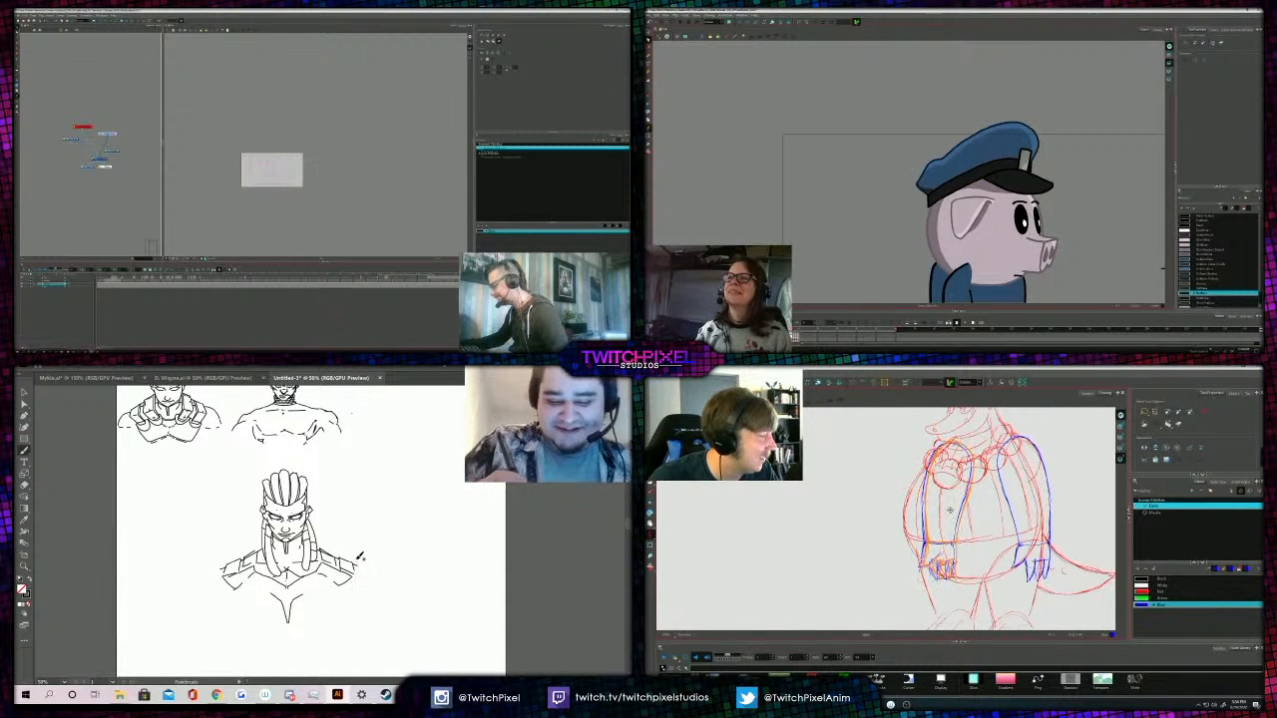
left_click(868, 501)
key("1")
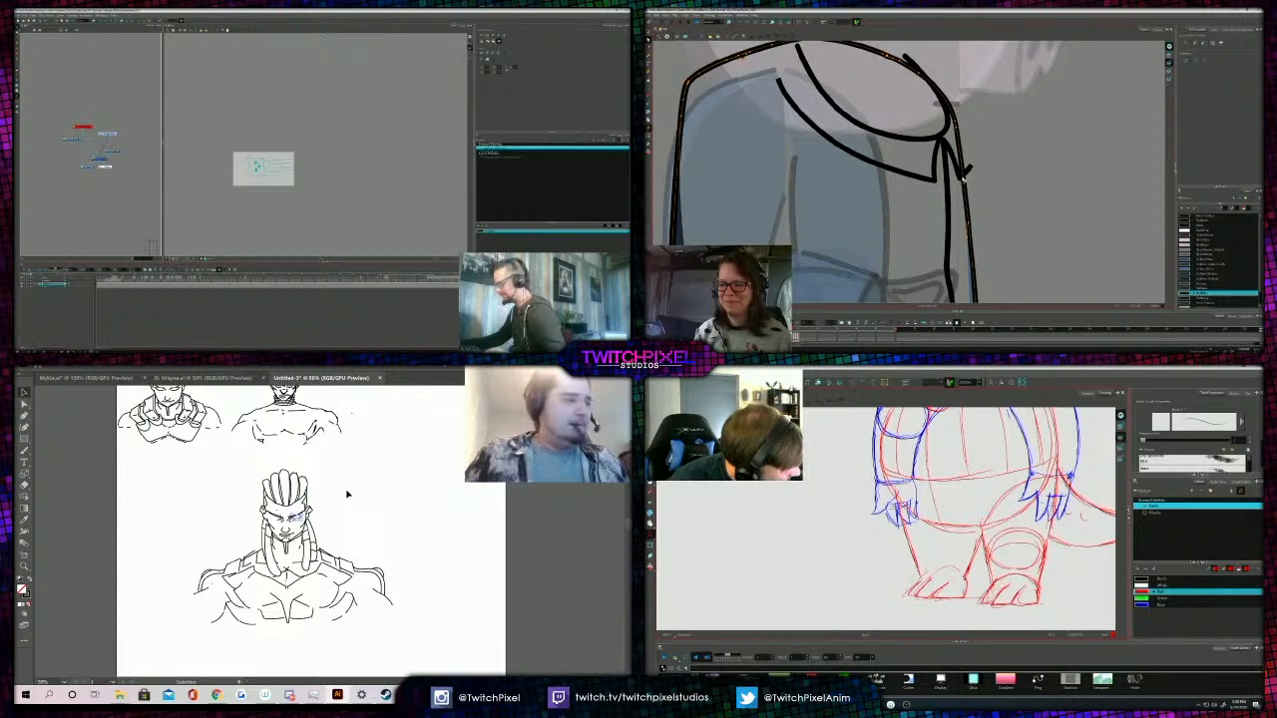
Paste a copy of the braided character's eye strokes in place and reflect it.
right_click(348, 529)
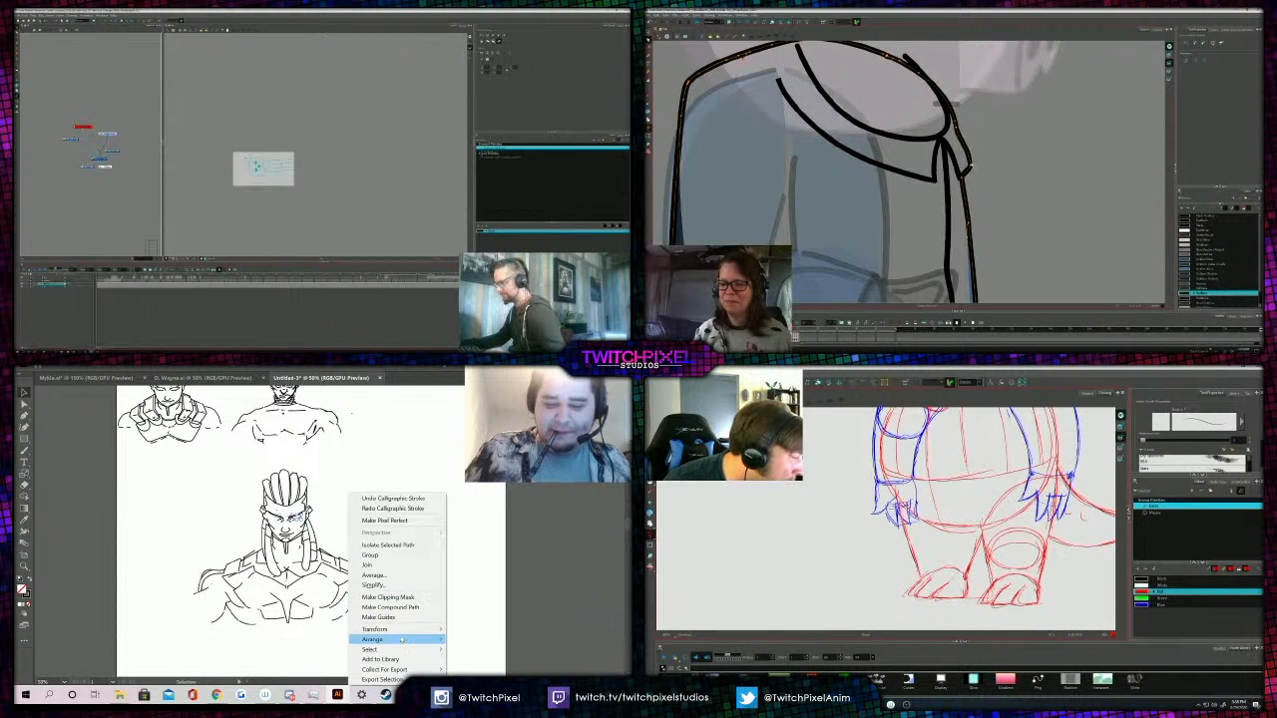
mouse_move(401, 641)
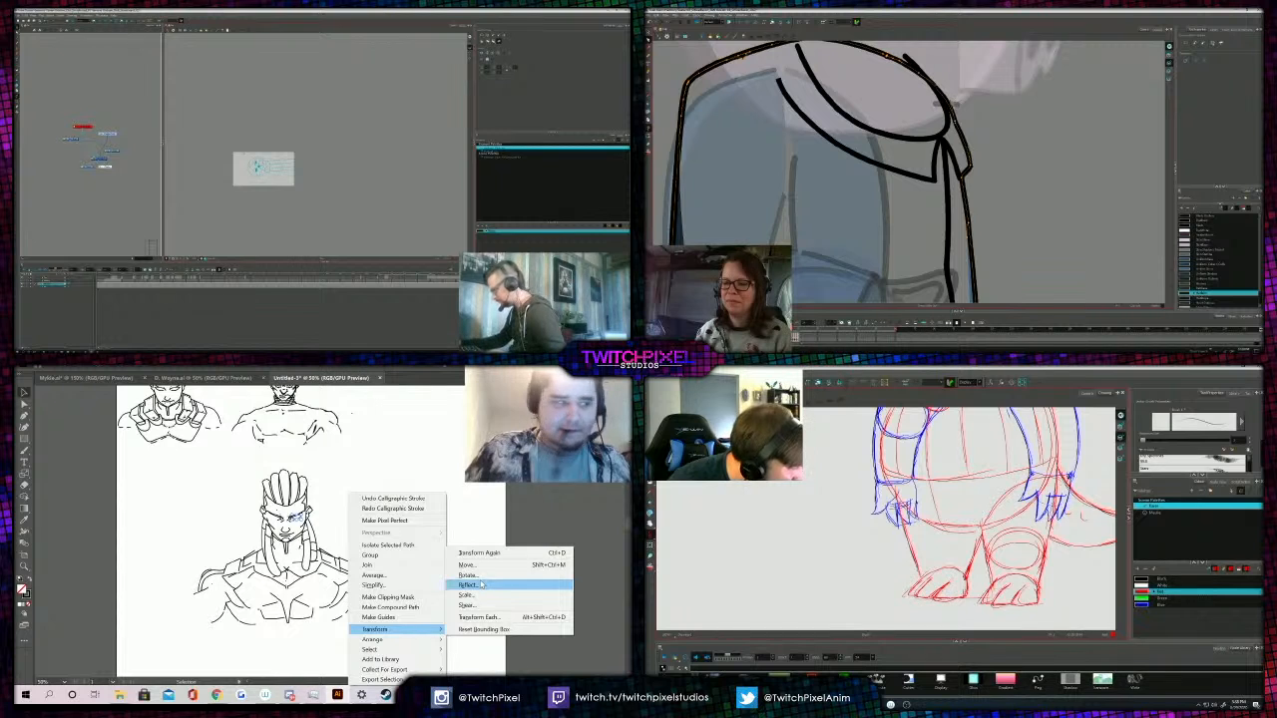
left_click(482, 585)
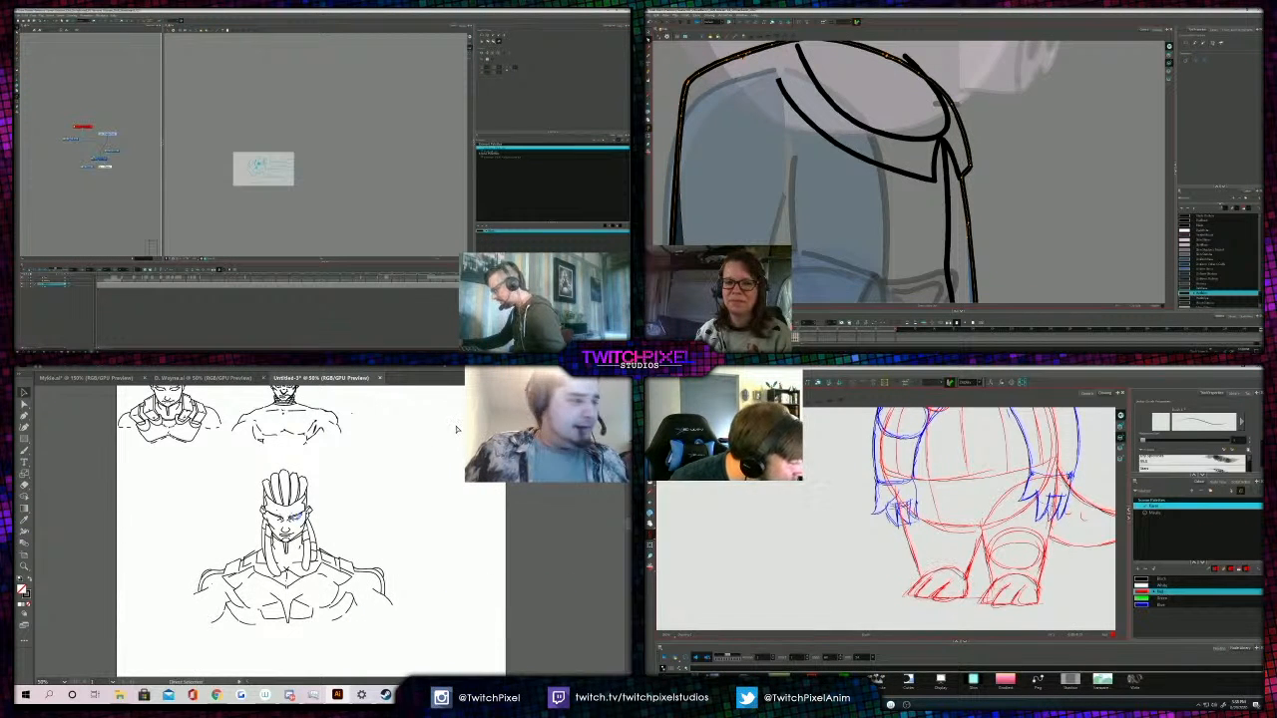
right_click(384, 495)
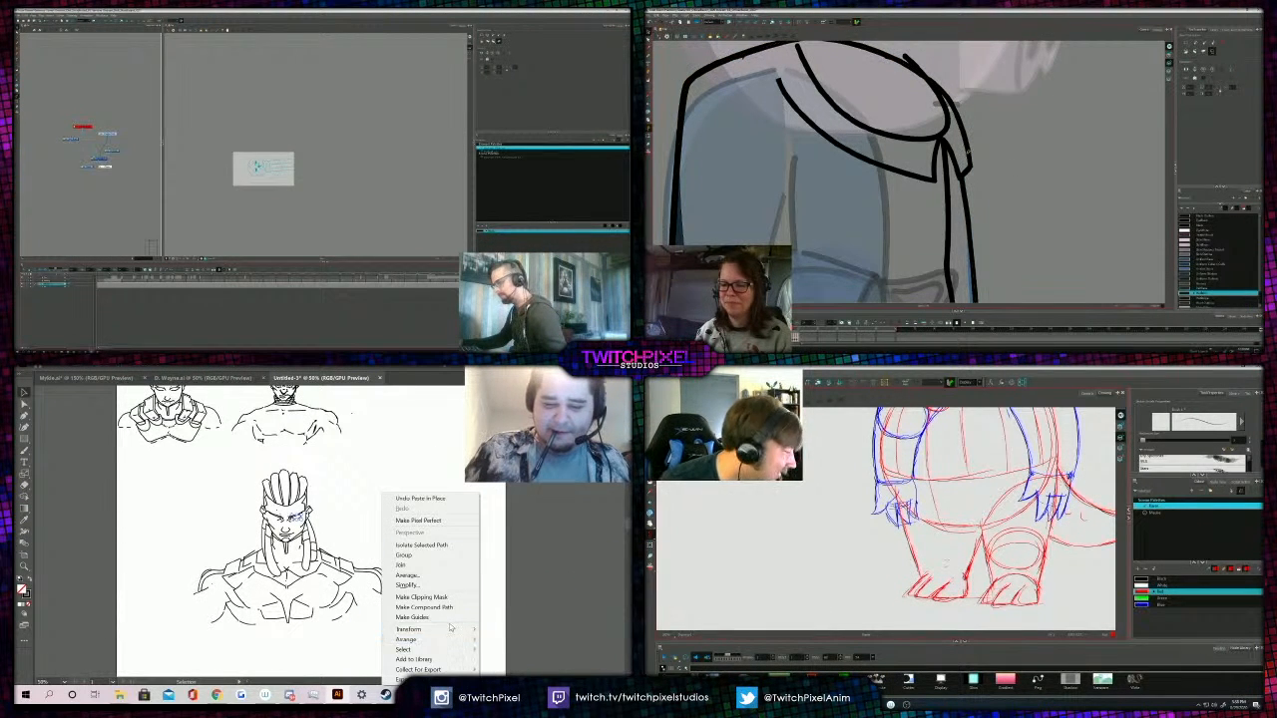
mouse_move(478, 627)
left_click(500, 585)
key("Return")
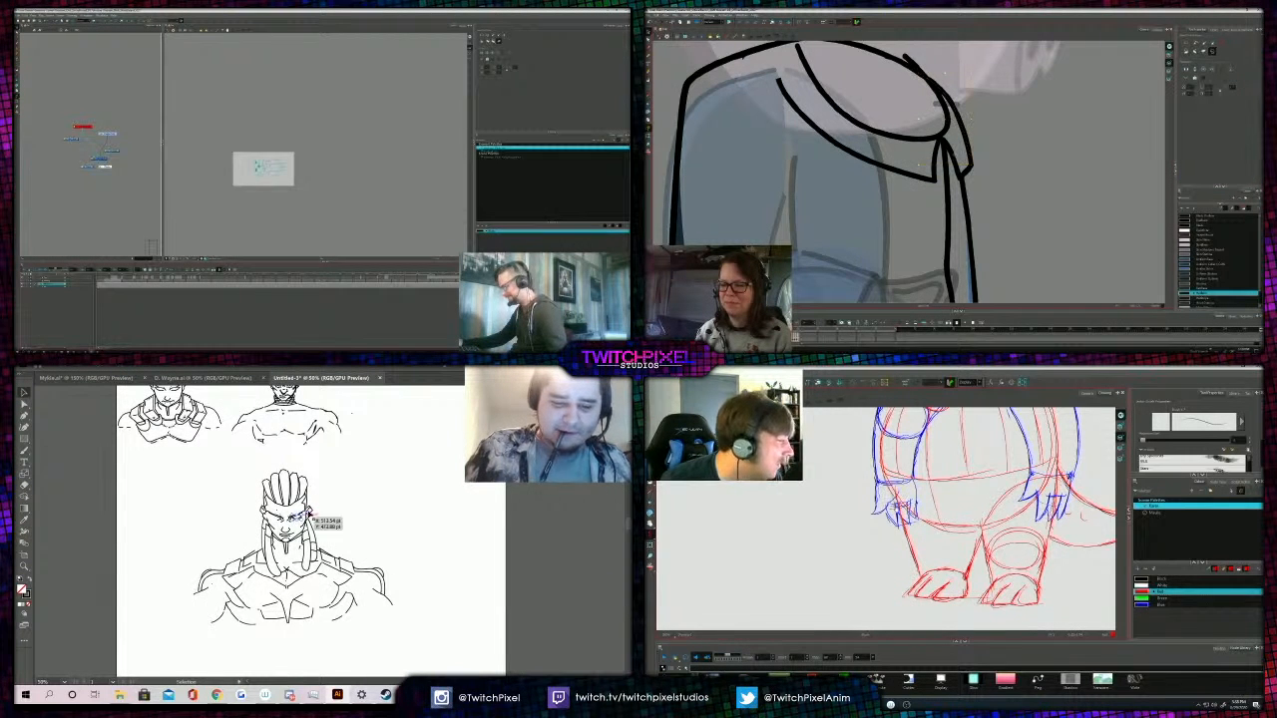
Move the reflected eye strokes across to the opposite side of the braided character's face.
key("ctrl+plus")
key("ctrl+plus")
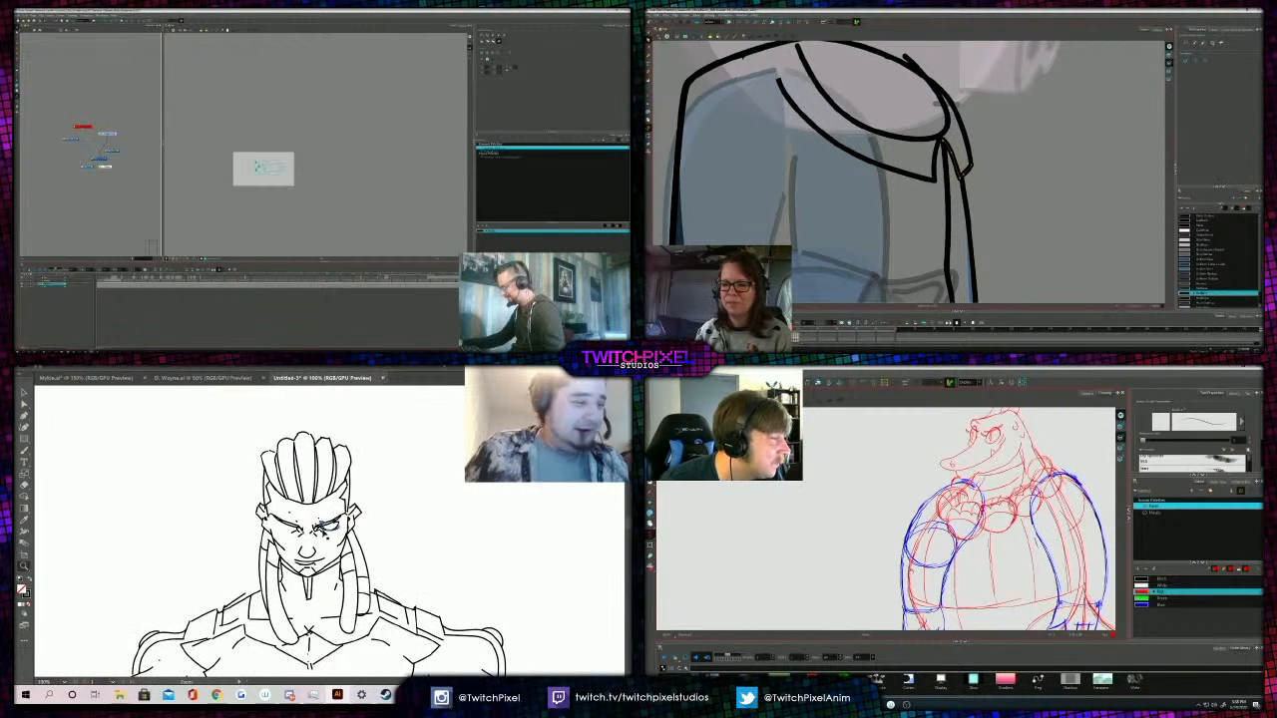
left_click_drag(976, 545, 927, 598)
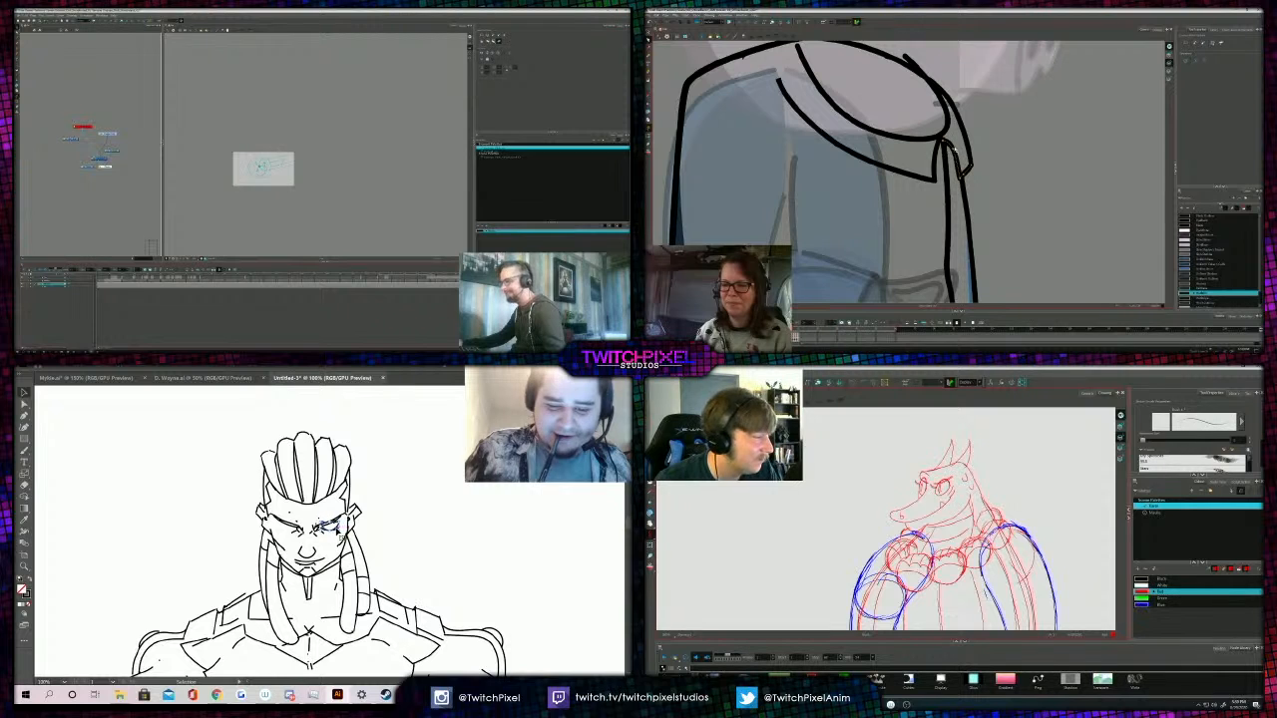
scroll(901, 511, "up", 1)
left_click_drag(336, 531, 295, 535)
Sketch a red rounded shape behind the crocodile's neck, above the far shoulder.
key("alt+s")
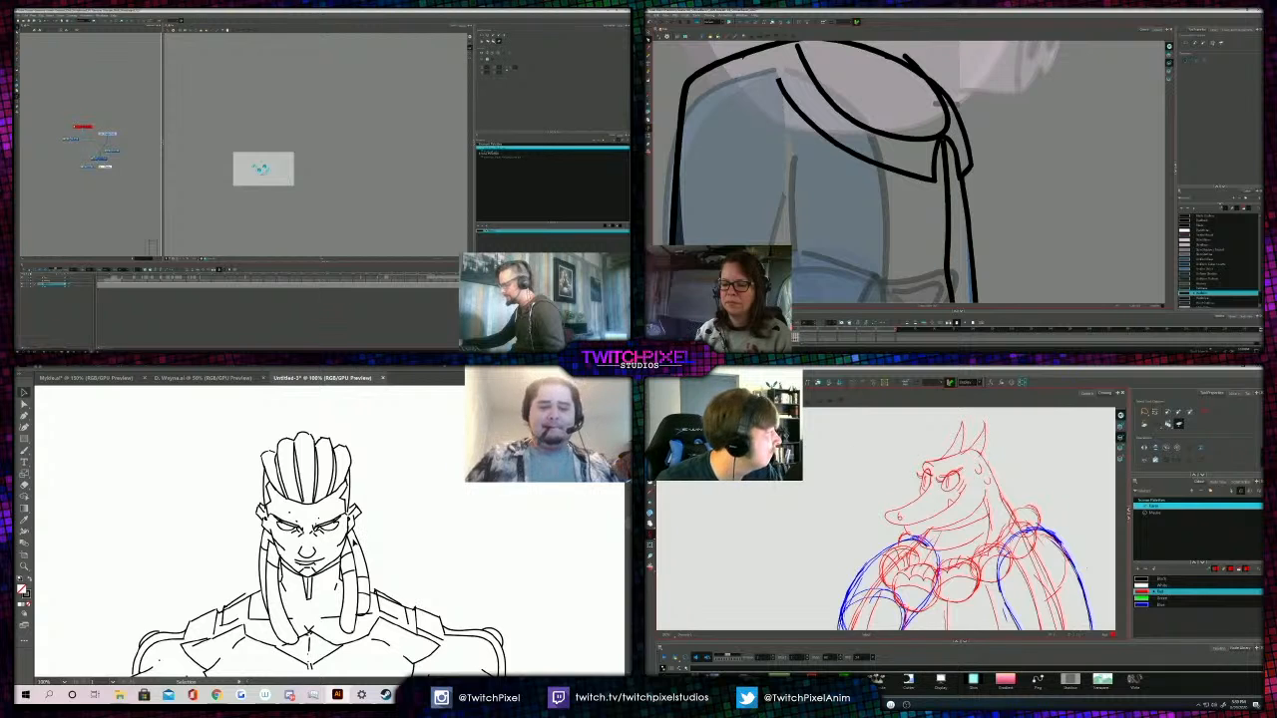
key("alt+b")
key("a")
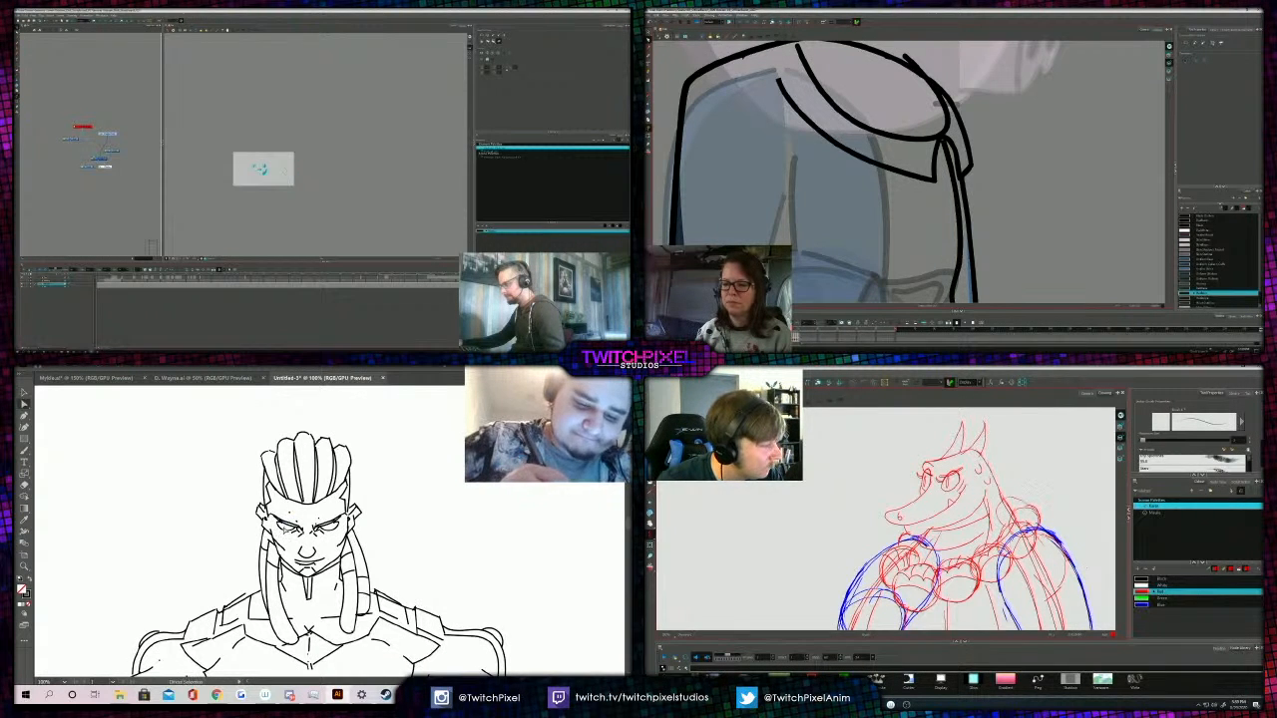
left_click_drag(1000, 503, 1030, 525)
key("1")
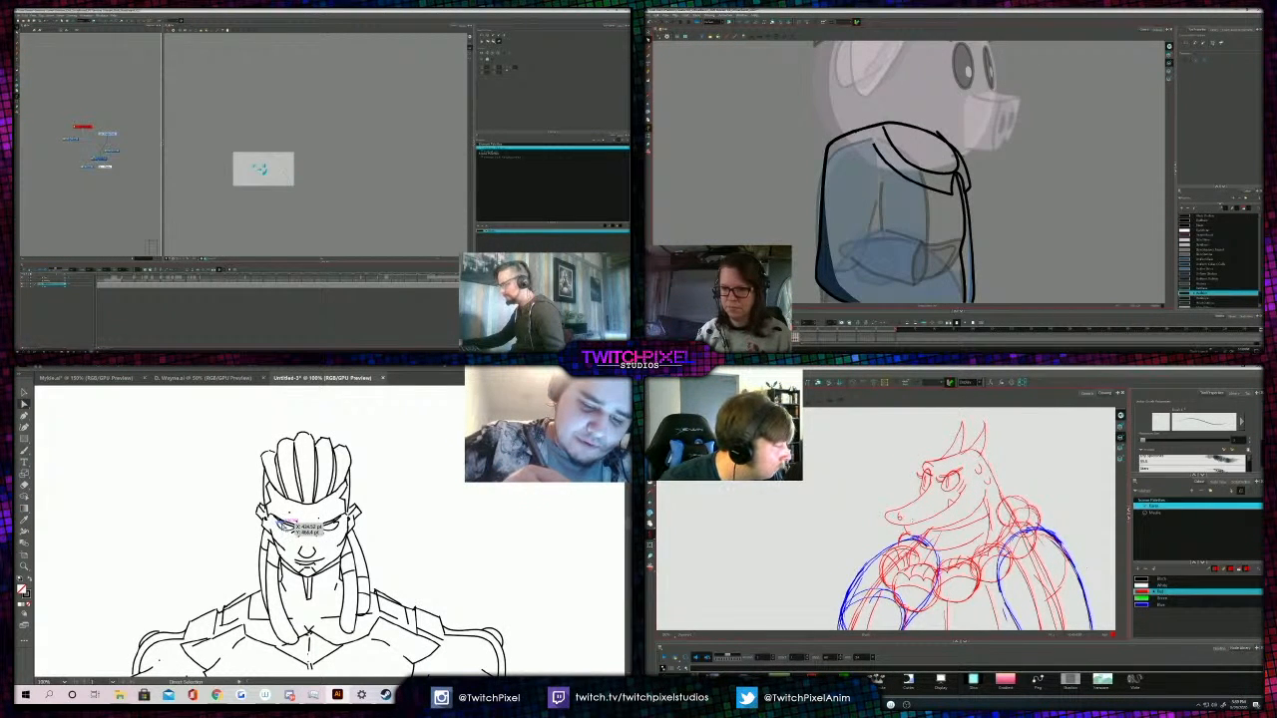
Nudge the path points of the upper eye lines on both sides of the braided character's face.
left_click_drag(296, 522, 299, 523)
left_click_drag(970, 253, 934, 299)
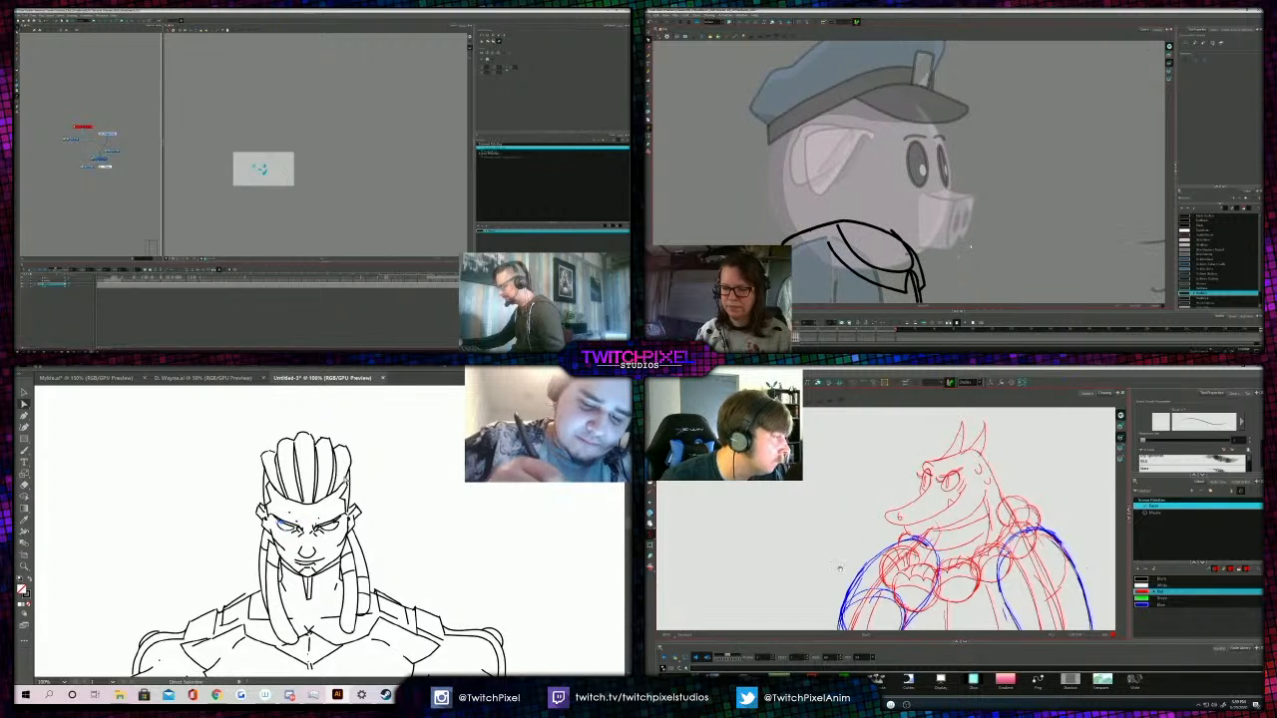
key("1")
left_click(379, 459)
left_click_drag(811, 560, 856, 530)
key("f")
key("g")
key("1")
key("1")
left_click_drag(341, 523, 335, 520)
Select the crocodile's body, limb and tail lines below the head, and clear the selection.
key("2")
key("alt+s")
key("Escape")
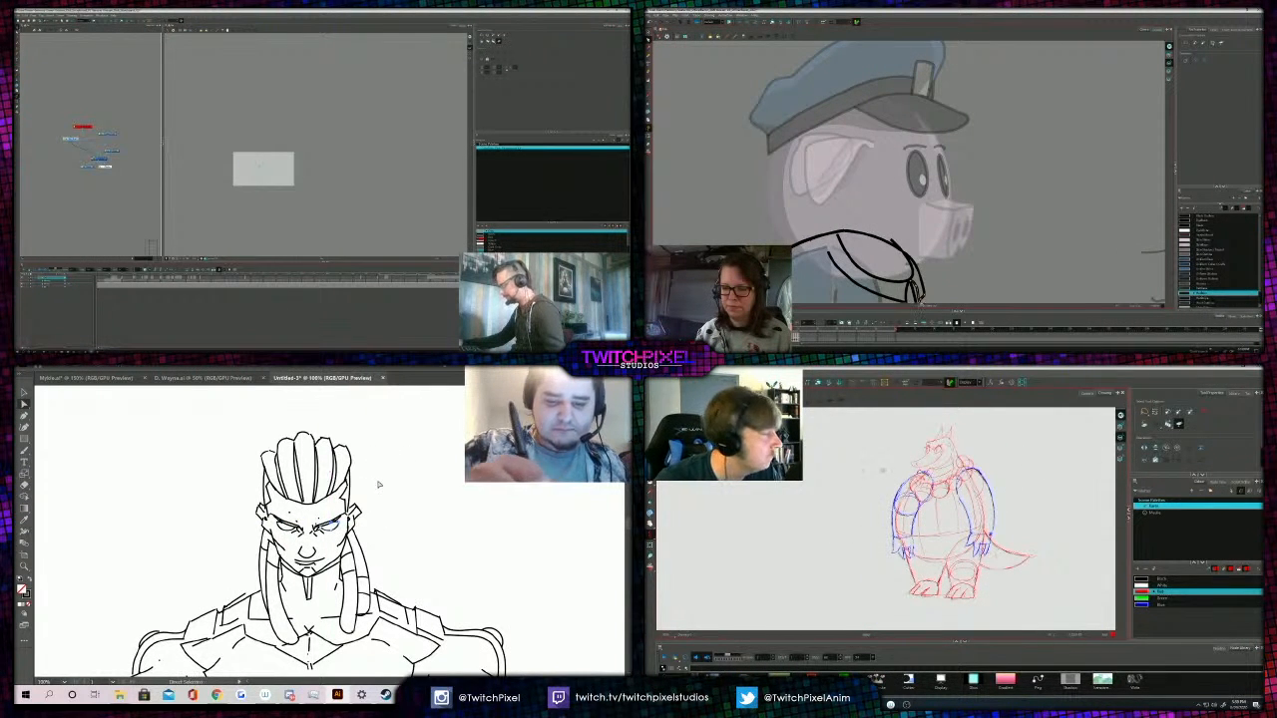
mouse_move(1032, 554)
left_mouse_down()
mouse_move(974, 610)
mouse_move(885, 536)
left_mouse_up()
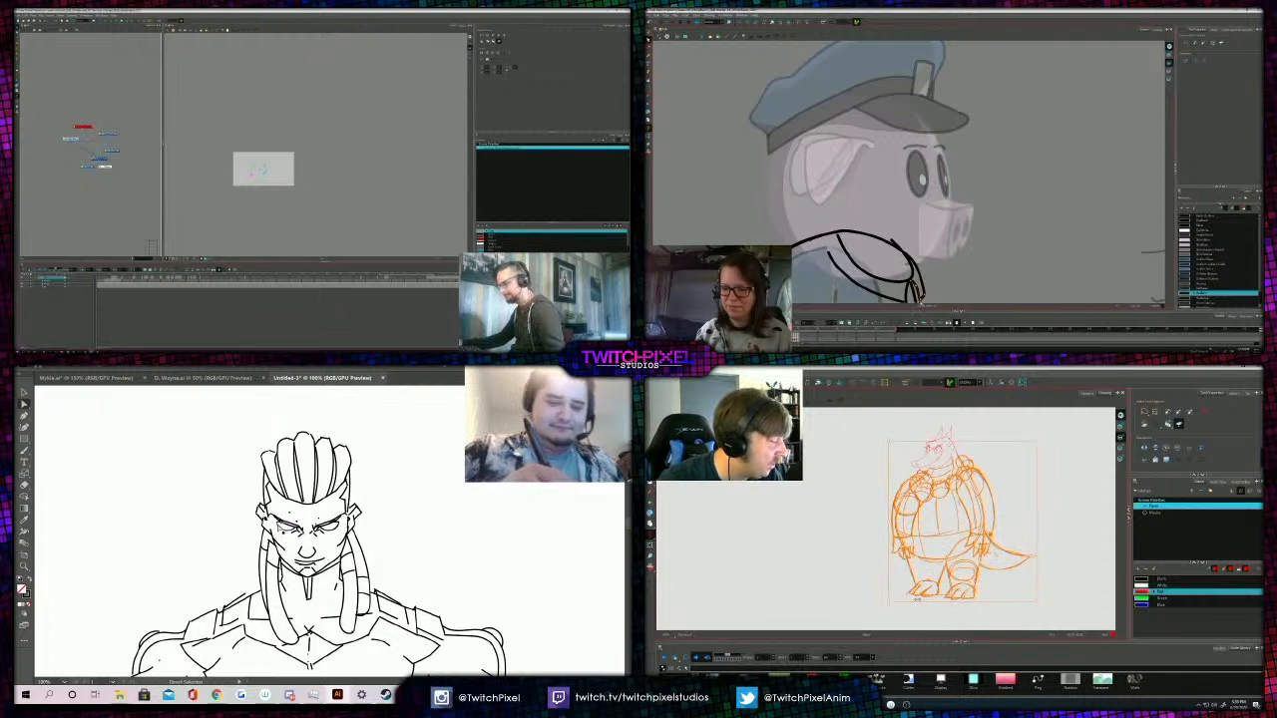
left_click(858, 512)
key("2")
key("2")
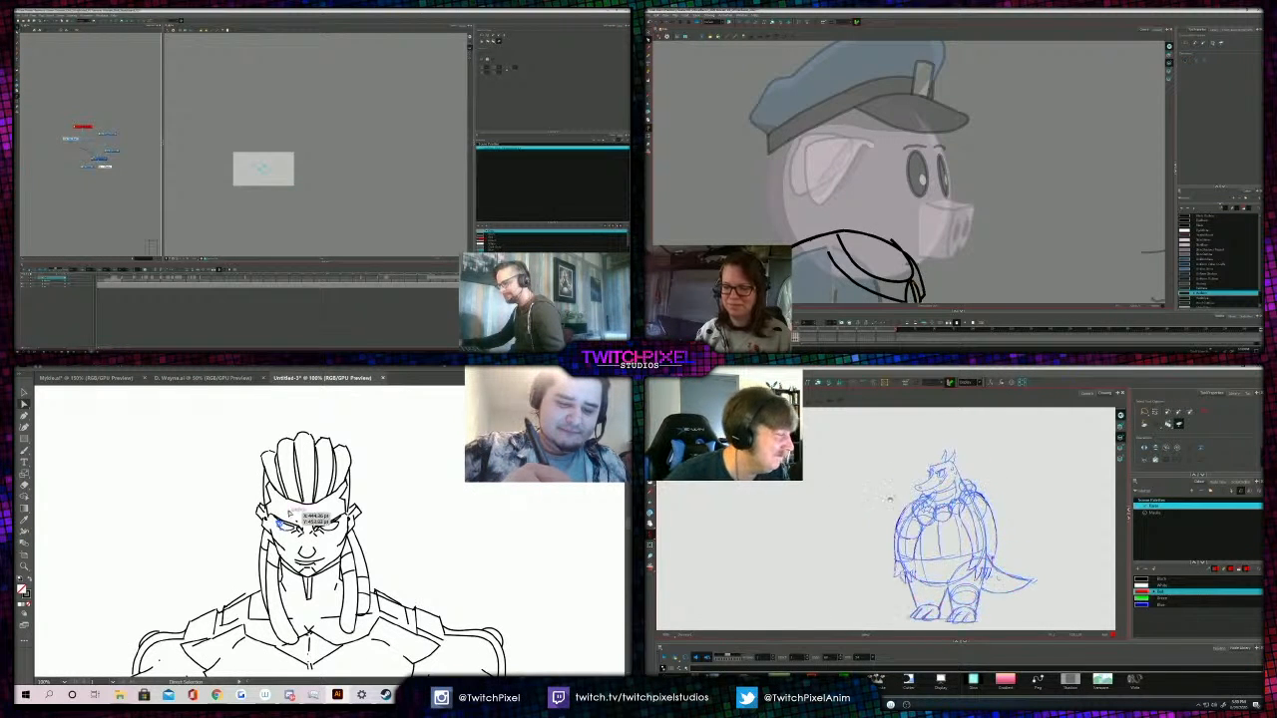
key("2")
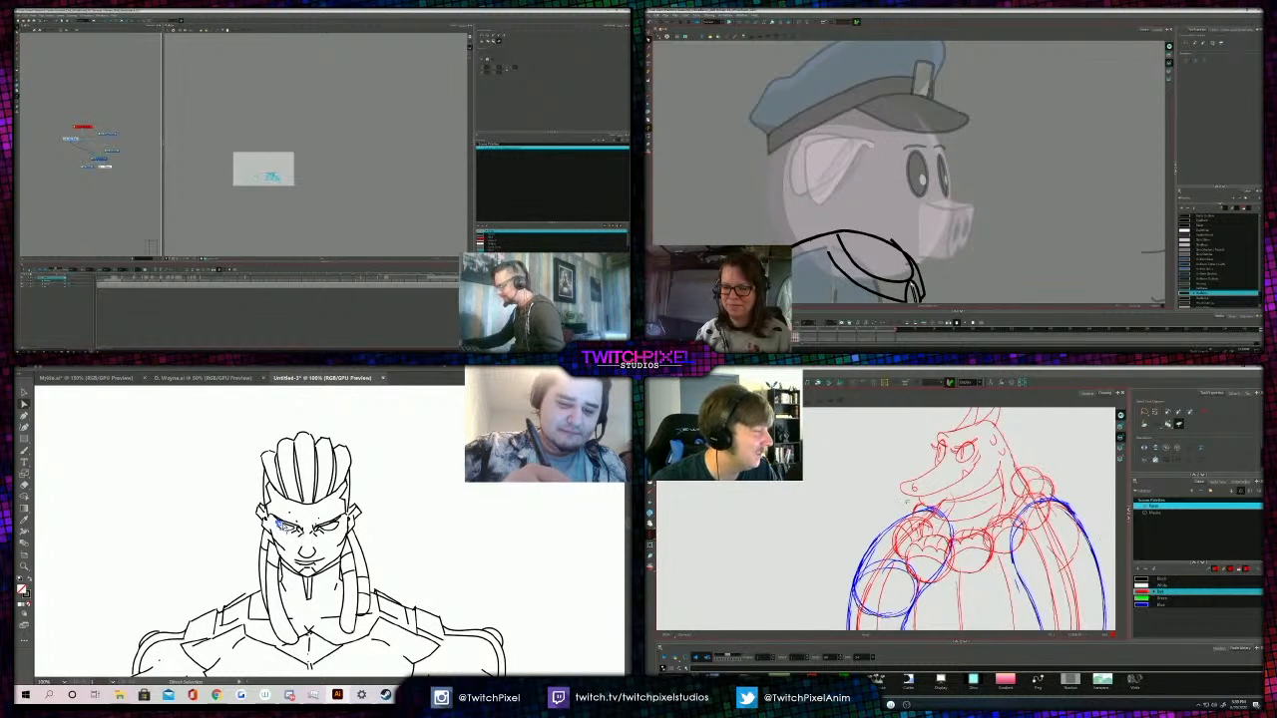
Fine-tune the outer corners of both eyes on the braided character by shifting their path points slightly inward.
key("alt+b")
left_click(252, 507)
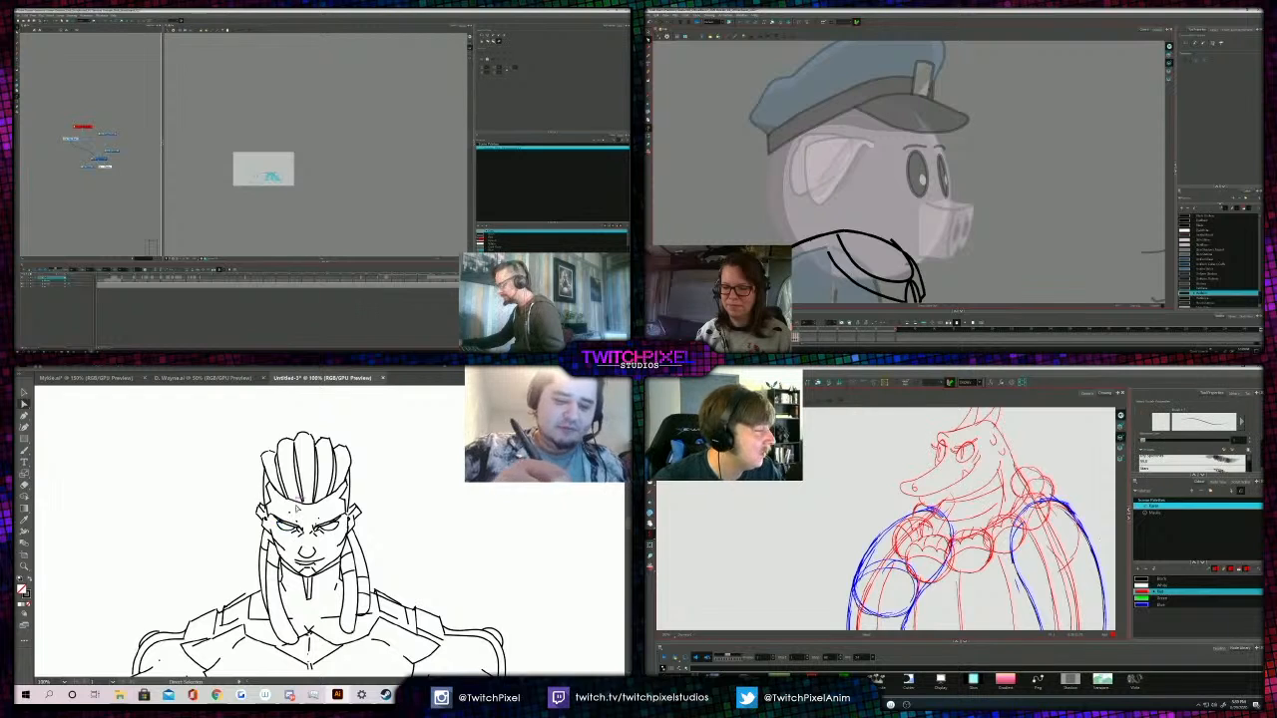
key("z")
left_click(314, 513)
left_click(313, 513)
key("a")
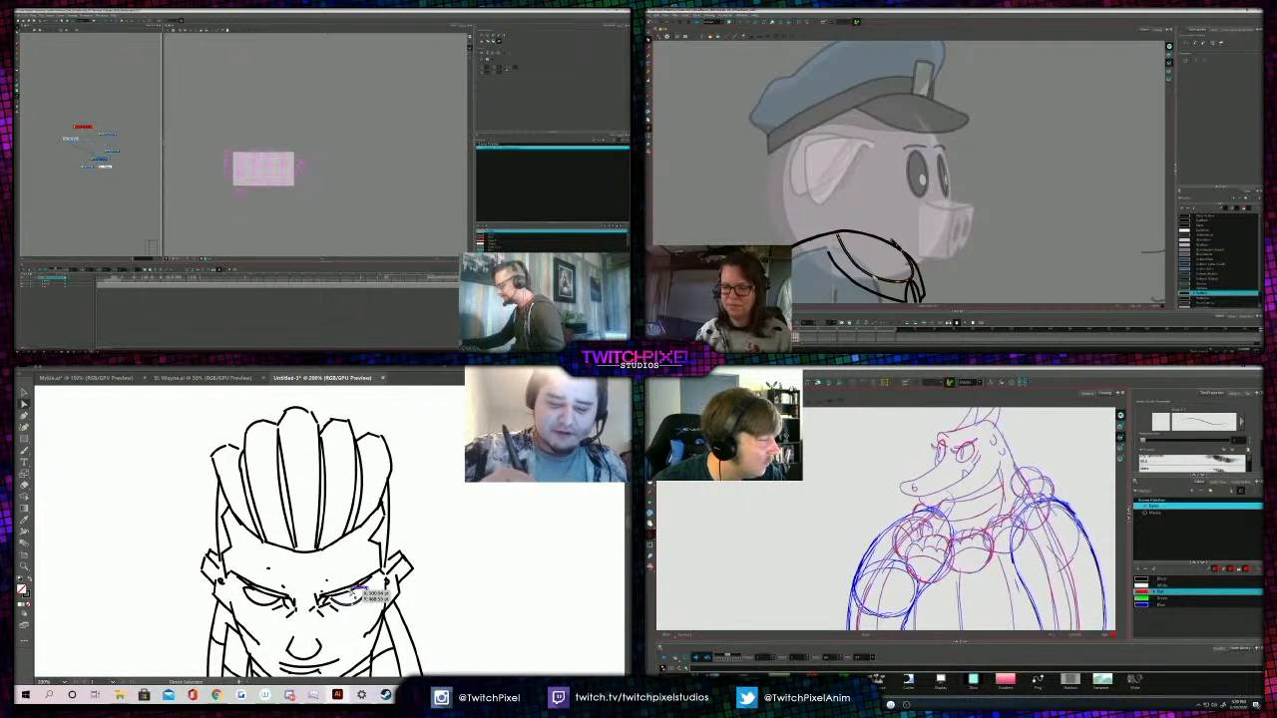
left_click(50, 283)
left_click_drag(355, 591, 352, 588)
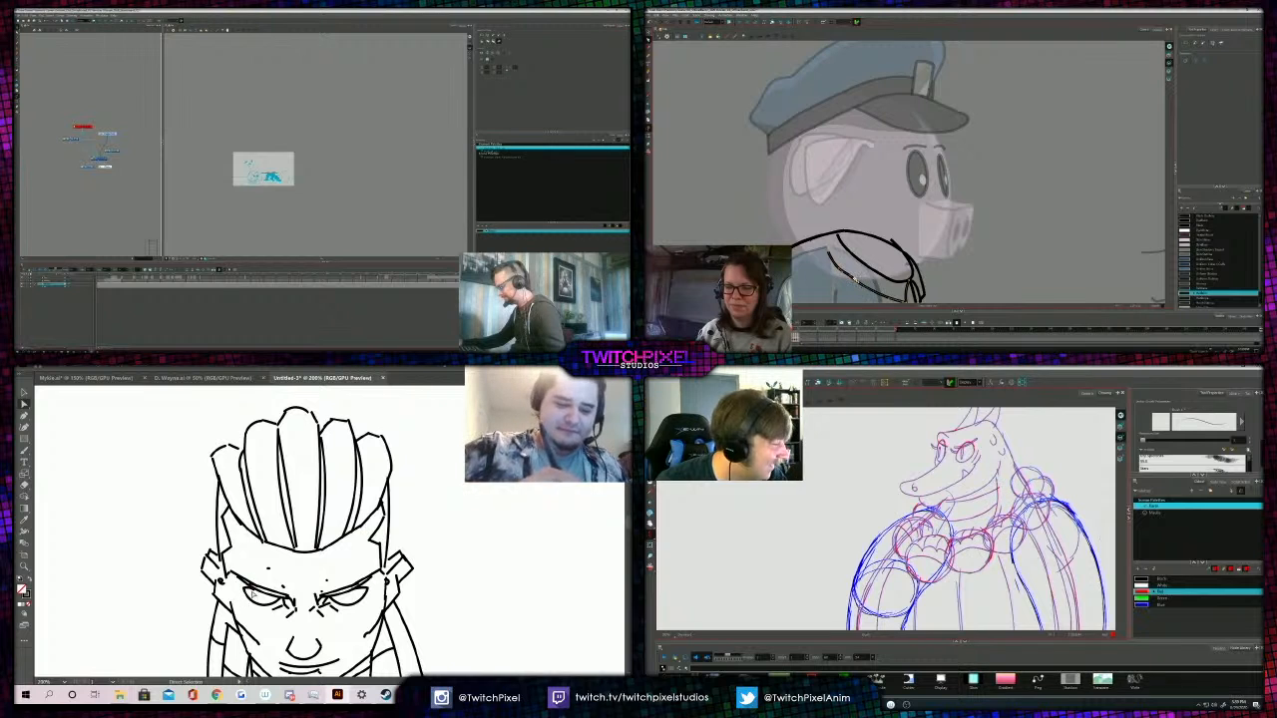
left_click_drag(249, 591, 258, 589)
left_click(50, 278)
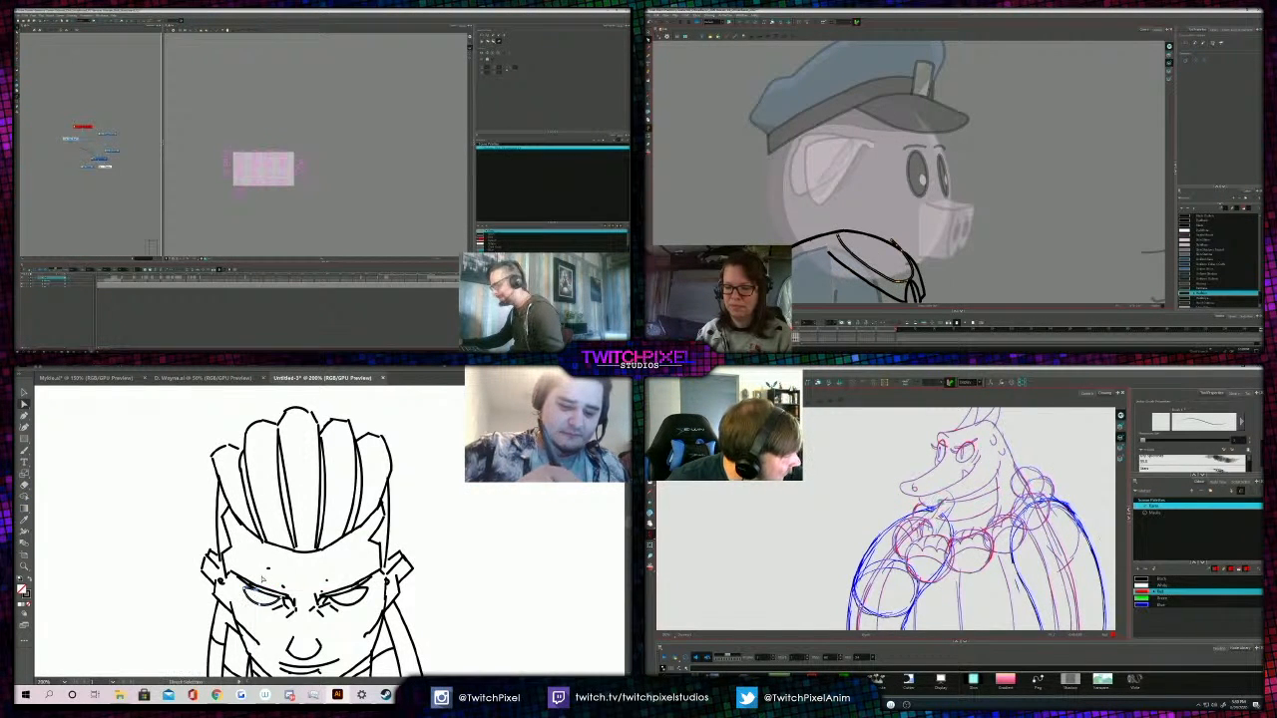
left_click(159, 504)
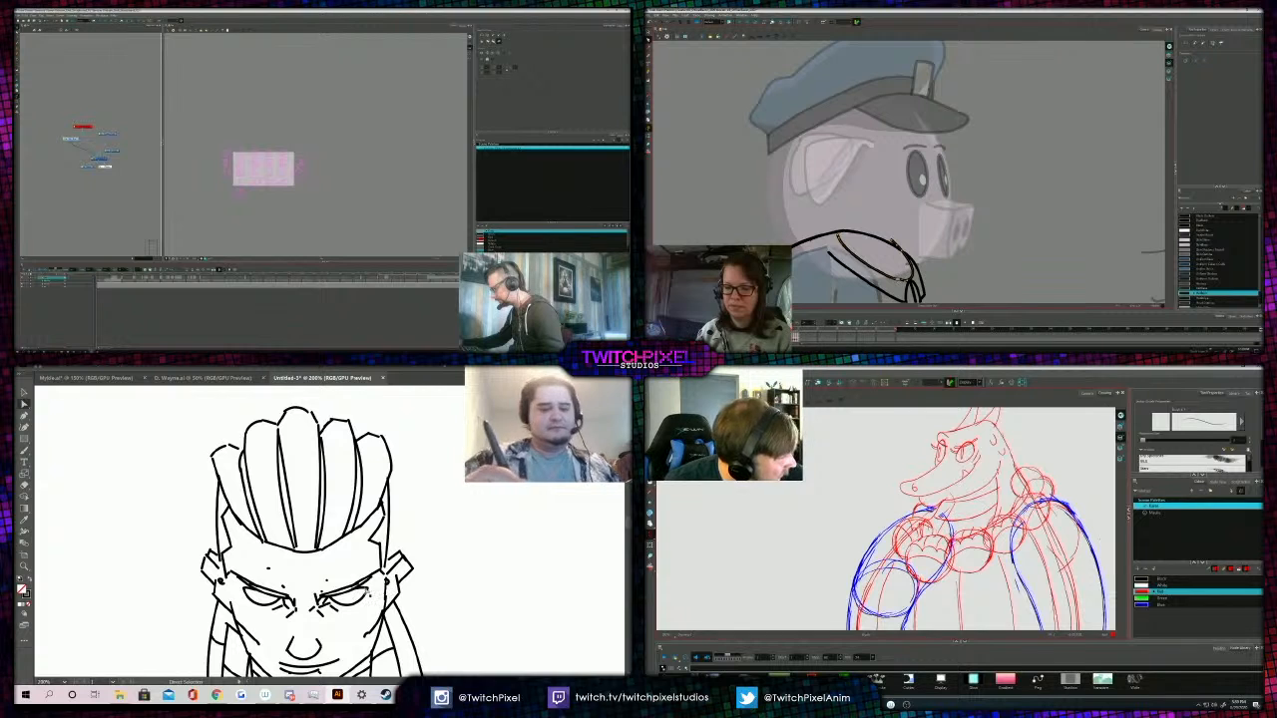
key("b")
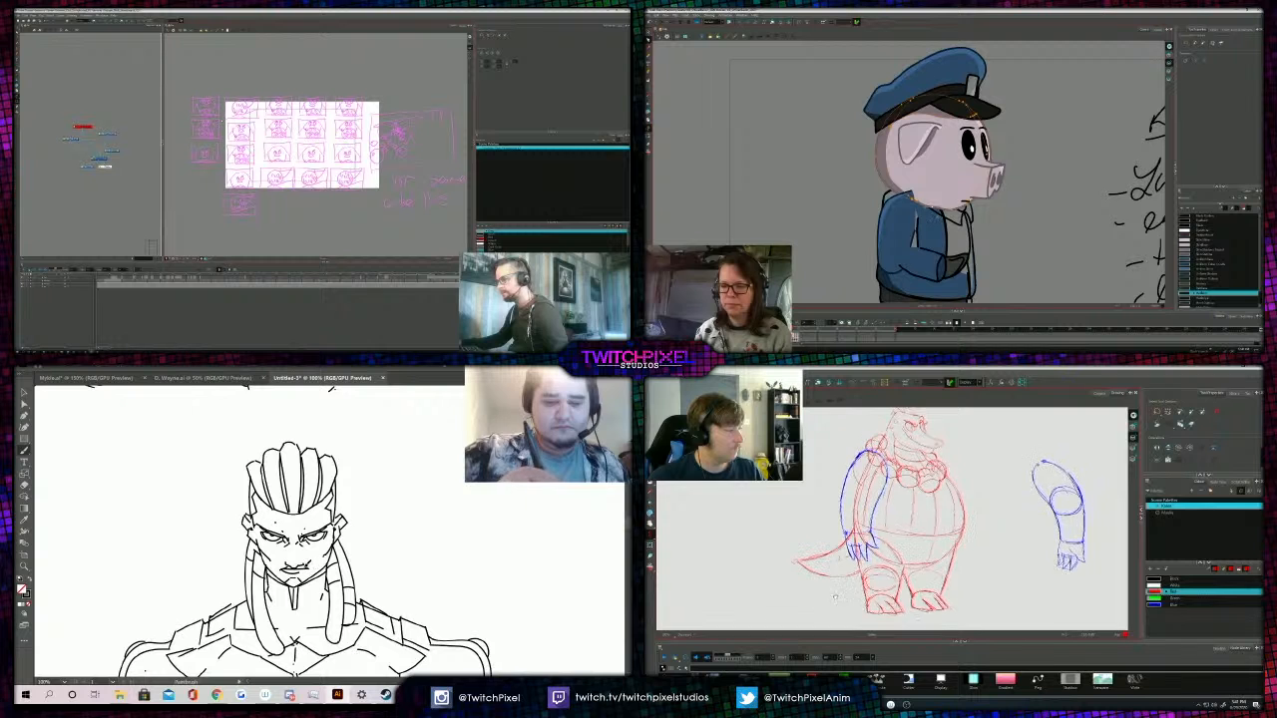
key("z")
left_click(341, 524, "alt")
left_click(341, 524, "alt")
left_click(322, 537)
left_click(322, 537)
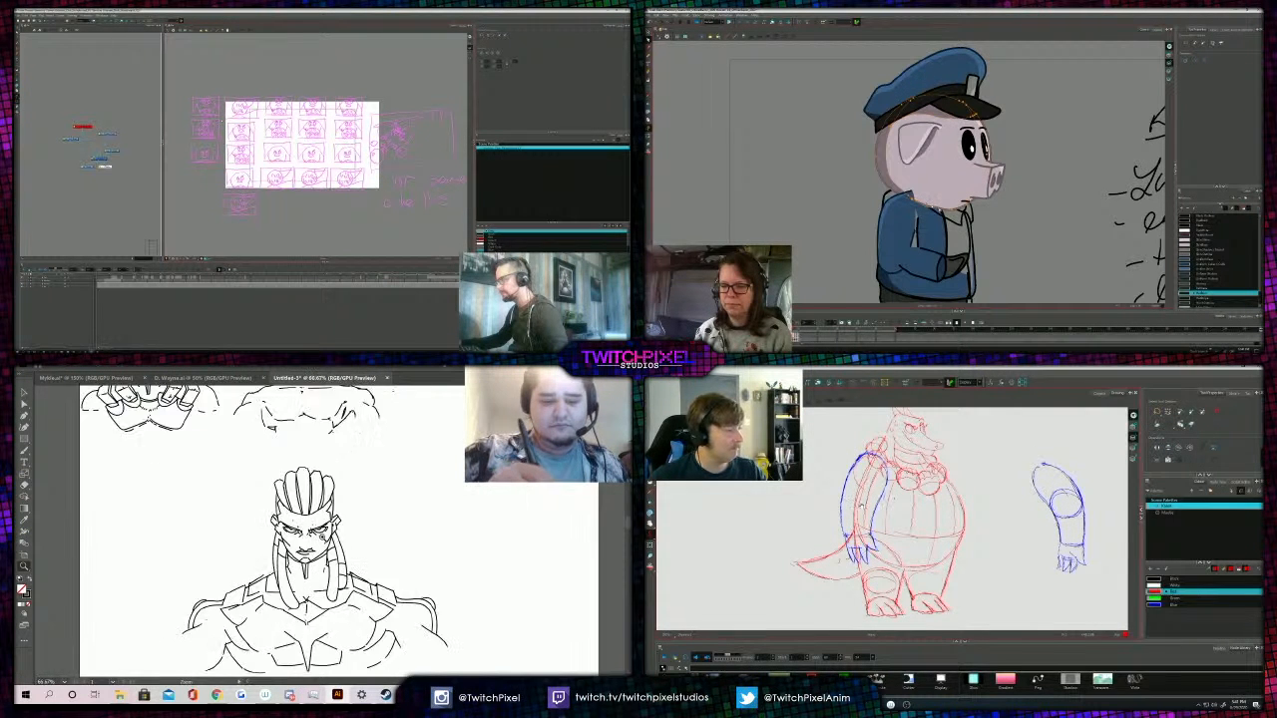
left_click(322, 537)
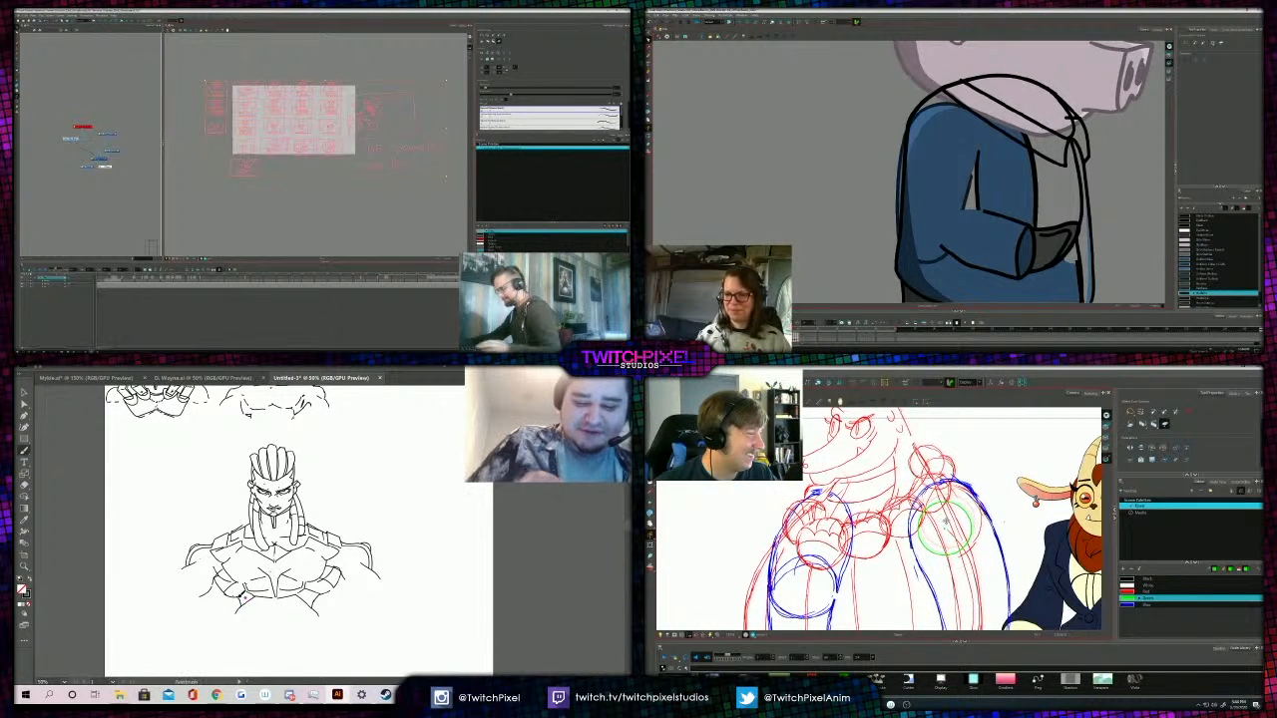
Fit a green construction circle to the crocodile's far shoulder, inside the blue arm outline.
left_click_drag(943, 519, 944, 510)
key("Delete")
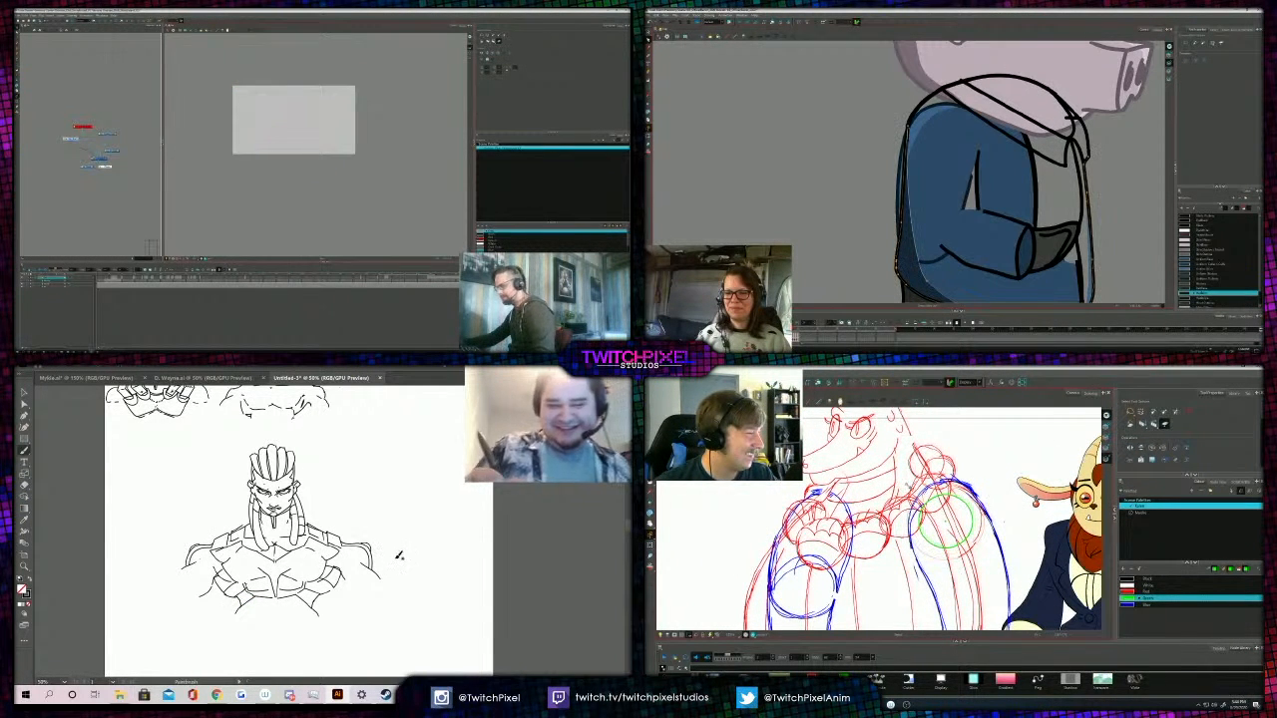
key("ctrl+z")
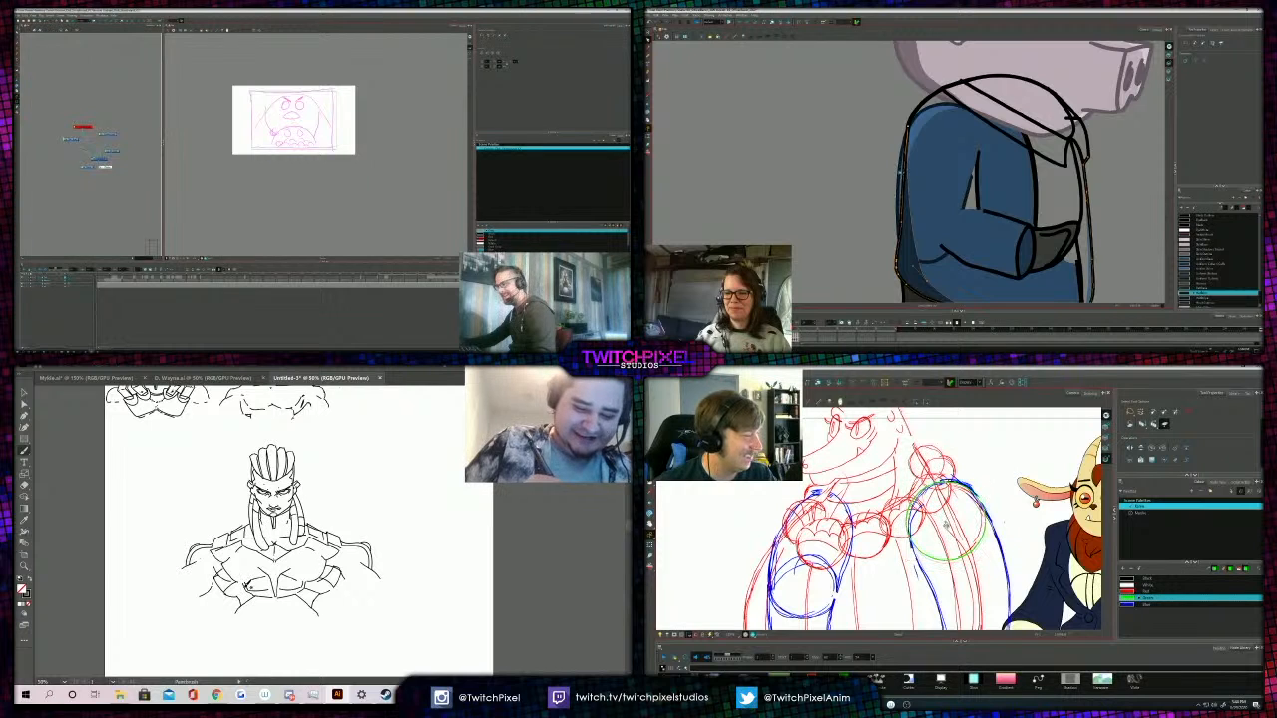
key(".")
key(".")
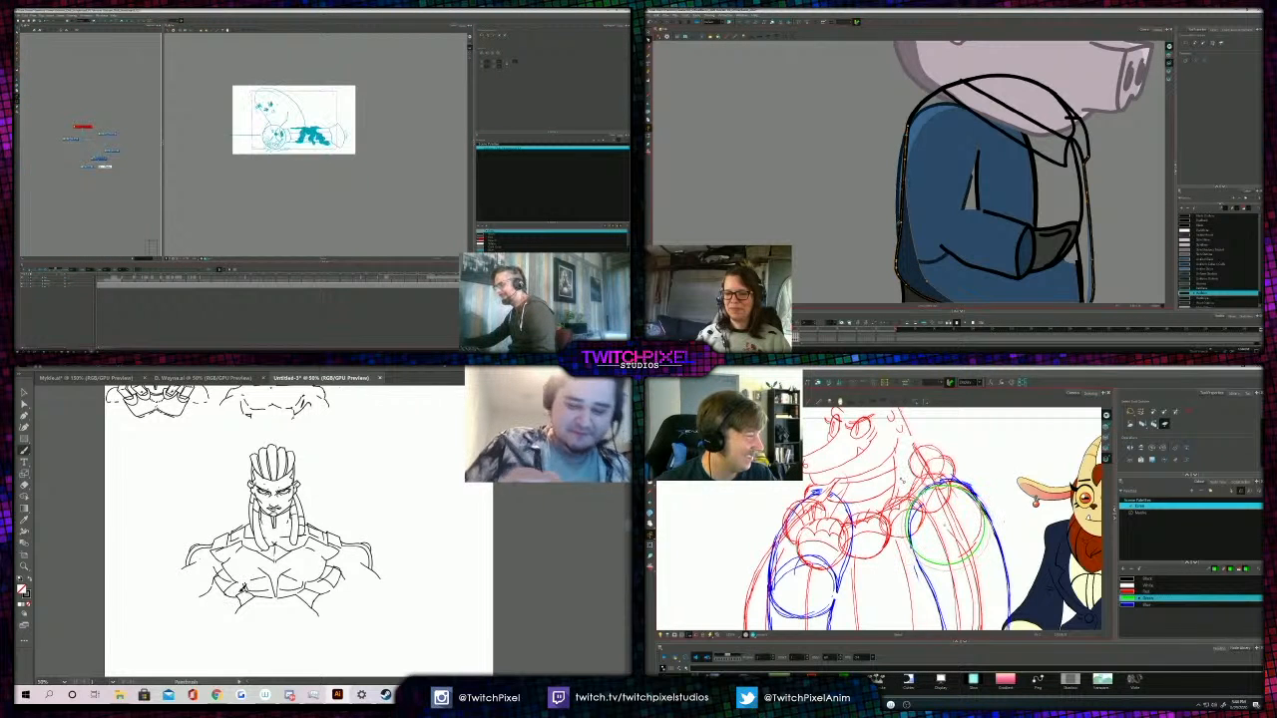
left_click_drag(406, 574, 435, 590)
key("ctrl+z")
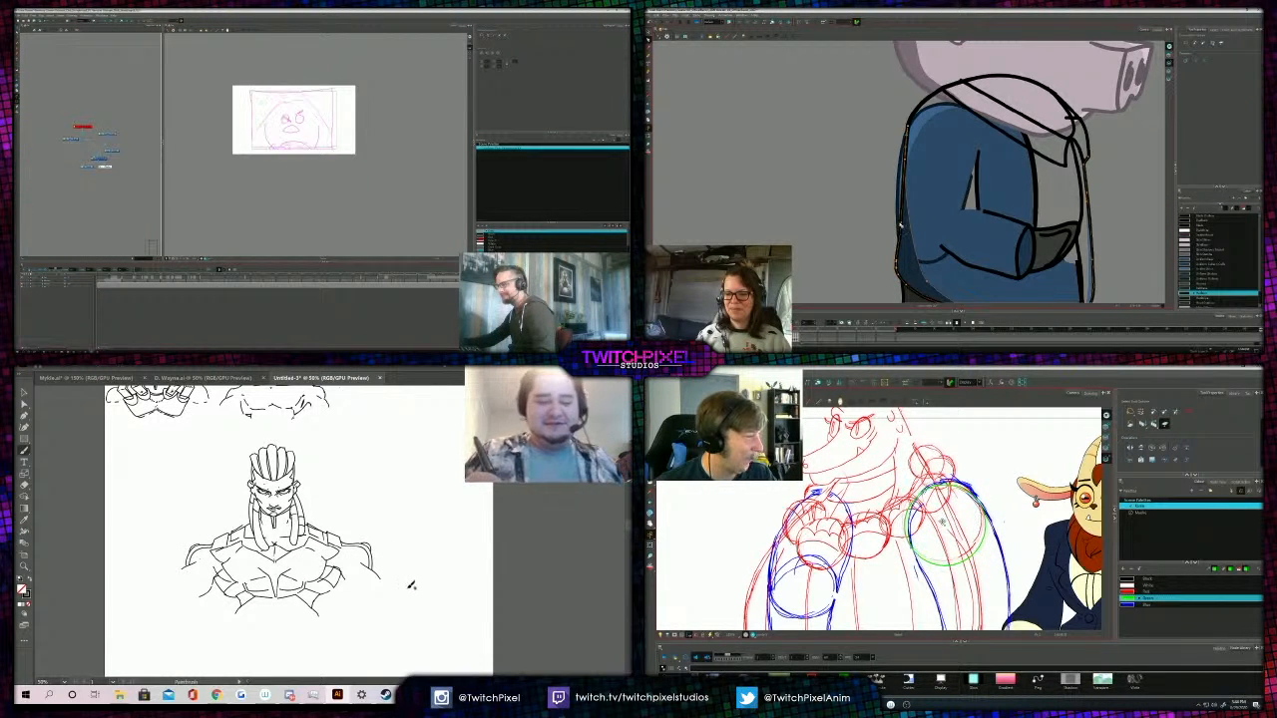
Add a second green construction circle below the far-shoulder circle, overlapping it inside the crocodile's blue arm outline.
scroll(942, 523, "down", 2)
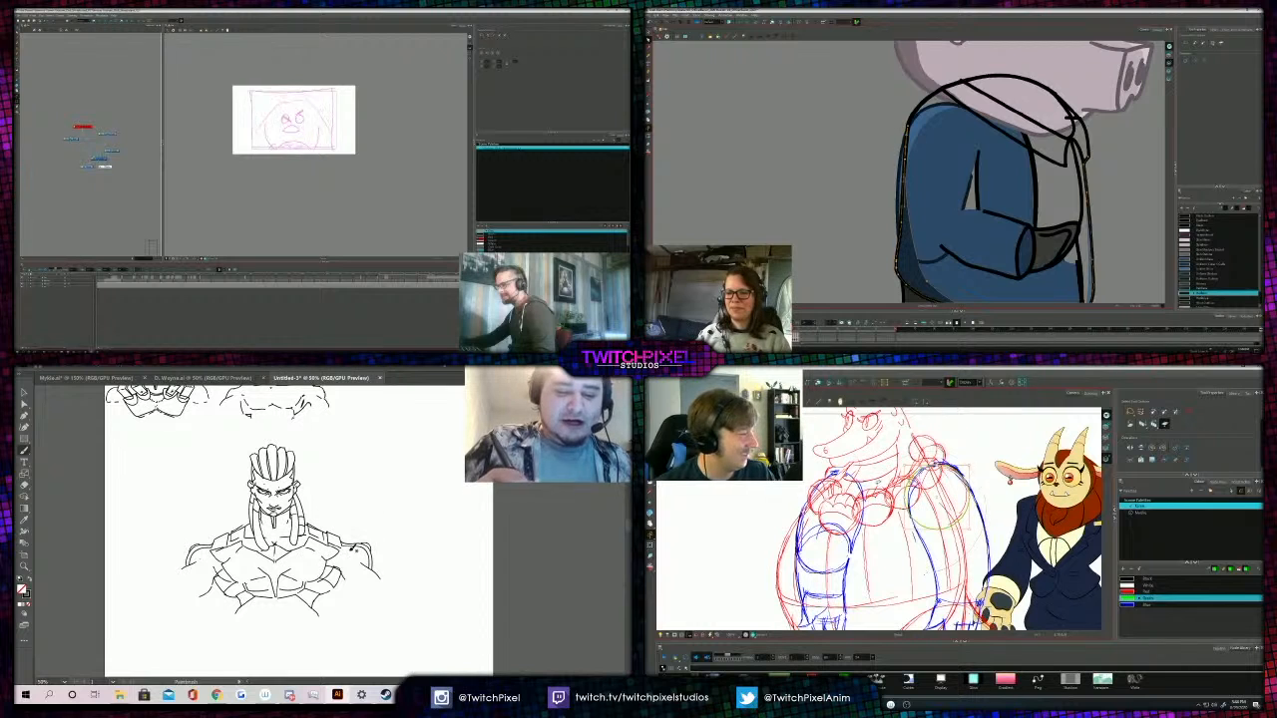
left_click_drag(938, 502, 956, 542)
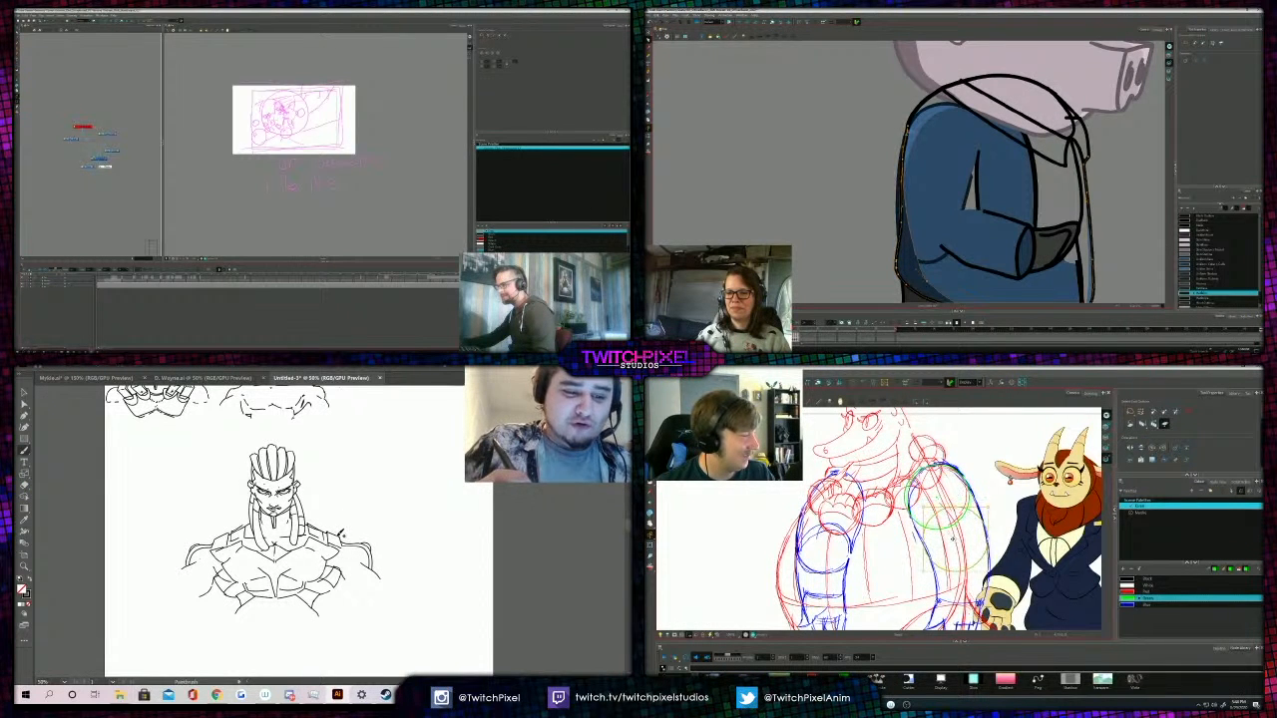
scroll(905, 141, "up", 3)
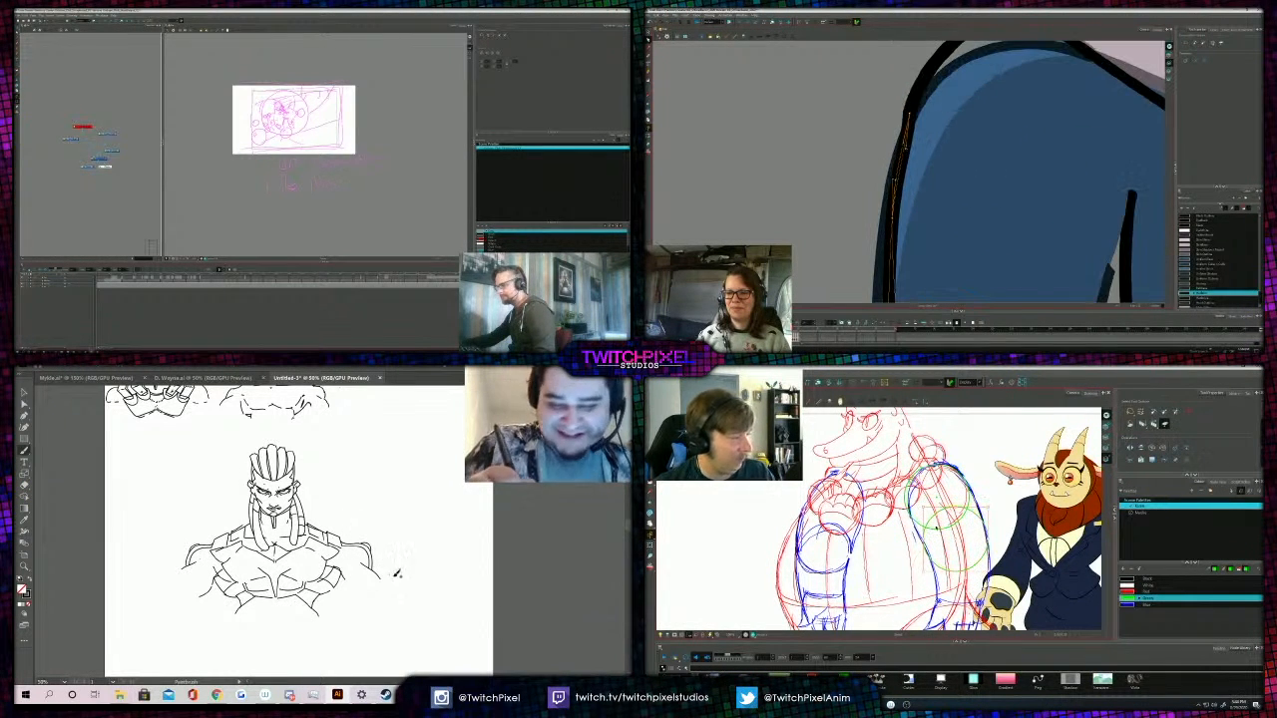
left_click(926, 511)
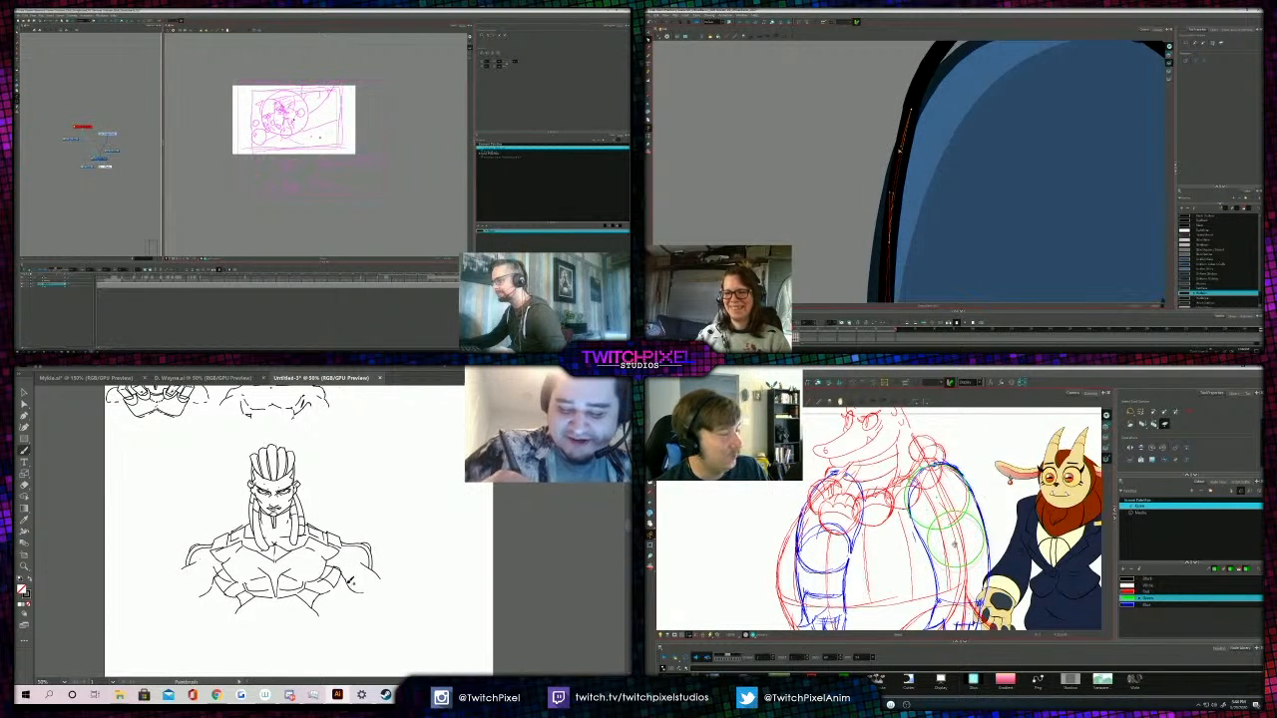
Draw a short slanted arm line below the braided character's shoulder, beside the existing upper-arm contour.
scroll(899, 151, "down", 3)
left_click_drag(348, 577, 364, 598)
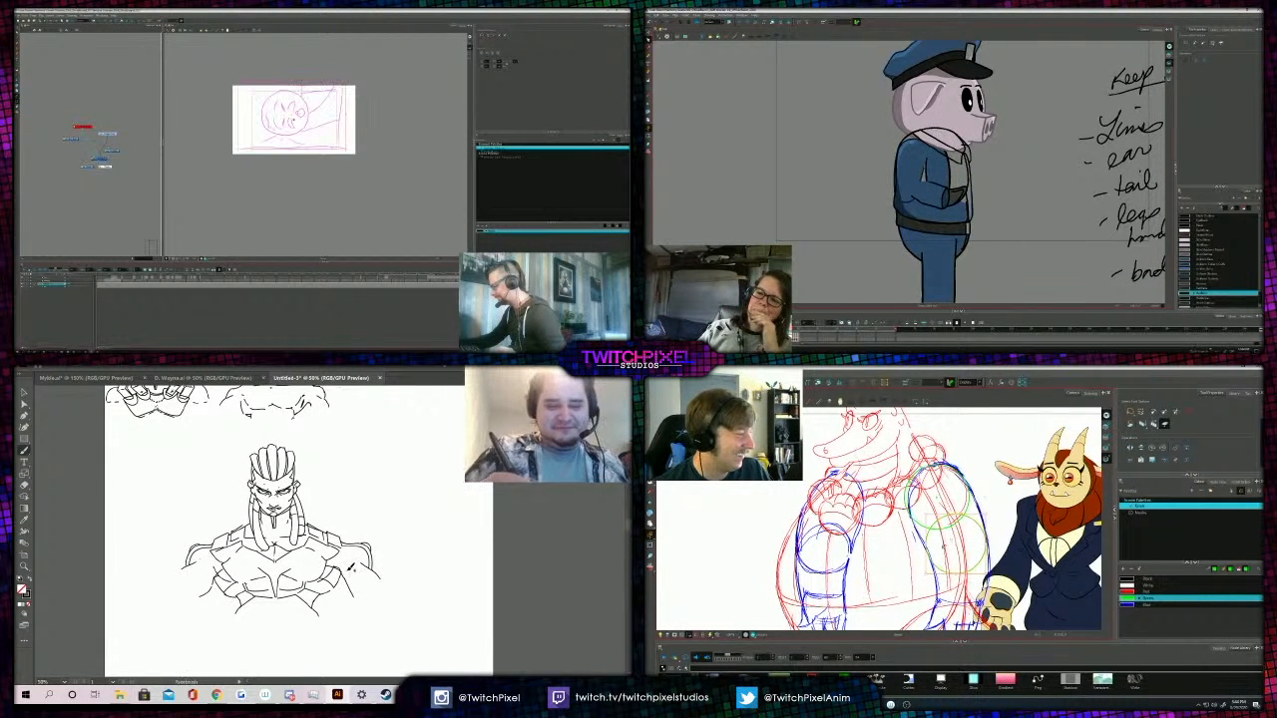
scroll(927, 127, "up", 3)
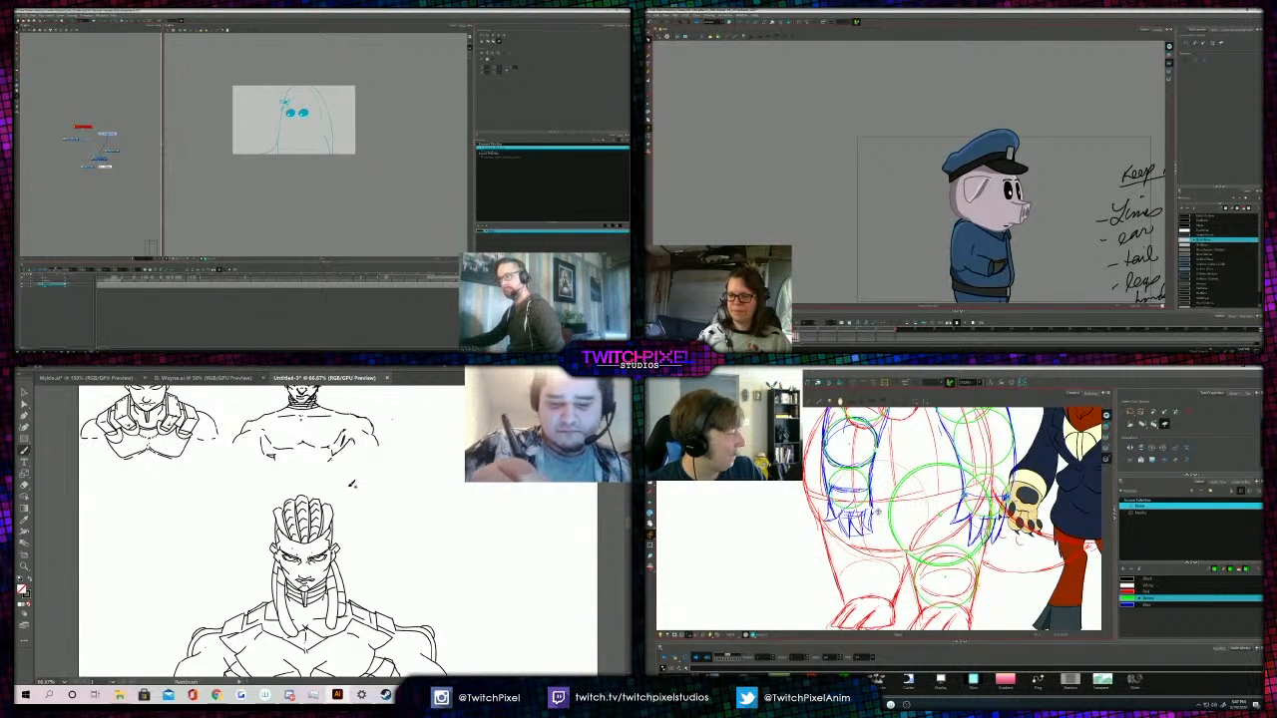
Nudge the diagonal blade shape behind the braided character's shoulder, and clear the selection.
key("alt+b")
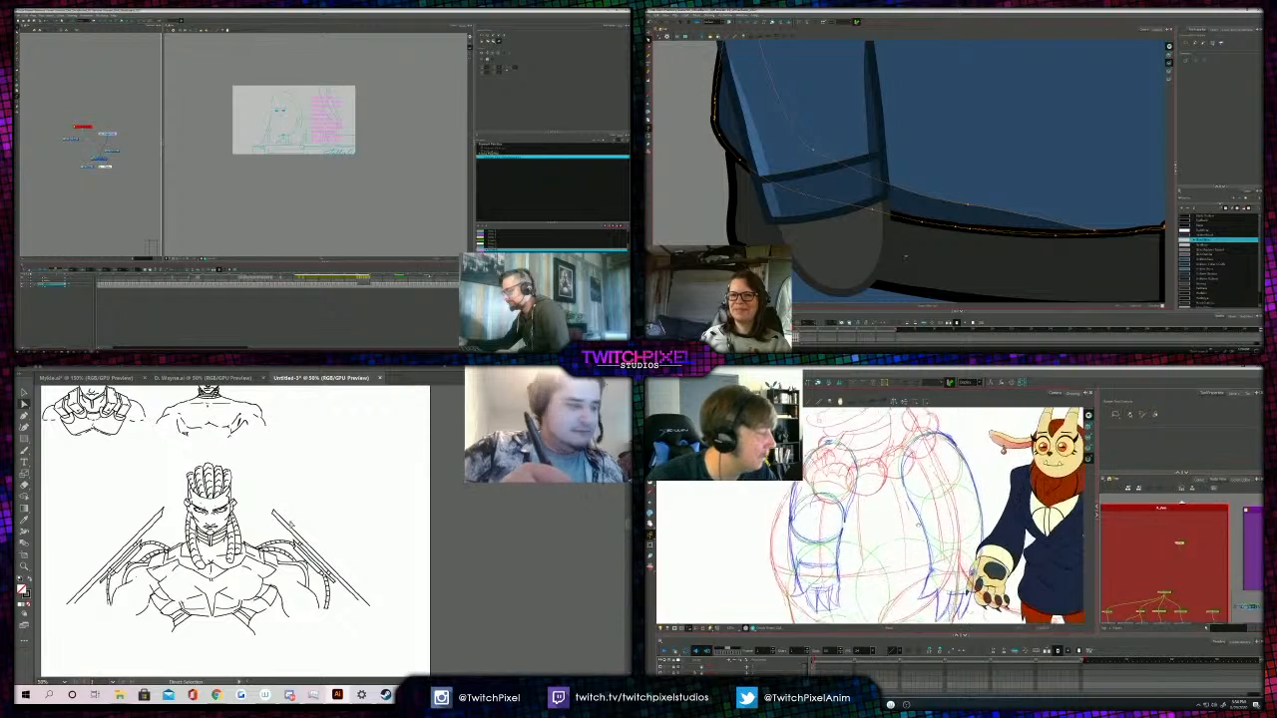
scroll(961, 233, "down", 3)
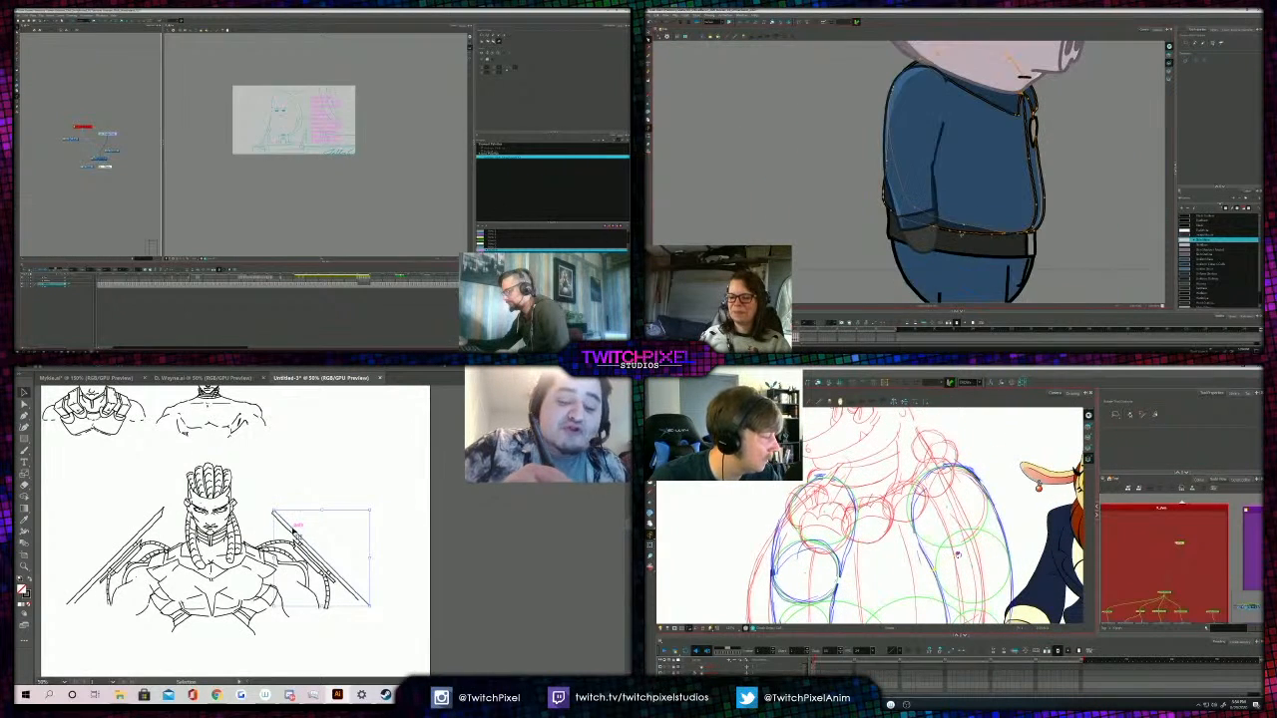
left_click_drag(291, 529, 302, 534)
scroll(966, 517, "up", 3)
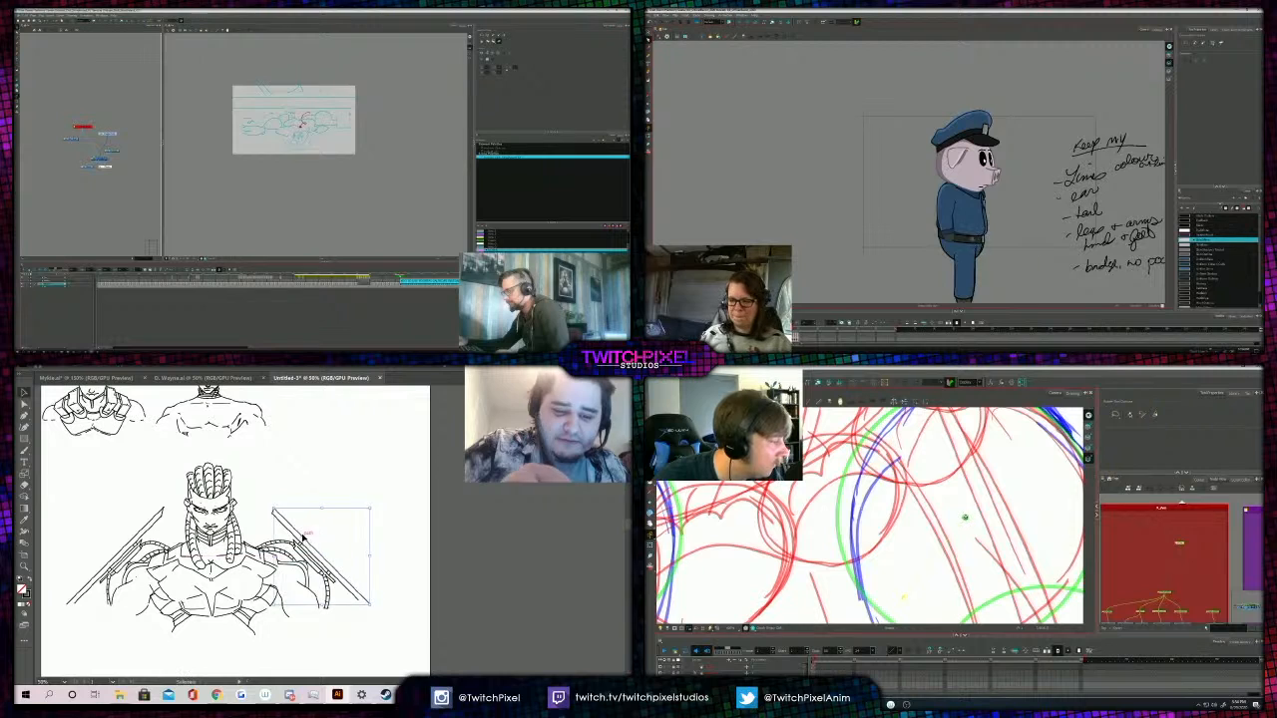
left_click(343, 487)
scroll(1170, 579, "up", 3)
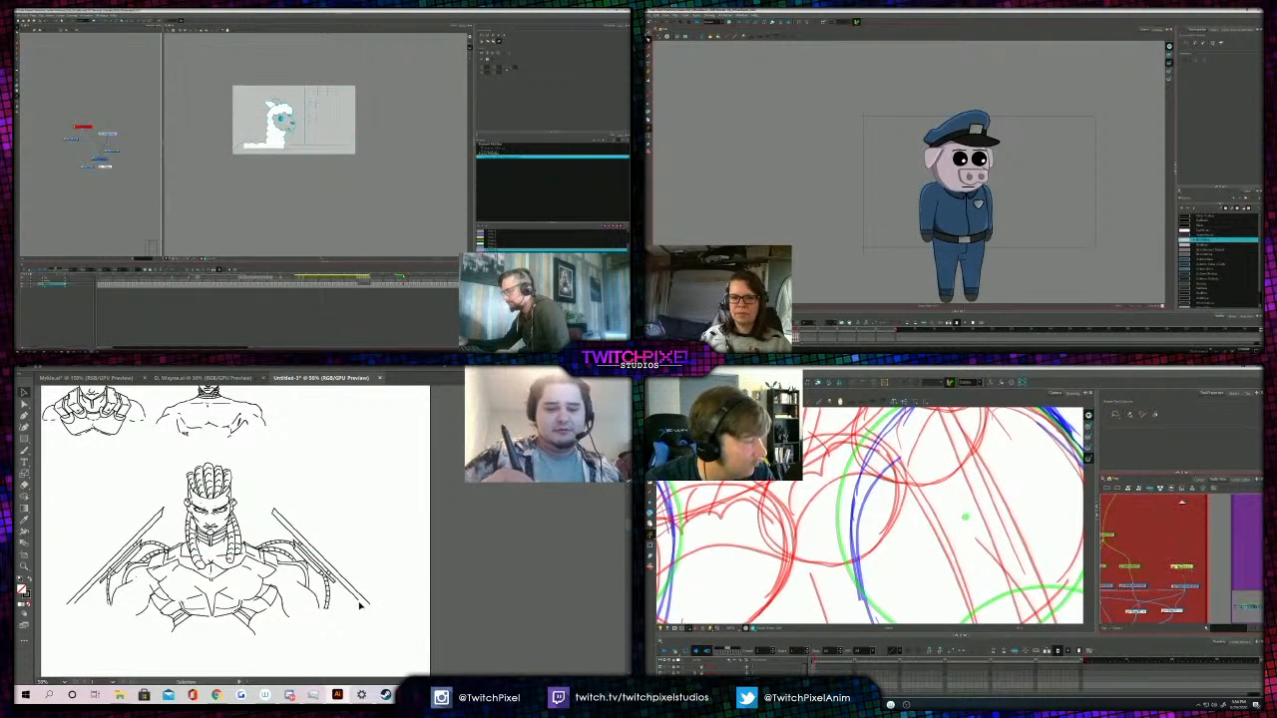
Show the pig officer's side view and select the near arm on the torso.
scroll(938, 499, "down", 3)
scroll(939, 499, "down", 2)
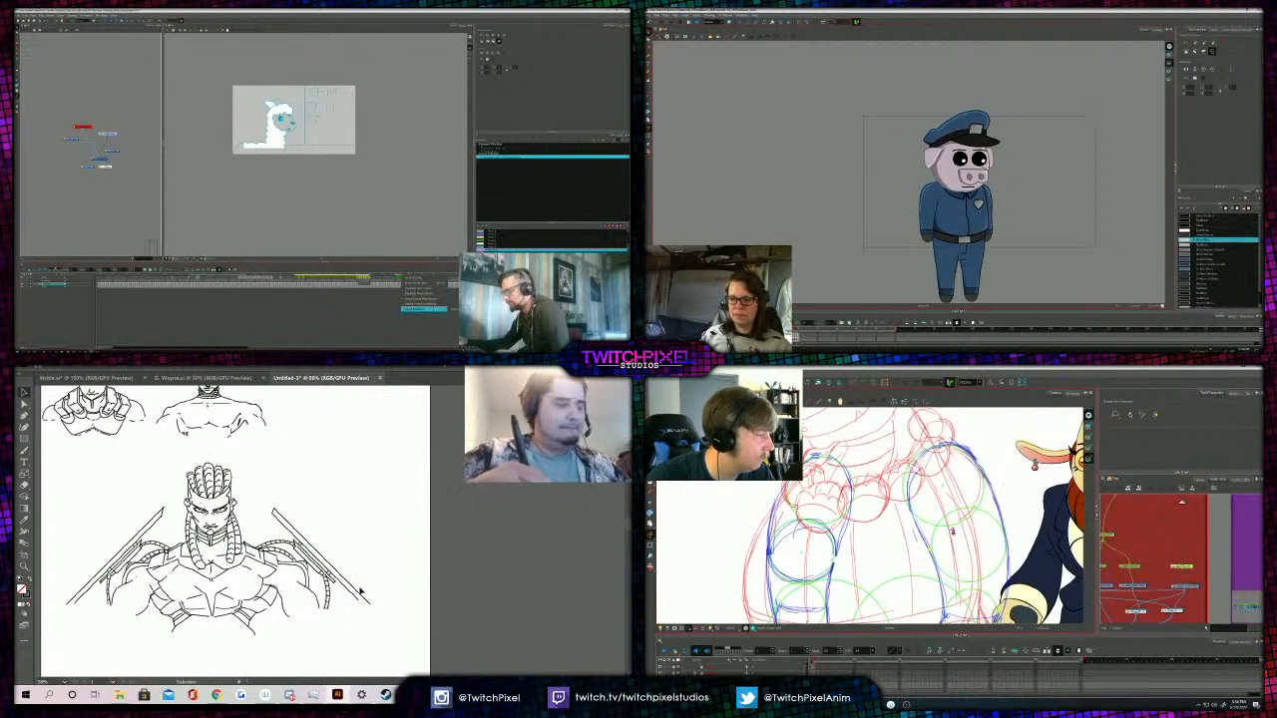
key("b")
scroll(948, 487, "up", 3)
key(".")
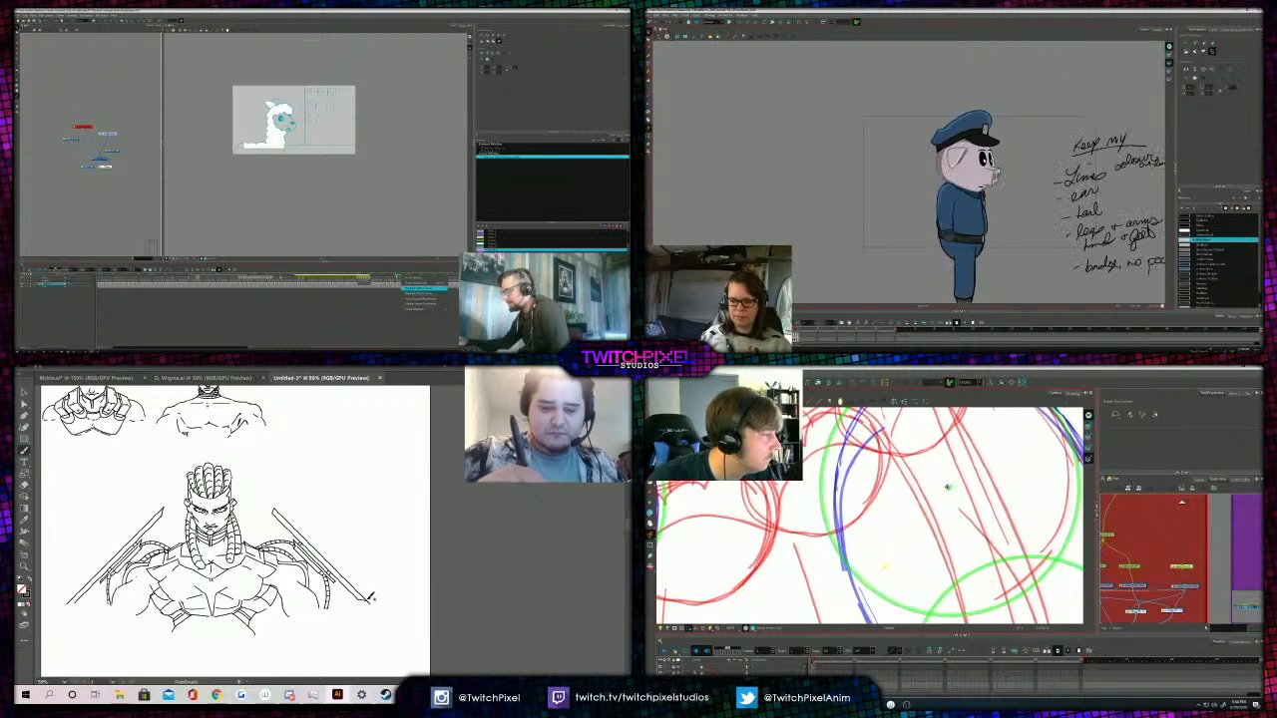
left_click_drag(1134, 556, 1151, 581)
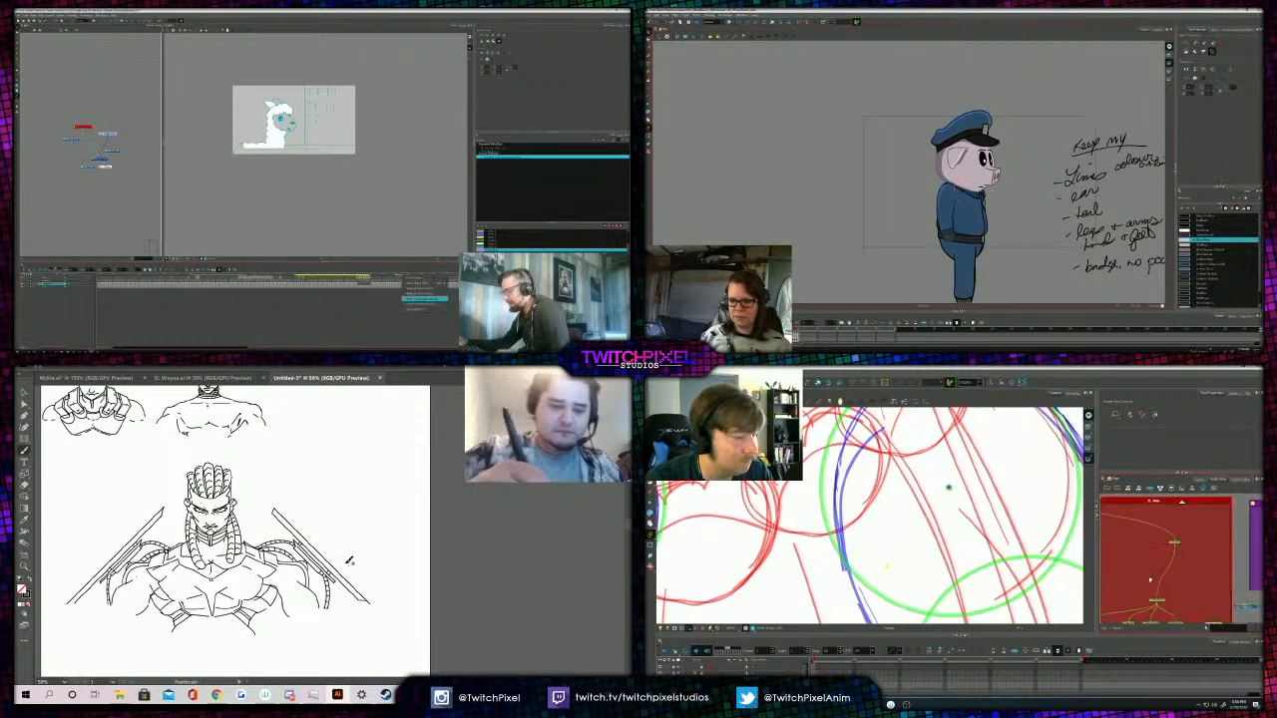
scroll(1150, 580, "up", 1)
scroll(969, 497, "down", 4)
left_click(962, 207)
left_click(454, 319)
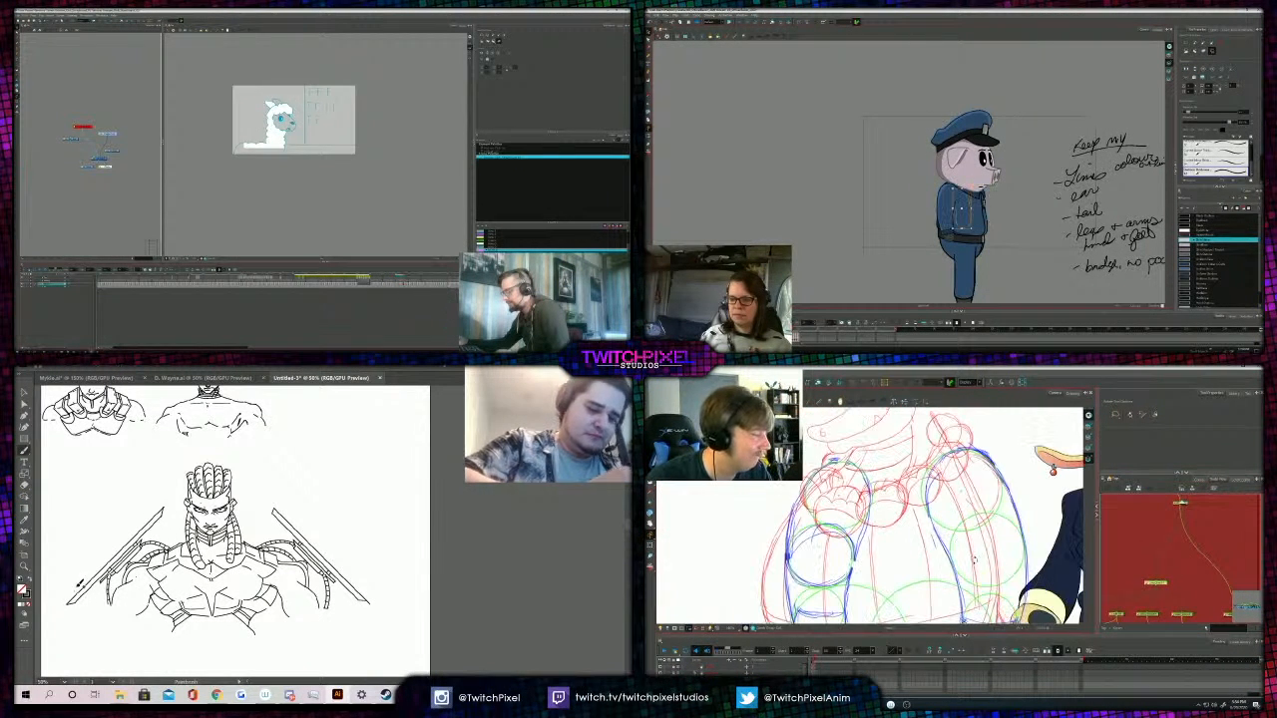
Return to the pig officer's front view and select the sleeve on the badge side.
key("z")
left_click(294, 510, "alt")
left_click(319, 520)
scroll(987, 551, "up", 2)
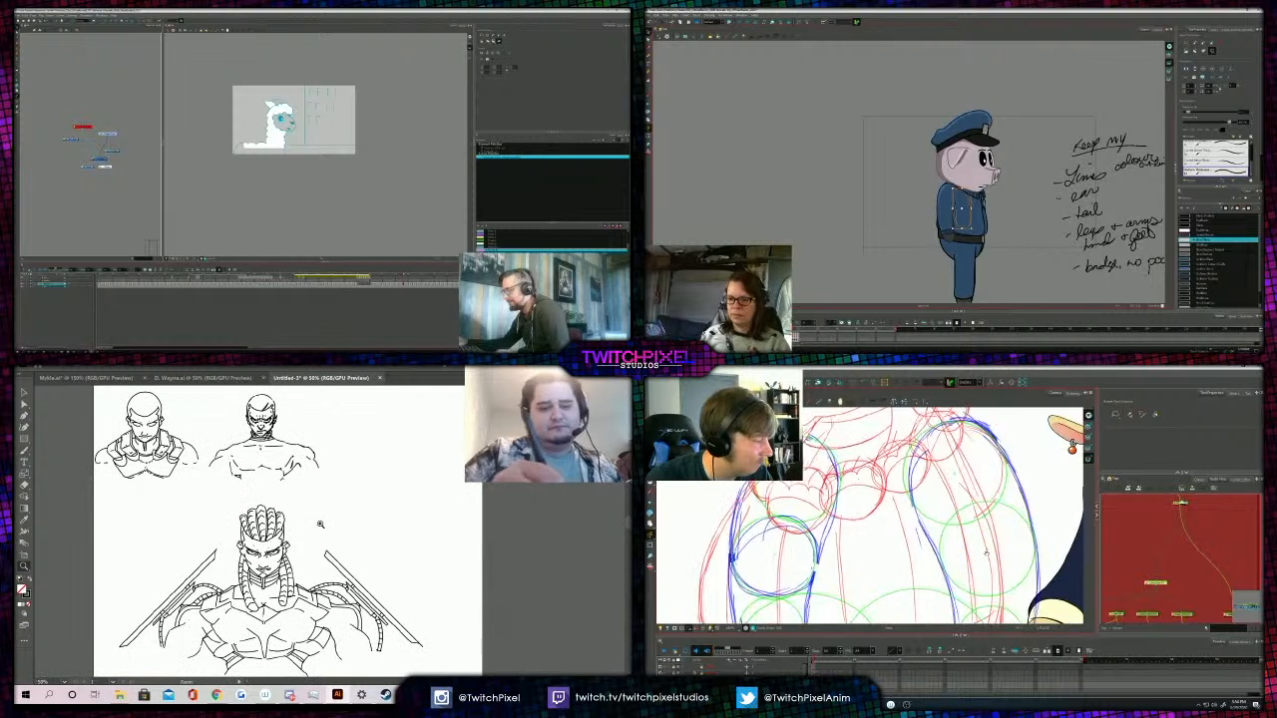
key("comma")
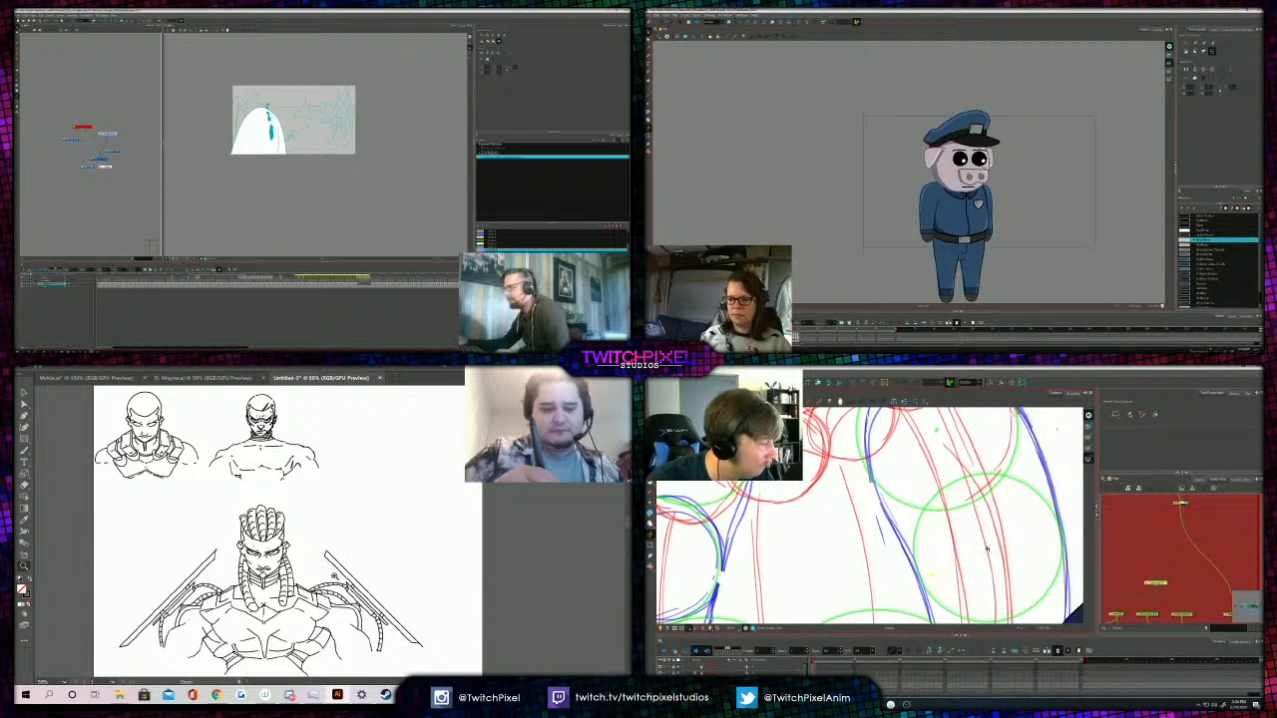
left_click_drag(1124, 598, 1144, 528)
scroll(1161, 593, "up", 1)
left_click(991, 225)
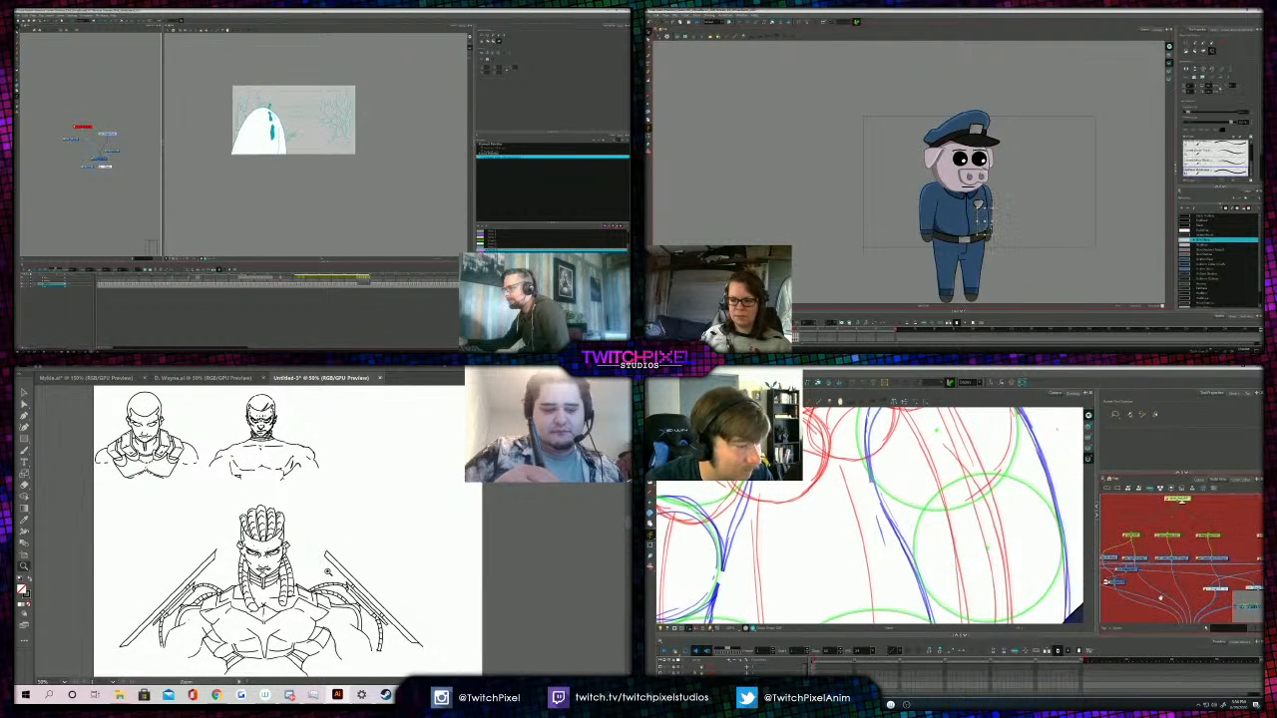
Select the sleeve at the front edge of the pig's side-view torso, and clear the selection.
left_click(1218, 537)
scroll(982, 557, "down", 1)
key("period")
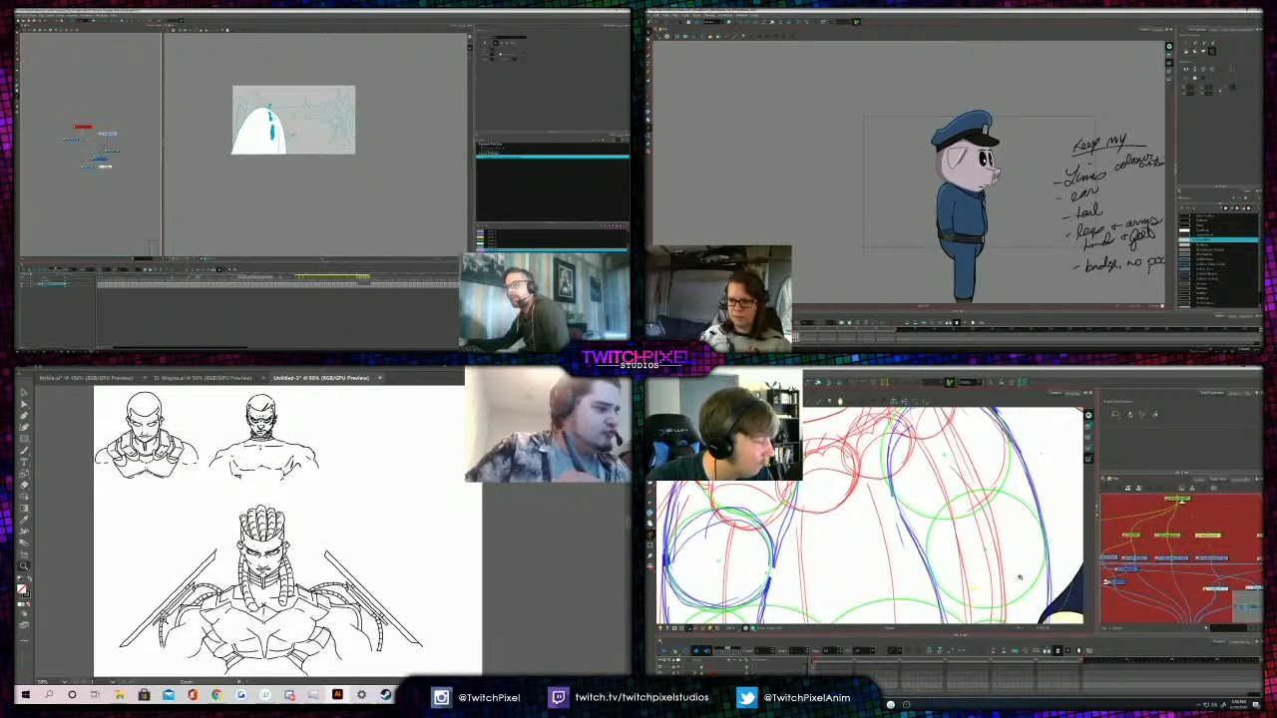
scroll(984, 549, "up", 2)
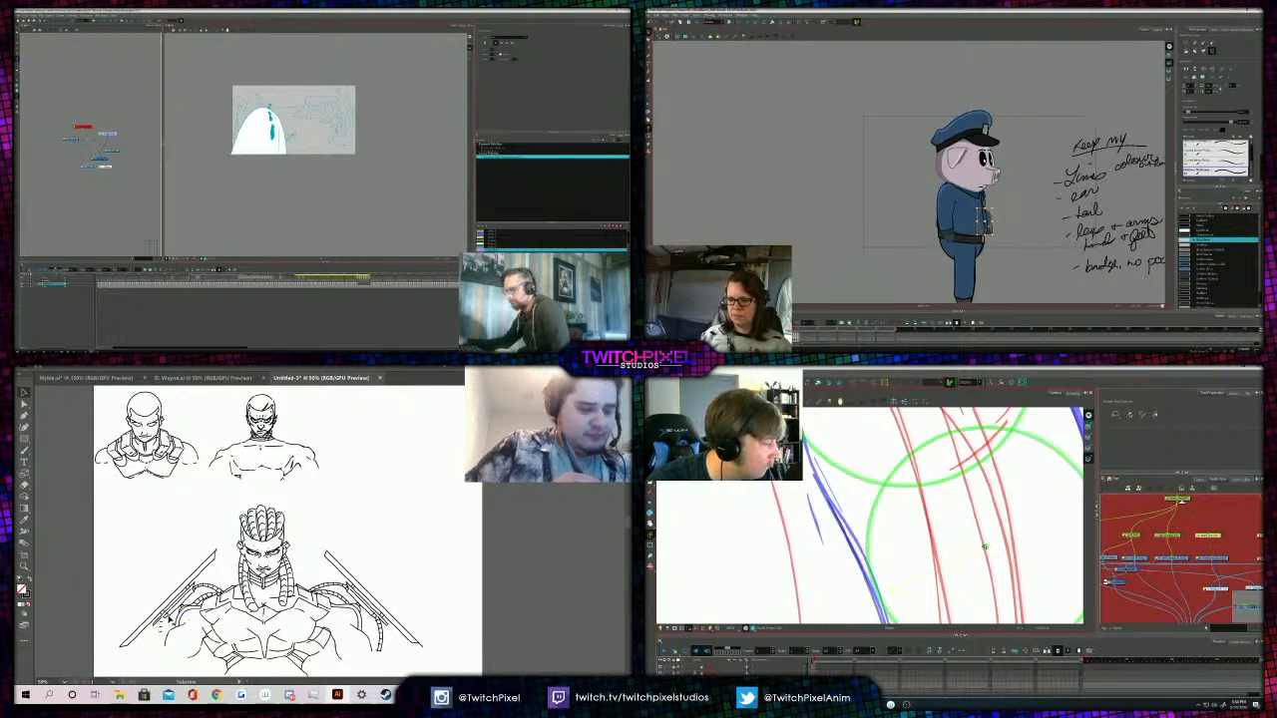
left_click_drag(1176, 540, 1187, 555)
key("Escape")
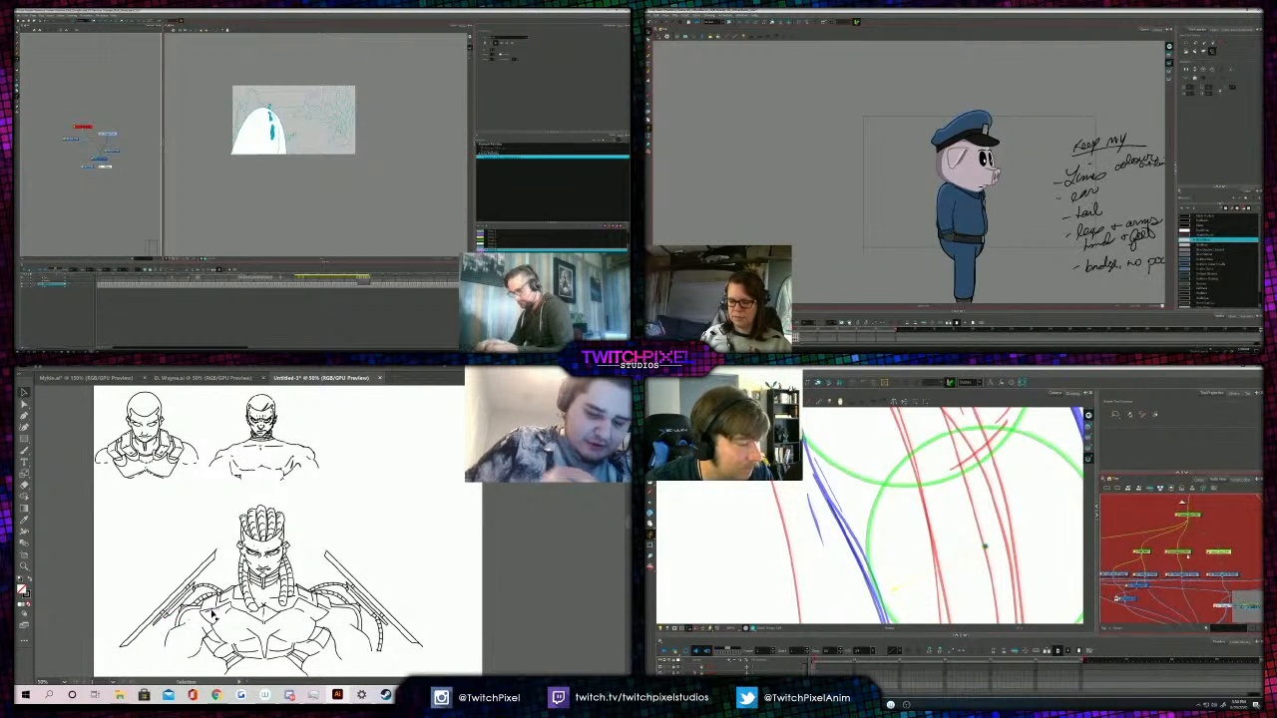
Select the hand below the badge-side sleeve in the pig officer's front view.
key("comma")
scroll(1151, 569, "down", 1)
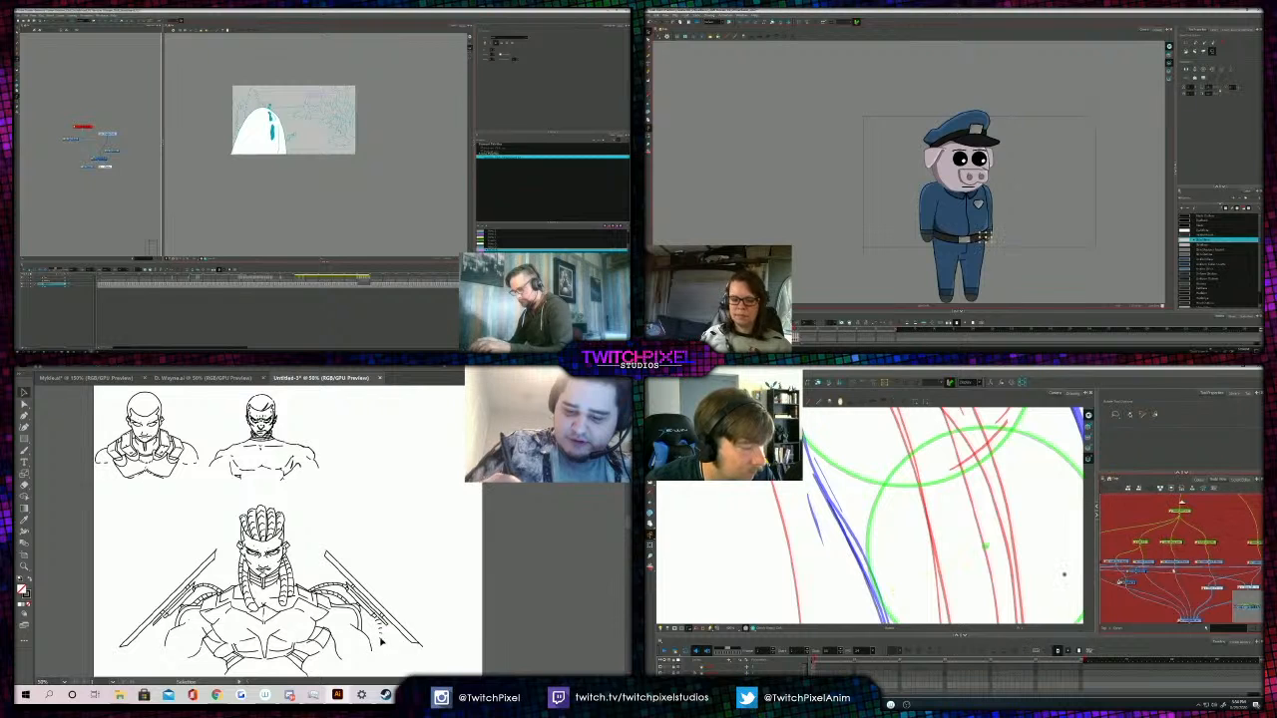
left_click(1174, 562, "shift")
key("Delete")
left_click(984, 237)
key("Return")
Switch to the pig's side view and select the sleeve piece overlapping the torso's front edge.
mouse_move(1128, 549)
left_mouse_down()
mouse_move(1144, 545)
mouse_move(1131, 526)
left_mouse_up()
key("period")
key("Delete")
key("Return")
left_click(985, 221)
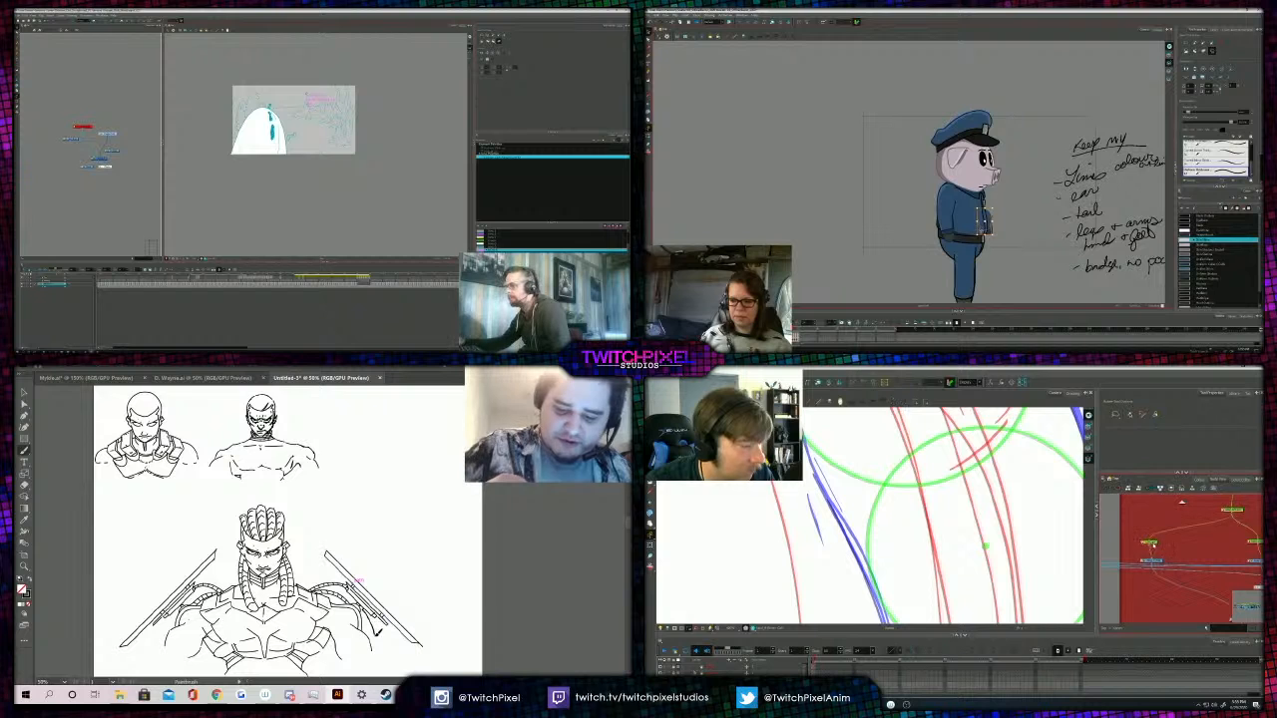
Delete the hand piece beside the belt at the front of the pig's side-view torso.
scroll(877, 516, "down", 5)
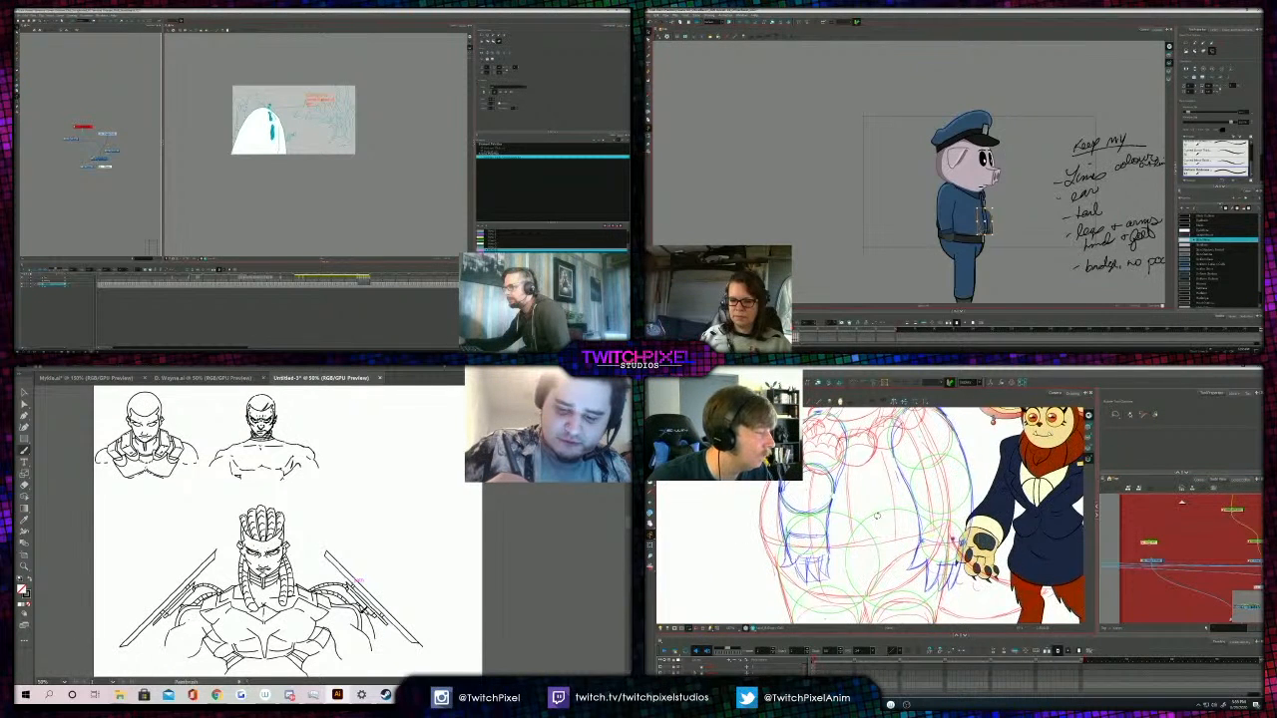
scroll(877, 515, "up", 5)
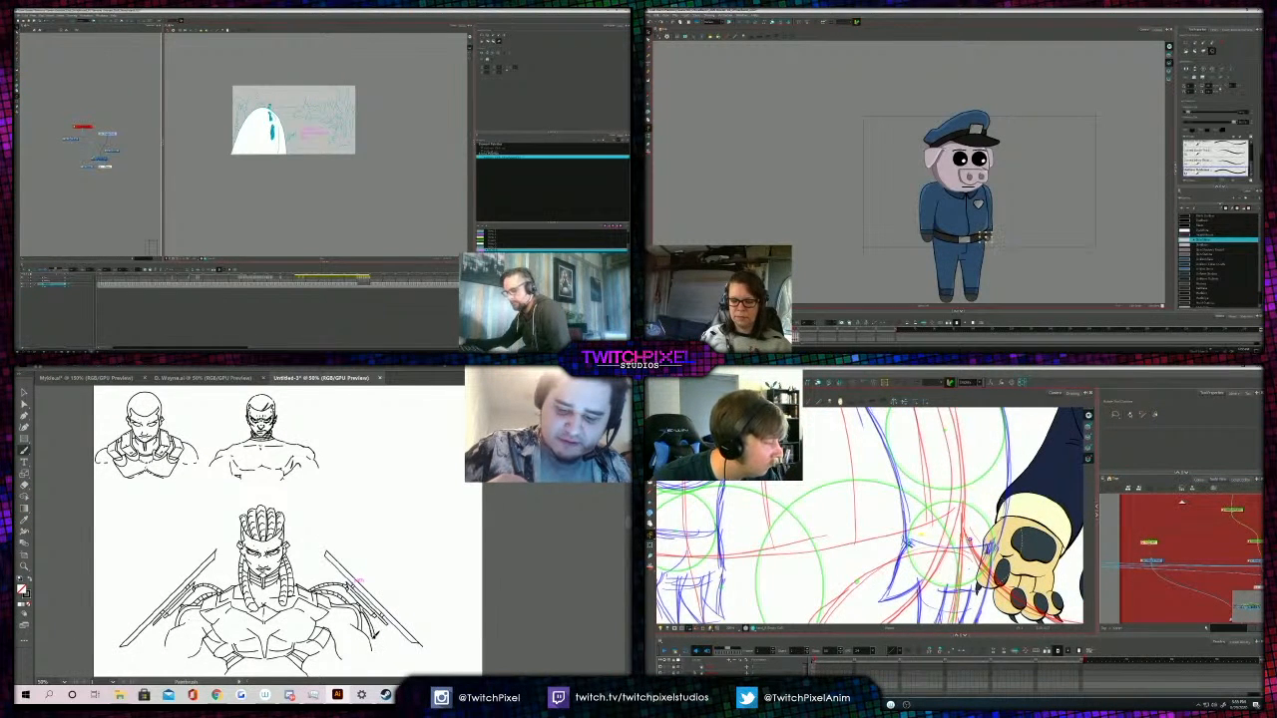
scroll(931, 528, "up", 1)
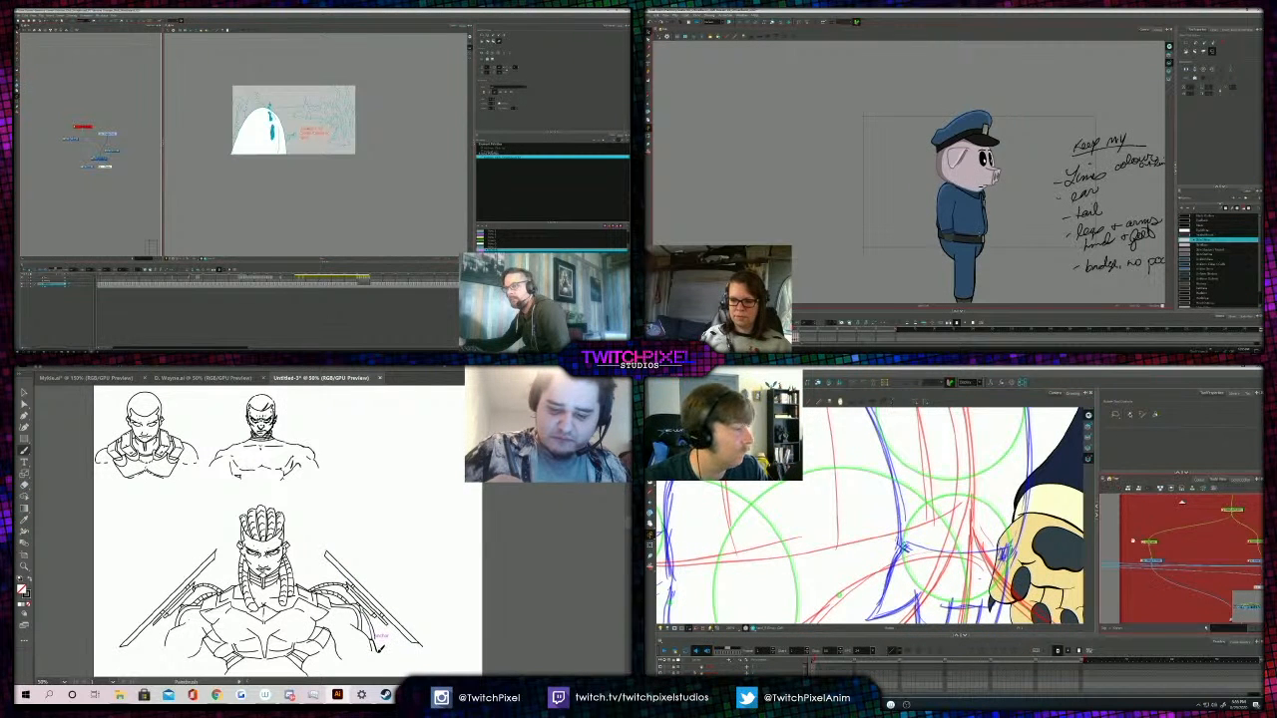
left_click(985, 238)
scroll(1132, 542, "down", 4)
scroll(1170, 551, "up", 2)
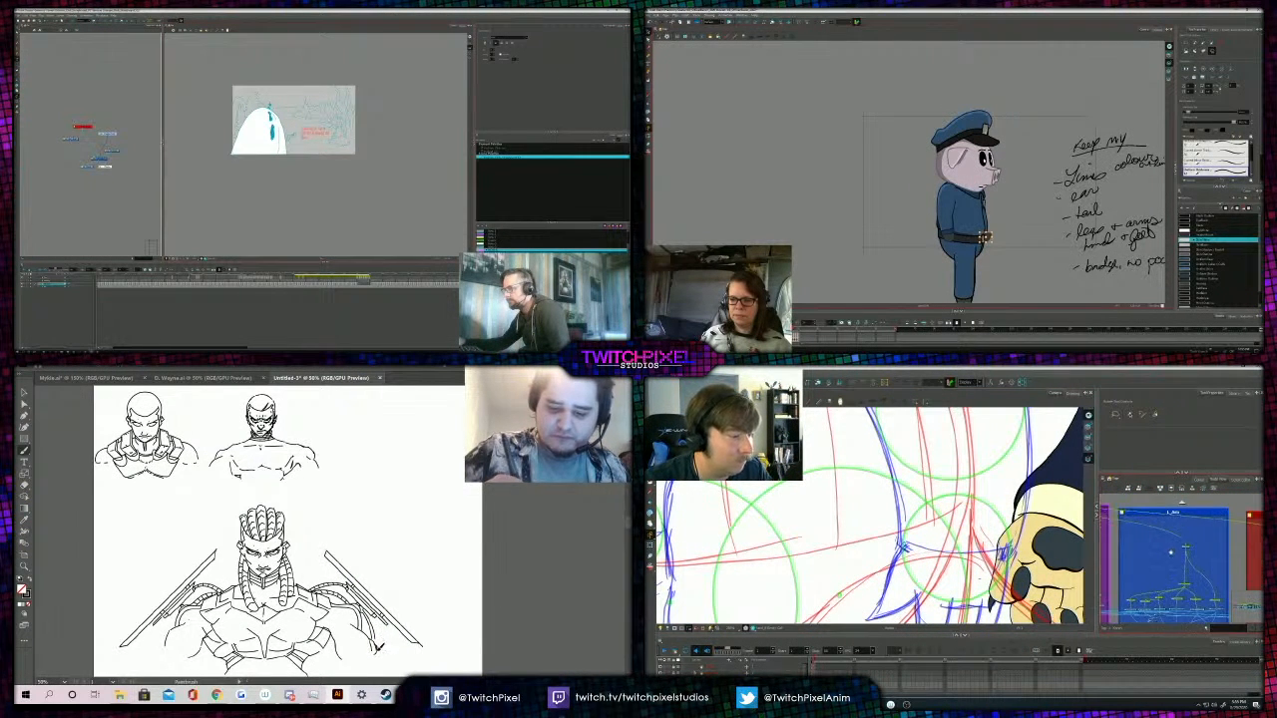
scroll(1171, 552, "up", 2)
key("Delete")
scroll(794, 511, "down", 3)
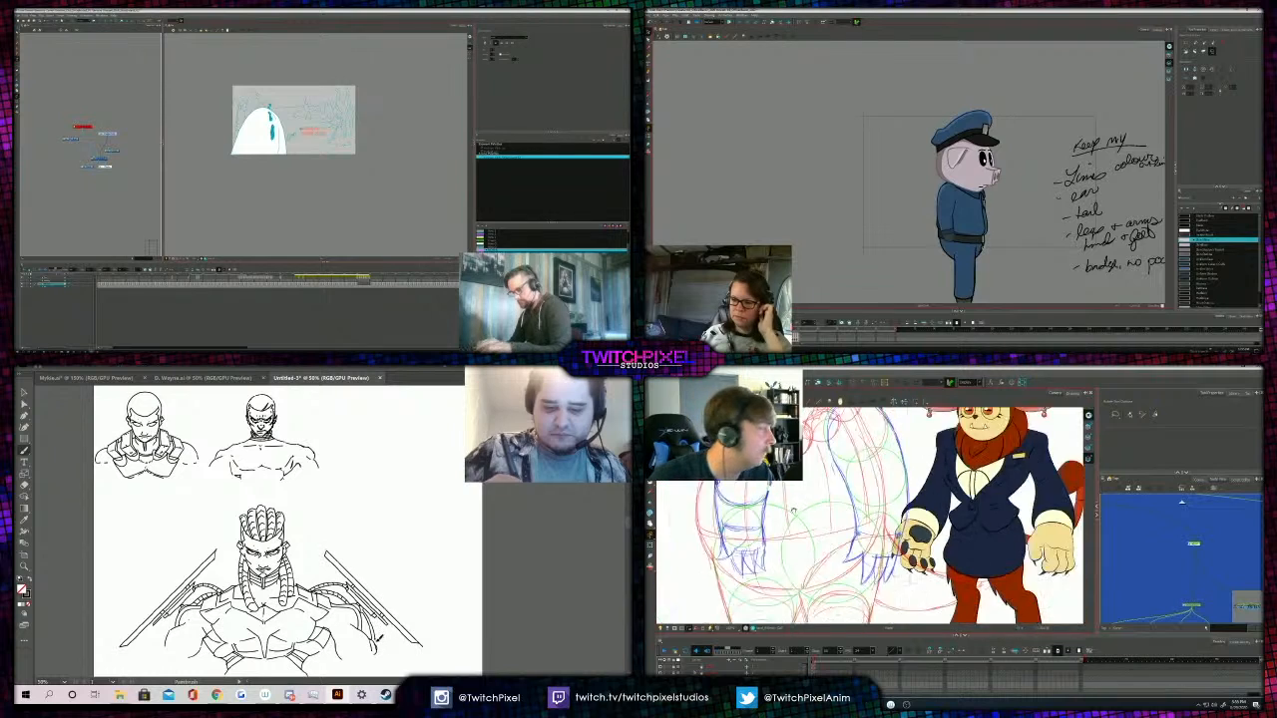
Examine the crocodile's near shoulder and raised hand sketch together with the connected nodes of the neighbouring goat character's rig.
scroll(878, 509, "down", 2)
scroll(982, 246, "up", 3)
scroll(828, 489, "up", 3)
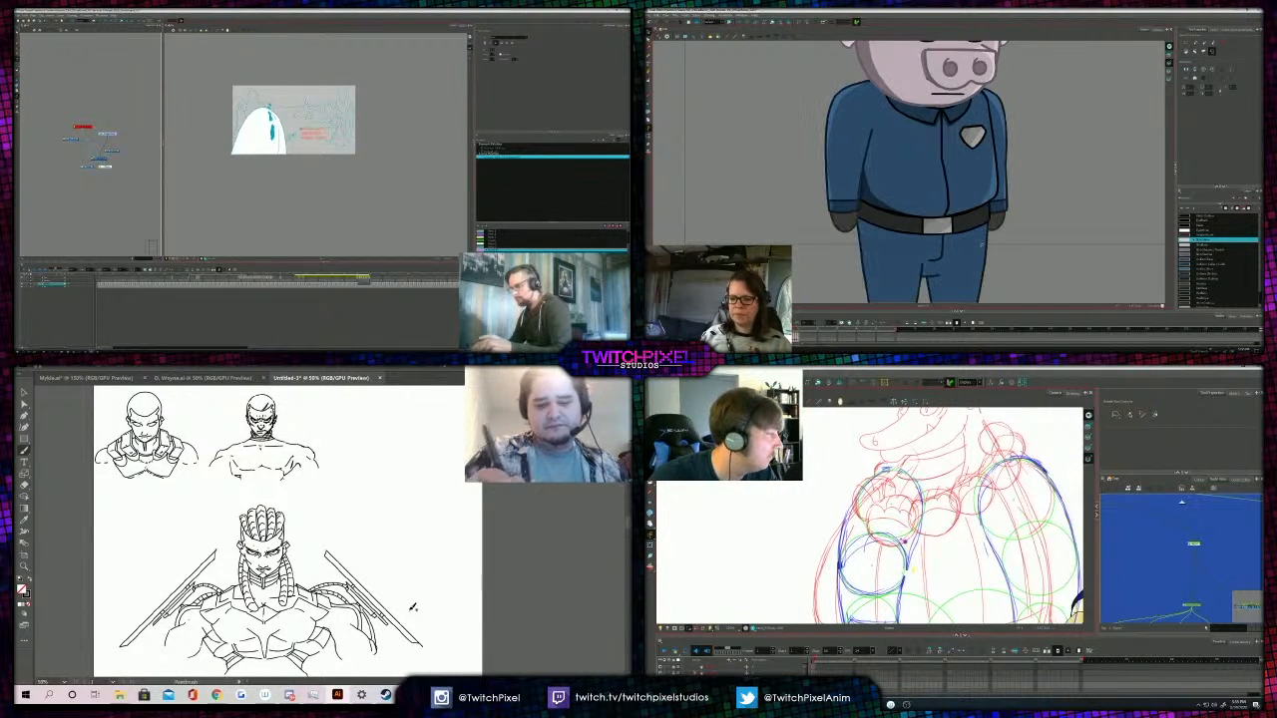
scroll(891, 506, "up", 4)
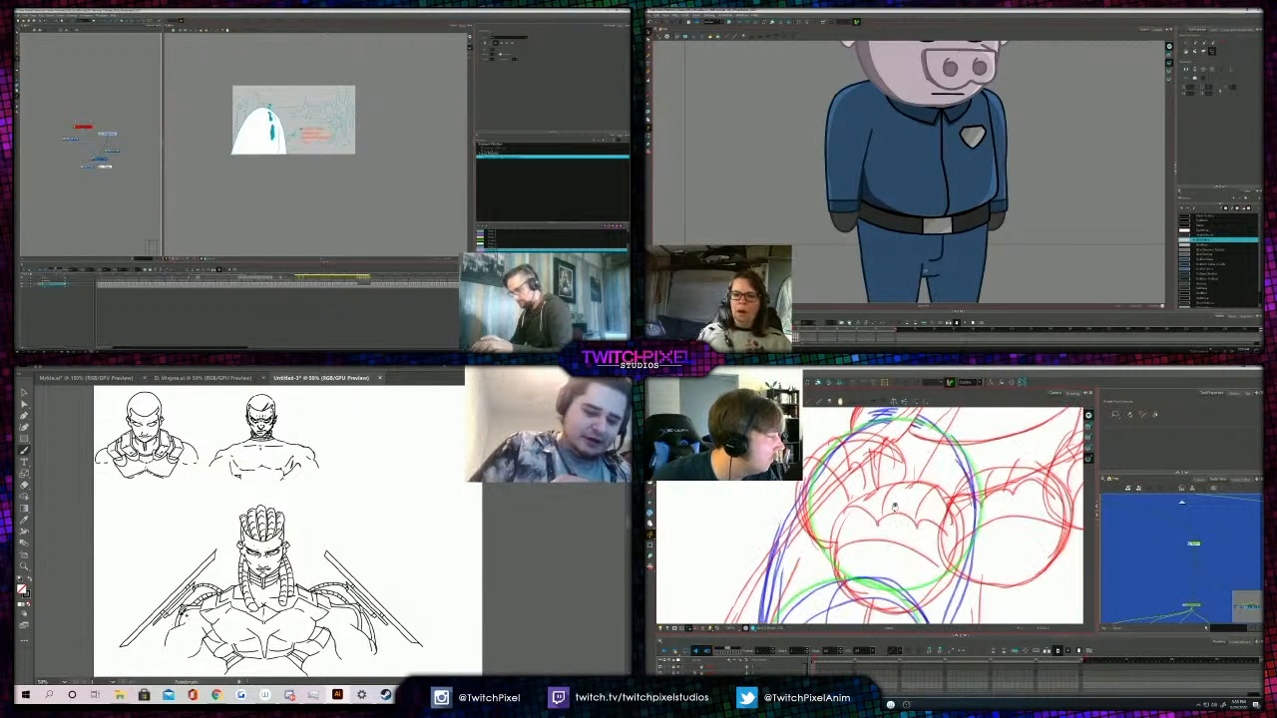
scroll(1157, 569, "down", 3)
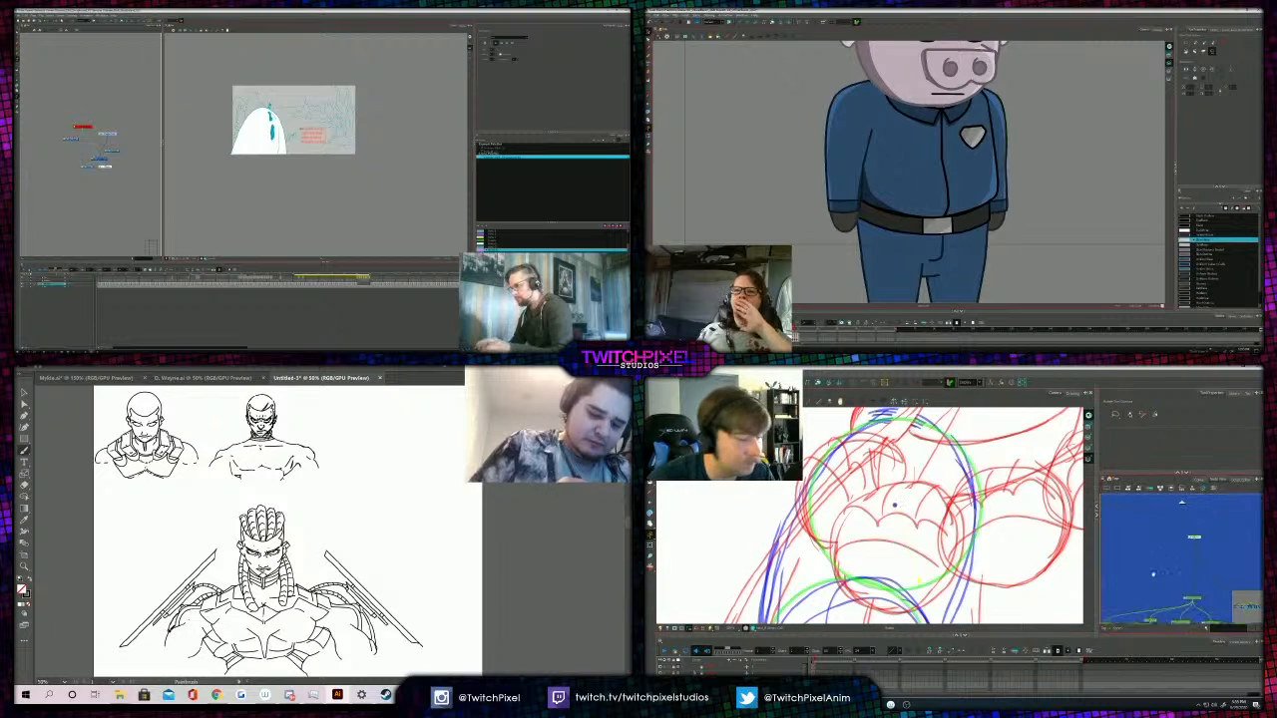
scroll(1164, 549, "up", 2)
left_click(1164, 548)
scroll(936, 504, "down", 2)
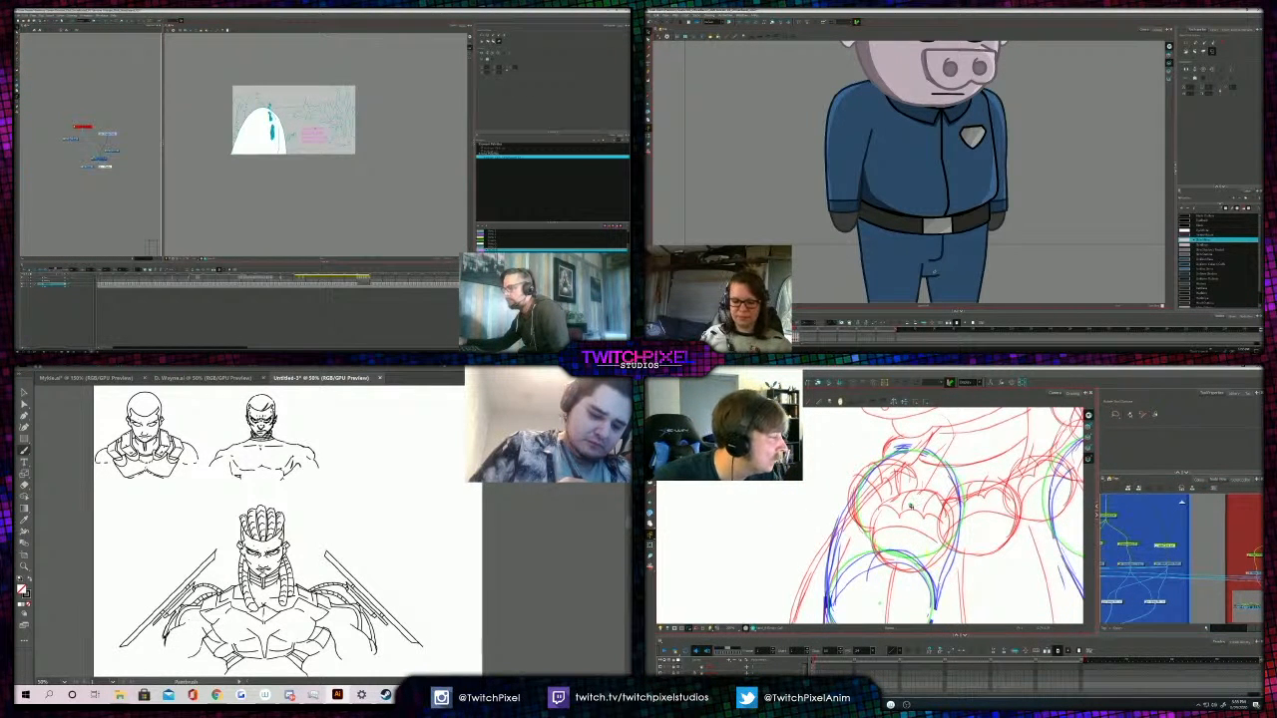
Select the hips shape in the pig officer's front view and switch to the side-view drawing.
left_click(934, 274)
scroll(909, 505, "up", 2)
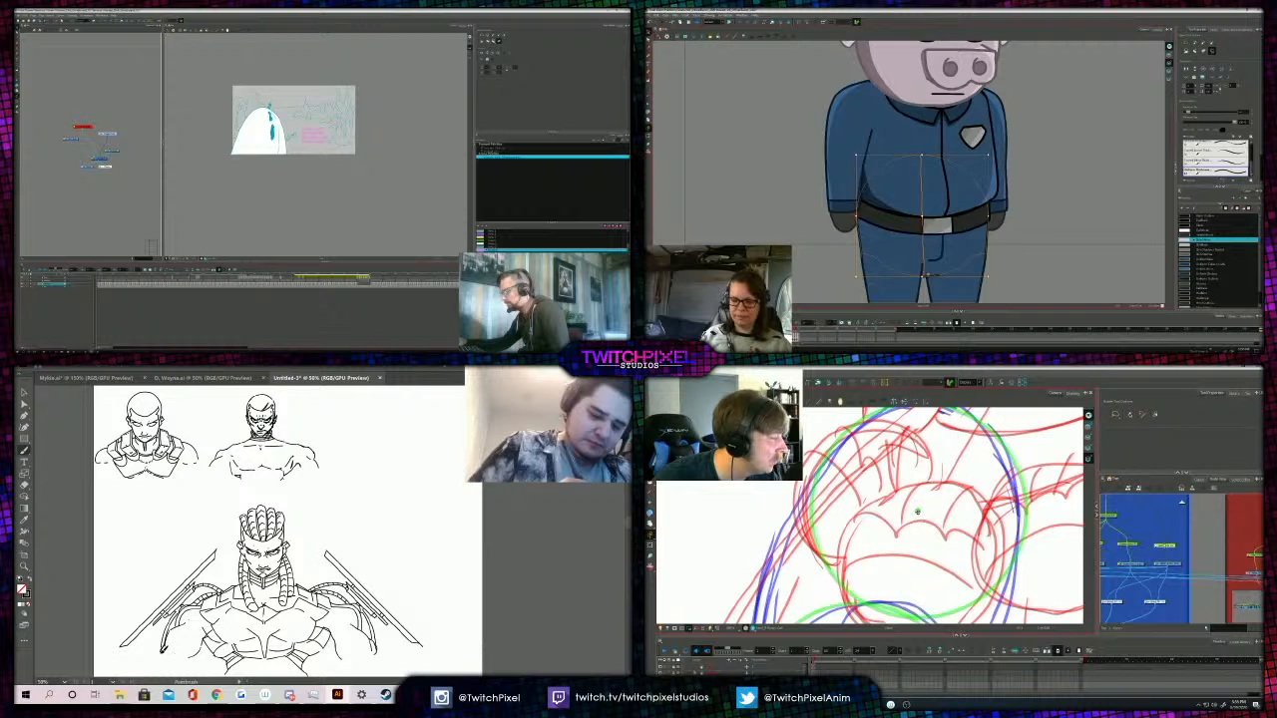
key(".")
mouse_move(1114, 544)
left_mouse_down()
mouse_move(1127, 539)
mouse_move(1140, 590)
mouse_move(1155, 553)
mouse_move(1216, 584)
left_mouse_up()
key(".")
key(".")
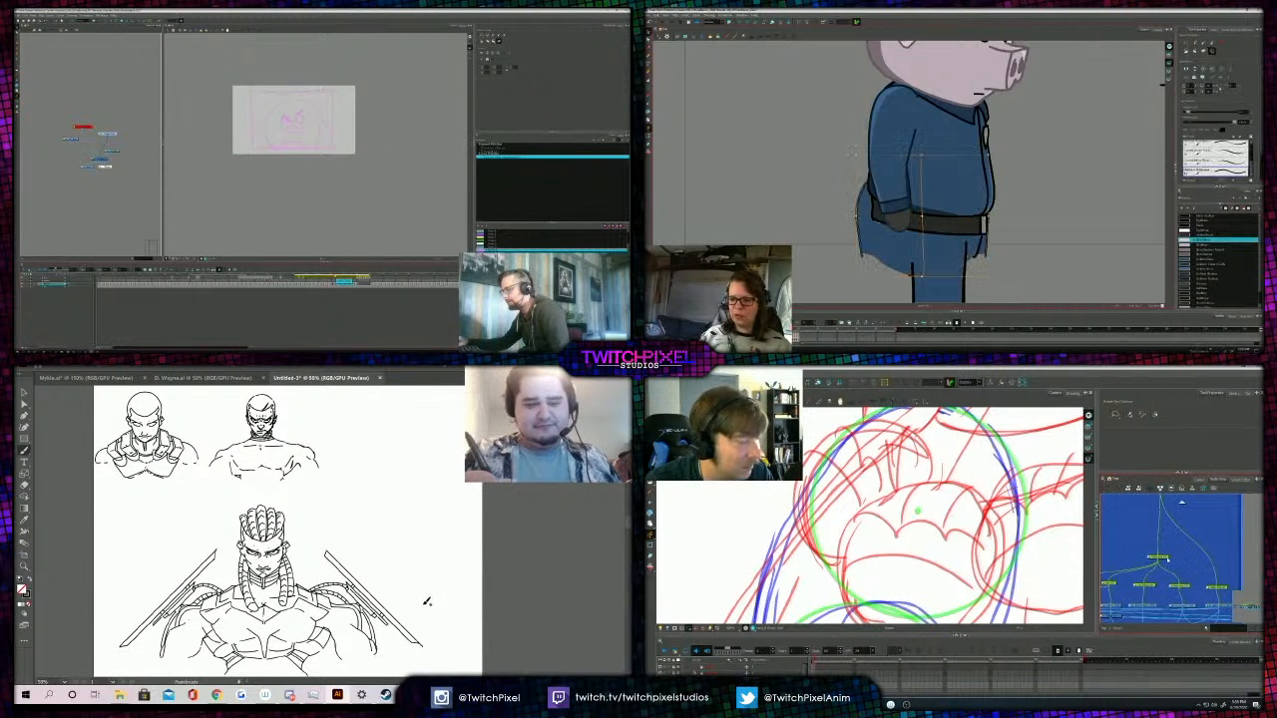
Draw a long straight edge along the outside of the braided character's right-hand blade, from its upper end to its lower tip.
mouse_move(1131, 554)
left_mouse_down()
mouse_move(1123, 549)
mouse_move(1138, 543)
mouse_move(1133, 559)
left_mouse_up()
left_click_drag(326, 547, 349, 570)
left_click_drag(1133, 559, 1161, 557)
left_click_drag(349, 570, 428, 644)
scroll(1160, 558, "up", 1)
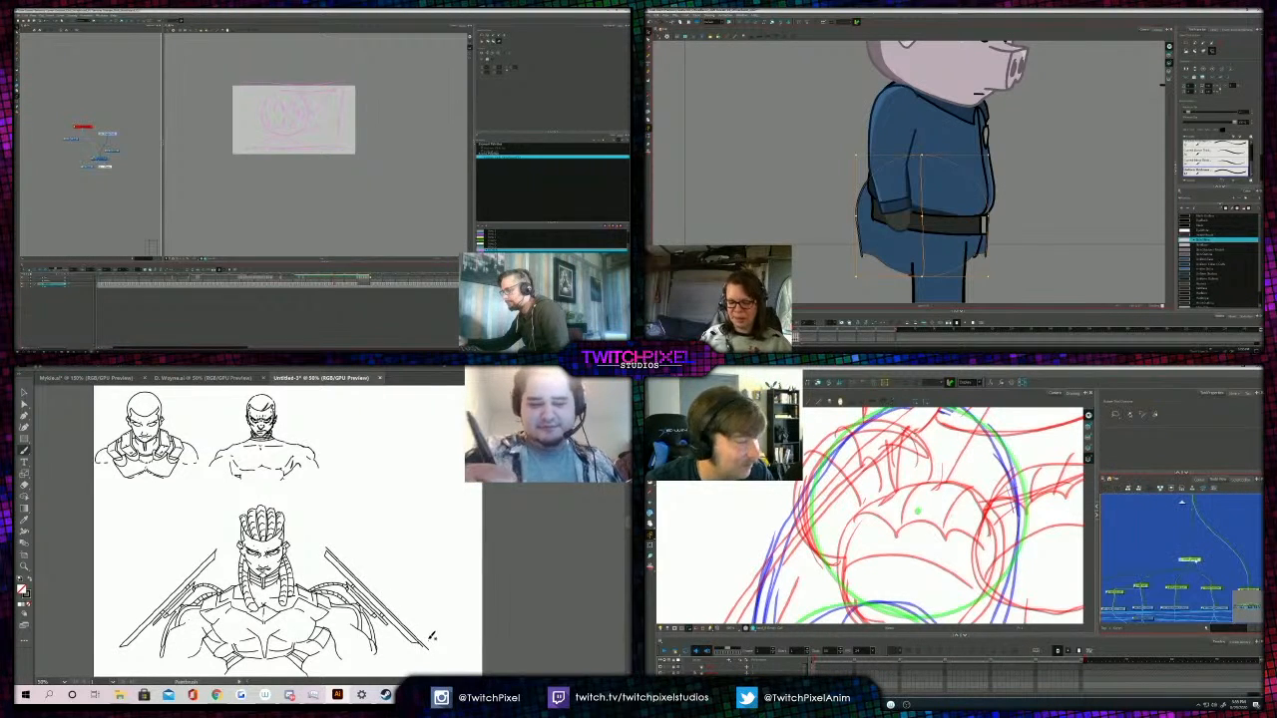
Delete the hips shape from the pig's side view and draw an outer edge line along the braided character's left-hand blade.
key("Delete")
scroll(878, 459, "down", 4)
right_click(366, 276)
mouse_move(389, 309)
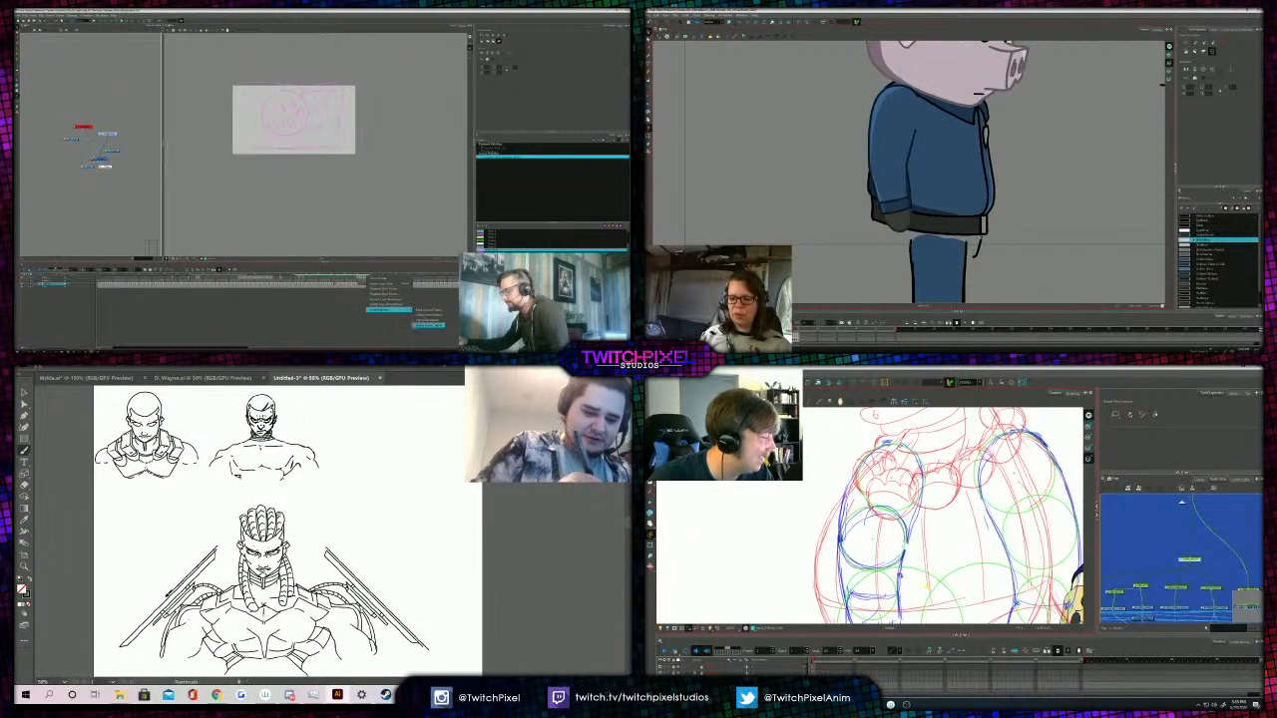
left_click_drag(167, 595, 115, 647)
left_click(429, 325)
scroll(871, 540, "up", 4)
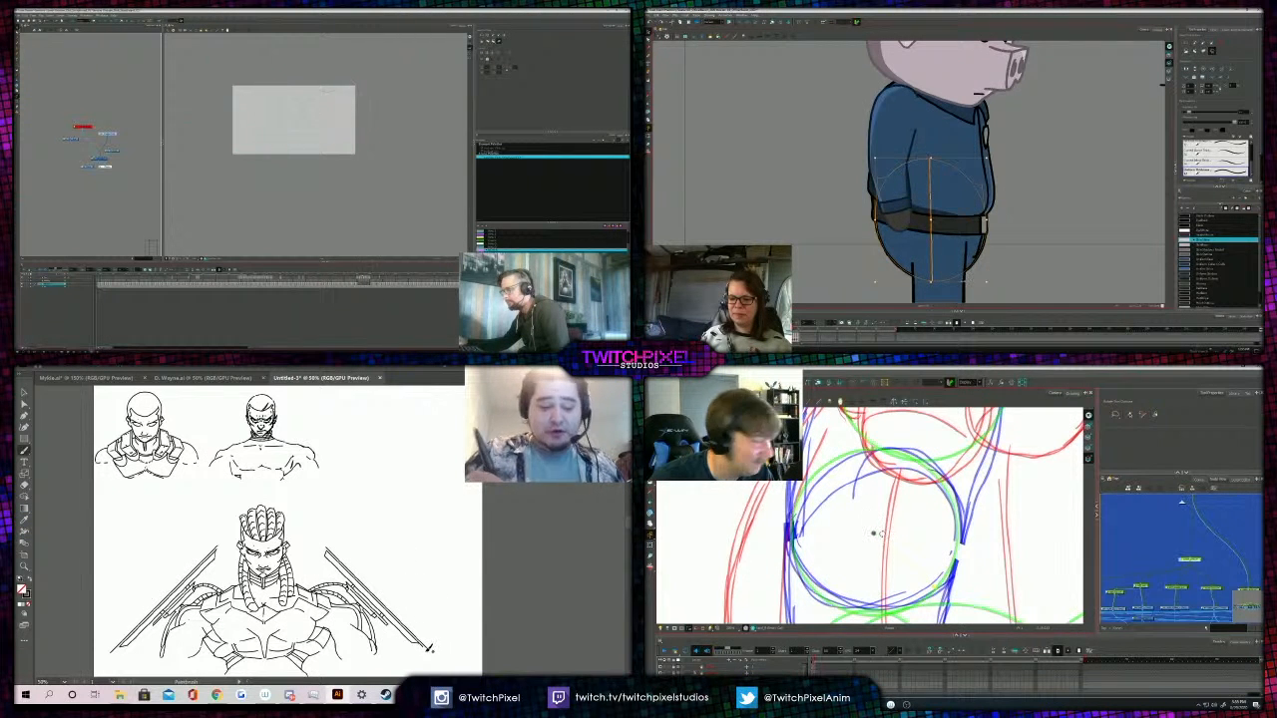
Try to reshape the pig's side-view hips by pulling their lower front corner toward the back.
left_click_drag(1187, 618, 1179, 585)
key("a")
left_click_drag(986, 283, 968, 282)
left_click_drag(1179, 585, 1174, 567)
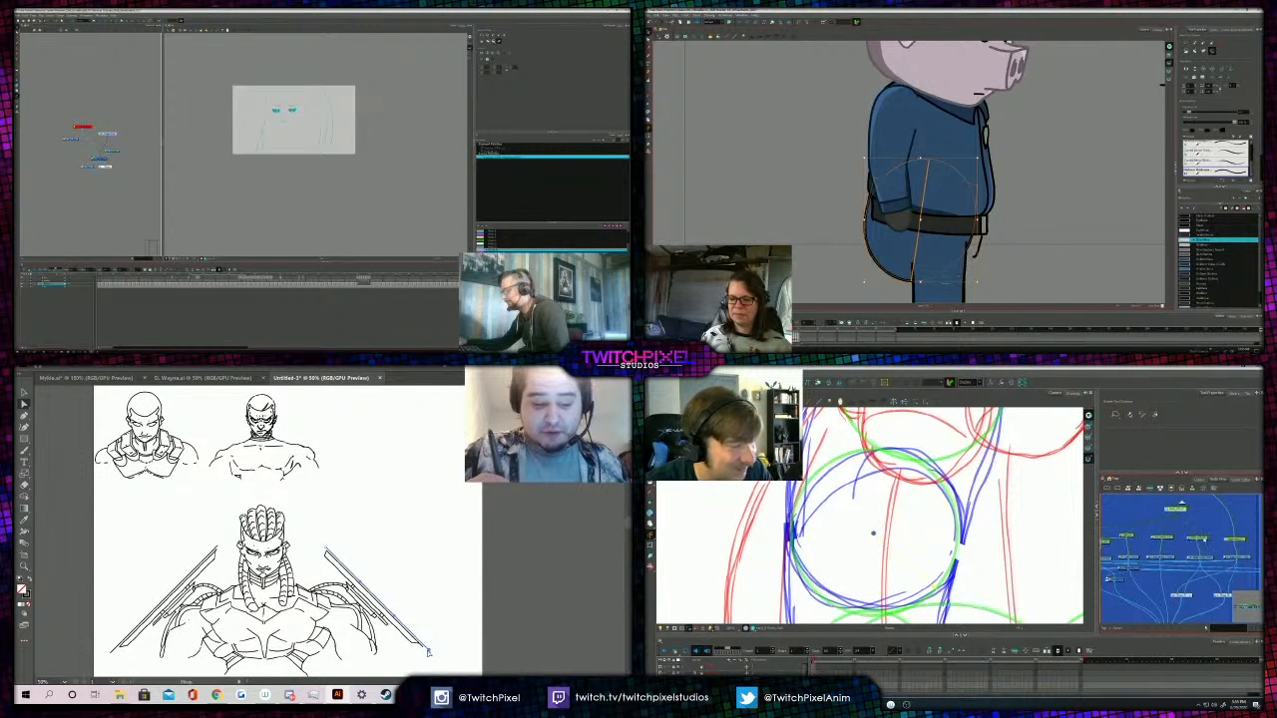
left_click(1204, 540)
Undo the last hips reshaping and extend the lower tips of both blades' outer lines farther outward and down.
left_click_drag(429, 651, 442, 664)
scroll(887, 541, "down", 3)
key("ctrl+z")
scroll(884, 514, "up", 5)
key("ctrl+z")
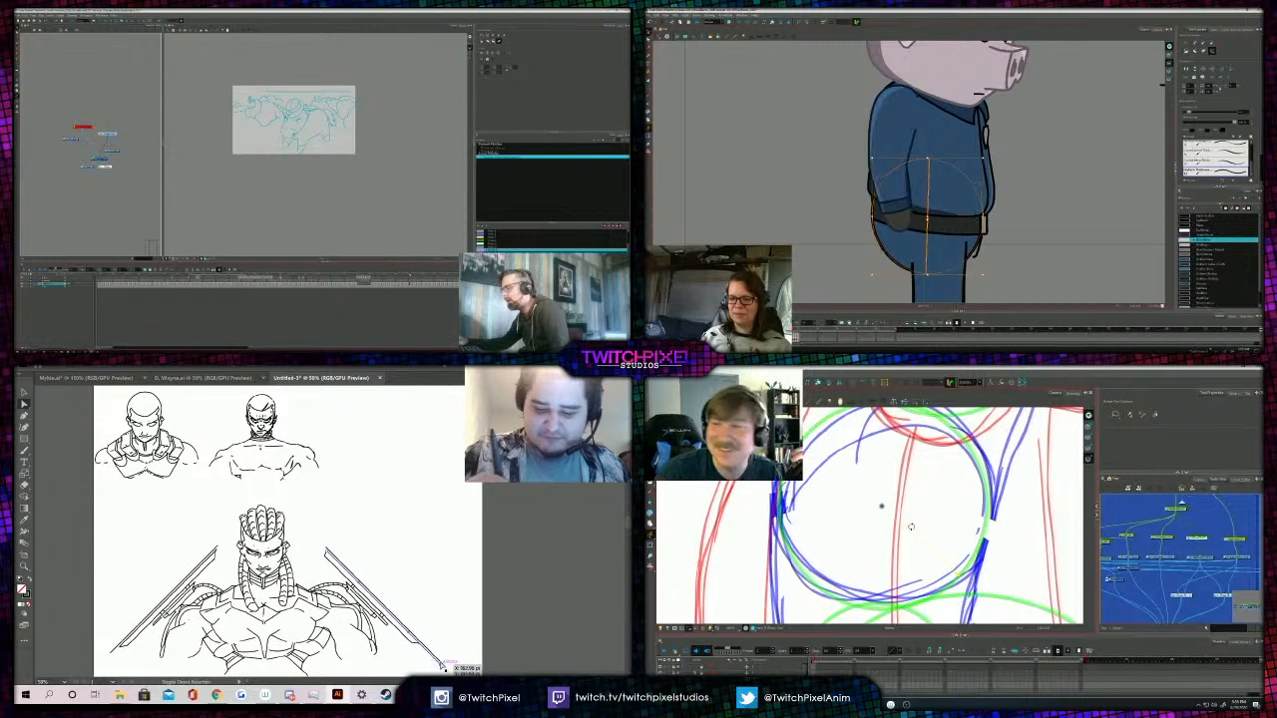
left_click(447, 621)
scroll(1135, 521, "up", 2)
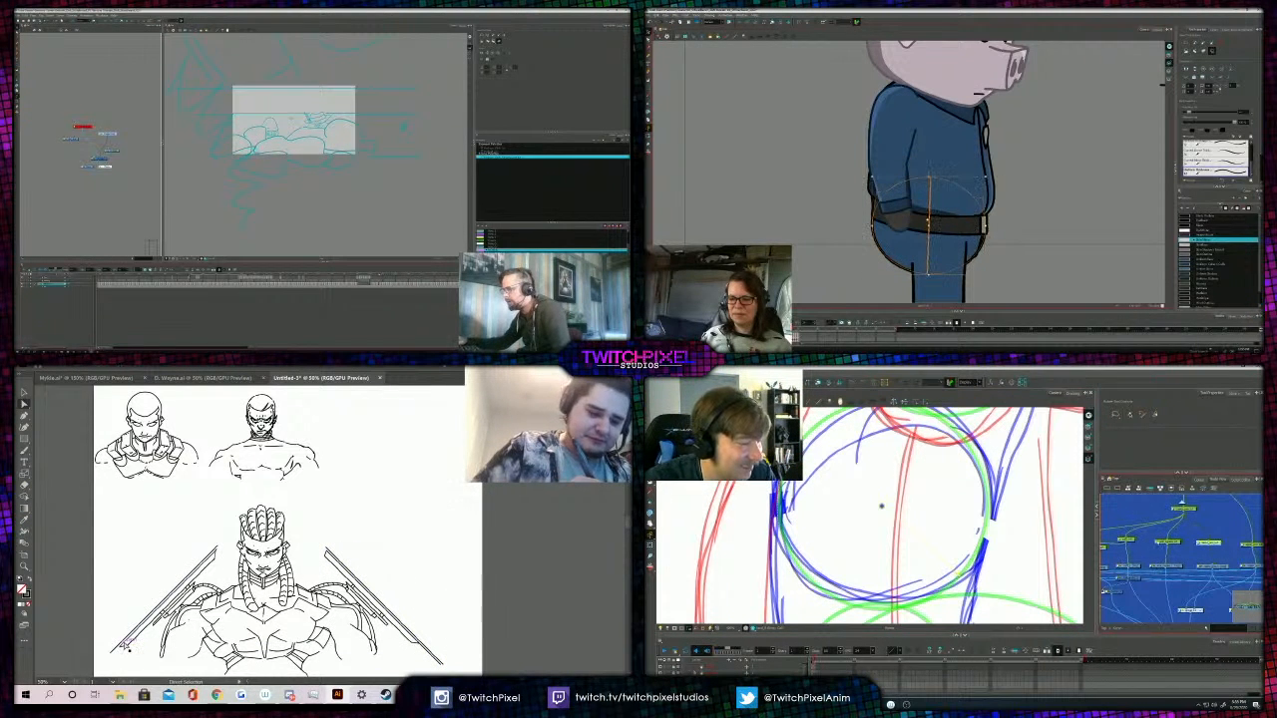
left_click_drag(121, 648, 97, 667)
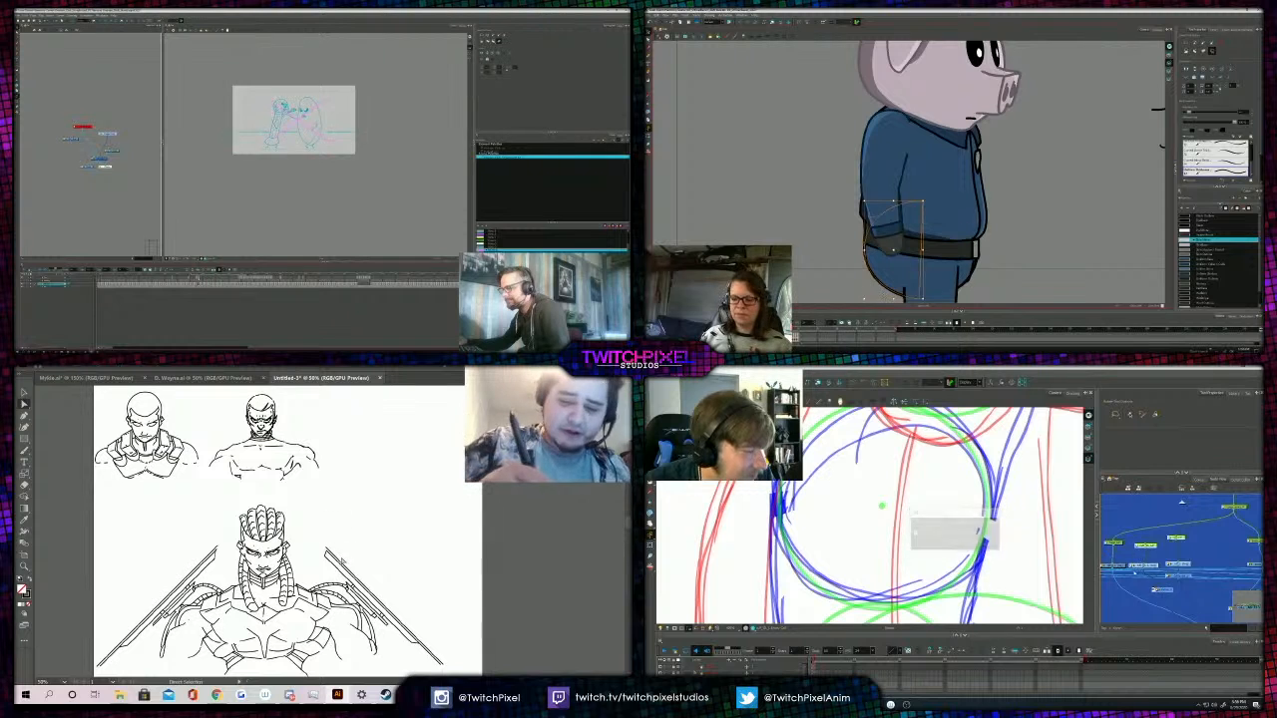
Extend the upper end of the right-hand blade's outer line up toward the braided character's head.
left_click(336, 557)
scroll(903, 516, "down", 4)
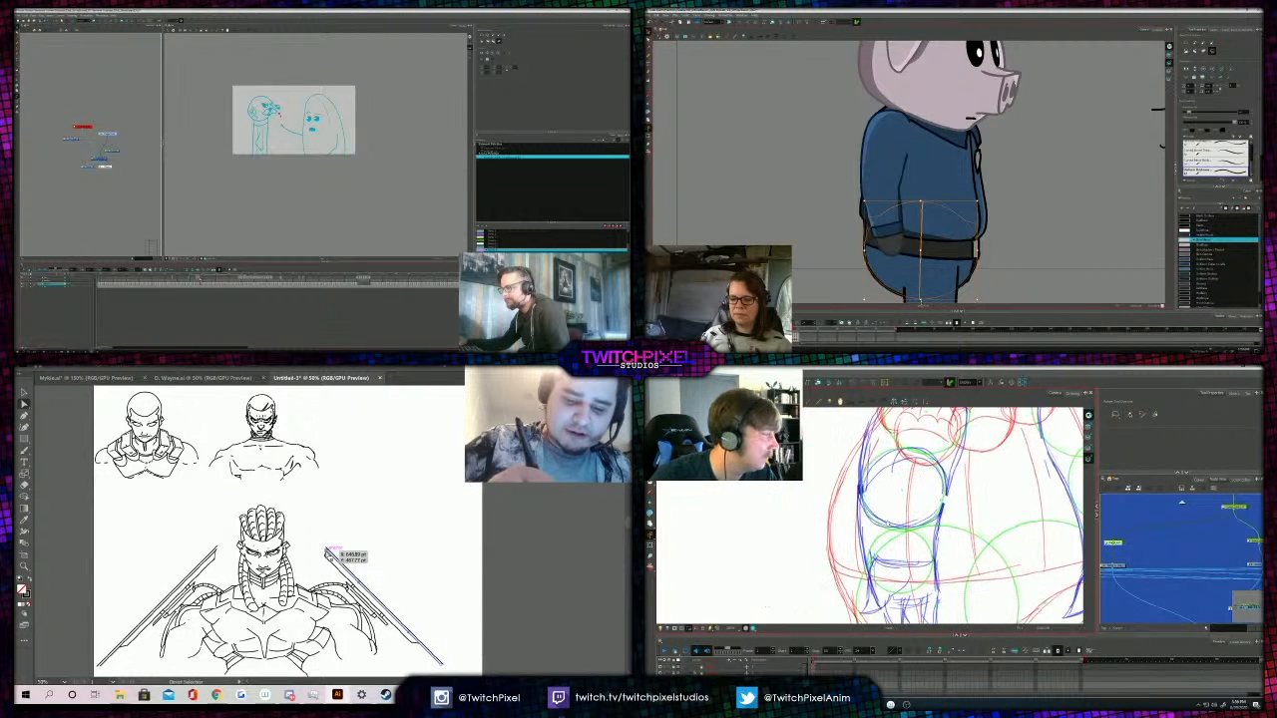
left_click_drag(327, 551, 311, 534)
scroll(888, 549, "up", 3)
left_click(341, 512)
scroll(1181, 559, "down", 3)
Turn on the light table to isolate the pig's side-view hips circle from the faded body parts.
key("shift+l")
left_click(322, 517)
left_click(935, 230)
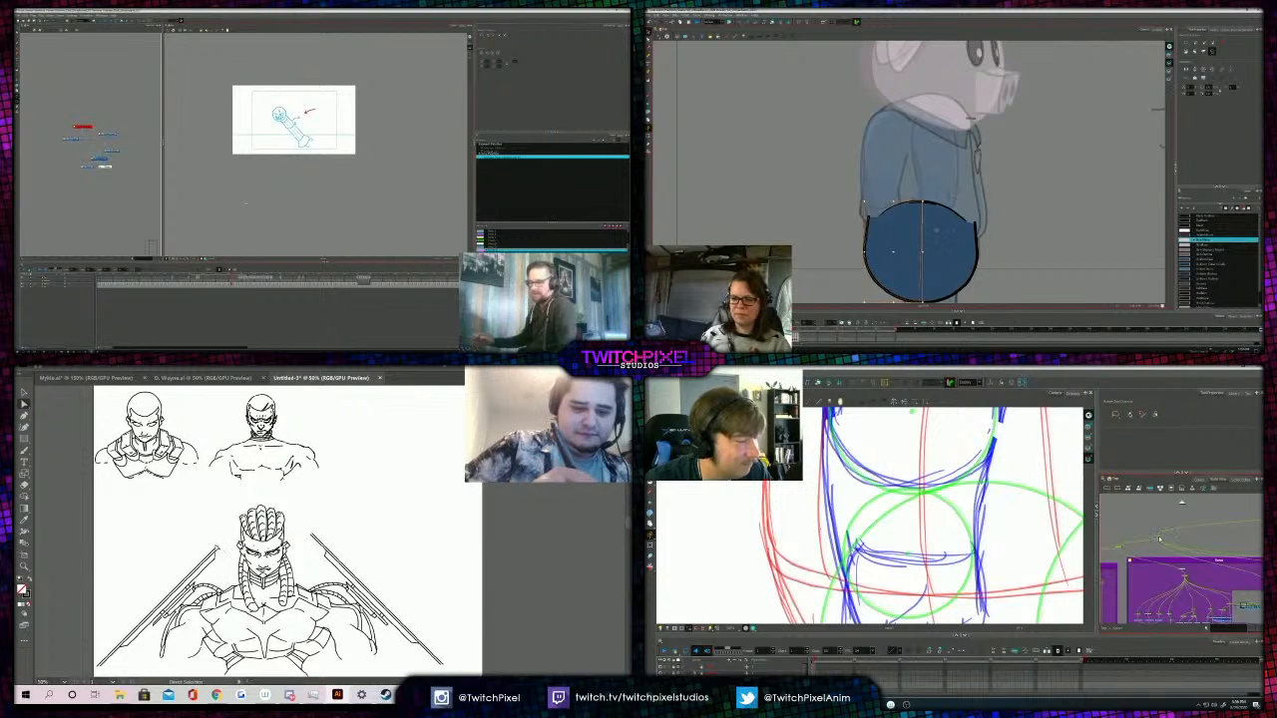
key("Escape")
scroll(1159, 539, "down", 3)
Extend the left-hand blade's outer line up toward the head and remove the stray stroke at the back of the pig's hips circle.
left_click(218, 551)
scroll(915, 524, "down", 3)
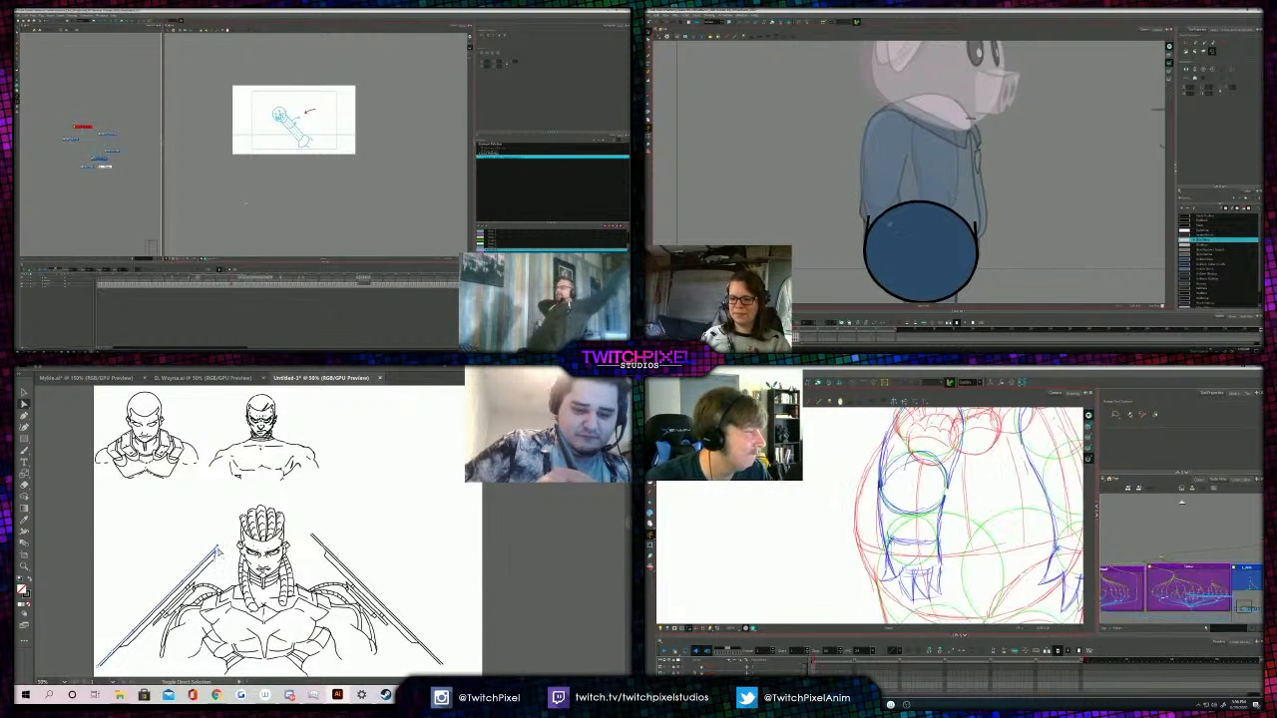
key("1")
key("1")
left_click(865, 218)
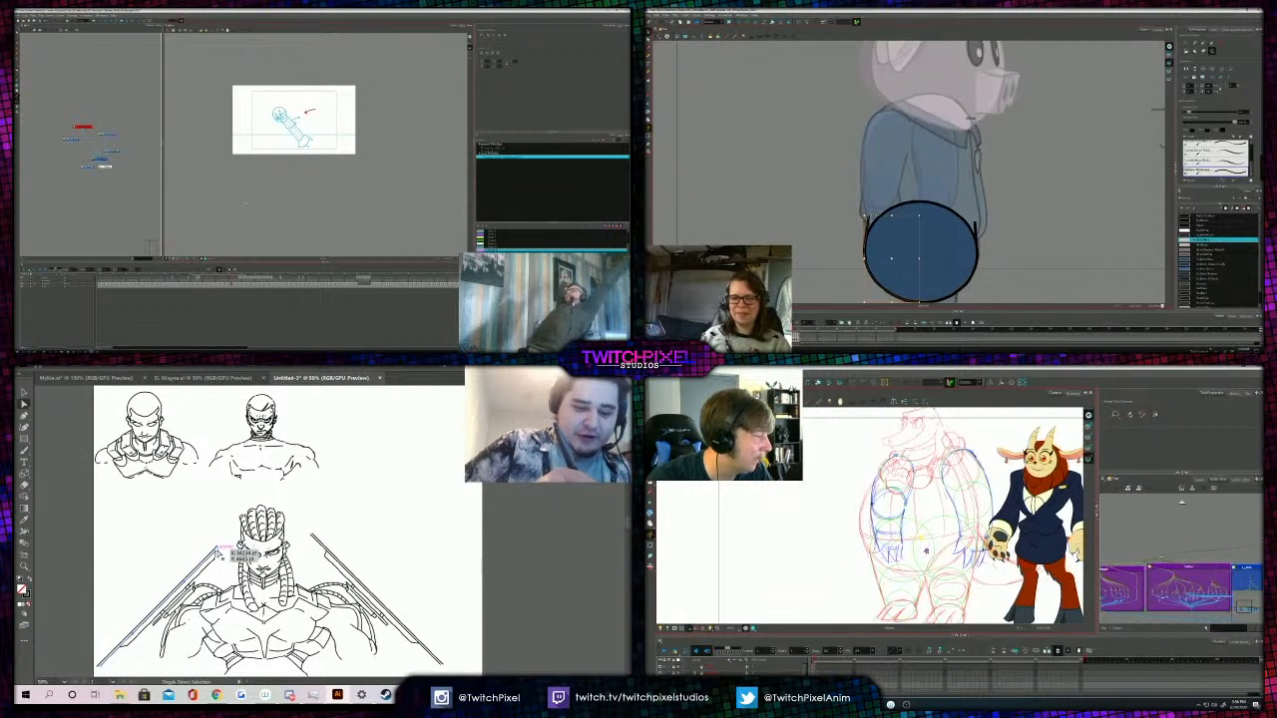
left_click_drag(217, 550, 231, 534)
key("alt+q")
left_click(302, 505)
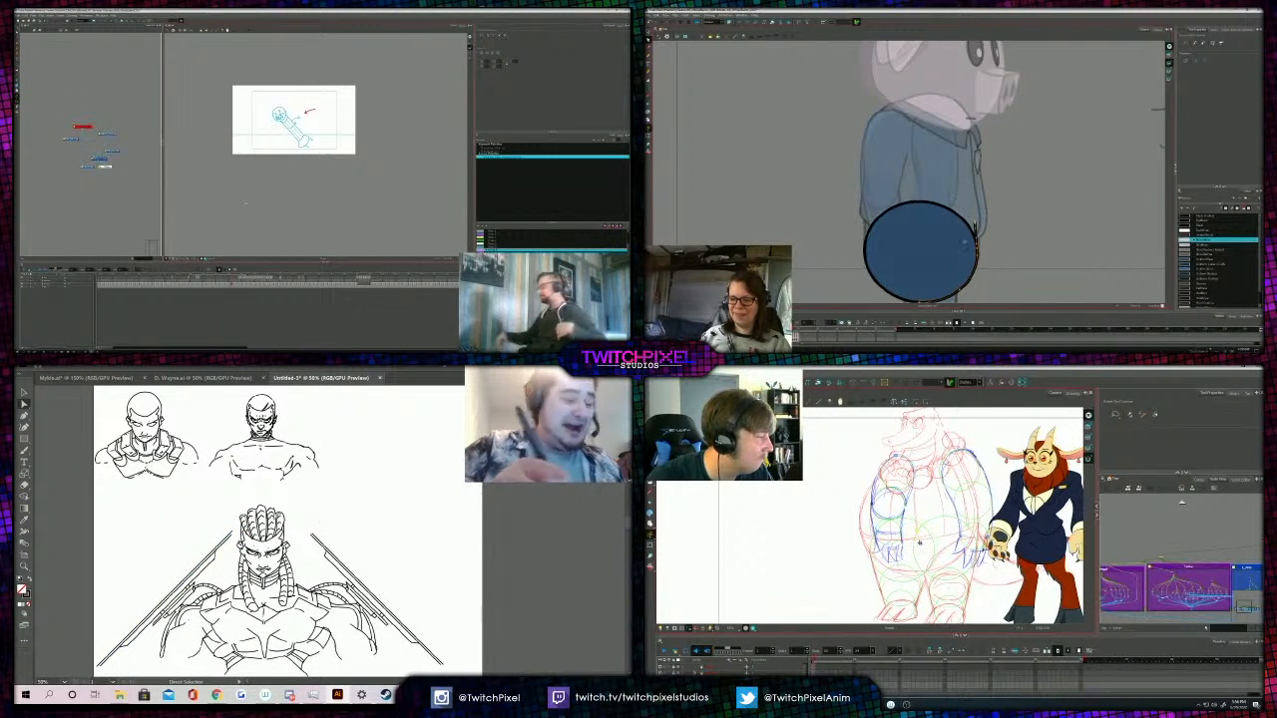
Nudge the upper tip of the left-hand blade's outer line slightly upward beside the braided character's head.
left_click_drag(233, 539, 234, 533)
scroll(1149, 538, "up", 3)
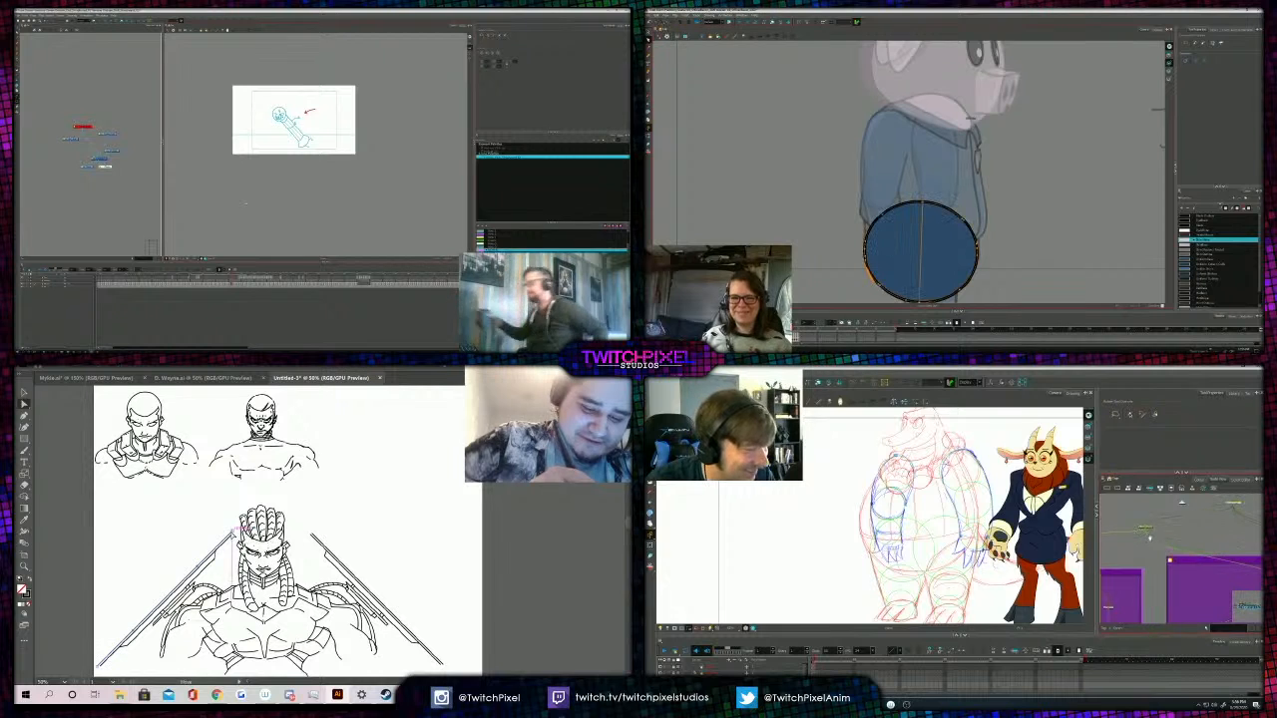
scroll(1149, 554, "up", 1)
key("alt+s")
key("2")
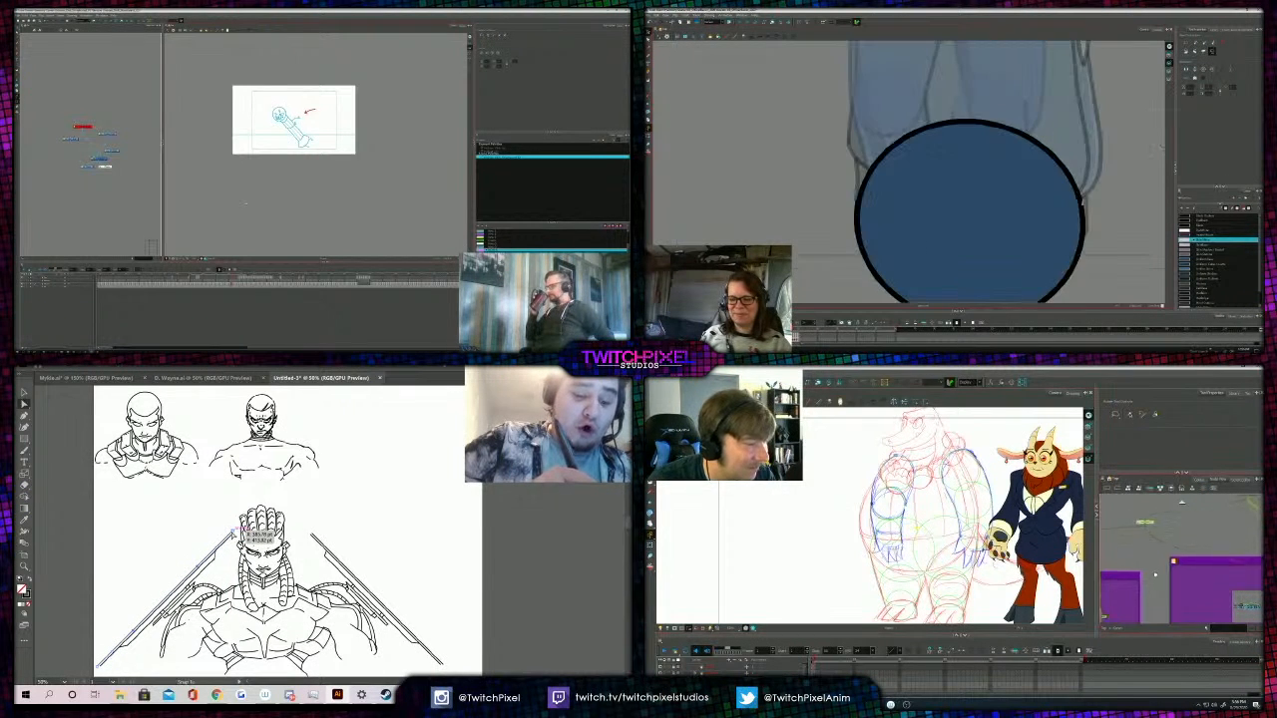
key("2")
scroll(1155, 575, "up", 1)
left_click(324, 528)
Fill the empty back half of the pig's side-view hips circle with the uniform's blue.
left_click(878, 276)
scroll(1136, 595, "up", 1)
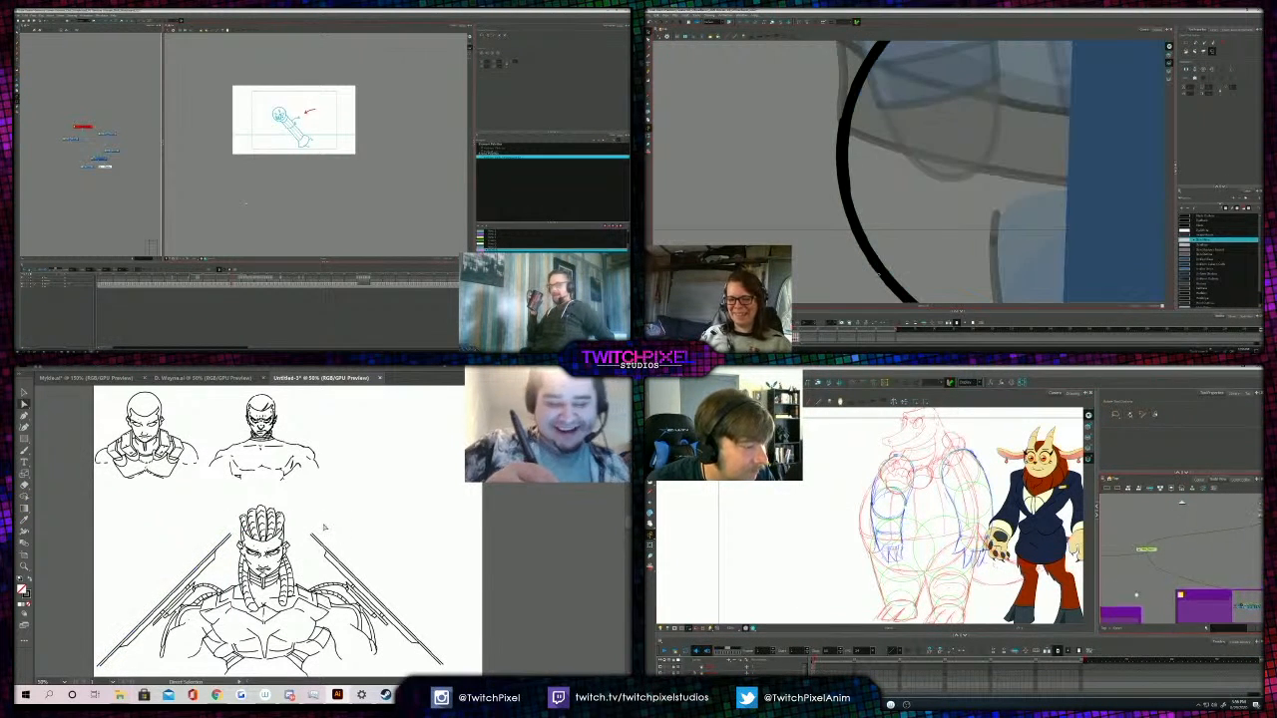
scroll(1139, 596, "down", 1)
key("1")
key("b")
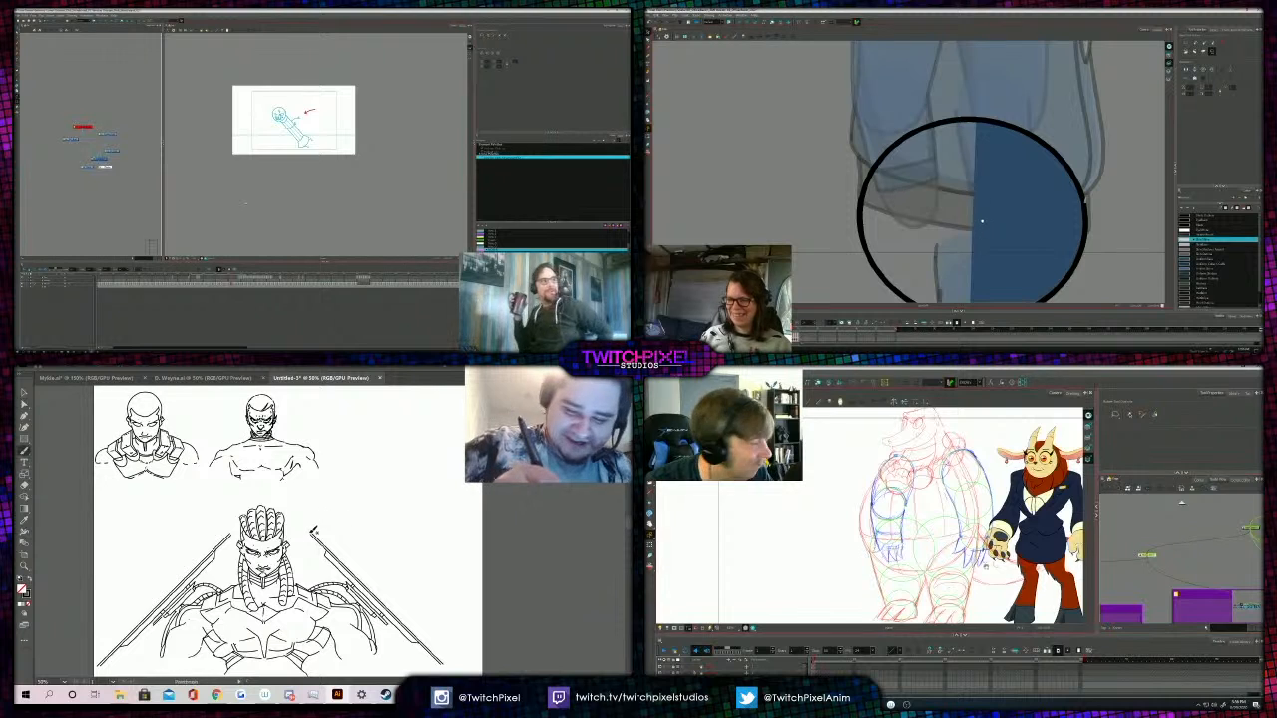
left_click_drag(982, 234, 990, 199)
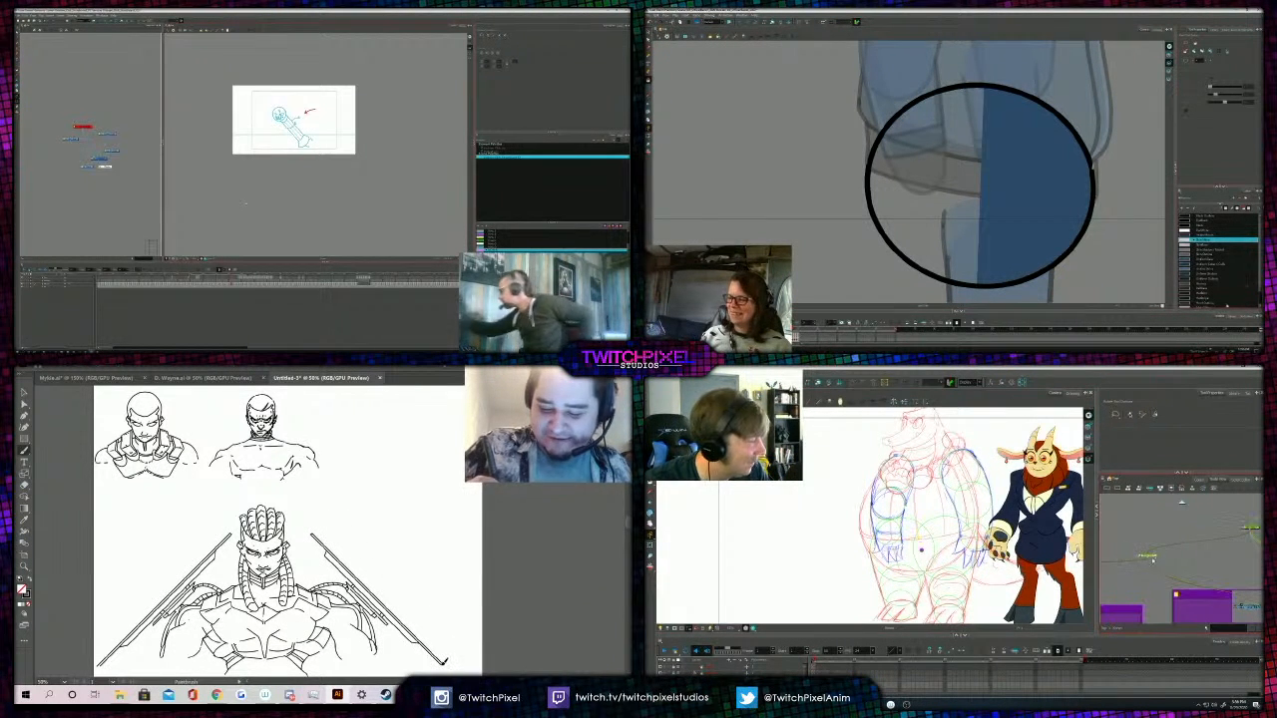
left_click(1231, 264)
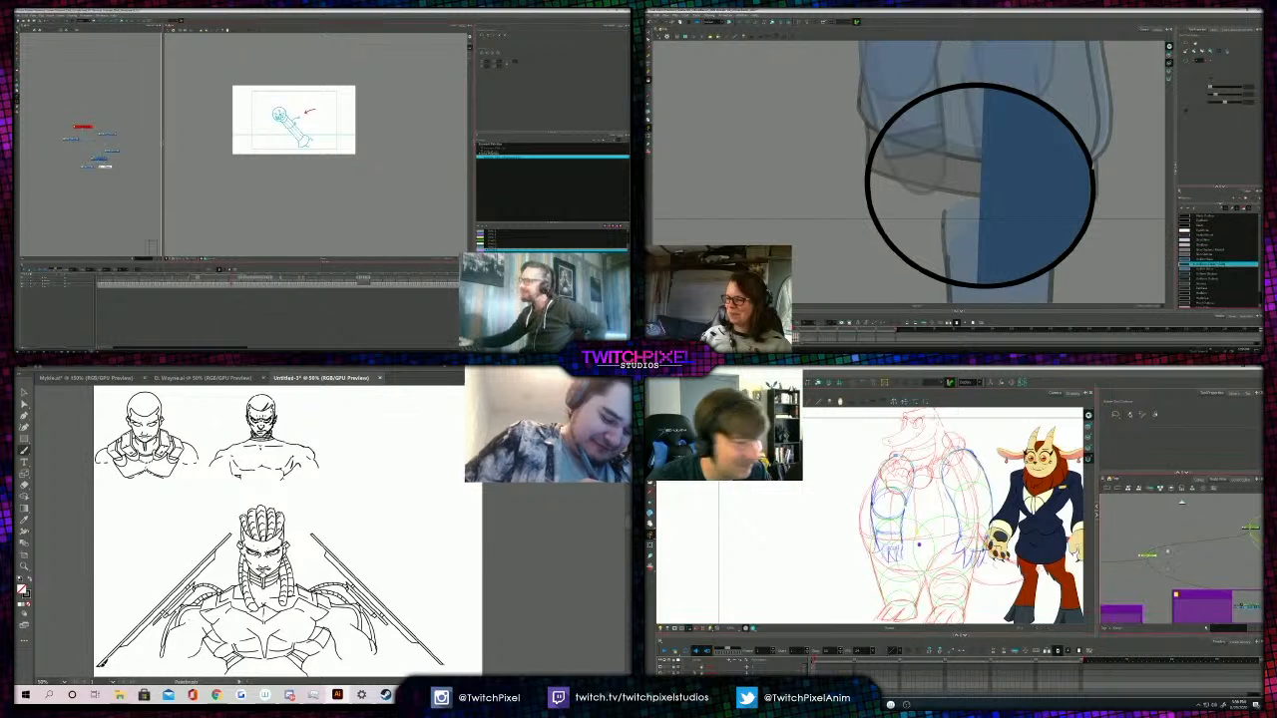
left_click(1227, 260)
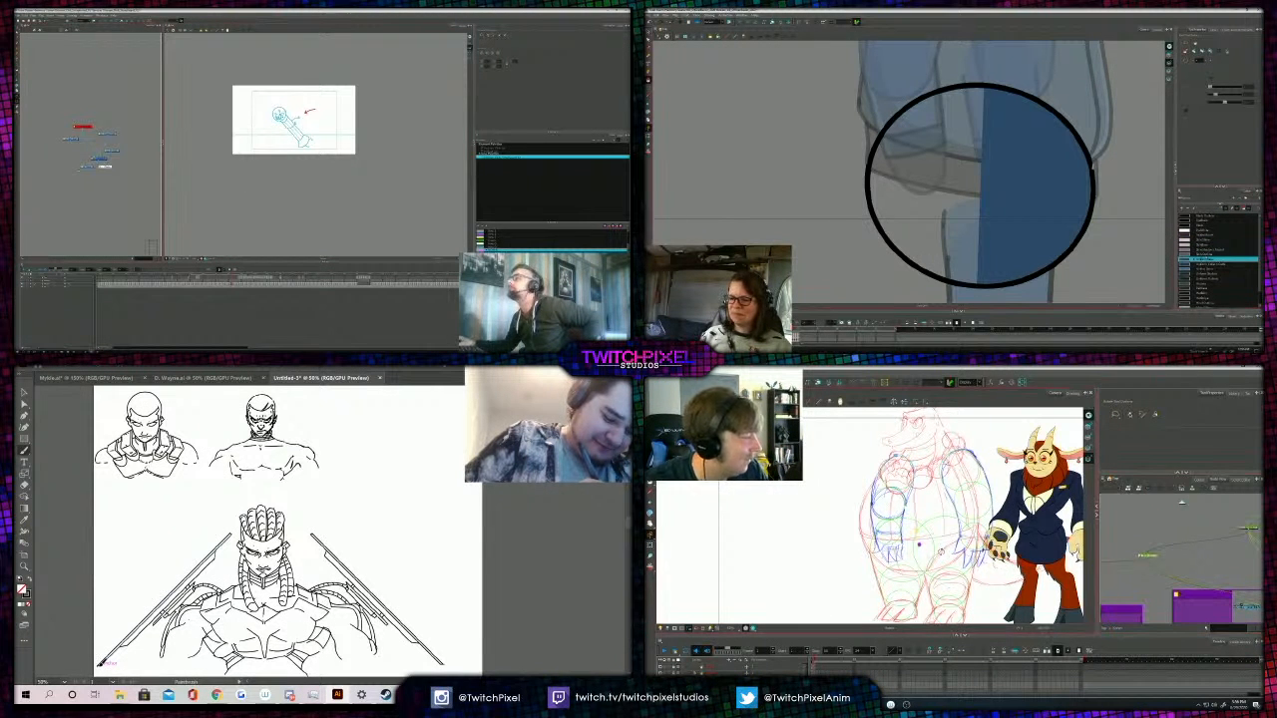
left_click(927, 185)
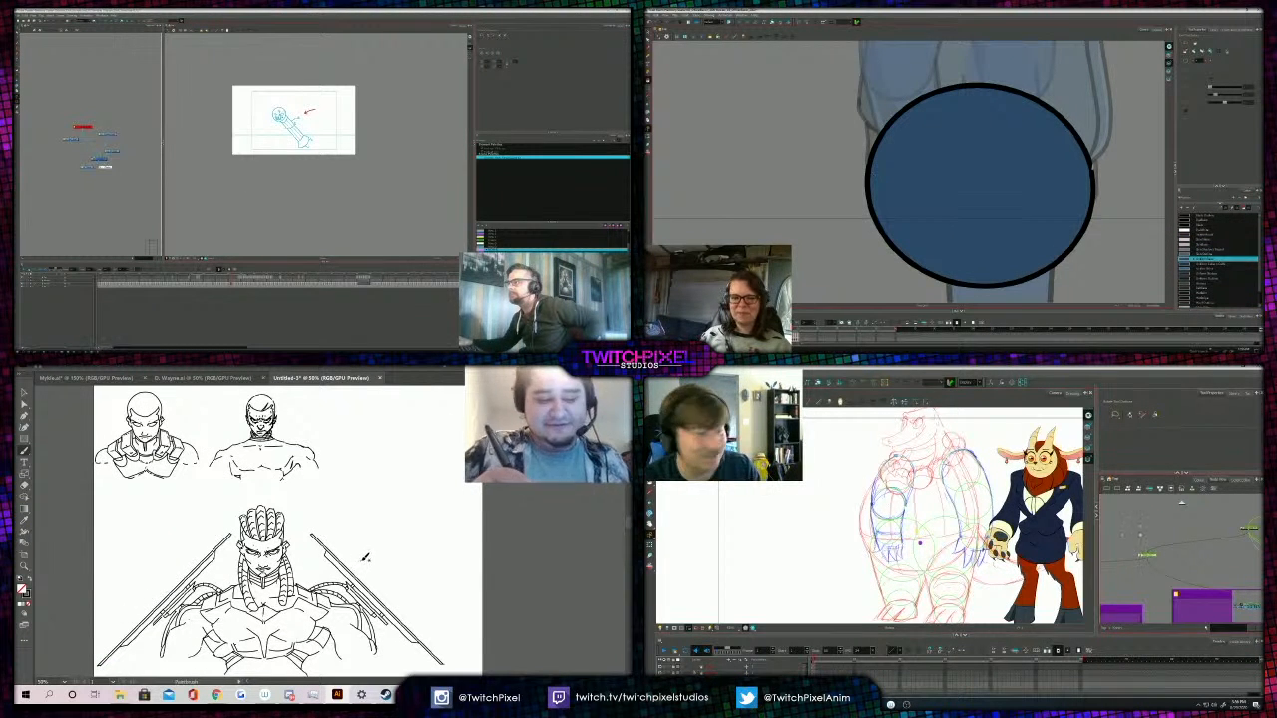
Clean up the short stray stroke on the front edge of the pig's hips circle and check the circle's whole outline.
left_click_drag(1179, 572, 1145, 547)
key("alt+s")
left_click(1196, 131)
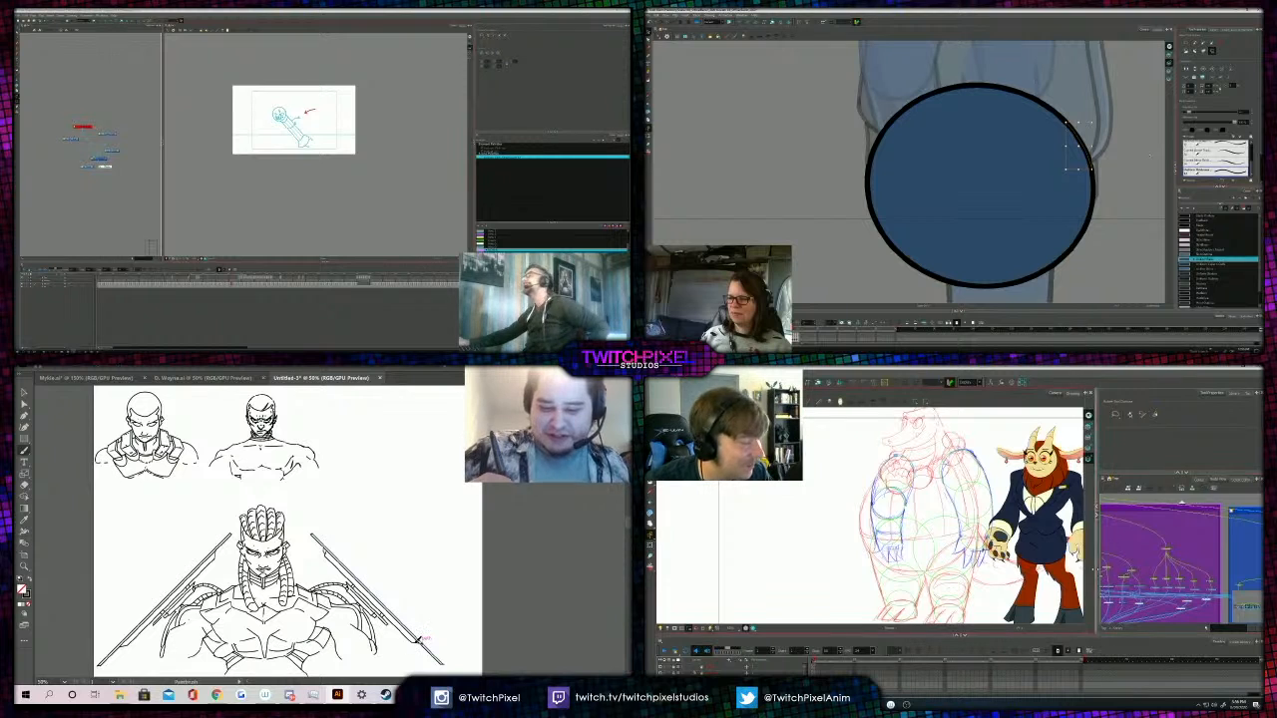
left_click_drag(1097, 576, 1084, 577)
scroll(1139, 539, "up", 3)
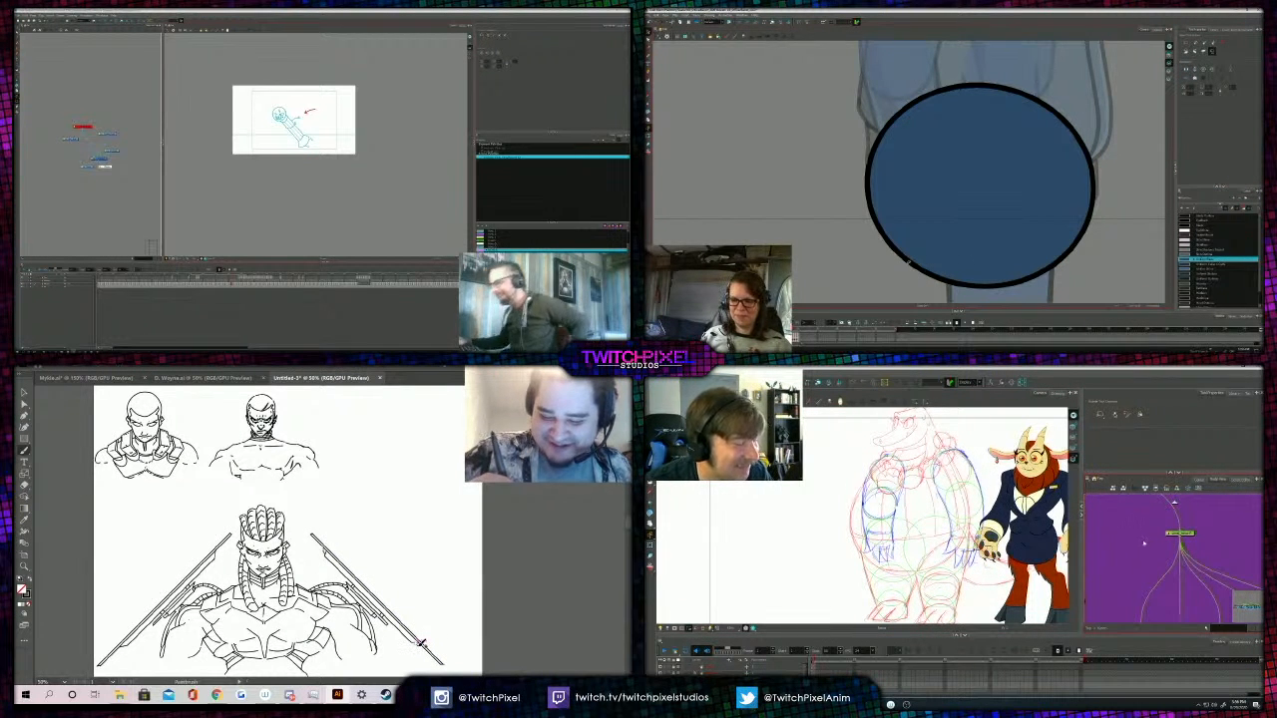
left_click(907, 262)
left_click(1192, 535)
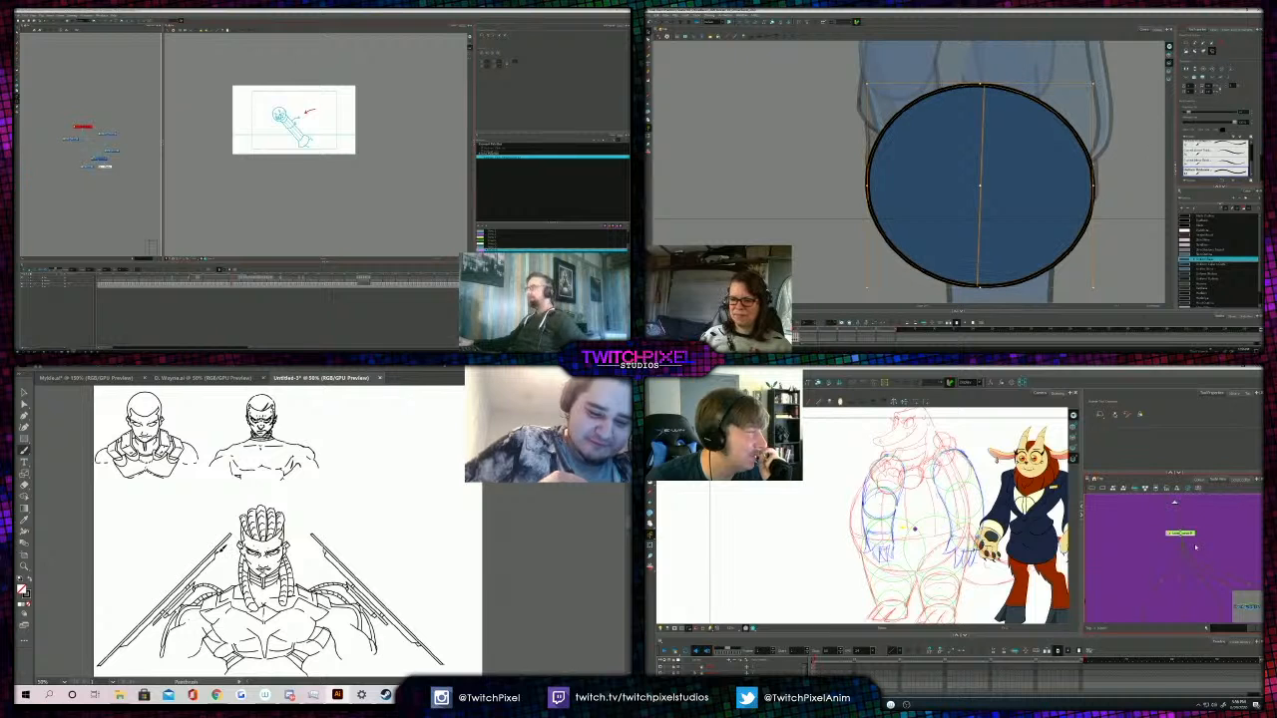
key("Escape")
scroll(877, 232, "down", 4)
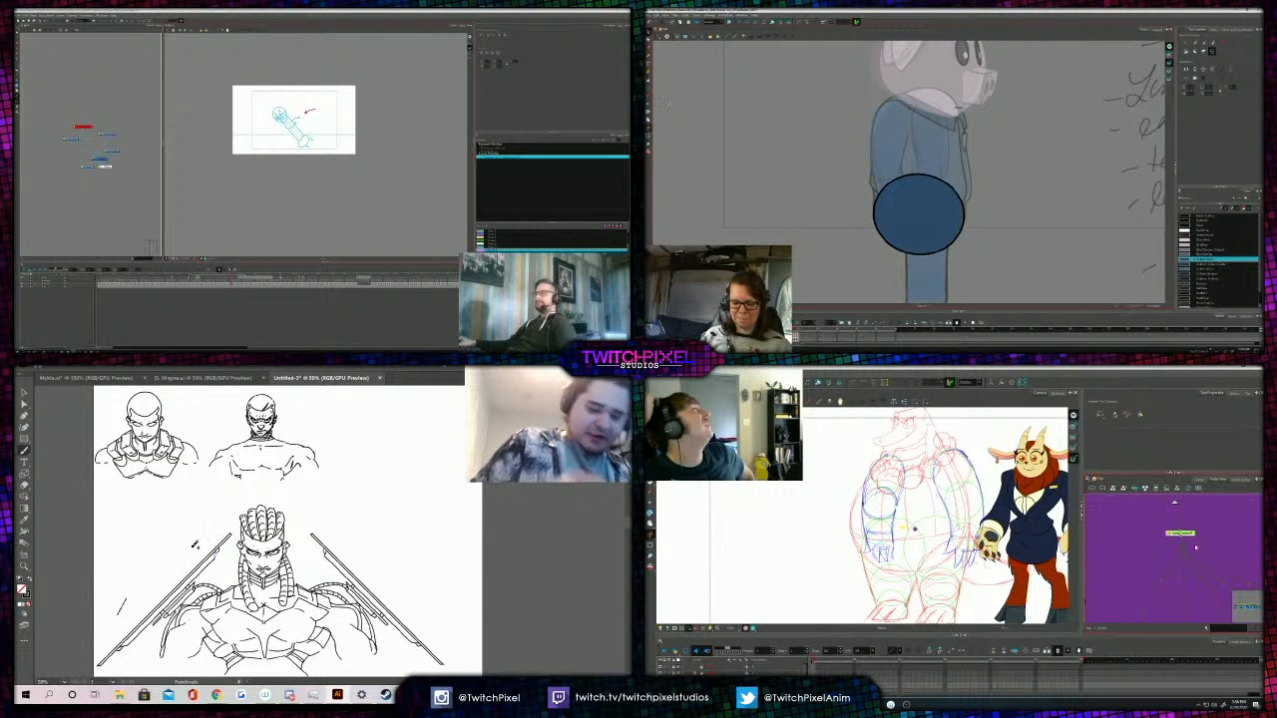
Delete the blue fill of the pig's side-view hips circle and refill the outline with blue.
key("z")
left_click(321, 537, "alt")
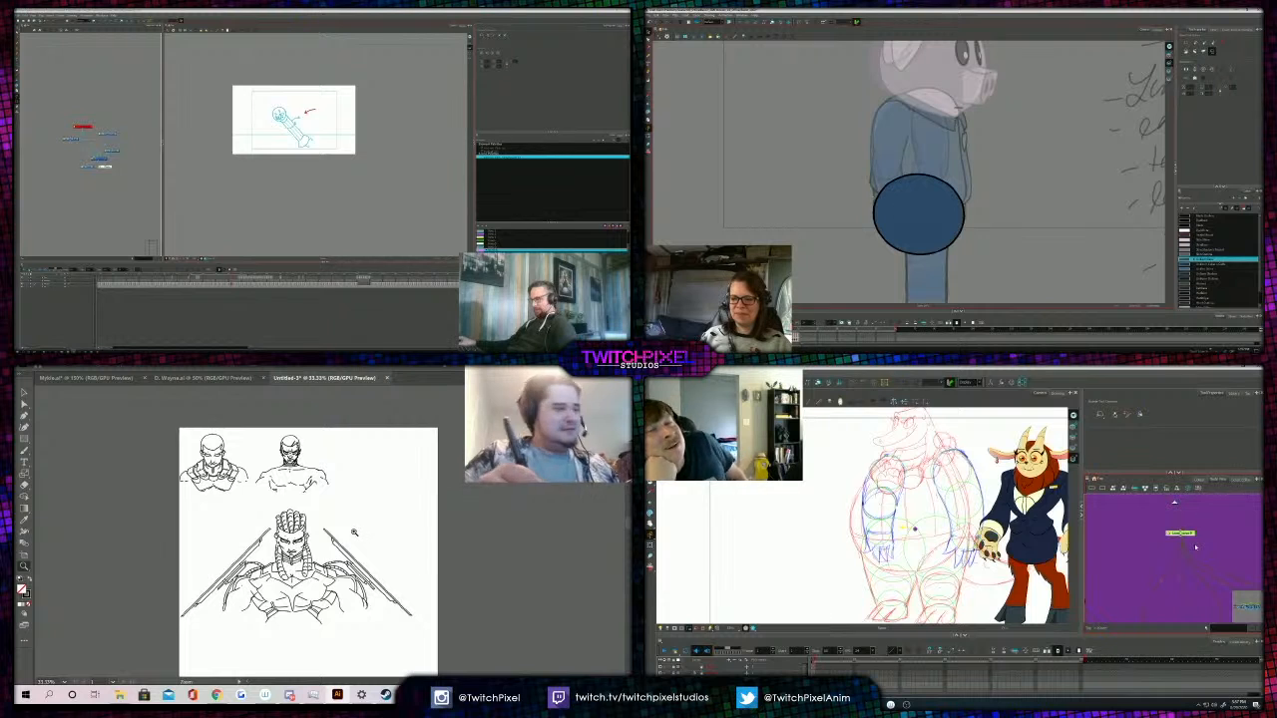
left_click(940, 204)
key("Delete")
mouse_move(428, 642)
left_mouse_down()
mouse_move(177, 588)
mouse_move(182, 511)
left_mouse_up()
left_click(267, 507)
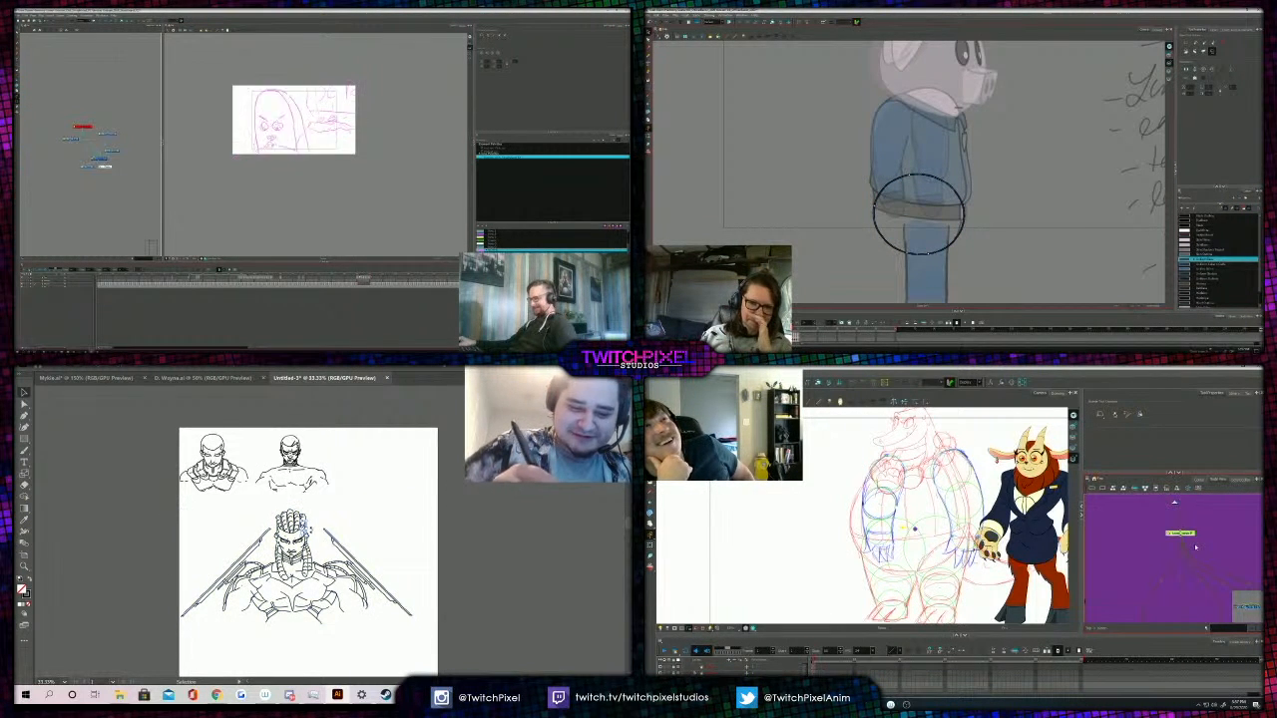
key("alt+b")
Select the whole braided character with its blades, shift it slightly right and scale it down proportionally.
mouse_move(178, 512)
left_mouse_down()
mouse_move(369, 530)
mouse_move(177, 512)
left_mouse_up()
left_click_drag(338, 526, 413, 630)
scroll(413, 630, "down", 1)
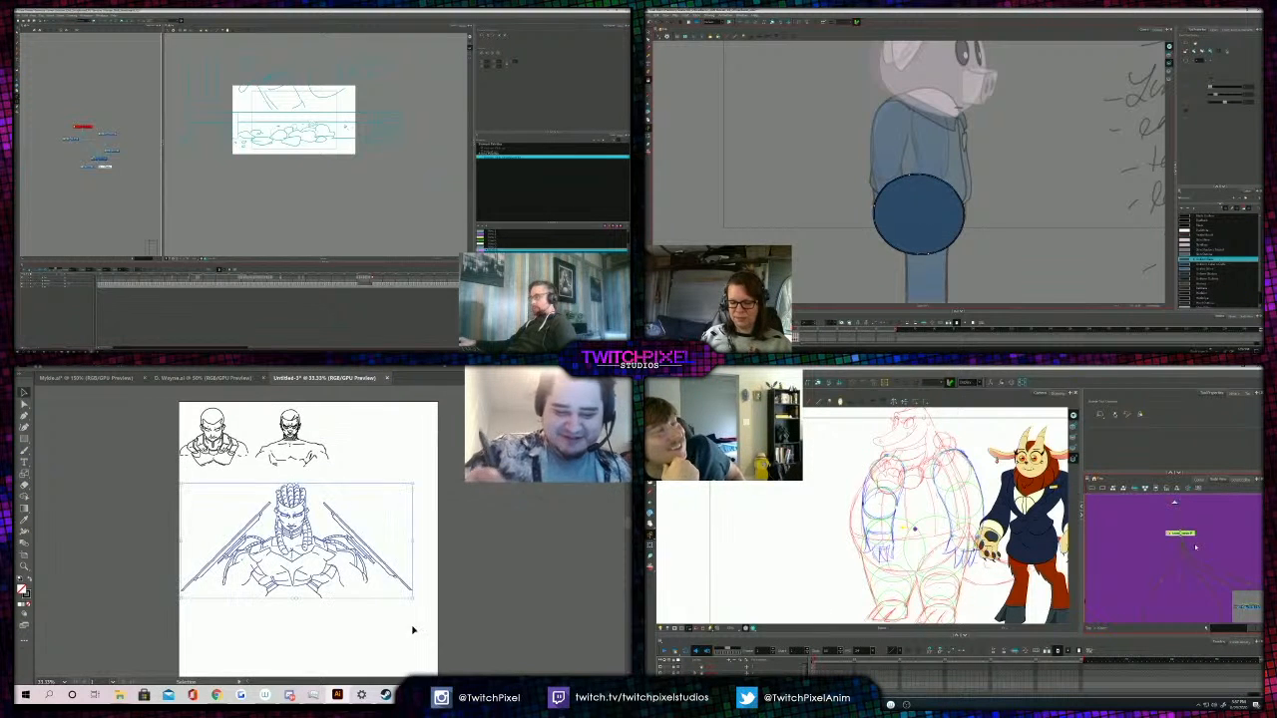
left_click_drag(326, 548, 334, 547)
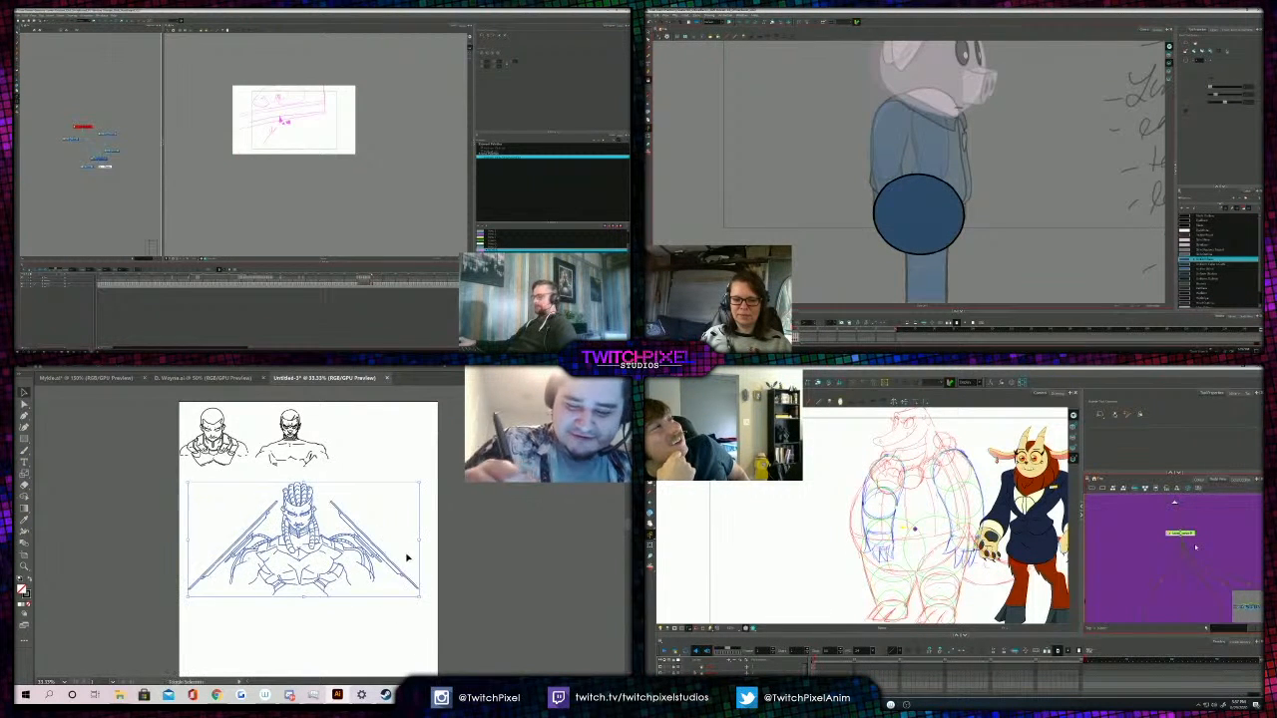
mouse_move(420, 598)
left_mouse_down()
mouse_move(427, 590)
mouse_move(372, 571)
left_mouse_up()
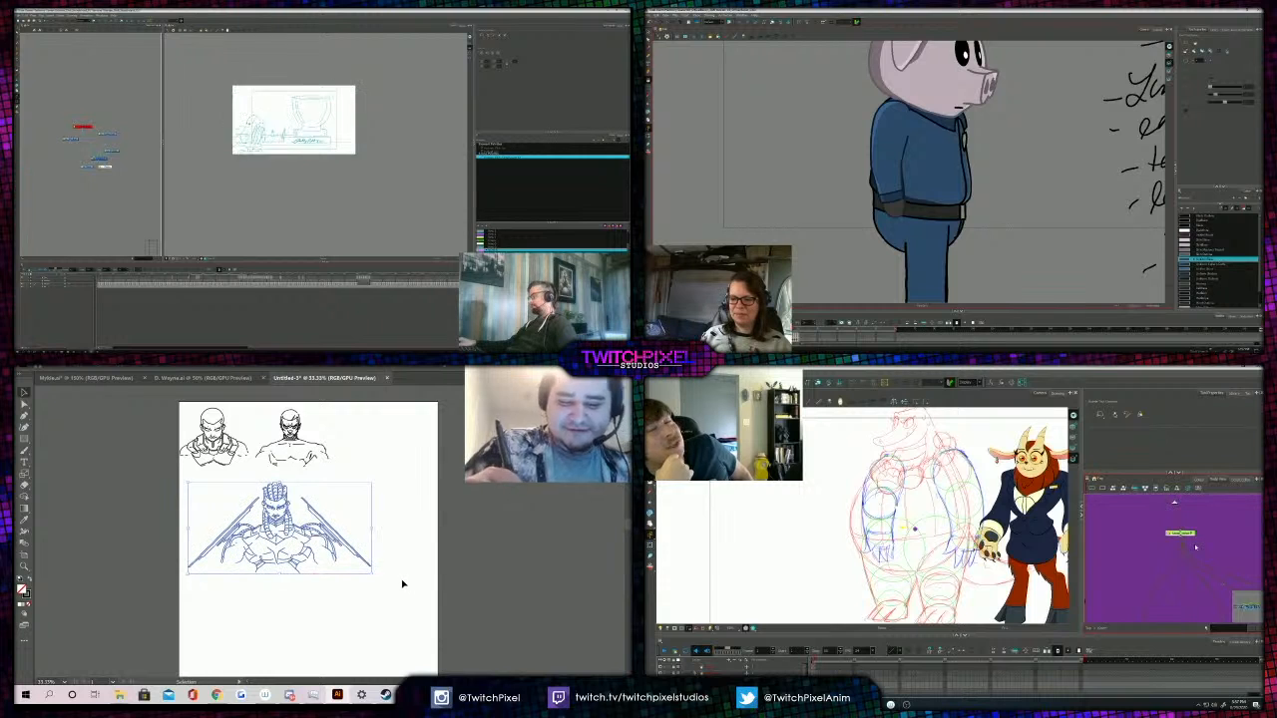
left_click(389, 552)
key("z")
left_click(306, 518)
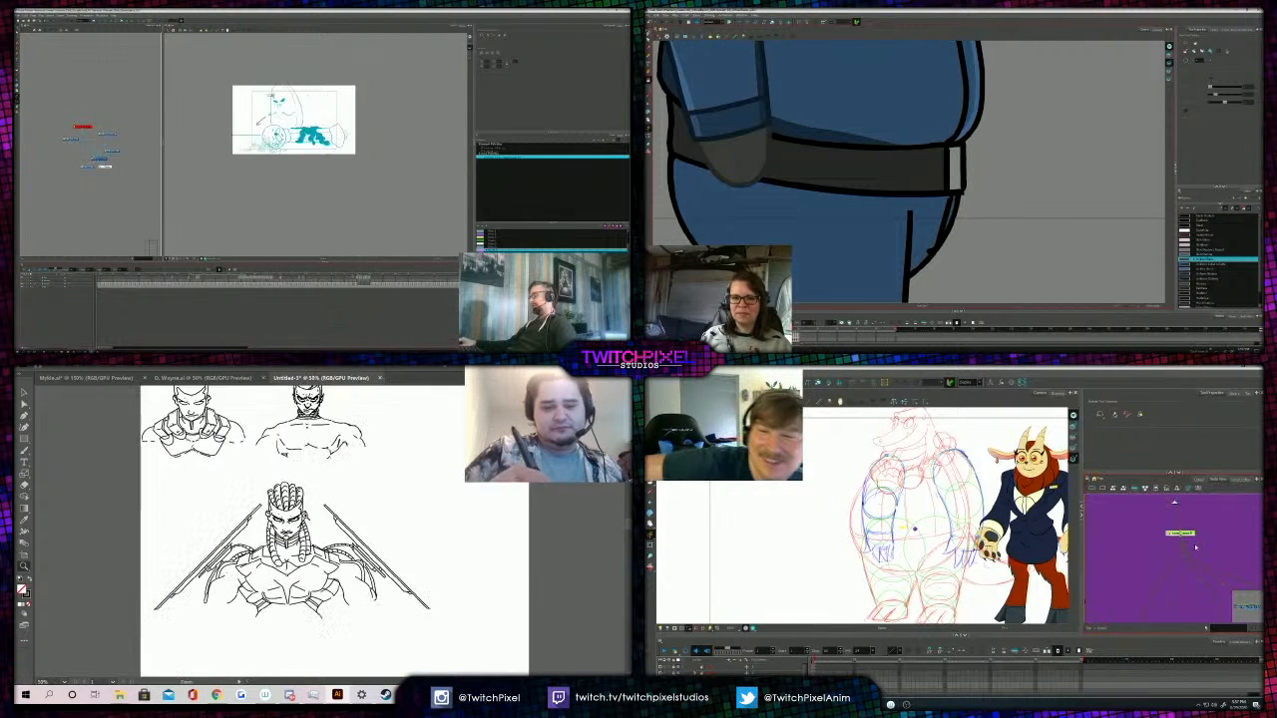
key("a")
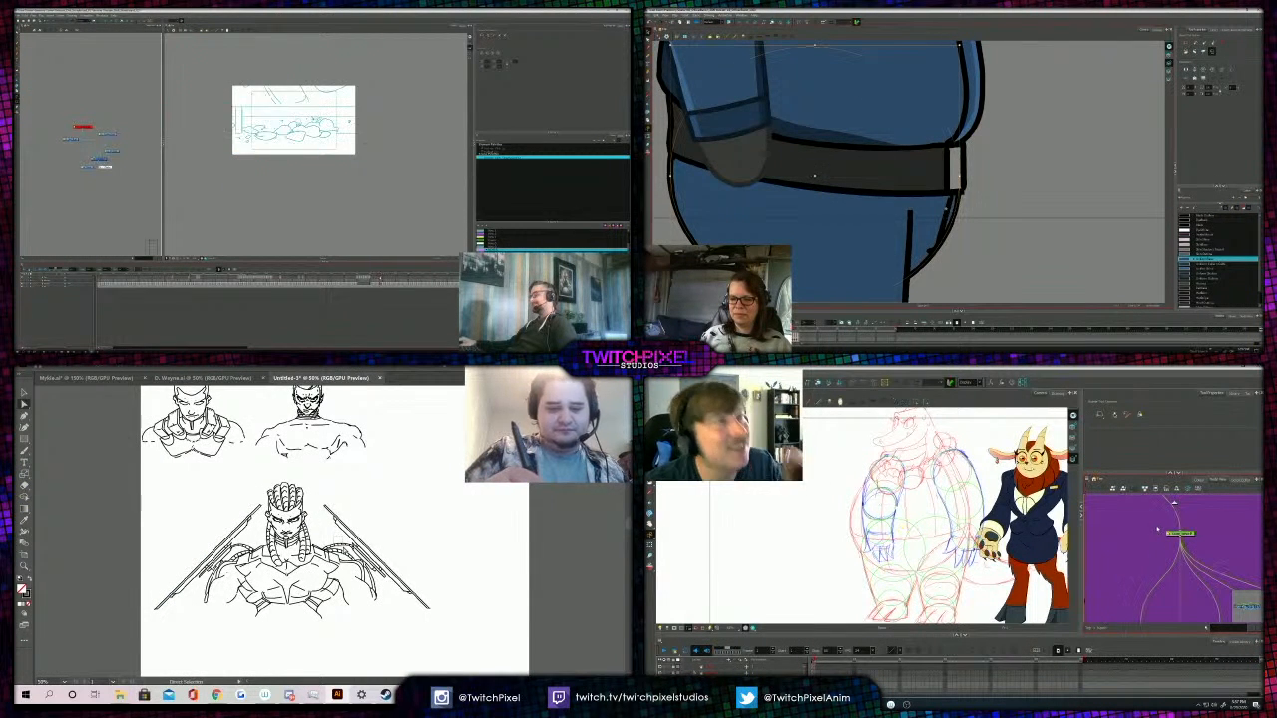
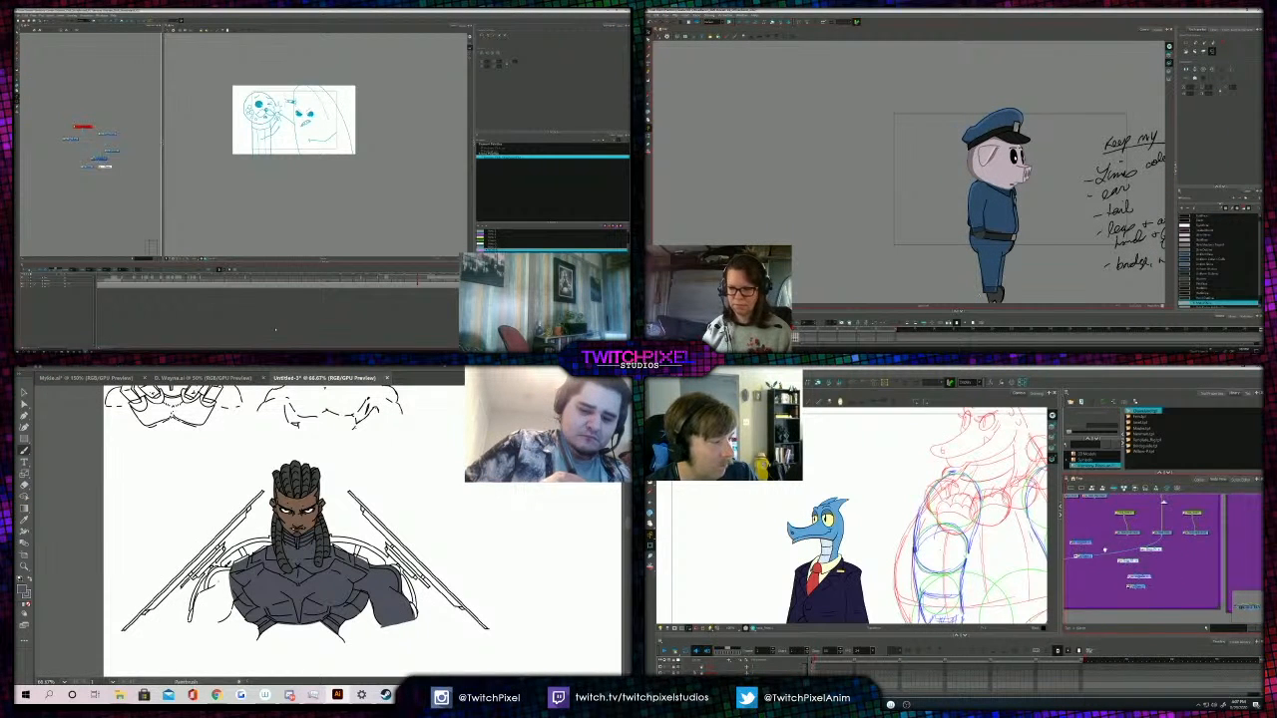
Paint the braided character's unfinished viewer-left upper arm dark grey and select the pig's shoe in its side and three-quarter views.
left_click(986, 296)
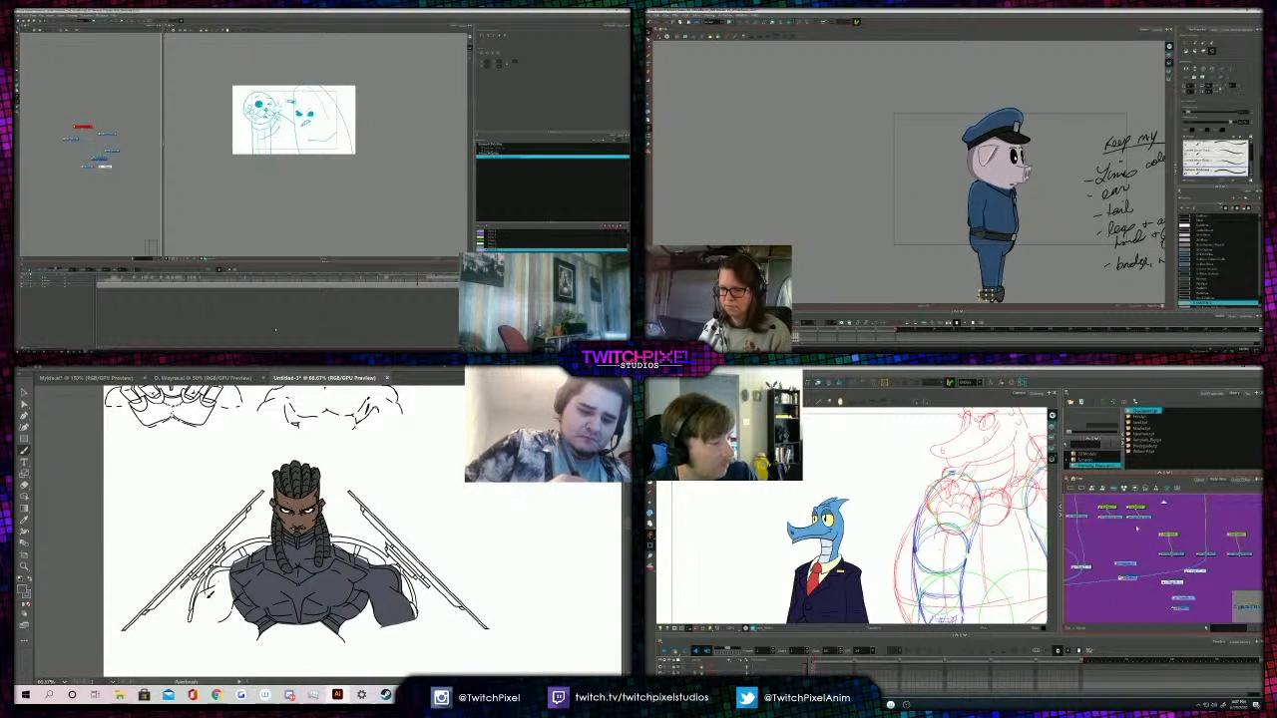
left_click_drag(228, 605, 238, 597)
left_click_drag(1125, 528, 1130, 595)
scroll(1171, 549, "down", 2)
key("Escape")
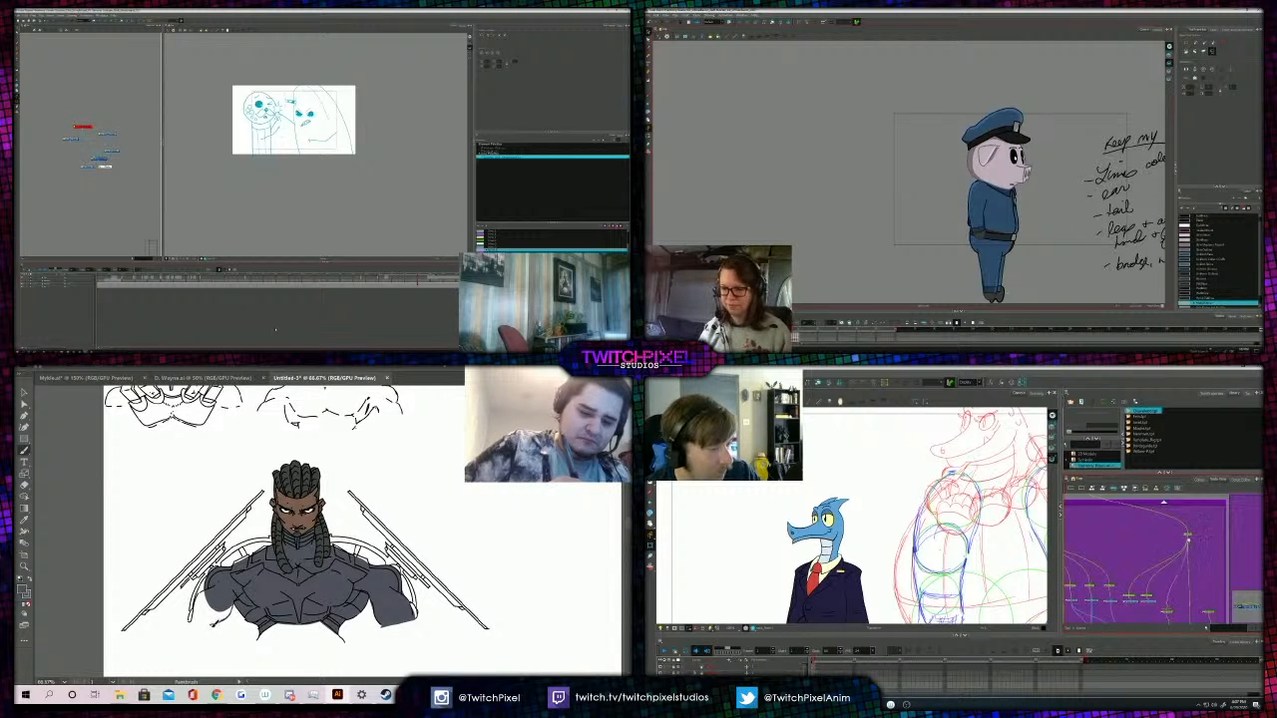
left_click_drag(214, 625, 193, 621)
left_click_drag(1188, 537, 1147, 501)
left_click(1001, 294)
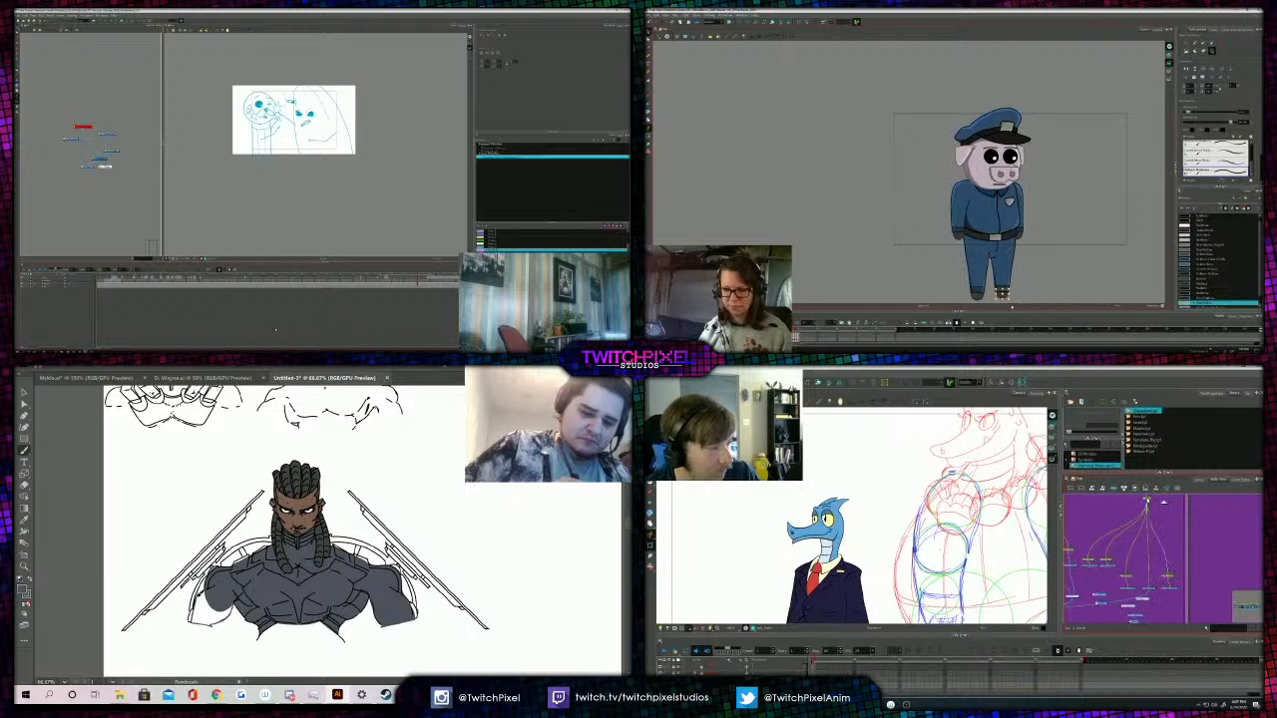
key(".")
left_click_drag(193, 620, 201, 591)
Select the pig's side-view shoe and locate the suited blue crocodile's node in the rig's node network.
scroll(1147, 559, "up", 3)
mouse_move(1148, 543)
left_mouse_down()
mouse_move(1126, 562)
mouse_move(1131, 605)
mouse_move(1109, 596)
mouse_move(1132, 582)
mouse_move(1119, 586)
left_mouse_up()
scroll(1126, 563, "down", 3)
left_click(992, 294)
key("z")
left_click(244, 537, "alt")
left_click(319, 527)
left_click(826, 554)
key("o")
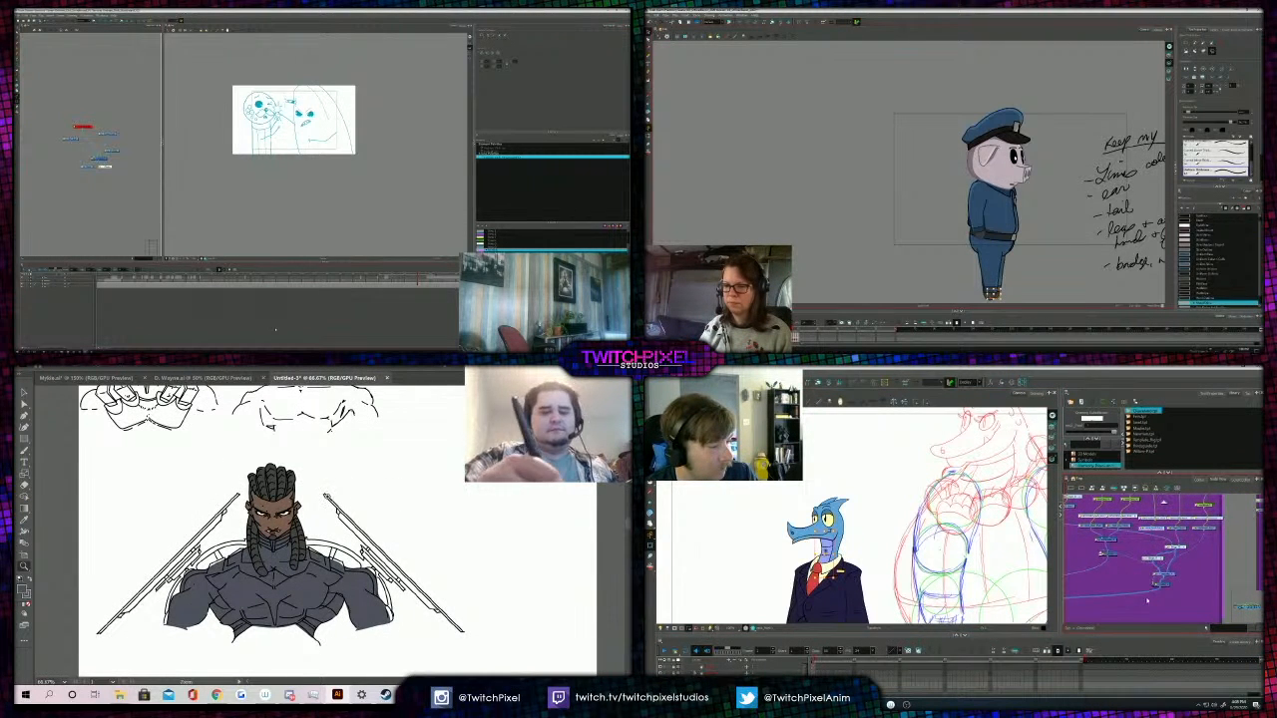
Shade the braided character's viewer-right shoulder blade dark grey along its whole length with the Paintbrush.
left_click_drag(427, 436, 439, 459)
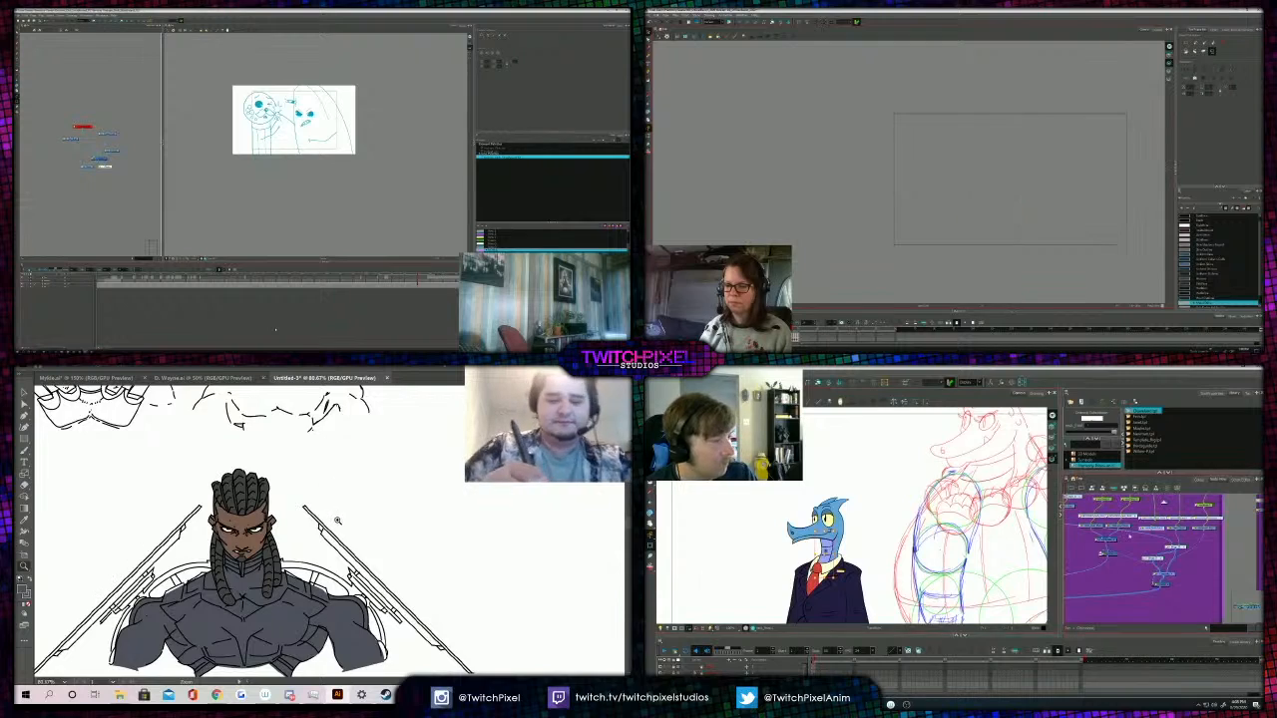
left_click_drag(334, 520, 289, 540)
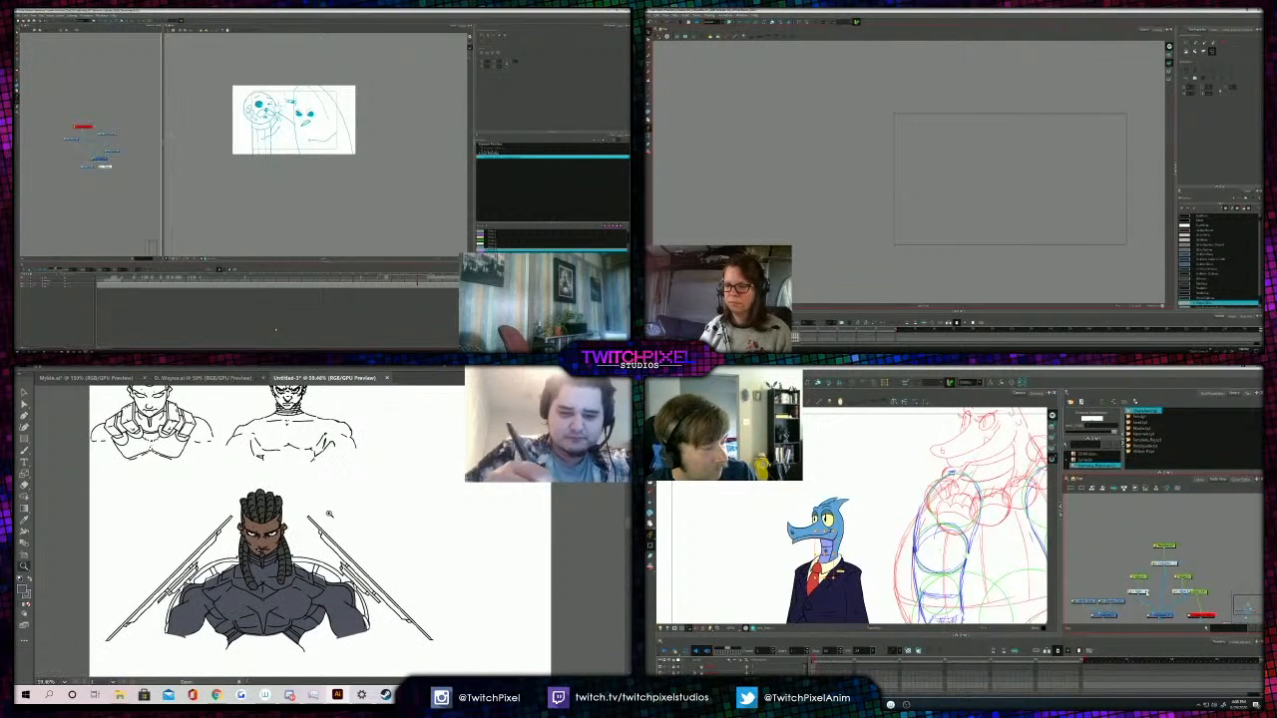
key("b")
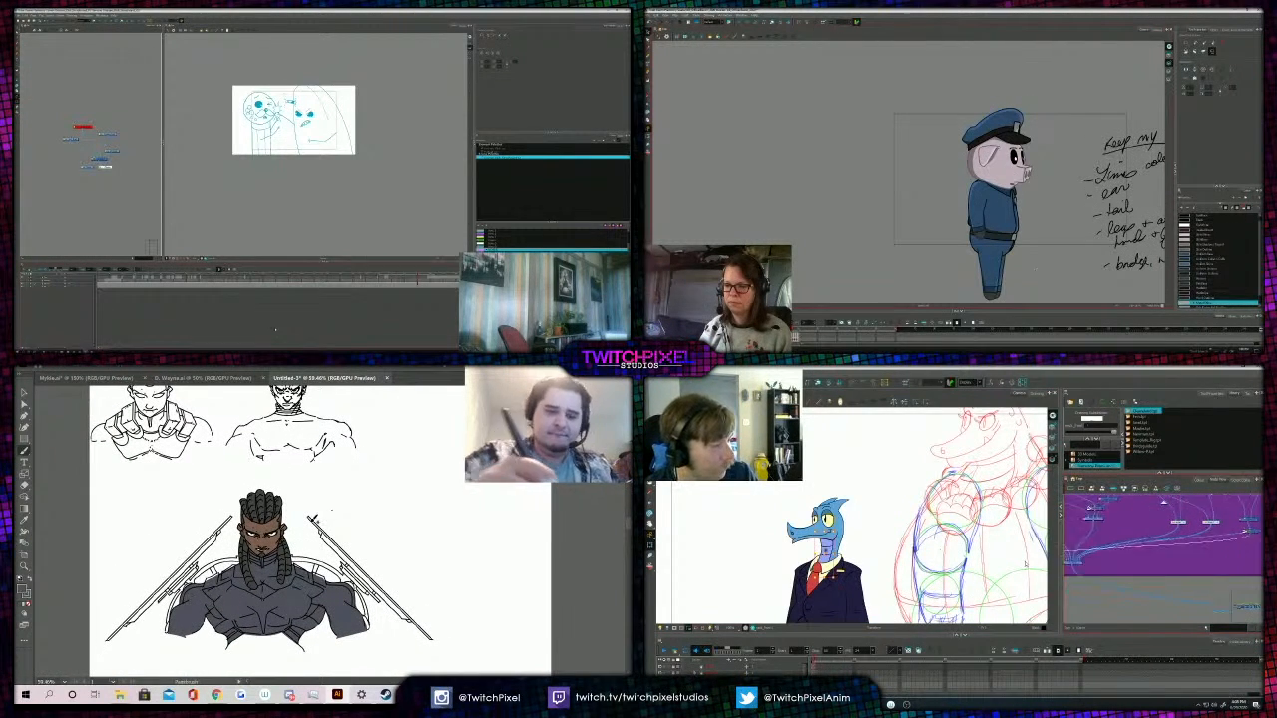
mouse_move(1150, 568)
left_mouse_down()
mouse_move(1164, 541)
mouse_move(1168, 575)
left_mouse_up()
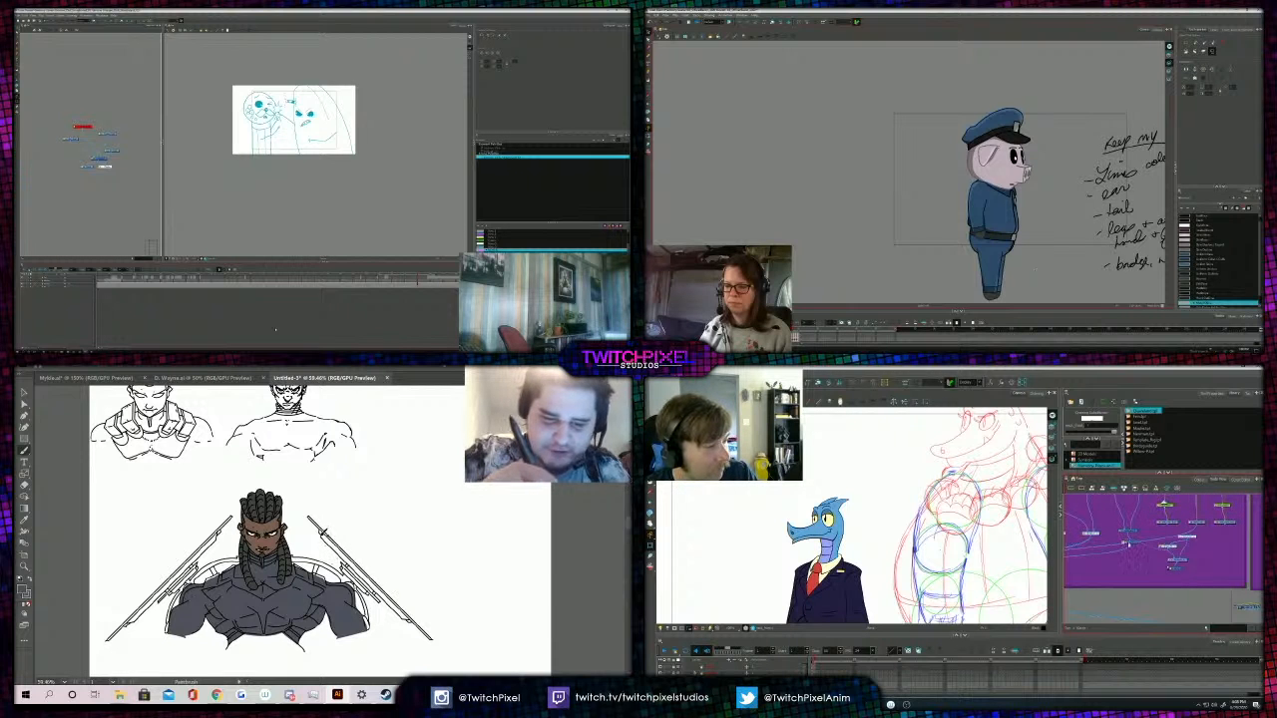
mouse_move(1112, 577)
left_mouse_down()
mouse_move(1253, 575)
mouse_move(1202, 561)
mouse_move(1136, 570)
left_mouse_up()
left_click(1237, 542)
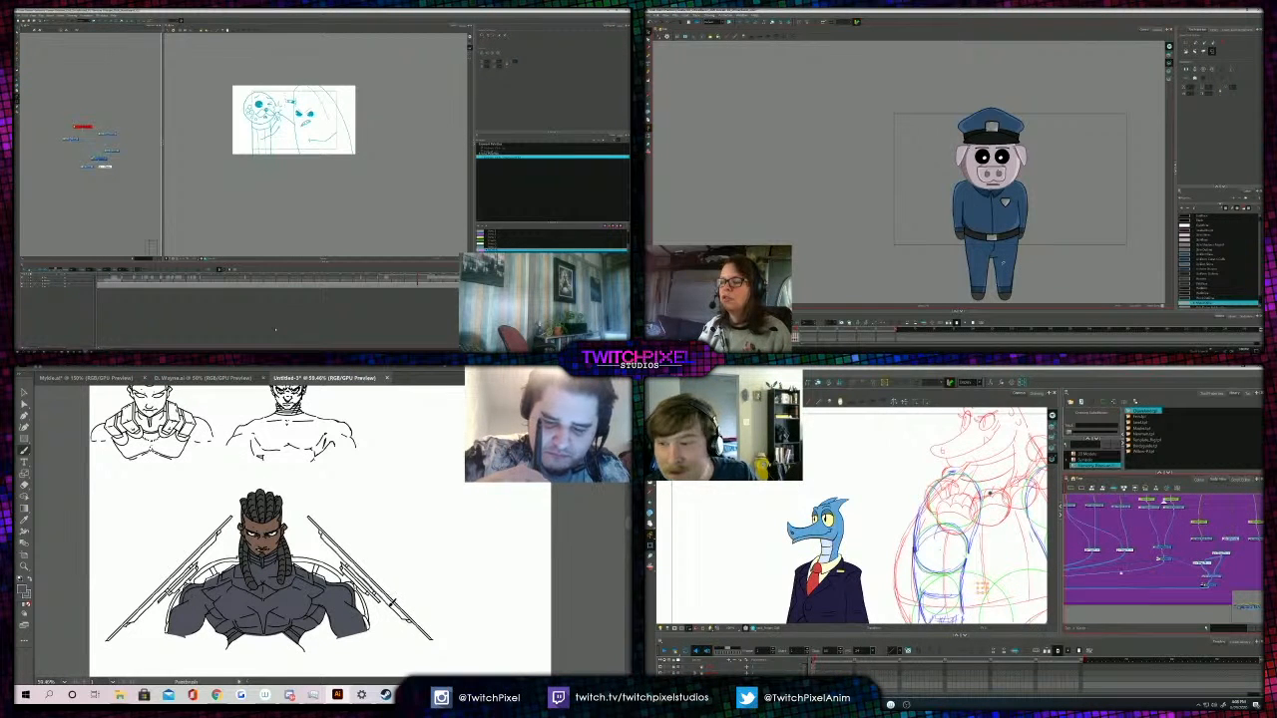
scroll(1237, 578, "up", 5)
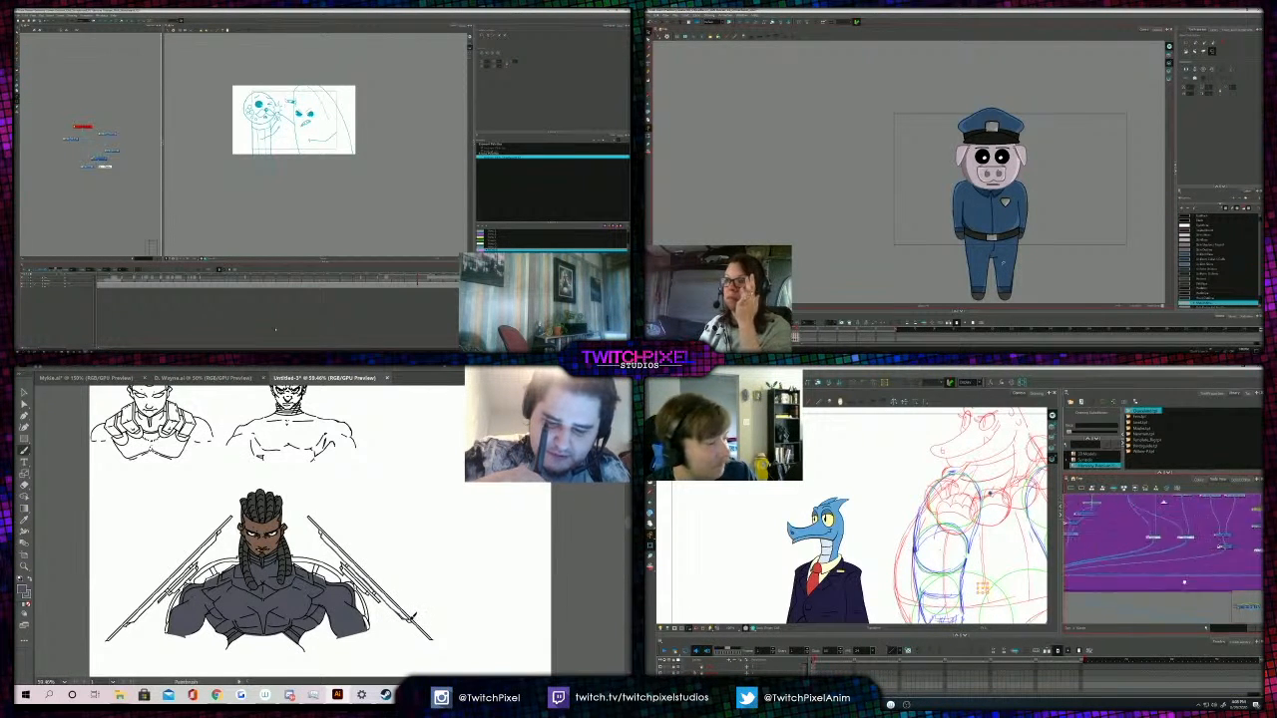
left_click_drag(322, 534, 401, 608)
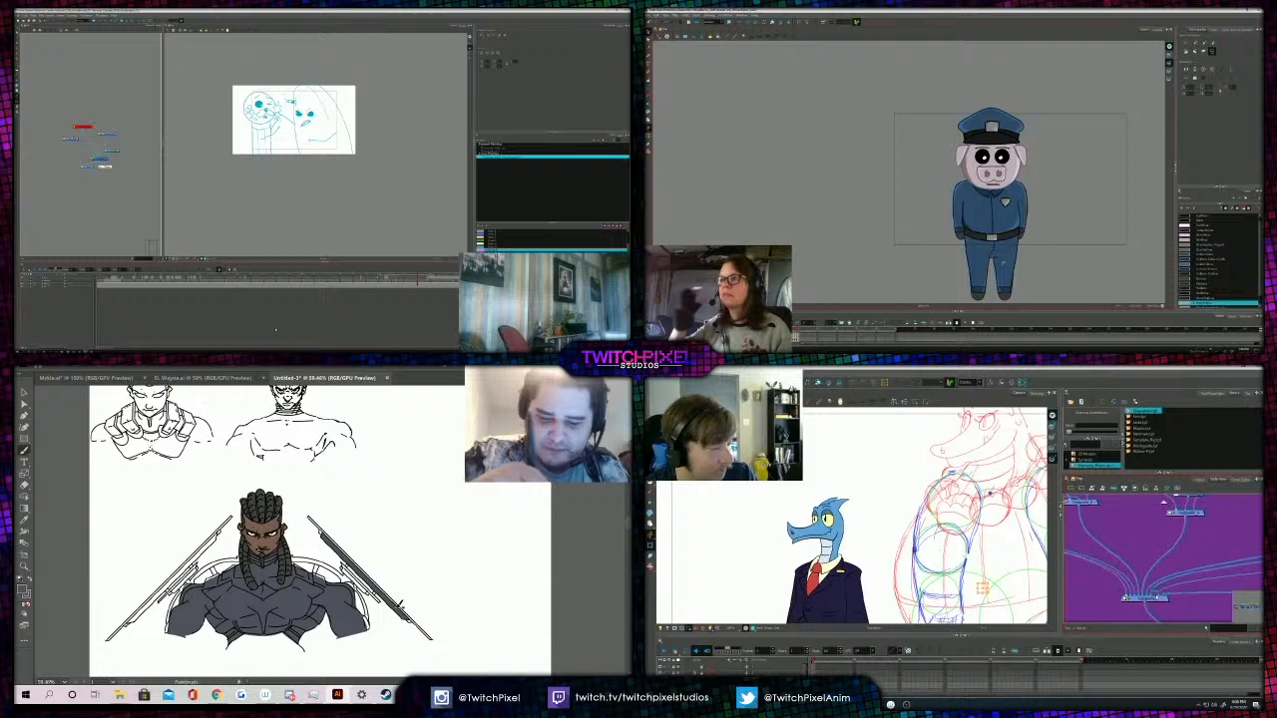
Shade the braided character's viewer-left shoulder blade dark grey, undoing the last two strokes along the way.
scroll(1153, 583, "down", 5)
mouse_move(1159, 573)
left_mouse_down()
mouse_move(1143, 615)
mouse_move(1160, 602)
mouse_move(1136, 576)
left_mouse_up()
scroll(1143, 615, "down", 3)
left_click(1167, 619)
left_click(1130, 593)
scroll(1121, 549, "up", 3)
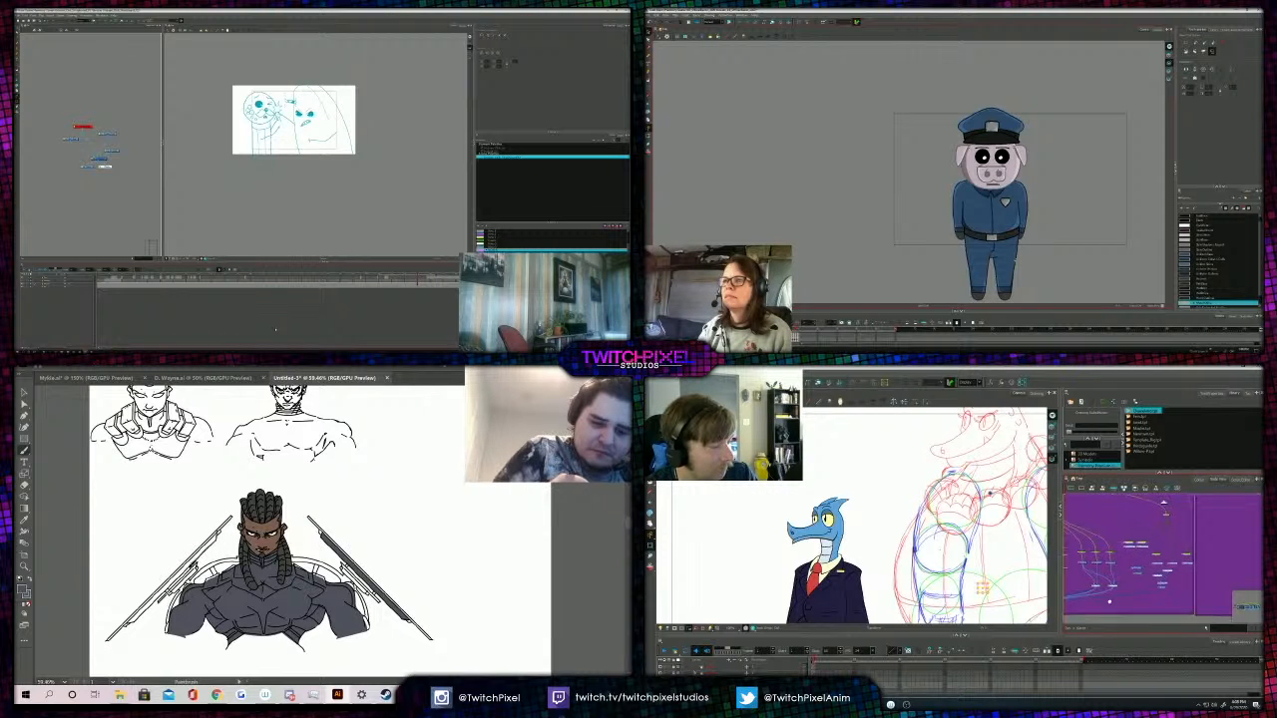
key("ctrl+z")
key("ctrl+z")
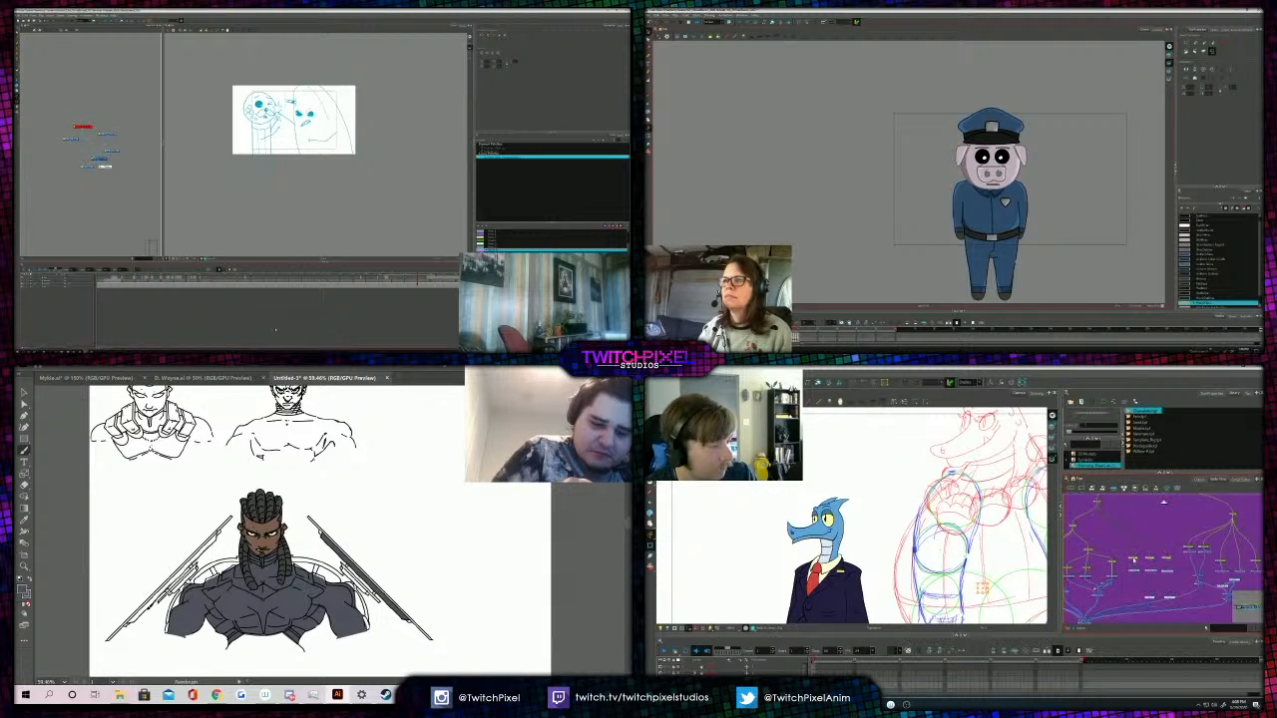
scroll(1219, 587, "up", 3)
left_click_drag(1219, 589, 1149, 594)
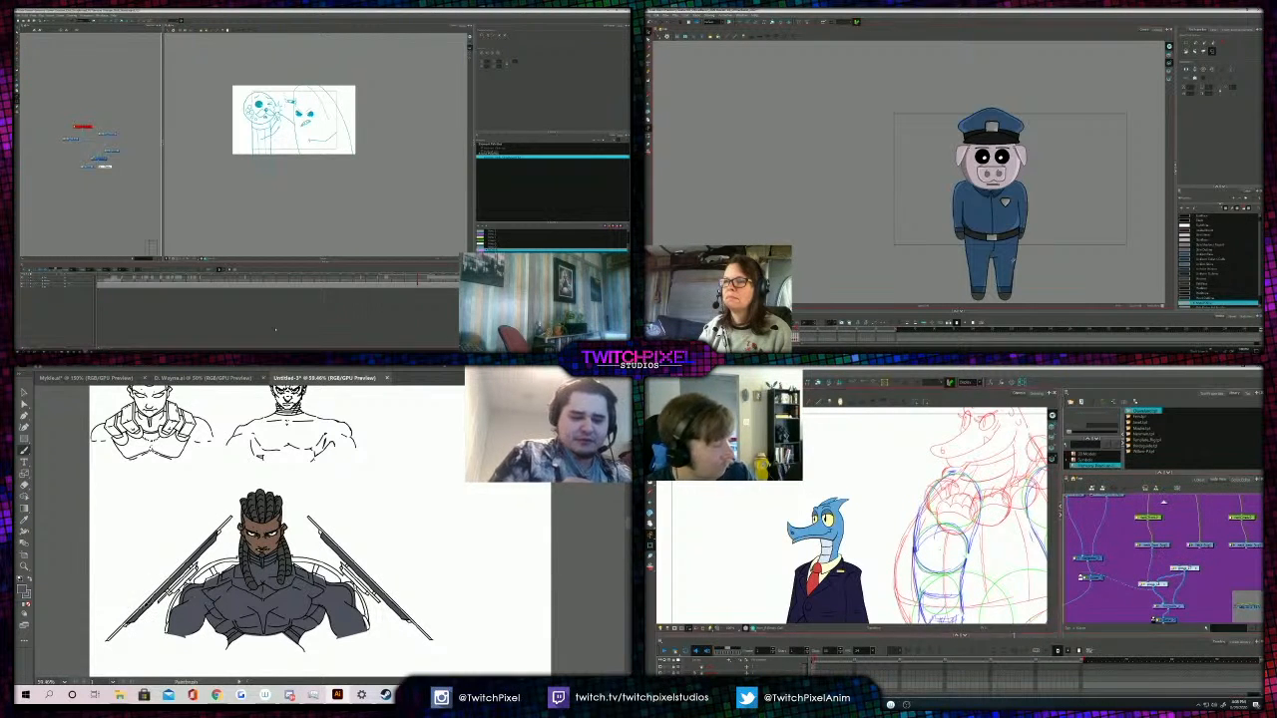
Locate the suited crocodile's node again and inspect the braided character as a whole and up close.
left_click(827, 555)
key("o")
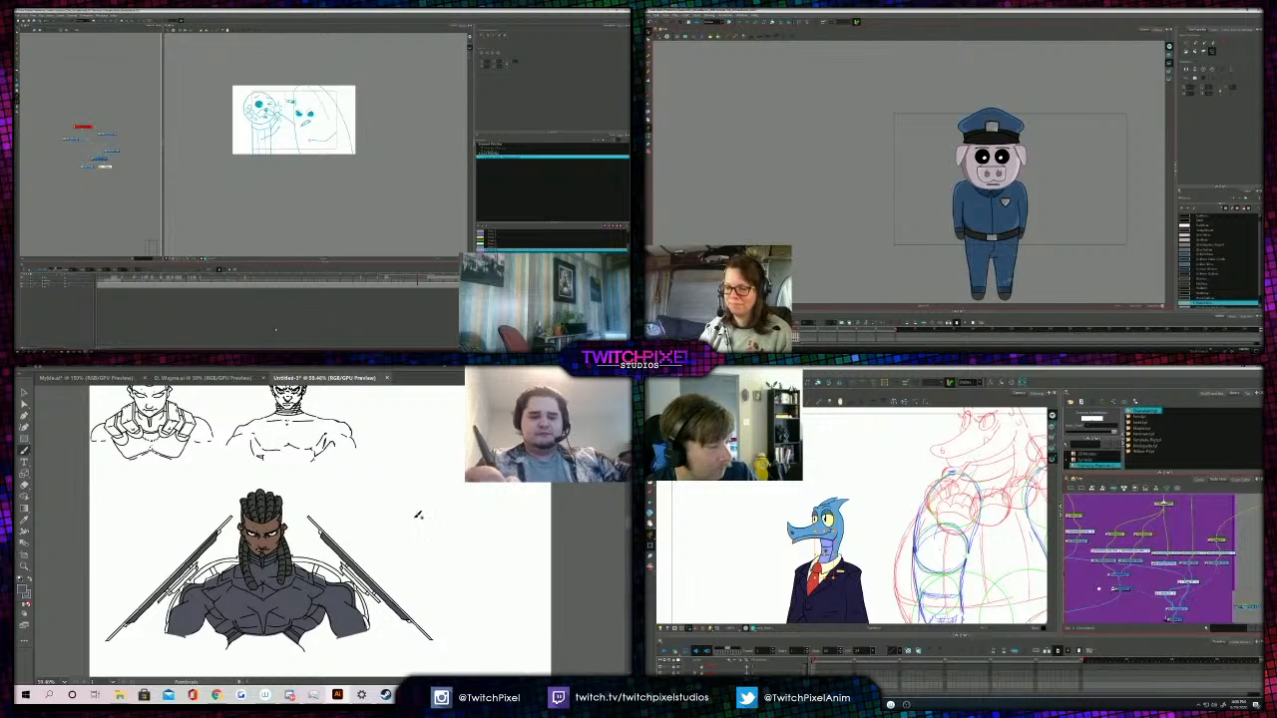
scroll(1101, 585, "down", 2)
key("z")
left_click(328, 569, "alt")
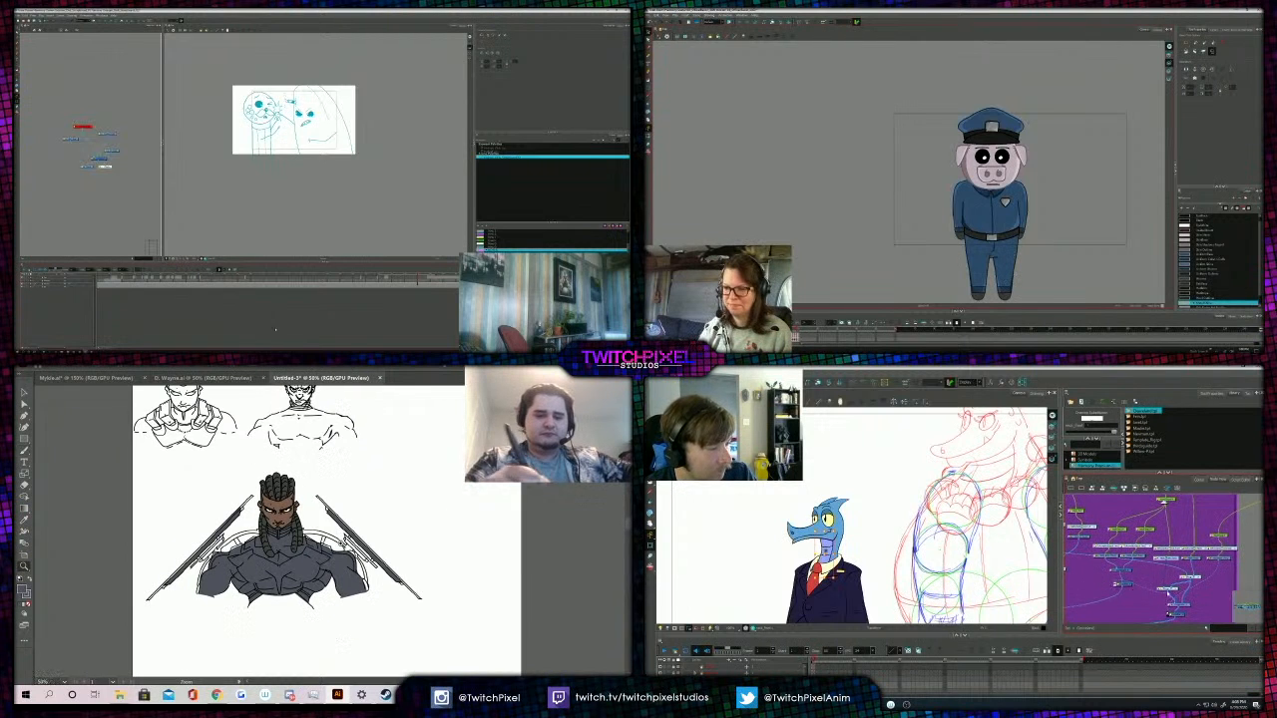
left_click(326, 528)
left_click(321, 535)
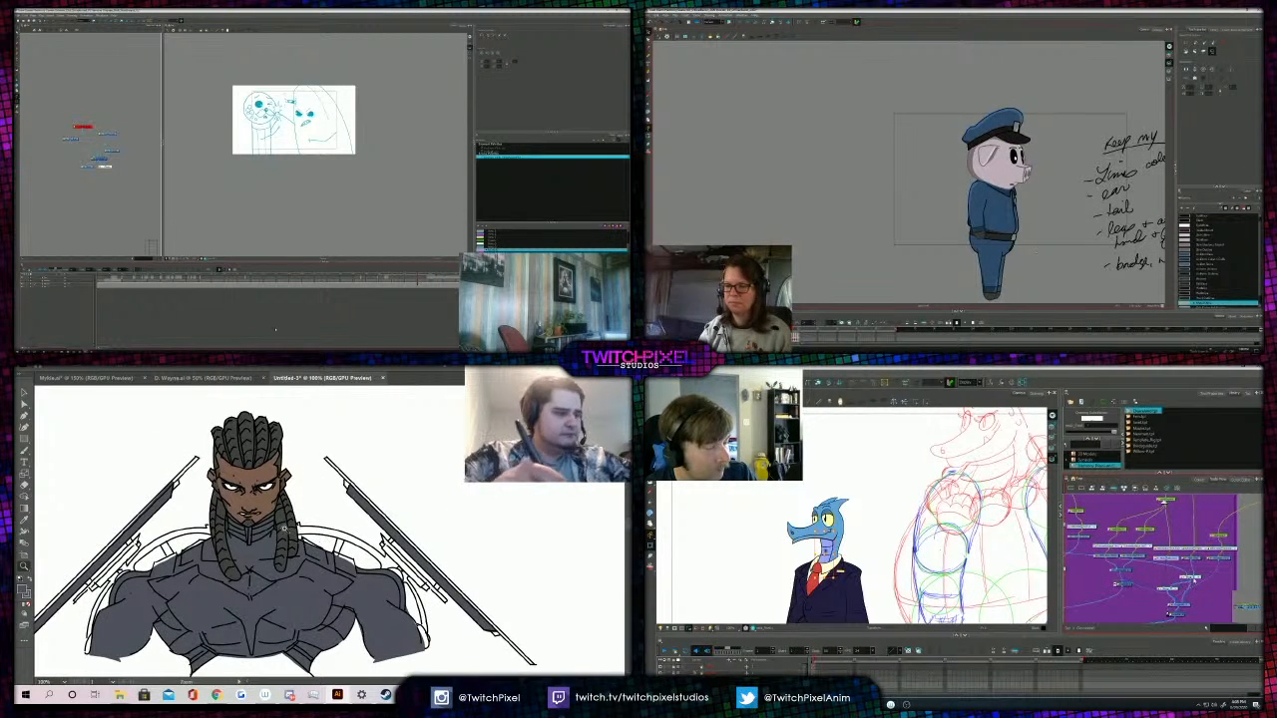
key("b")
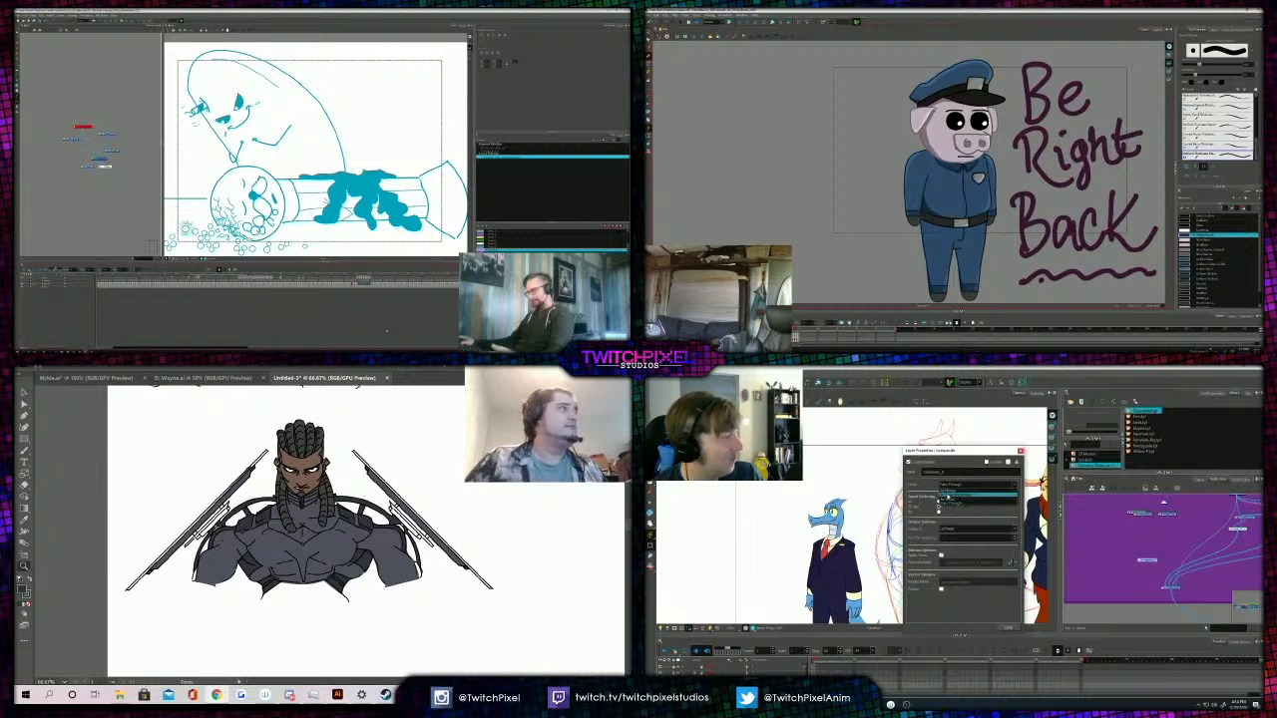
Change the composite's mode in its layer properties and reposition its node in the network.
left_click(952, 495)
left_click(1019, 451)
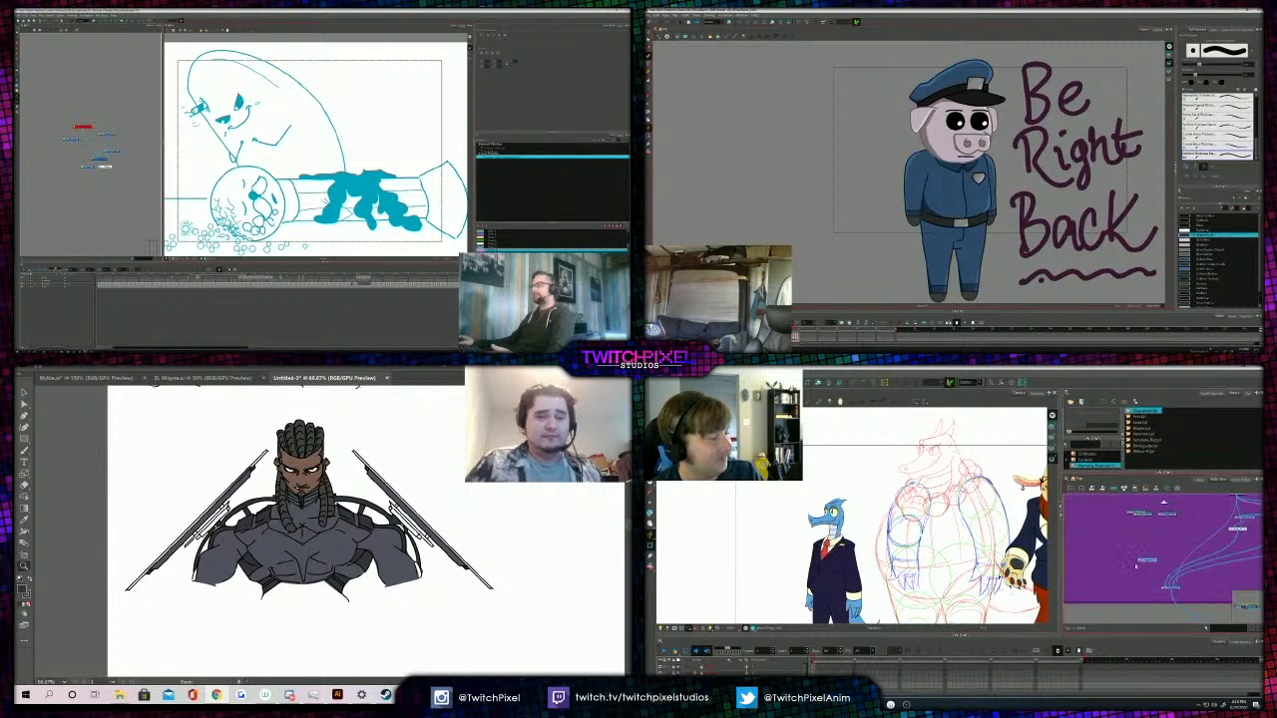
left_click_drag(1153, 560, 1167, 586)
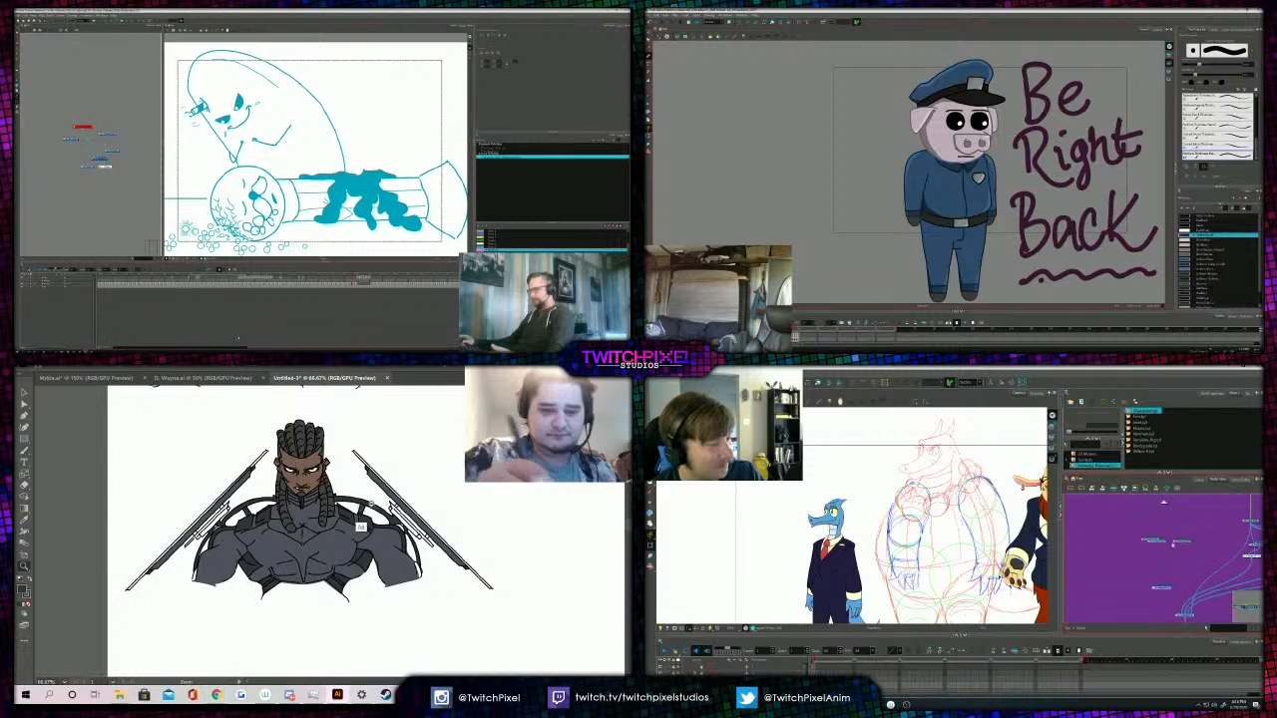
Open the Stan2 file from the Desktop and view its red-haired characters at a smaller scale.
left_click(361, 490, "alt")
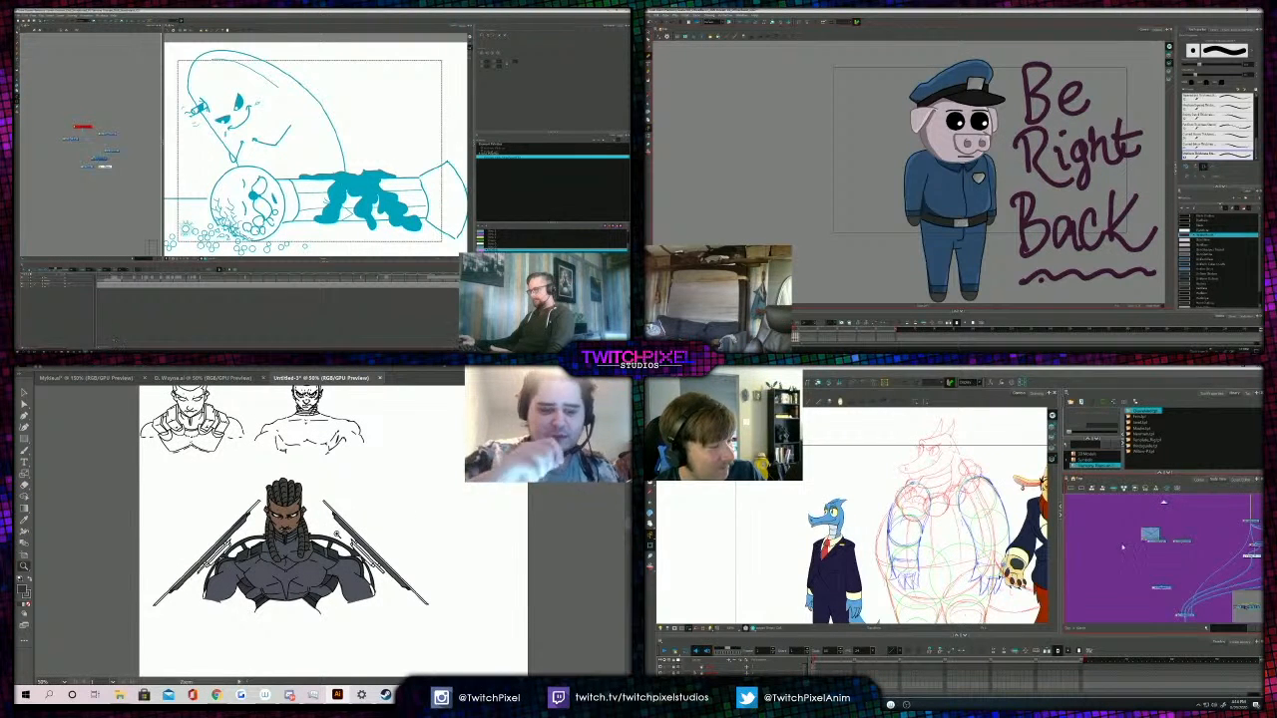
left_click(64, 368)
left_click(77, 394)
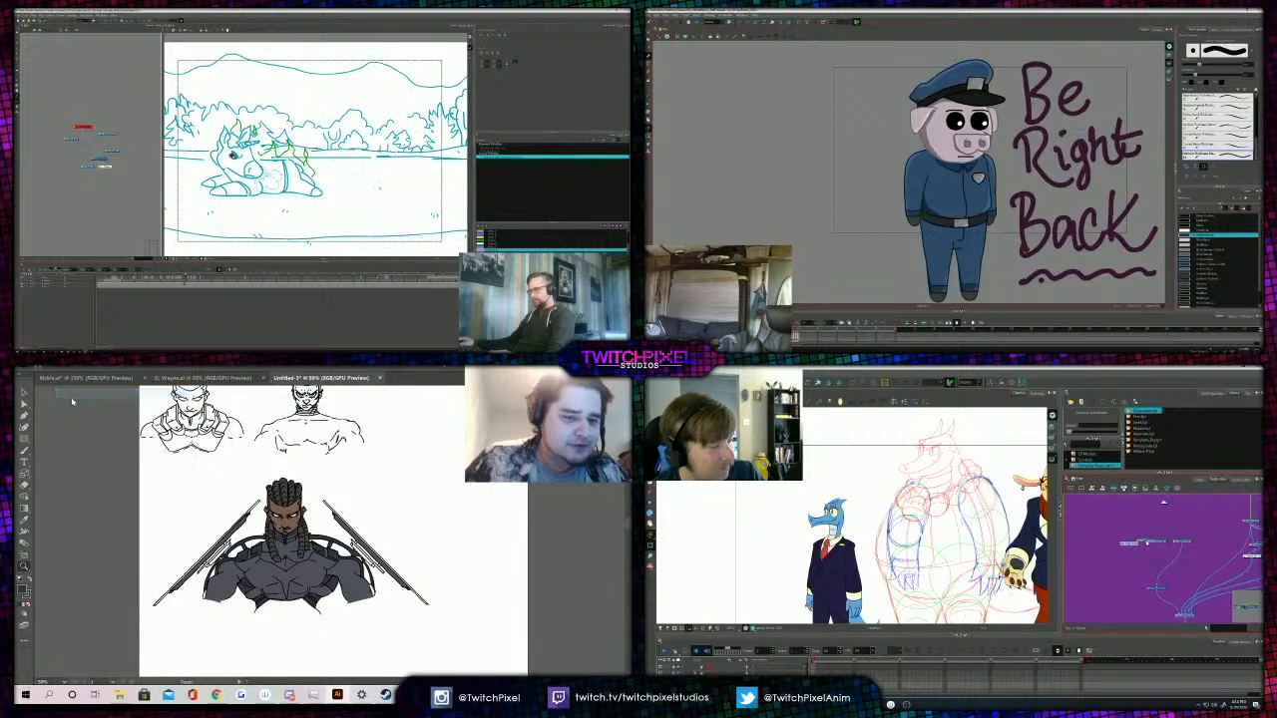
scroll(148, 462, "down", 5)
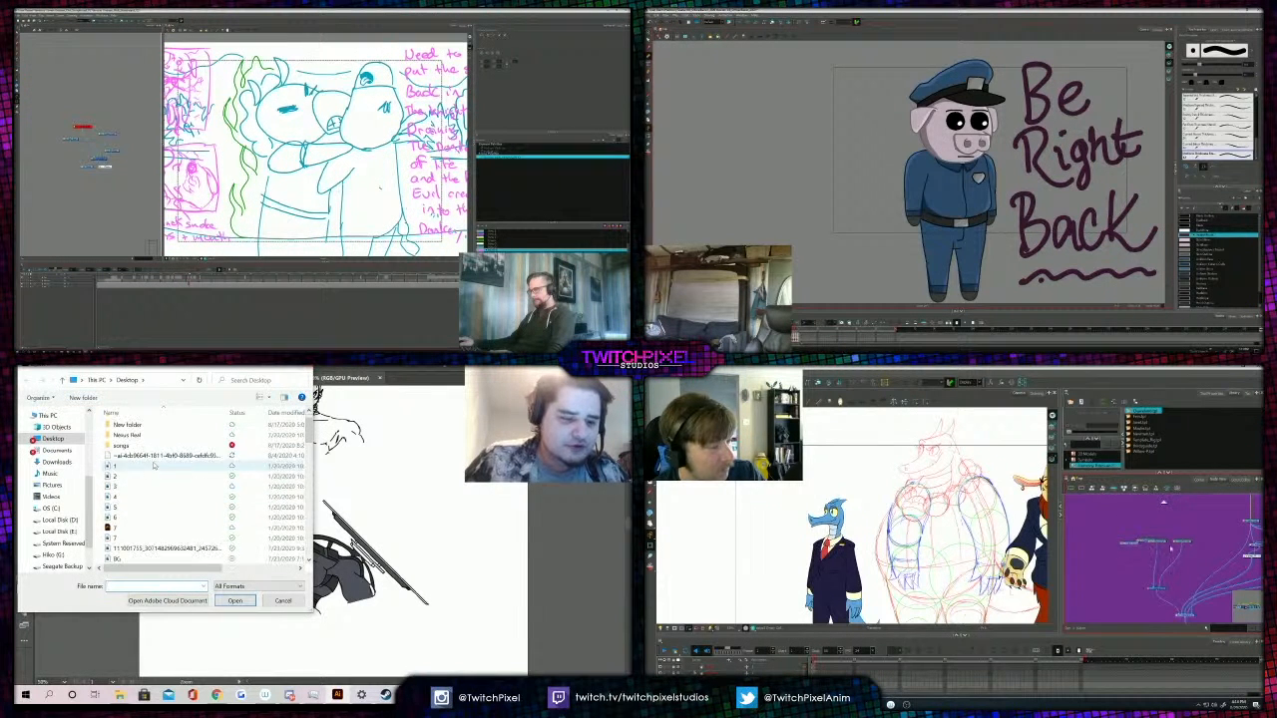
scroll(148, 462, "down", 10)
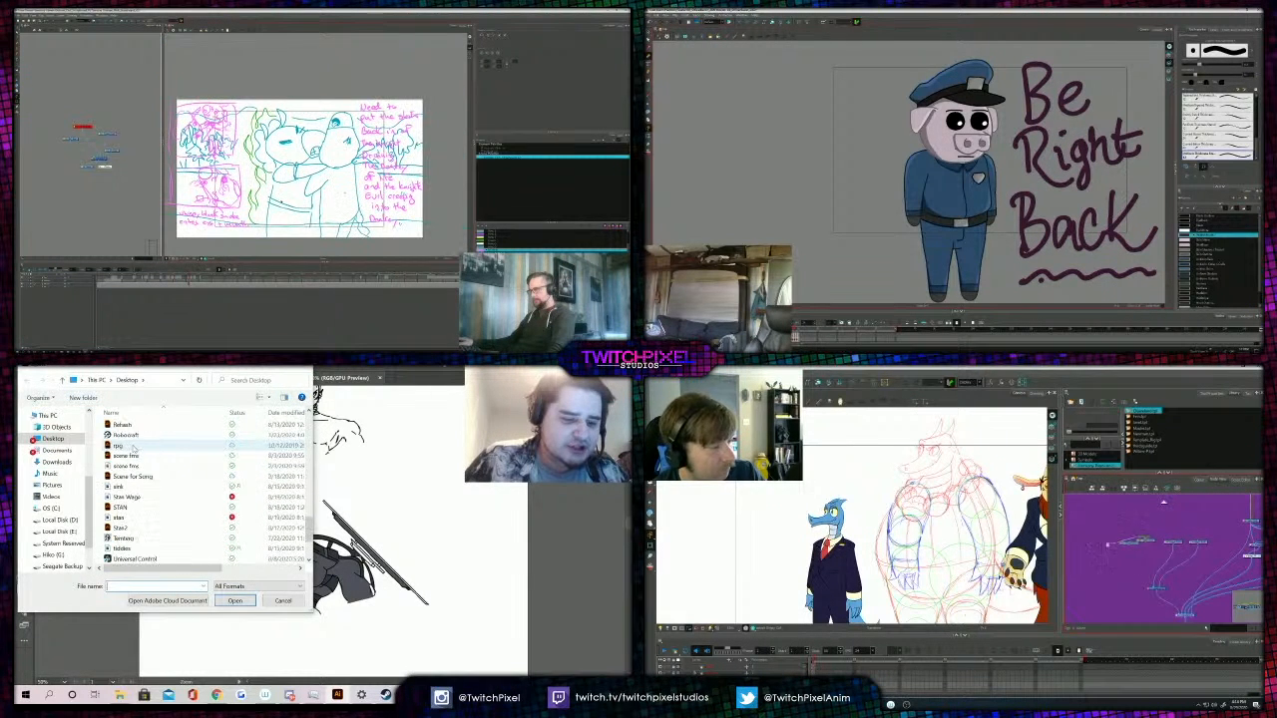
left_click(120, 495)
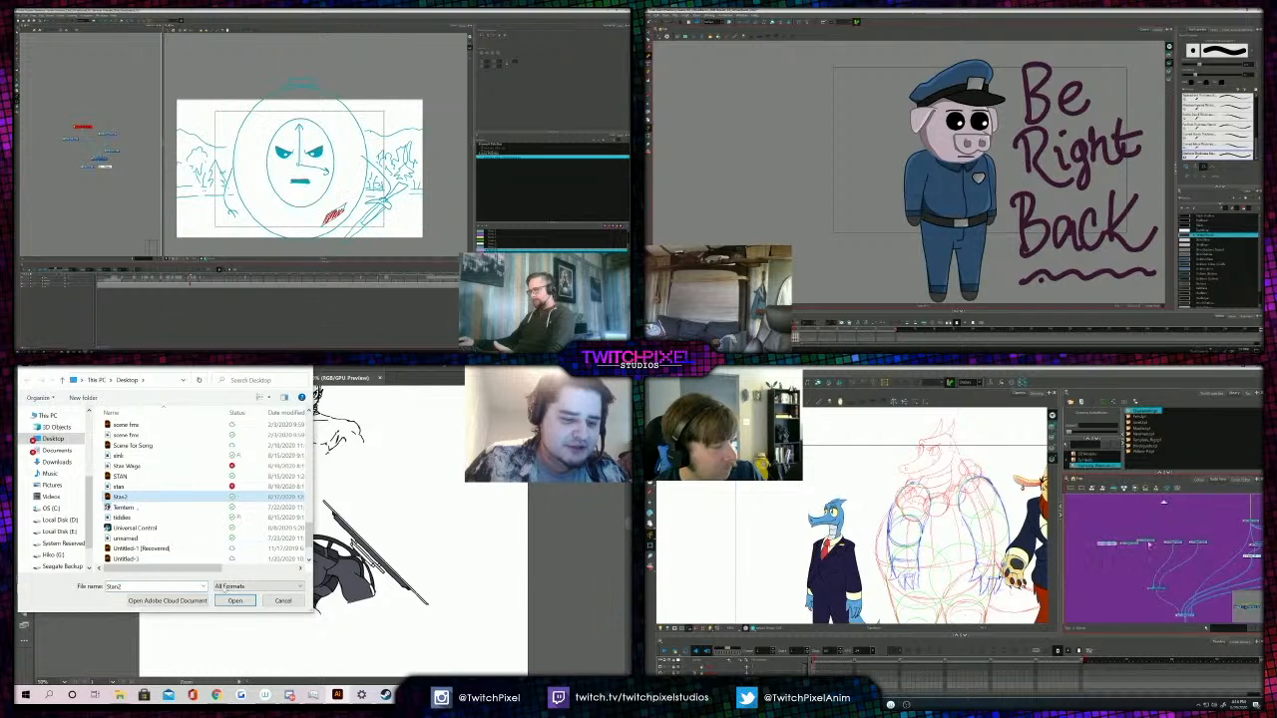
left_click(235, 601)
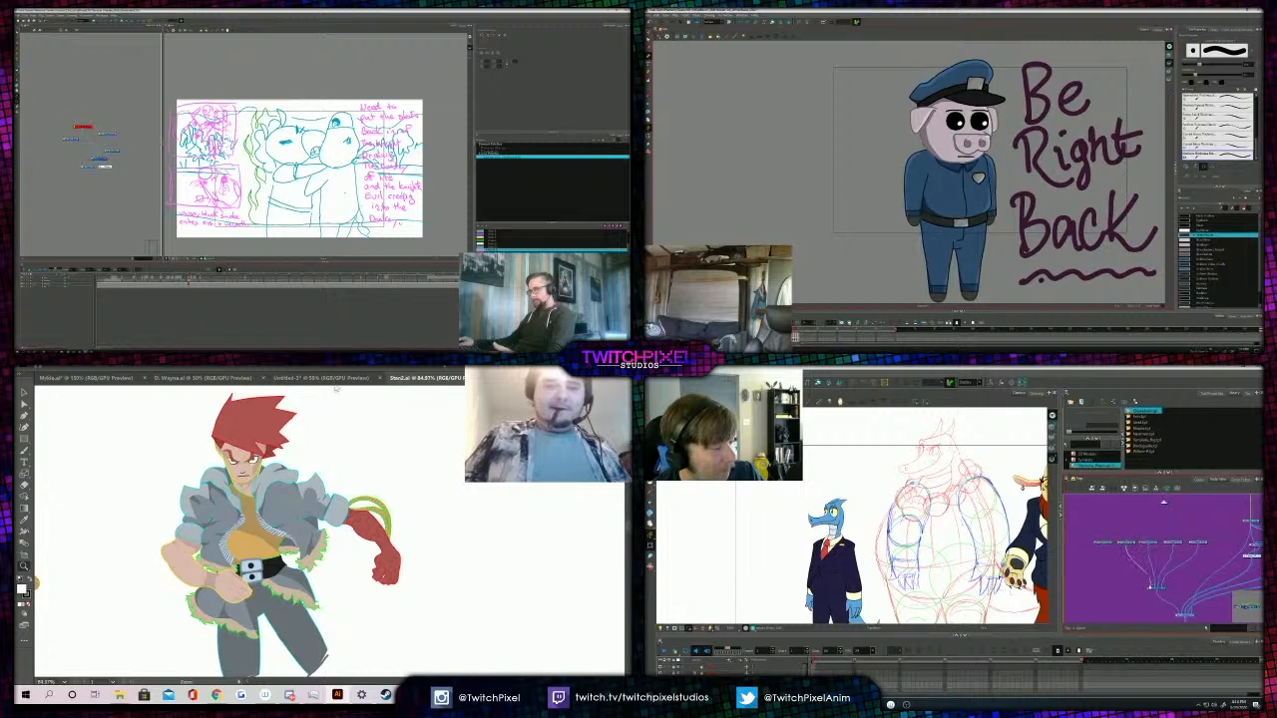
left_click(366, 449, "alt")
left_click(311, 564, "alt")
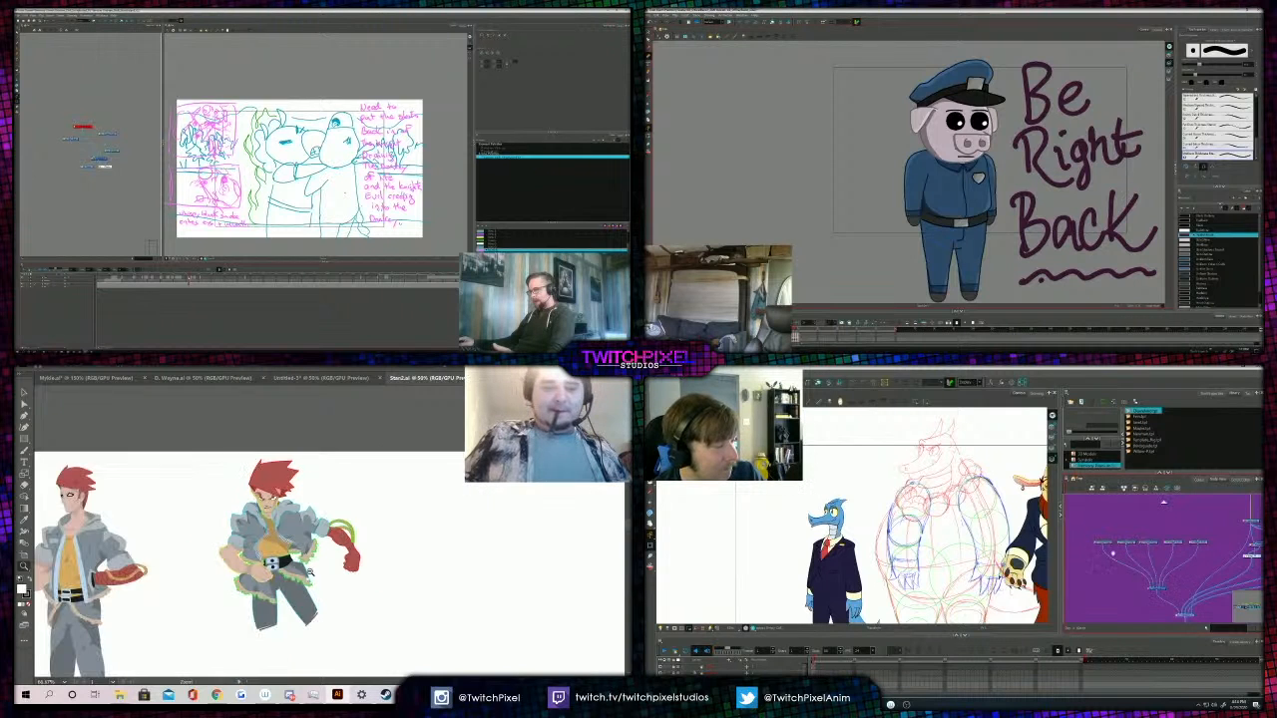
Return to the Untitled-3 document and select the braided character together with the line drawings above it.
left_click(341, 378)
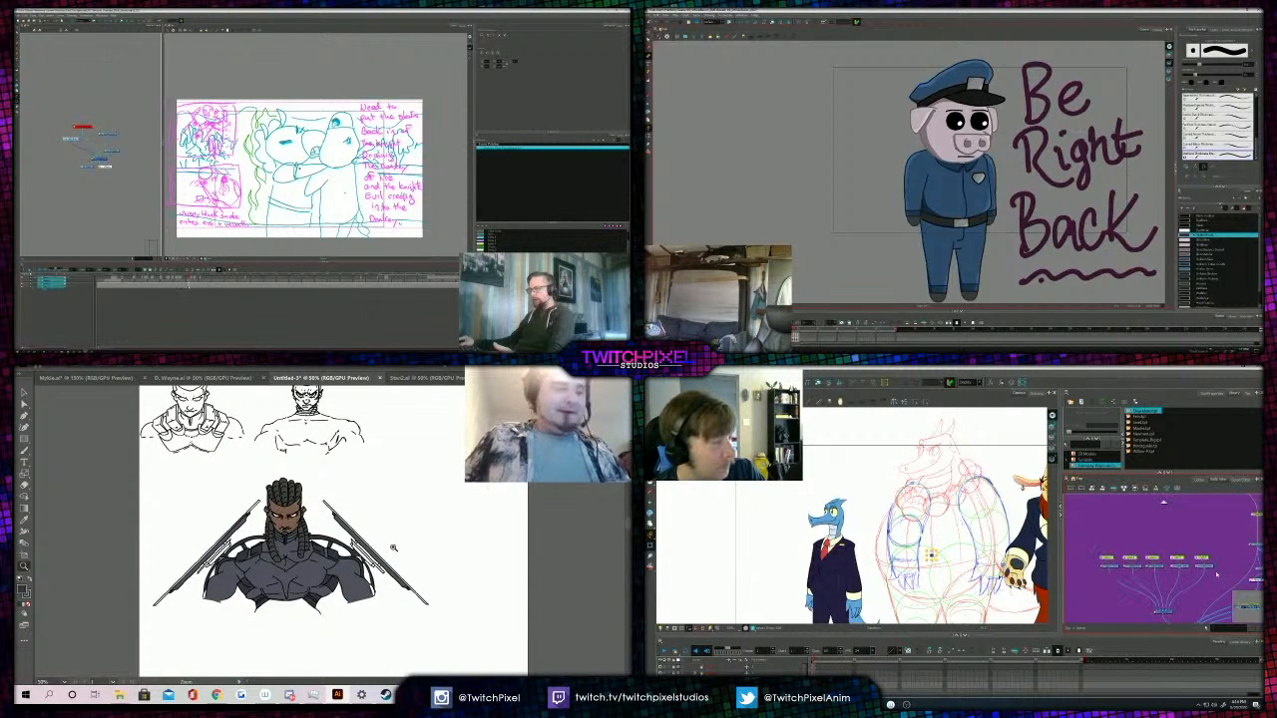
key("v")
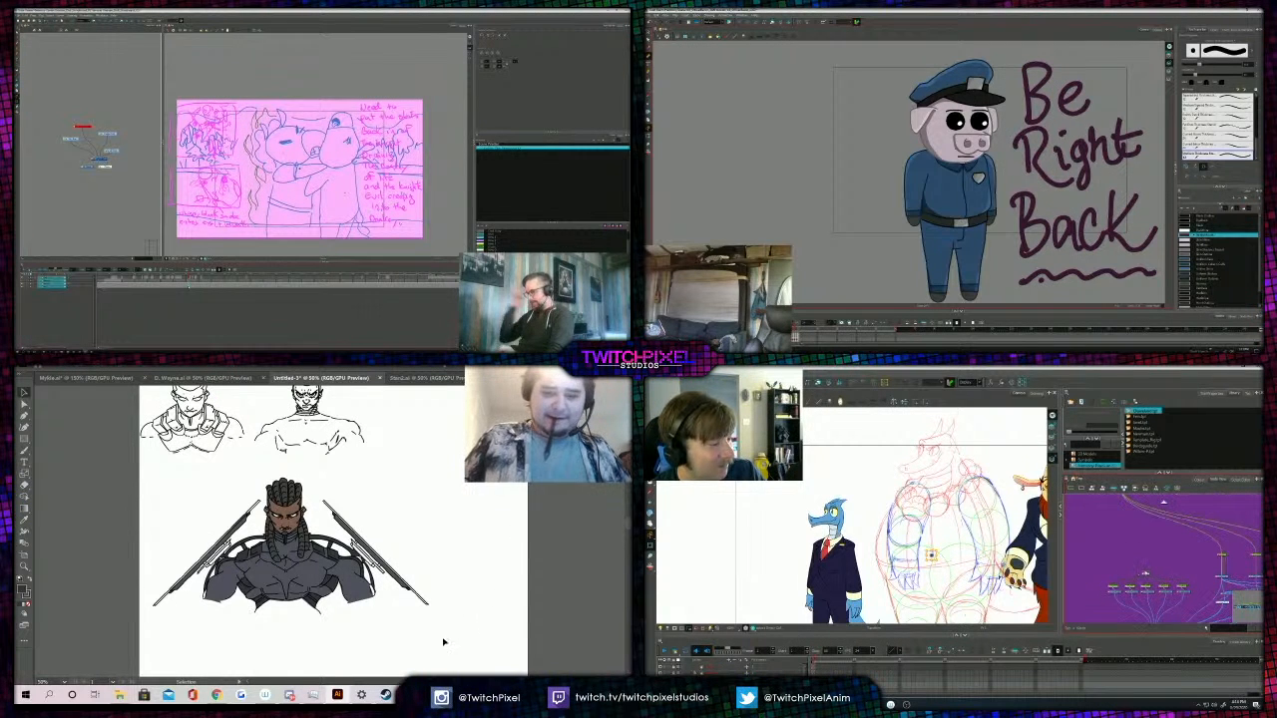
left_click_drag(143, 556, 163, 532)
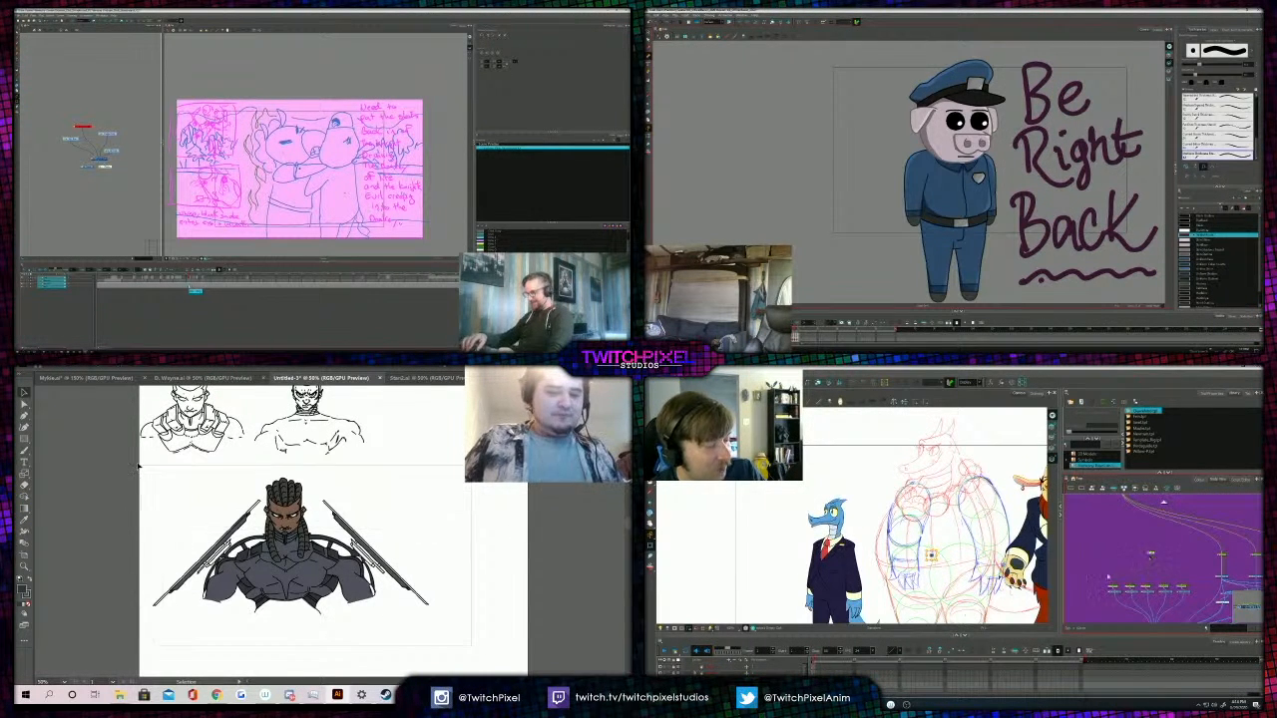
left_click_drag(138, 466, 337, 496)
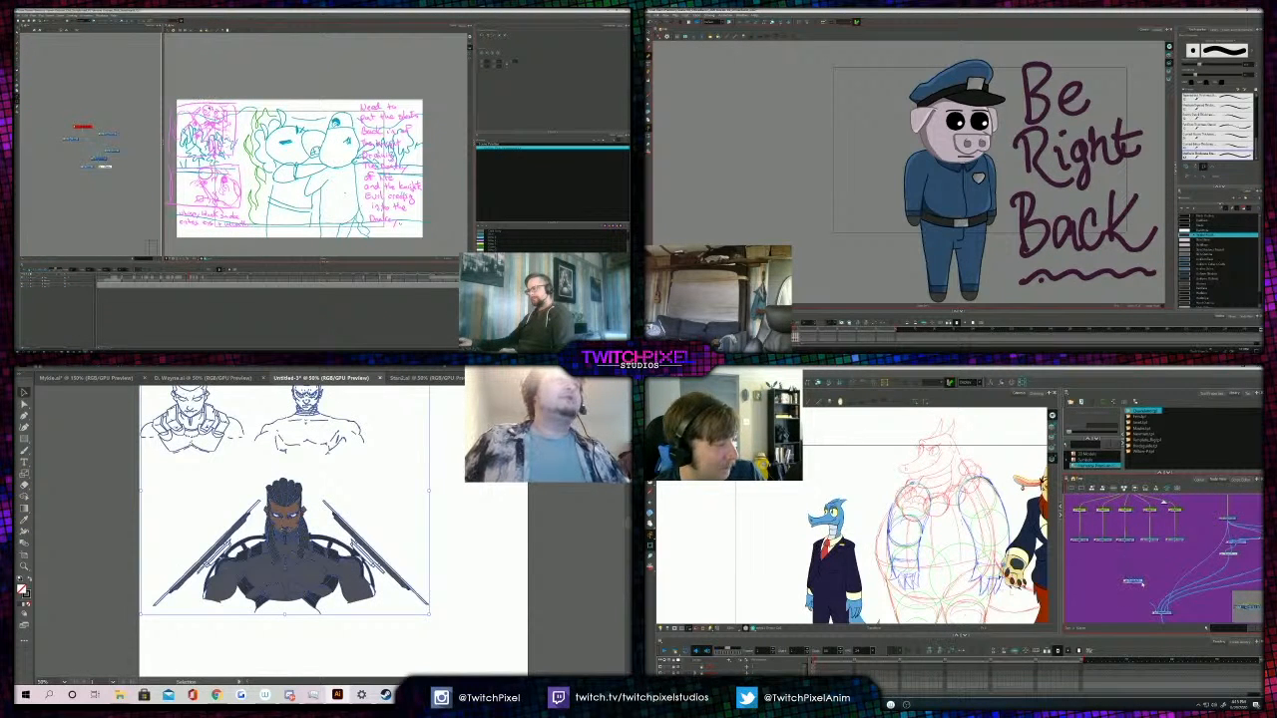
left_click(210, 107)
Try to paste the braided character artwork into the Stan2 document, declining to unlock and show its locked or hidden layers.
left_click(425, 380)
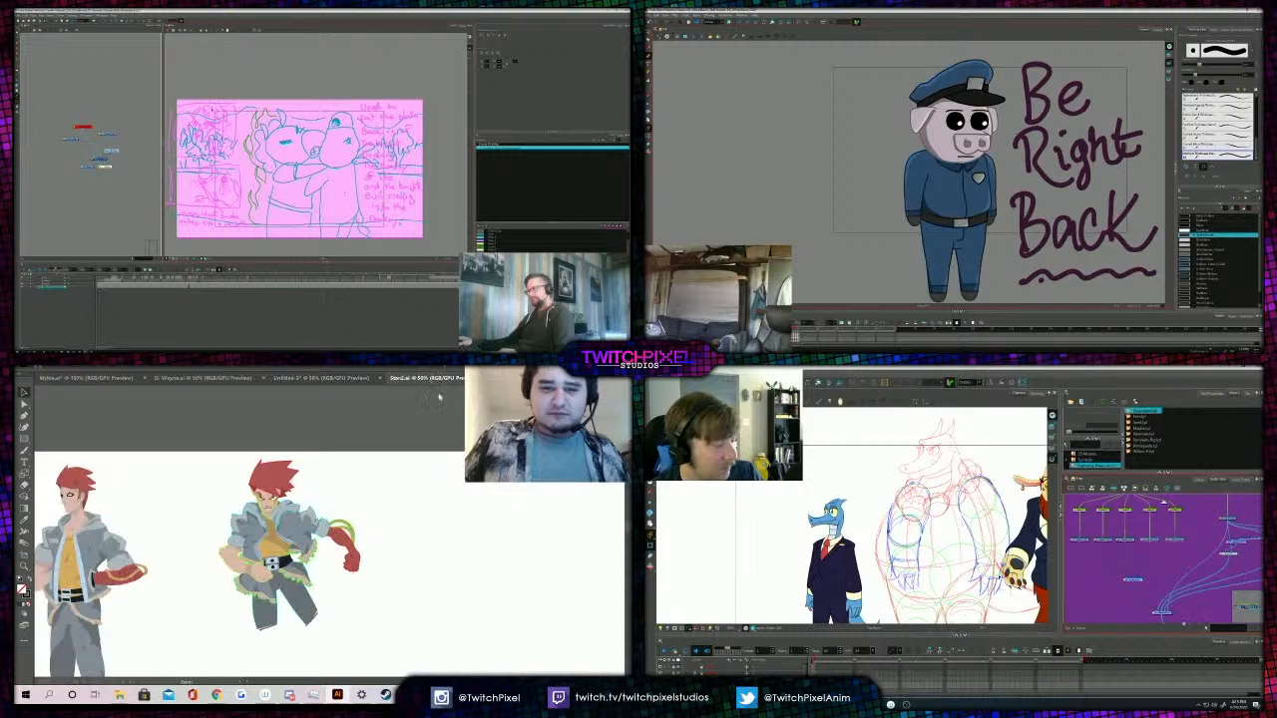
key("ctrl+minus")
key("ctrl+minus")
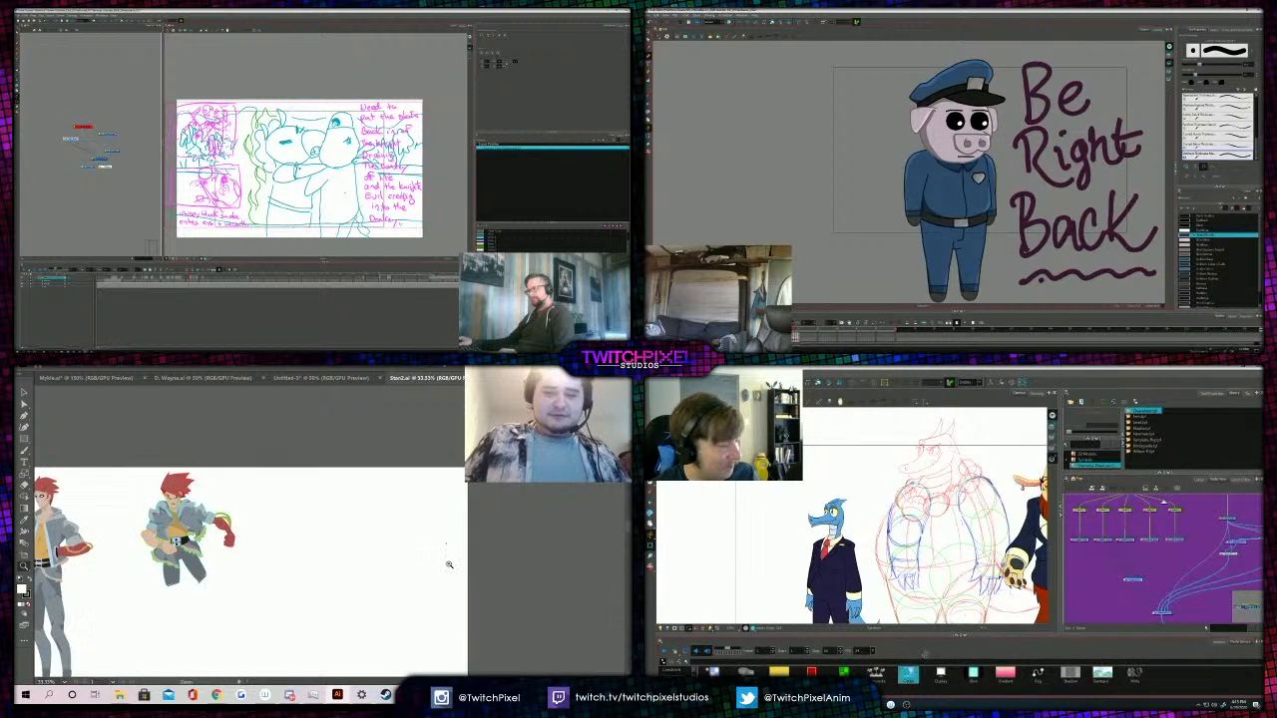
key("ctrl+v")
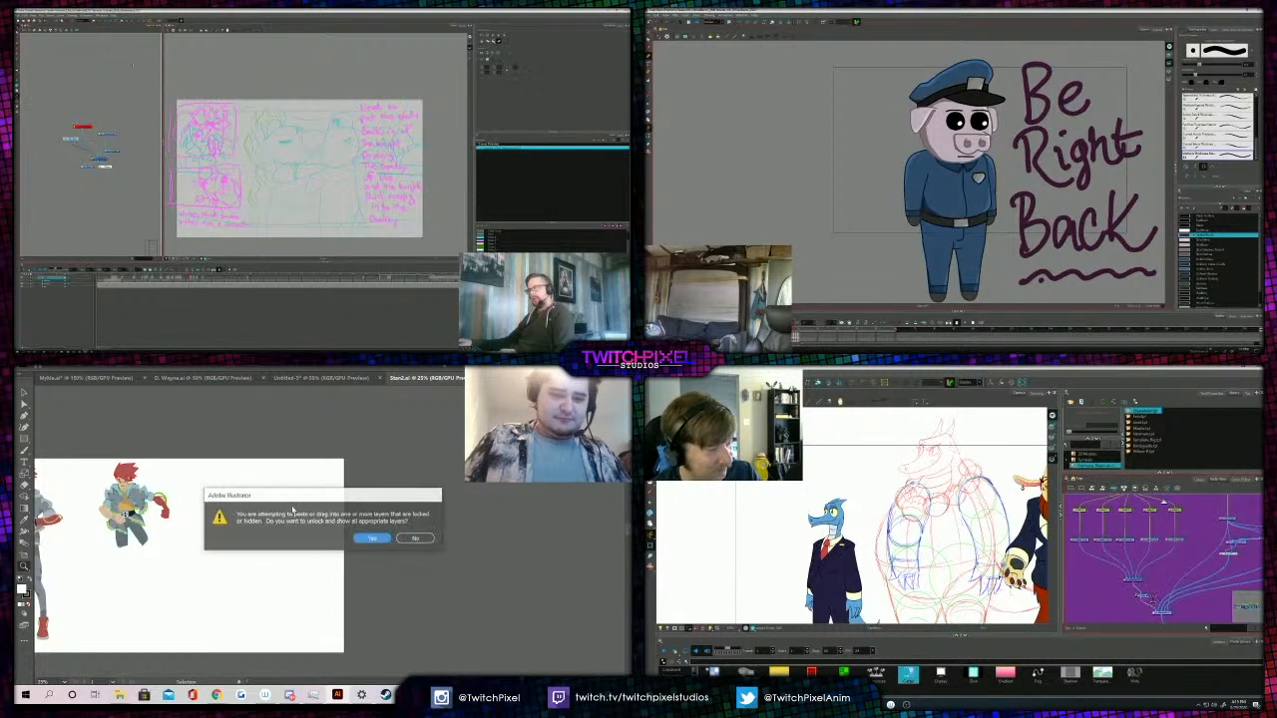
left_click(420, 542)
left_click_drag(1105, 590, 1130, 605)
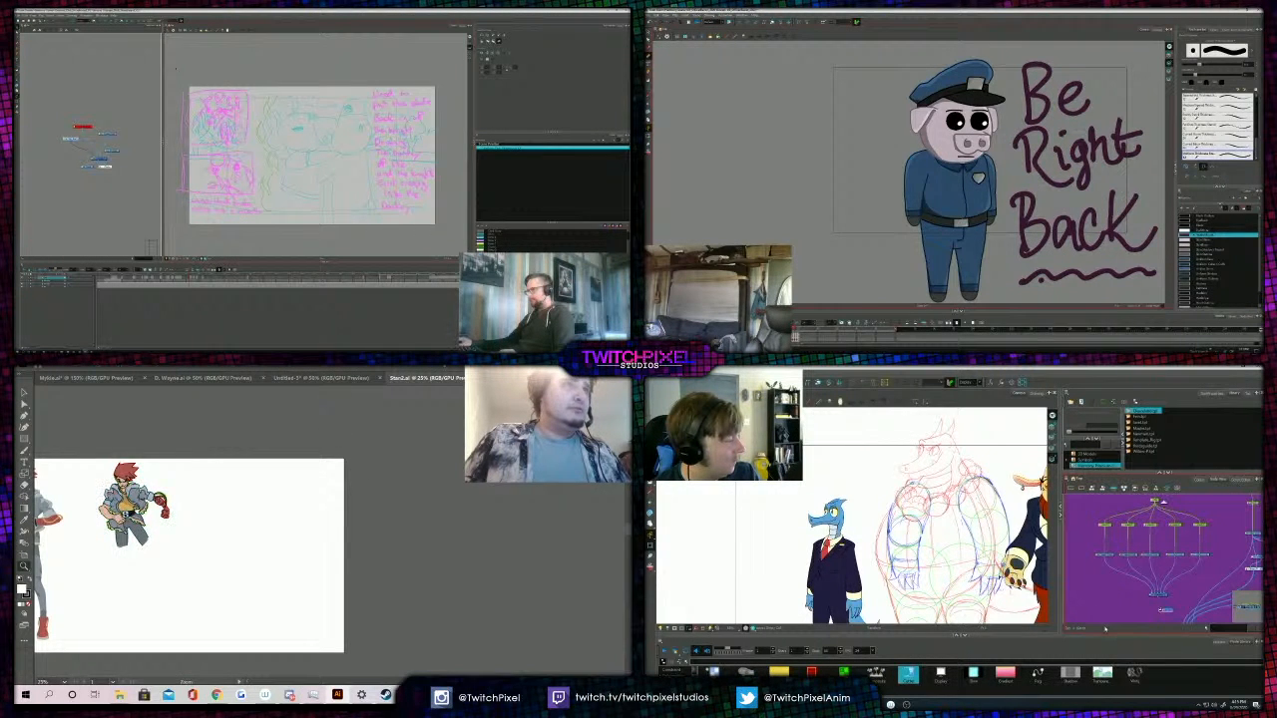
Paste the braided character's line drawings into Stan2 and pick the character's body, face and hair colour fills in Untitled-3.
key("ctrl+v")
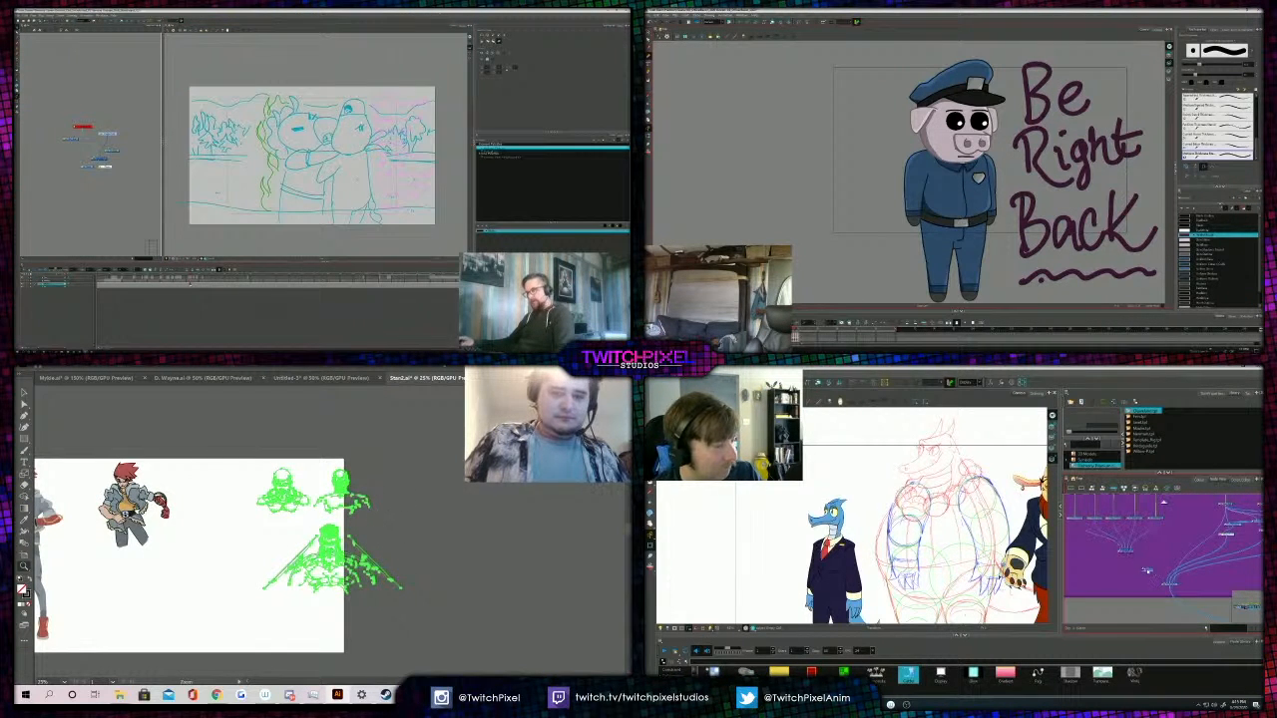
left_click(317, 378)
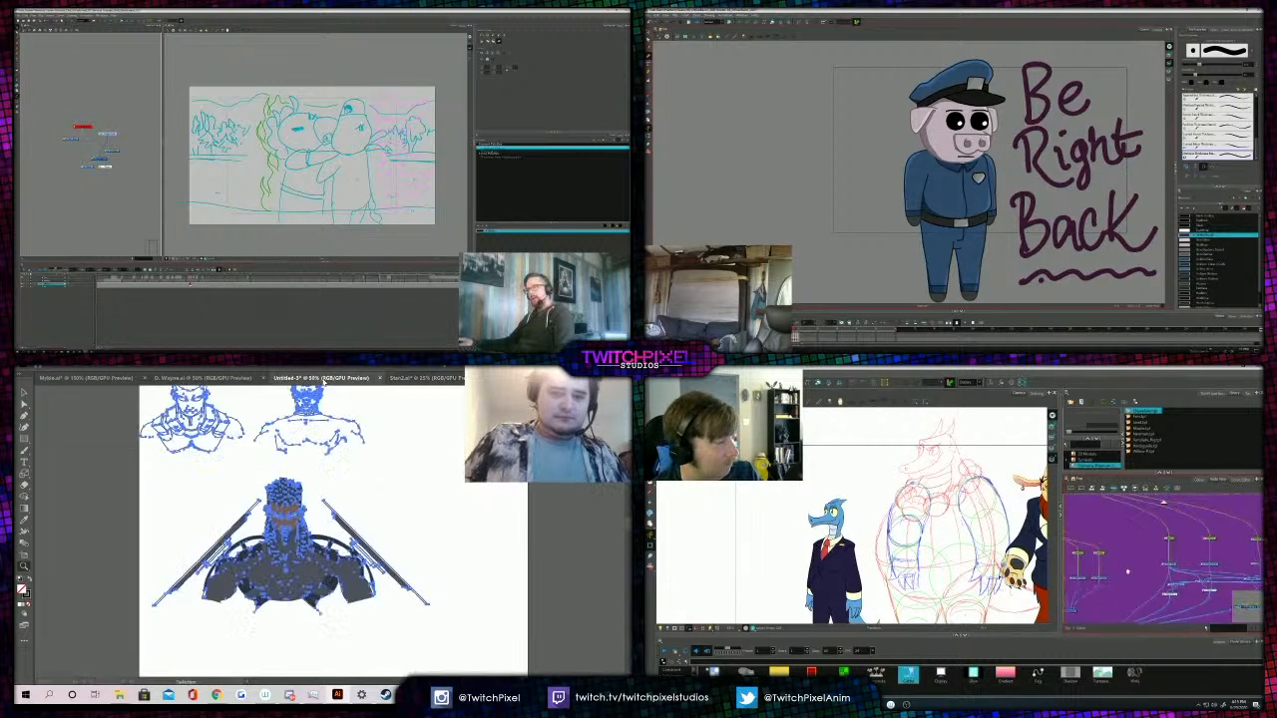
left_click(340, 490)
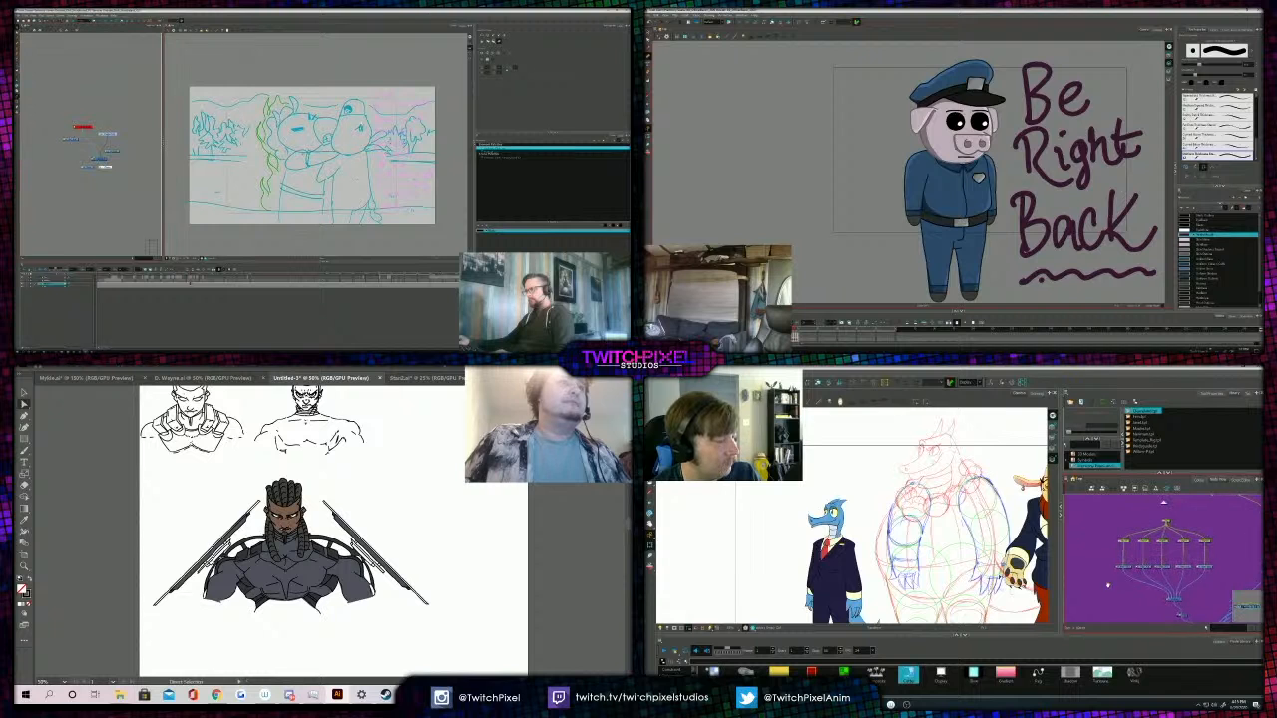
left_click(332, 562)
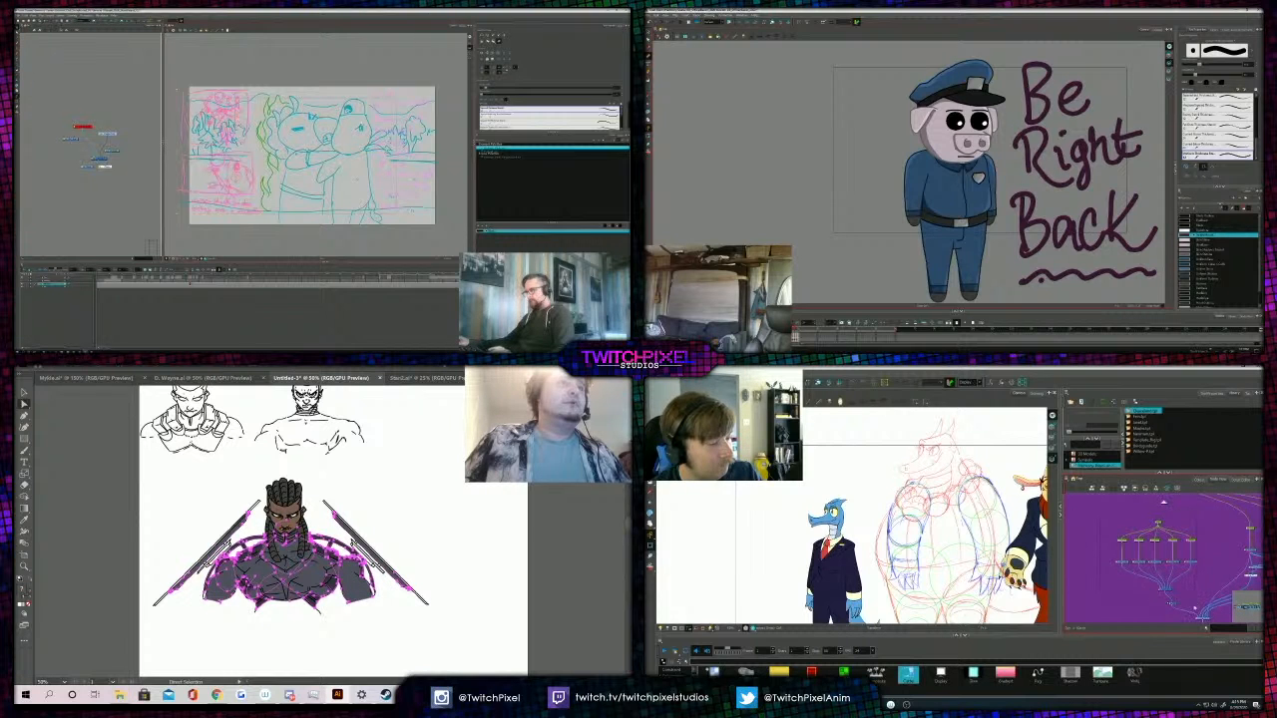
left_click(1172, 604)
left_click(1160, 607)
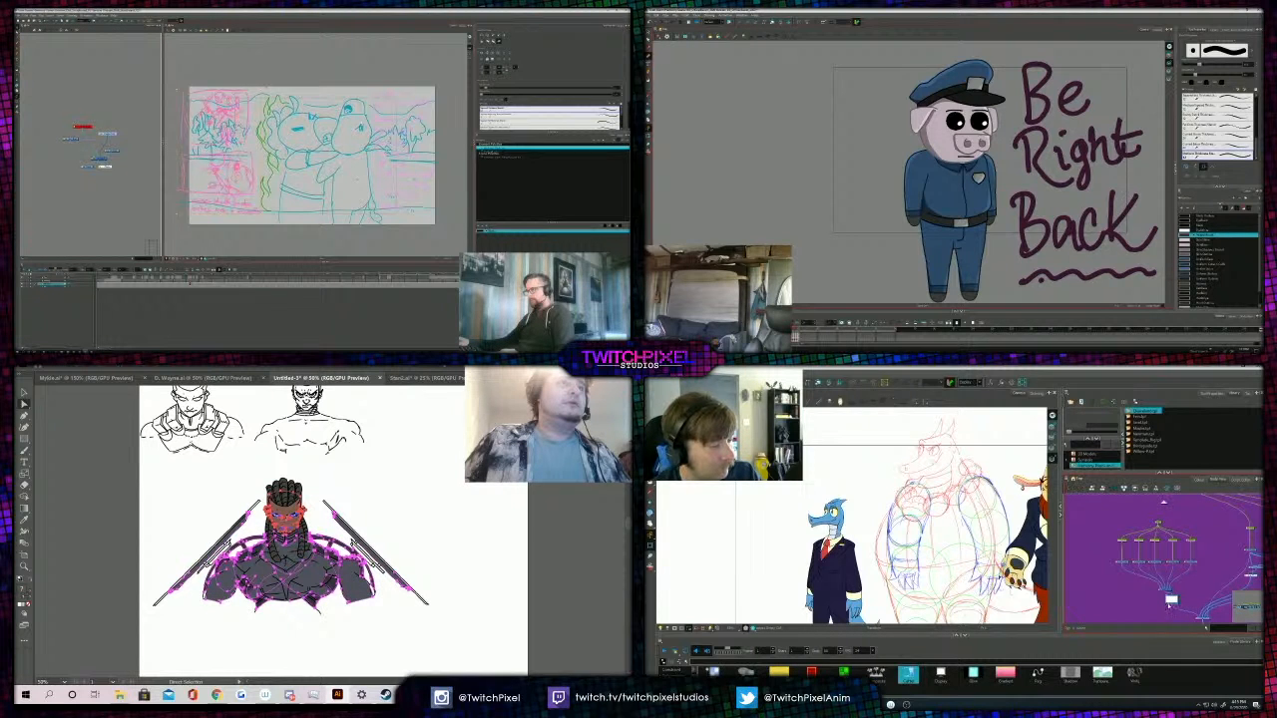
left_click(288, 492, "shift")
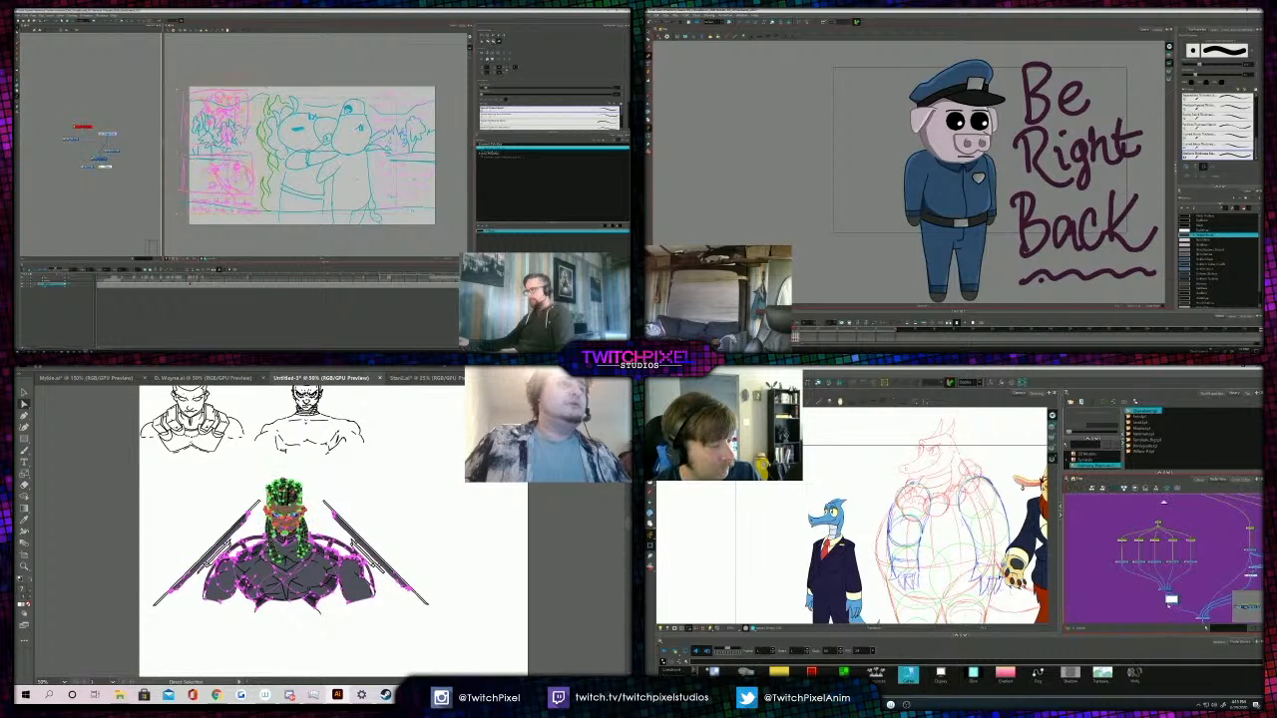
left_click(419, 378)
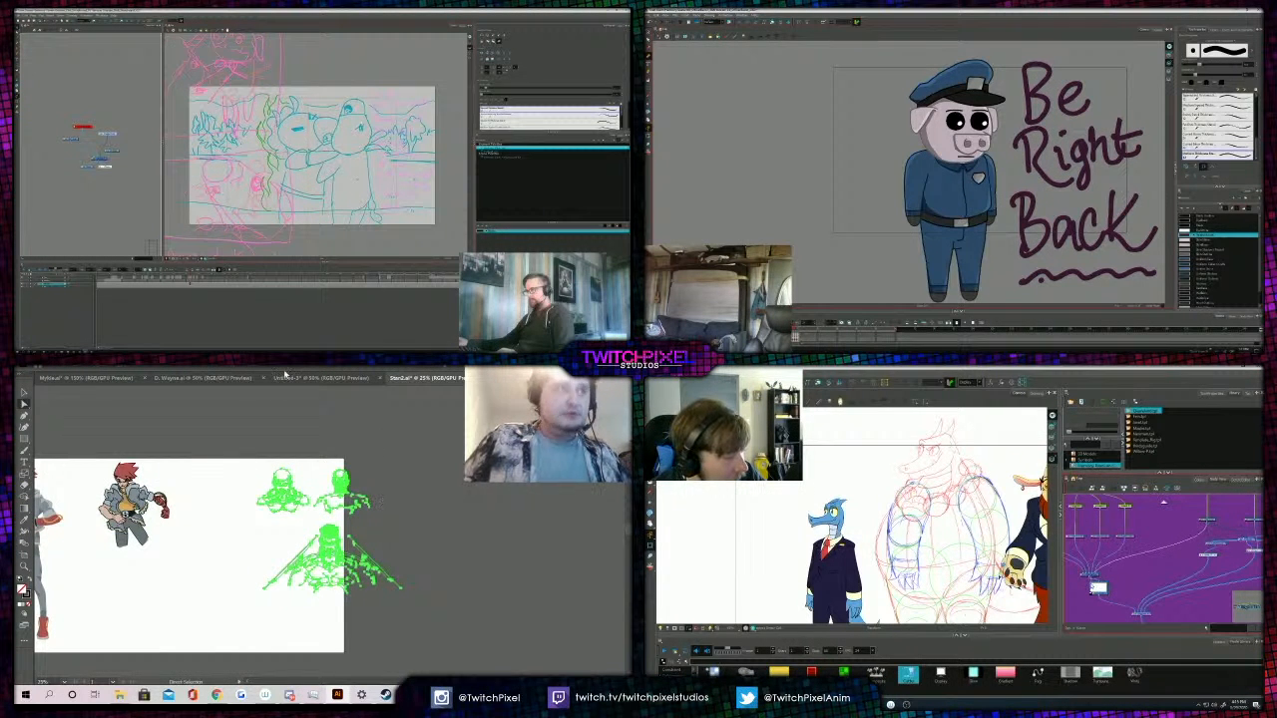
Try to paste the braided character's colour fills into the Stan2 document, undoing the attempts.
mouse_move(1098, 595)
left_mouse_down()
mouse_move(1161, 581)
mouse_move(1201, 601)
left_mouse_up()
scroll(1133, 595, "down", 2)
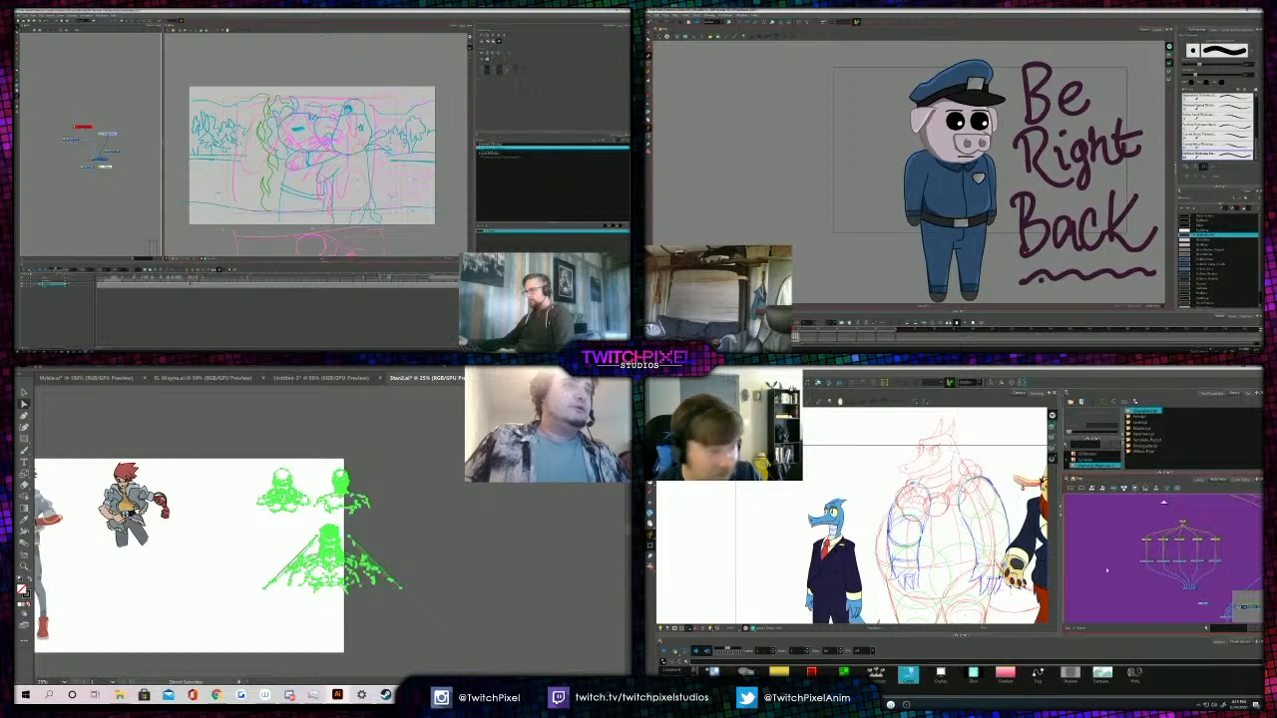
scroll(376, 176, "down", 2)
left_click(328, 528)
type("L")
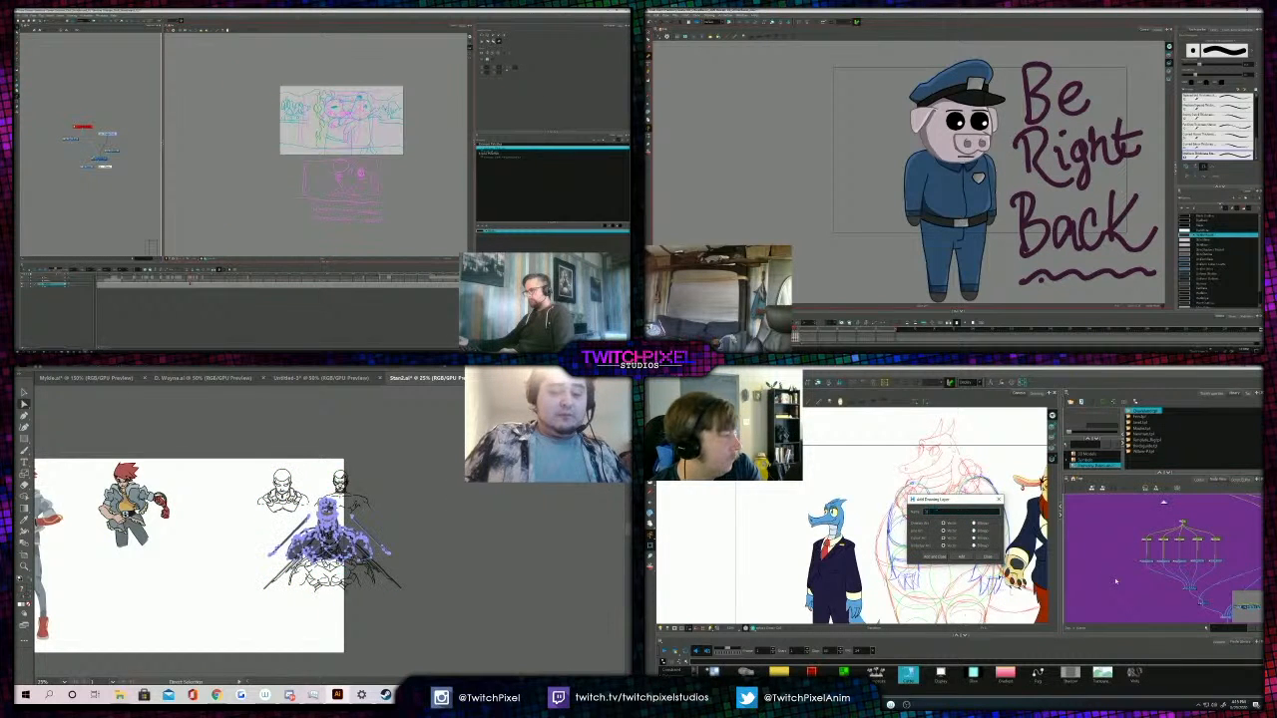
key("ctrl+z")
key("ctrl+z")
key("alt+b")
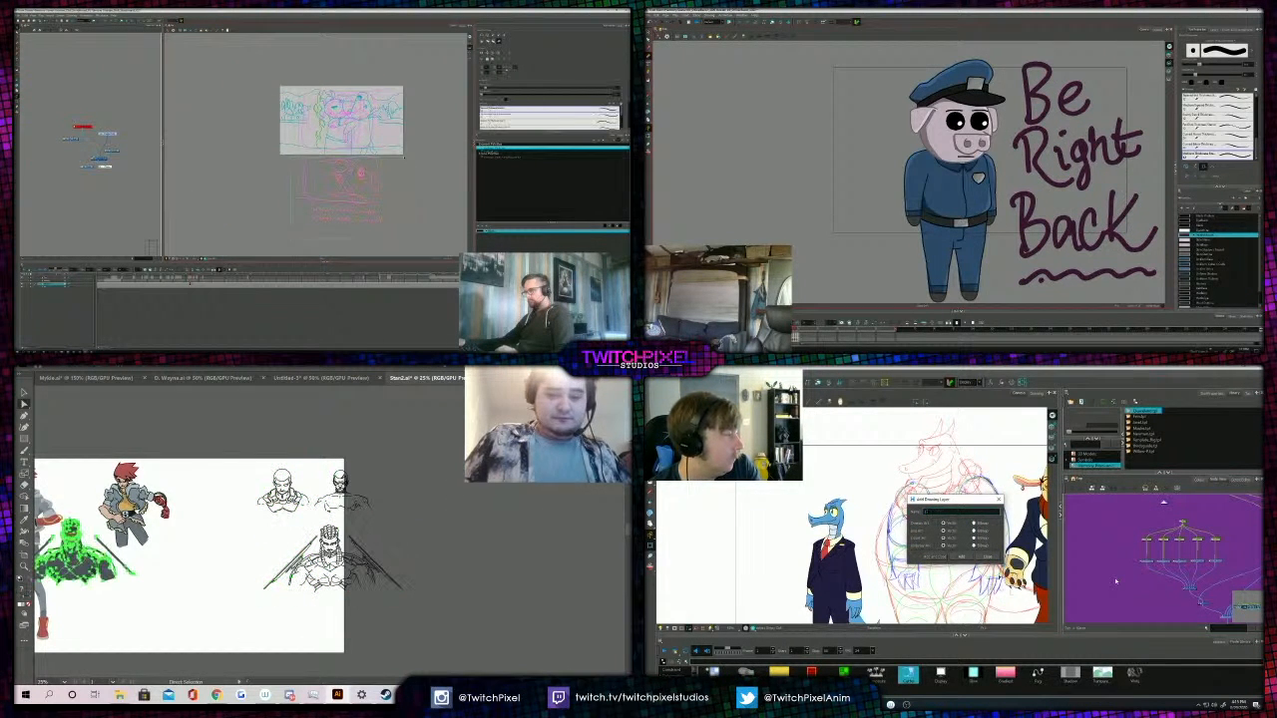
key("ctrl+z")
Name and add a new drawing layer in the rig's node network, and deselect the line art pasted into Stan2.
type("ov")
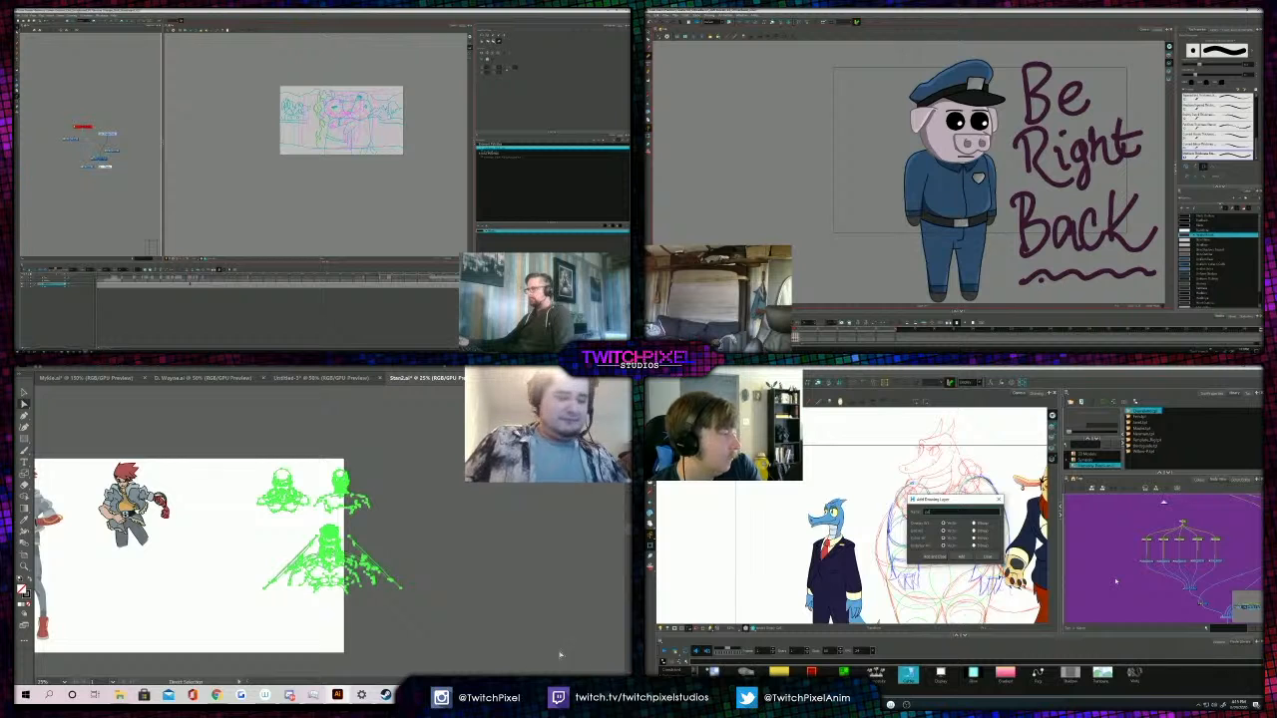
left_click(360, 526)
key("BackSpace")
key("BackSpace")
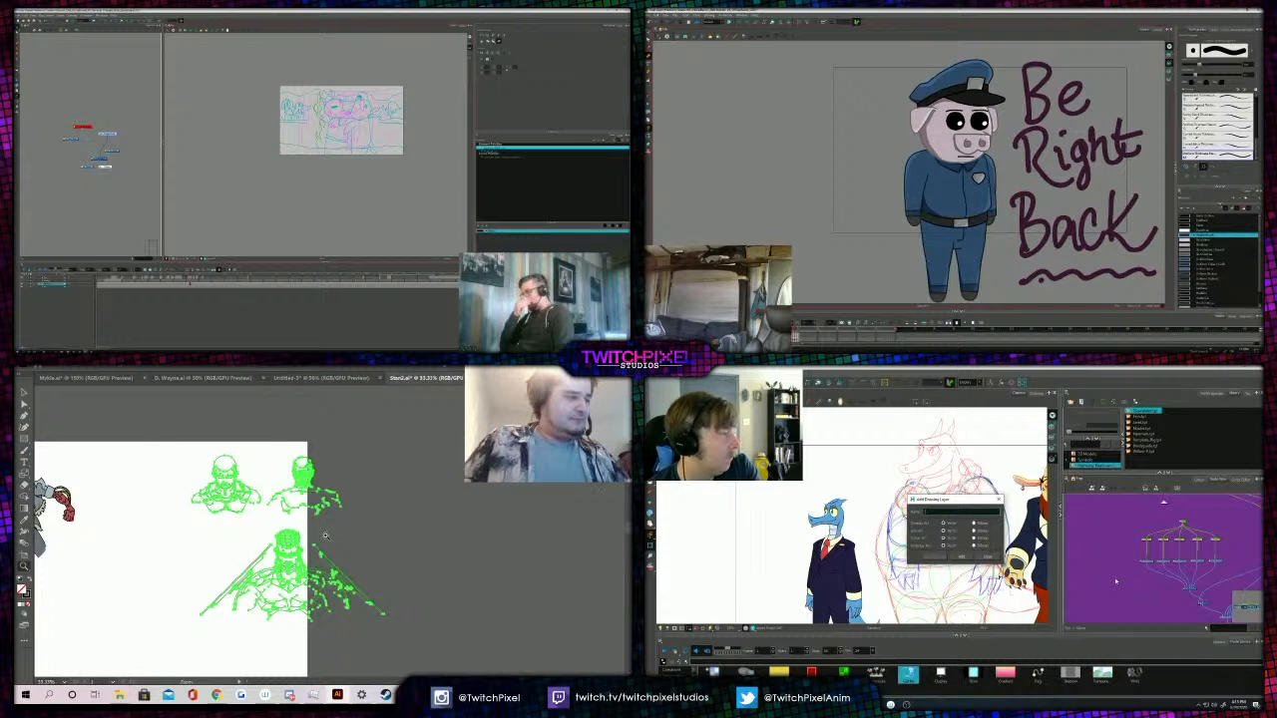
left_click(341, 531)
key("ctrl+shift+a")
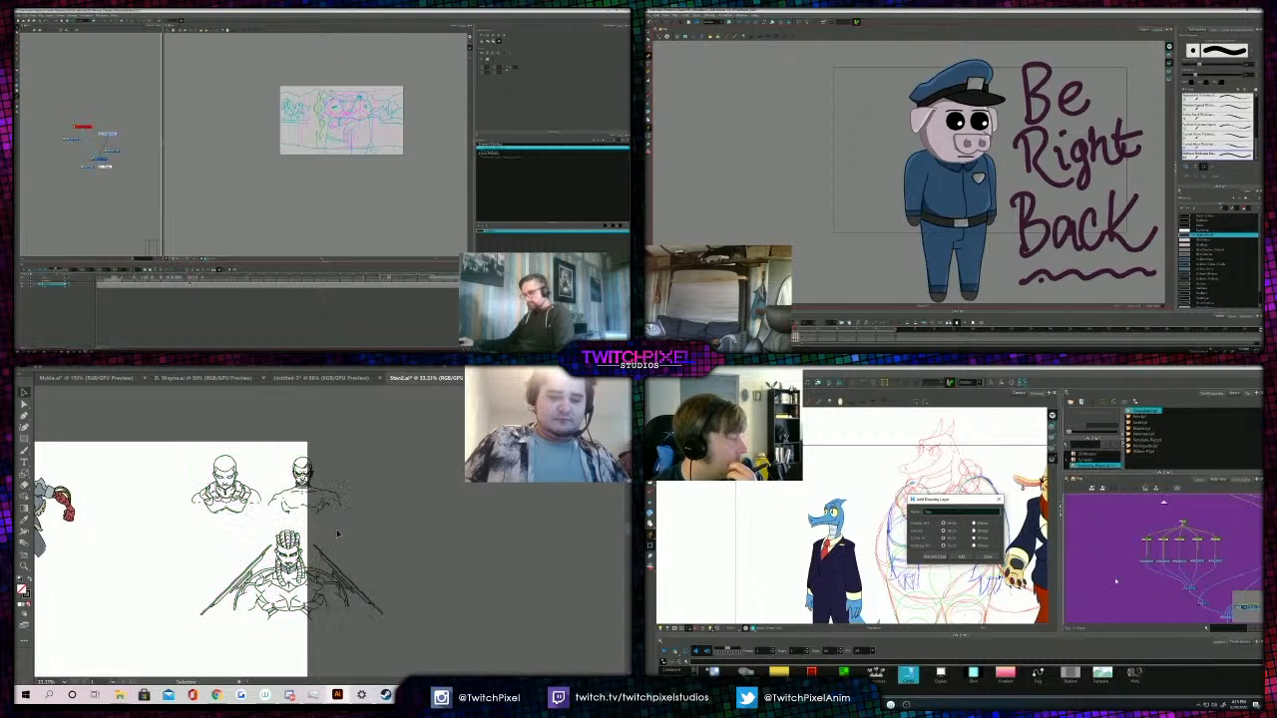
key("BackSpace")
key("BackSpace")
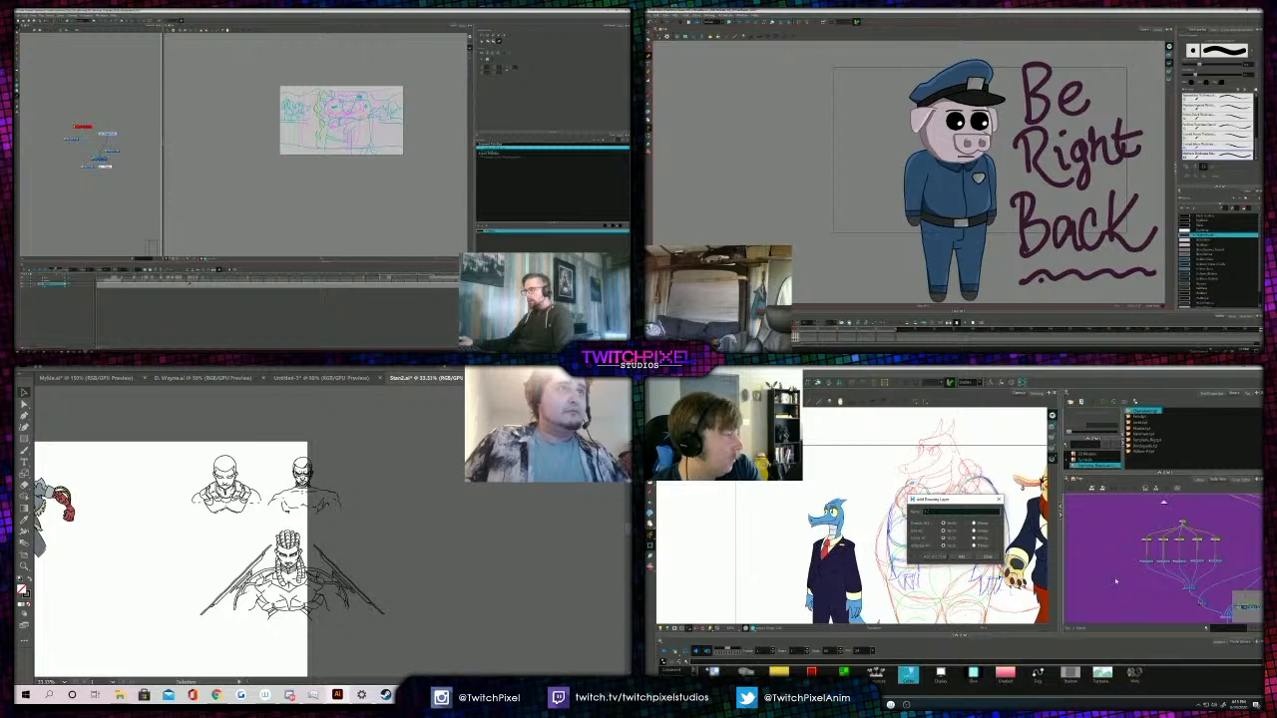
type("To")
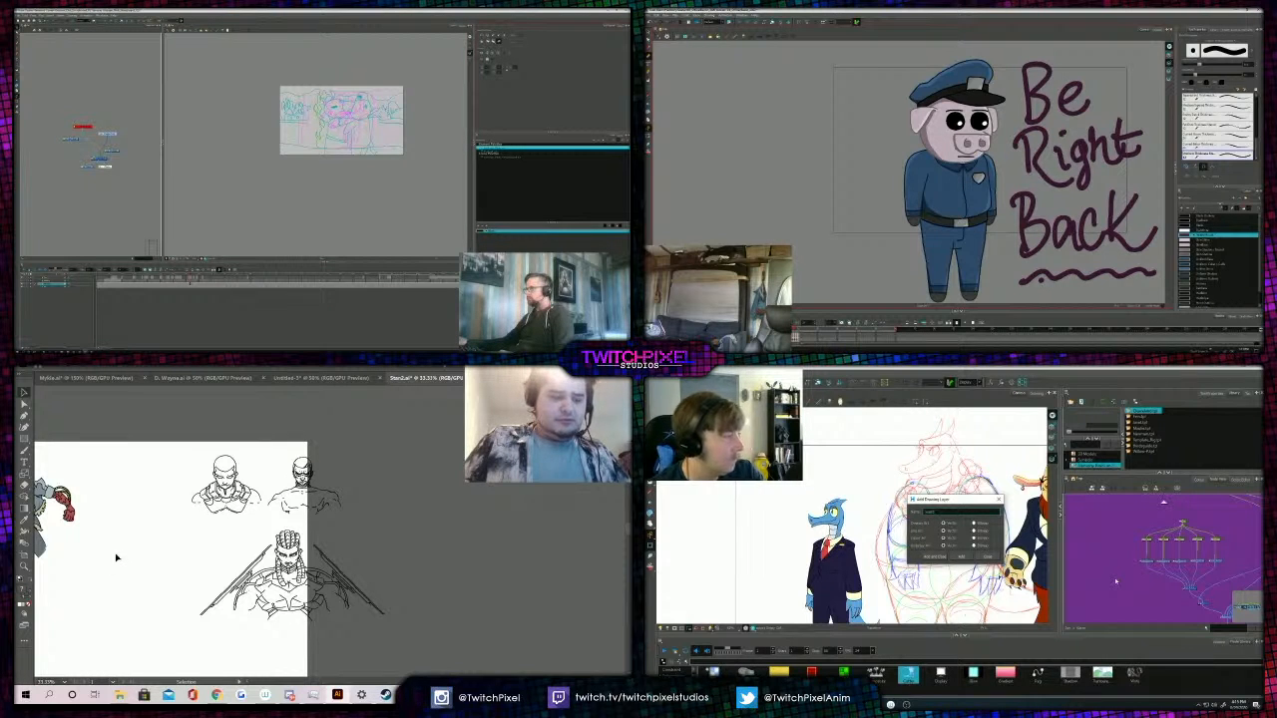
scroll(315, 121, "up", 5)
key("z")
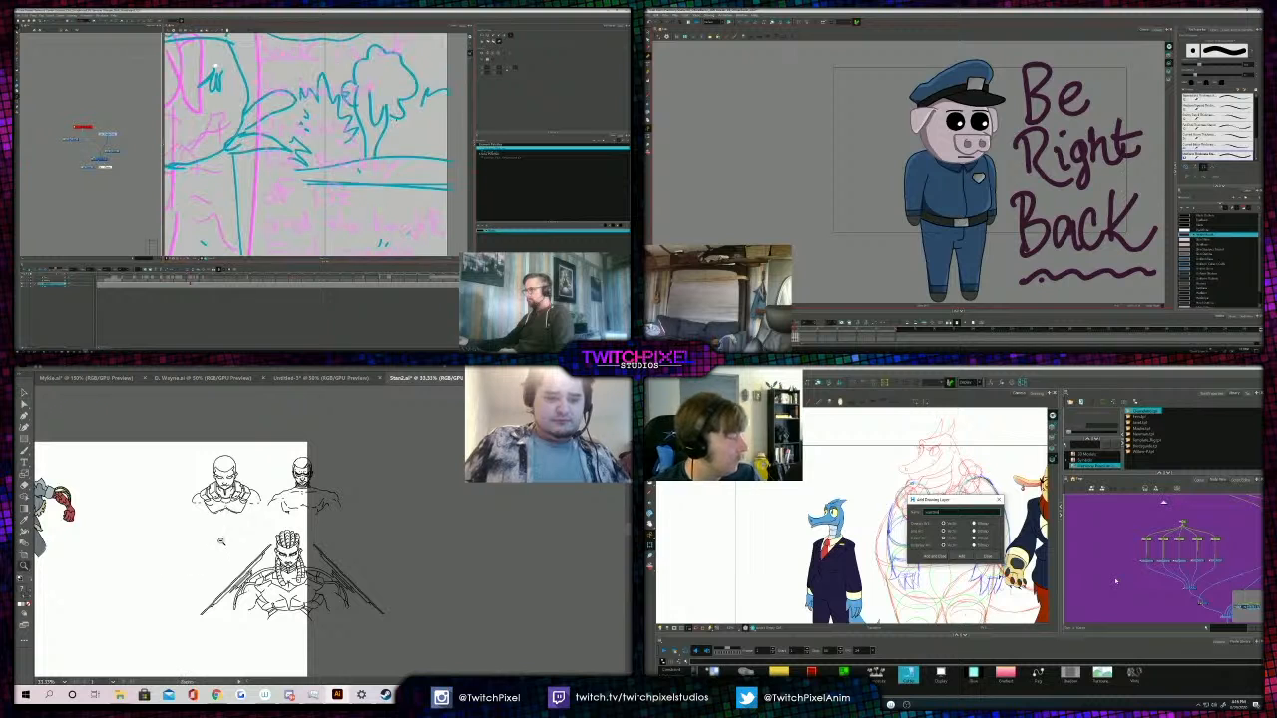
left_click(223, 544, "alt")
key("Return")
Move the braided character's colour fills onto the matching bladed line drawing in Stan2.
key("v")
left_click(145, 569)
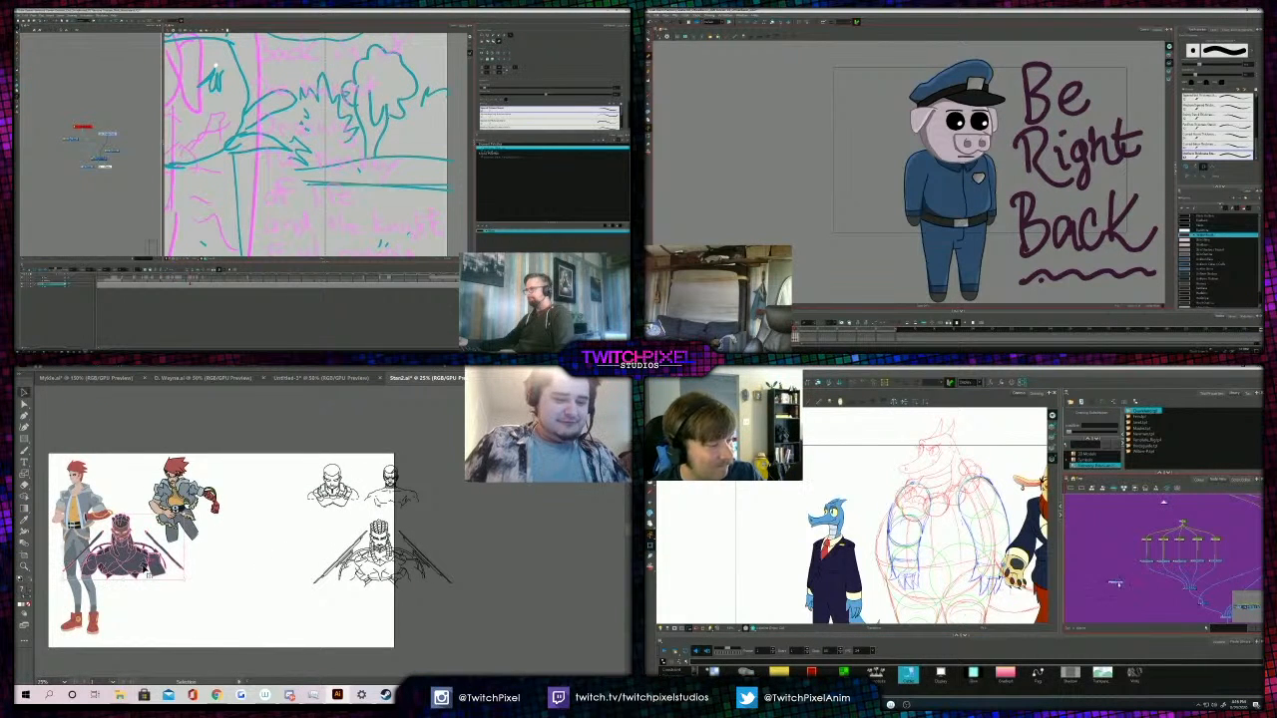
scroll(216, 65, "down", 5)
left_click_drag(130, 566, 392, 569)
key("z")
left_click(392, 569)
left_click(389, 568)
left_click(359, 533)
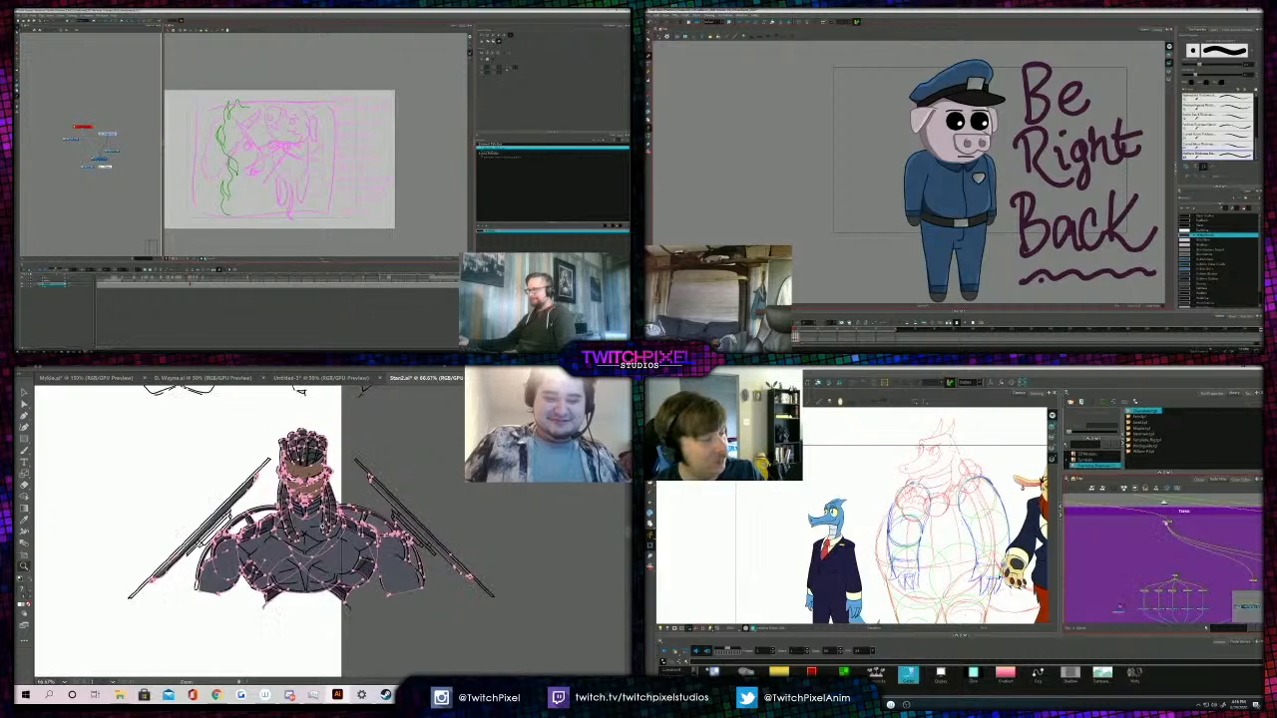
left_click(327, 544)
key("v")
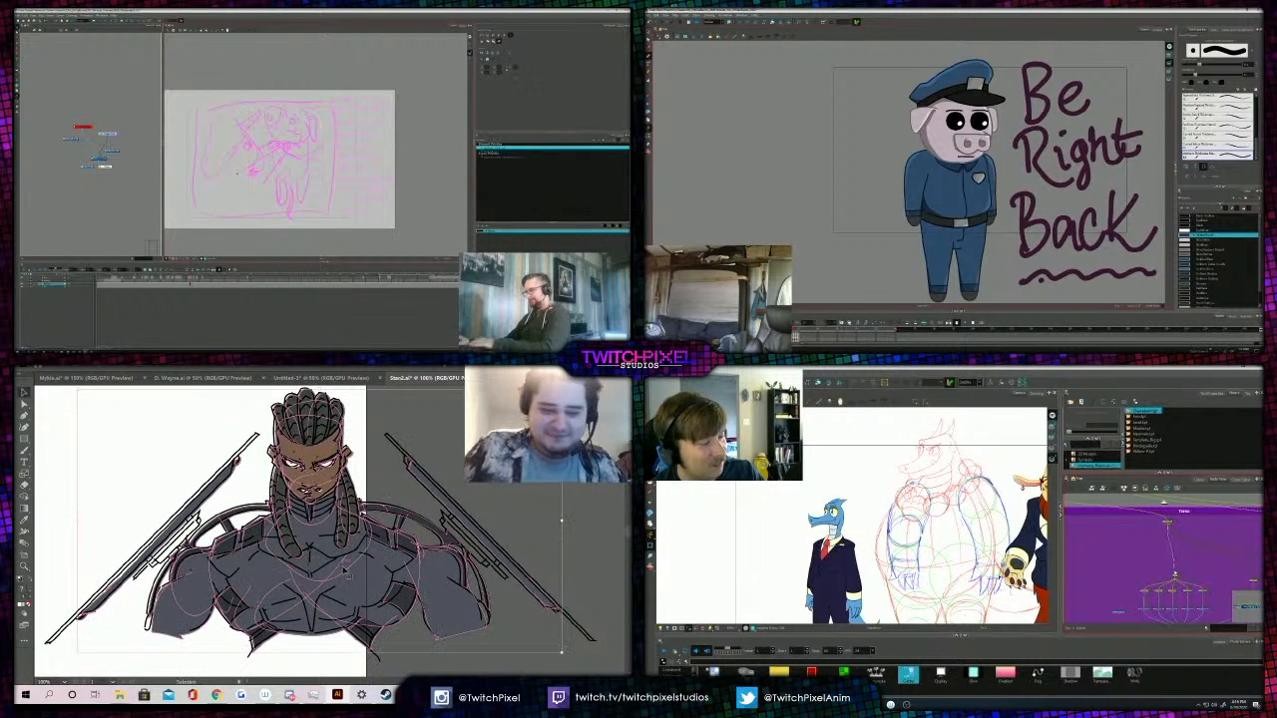
Nudge the colour fills slightly to line them up with the character's torso and shoulder outlines.
left_click_drag(362, 589, 361, 587)
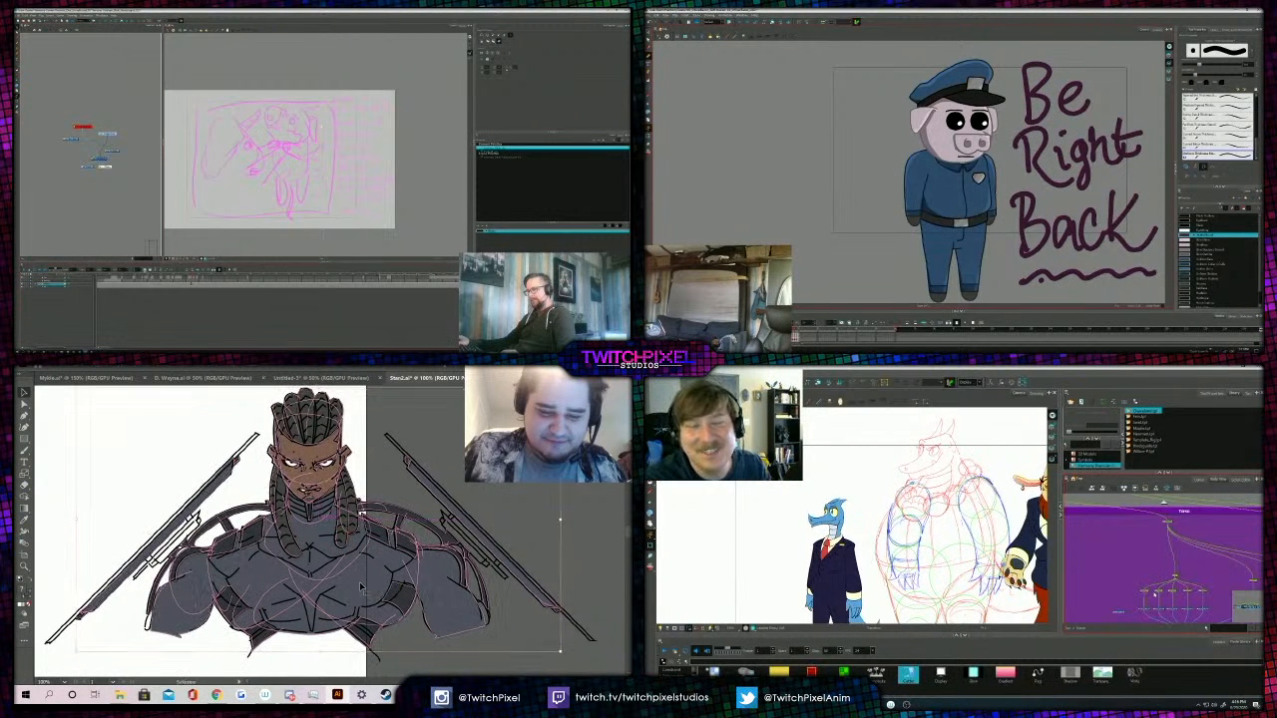
left_click(419, 424)
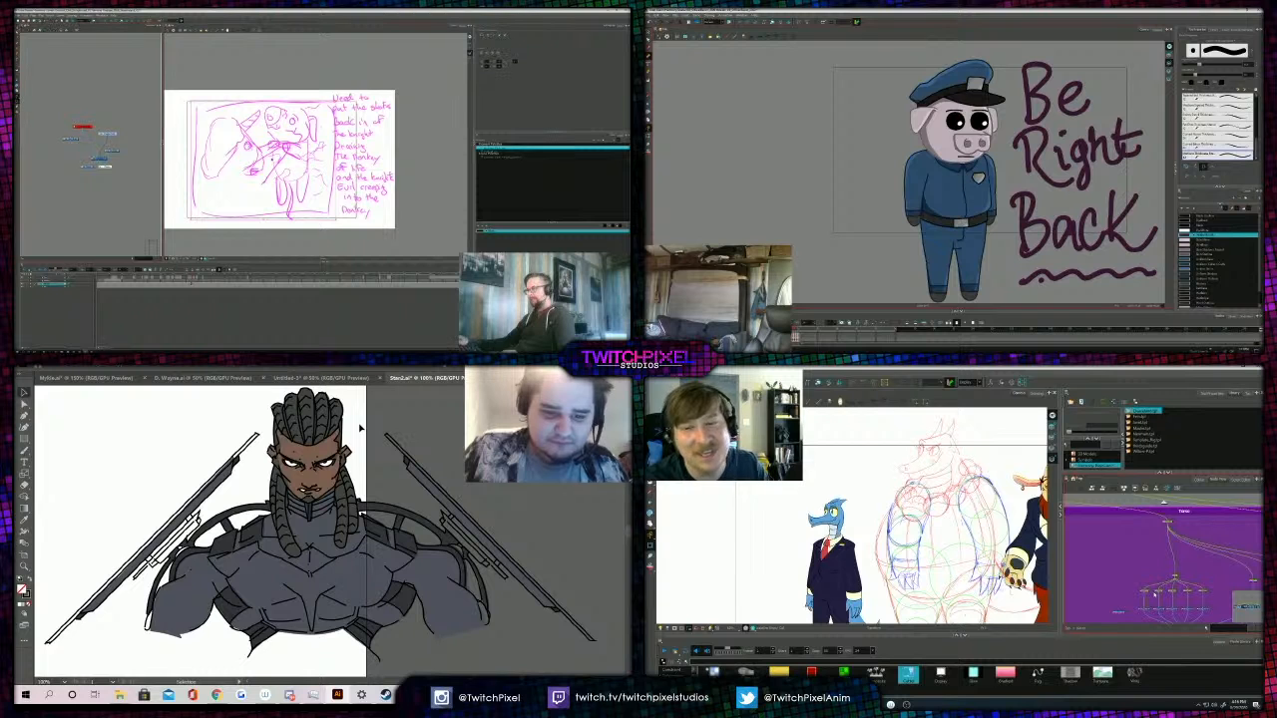
left_click(359, 587)
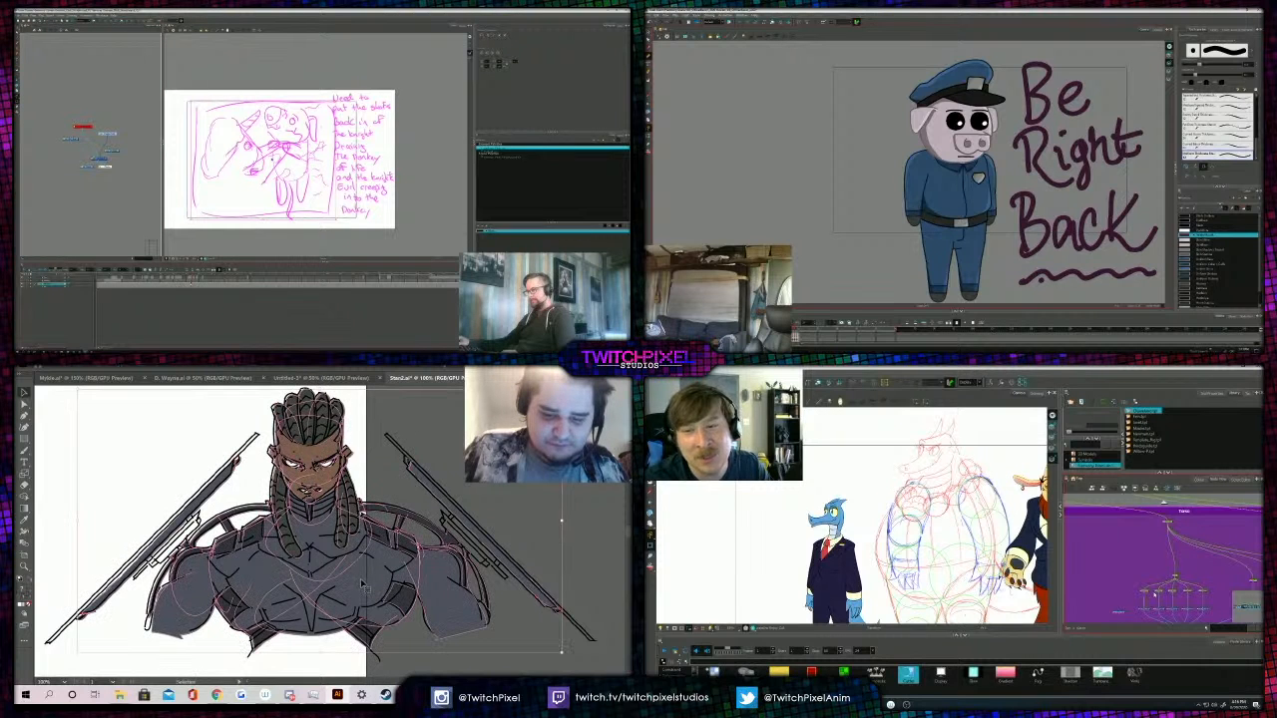
left_click_drag(361, 586, 362, 583)
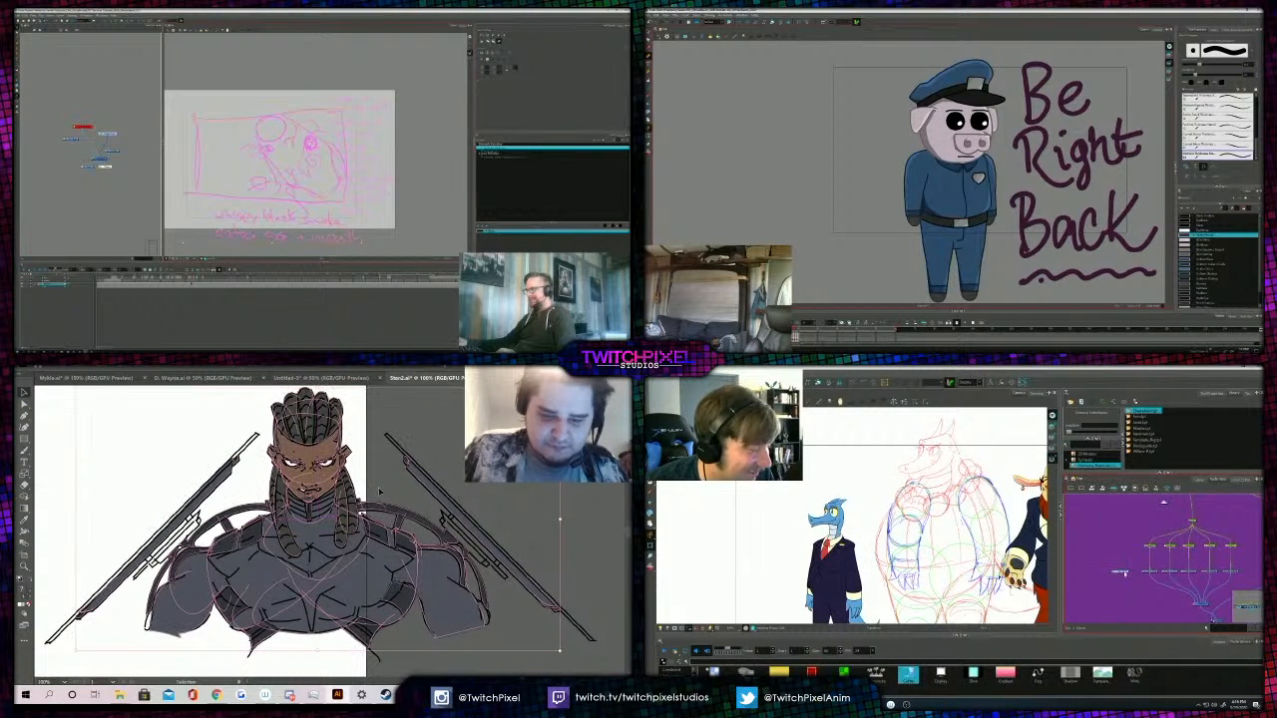
left_click(379, 476)
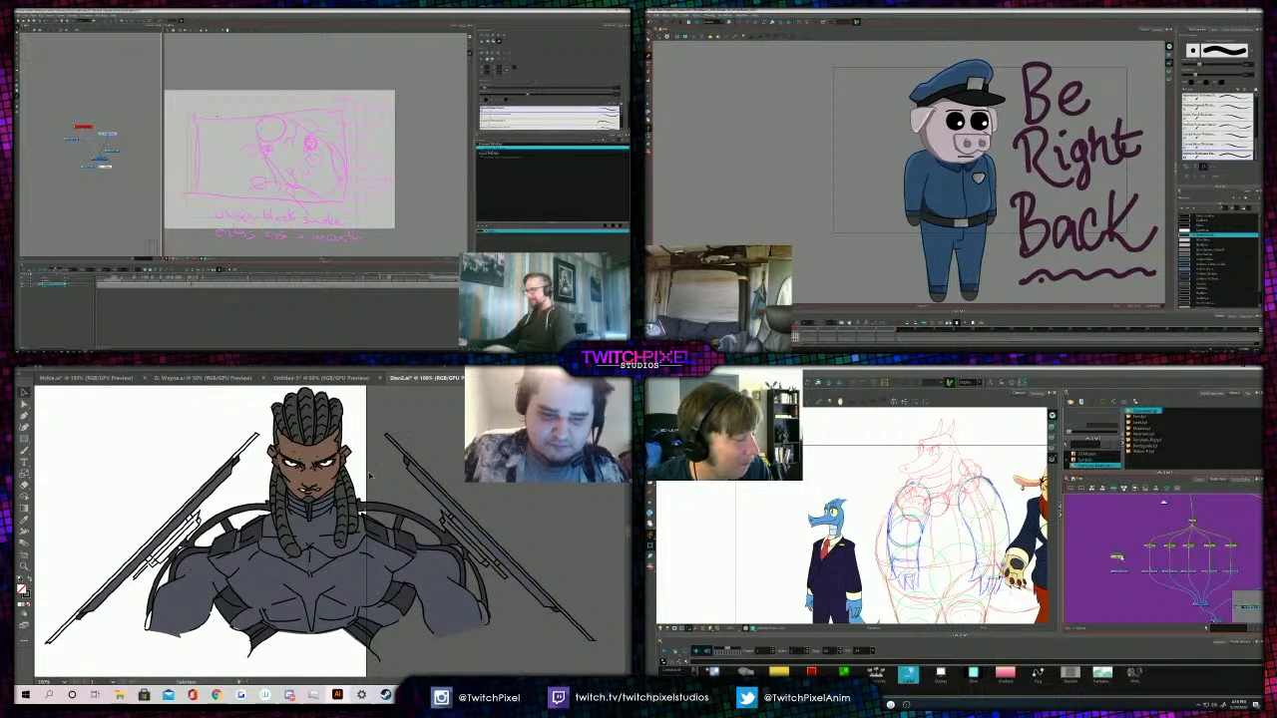
Fine-tune the position of the colour fills against the character's face and braid outlines.
key("z")
left_click(367, 478)
left_click(308, 496)
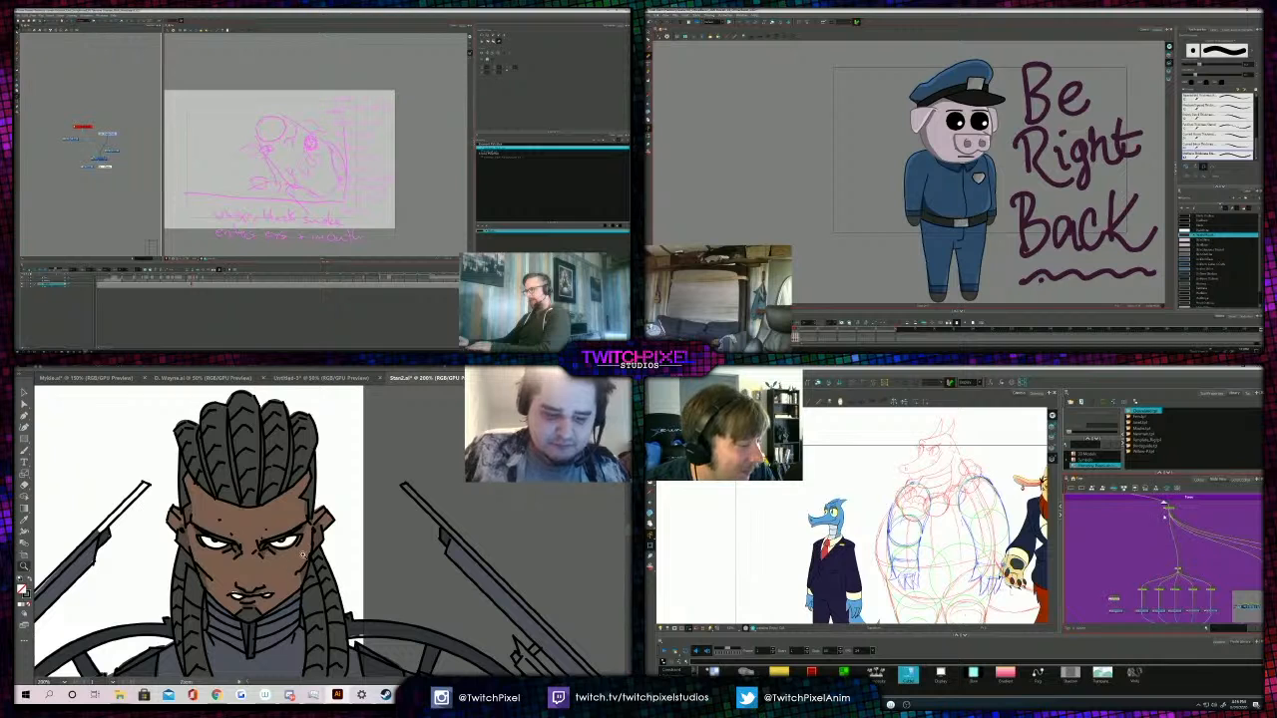
key("ctrl+a")
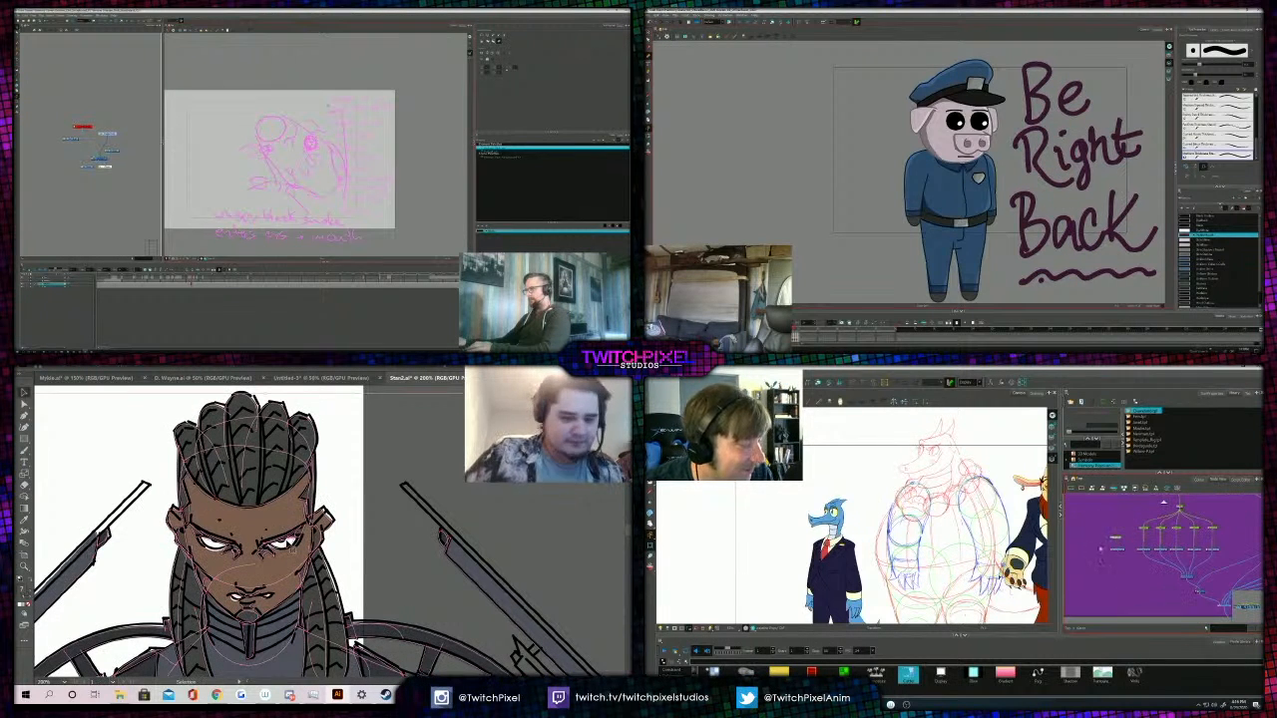
key("v")
left_click_drag(274, 573, 276, 571)
scroll(255, 188, "down", 2)
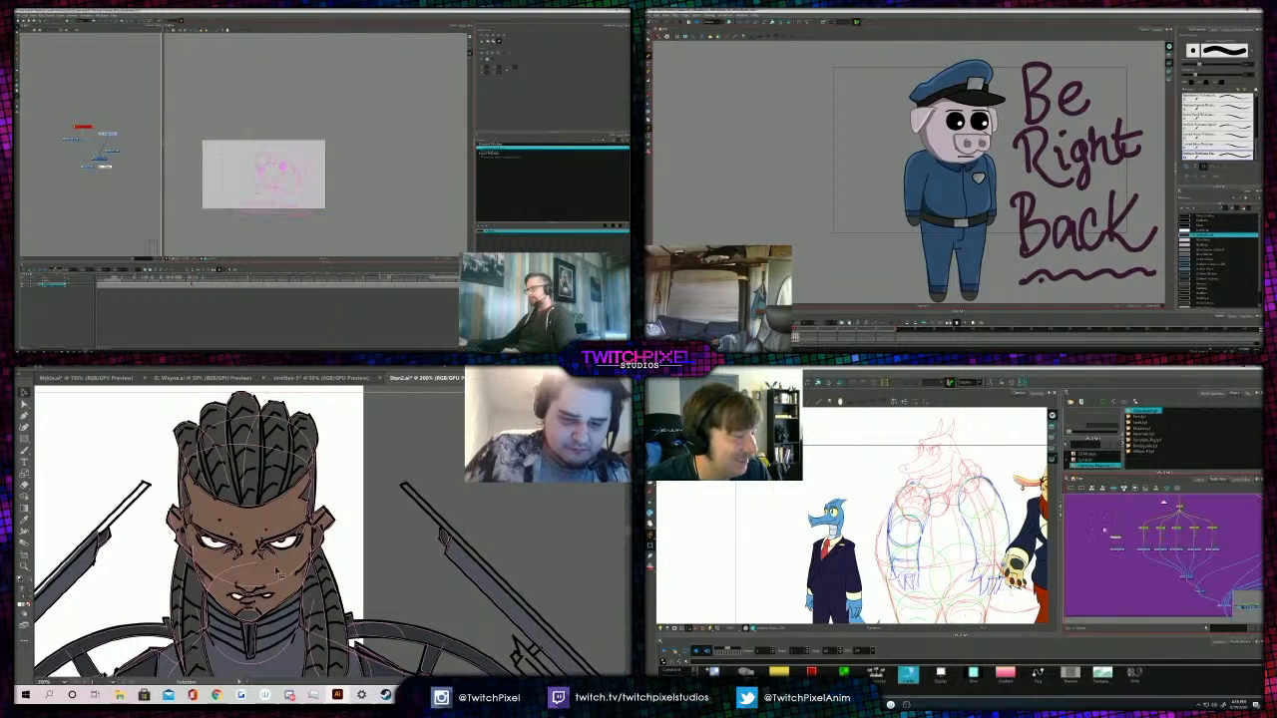
left_click(365, 555)
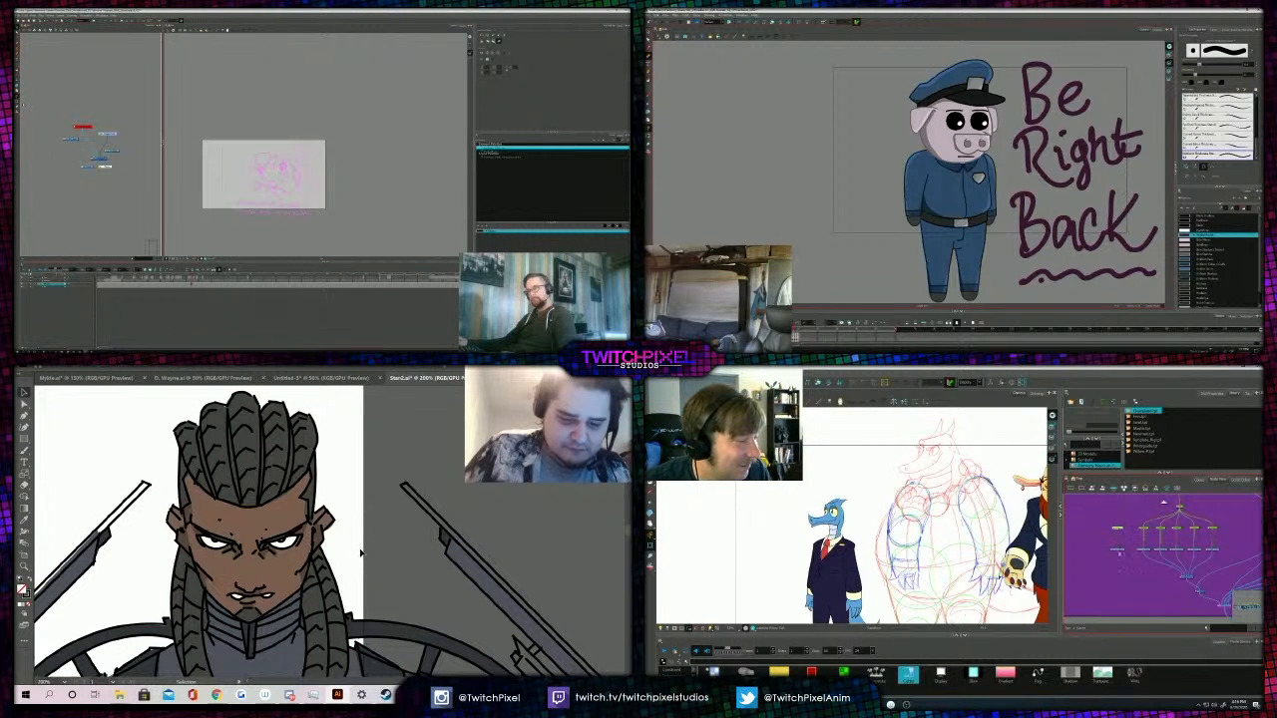
Delete the two uncoloured line drawings and their leftover strokes above the braided character, and adjust nodes in the rig network.
left_click(367, 553, "alt")
left_click(367, 553, "alt")
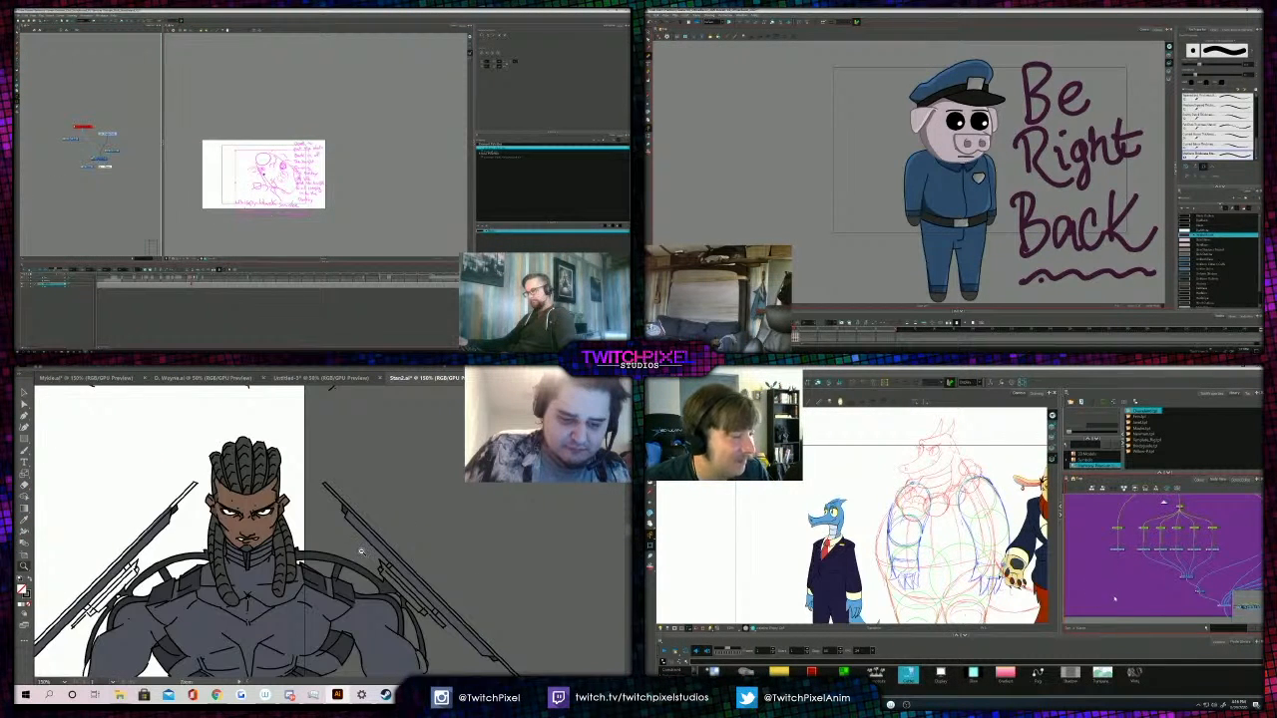
left_click(361, 552, "alt")
scroll(1117, 555, "up", 3)
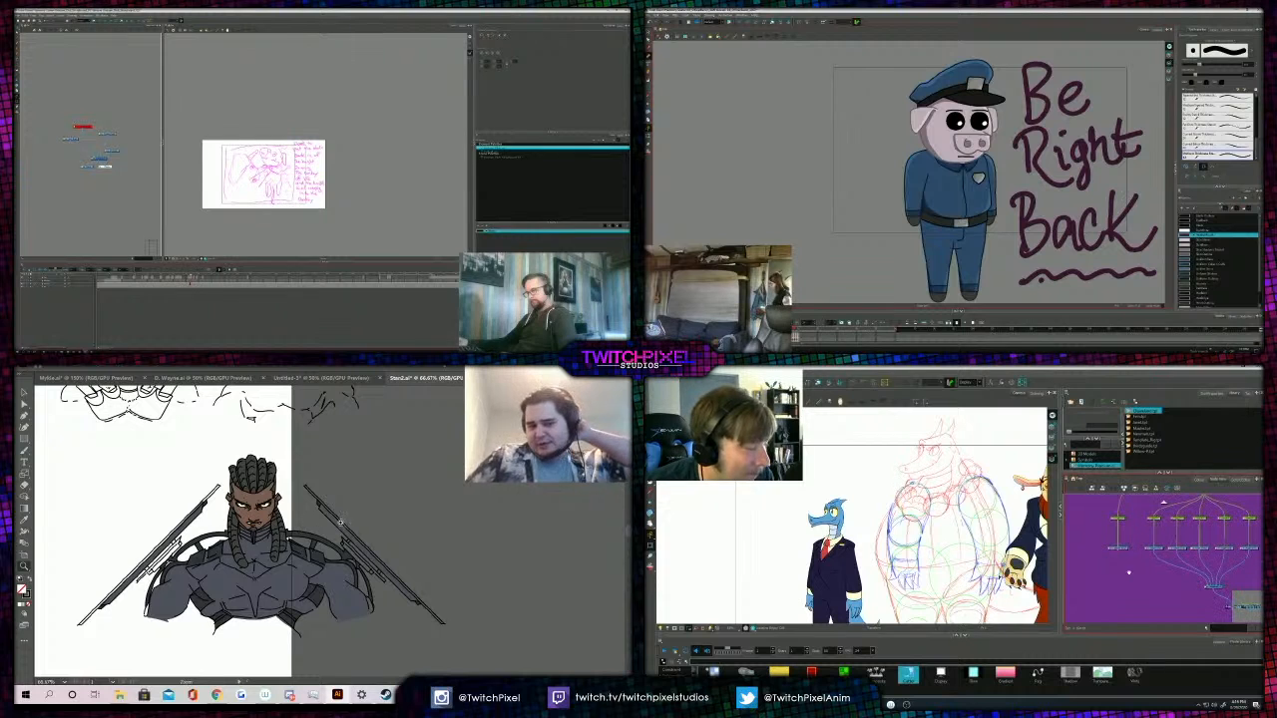
scroll(1129, 573, "down", 2)
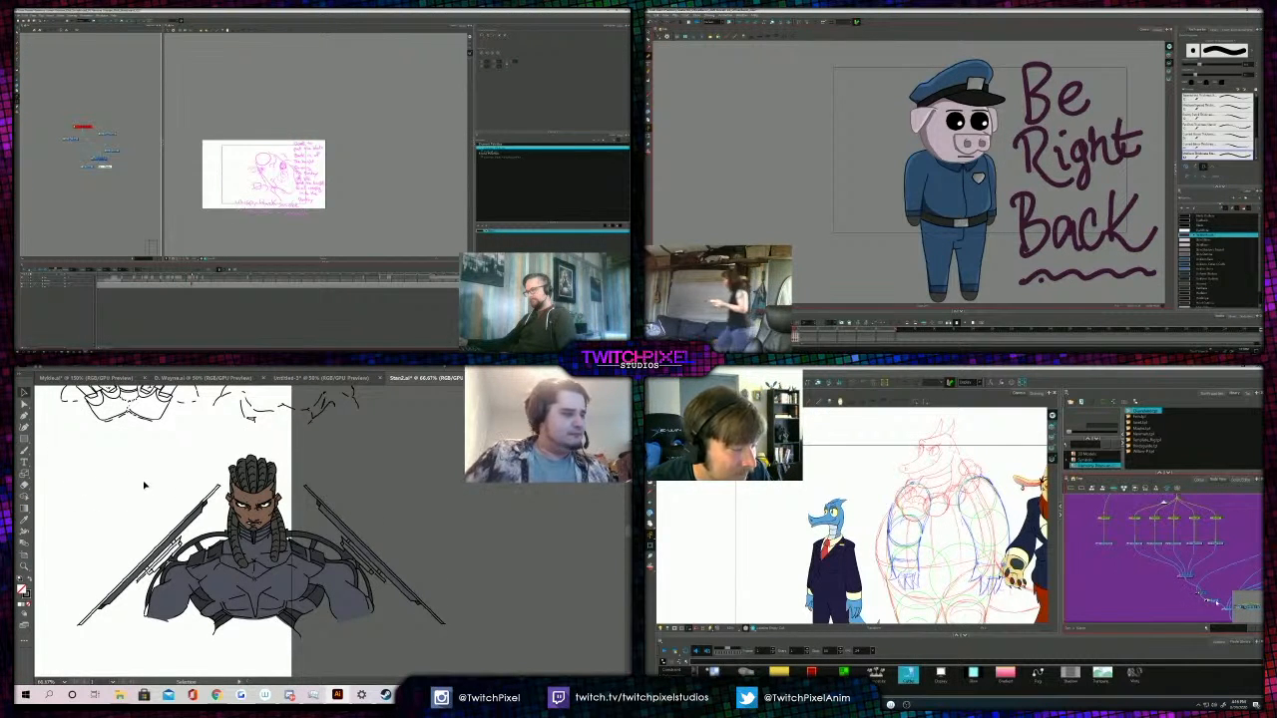
key("z")
mouse_move(1216, 603)
left_mouse_down()
mouse_move(1133, 590)
mouse_move(1102, 541)
left_mouse_up()
left_click(243, 487, "alt")
left_click(320, 526, "alt")
key("v")
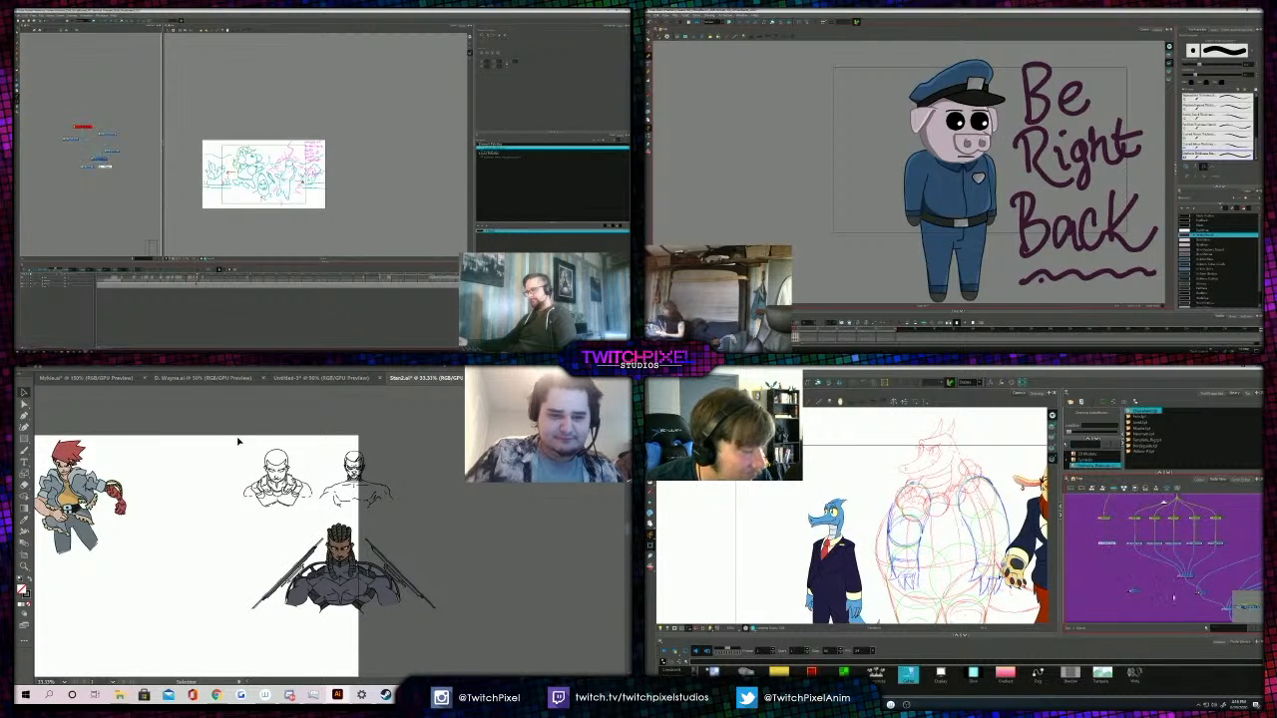
left_click_drag(410, 527, 244, 444)
left_click(399, 442)
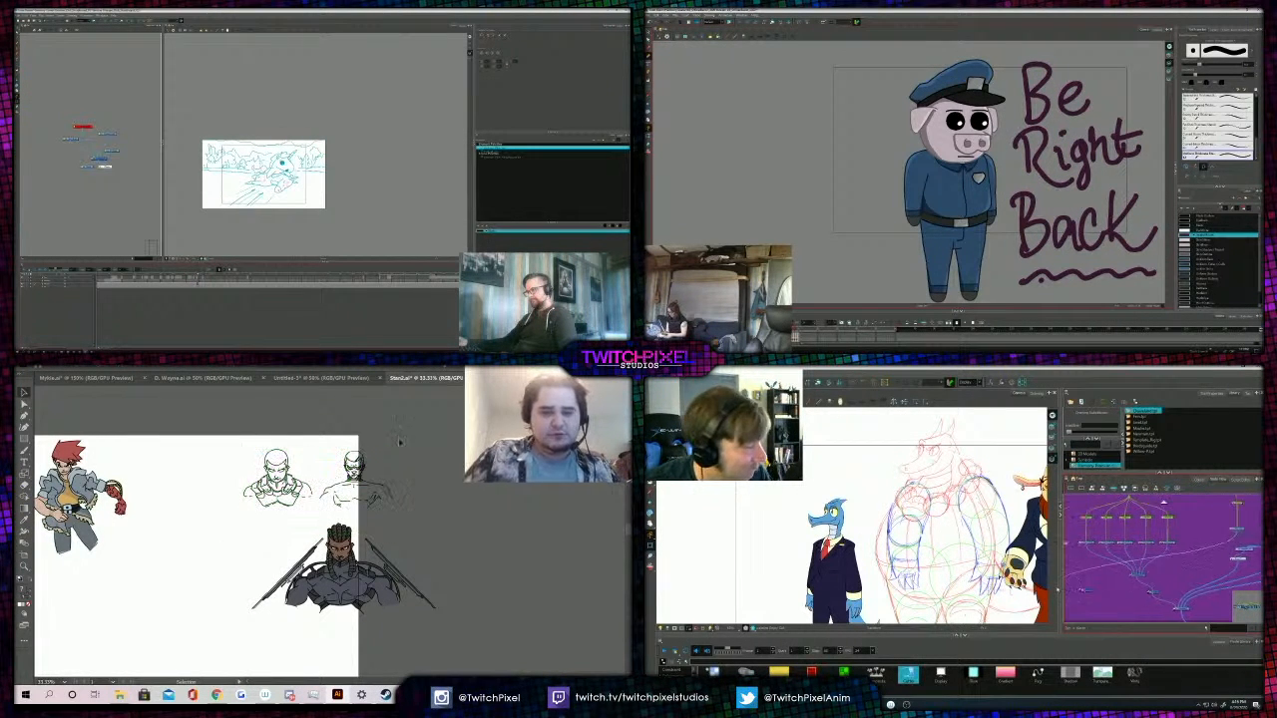
left_click_drag(209, 499, 239, 509)
key("Delete")
left_click_drag(1176, 591, 1133, 571)
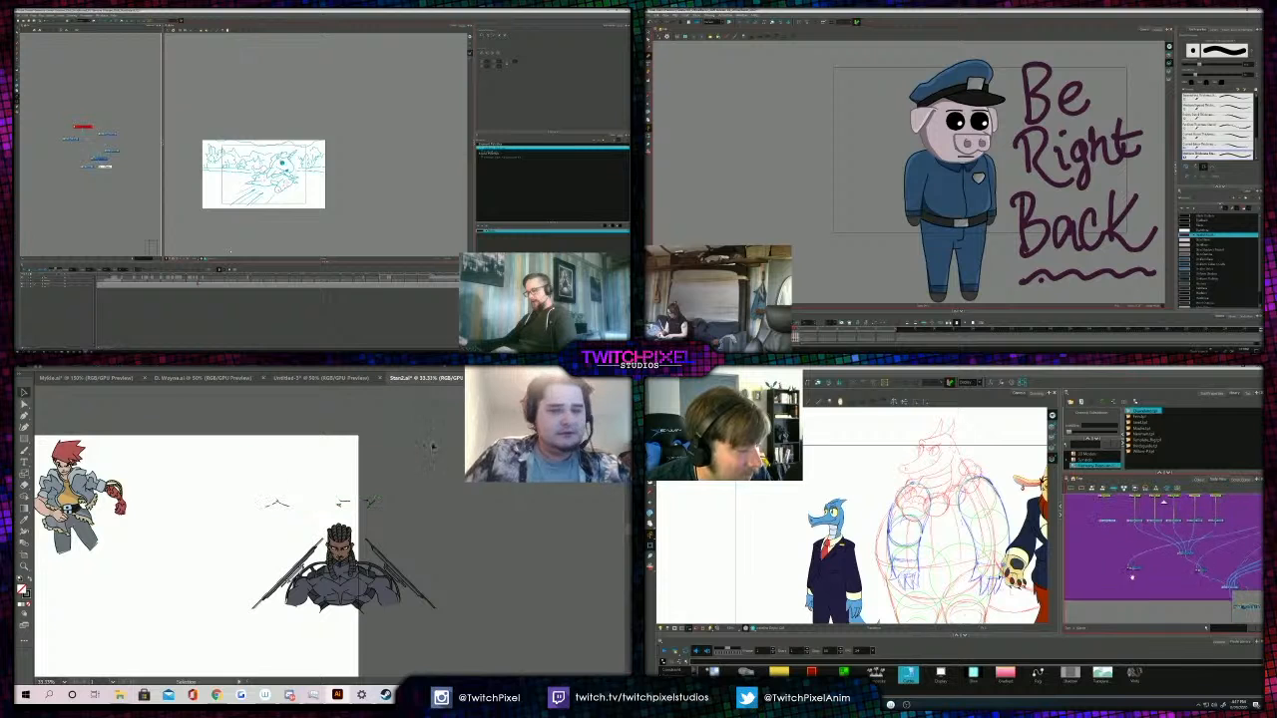
left_click_drag(433, 442, 296, 496)
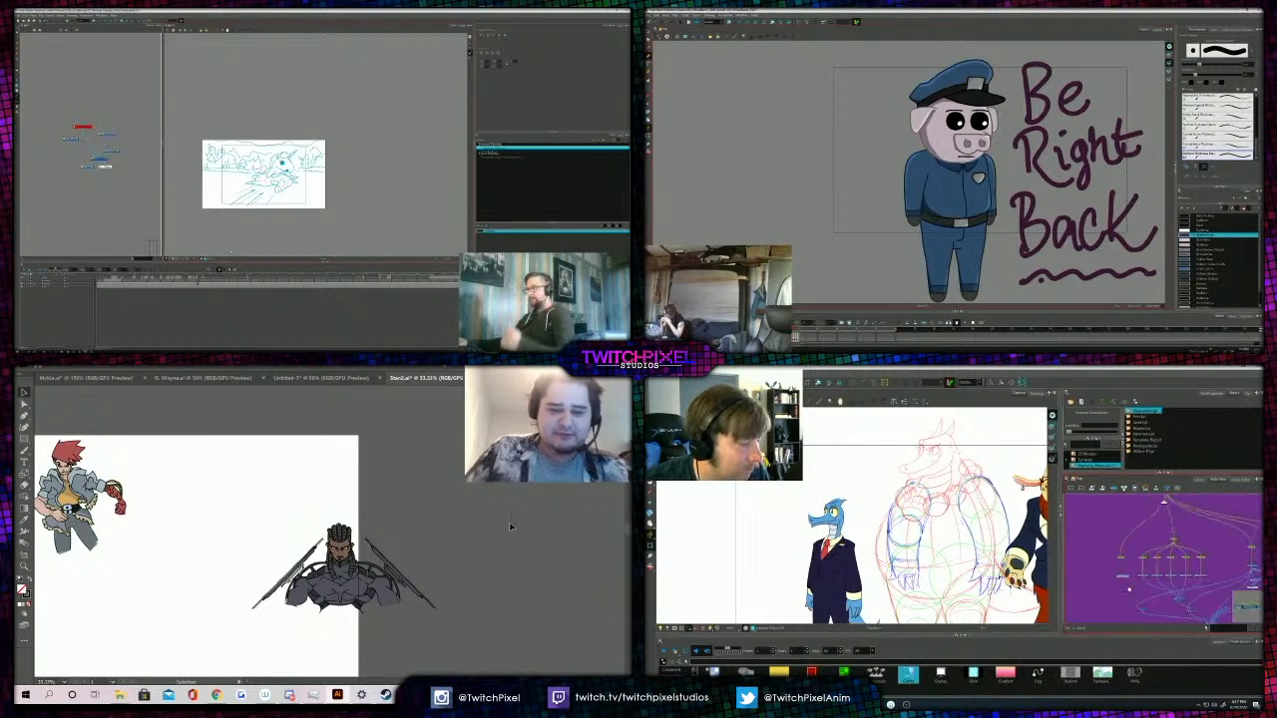
Move the complete braided character up beside the red-haired character on the Stan2 artboard and deselect it.
left_click_drag(509, 521, 194, 658)
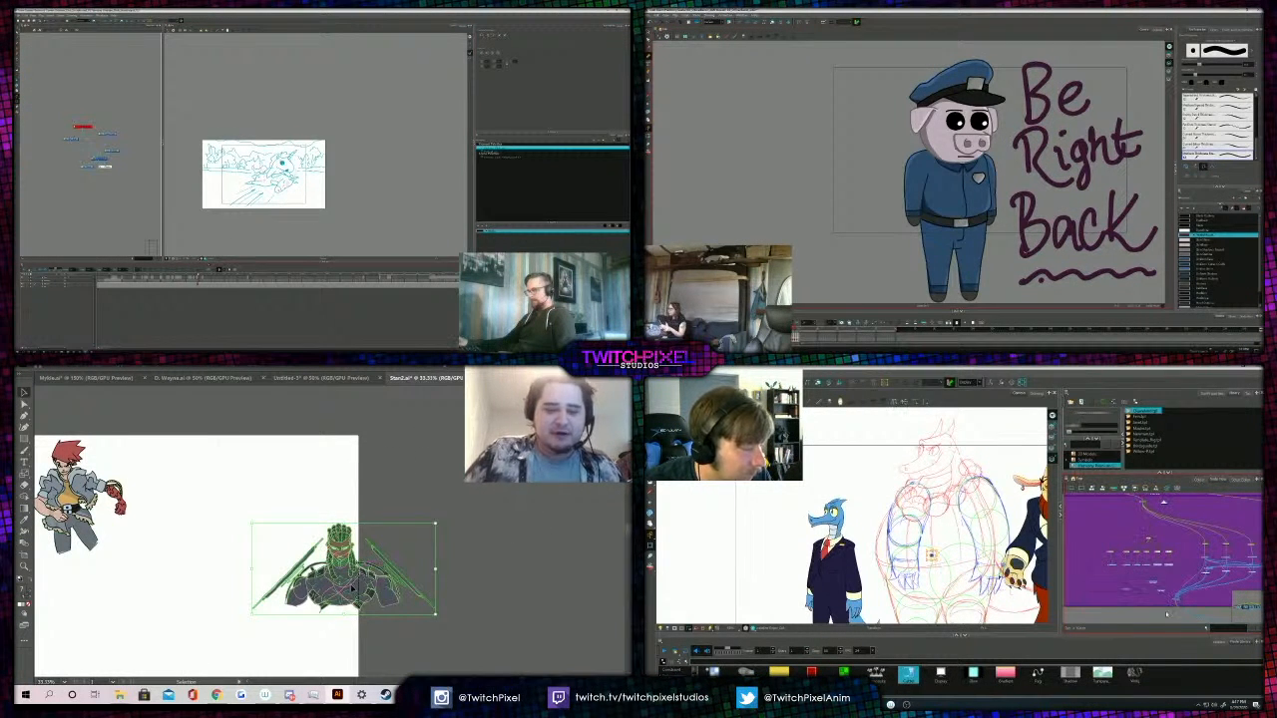
left_click_drag(361, 566, 236, 464)
left_click(233, 416)
key("z")
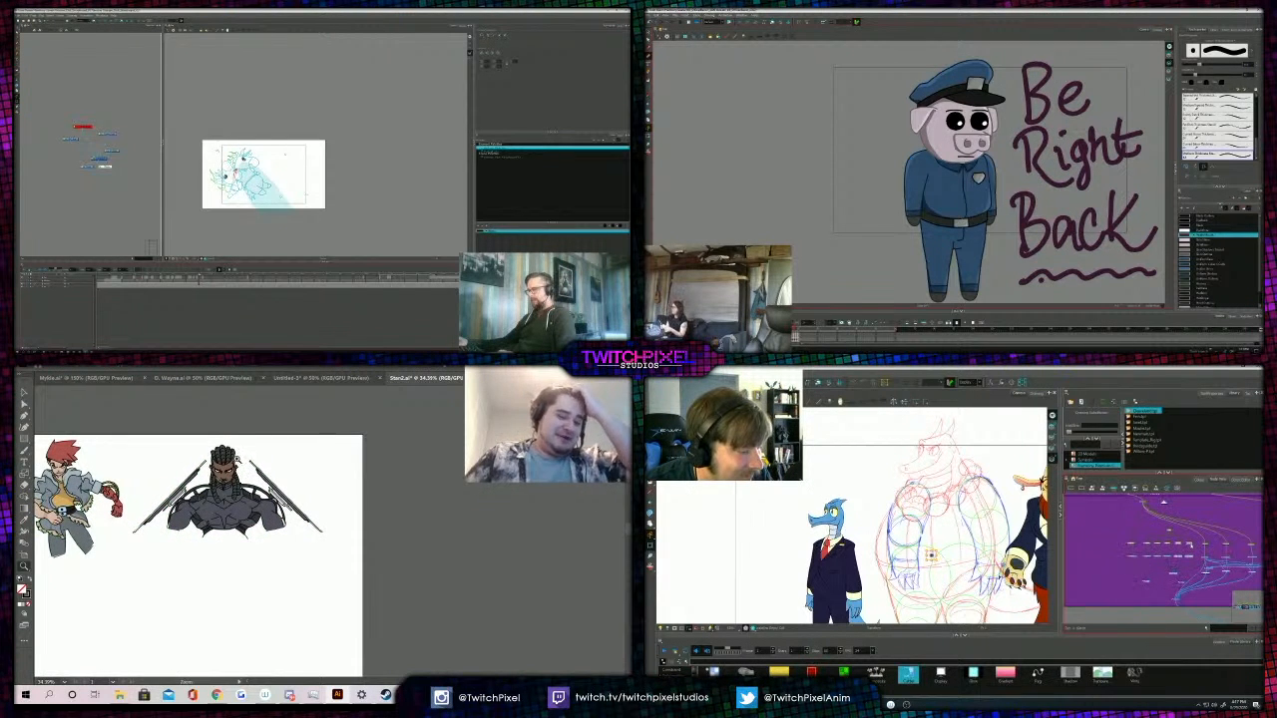
left_click_drag(128, 423, 234, 477)
left_click(357, 528)
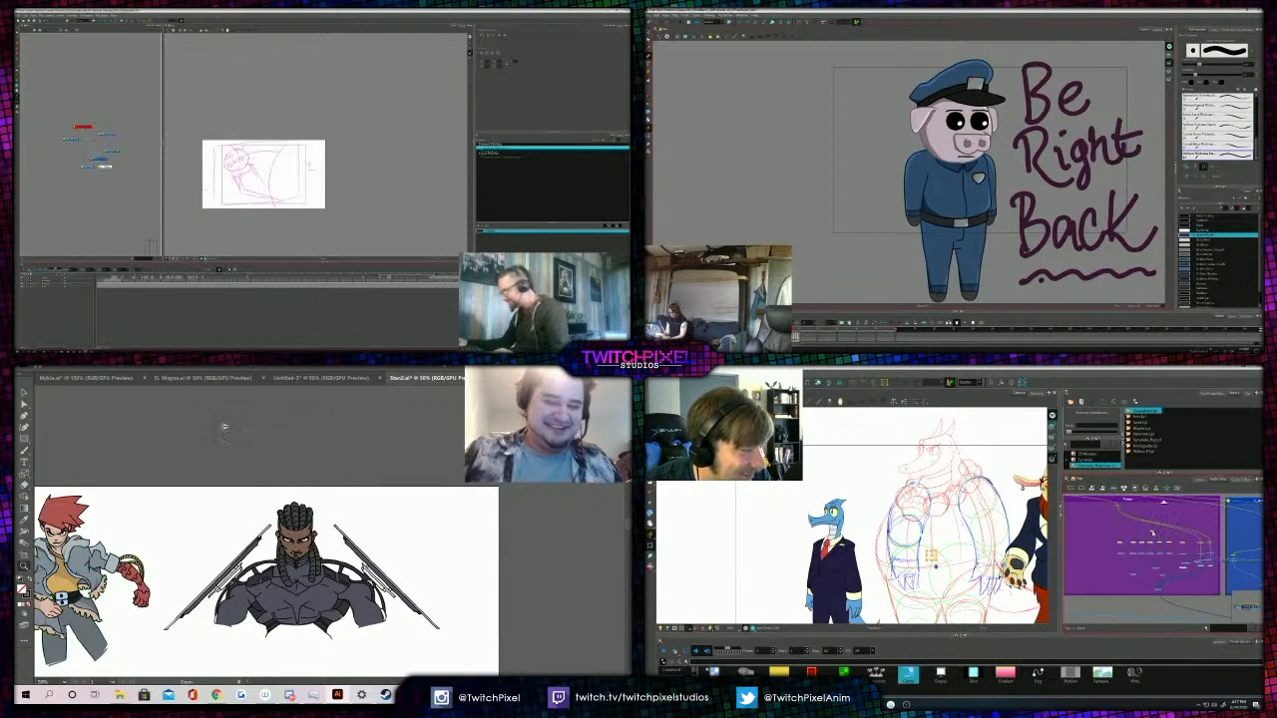
left_click(336, 537, "alt")
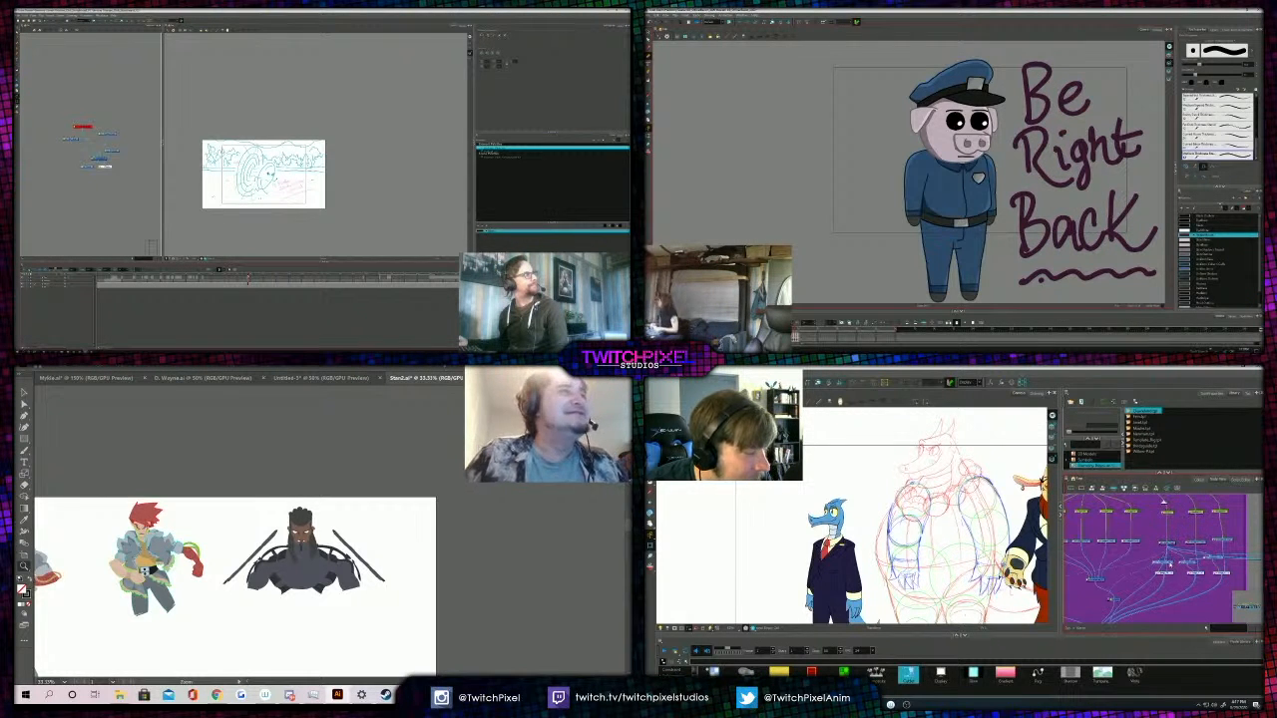
Save the changes to the Stan2 file.
scroll(1135, 551, "up", 2)
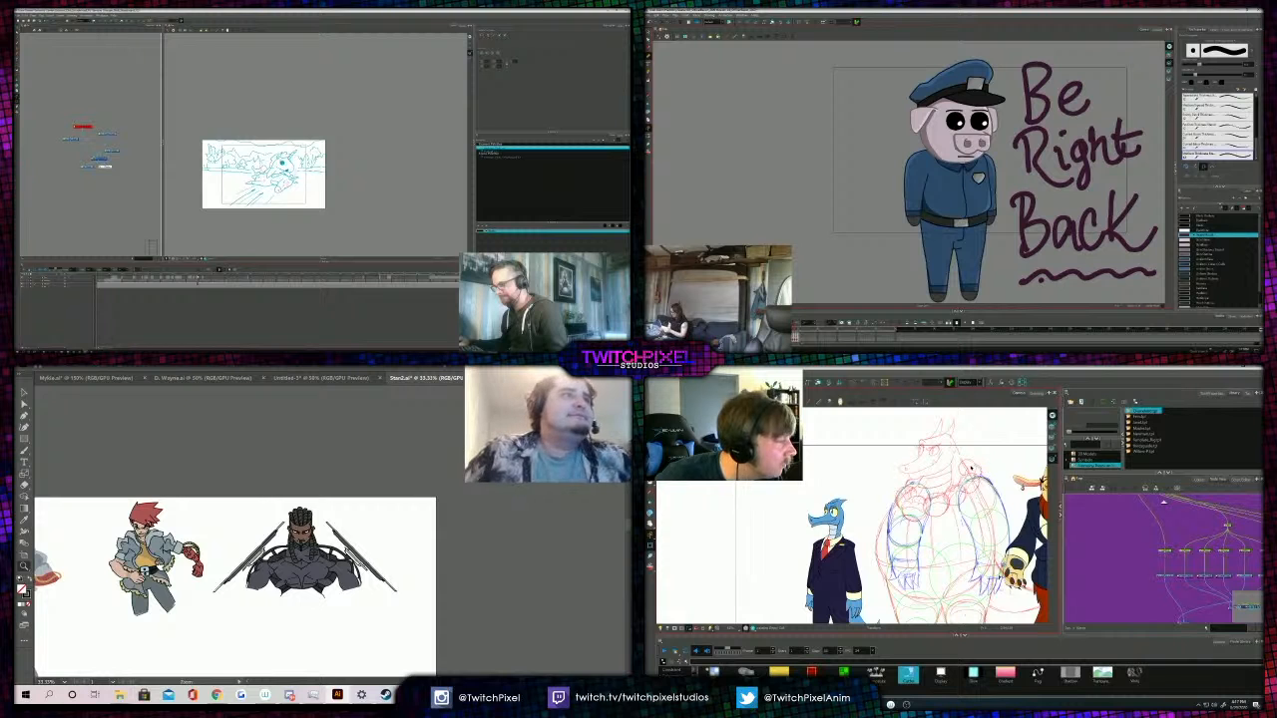
left_click_drag(1114, 570, 1134, 588)
scroll(1123, 576, "down", 1)
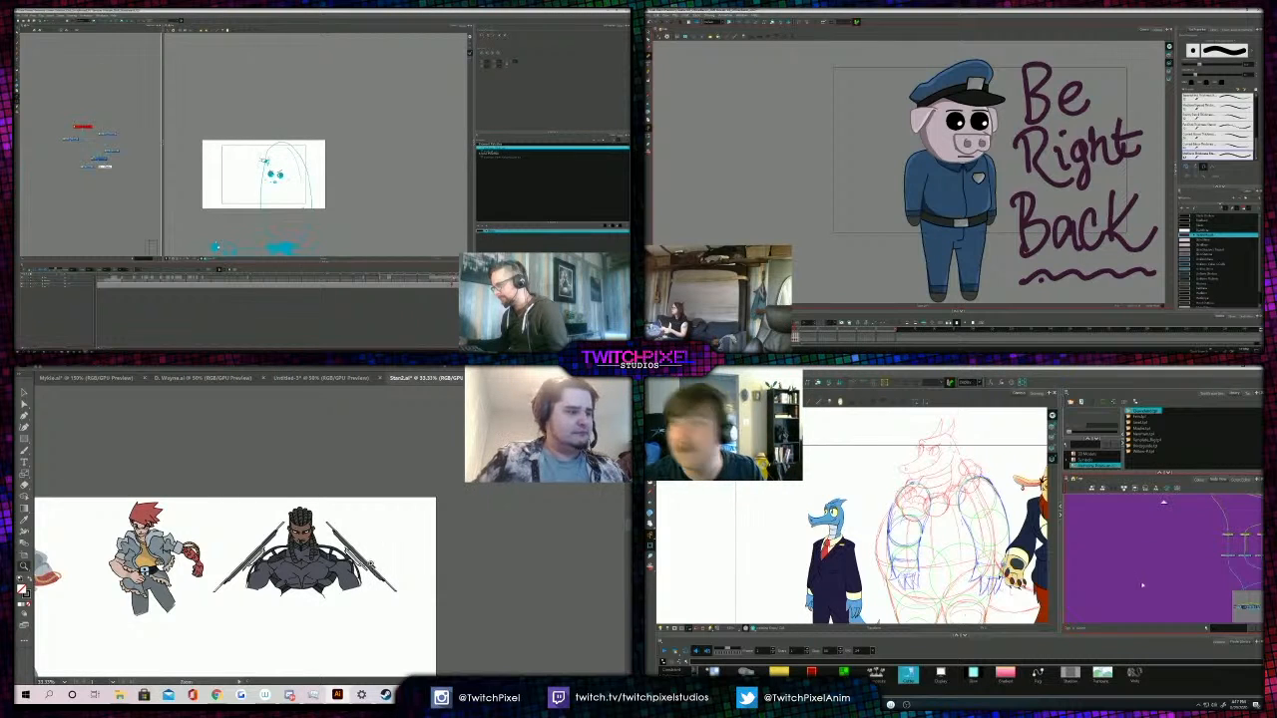
left_click(54, 373)
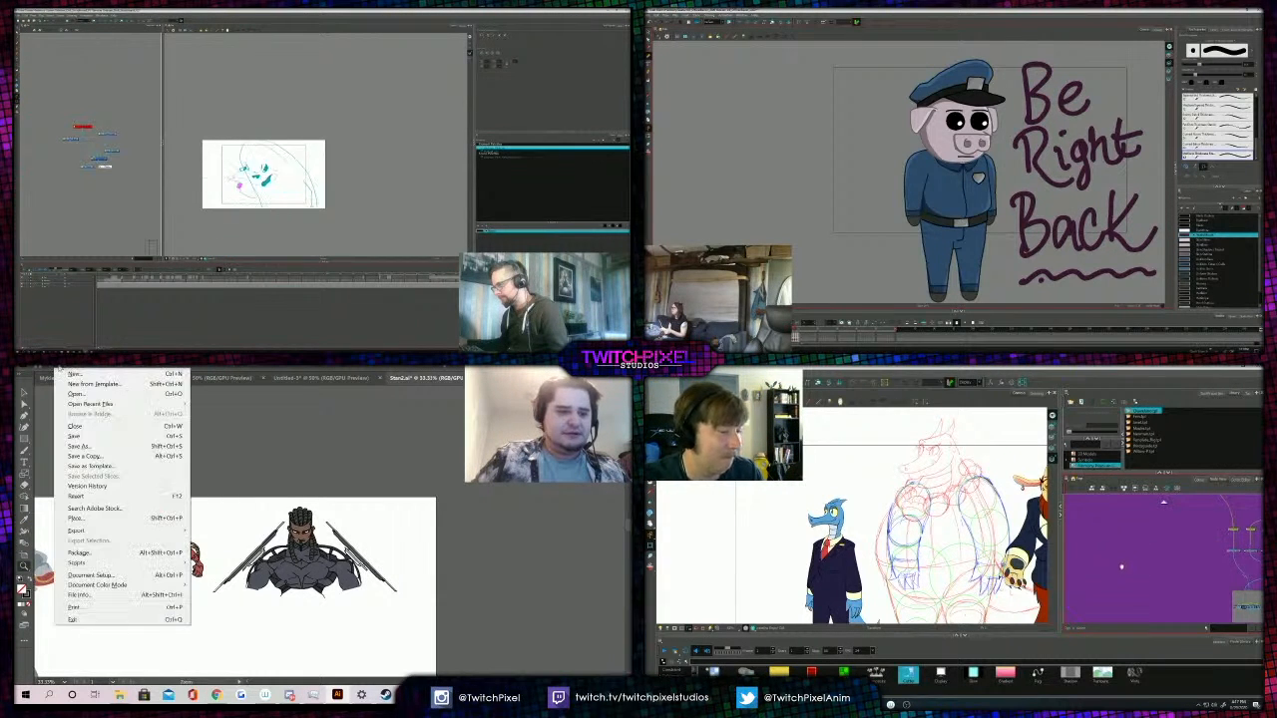
left_click(86, 436)
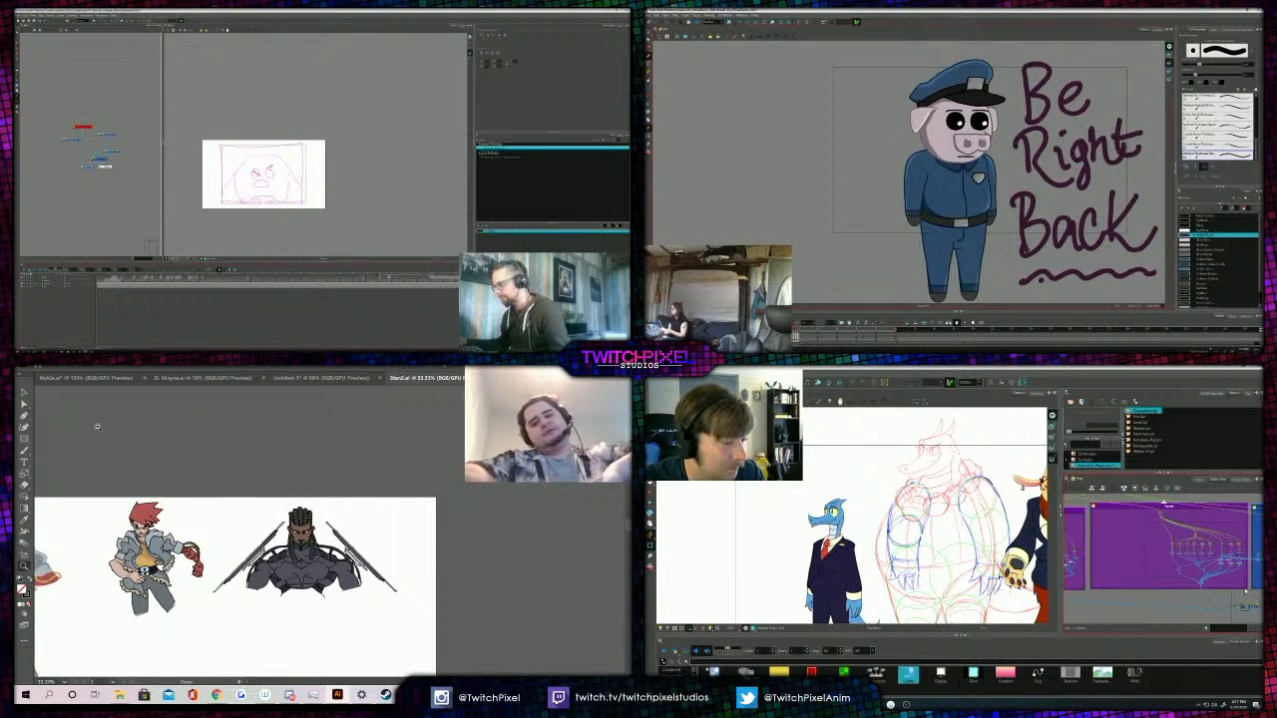
Save the untitled character document to the Desktop as Dwayne 2 in Adobe Illustrator format.
left_click(305, 378)
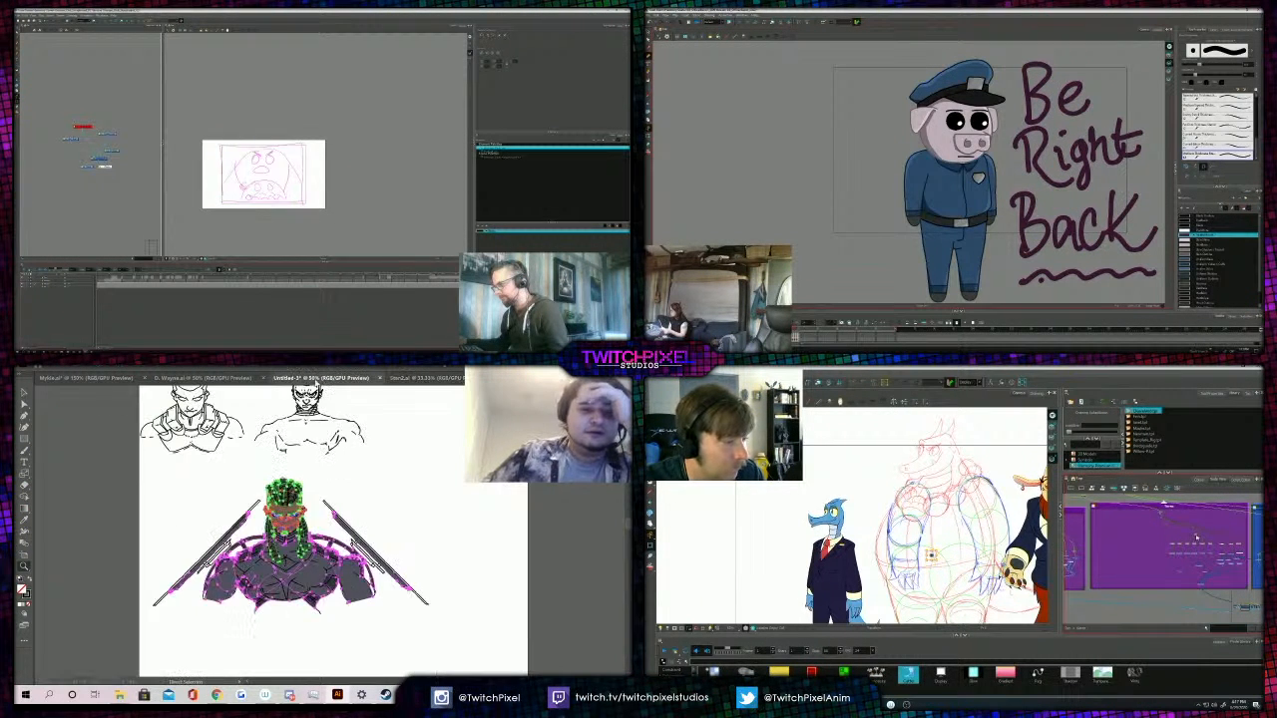
left_click(64, 370)
left_click(82, 447)
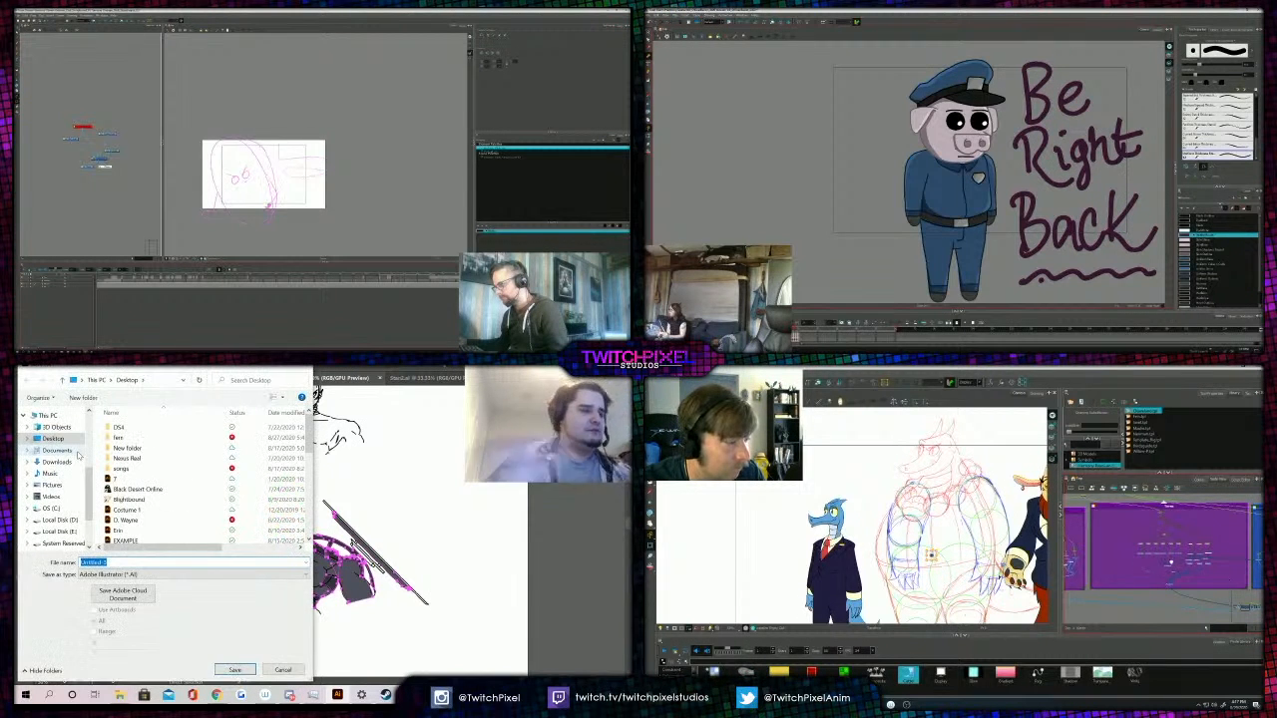
type("Dwayne")
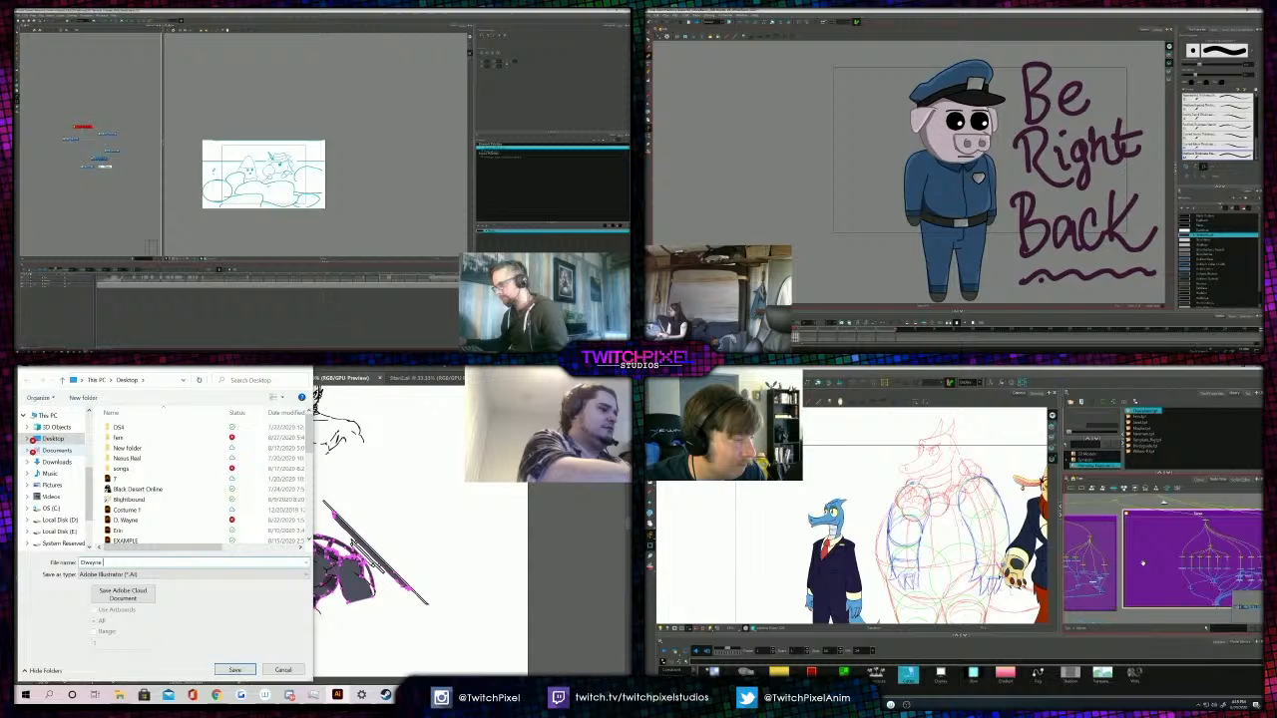
key("Return")
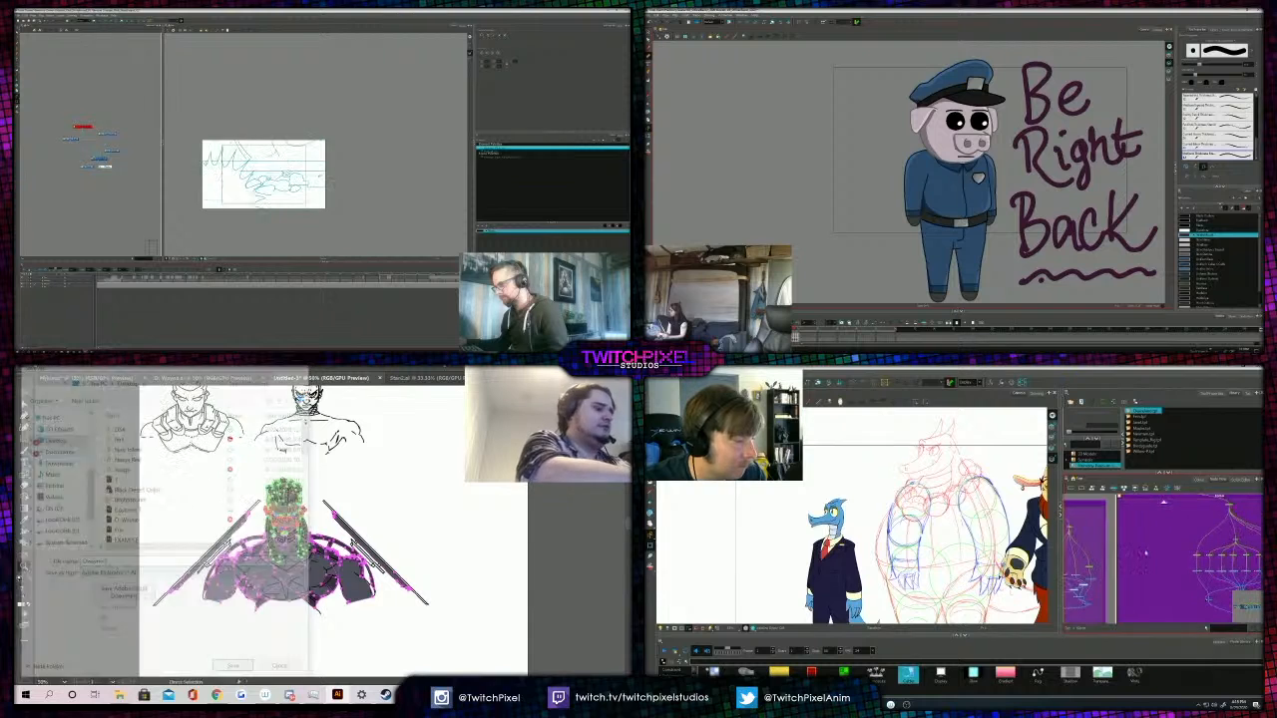
key("Return")
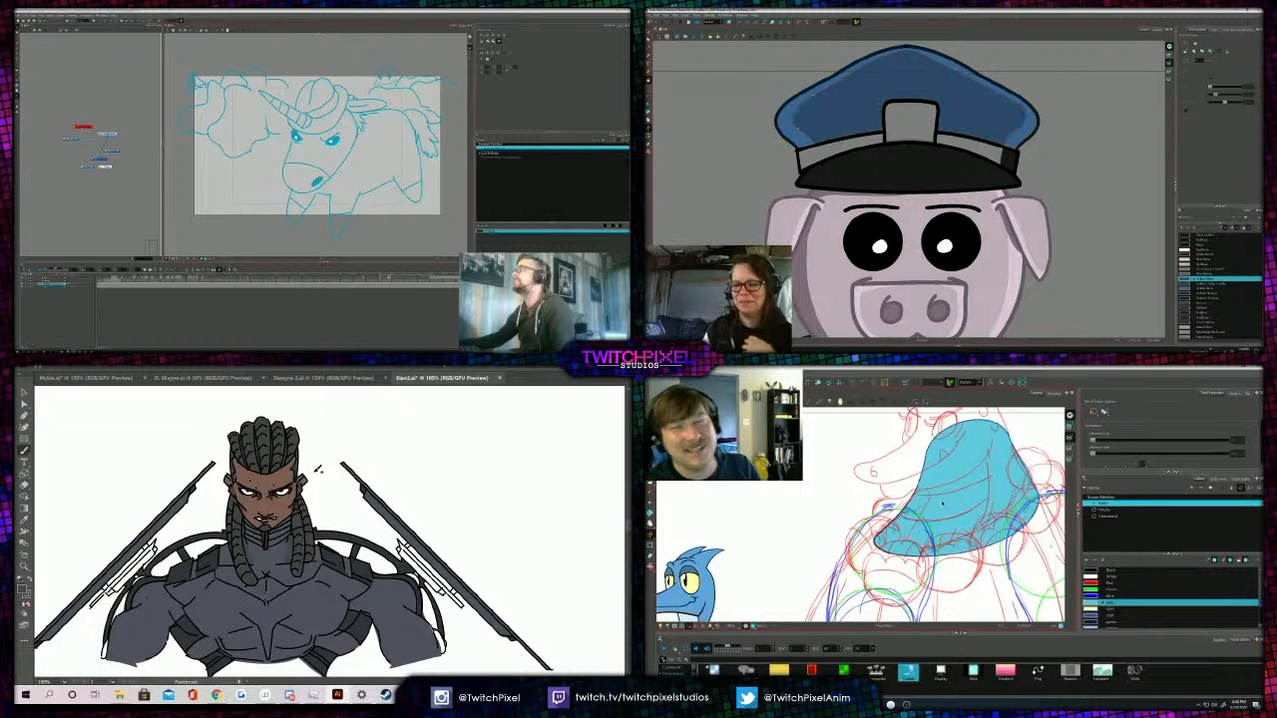
Fill both grey band sections beside the badge on the pig's police cap with the near-black palette colour.
left_click(1219, 314)
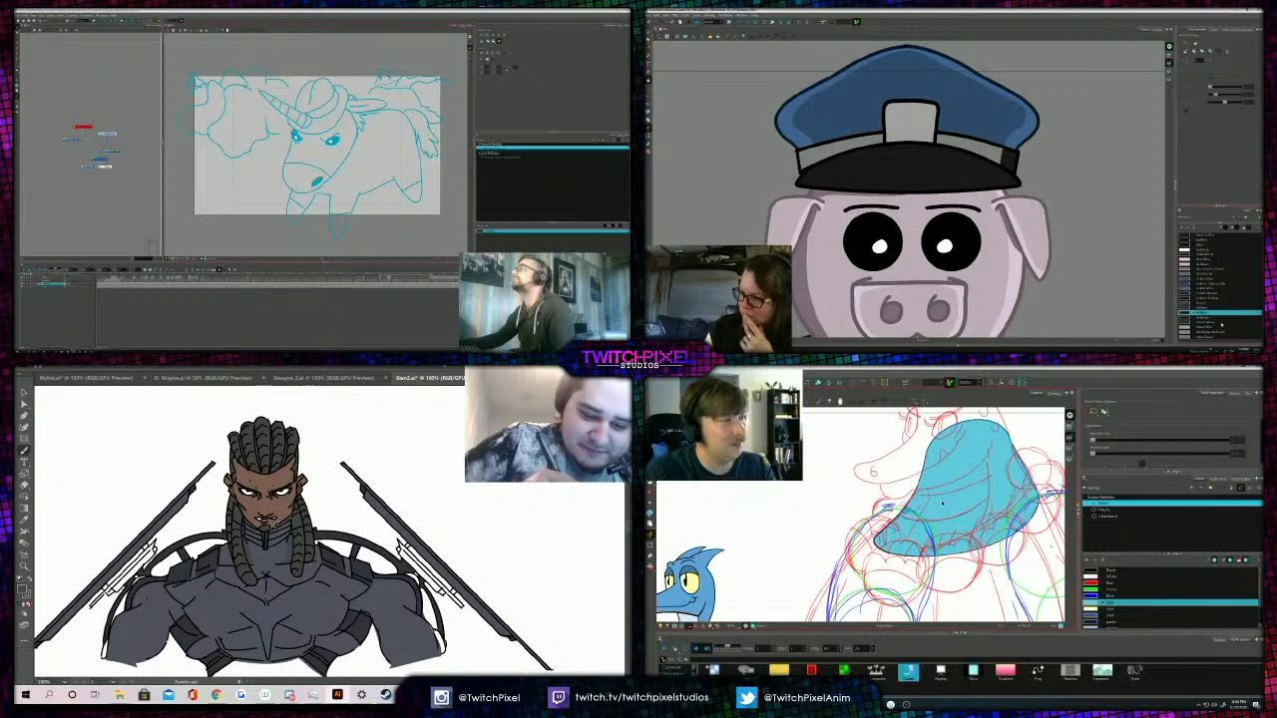
left_click(1221, 323)
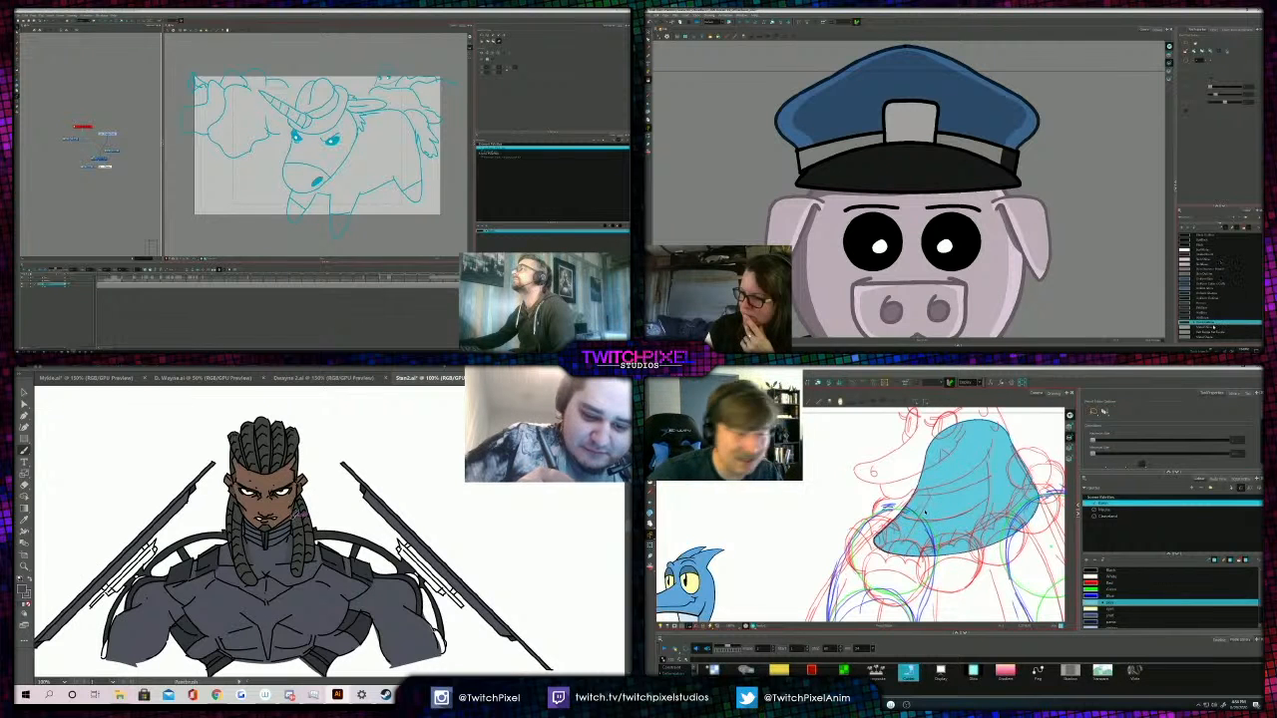
left_click(1214, 311)
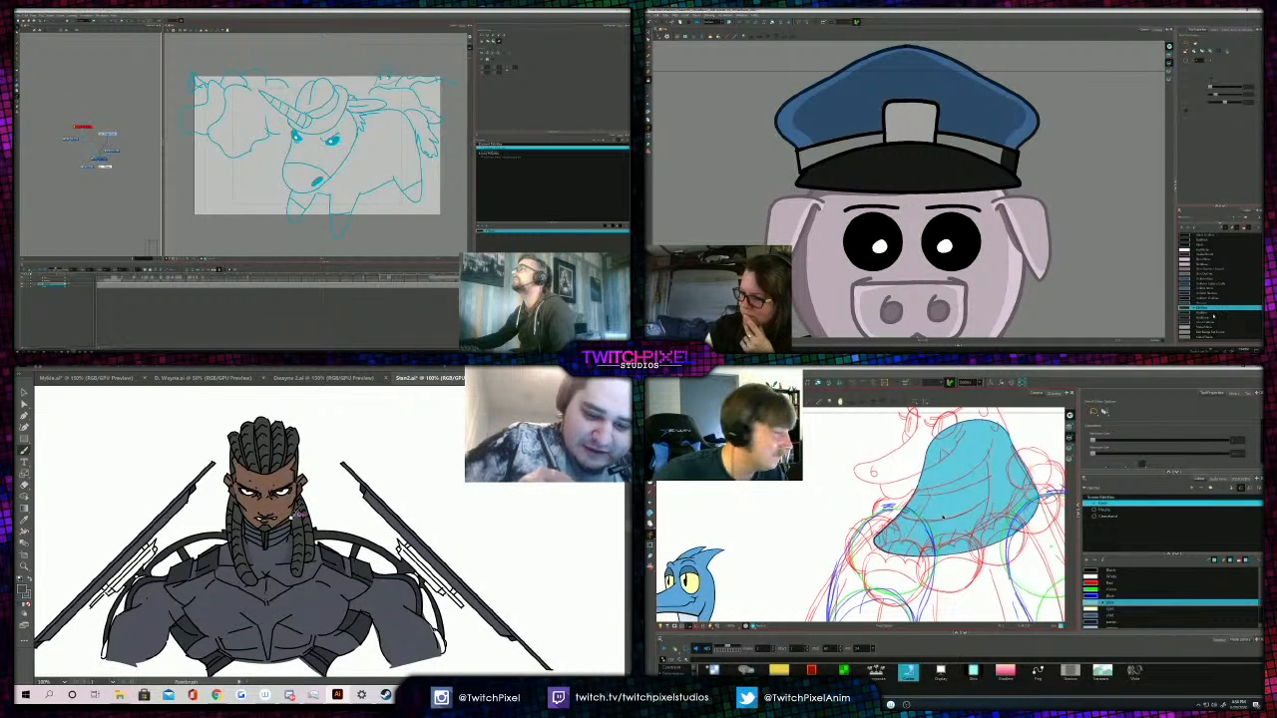
left_click(1218, 479)
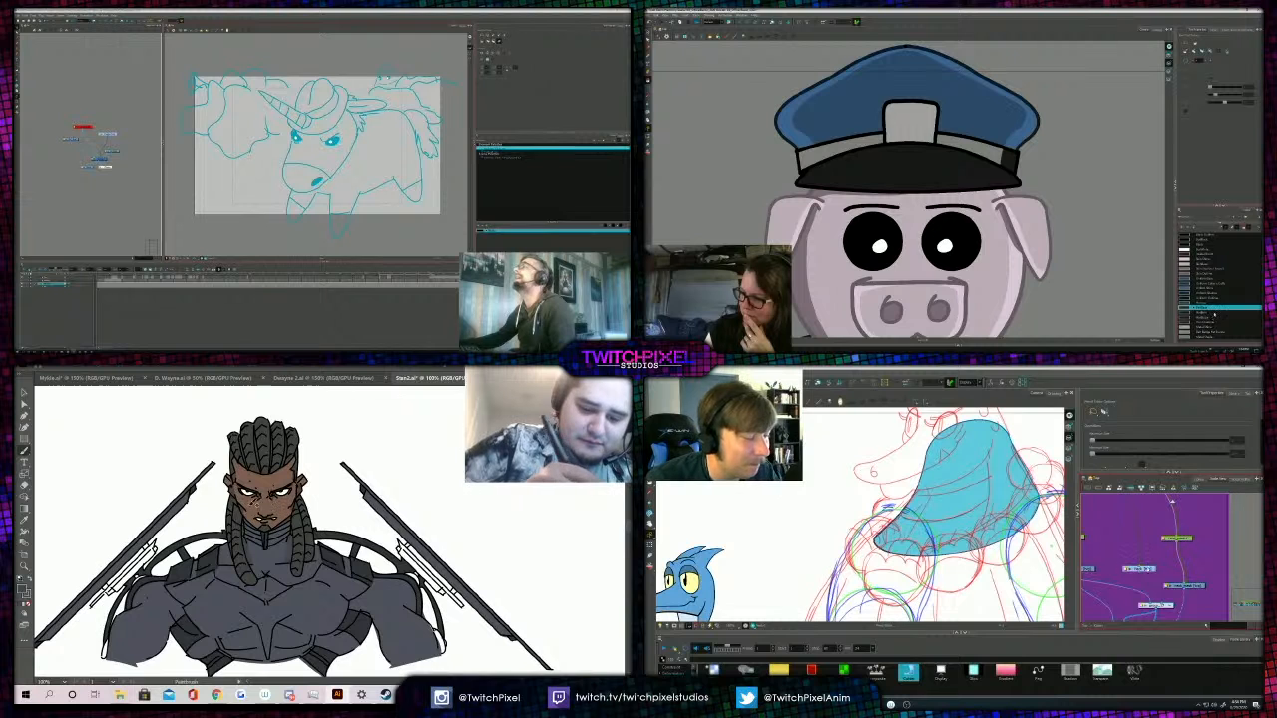
left_click(1214, 319)
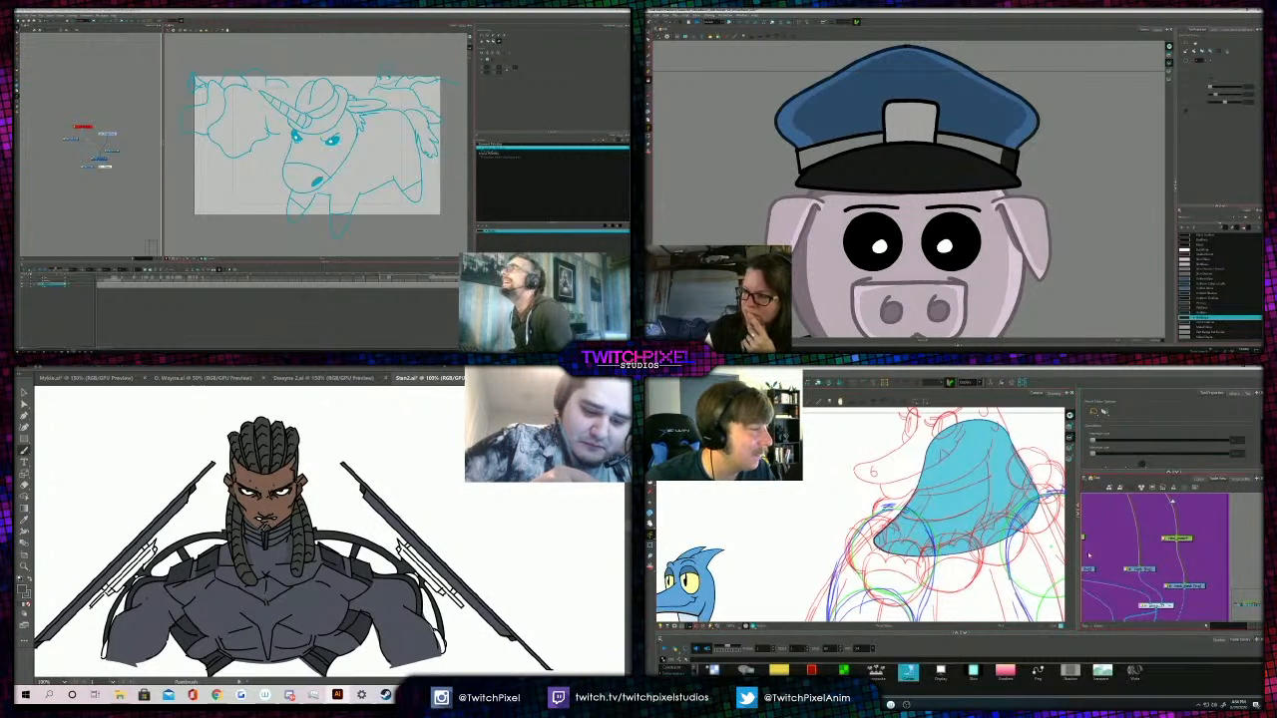
left_click_drag(1094, 599, 1120, 556)
left_click(841, 152)
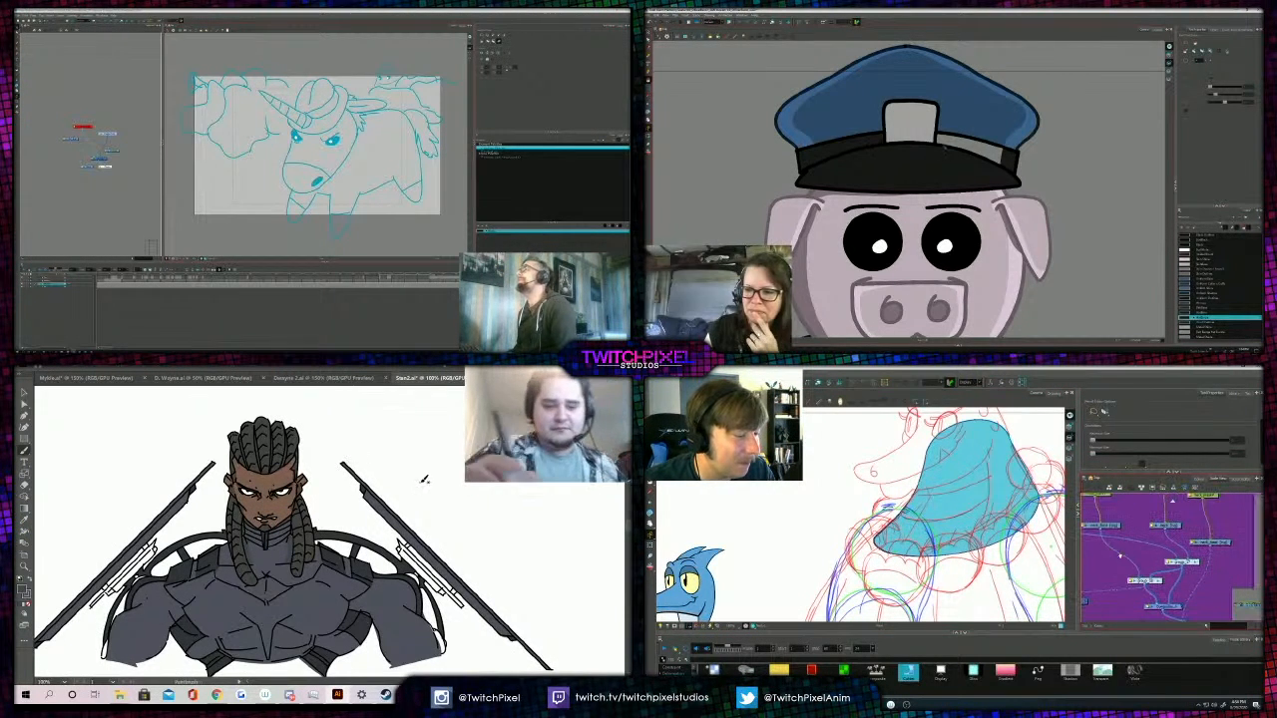
left_click(945, 148)
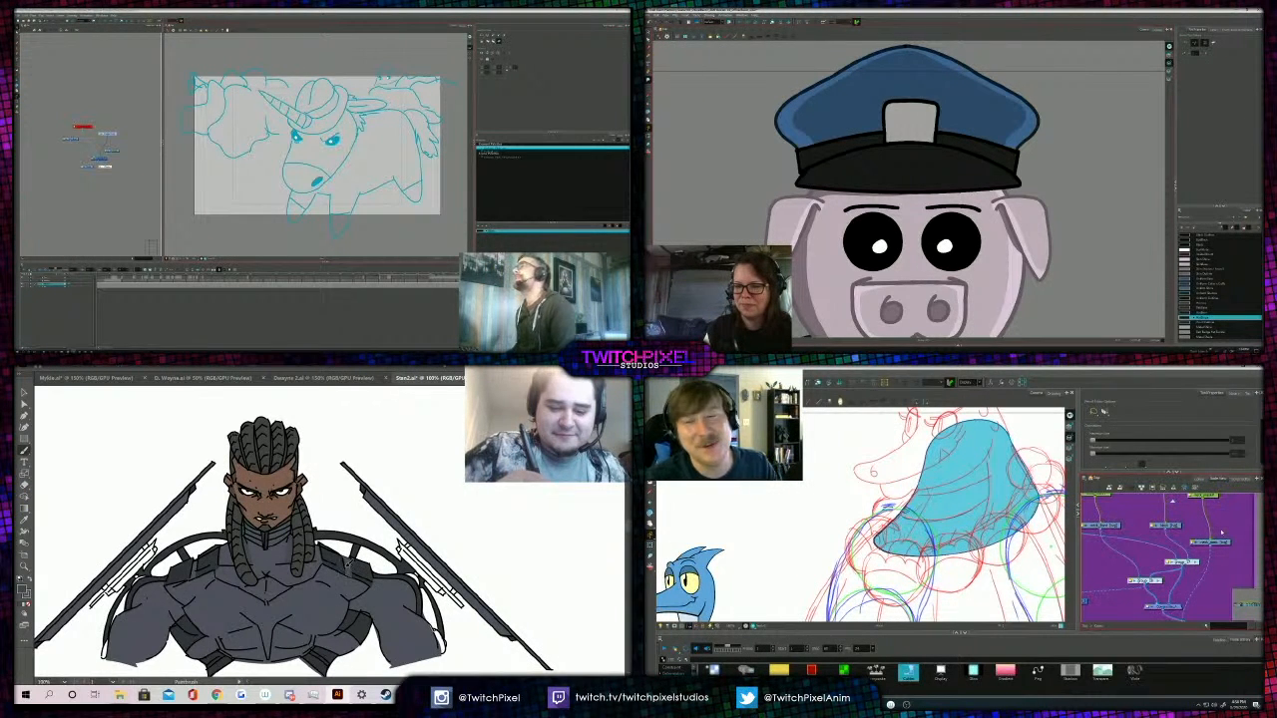
Reposition a node in the rig network and draw a black-outlined rectangle across the blue shape over the crocodile sketch.
left_click_drag(1219, 542, 1225, 524)
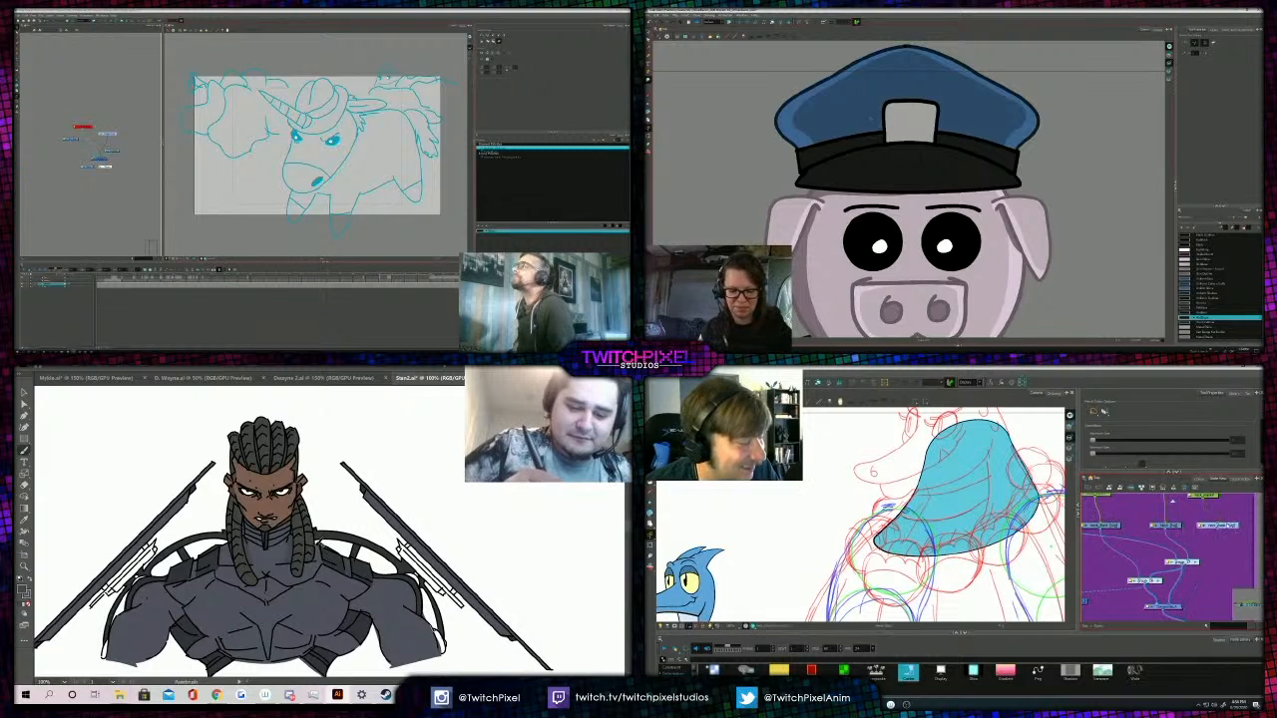
left_click_drag(1099, 552, 1108, 566)
scroll(903, 95, "up", 5)
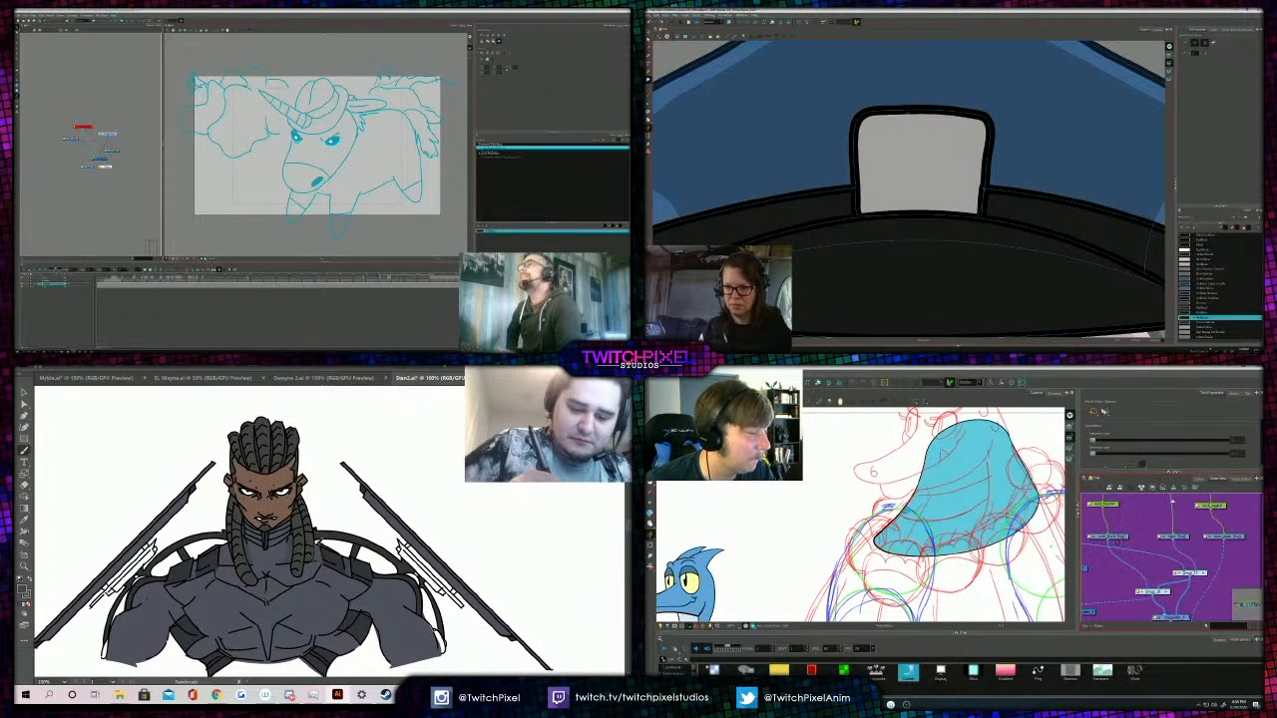
key("alt+8")
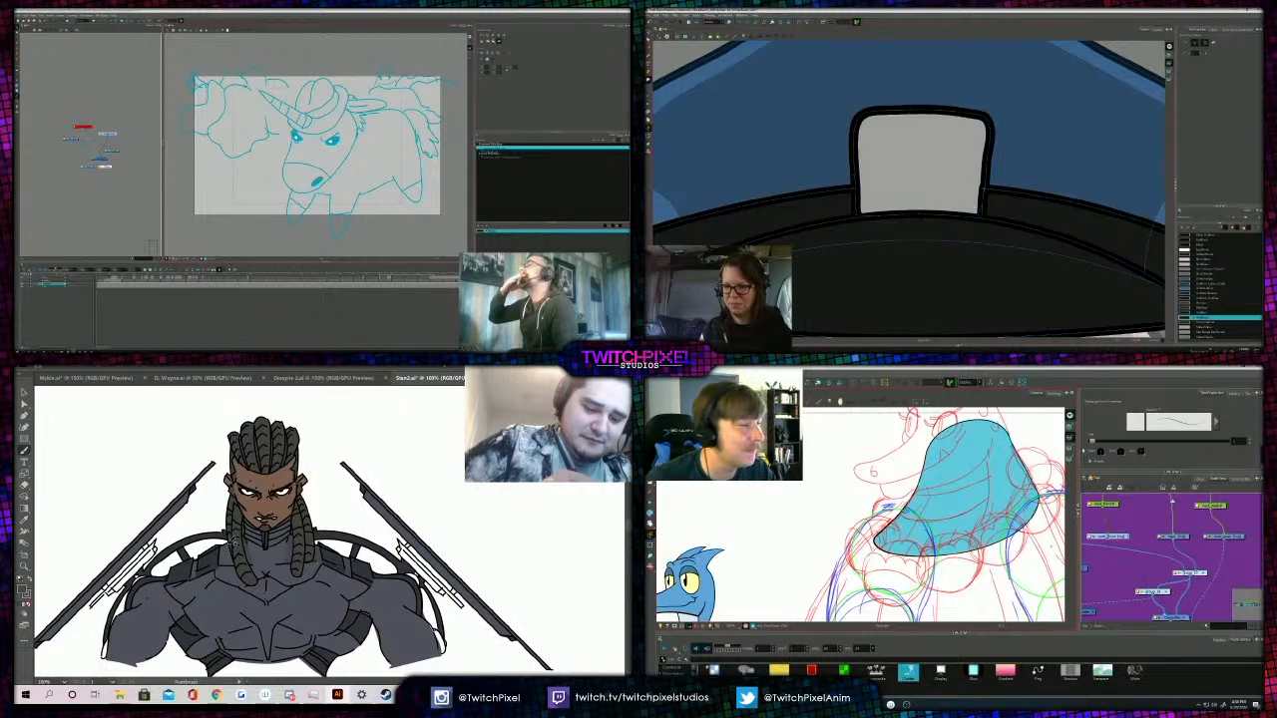
left_click(1199, 479)
left_click(1137, 569)
left_click_drag(911, 445, 975, 576)
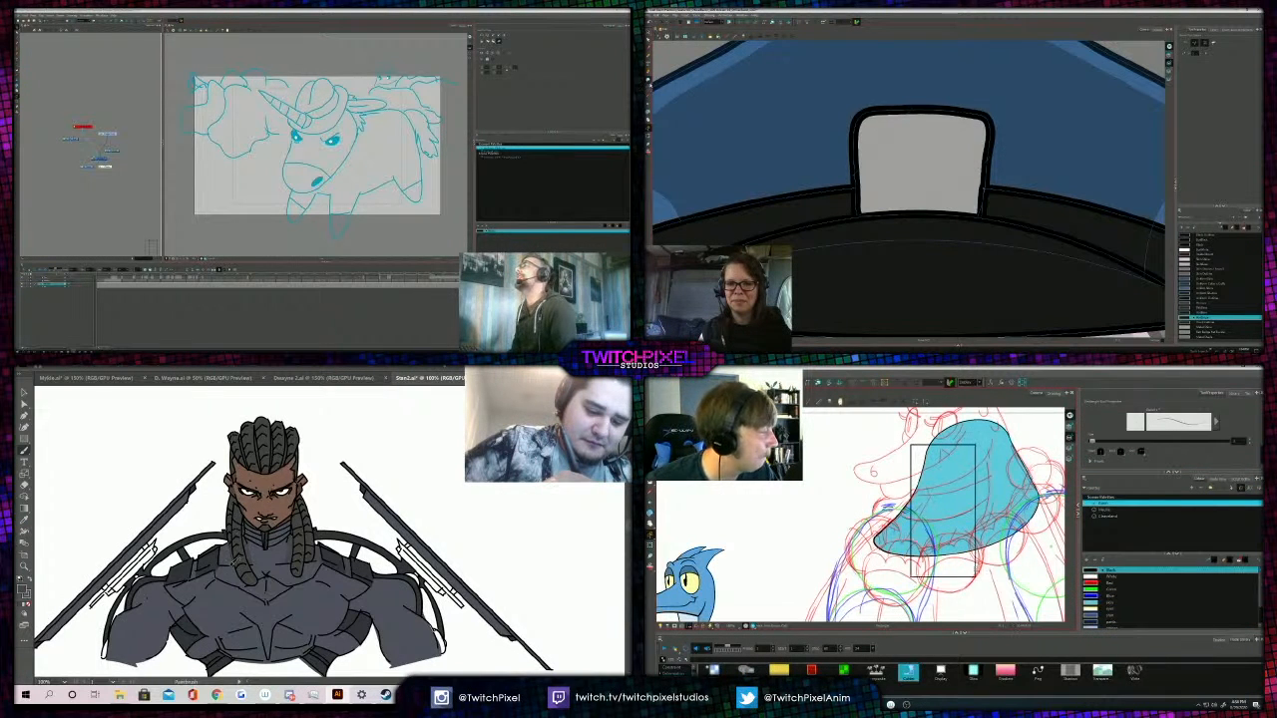
Bend the rectangle's contour across the blue shape, and fill the upper-left corner of the pig's cap badge with a darker grey.
left_click(651, 84)
left_click(668, 80)
key("alt+q")
key("1")
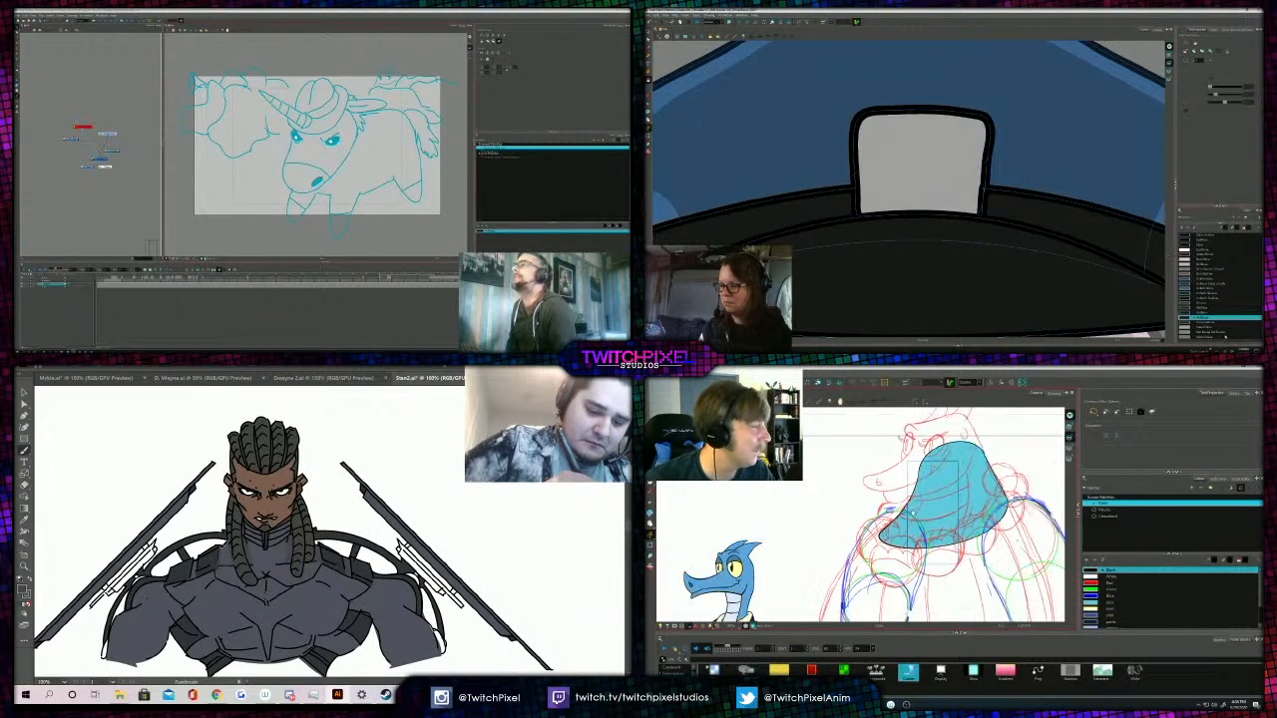
left_click(1204, 327)
left_click_drag(958, 507, 961, 507)
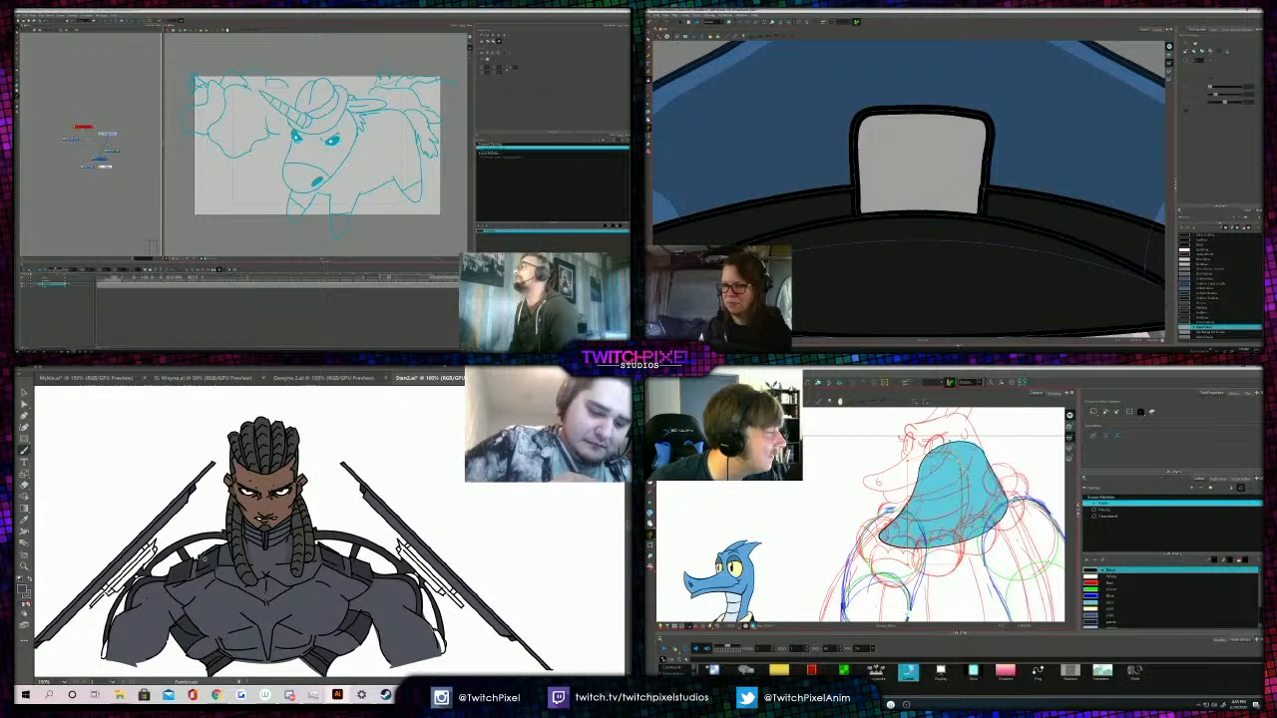
left_click(1204, 337)
left_click_drag(960, 565, 959, 569)
left_click(878, 135)
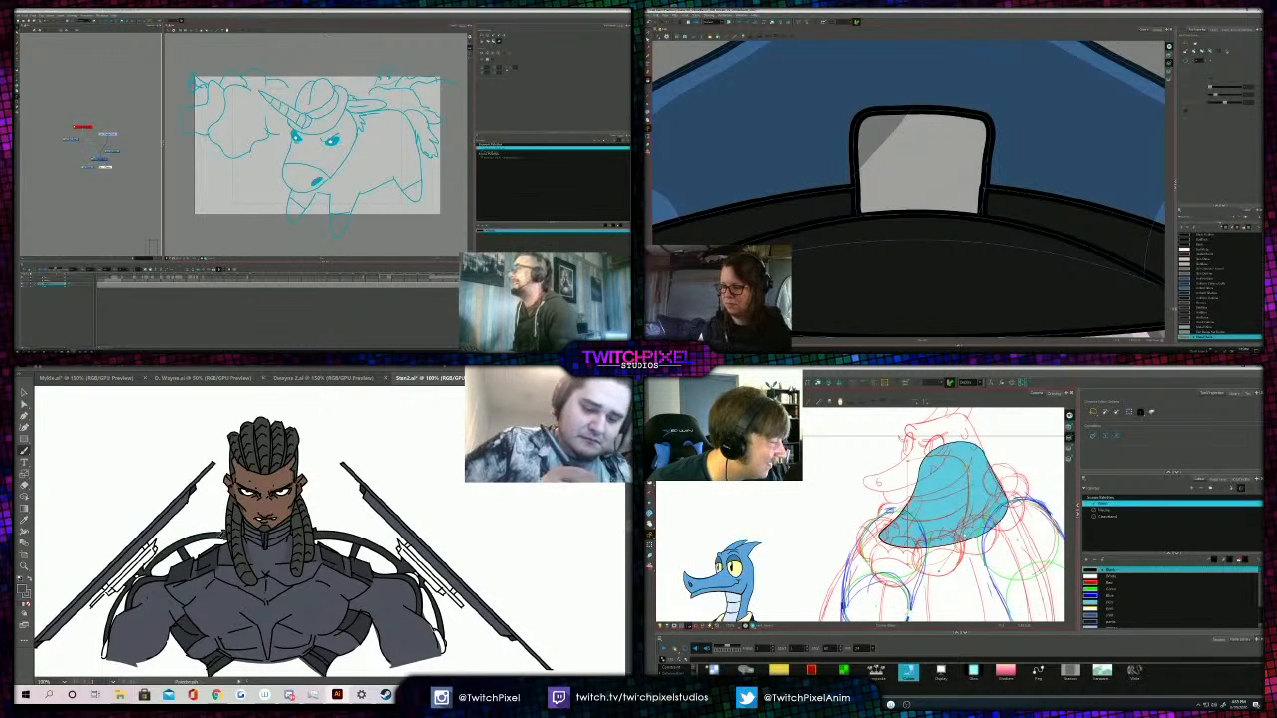
Hide the stroke guides and fill the central area of the pig's cap badge with another grey from the palette.
left_click(1204, 327)
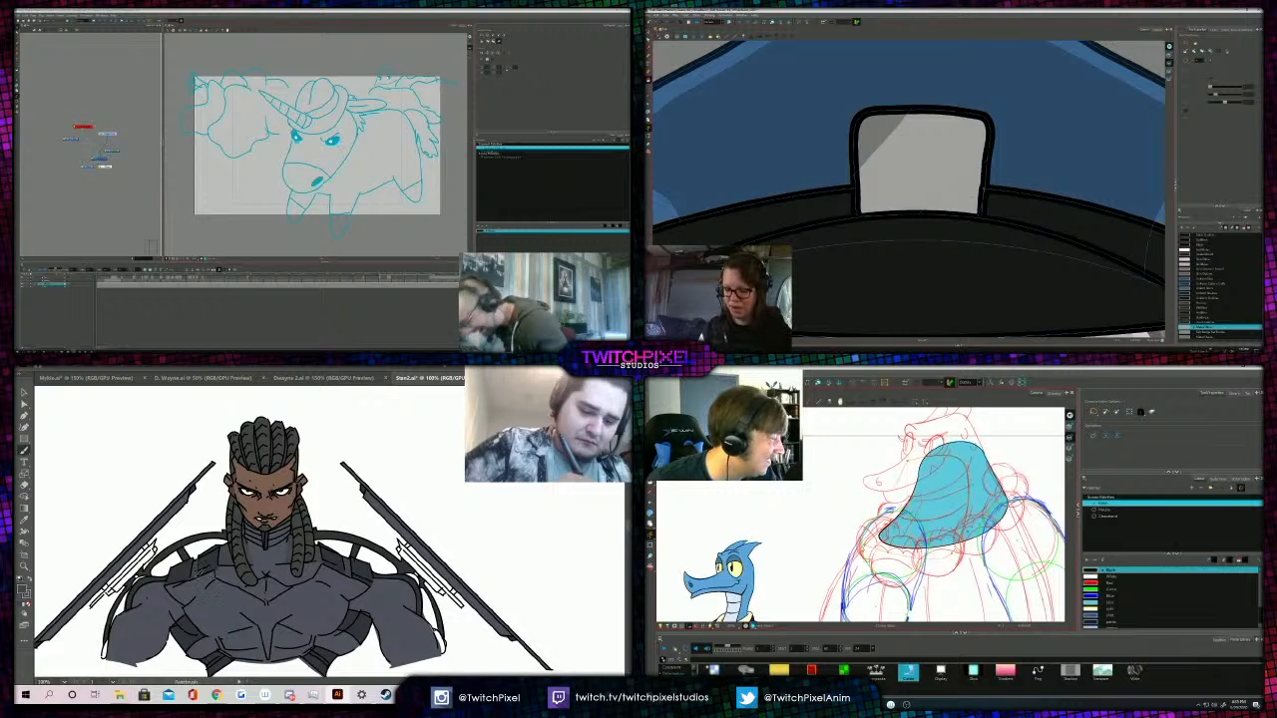
key("k")
left_click(1204, 332)
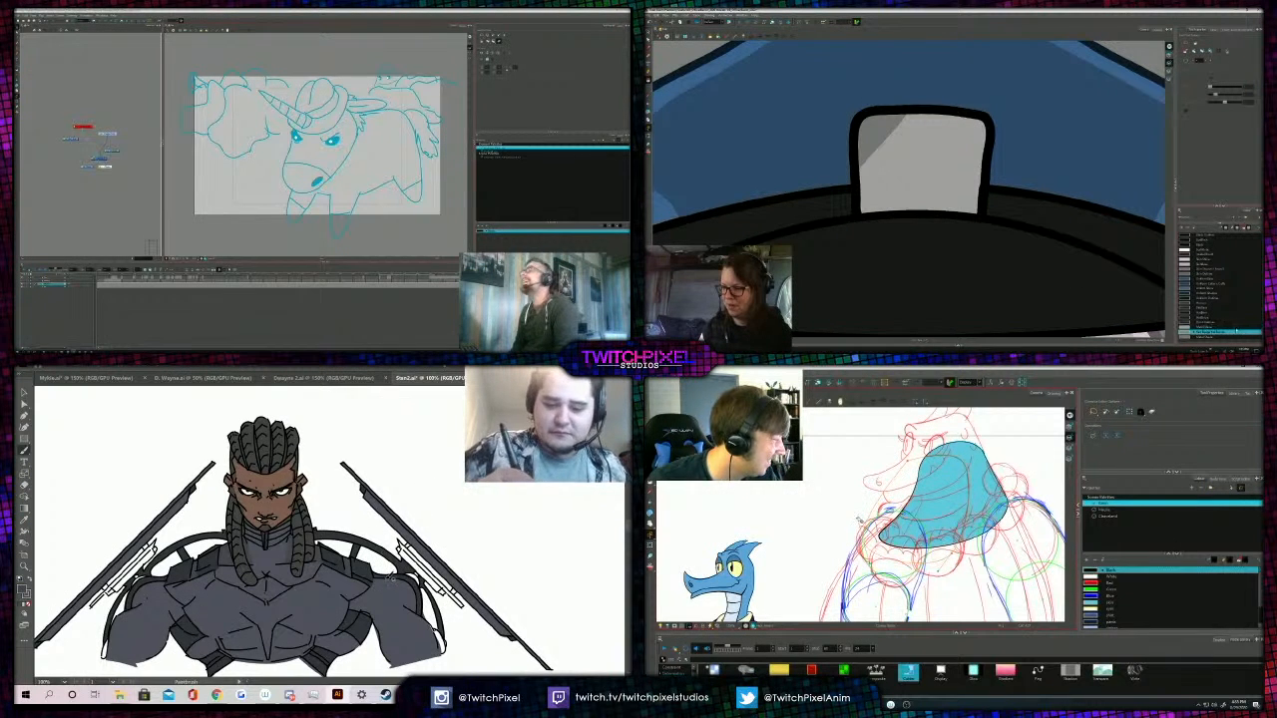
left_click(928, 164)
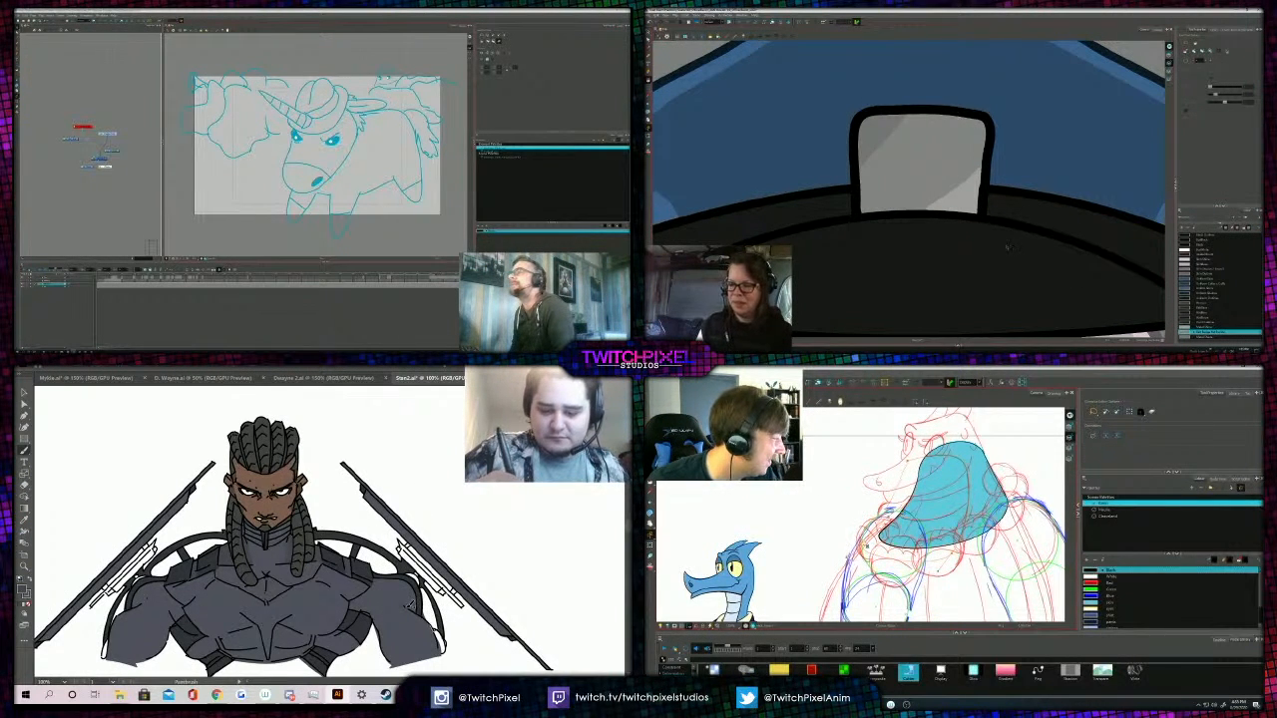
Select the black outline strokes around the pig's cap badge and recolour them with the dark grey palette colour.
scroll(1007, 247, "down", 5)
scroll(1008, 250, "down", 2)
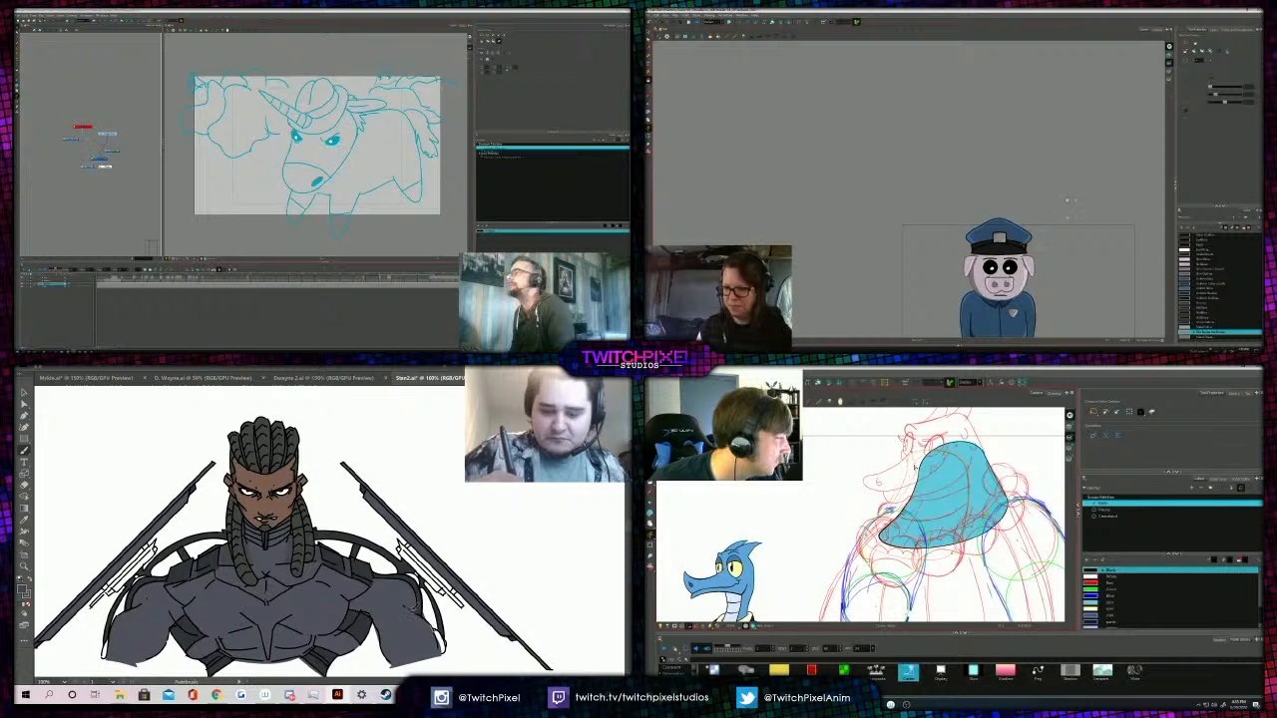
left_click_drag(1067, 200, 1040, 149)
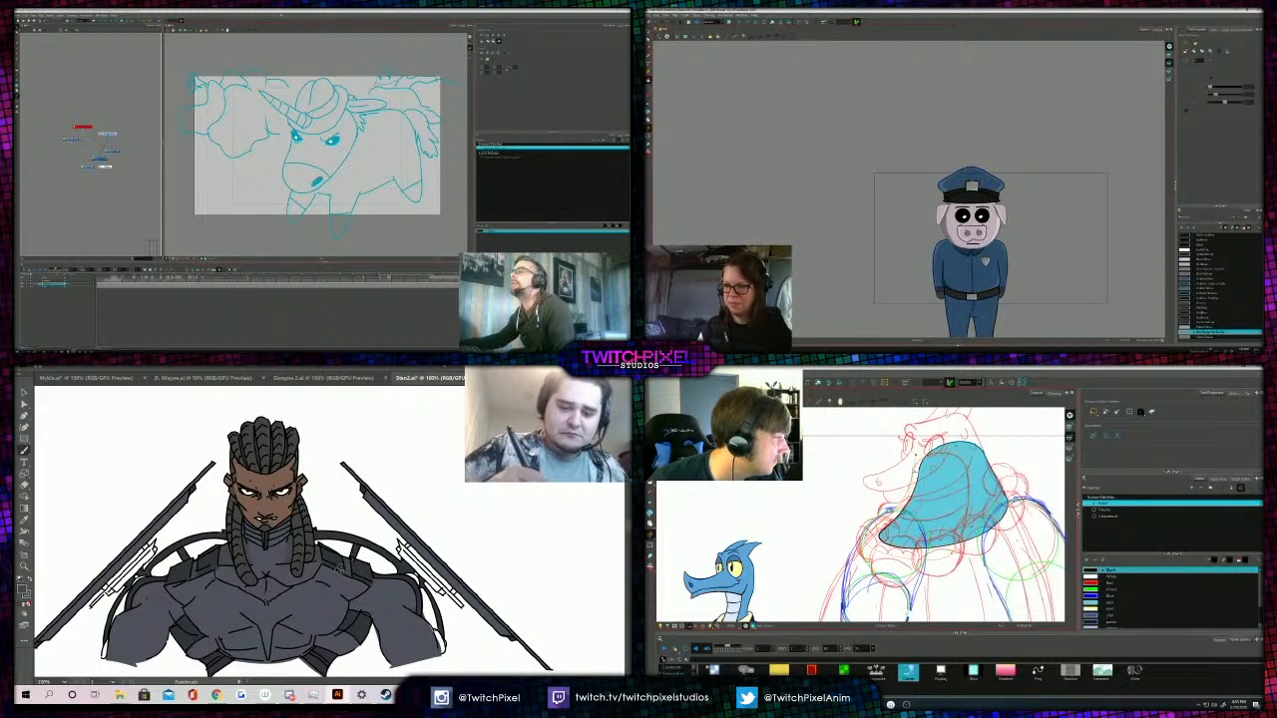
scroll(970, 185, "up", 5)
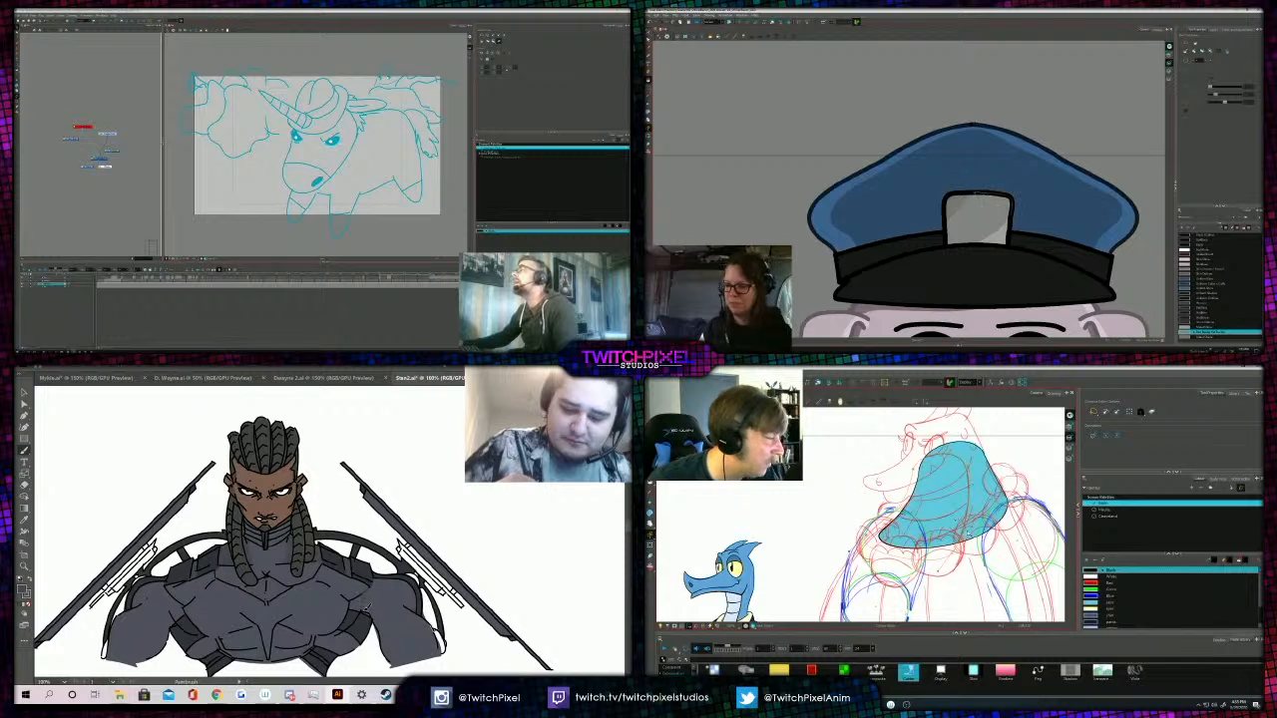
left_click(967, 192)
scroll(947, 233, "up", 4)
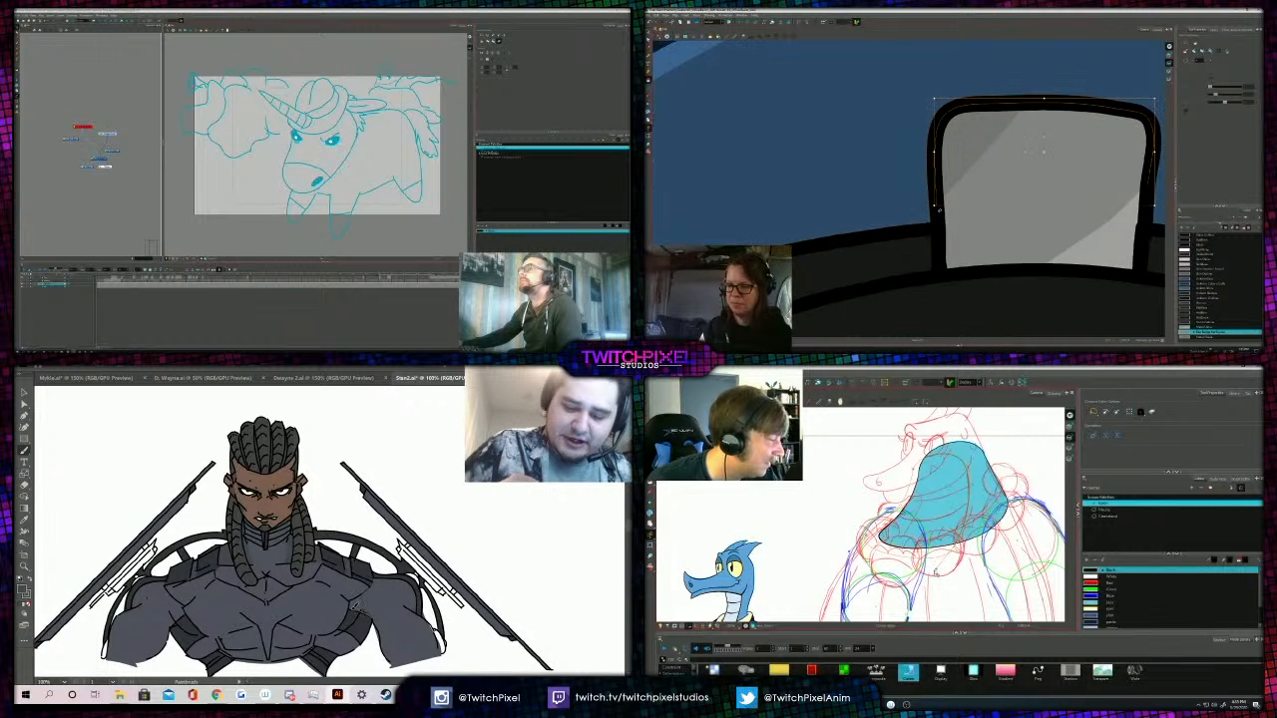
left_click(940, 235, "shift")
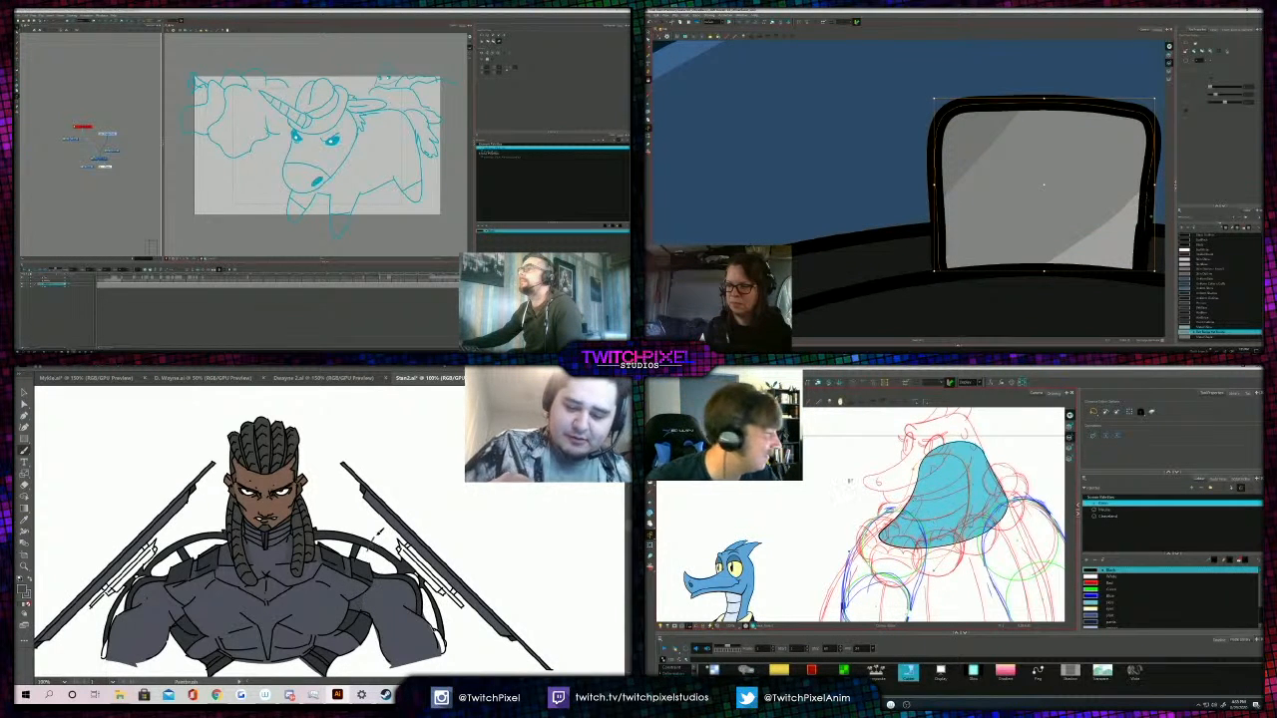
scroll(901, 515, "up", 2)
left_click_drag(1142, 260, 1142, 262)
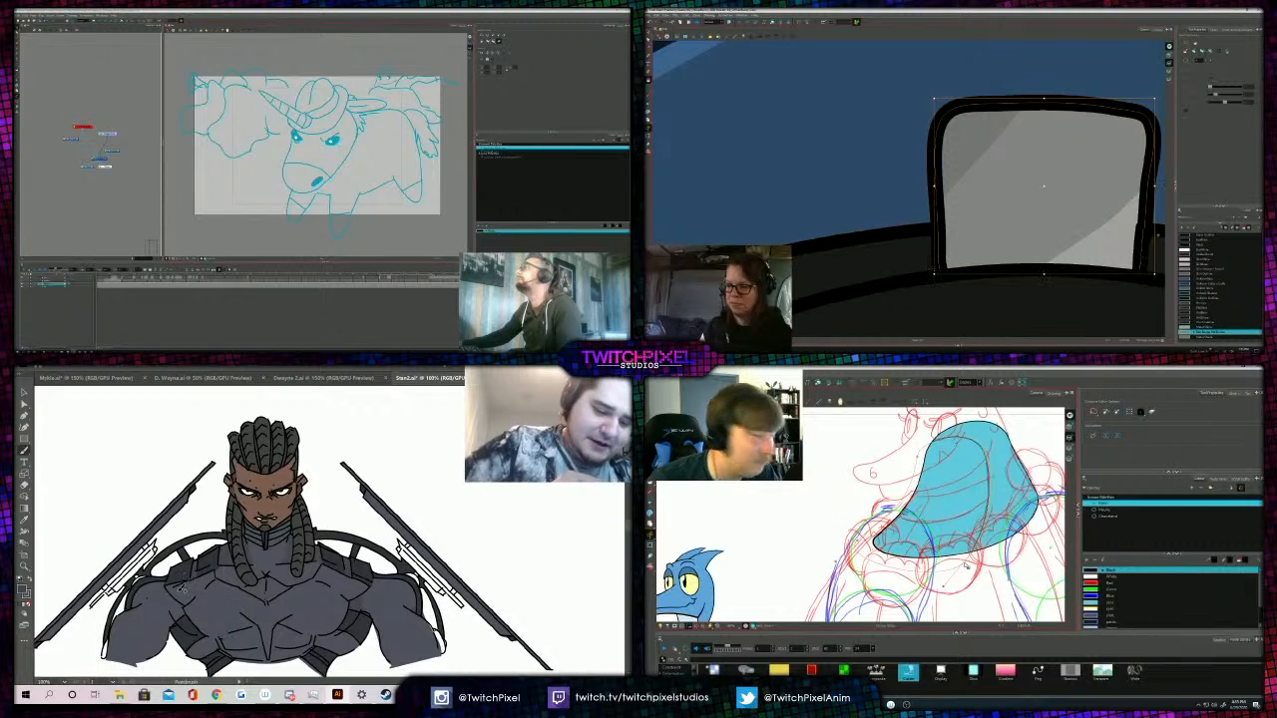
left_click(1137, 116)
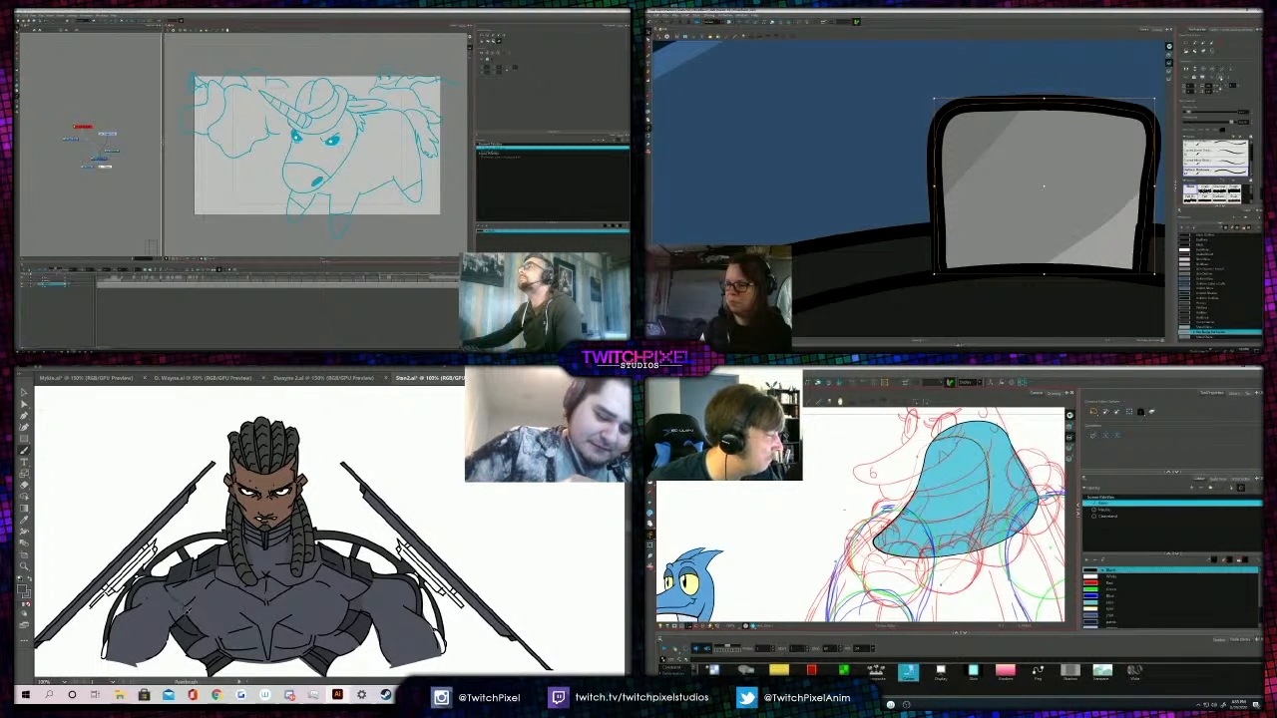
key("alt+s")
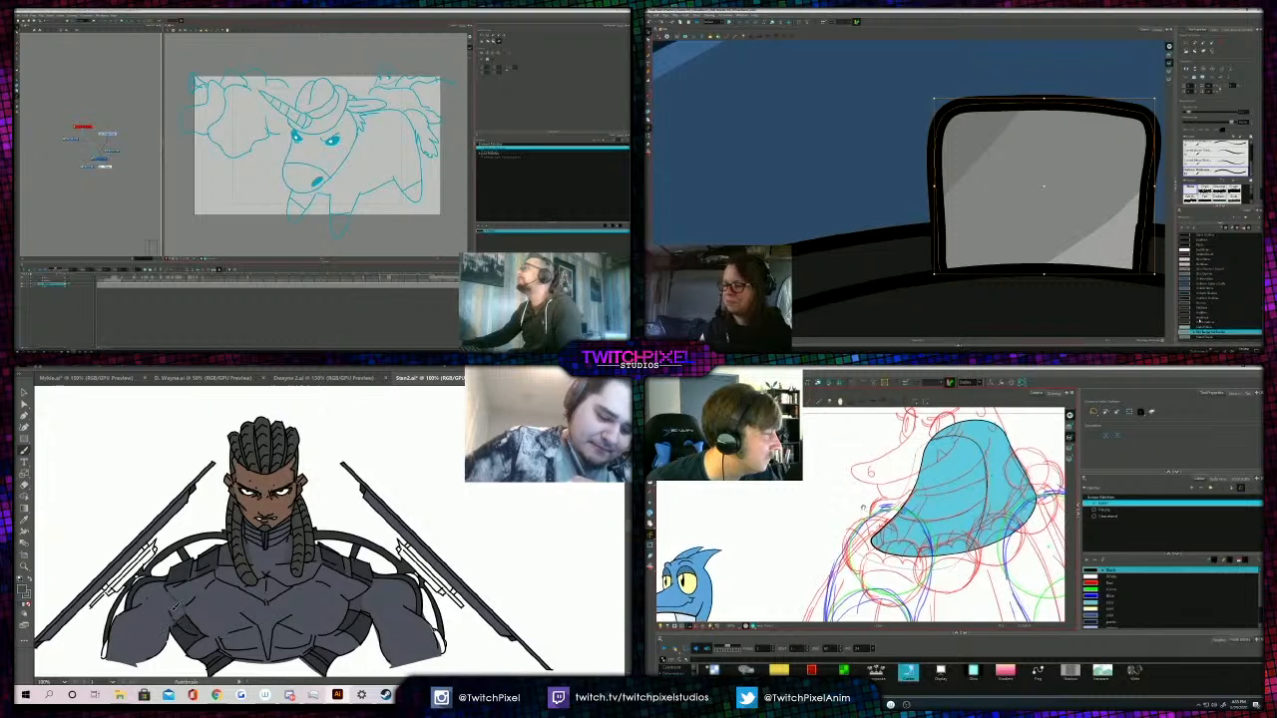
scroll(854, 499, "down", 1)
mouse_move(854, 499)
left_mouse_down()
mouse_move(911, 486)
mouse_move(857, 489)
left_mouse_up()
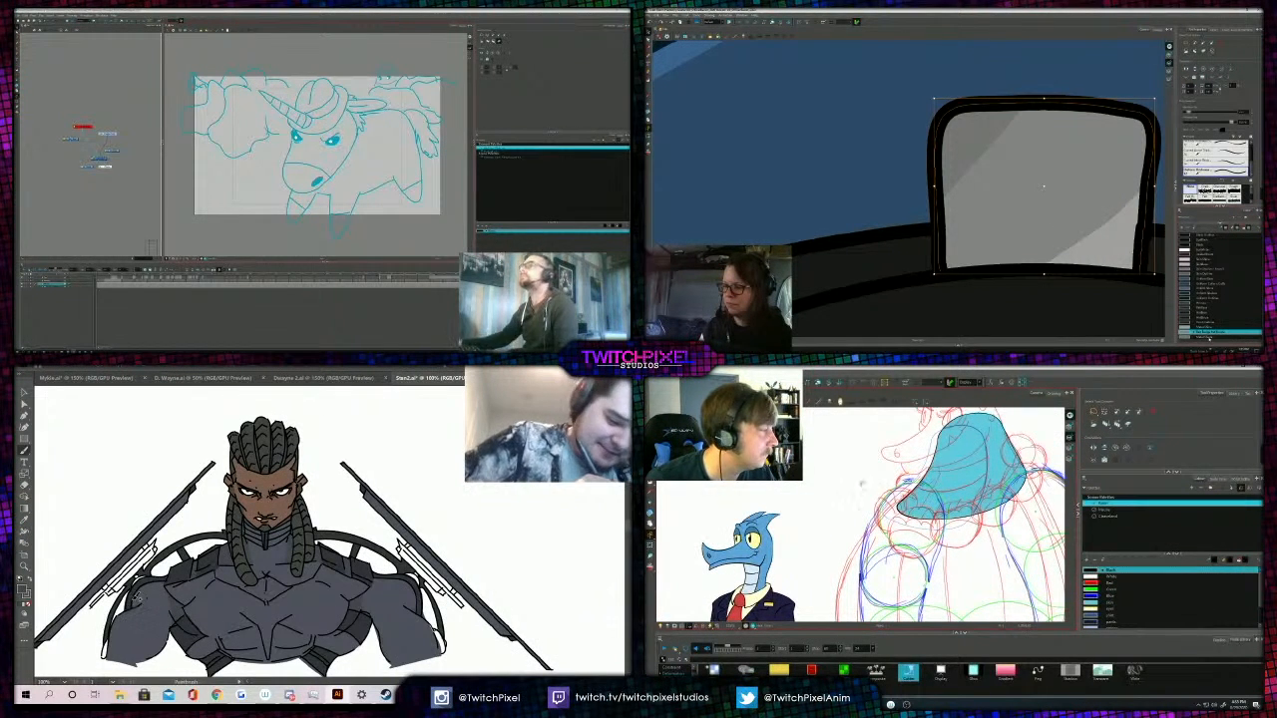
left_click(1198, 304)
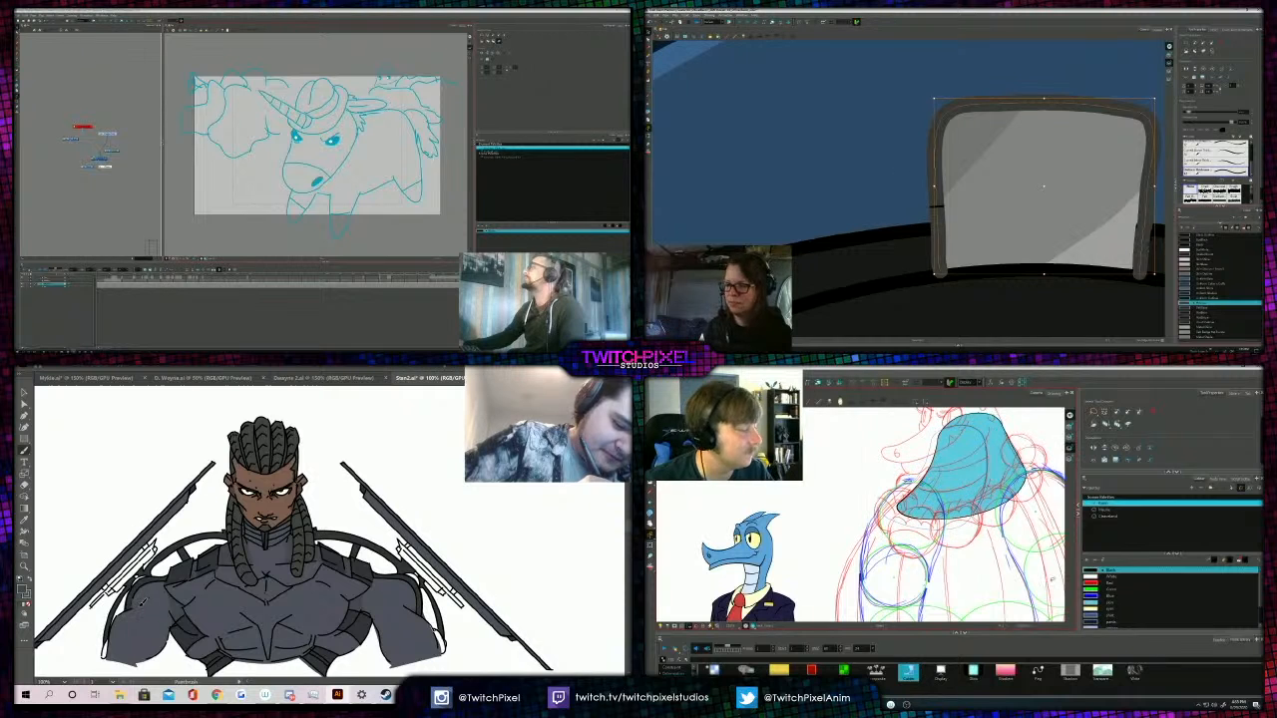
Fill the front section of the crocodile's blue shape with the very light blue palette colour.
left_click(649, 40)
scroll(1195, 627, "down", 2)
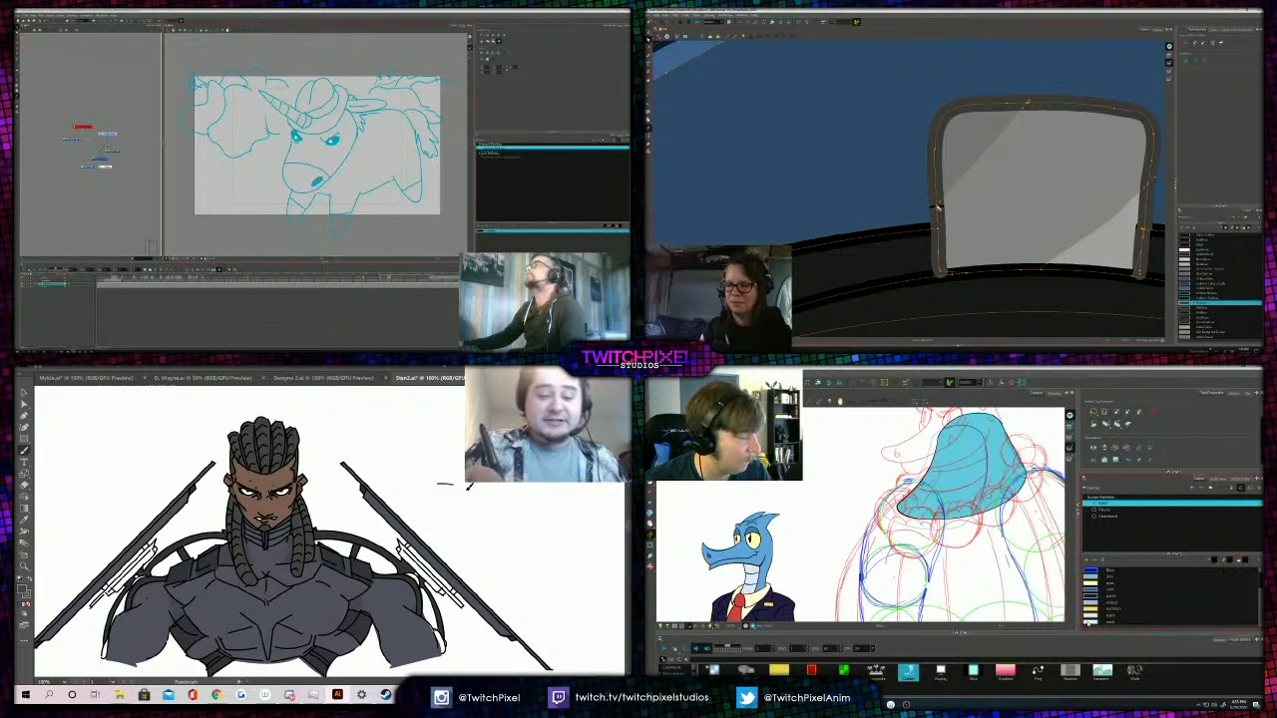
left_click(1168, 621)
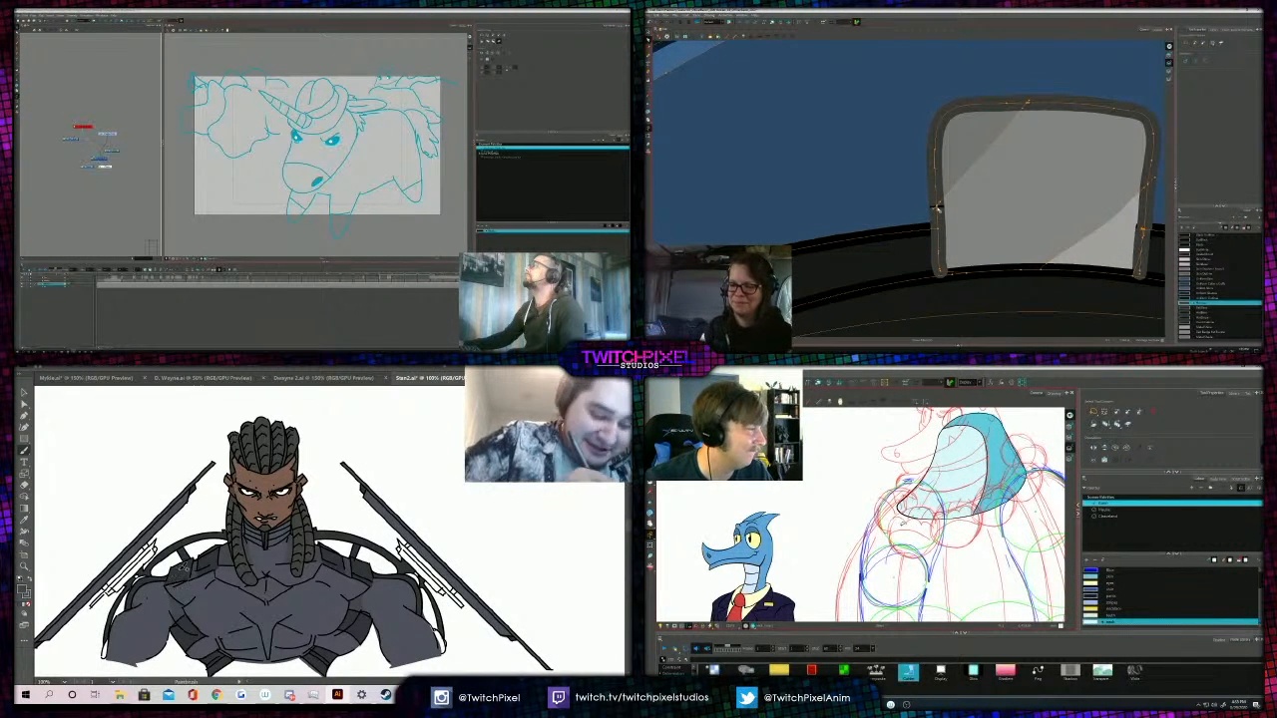
Open the crocodile's node network and examine its node groups and connections.
left_click(1217, 478)
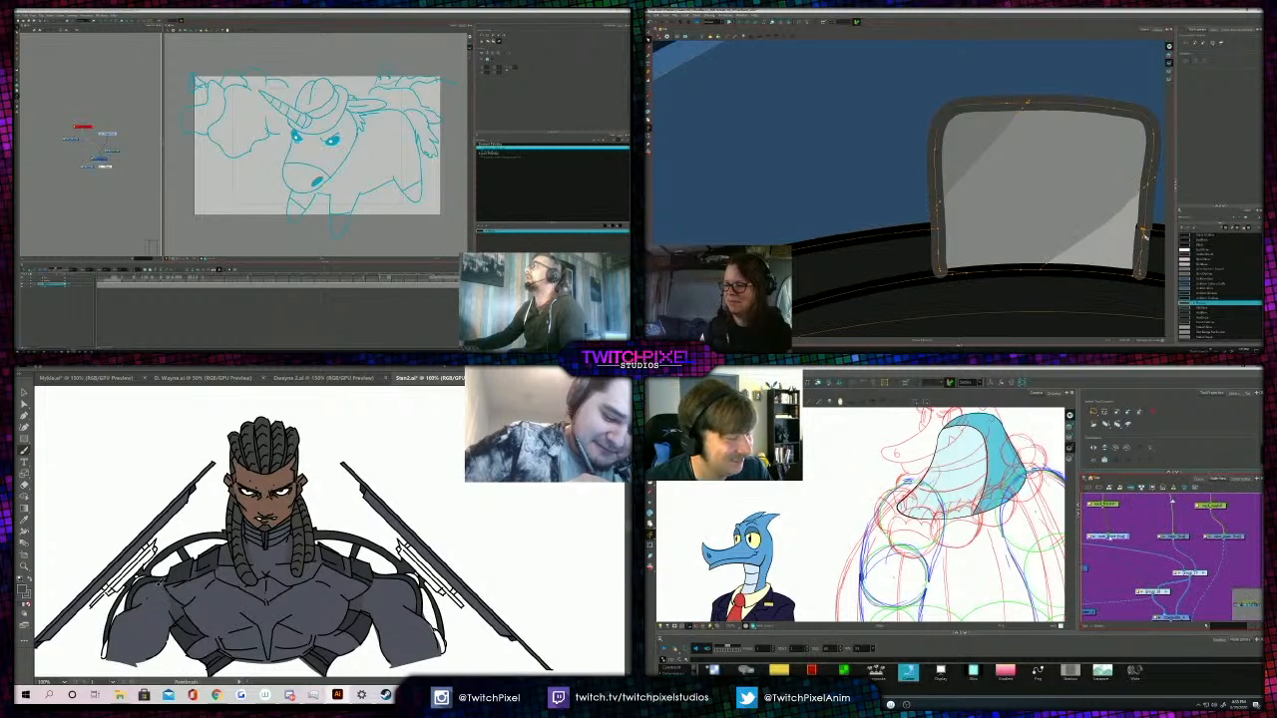
left_click_drag(1131, 566, 1147, 563)
scroll(1171, 531, "down", 2)
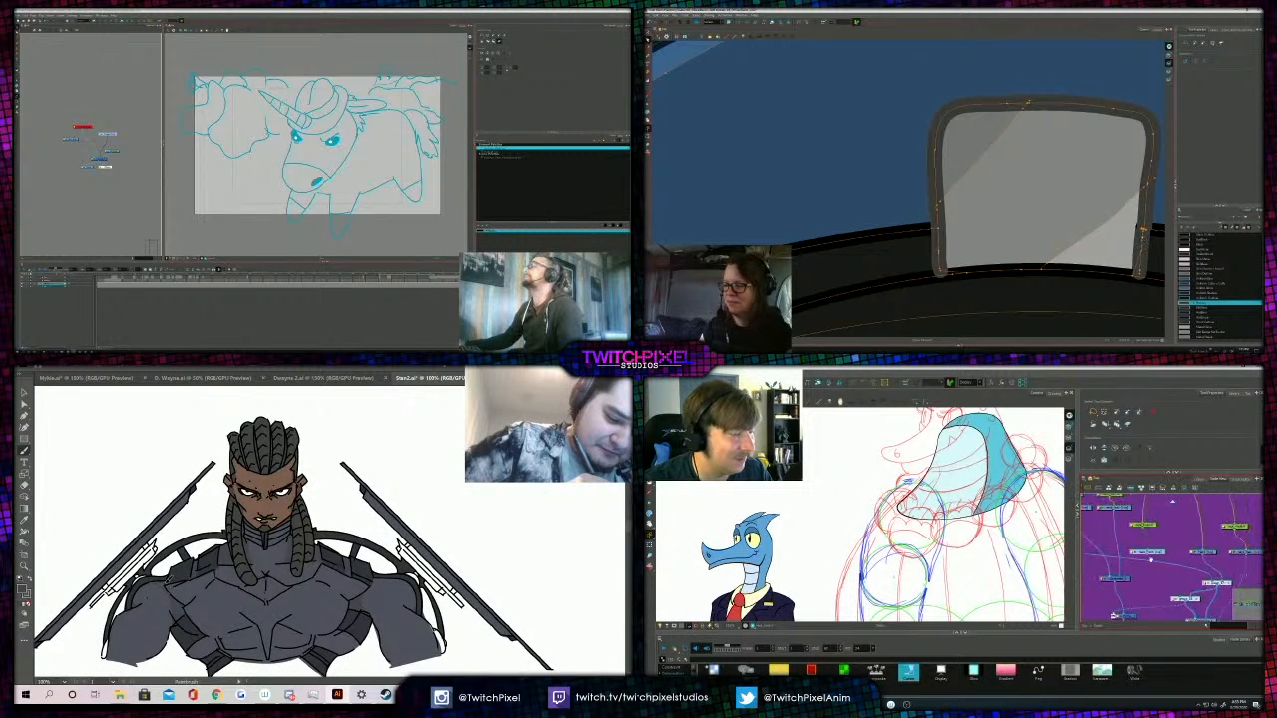
scroll(1144, 239, "up", 4)
left_click_drag(1112, 544, 1188, 602)
left_click_drag(1161, 559, 1164, 537)
left_click(1194, 570)
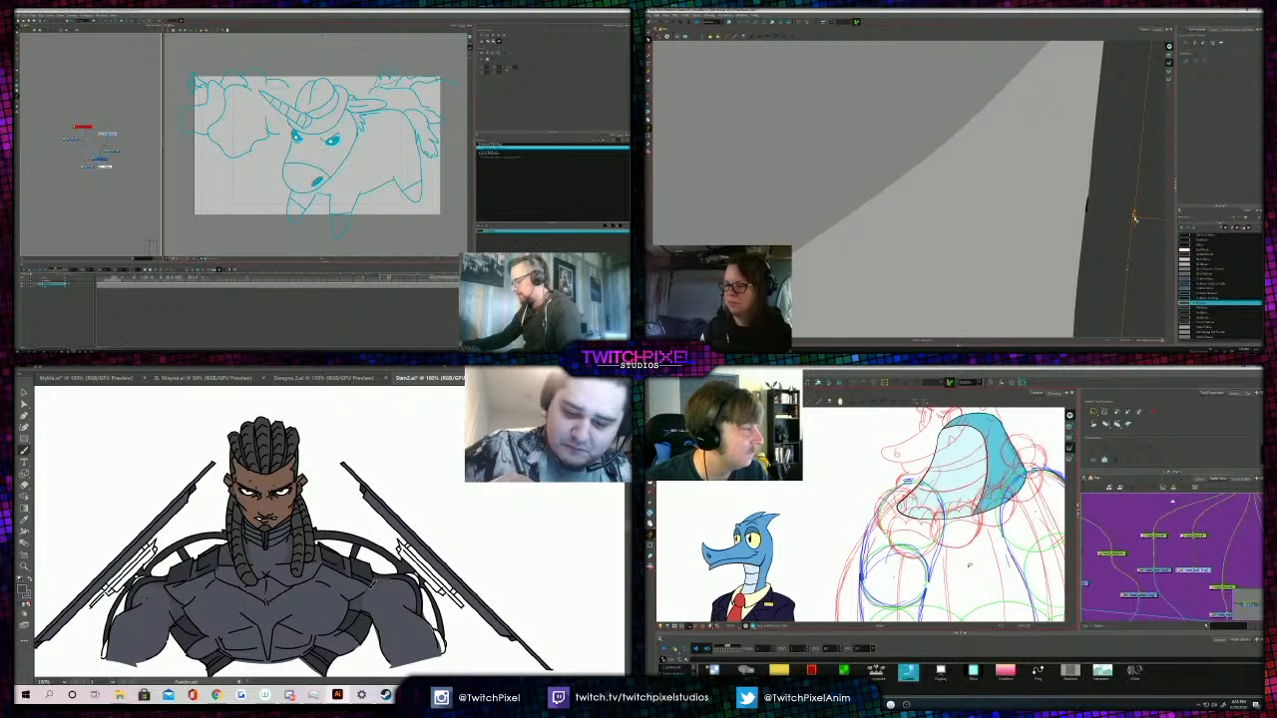
key("z")
left_click(397, 555, "alt")
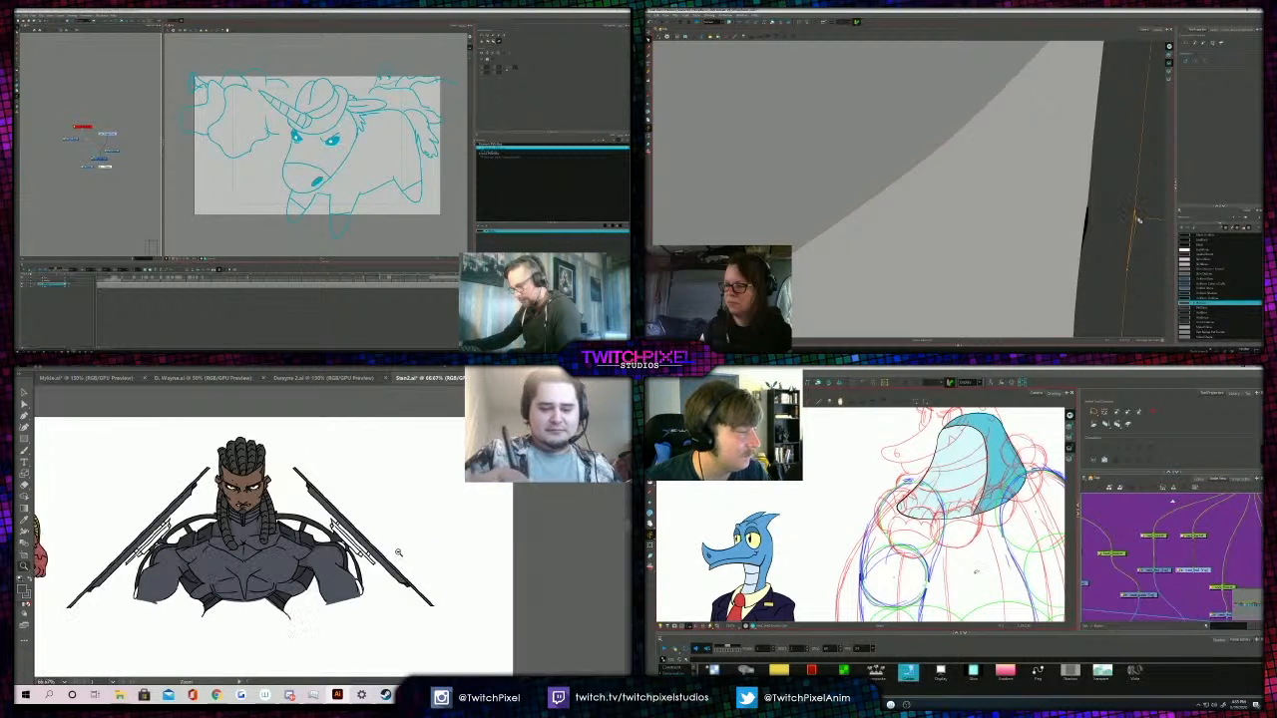
left_click(307, 545)
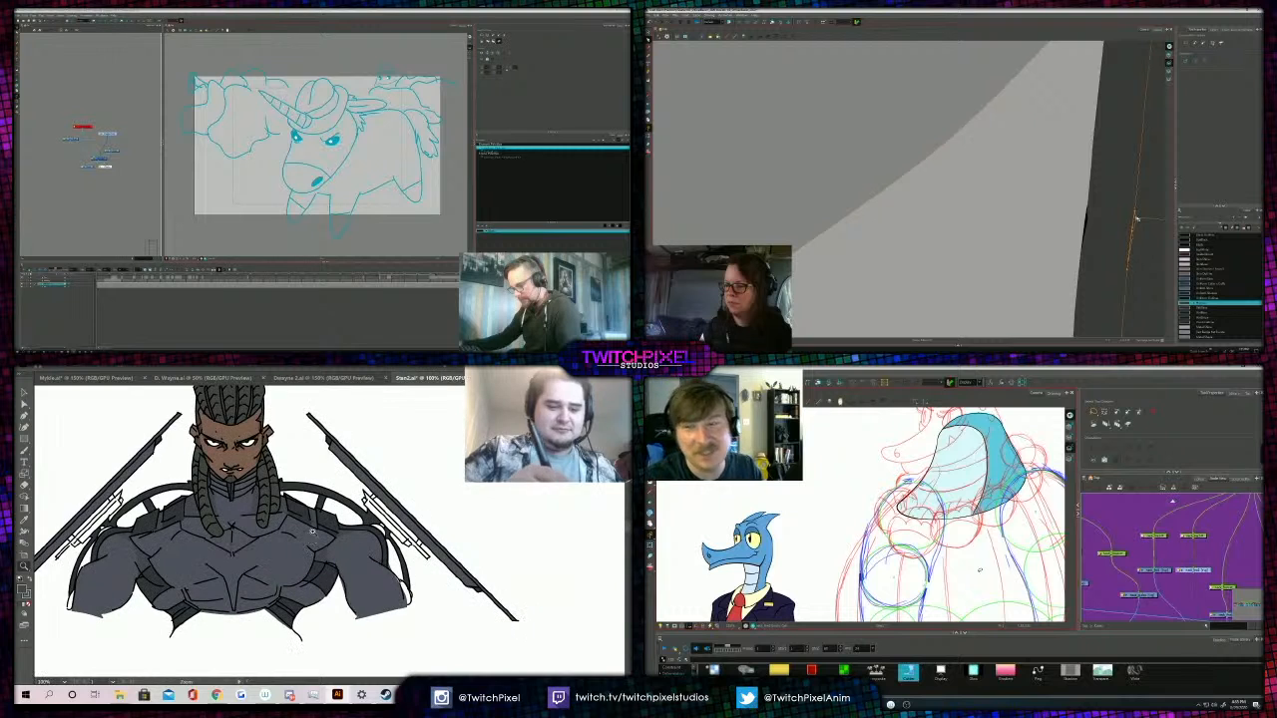
key("b")
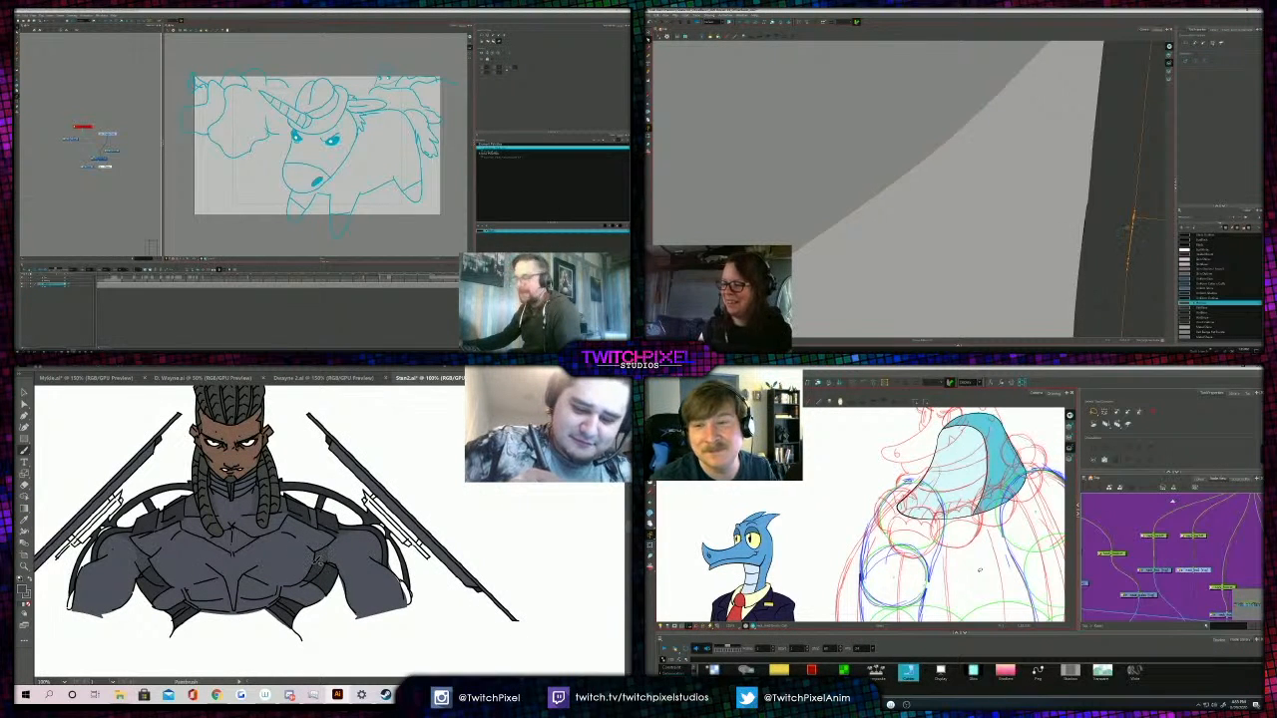
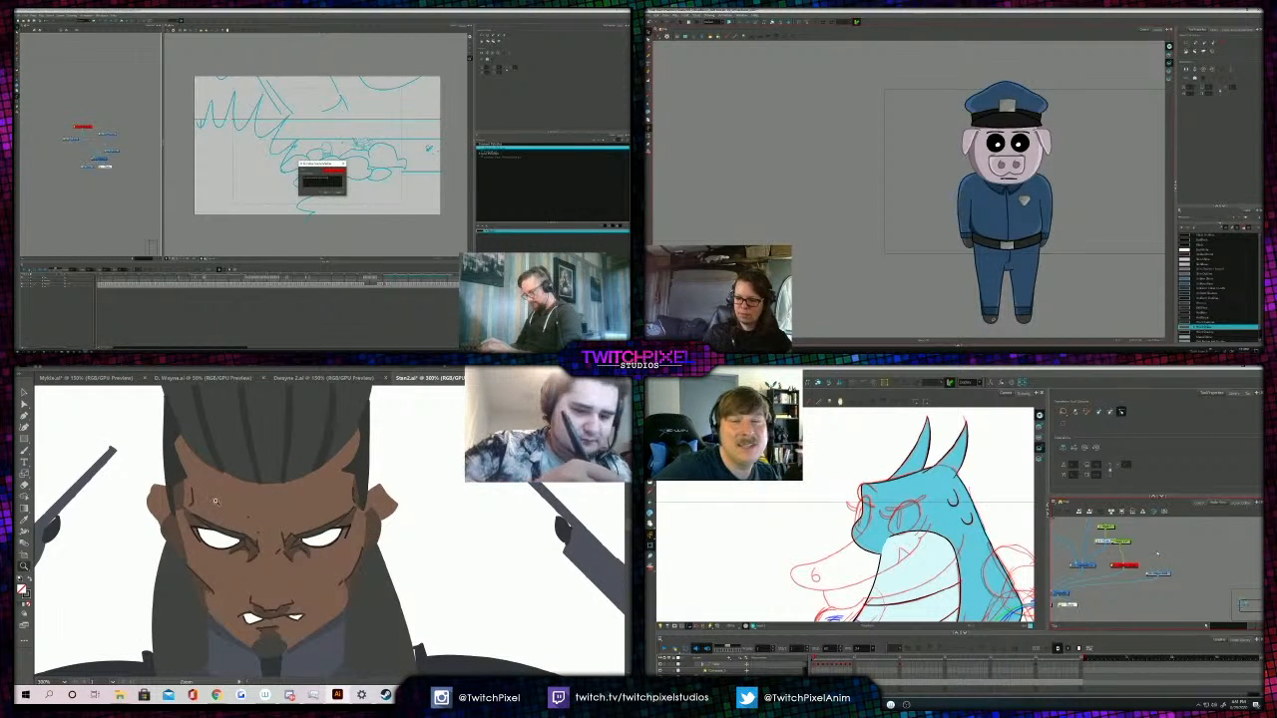
Change the stacking order of the selected strokes around the braided character's eyes.
key("v")
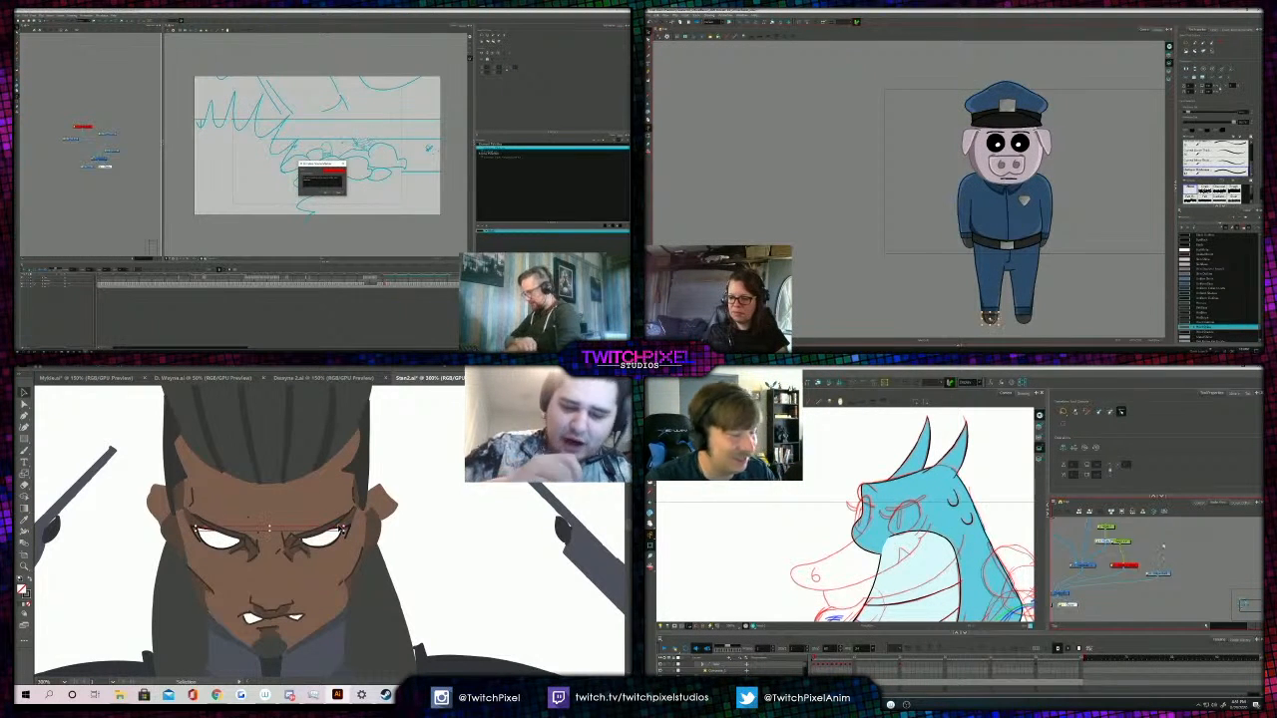
right_click(309, 504)
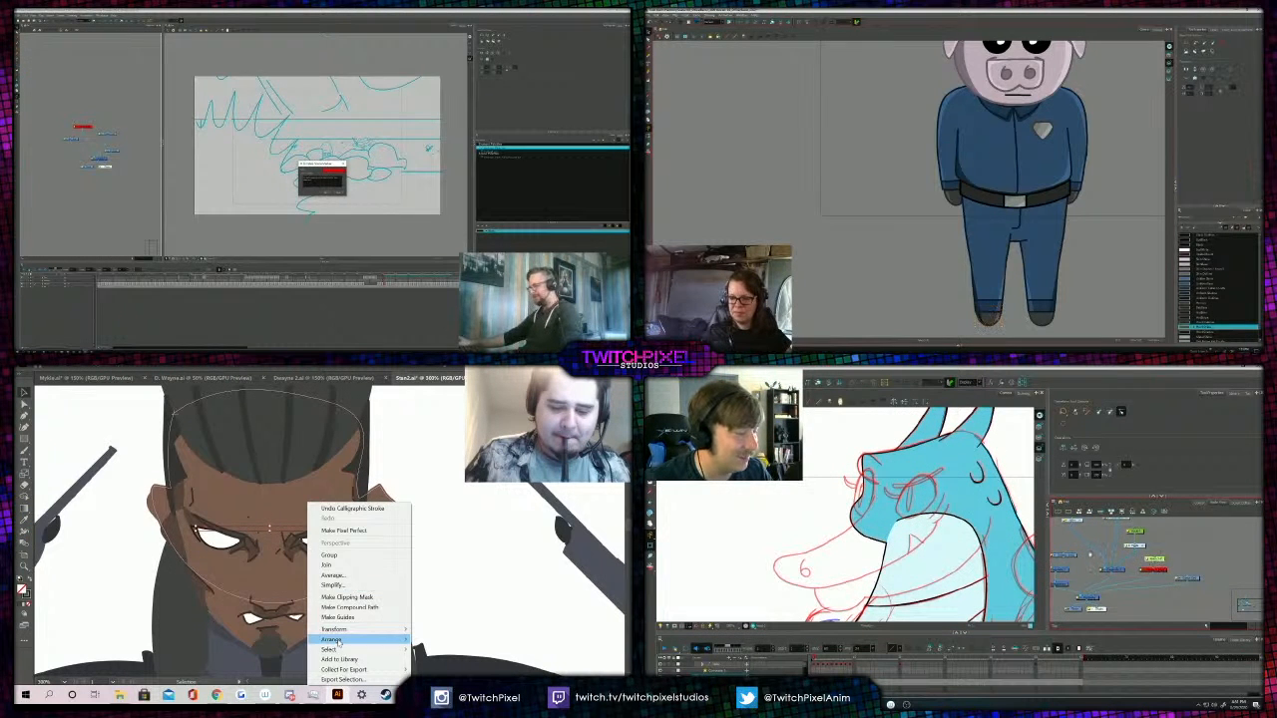
left_click(457, 594)
Nudge an anchor point on the lower edge of the braided character's eye white, and ready the Paintbrush.
left_click(354, 535)
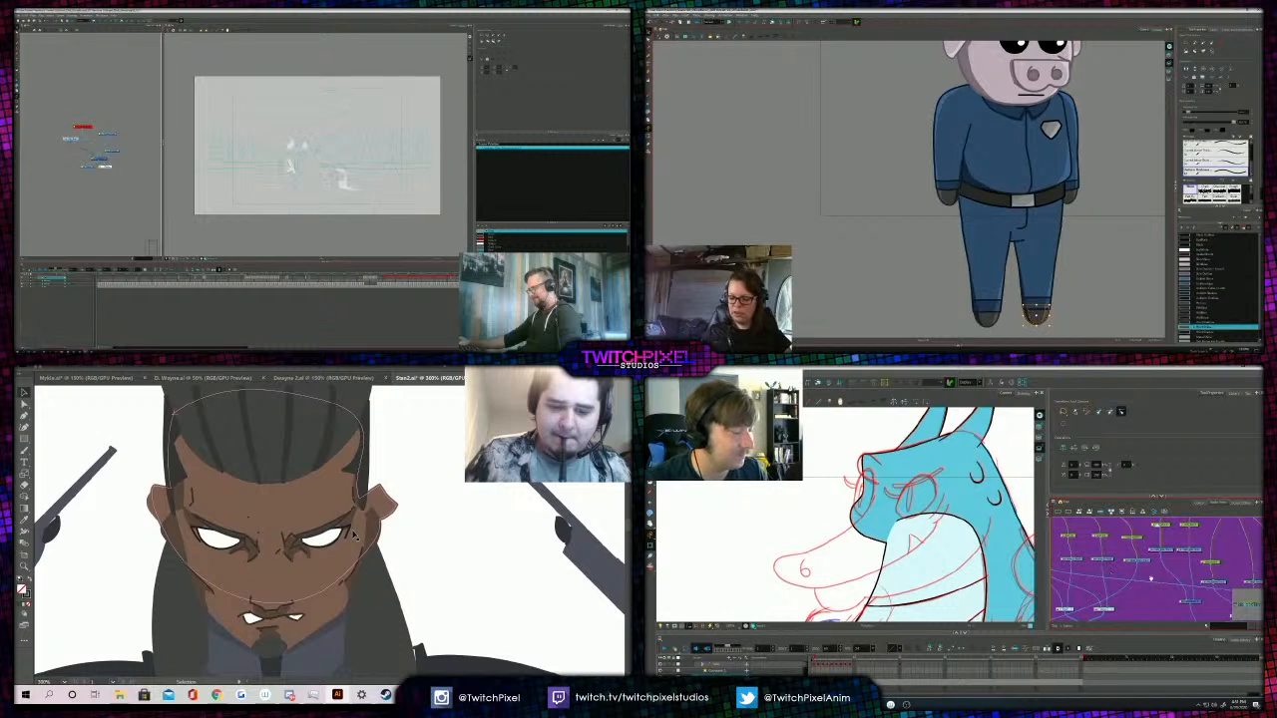
left_click(352, 537)
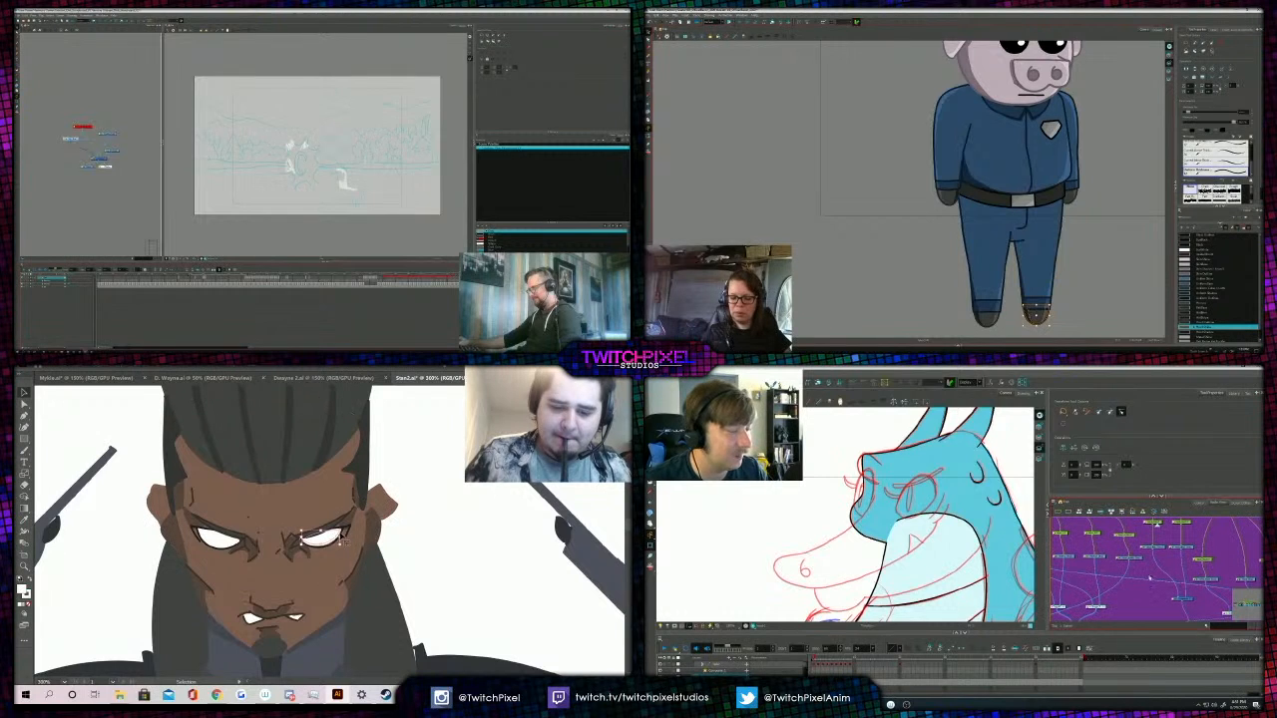
left_click(422, 544)
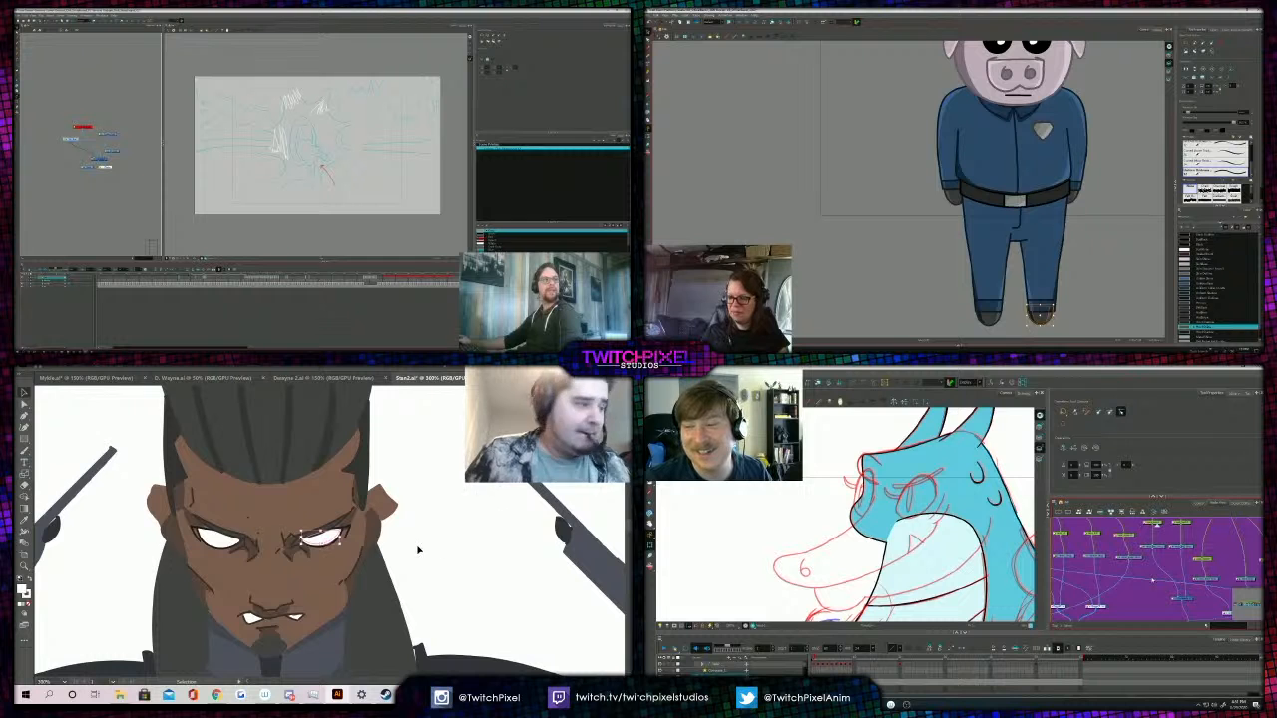
key("a")
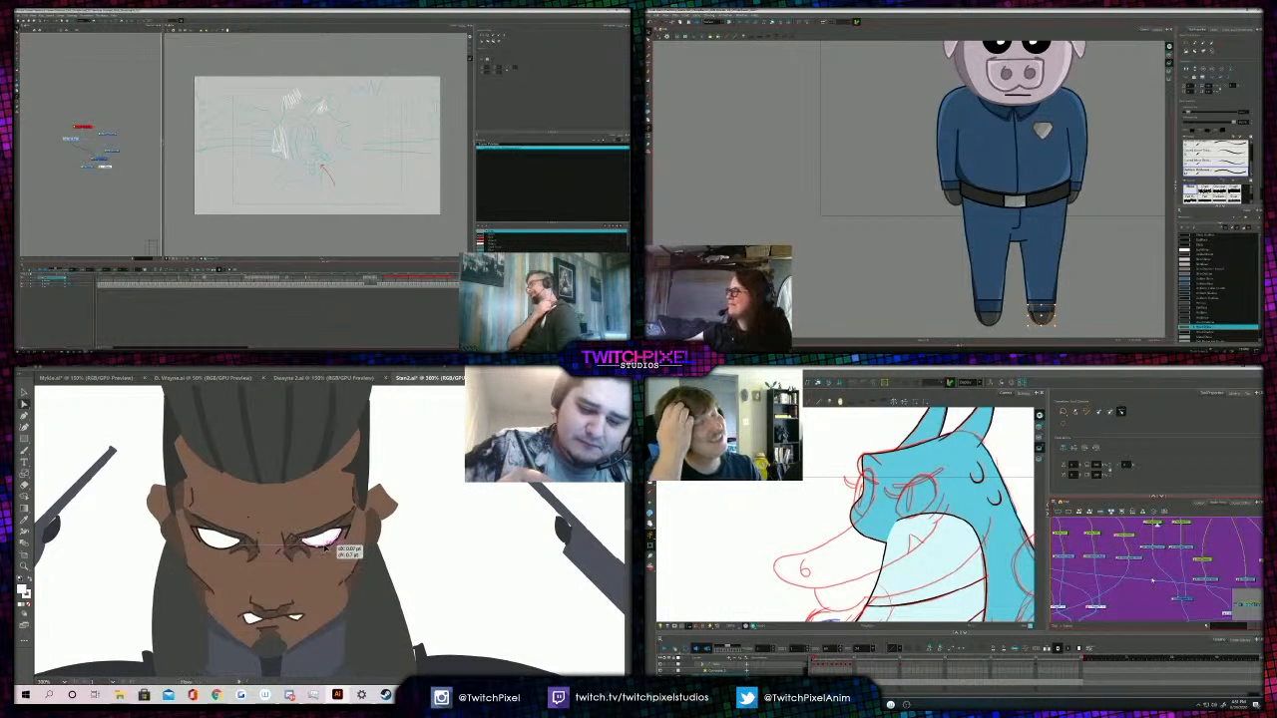
left_click(245, 524)
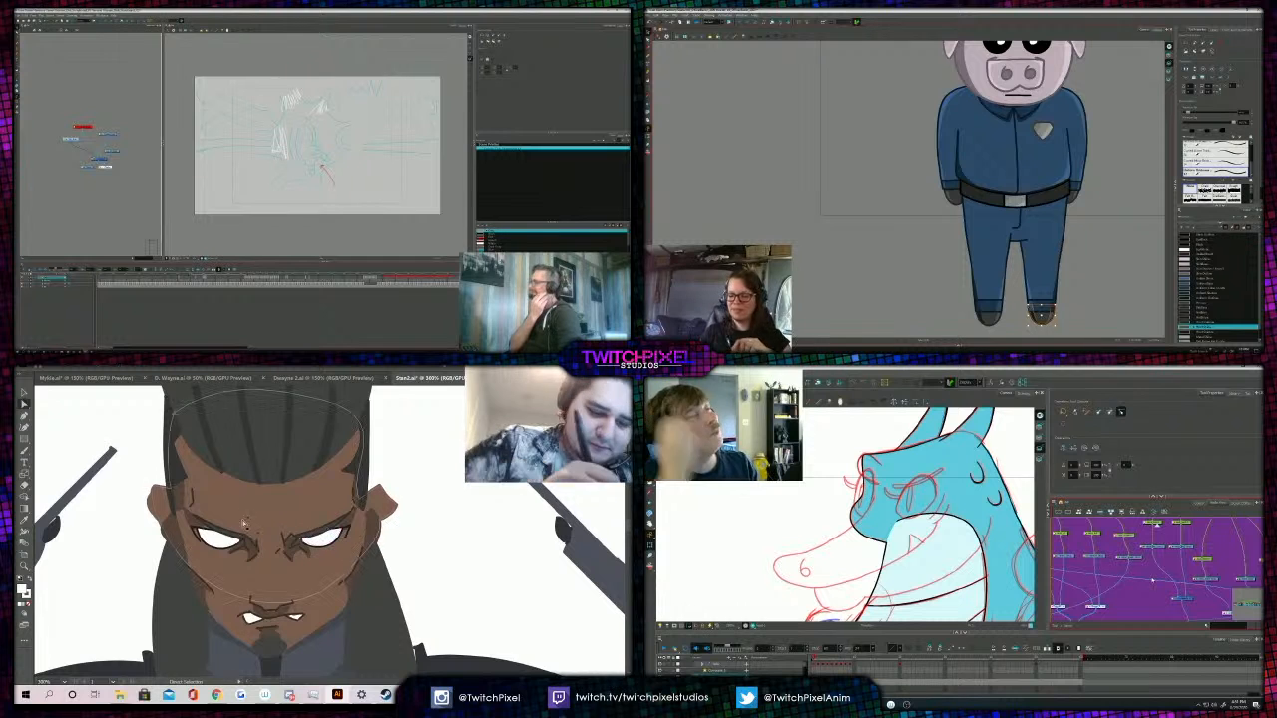
left_click(344, 537)
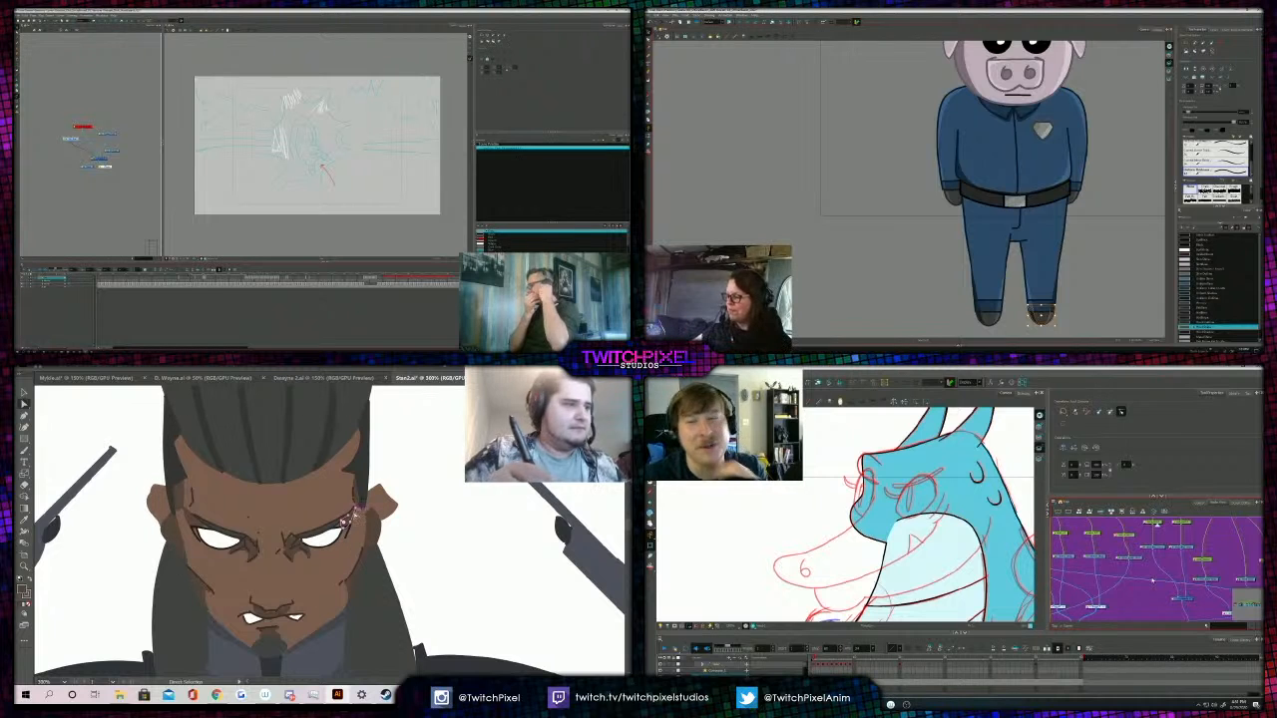
left_click(351, 516)
key("b")
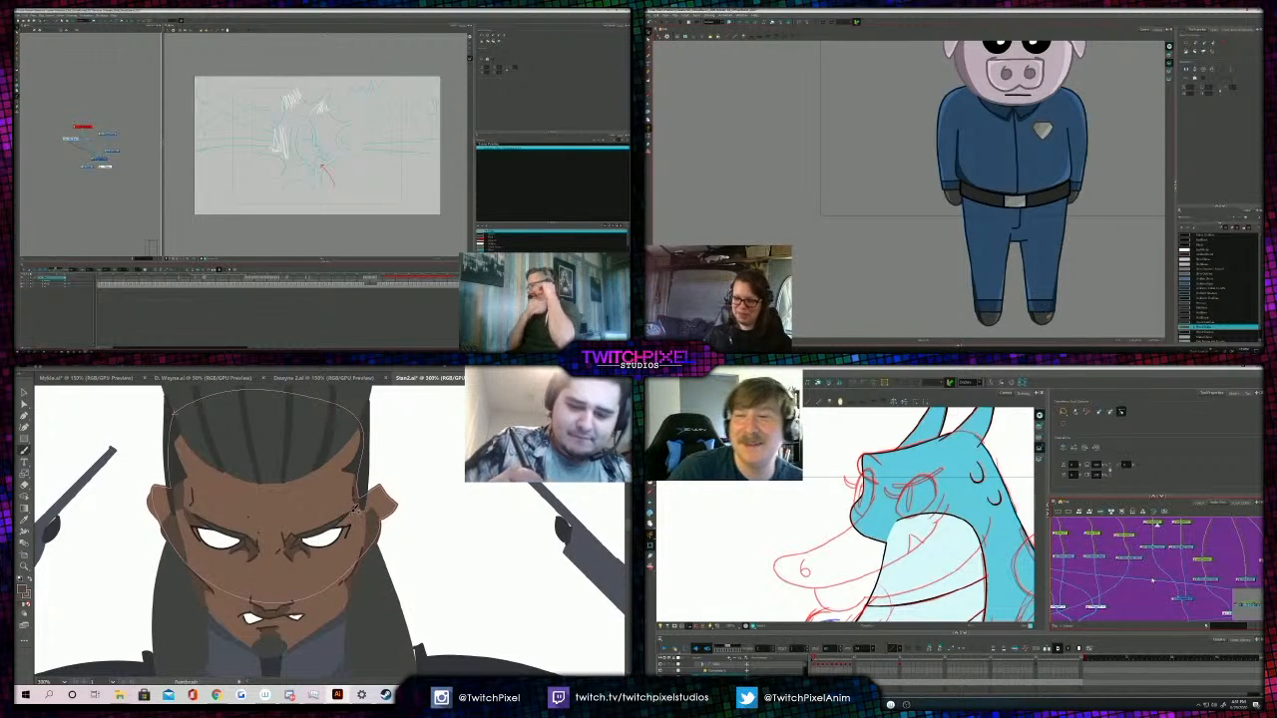
left_click(1041, 316)
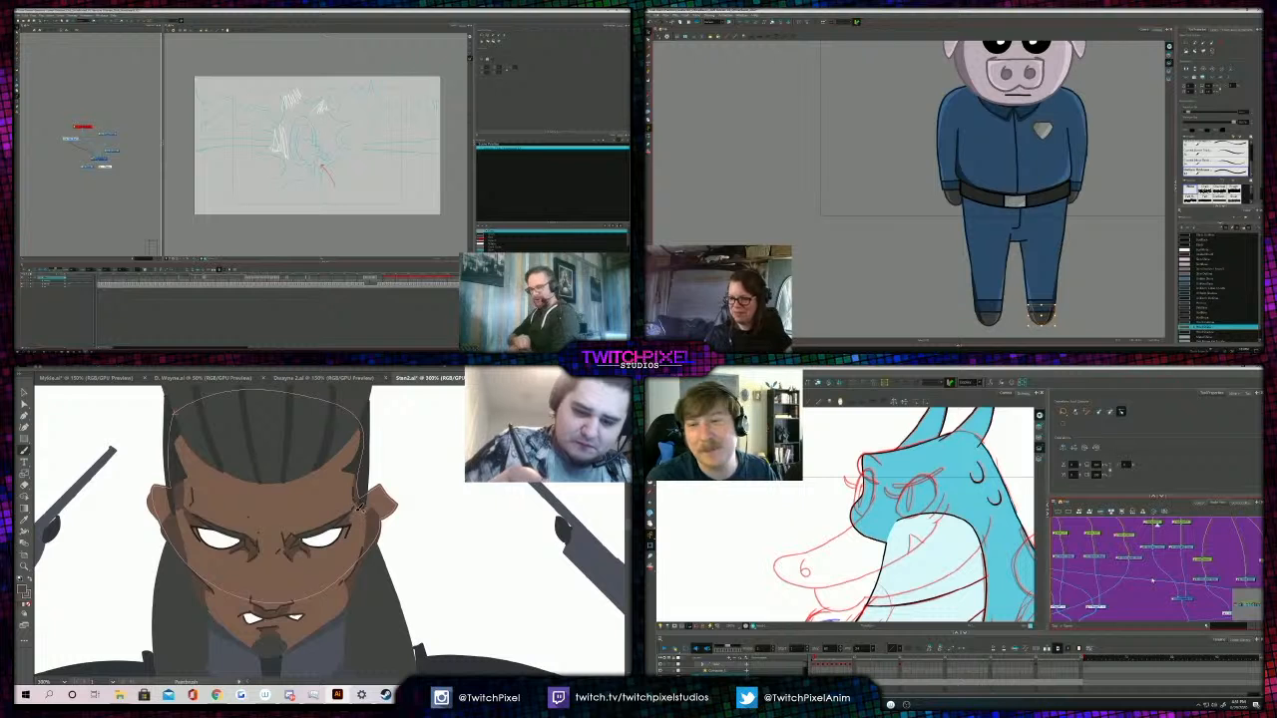
left_click(434, 482, "ctrl")
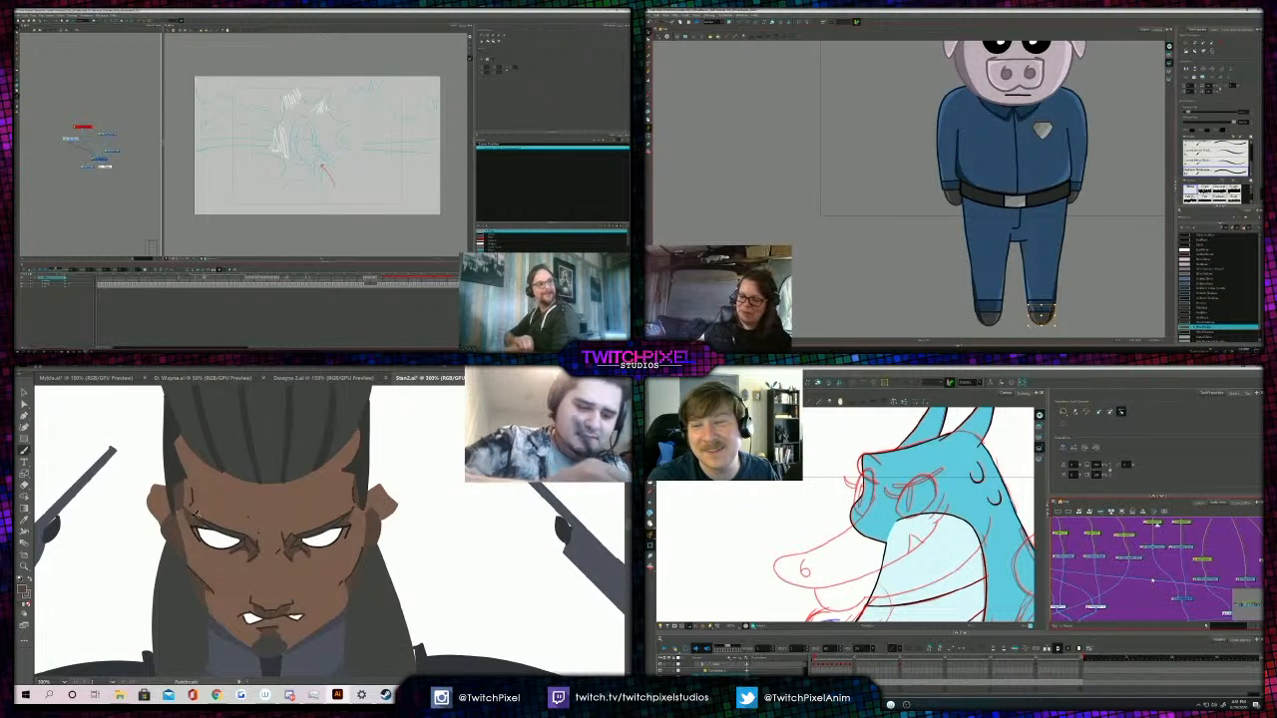
key("Escape")
scroll(1065, 306, "down", 2)
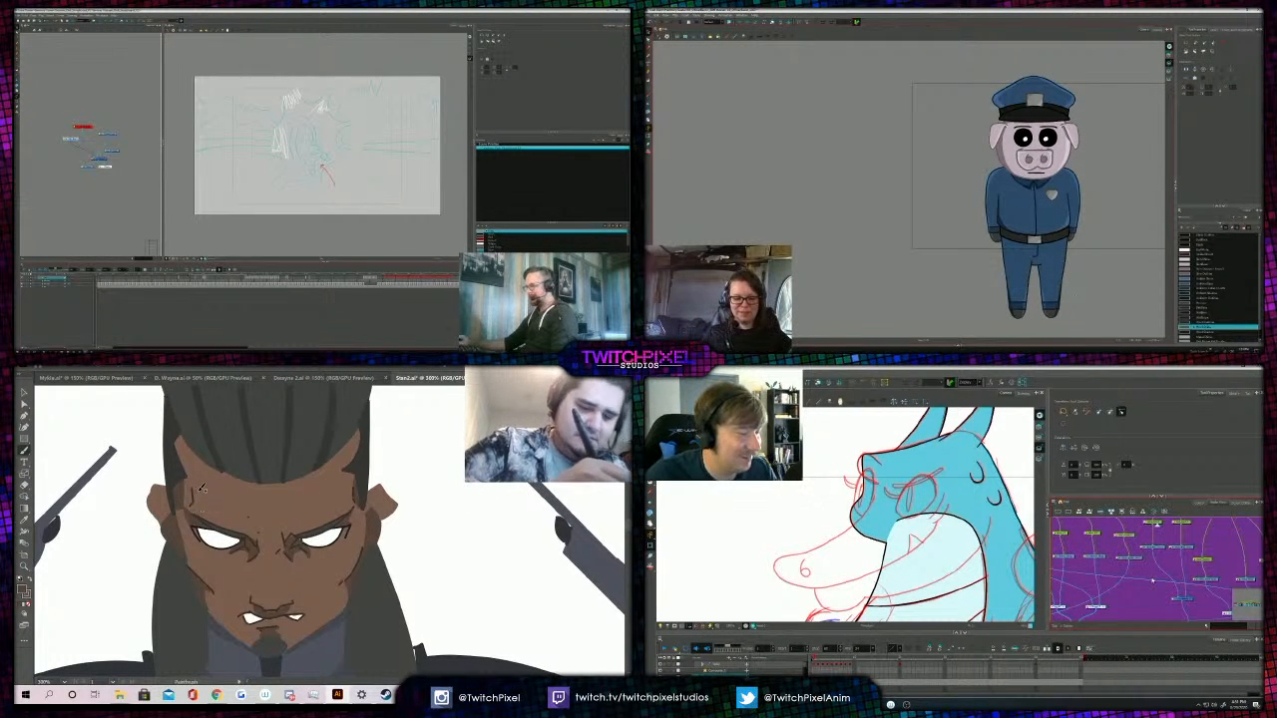
Select the node holding the curved marks on the crocodile's neck in the node network.
key("z")
left_click(359, 514, "alt")
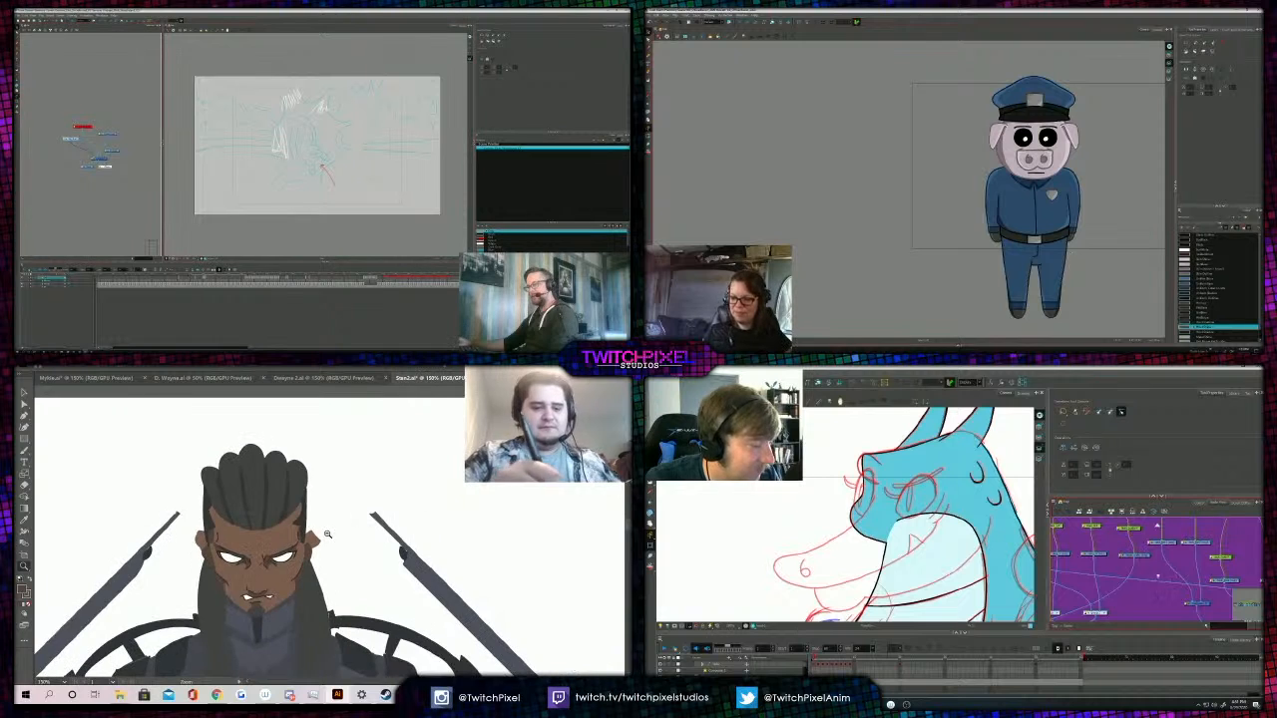
left_click(337, 508, "alt")
left_click(1128, 560)
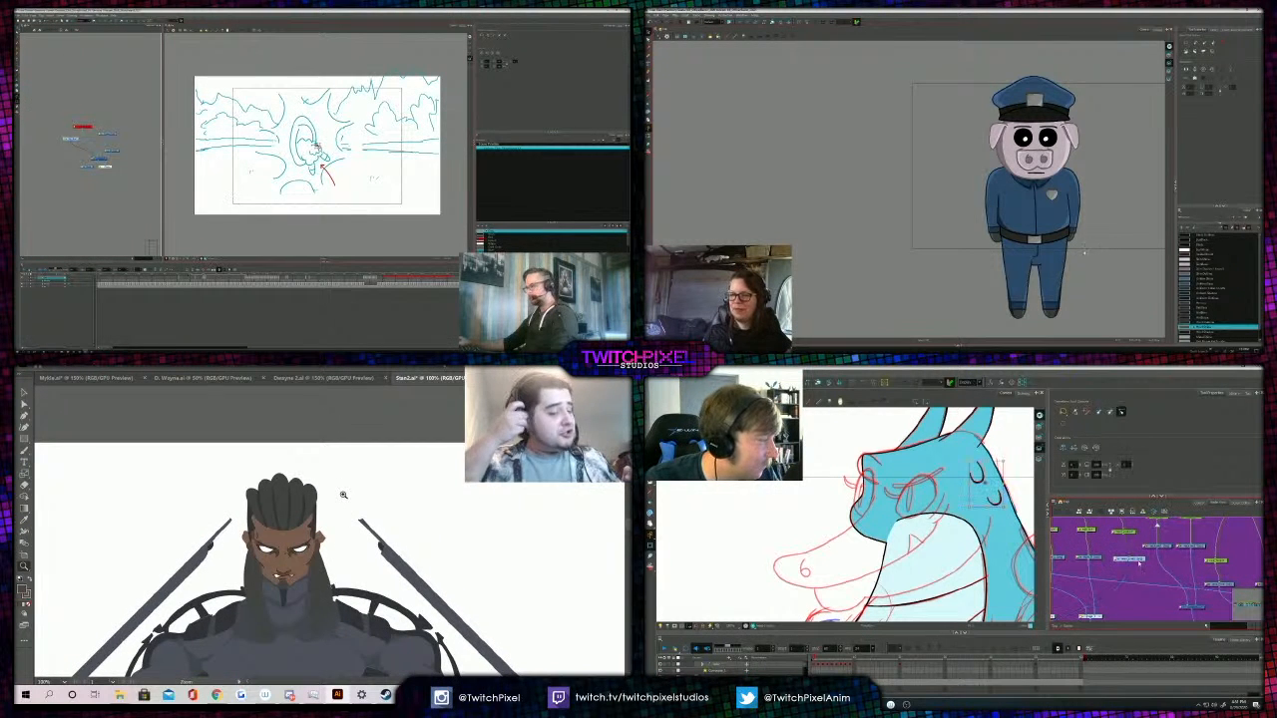
mouse_move(1096, 564)
left_mouse_down()
mouse_move(1126, 565)
mouse_move(1095, 565)
left_mouse_up()
Examine the braided character's hair, forehead and eyes up close.
left_click(294, 552)
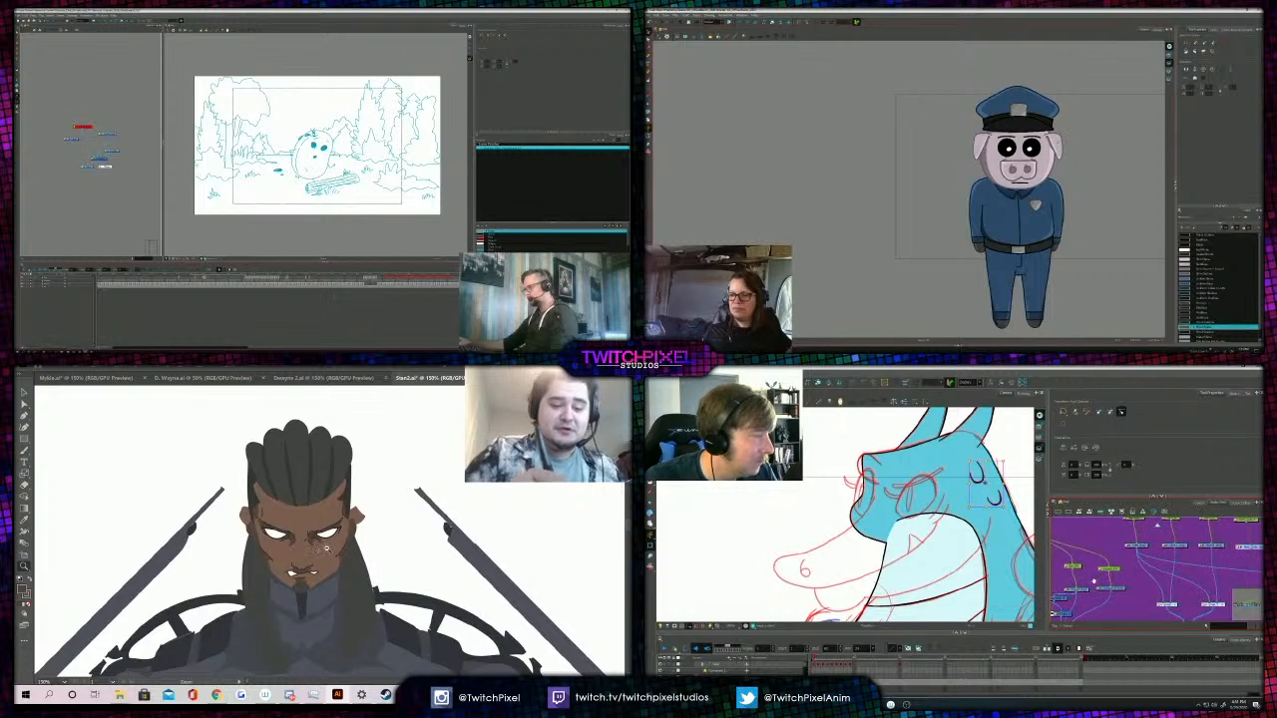
left_click(338, 542, "alt")
left_click(362, 521, "alt")
left_click(333, 514)
left_click(337, 524)
left_click(337, 523)
left_click(337, 524)
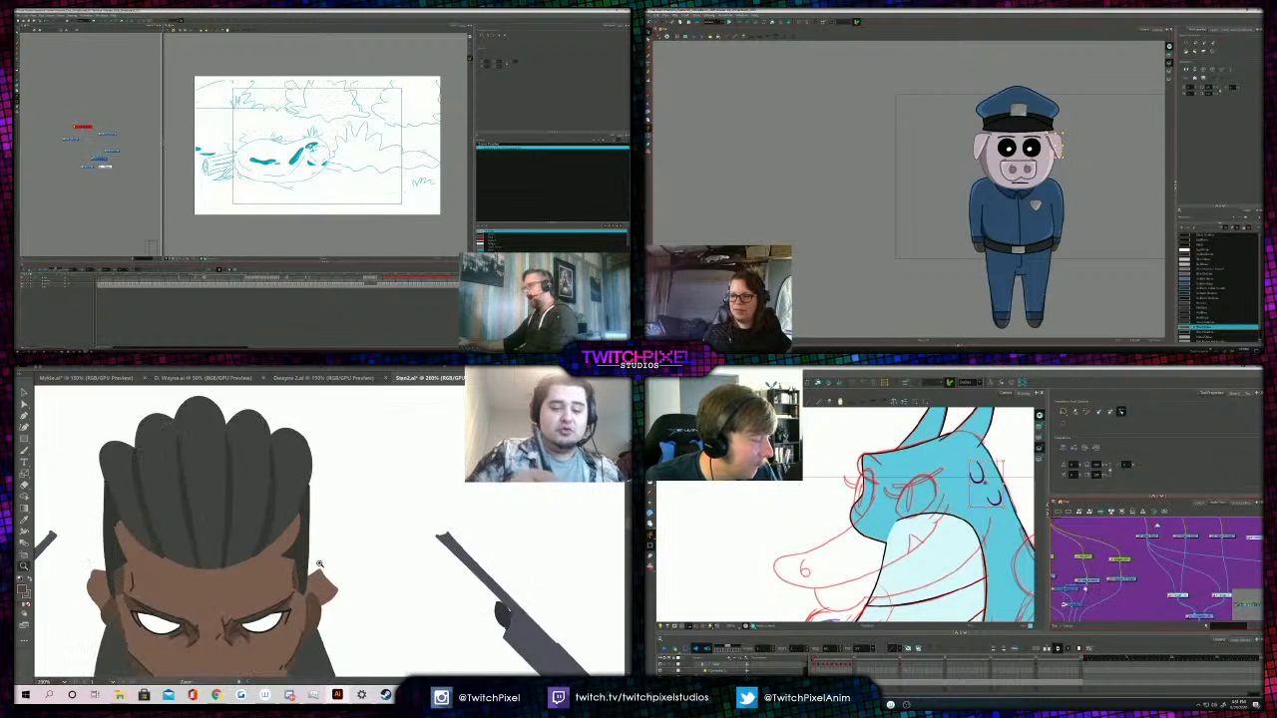
Ready a drawing tool over the crocodile's eye sketch and display the colour palettes for its drawing.
key("a")
left_click_drag(1085, 599, 1120, 559)
scroll(868, 481, "up", 3)
key("b")
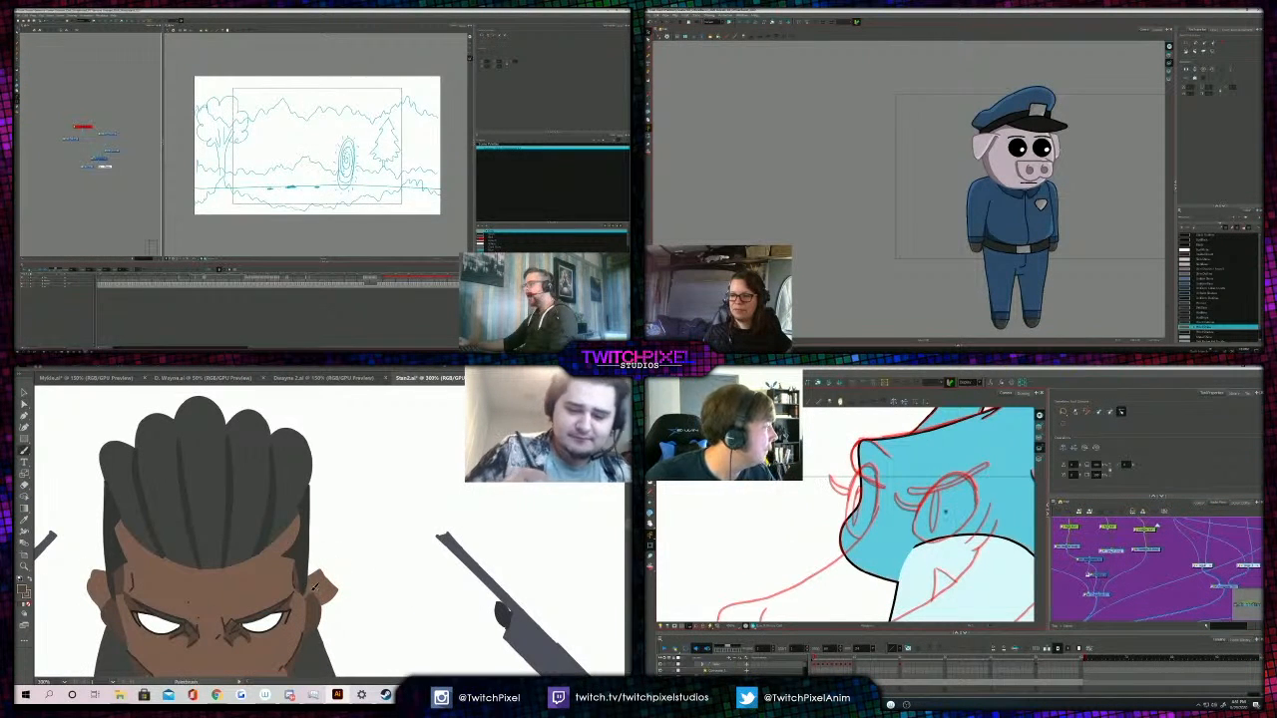
left_click(651, 477)
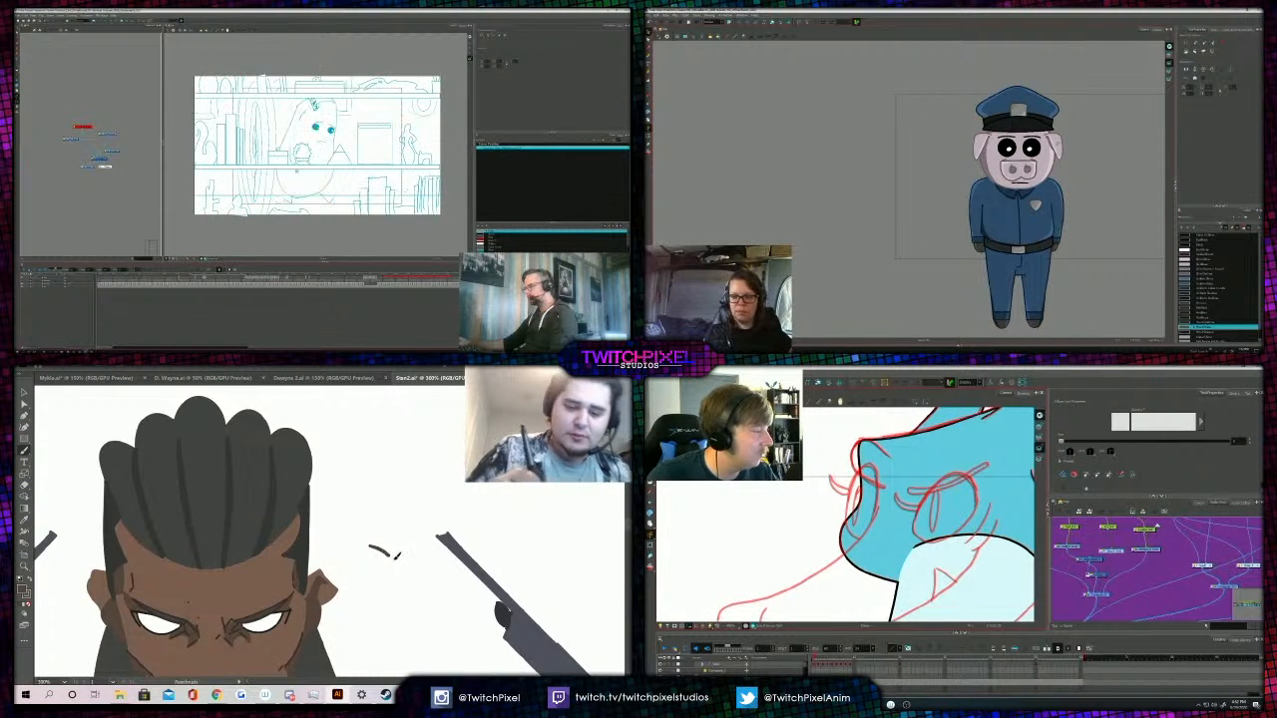
left_click(1198, 503)
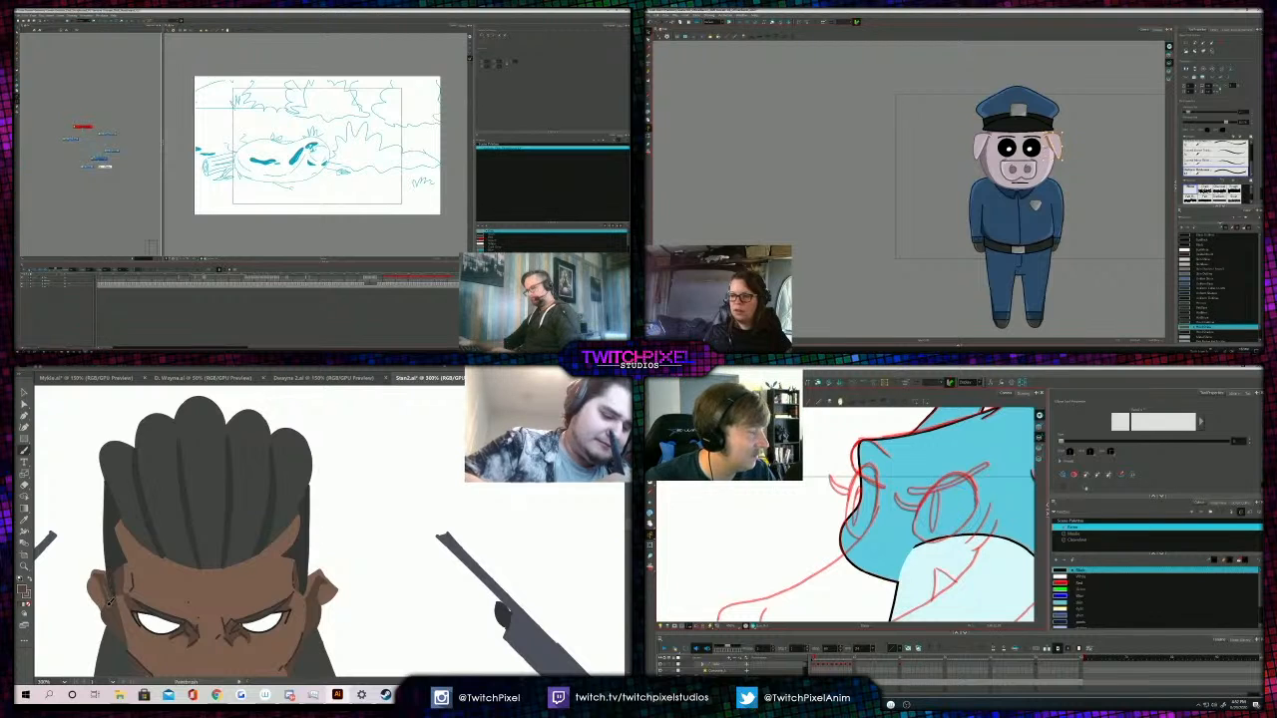
Examine the braided character's head, torso and weapons as a whole.
left_click(159, 469, "ctrl")
key("z")
left_click(344, 527, "alt")
left_click(343, 527, "alt")
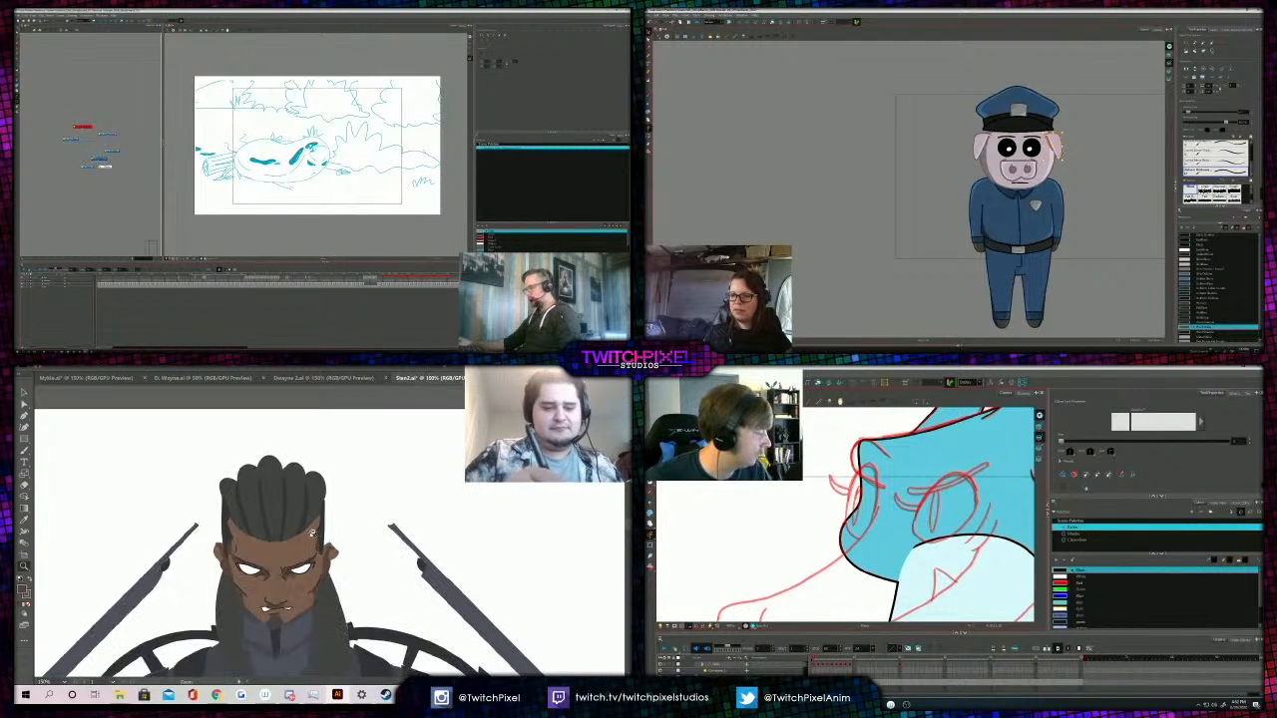
left_click(342, 525, "alt")
left_click(341, 526, "alt")
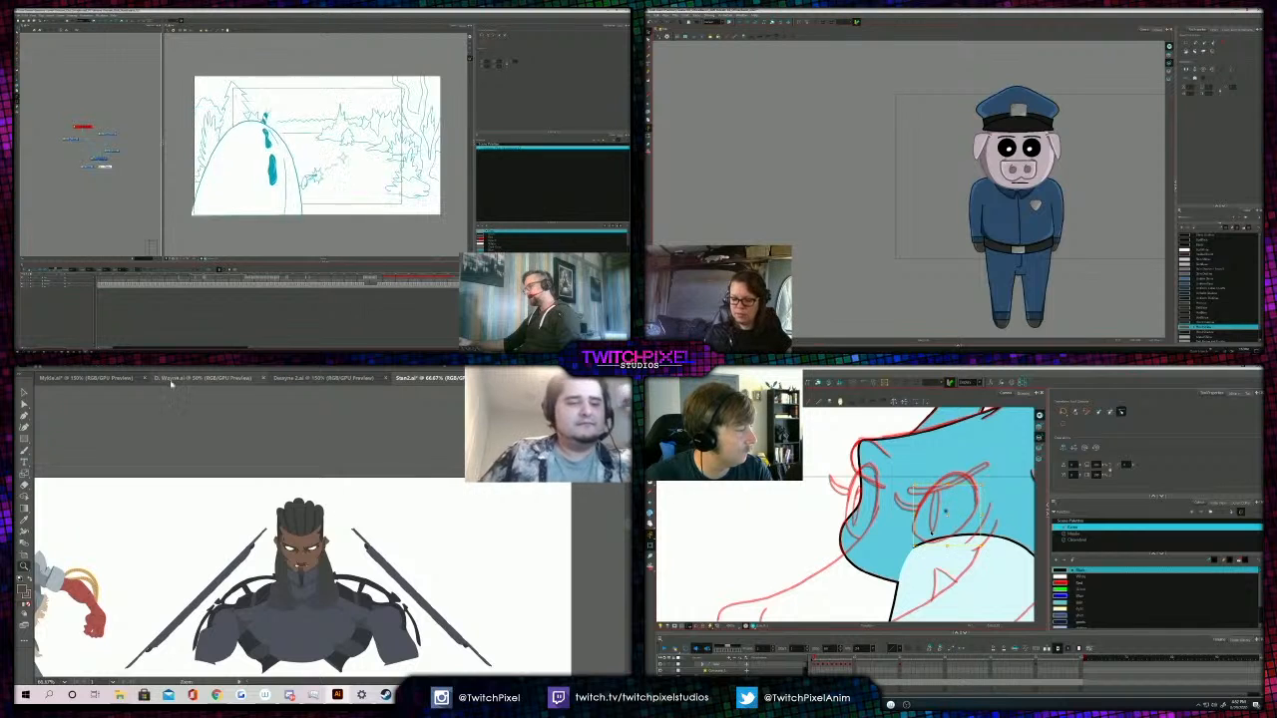
left_click(62, 365)
left_click(96, 437)
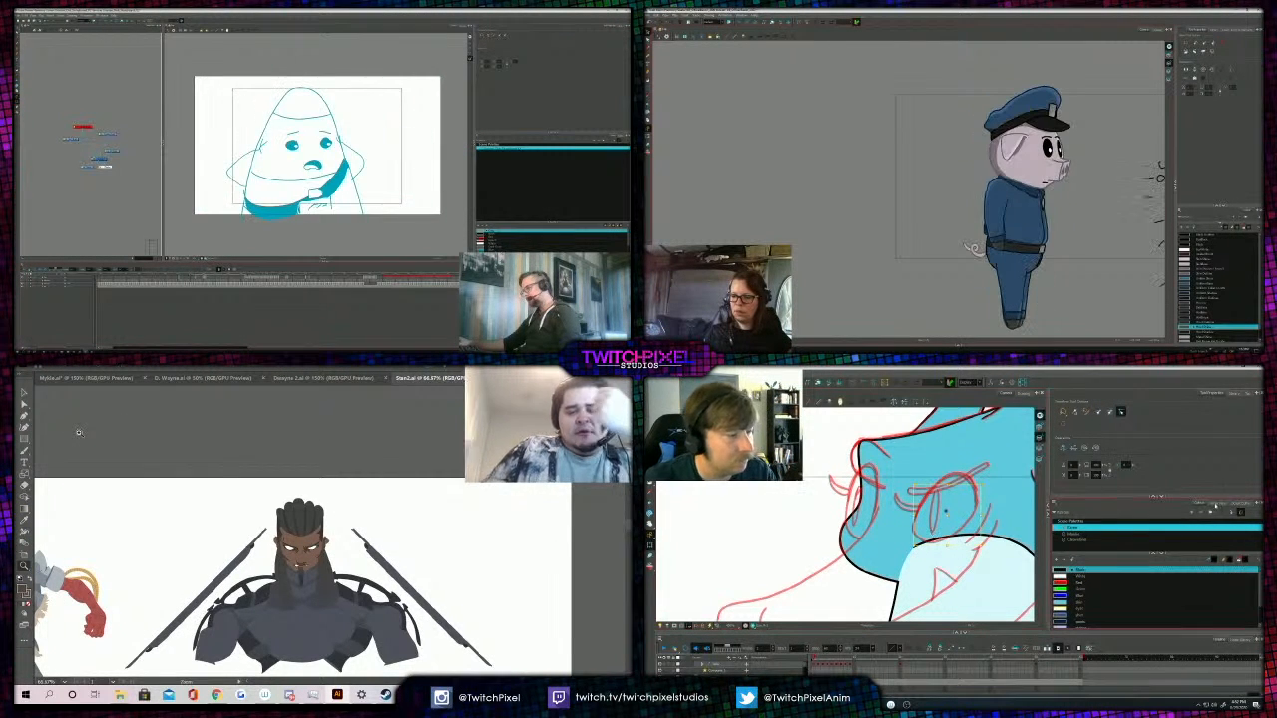
Paint short dark brush strokes on the long hair lock beside the braided character's neck, and save the file.
left_click(349, 553)
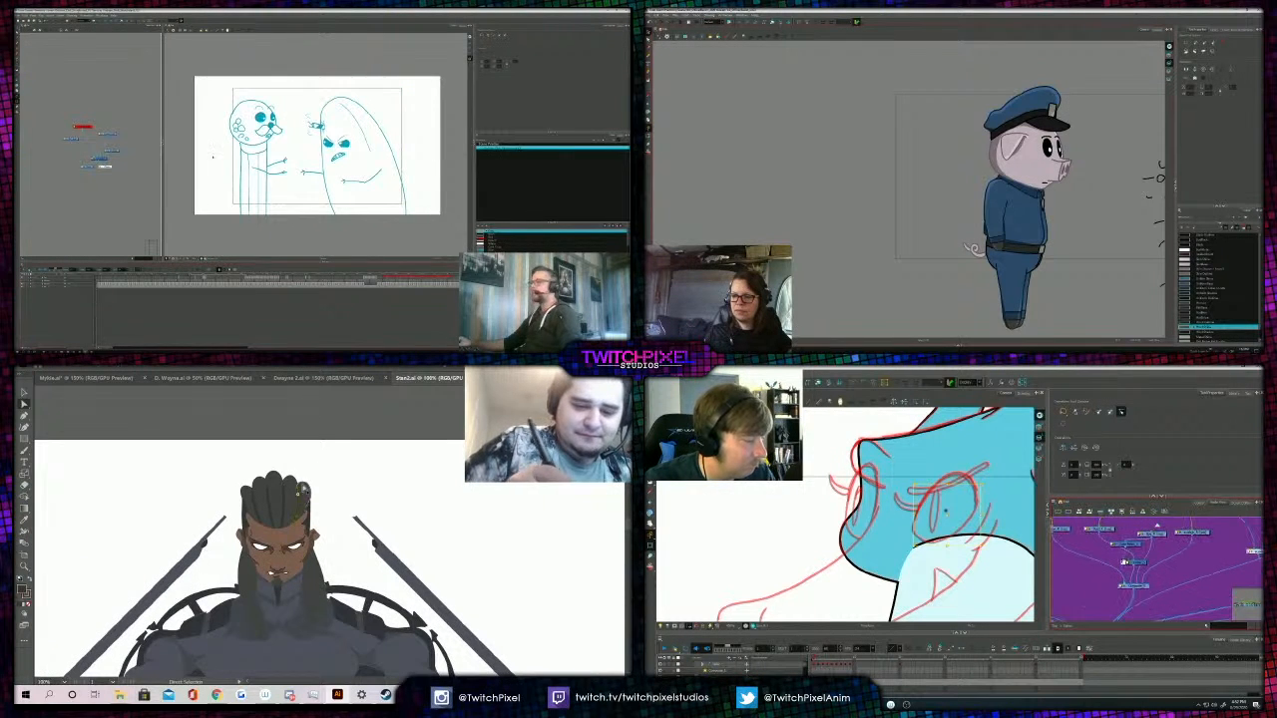
left_click(334, 579)
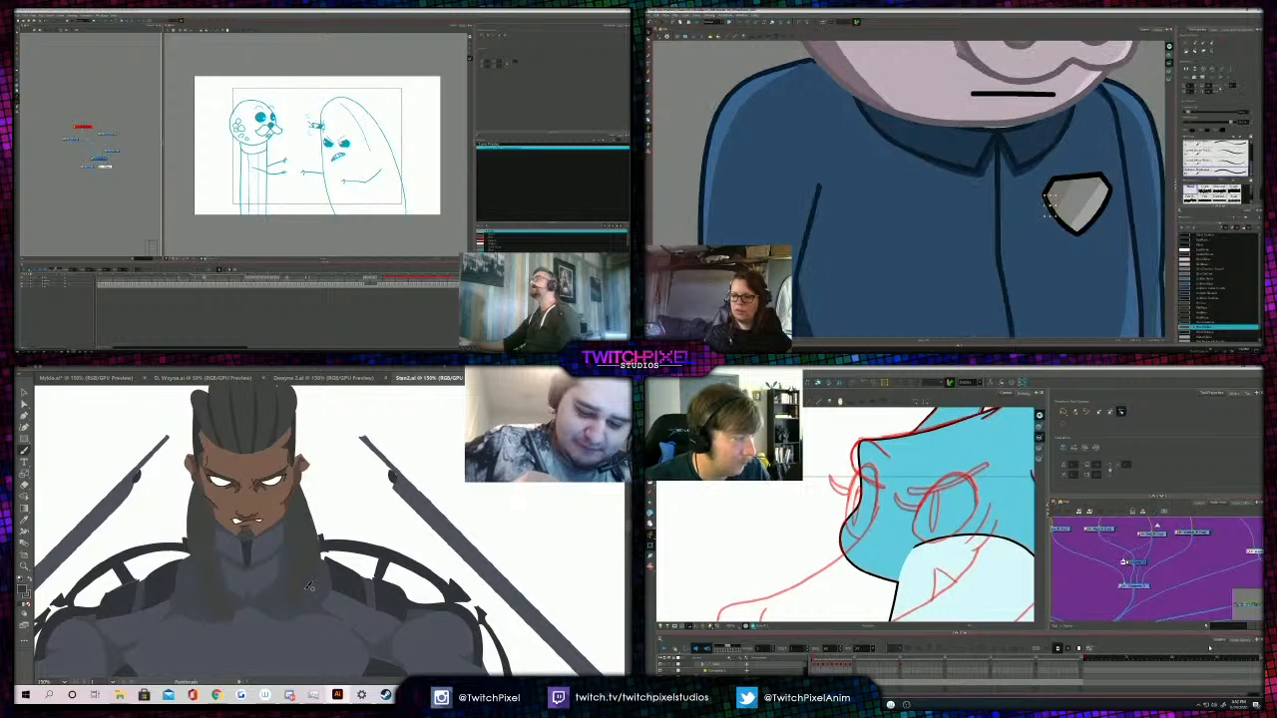
mouse_move(307, 588)
left_mouse_down()
mouse_move(312, 535)
mouse_move(307, 559)
left_mouse_up()
key("ctrl+s")
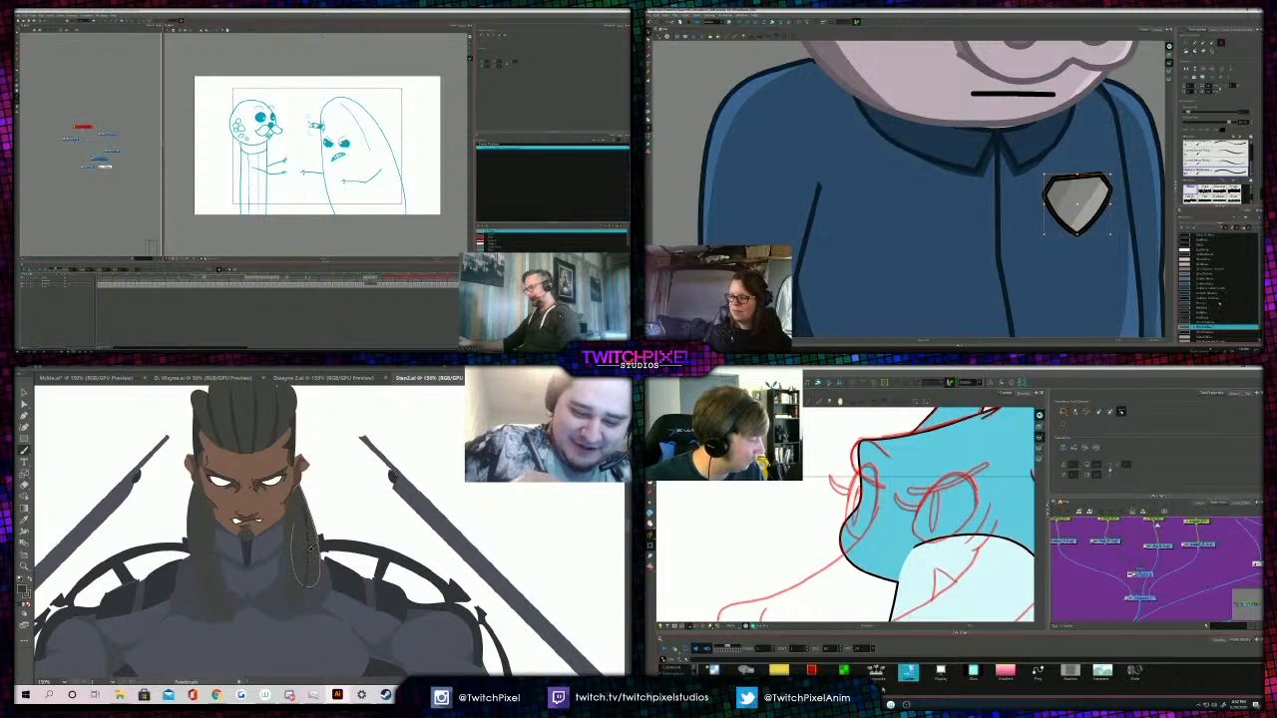
left_click_drag(309, 584, 319, 572)
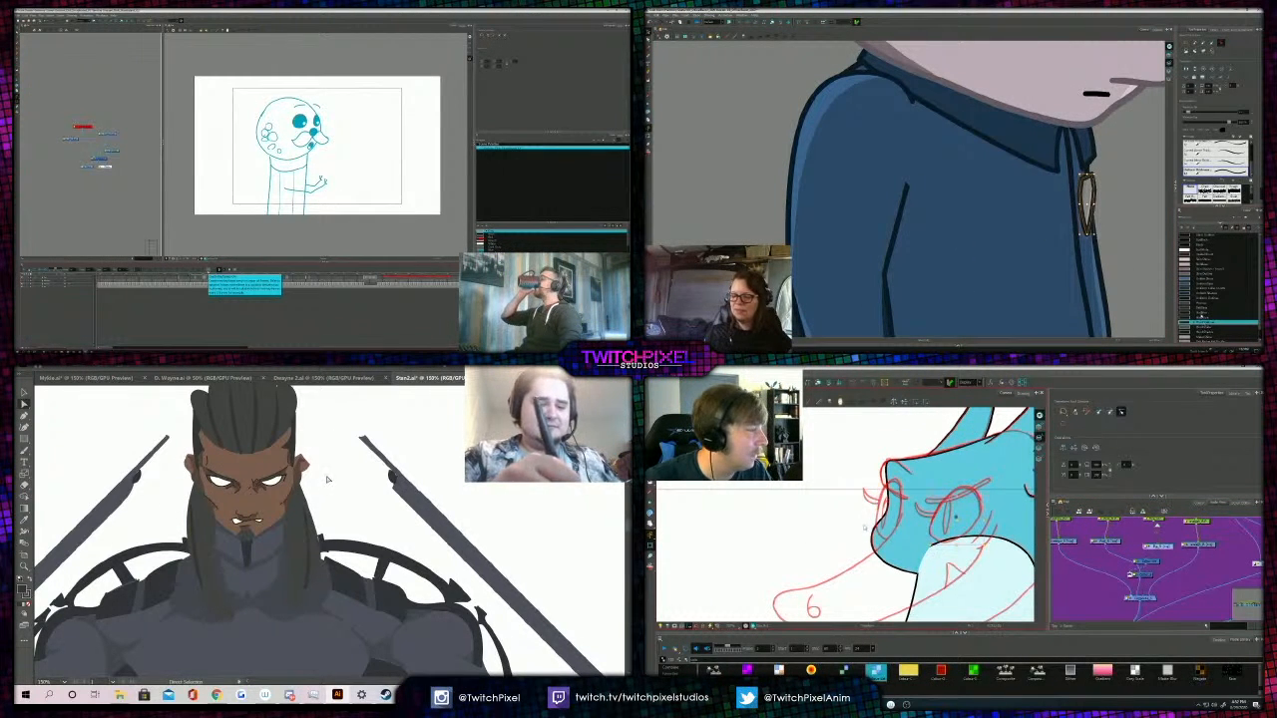
Inspect the braided character's face shape by selecting and deselecting it, and review the hair around the head.
left_click(280, 466)
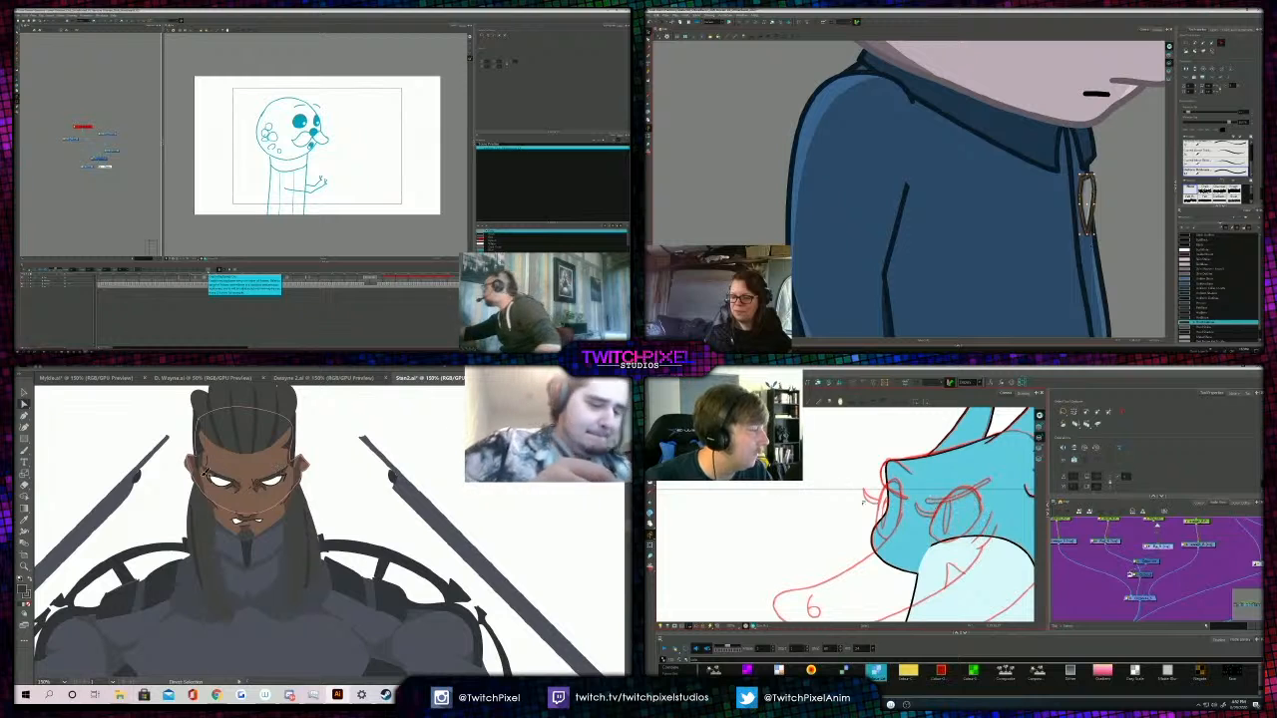
key("b")
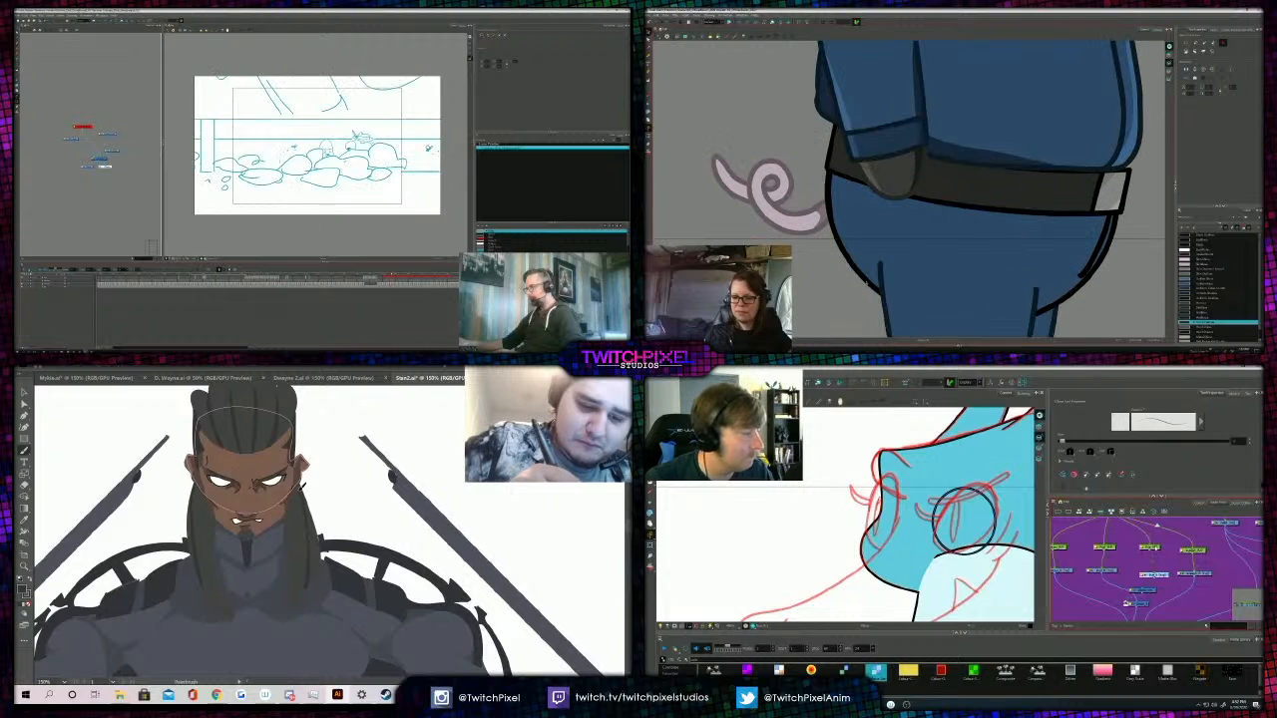
left_click(300, 488, "ctrl")
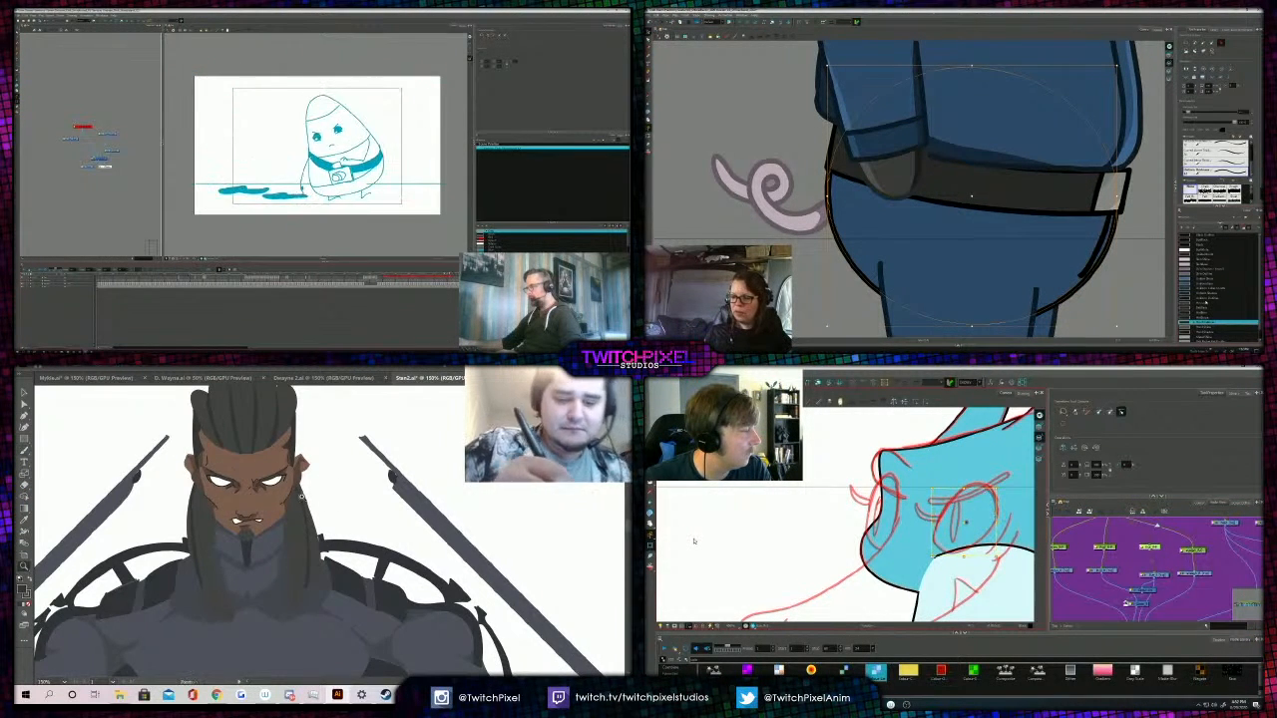
left_click_drag(301, 496, 306, 551)
left_click(324, 523, "alt")
left_click(324, 522)
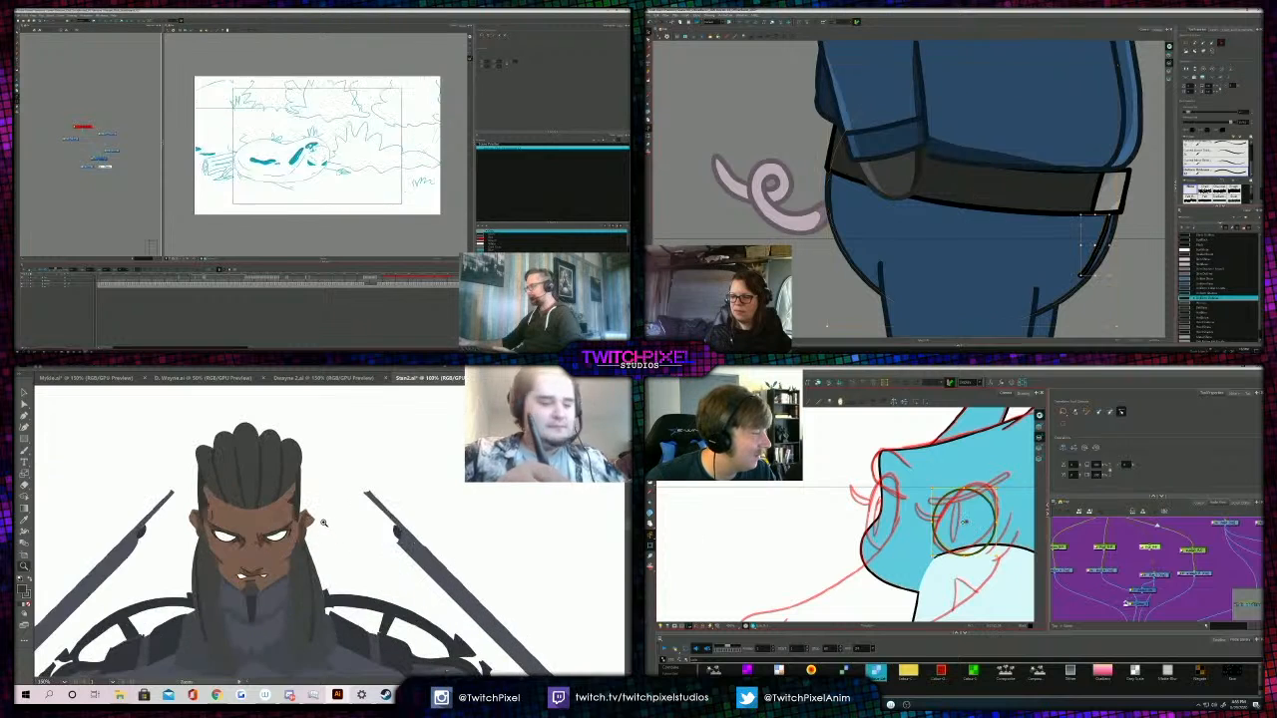